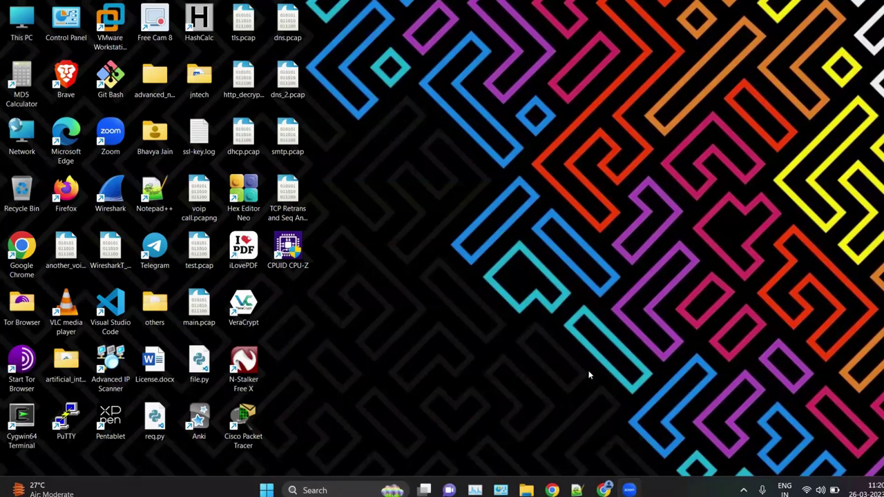
Step: Highlight the 'Google advanced search' line 19 in ceh_labs_part_1.txt, then start a 'google adav' browser search
{"action": "key", "text": "alt+Tab"}
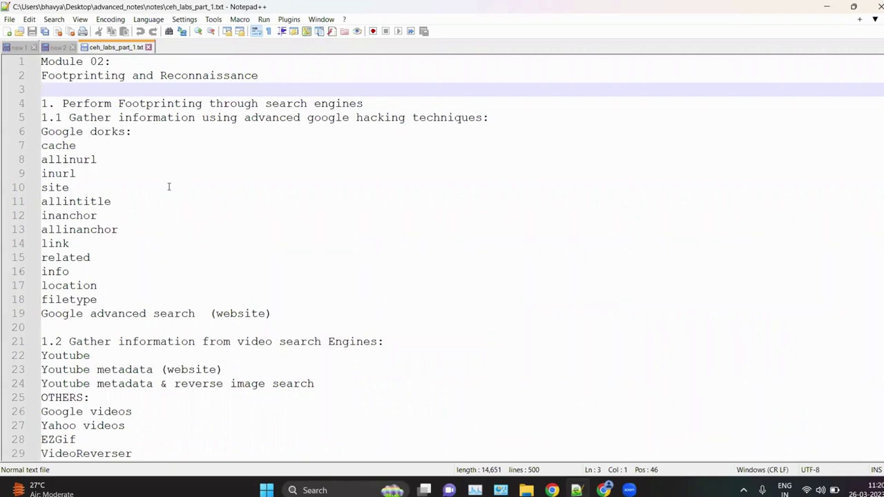
{"action": "left_click_drag", "start_coordinate": [48, 316], "coordinate": [197, 316]}
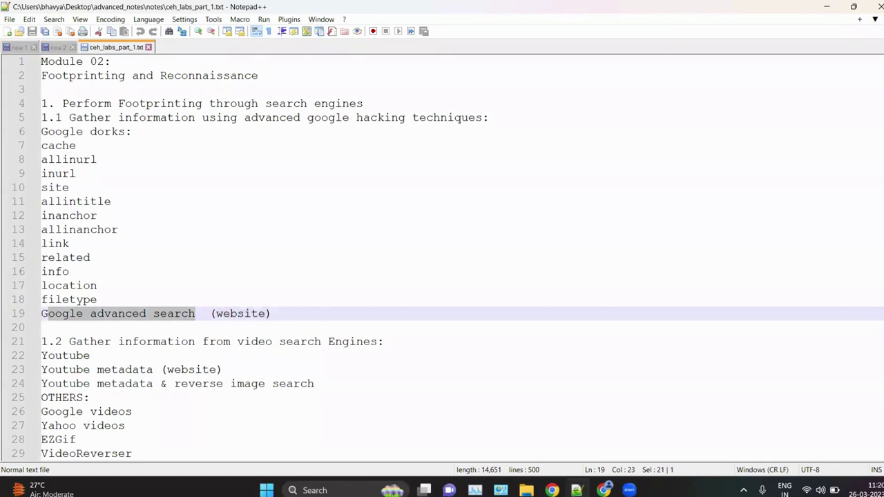
{"action": "left_click", "coordinate": [322, 314]}
{"action": "left_click", "coordinate": [322, 315]}
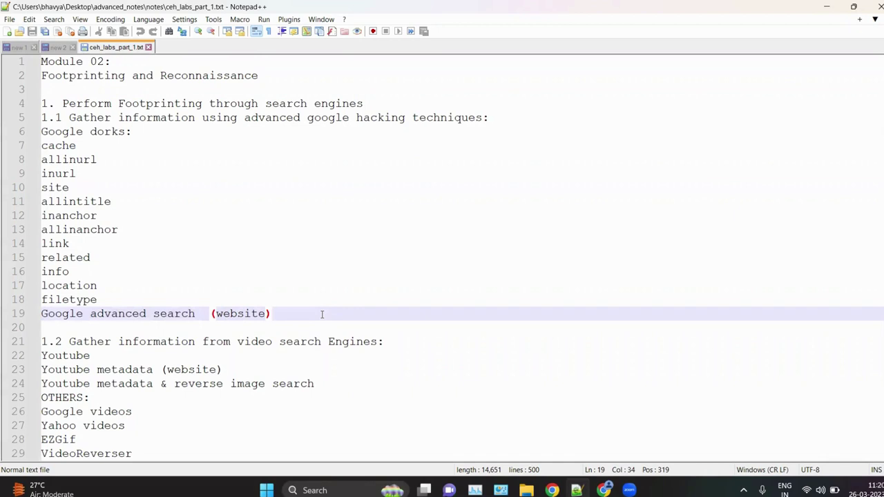
{"action": "left_click_drag", "start_coordinate": [65, 314], "coordinate": [213, 313]}
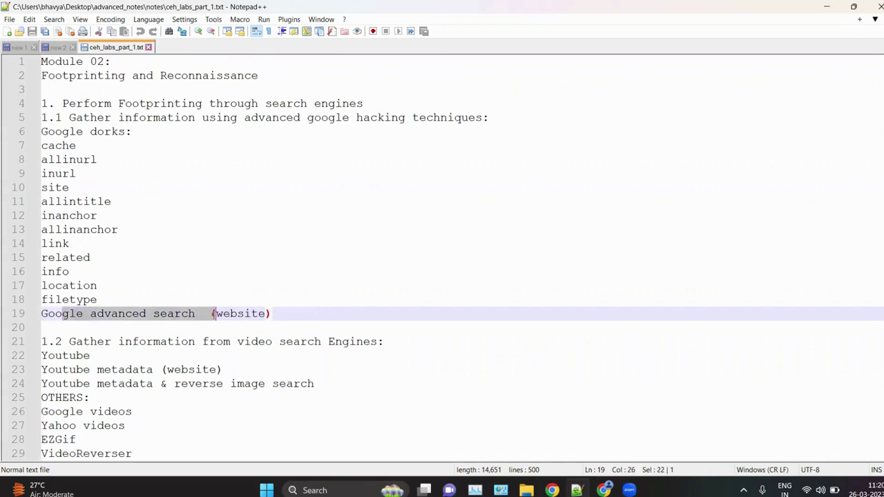
{"action": "left_click", "coordinate": [480, 350]}
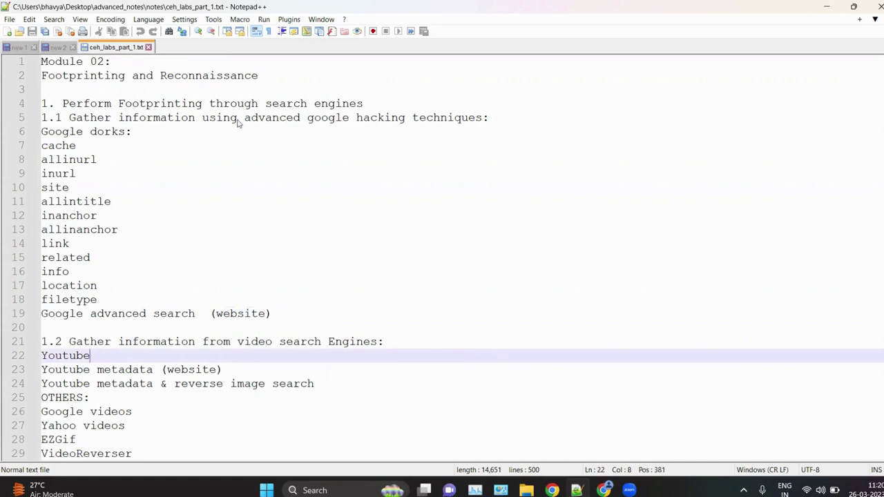
{"action": "key", "text": "alt+Tab"}
{"action": "type", "text": "googl"}
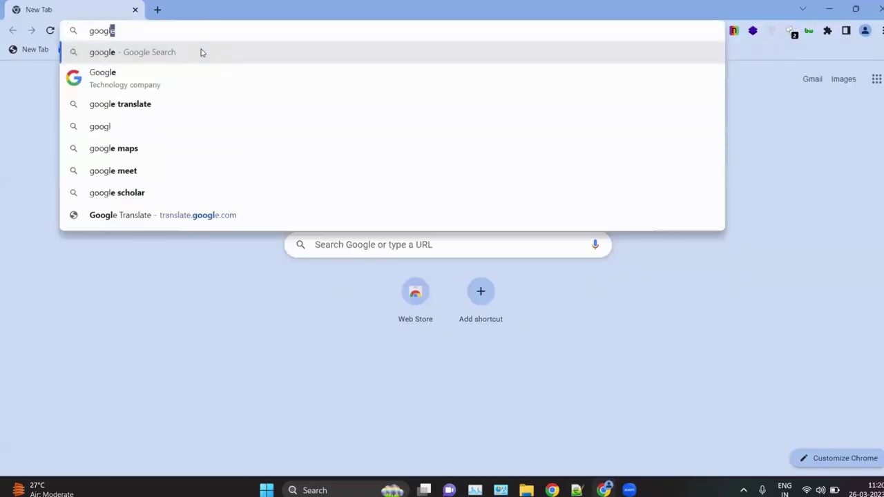
{"action": "type", "text": "e adav"}
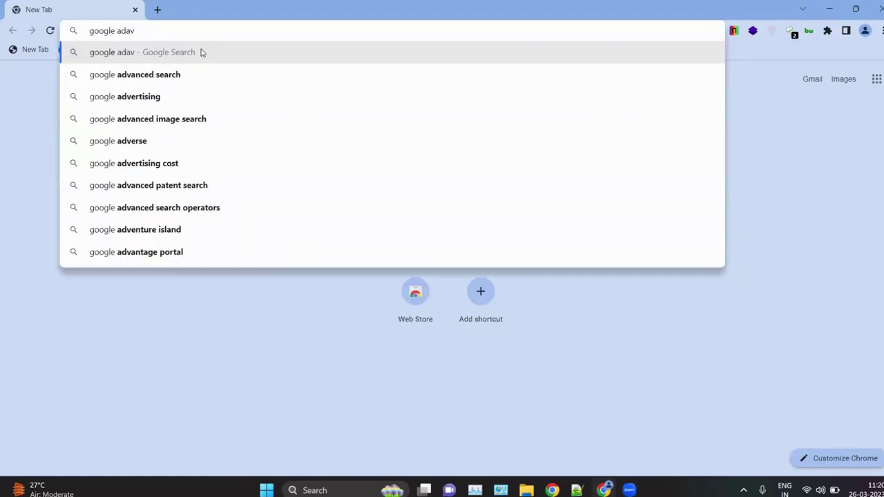
Step: Open Google's Advanced Search page from the search suggestion, decline sign-in, and add a blank tab
{"action": "key", "text": "Down"}
{"action": "key", "text": "Return"}
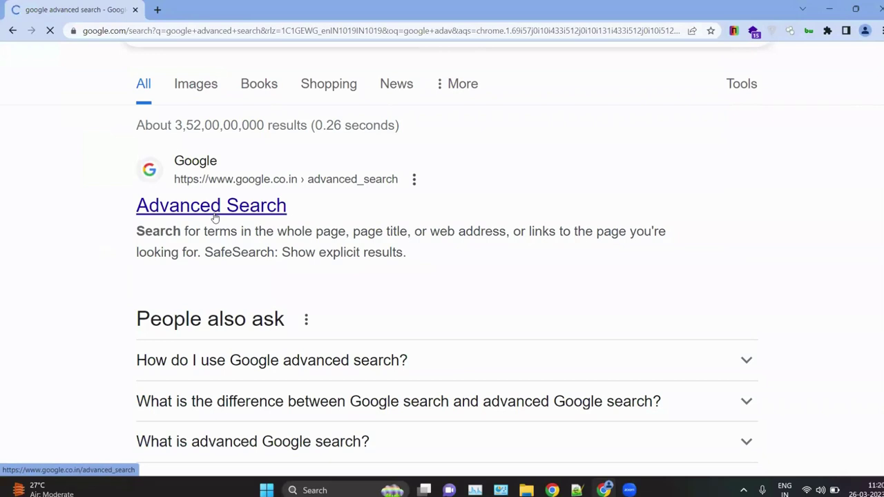
{"action": "left_click", "coordinate": [215, 218]}
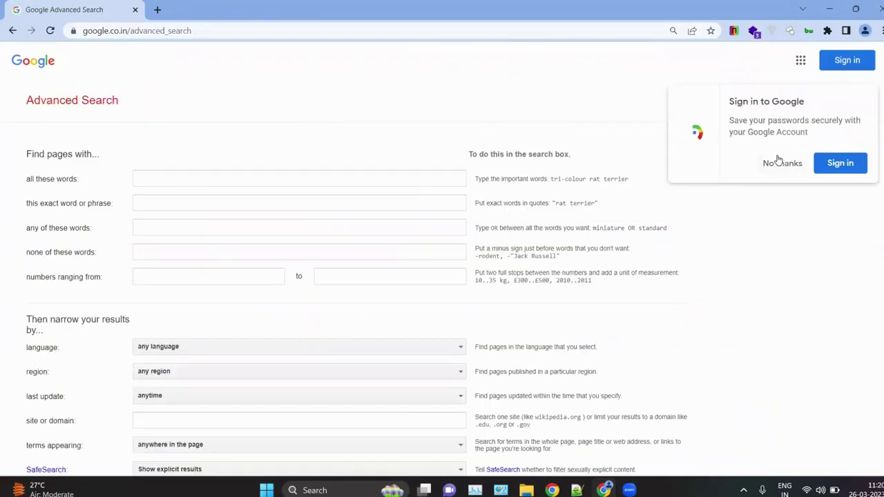
{"action": "left_click", "coordinate": [778, 160]}
{"action": "scroll", "coordinate": [292, 216], "scroll_direction": "up", "scroll_amount": 5, "text": "ctrl"}
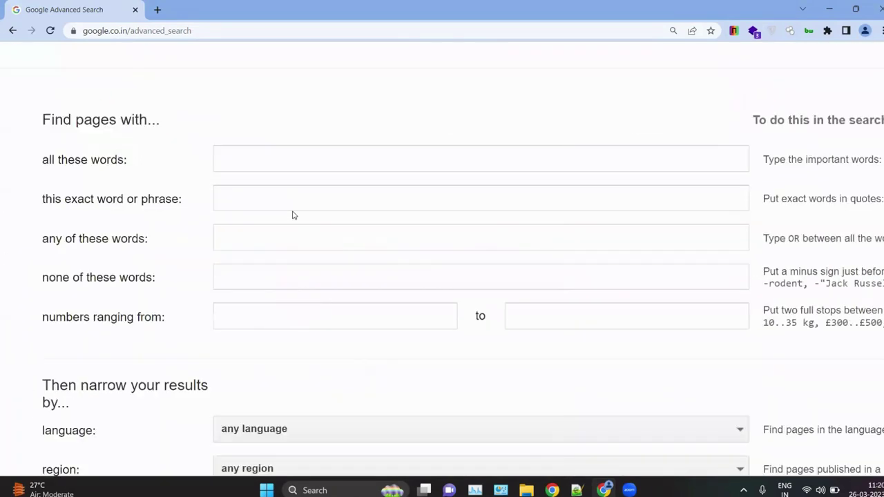
{"action": "scroll", "coordinate": [293, 216], "scroll_direction": "up", "scroll_amount": 2, "text": "ctrl"}
{"action": "scroll", "coordinate": [205, 175], "scroll_direction": "down", "scroll_amount": 3, "text": "ctrl"}
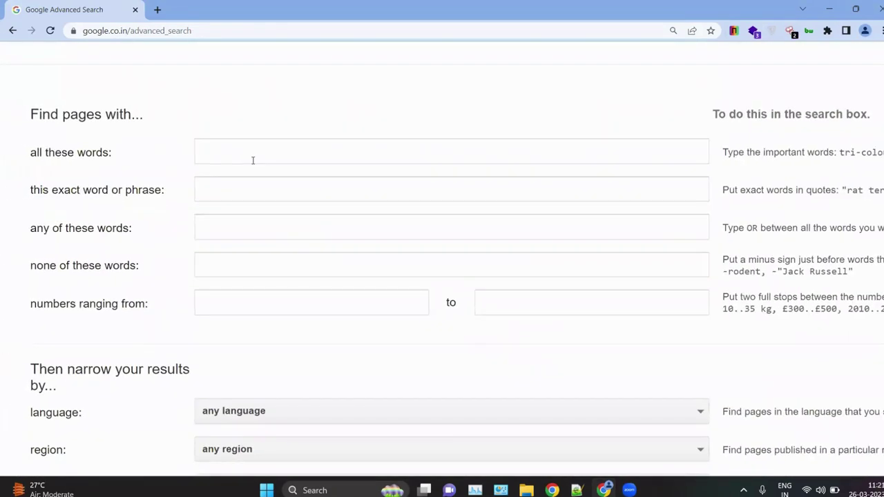
{"action": "left_click", "coordinate": [158, 10]}
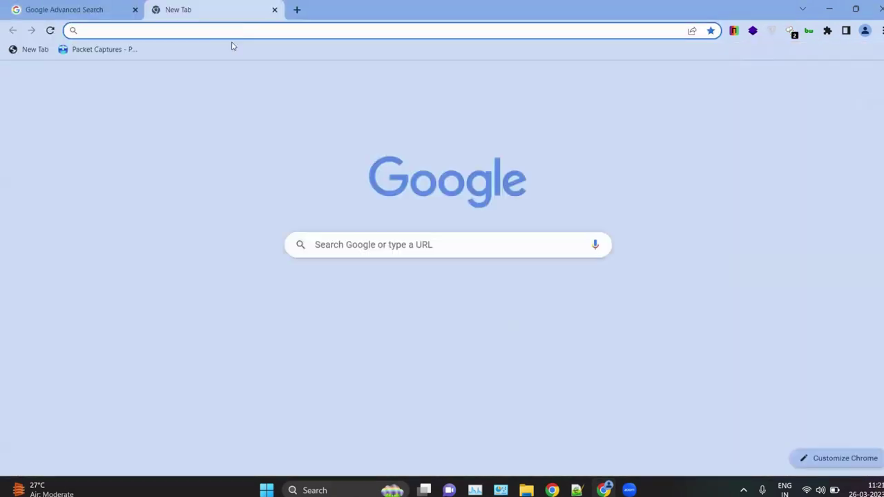
Step: Search Google for 'eccouncil ceh pdf' and scroll through the results
{"action": "left_click", "coordinate": [340, 244]}
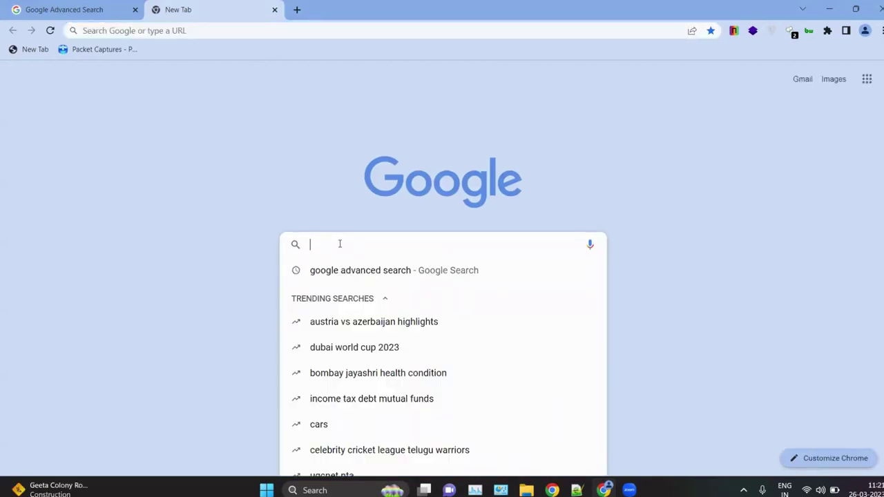
{"action": "type", "text": "ecco"}
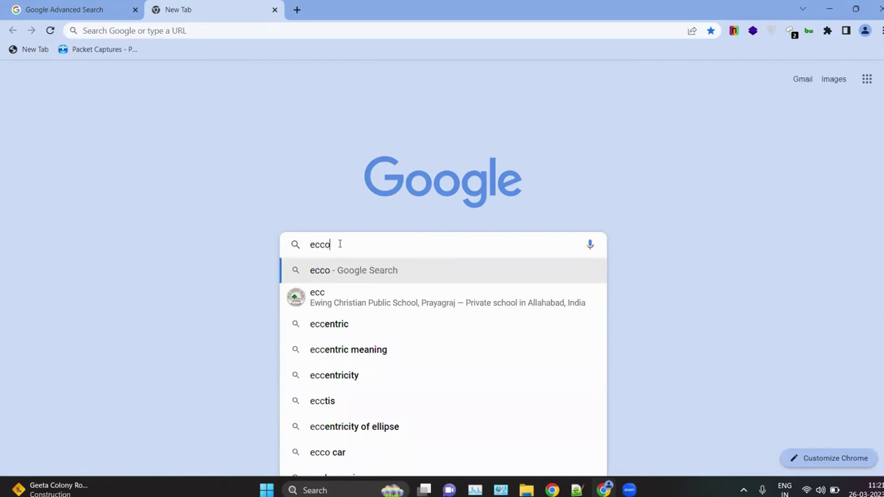
{"action": "type", "text": "uncil ceh "}
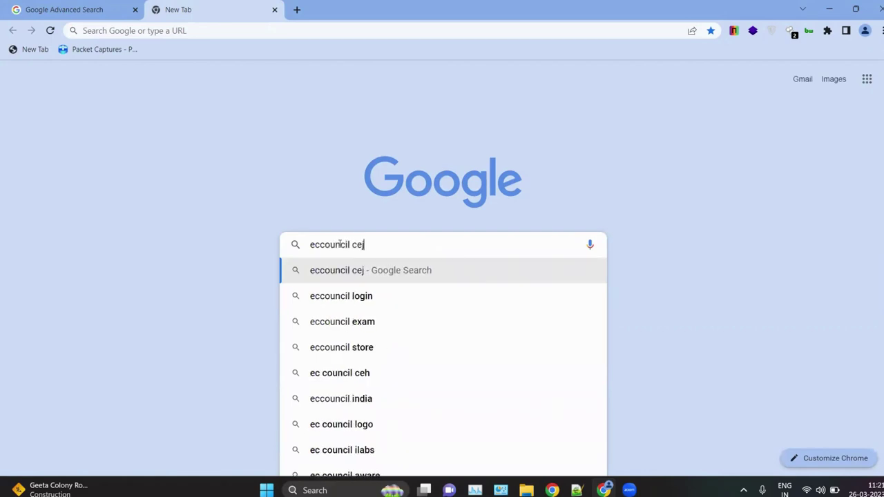
{"action": "type", "text": "pd"}
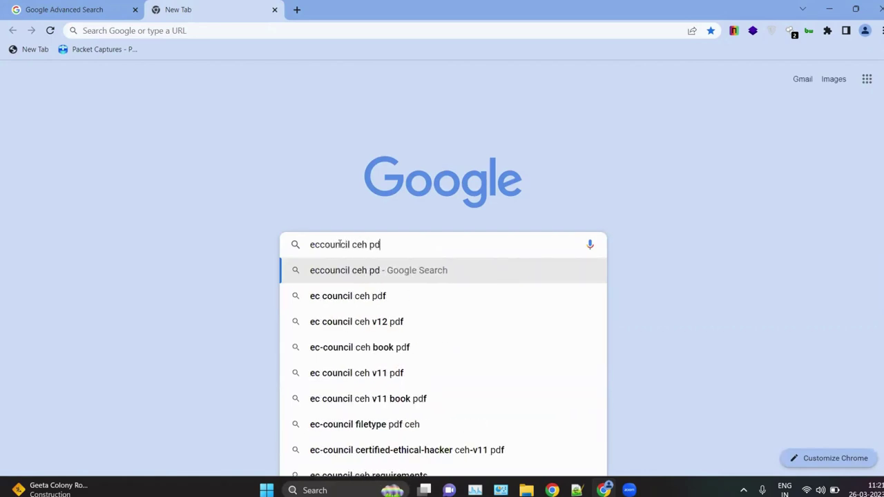
{"action": "type", "text": "f"}
{"action": "key", "text": "Return"}
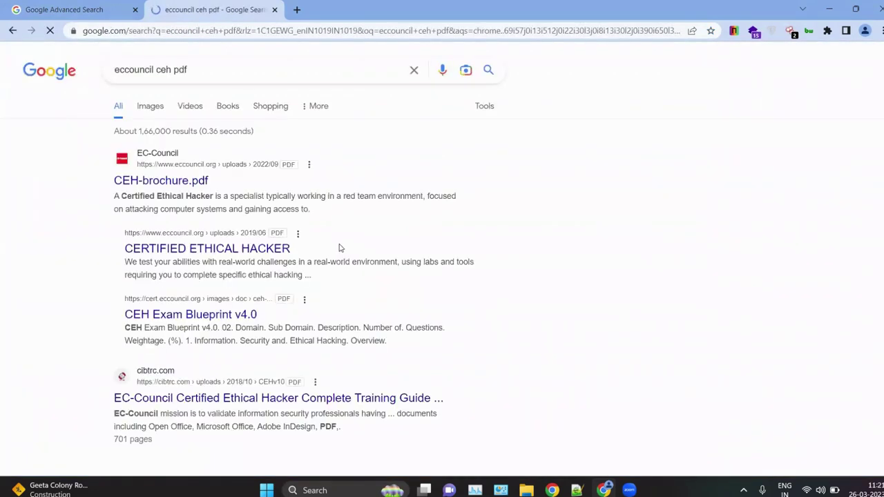
{"action": "scroll", "coordinate": [178, 151], "scroll_direction": "up", "scroll_amount": 3}
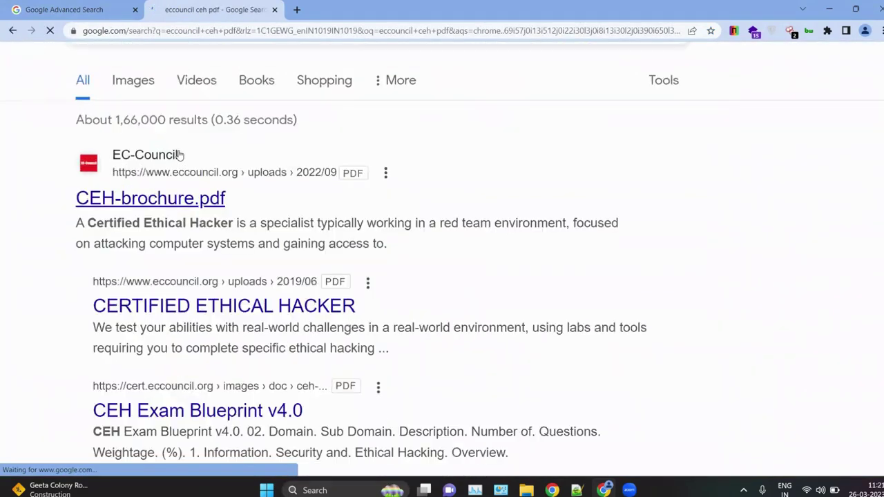
{"action": "scroll", "coordinate": [187, 159], "scroll_direction": "down", "scroll_amount": 1}
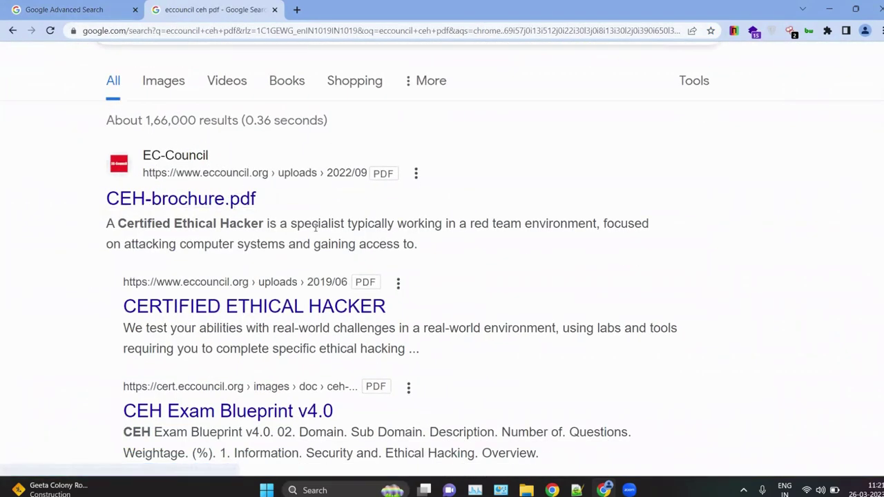
{"action": "scroll", "coordinate": [376, 263], "scroll_direction": "down", "scroll_amount": 6}
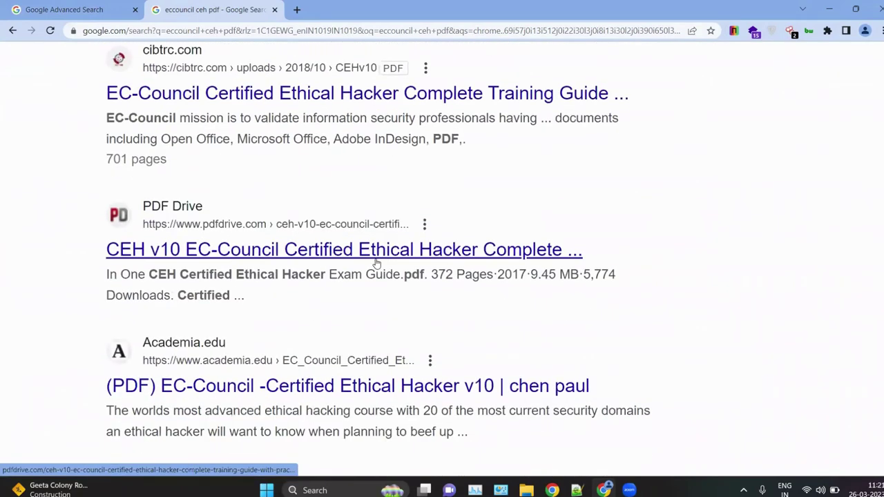
{"action": "scroll", "coordinate": [189, 219], "scroll_direction": "up", "scroll_amount": 2}
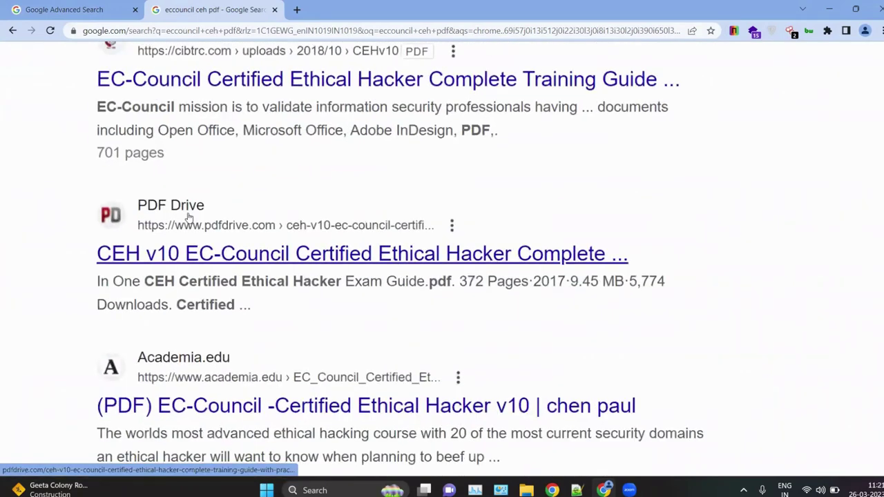
{"action": "scroll", "coordinate": [265, 292], "scroll_direction": "down", "scroll_amount": 5}
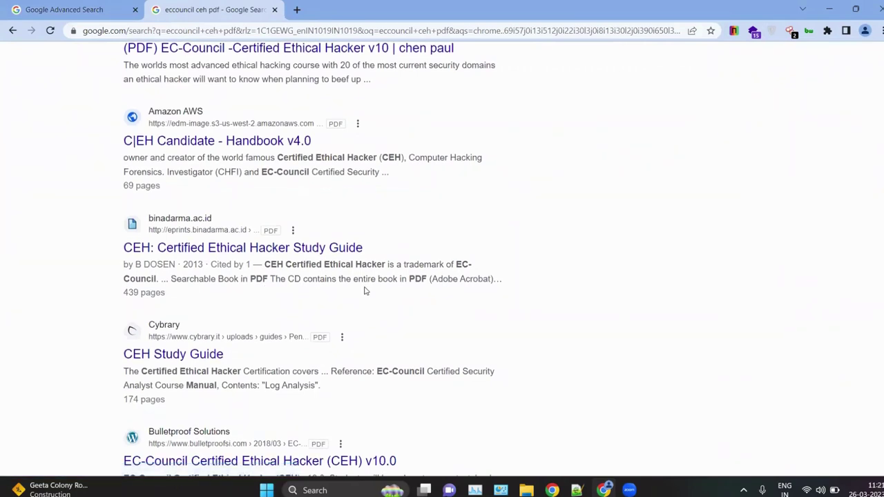
{"action": "scroll", "coordinate": [282, 157], "scroll_direction": "up", "scroll_amount": 7}
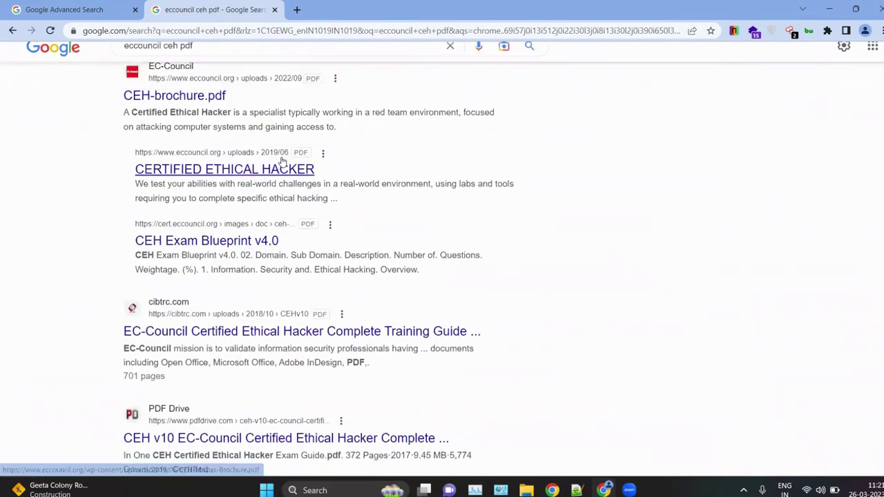
Step: Zoom in and browse further down the roughly 1,66,000 results, then return to the Advanced Search tab
{"action": "key", "text": "ctrl+plus"}
{"action": "key", "text": "ctrl+plus"}
{"action": "key", "text": "ctrl+plus"}
{"action": "key", "text": "ctrl+plus"}
{"action": "key", "text": "ctrl+plus"}
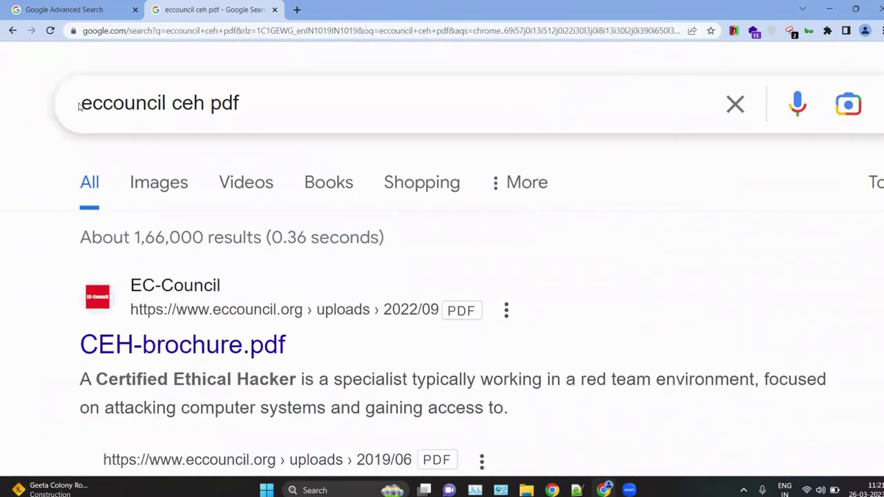
{"action": "left_click", "coordinate": [204, 104]}
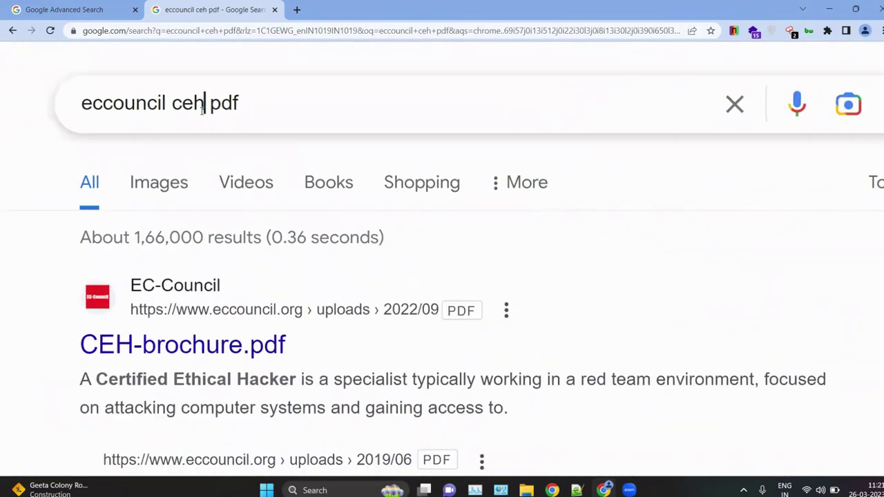
{"action": "left_click_drag", "start_coordinate": [204, 104], "coordinate": [178, 103]}
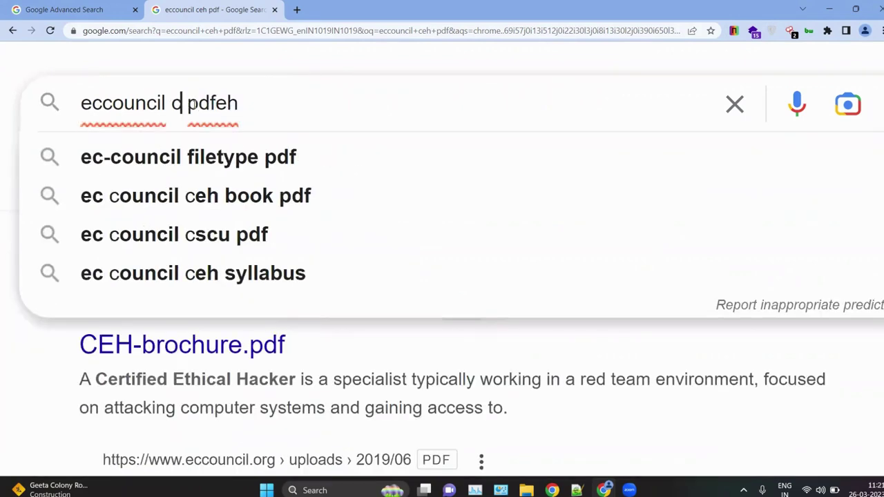
{"action": "key", "text": "ctrl+z"}
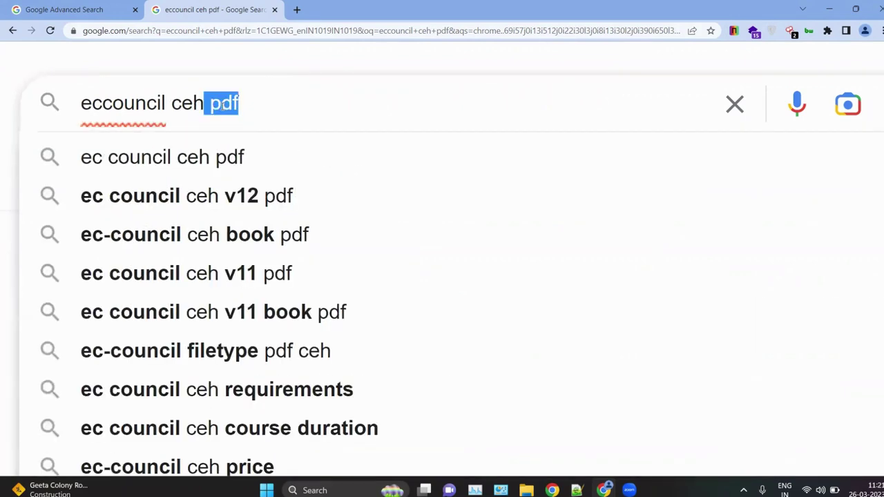
{"action": "left_click", "coordinate": [272, 121]}
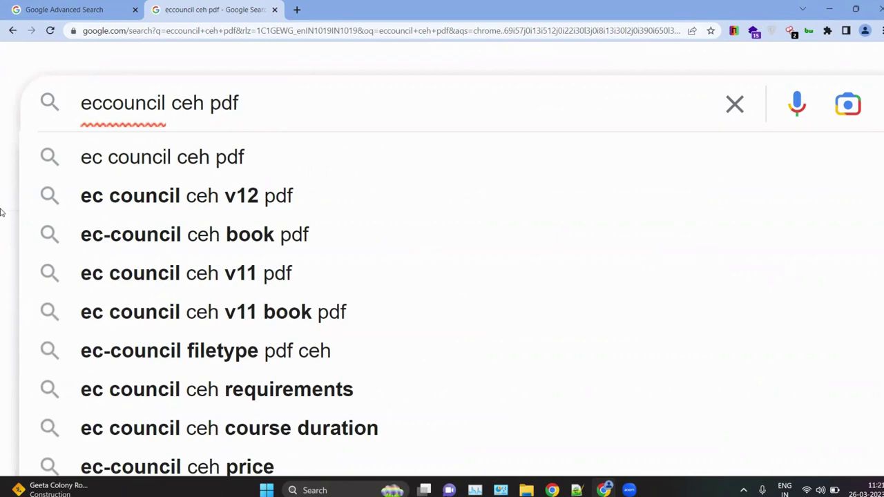
{"action": "key", "text": "ctrl+0"}
{"action": "left_click", "coordinate": [598, 290]}
{"action": "scroll", "coordinate": [290, 326], "scroll_direction": "down", "scroll_amount": 3}
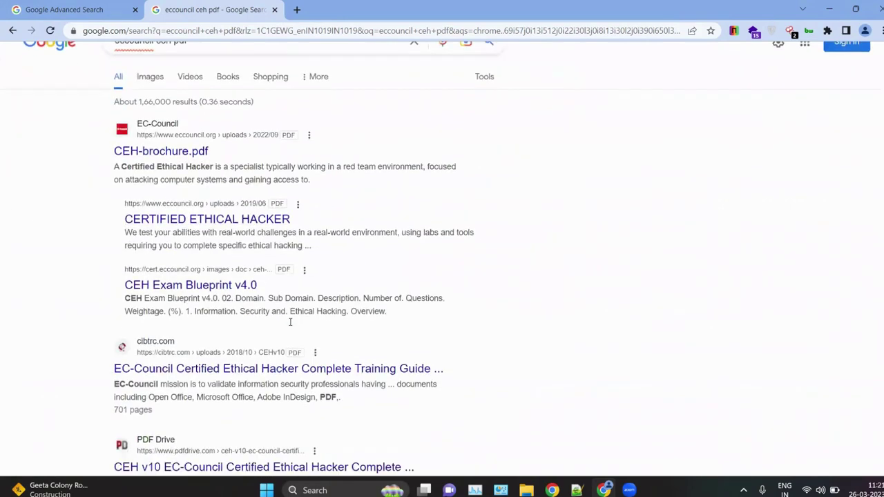
{"action": "scroll", "coordinate": [221, 276], "scroll_direction": "down", "scroll_amount": 1}
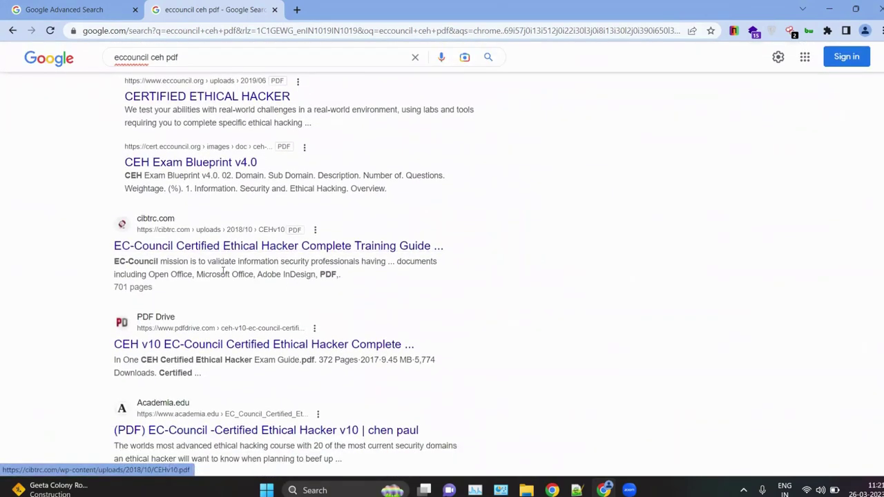
{"action": "key", "text": "ctrl+plus"}
{"action": "key", "text": "ctrl+plus"}
{"action": "key", "text": "ctrl+plus"}
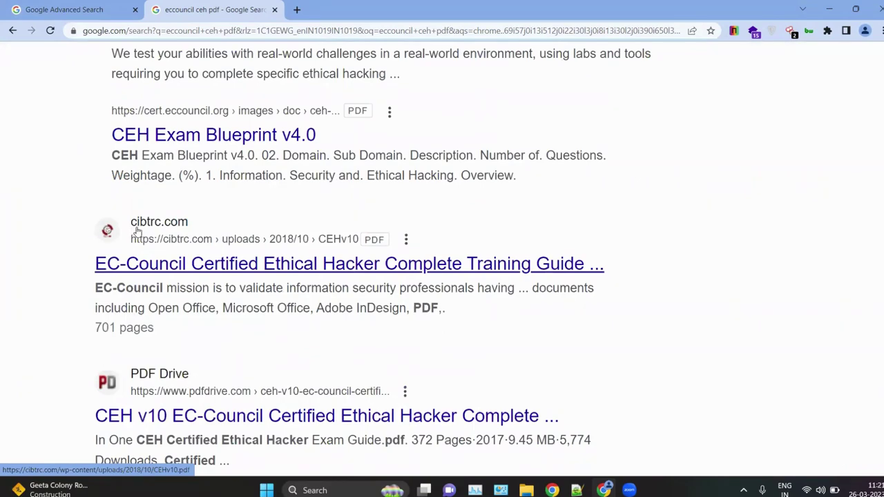
{"action": "scroll", "coordinate": [290, 271], "scroll_direction": "down", "scroll_amount": 2}
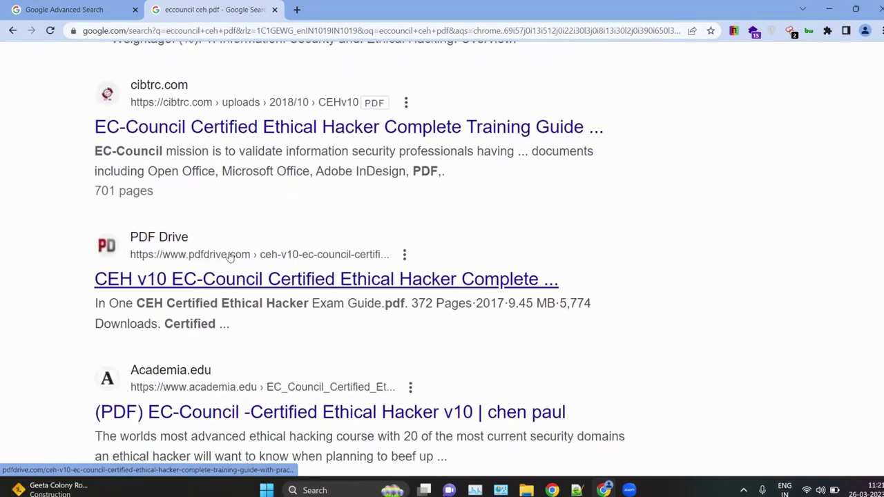
{"action": "scroll", "coordinate": [265, 274], "scroll_direction": "down", "scroll_amount": 3}
{"action": "scroll", "coordinate": [304, 221], "scroll_direction": "down", "scroll_amount": 4}
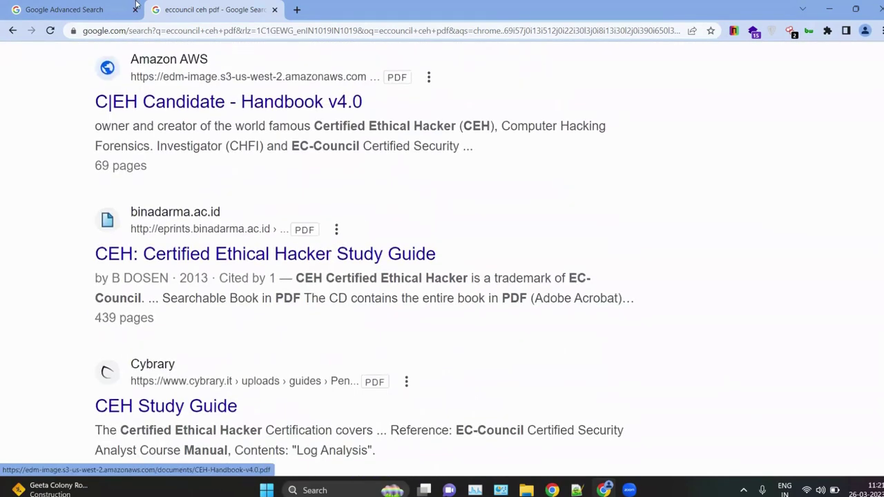
{"action": "left_click", "coordinate": [121, 6]}
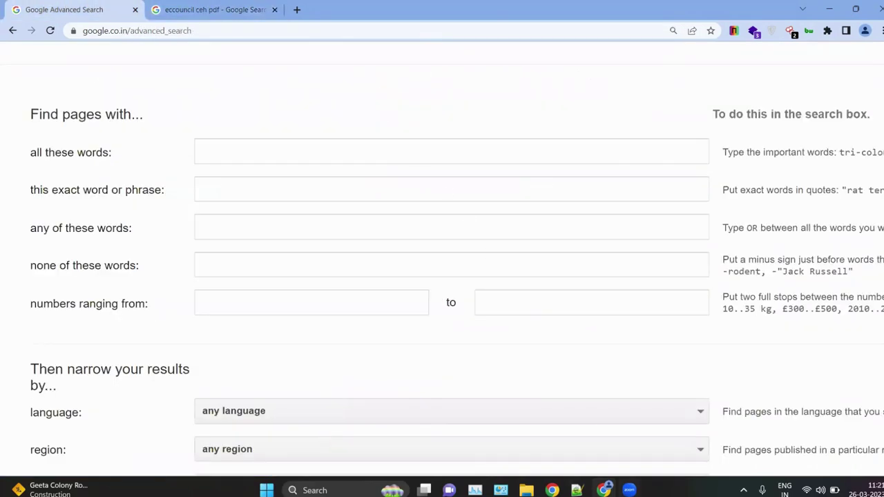
{"action": "left_click", "coordinate": [577, 491]}
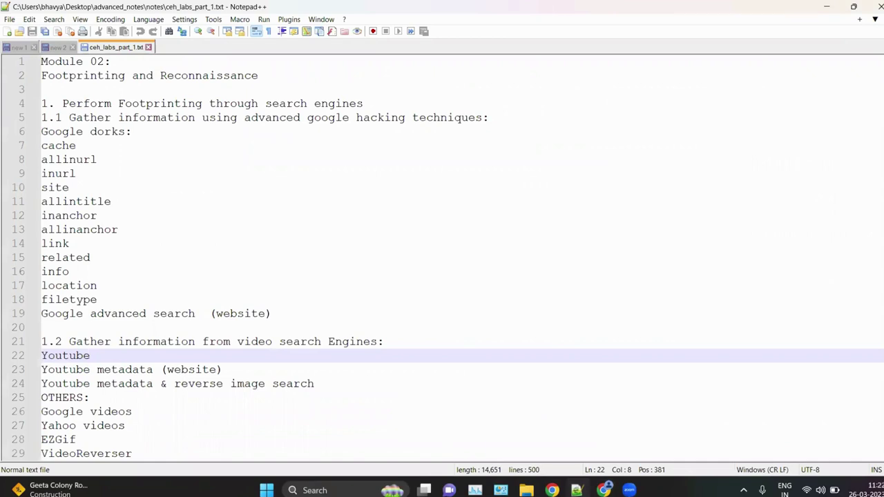
{"action": "left_click", "coordinate": [577, 491]}
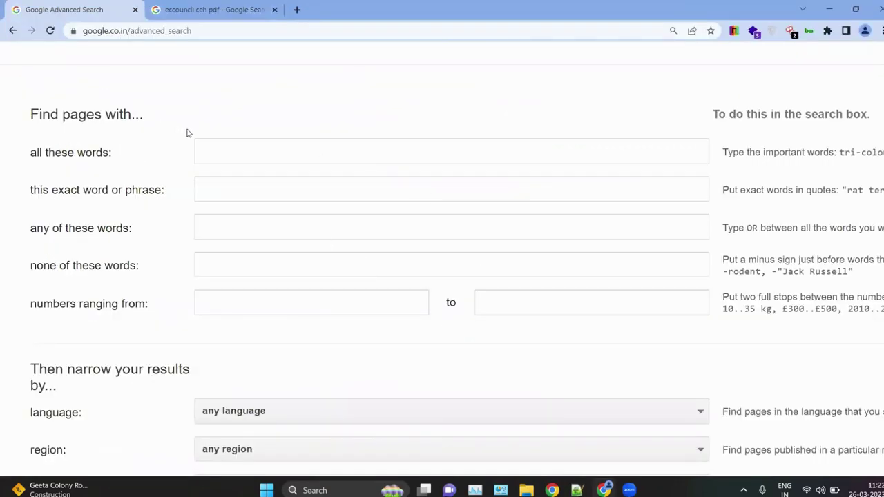
Step: Enter eccouncil under 'all these words' and "CEH" under 'this exact word or phrase'
{"action": "left_click", "coordinate": [222, 152]}
{"action": "left_click", "coordinate": [269, 176]}
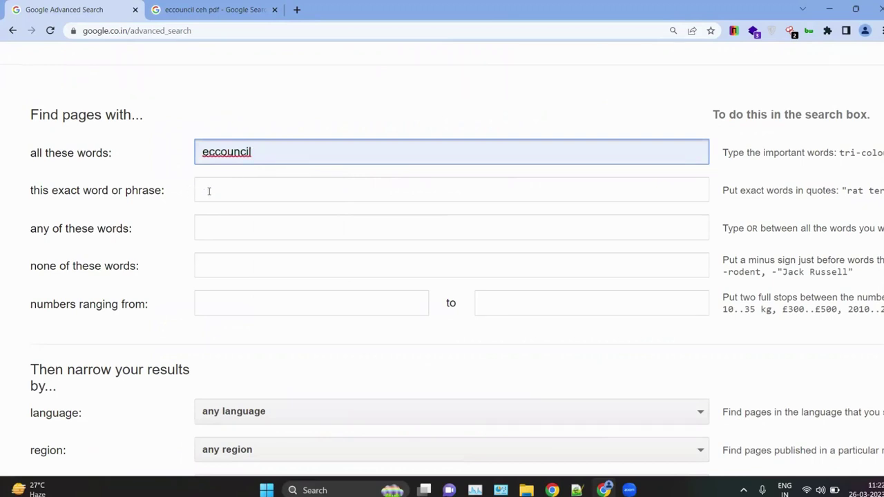
{"action": "left_click", "coordinate": [251, 192]}
{"action": "left_click", "coordinate": [273, 217]}
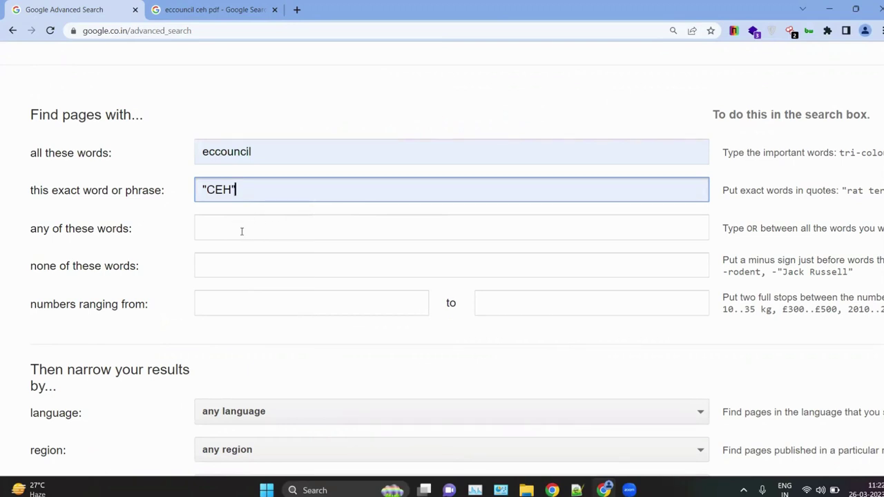
{"action": "scroll", "coordinate": [472, 203], "scroll_direction": "down", "scroll_amount": 1}
{"action": "scroll", "coordinate": [472, 204], "scroll_direction": "right", "scroll_amount": 3}
Step: Highlight and read the form's help tips, such as the one about using OR
{"action": "left_click_drag", "start_coordinate": [470, 181], "coordinate": [476, 92]}
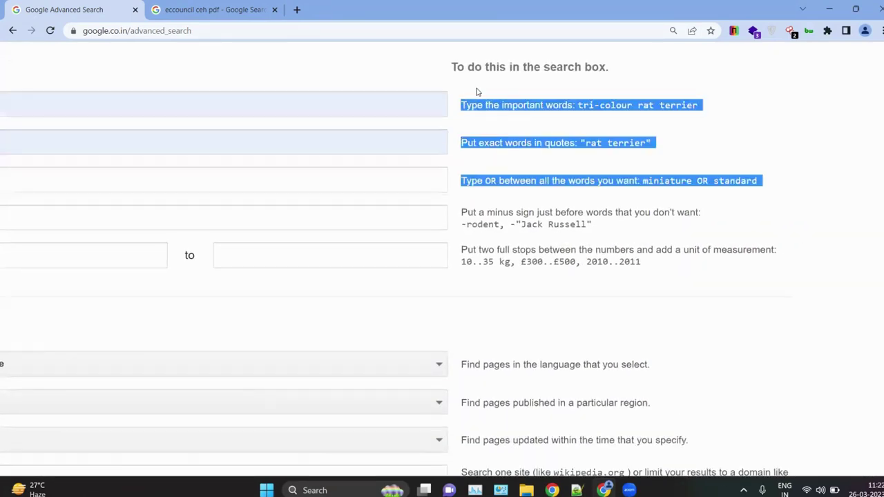
{"action": "left_click", "coordinate": [493, 131]}
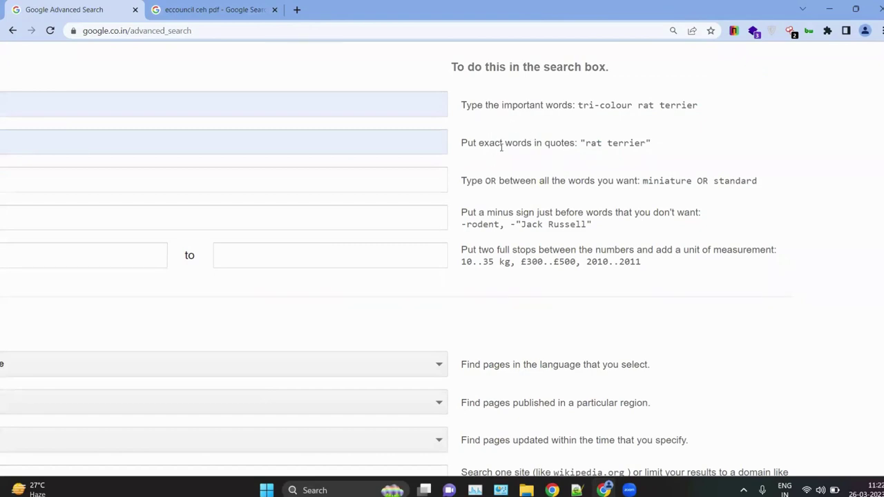
{"action": "scroll", "coordinate": [501, 146], "scroll_direction": "left", "scroll_amount": 3}
{"action": "left_click_drag", "start_coordinate": [38, 190], "coordinate": [193, 182]}
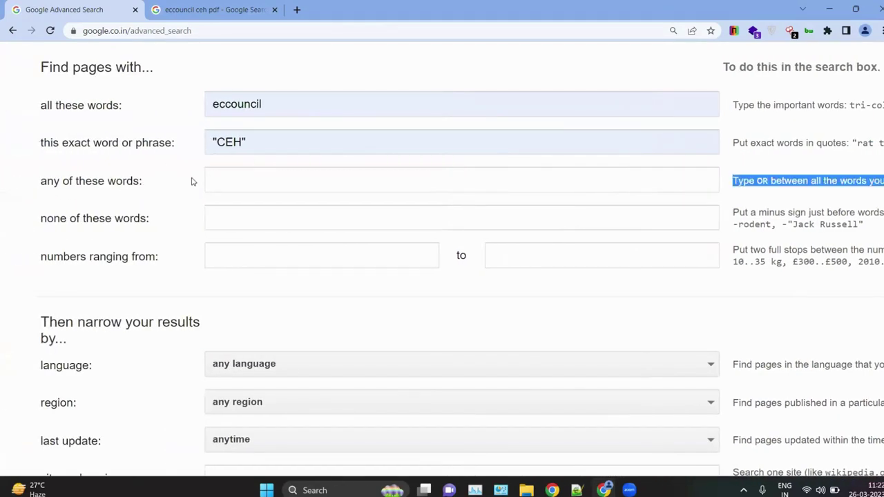
{"action": "scroll", "coordinate": [388, 178], "scroll_direction": "right", "scroll_amount": 3}
{"action": "left_click", "coordinate": [584, 175]}
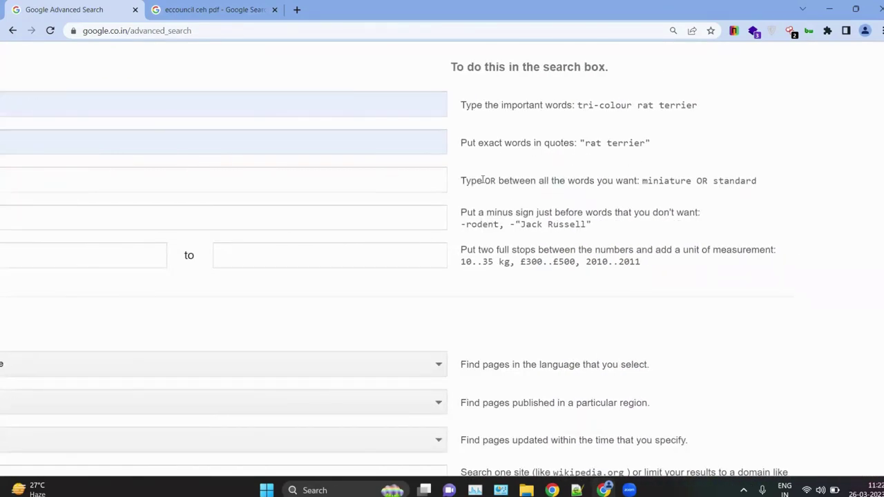
{"action": "left_click_drag", "start_coordinate": [483, 180], "coordinate": [502, 180]}
{"action": "scroll", "coordinate": [453, 238], "scroll_direction": "left", "scroll_amount": 3}
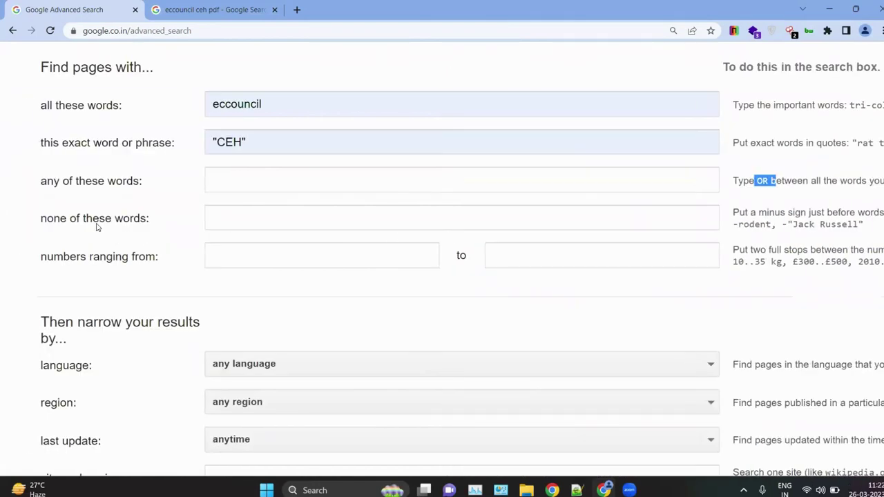
{"action": "left_click_drag", "start_coordinate": [93, 220], "coordinate": [153, 215]}
{"action": "scroll", "coordinate": [627, 191], "scroll_direction": "right", "scroll_amount": 3}
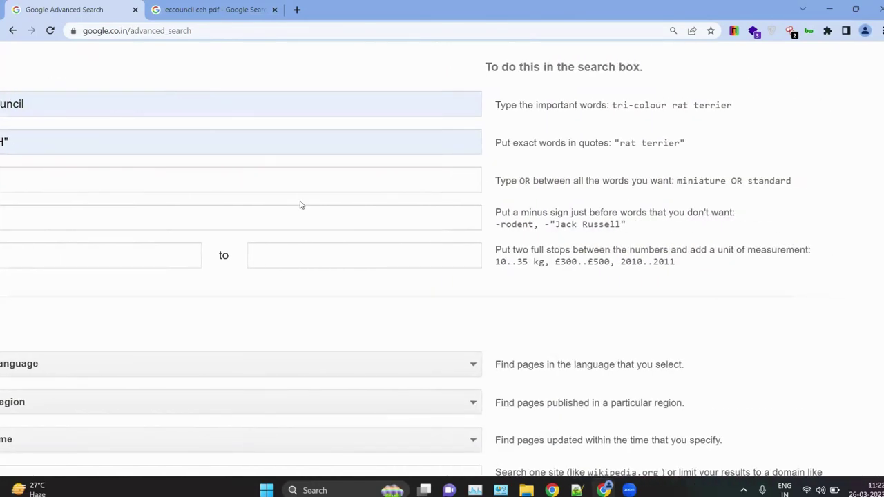
{"action": "scroll", "coordinate": [302, 203], "scroll_direction": "left", "scroll_amount": 3}
{"action": "left_click", "coordinate": [164, 209]}
{"action": "scroll", "coordinate": [501, 160], "scroll_direction": "down", "scroll_amount": 2}
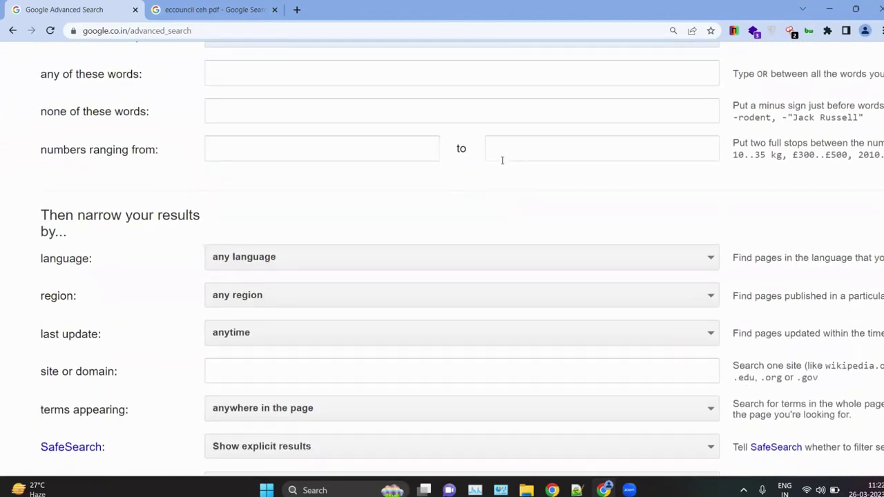
{"action": "scroll", "coordinate": [310, 167], "scroll_direction": "down", "scroll_amount": 2}
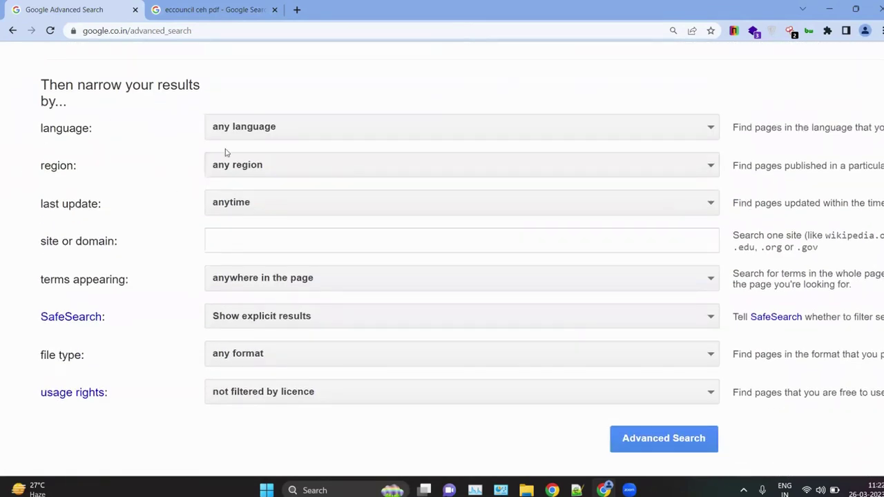
Step: Set the result language to English, keeping any region and any last-update time
{"action": "left_click", "coordinate": [282, 128]}
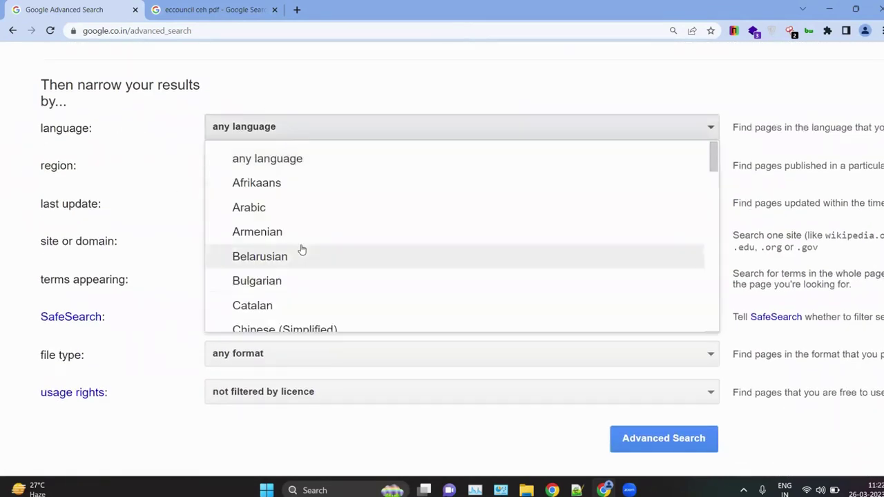
{"action": "scroll", "coordinate": [302, 249], "scroll_direction": "down", "scroll_amount": 5}
{"action": "scroll", "coordinate": [272, 201], "scroll_direction": "up", "scroll_amount": 4}
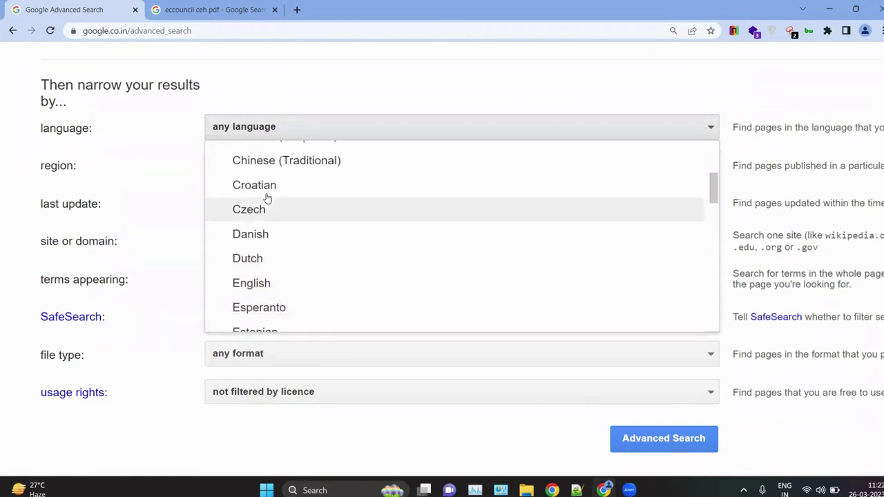
{"action": "scroll", "coordinate": [300, 331], "scroll_direction": "down", "scroll_amount": 6}
{"action": "scroll", "coordinate": [259, 225], "scroll_direction": "up", "scroll_amount": 2}
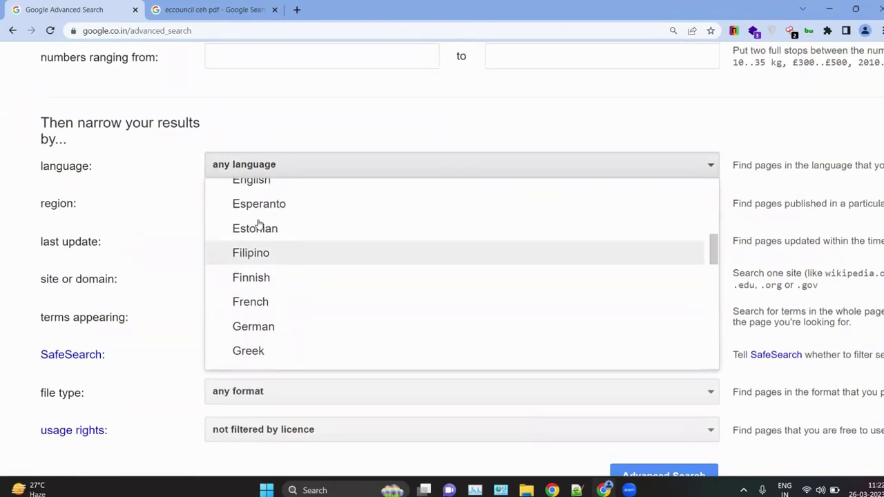
{"action": "left_click", "coordinate": [234, 218]}
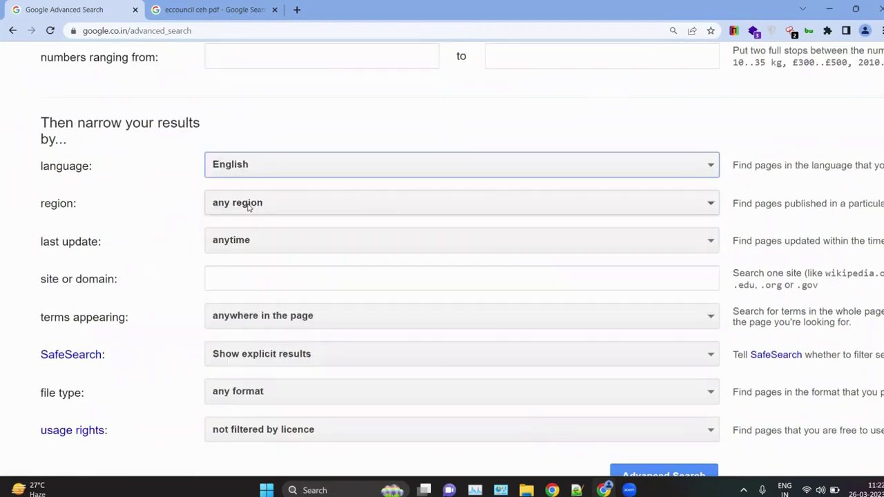
{"action": "left_click", "coordinate": [249, 204]}
{"action": "left_click", "coordinate": [261, 236]}
{"action": "left_click", "coordinate": [256, 240]}
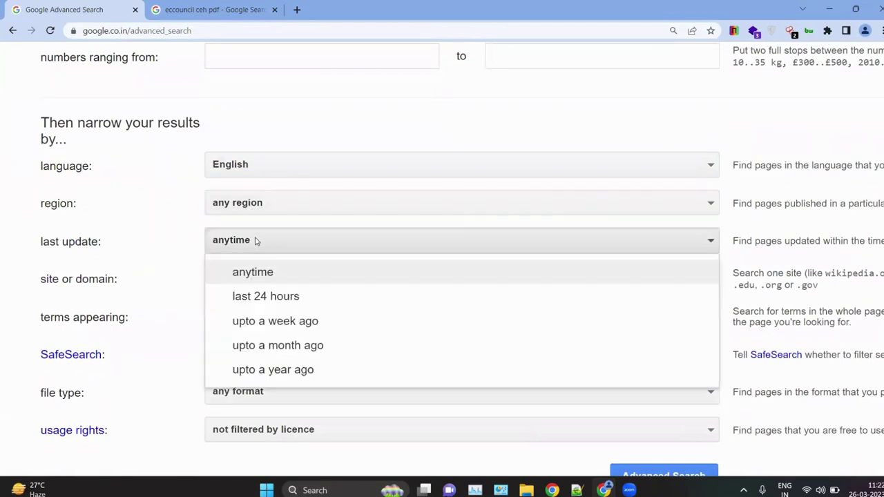
{"action": "scroll", "coordinate": [255, 240], "scroll_direction": "down", "scroll_amount": 1}
{"action": "left_click", "coordinate": [241, 216]}
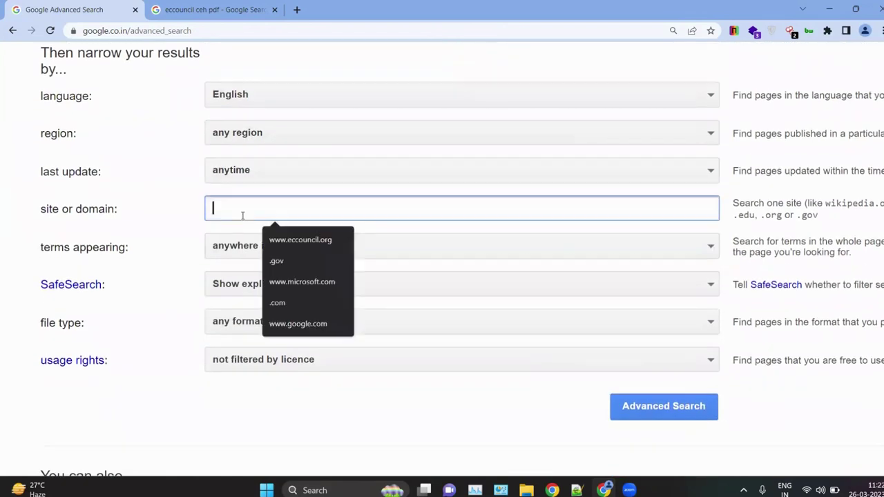
{"action": "left_click", "coordinate": [282, 243]}
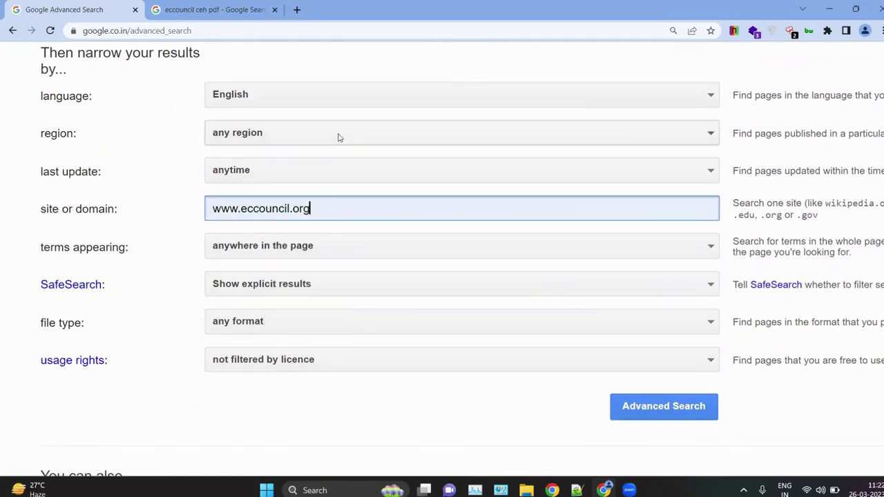
{"action": "left_click", "coordinate": [294, 247]}
{"action": "left_click", "coordinate": [297, 249]}
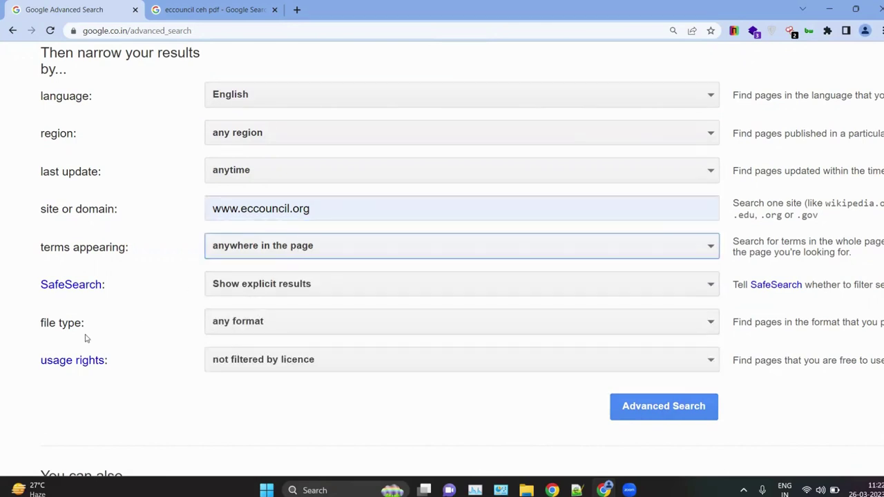
Step: Set the file type to Adobe Acrobat PDF (.pdf) and submit the Advanced Search
{"action": "left_click_drag", "start_coordinate": [59, 321], "coordinate": [70, 323]}
{"action": "left_click", "coordinate": [272, 326]}
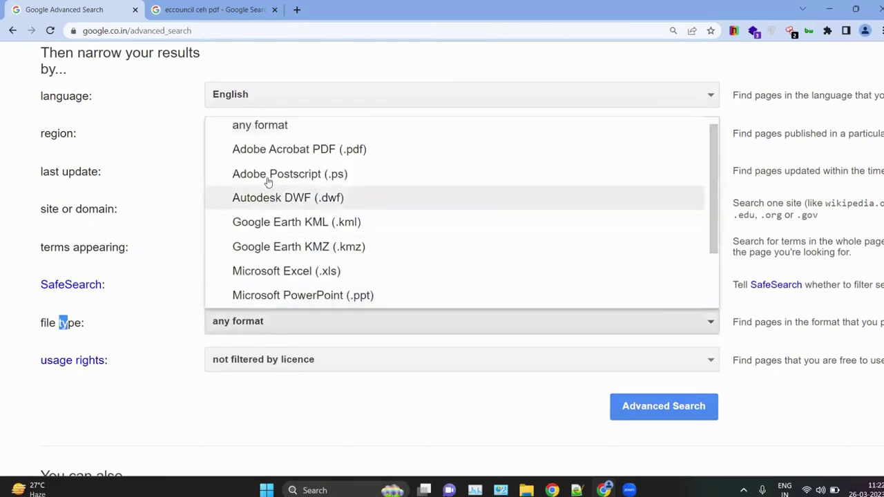
{"action": "left_click", "coordinate": [268, 159]}
{"action": "left_click", "coordinate": [264, 321]}
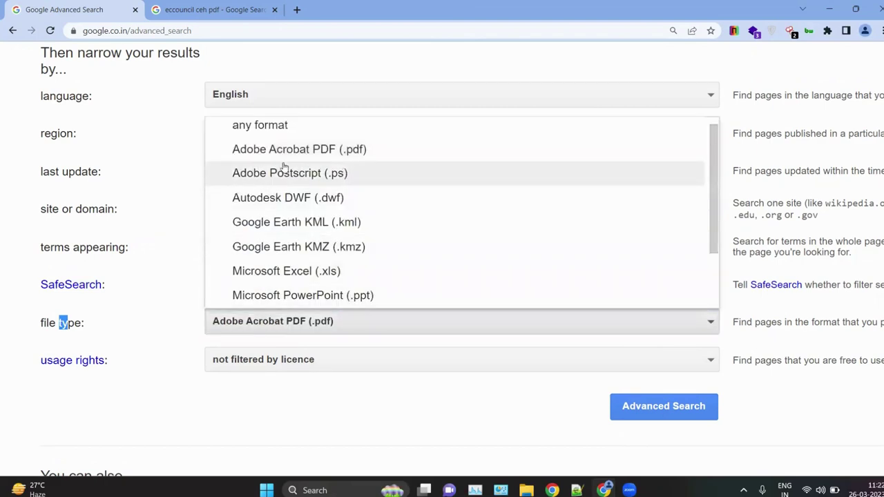
{"action": "scroll", "coordinate": [329, 238], "scroll_direction": "down", "scroll_amount": 2}
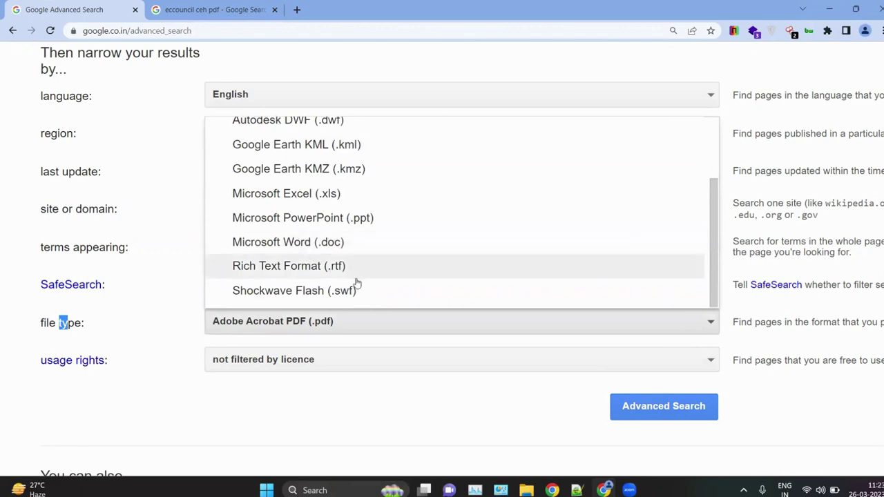
{"action": "left_click", "coordinate": [267, 322]}
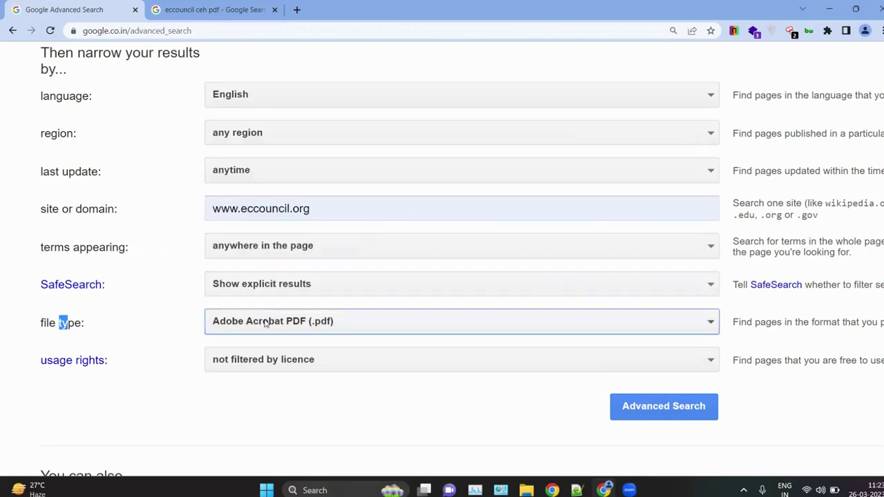
{"action": "left_click", "coordinate": [235, 436]}
{"action": "scroll", "coordinate": [235, 435], "scroll_direction": "down", "scroll_amount": 2}
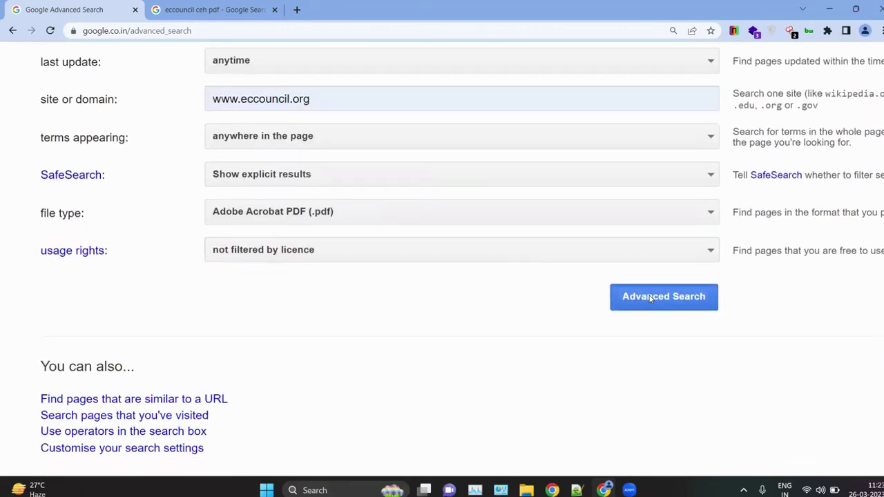
{"action": "left_click", "coordinate": [649, 297]}
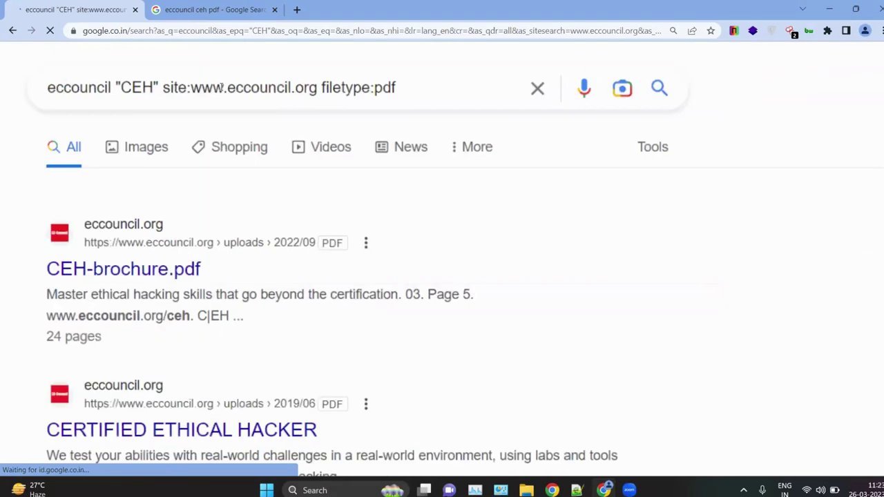
{"action": "key", "text": "ctrl+plus"}
{"action": "key", "text": "ctrl+plus"}
{"action": "key", "text": "ctrl+plus"}
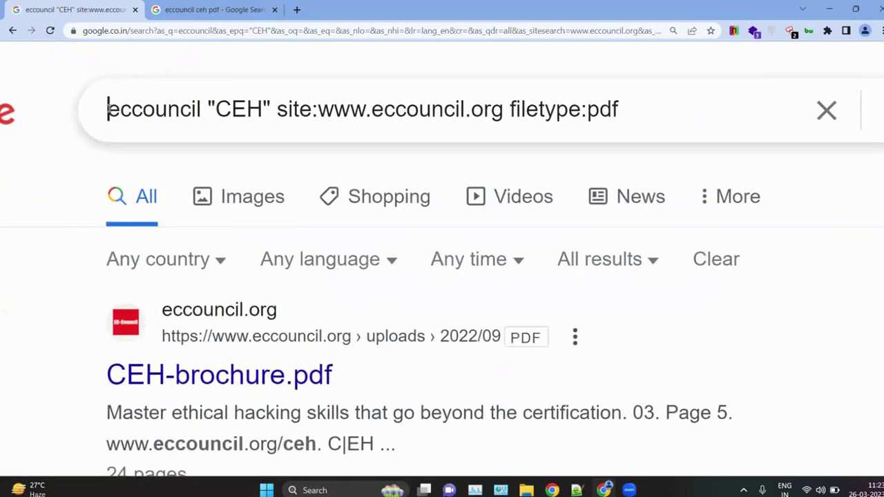
{"action": "left_click_drag", "start_coordinate": [107, 109], "coordinate": [617, 109]}
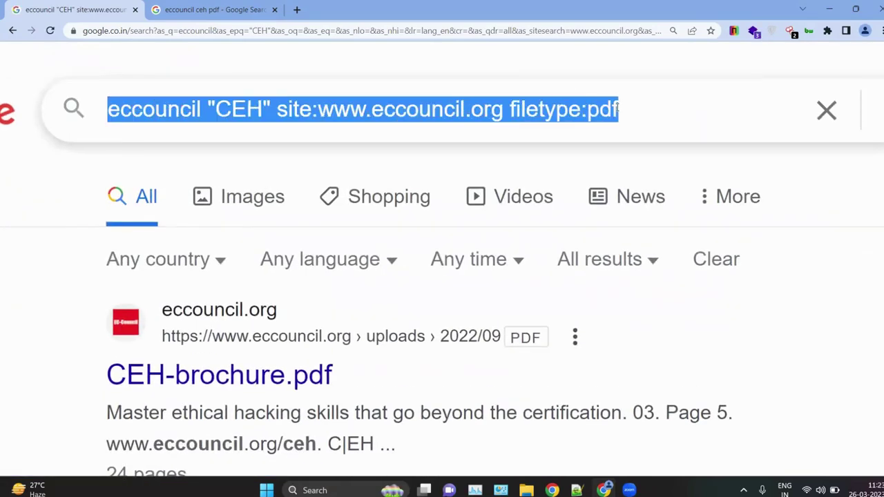
{"action": "left_click", "coordinate": [651, 120]}
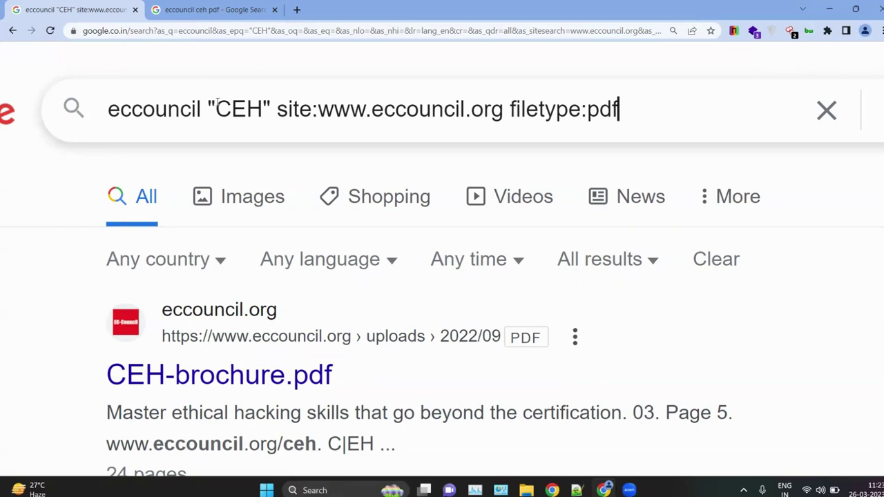
{"action": "left_click", "coordinate": [188, 112]}
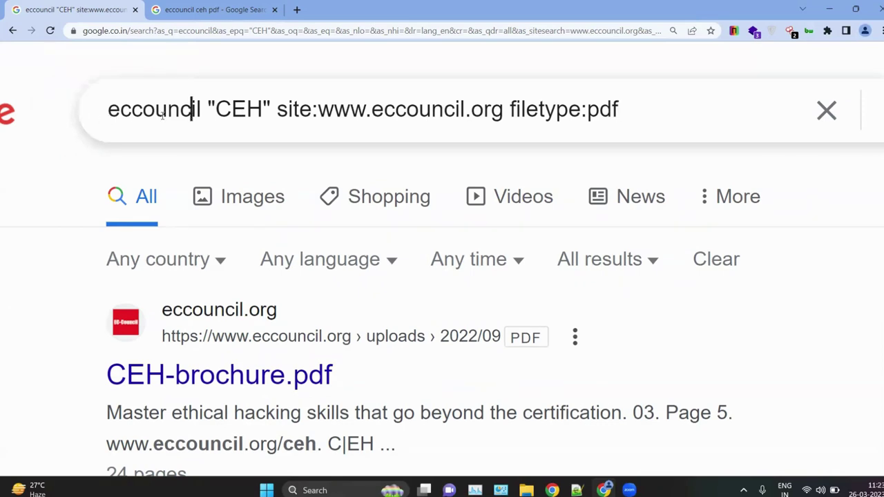
{"action": "left_click_drag", "start_coordinate": [193, 112], "coordinate": [583, 114]}
{"action": "left_click", "coordinate": [314, 110]}
{"action": "left_click", "coordinate": [545, 110]}
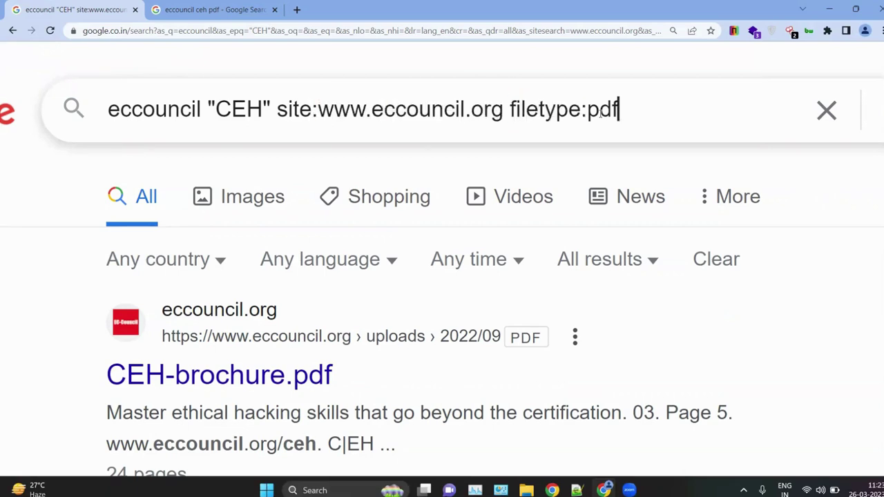
{"action": "double_click", "coordinate": [589, 116]}
{"action": "left_click", "coordinate": [638, 125]}
{"action": "key", "text": "ctrl+0"}
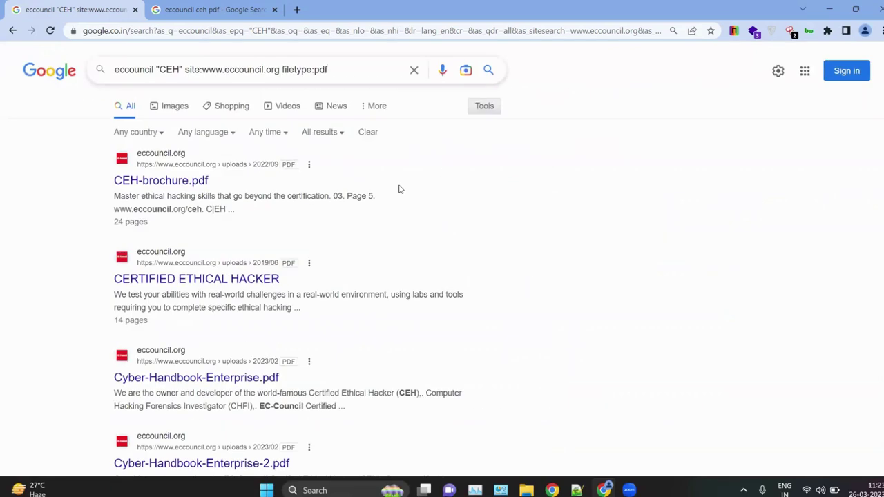
Step: Highlight the filetype, site and CEH operators again, plus the first result's PDF label
{"action": "scroll", "coordinate": [398, 189], "scroll_direction": "down", "scroll_amount": 1}
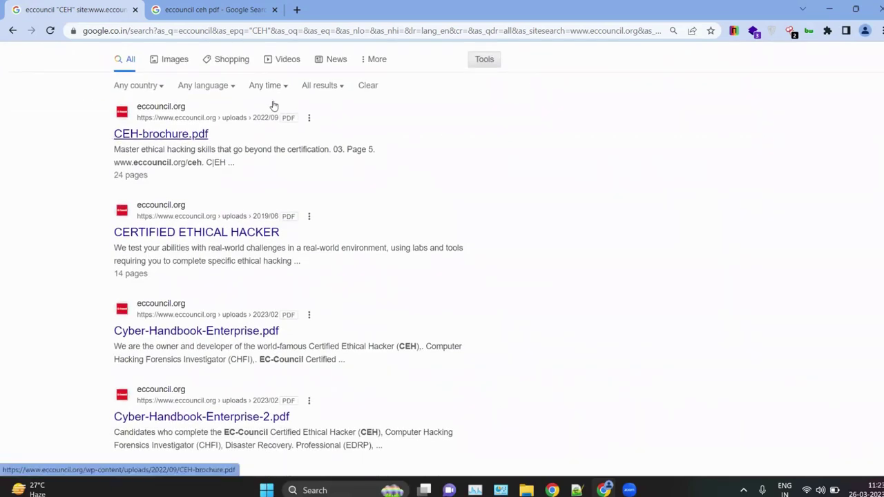
{"action": "key", "text": "ctrl+plus"}
{"action": "key", "text": "ctrl+plus"}
{"action": "key", "text": "ctrl+plus"}
{"action": "scroll", "coordinate": [311, 130], "scroll_direction": "up", "scroll_amount": 2}
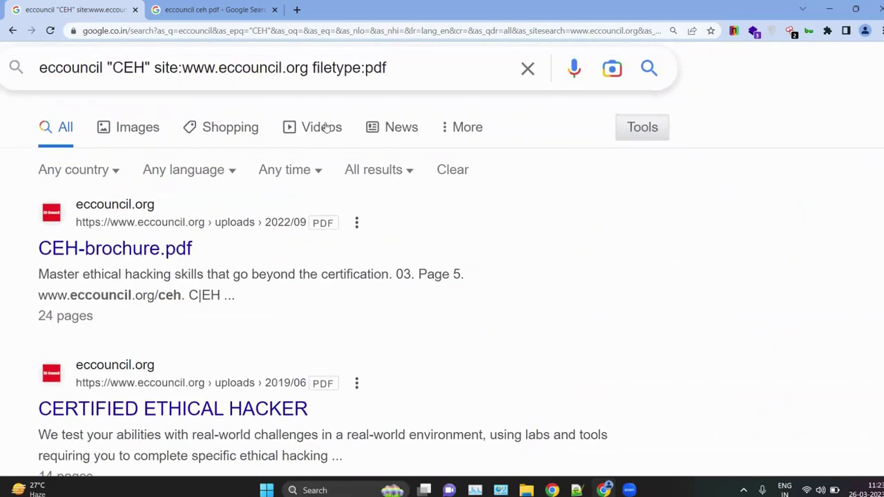
{"action": "left_click_drag", "start_coordinate": [389, 67], "coordinate": [361, 67]}
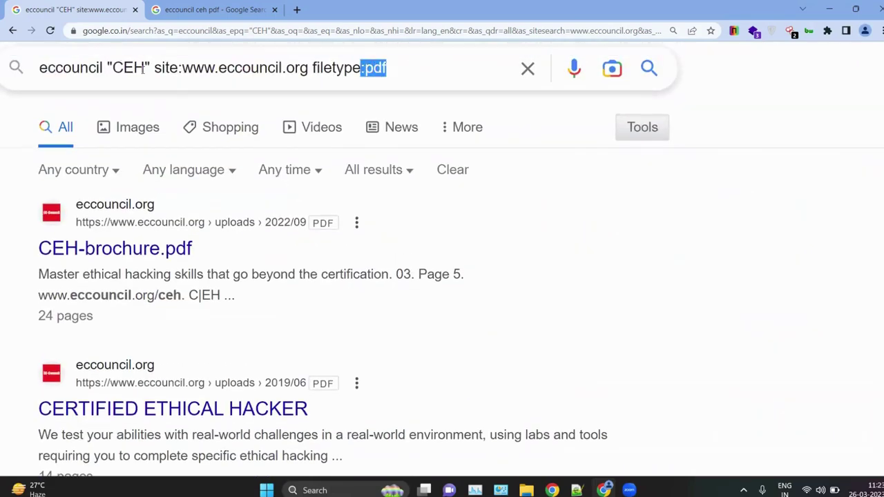
{"action": "left_click_drag", "start_coordinate": [143, 69], "coordinate": [282, 69]}
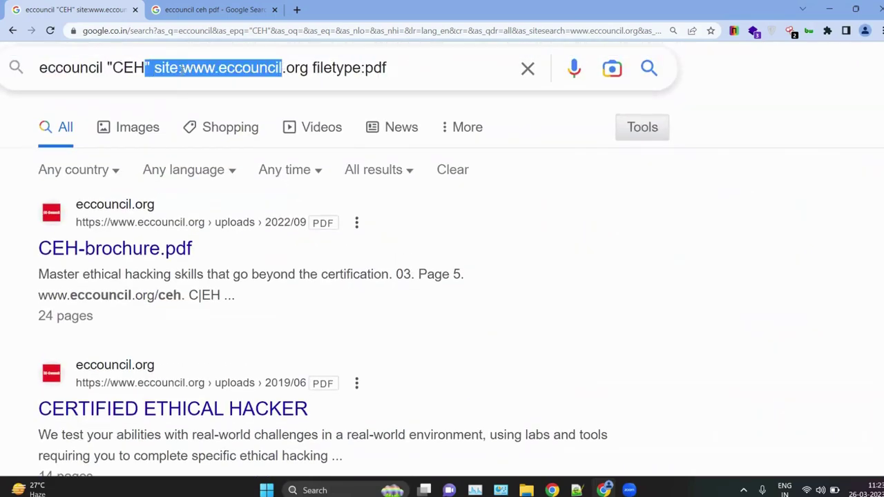
{"action": "double_click", "coordinate": [121, 67]}
{"action": "scroll", "coordinate": [272, 172], "scroll_direction": "down", "scroll_amount": 4}
{"action": "scroll", "coordinate": [248, 176], "scroll_direction": "up", "scroll_amount": 5}
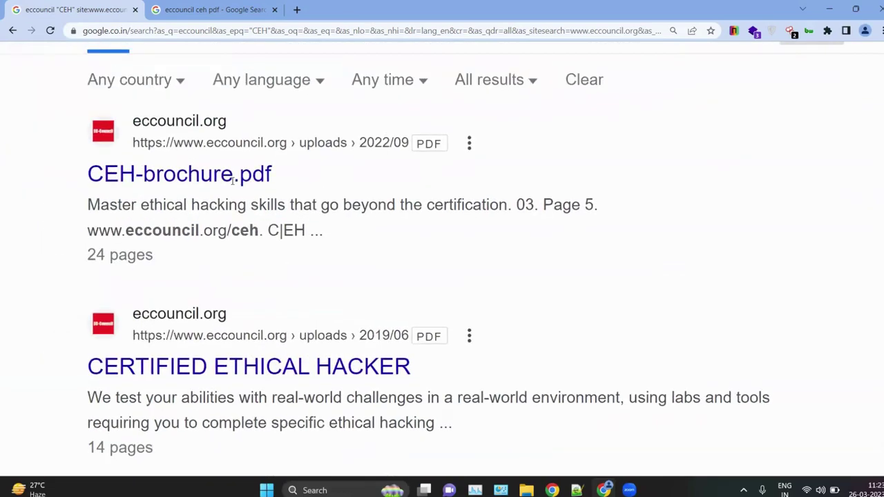
{"action": "double_click", "coordinate": [422, 152]}
{"action": "scroll", "coordinate": [324, 150], "scroll_direction": "left", "scroll_amount": 3}
{"action": "key", "text": "ctrl+0"}
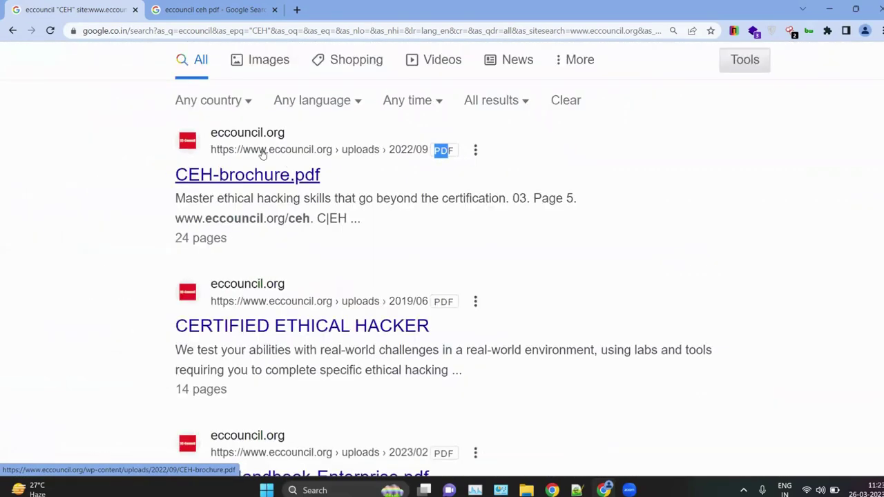
{"action": "key", "text": "ctrl+plus"}
{"action": "key", "text": "ctrl+plus"}
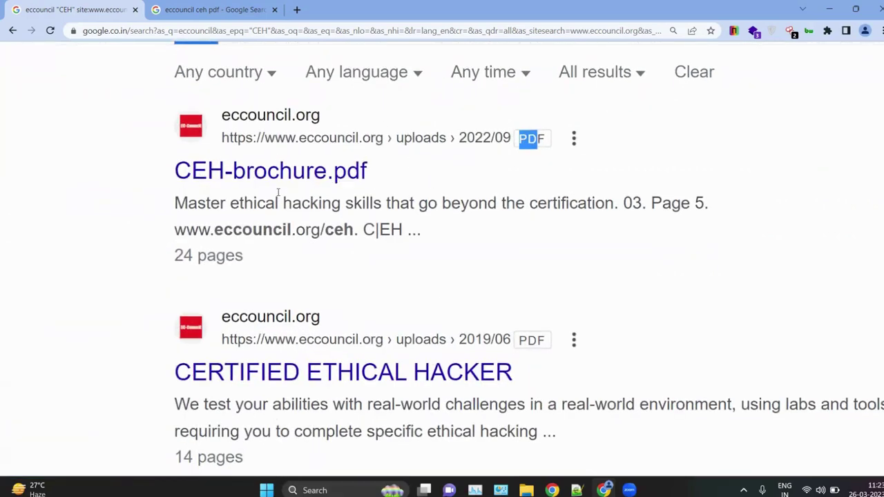
{"action": "scroll", "coordinate": [383, 222], "scroll_direction": "down", "scroll_amount": 3}
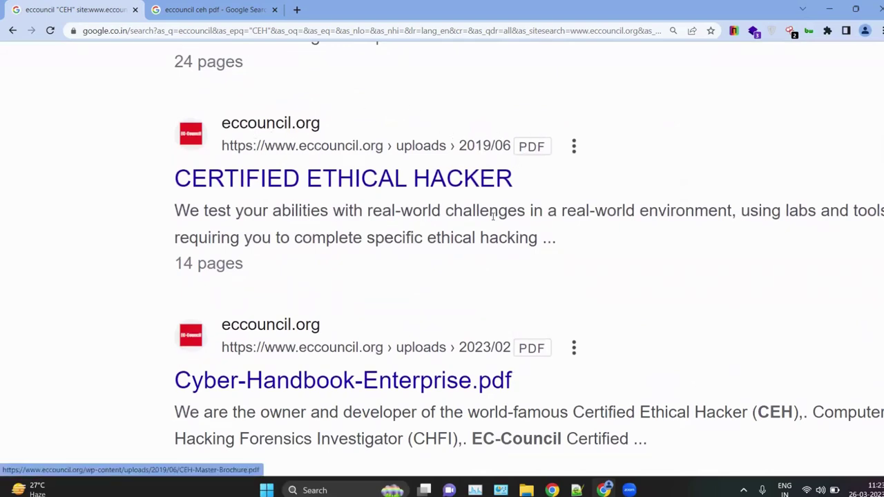
{"action": "scroll", "coordinate": [494, 220], "scroll_direction": "down", "scroll_amount": 2}
{"action": "scroll", "coordinate": [427, 223], "scroll_direction": "down", "scroll_amount": 10}
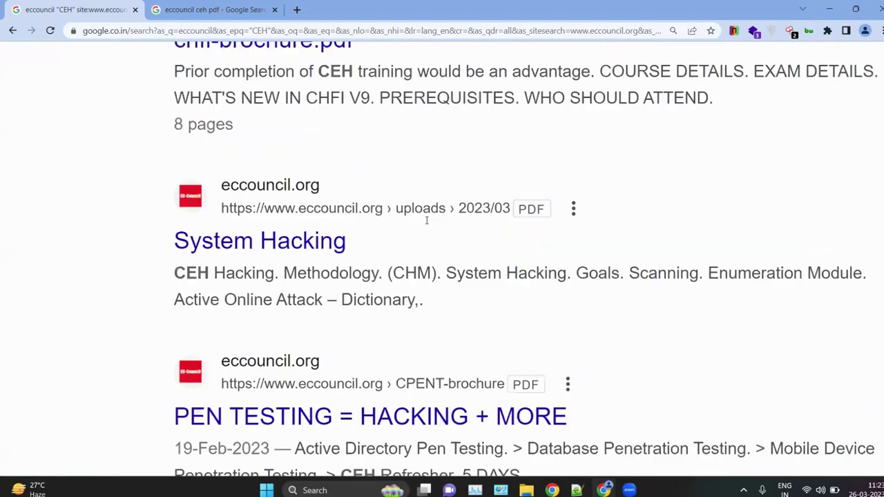
{"action": "scroll", "coordinate": [427, 223], "scroll_direction": "down", "scroll_amount": 4, "text": "ctrl"}
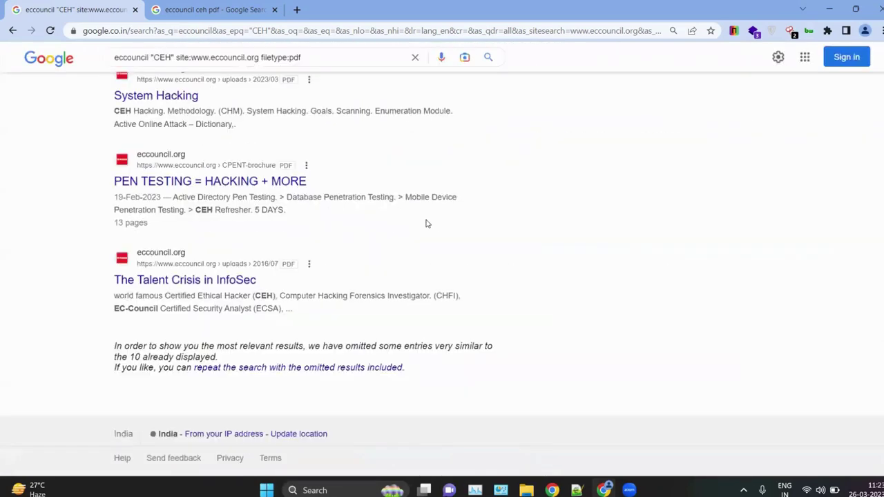
{"action": "key", "text": "ctrl+Tab"}
Step: Open the full Google results for 'CEH book' and scroll through them
{"action": "scroll", "coordinate": [189, 221], "scroll_direction": "up", "scroll_amount": 2}
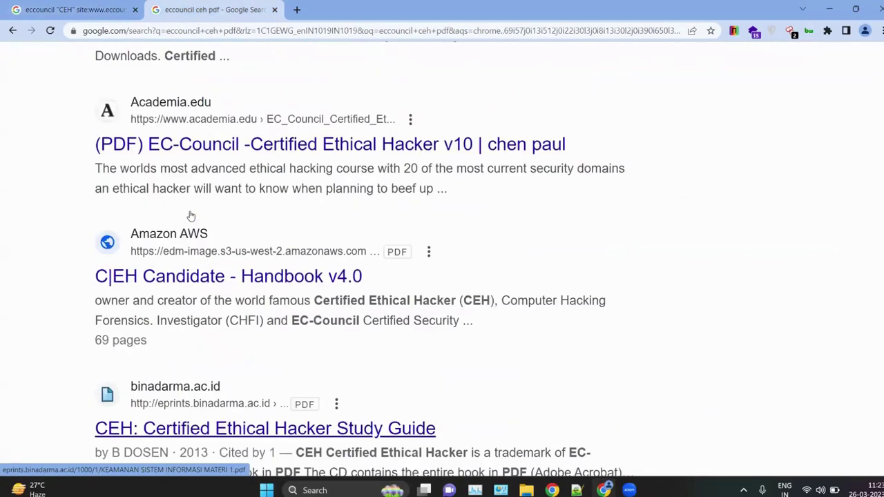
{"action": "scroll", "coordinate": [190, 214], "scroll_direction": "up", "scroll_amount": 2, "text": "ctrl"}
{"action": "scroll", "coordinate": [294, 325], "scroll_direction": "down", "scroll_amount": 2, "text": "ctrl"}
{"action": "scroll", "coordinate": [297, 332], "scroll_direction": "down", "scroll_amount": 10}
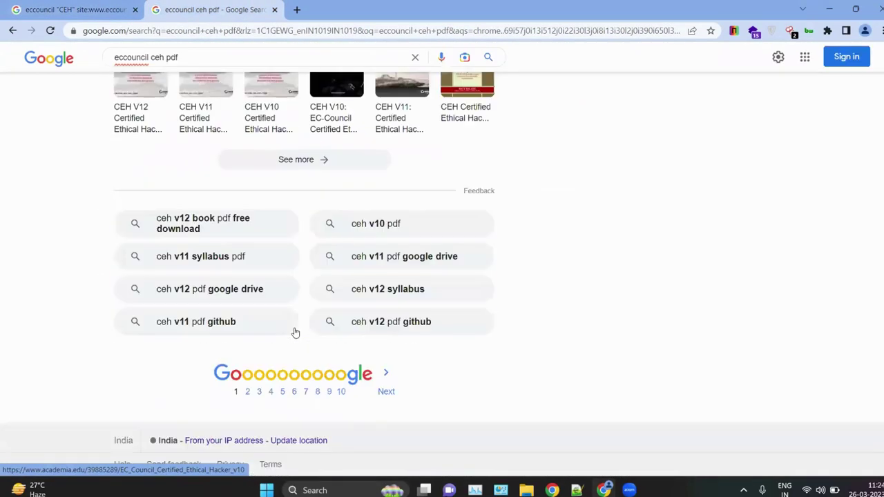
{"action": "scroll", "coordinate": [295, 332], "scroll_direction": "up", "scroll_amount": 4}
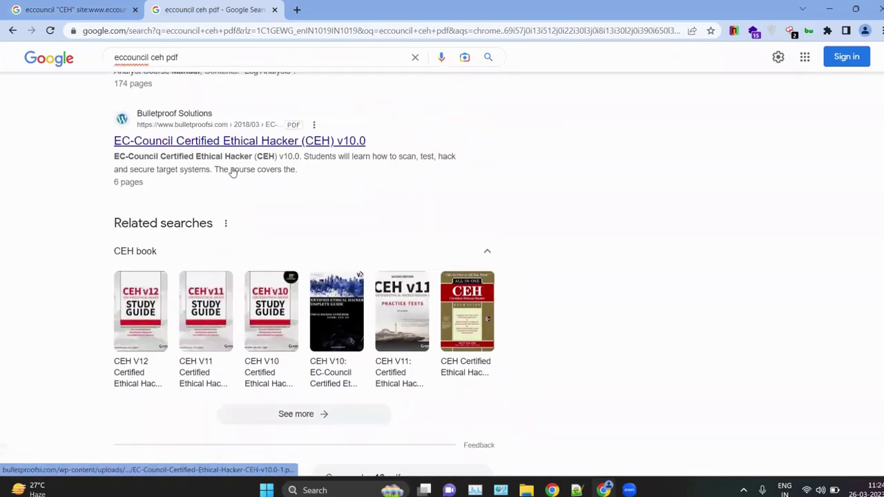
{"action": "left_click", "coordinate": [295, 386]}
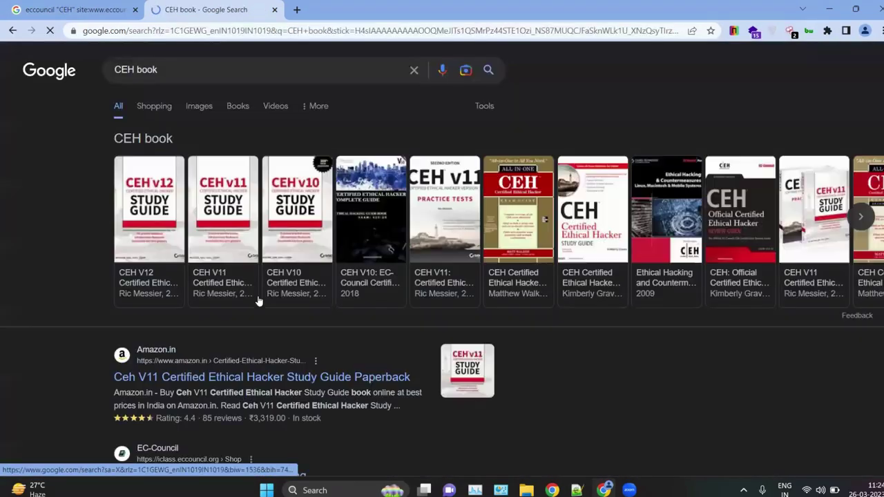
{"action": "scroll", "coordinate": [258, 302], "scroll_direction": "down", "scroll_amount": 10}
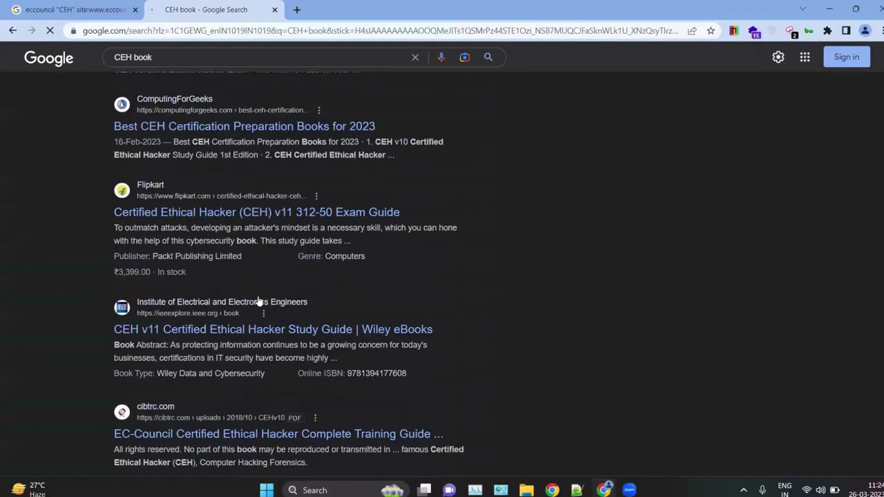
{"action": "scroll", "coordinate": [315, 395], "scroll_direction": "up", "scroll_amount": 3}
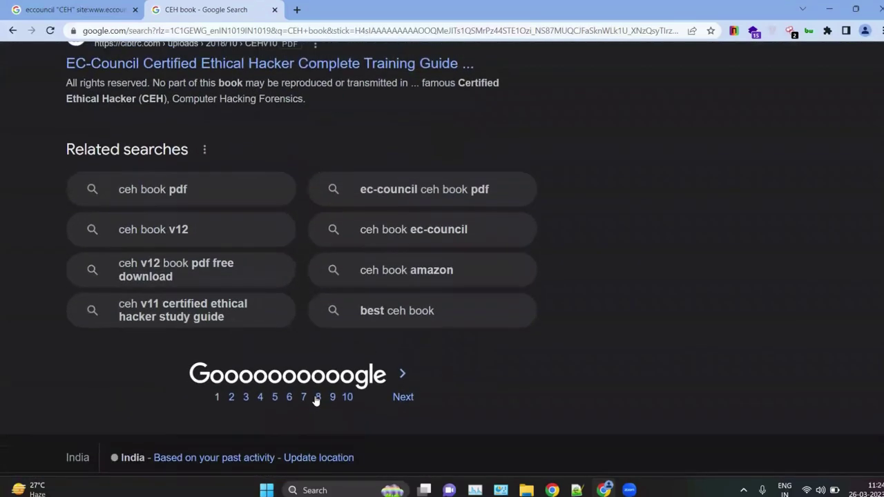
Step: Bring the other tab back to the Advanced Search form, decline sign-in, and return to the CEH book results
{"action": "left_click", "coordinate": [76, 10]}
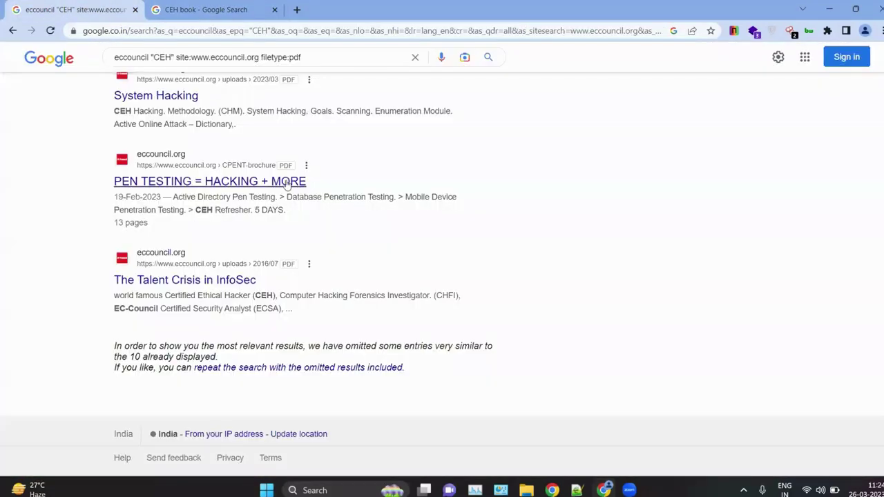
{"action": "scroll", "coordinate": [206, 320], "scroll_direction": "up", "scroll_amount": 4}
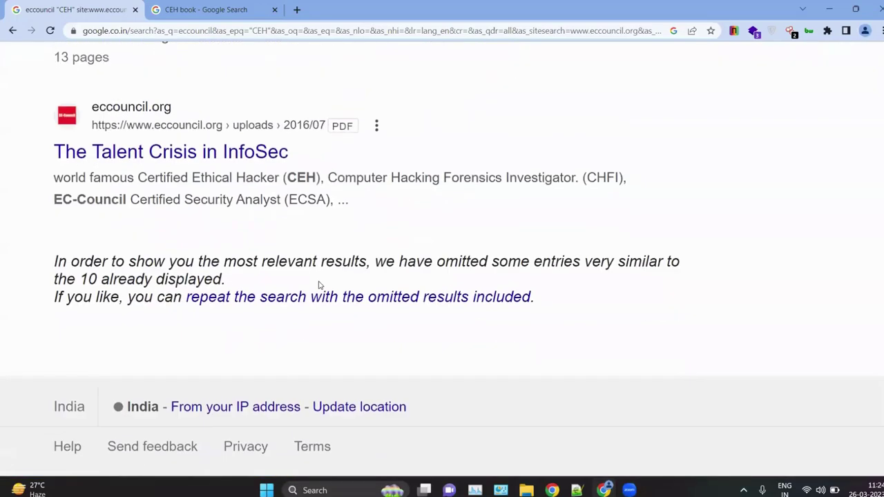
{"action": "scroll", "coordinate": [286, 298], "scroll_direction": "up", "scroll_amount": 10}
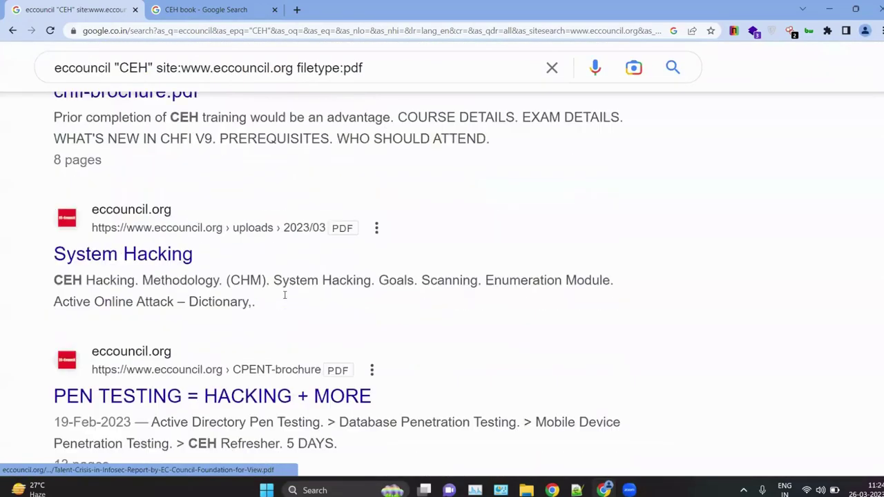
{"action": "scroll", "coordinate": [285, 298], "scroll_direction": "down", "scroll_amount": 4}
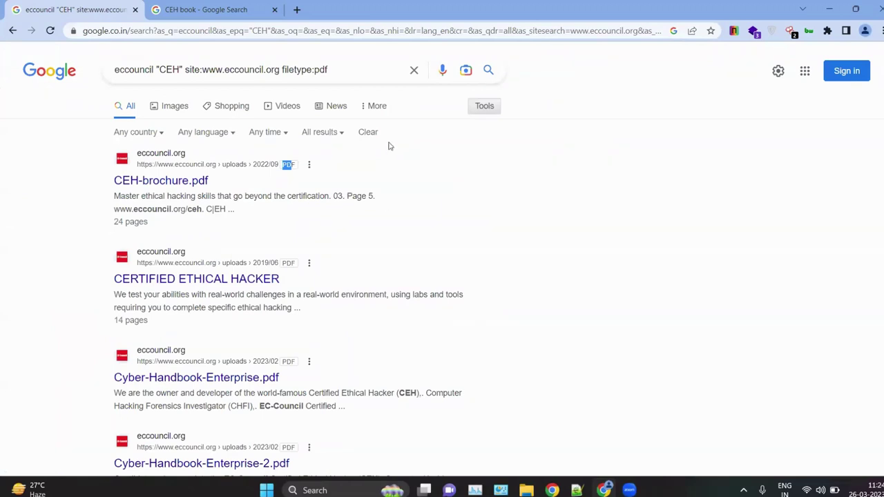
{"action": "left_click", "coordinate": [239, 5]}
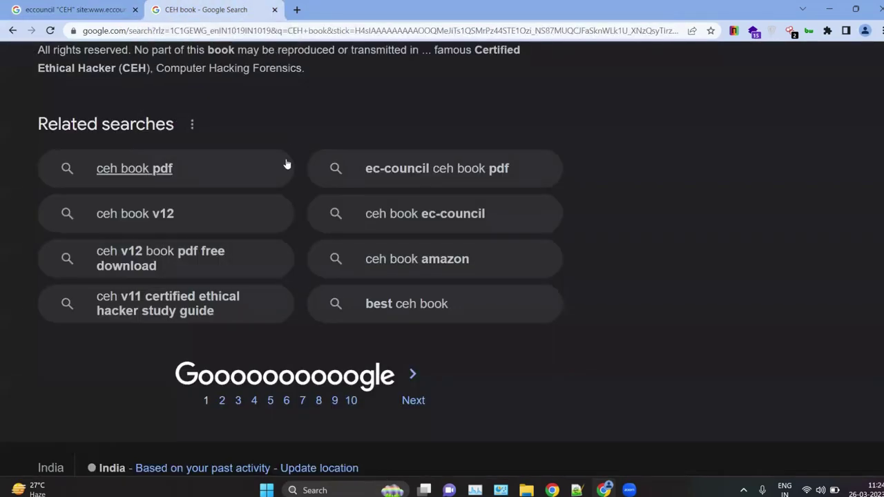
{"action": "key", "text": "ctrl+shift+Tab"}
{"action": "scroll", "coordinate": [230, 148], "scroll_direction": "left", "scroll_amount": 3}
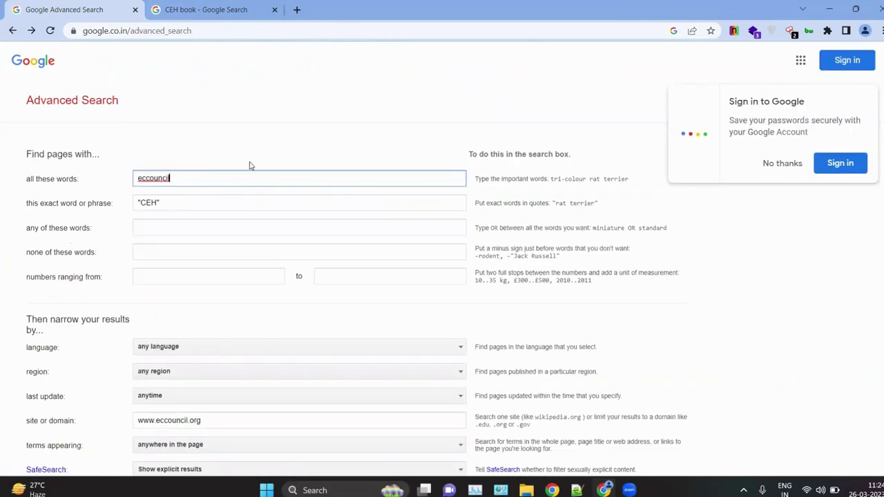
{"action": "left_click", "coordinate": [782, 163]}
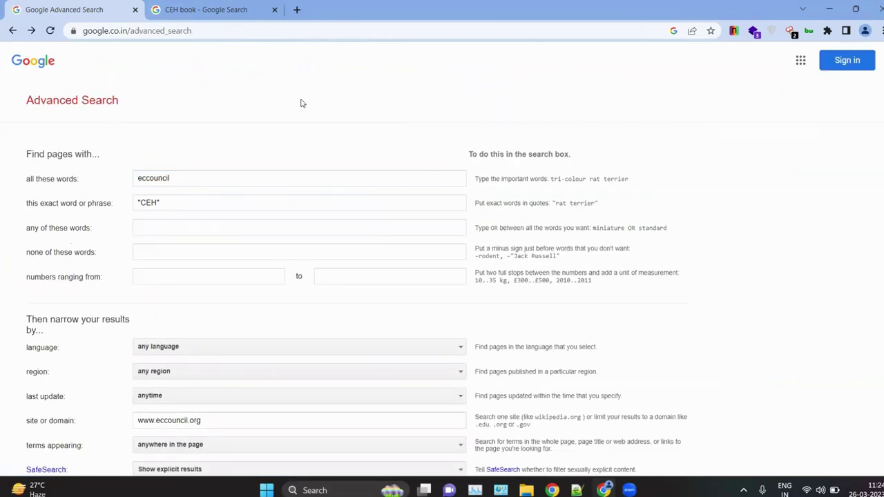
{"action": "left_click", "coordinate": [223, 7]}
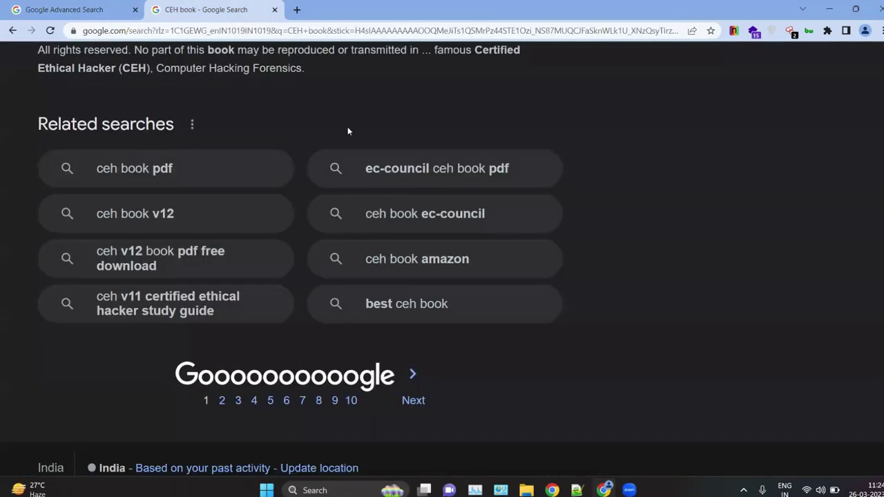
{"action": "scroll", "coordinate": [348, 130], "scroll_direction": "up", "scroll_amount": 20}
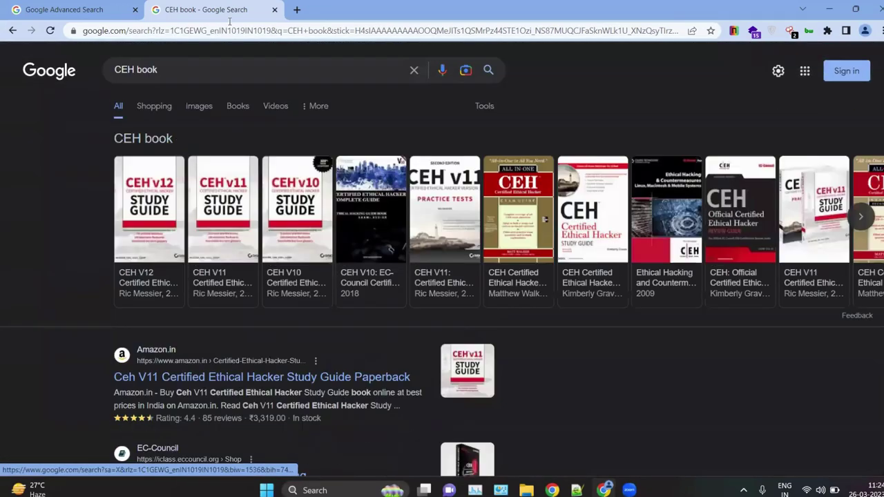
Step: Search for 'ghdb' in a new browser tab and zoom in on the results
{"action": "left_click", "coordinate": [296, 8]}
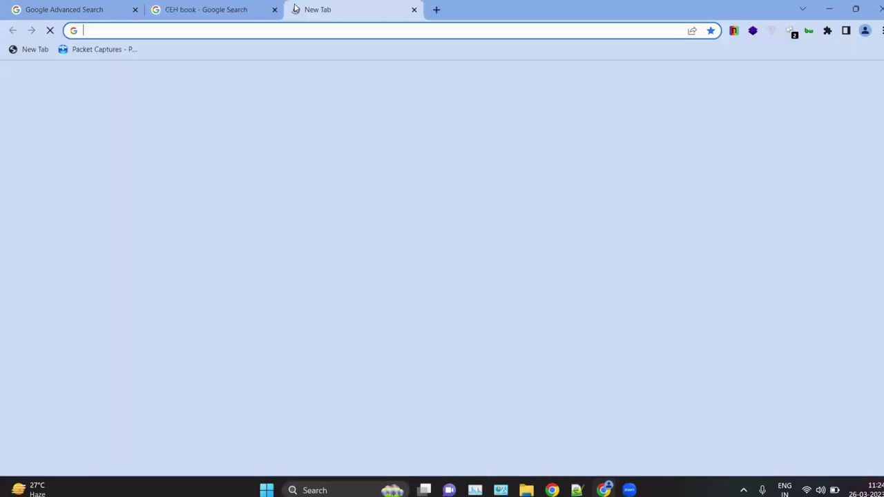
{"action": "type", "text": "ghdb"}
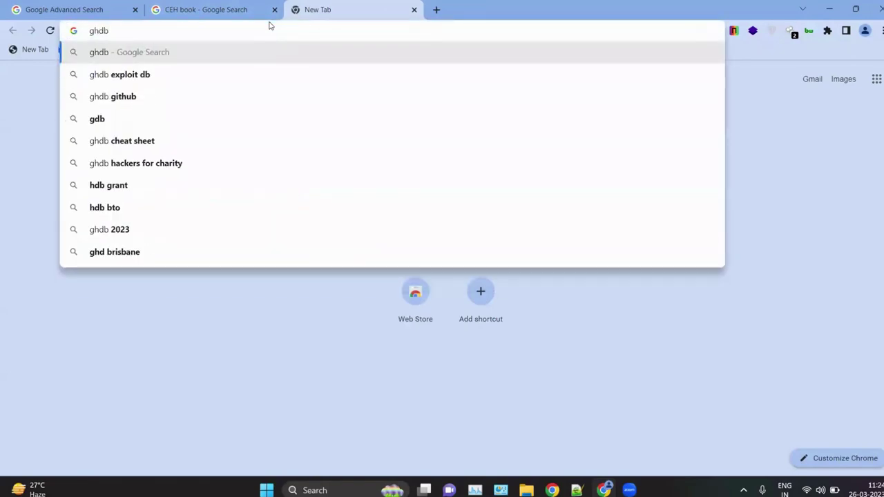
{"action": "key", "text": "Return"}
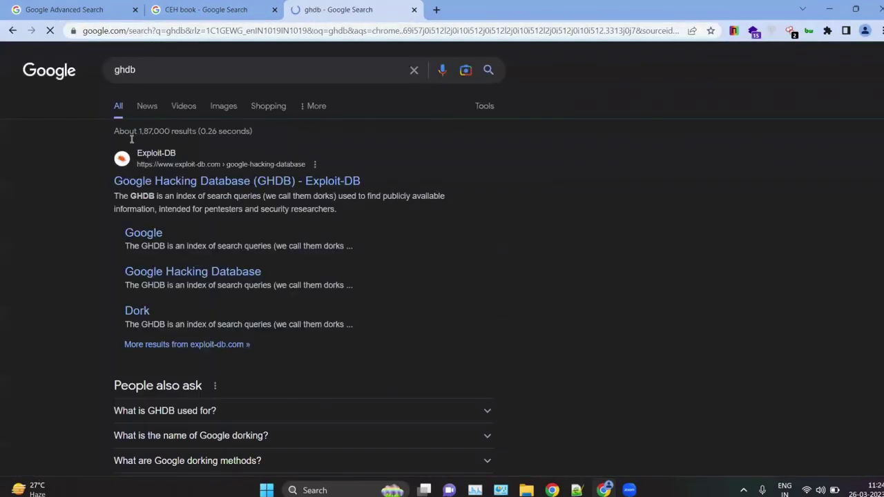
{"action": "key", "text": "ctrl+plus"}
{"action": "key", "text": "ctrl+plus"}
{"action": "key", "text": "ctrl+plus"}
{"action": "key", "text": "ctrl+plus"}
{"action": "key", "text": "ctrl+plus"}
{"action": "key", "text": "ctrl+plus"}
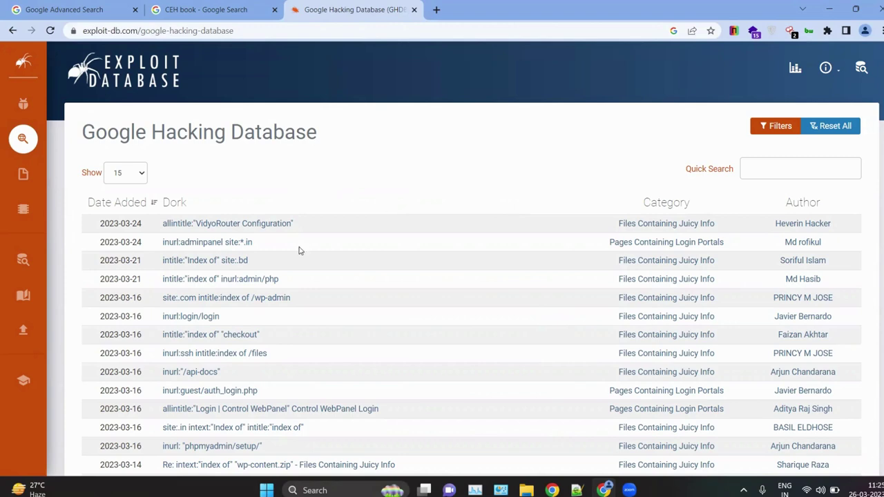
Step: Filter the Google Hacking Database dork list by 'login' using Quick Search
{"action": "scroll", "coordinate": [300, 250], "scroll_direction": "down", "scroll_amount": 3}
{"action": "scroll", "coordinate": [579, 230], "scroll_direction": "up", "scroll_amount": 3}
{"action": "scroll", "coordinate": [579, 230], "scroll_direction": "down", "scroll_amount": 2}
{"action": "scroll", "coordinate": [347, 262], "scroll_direction": "up", "scroll_amount": 2}
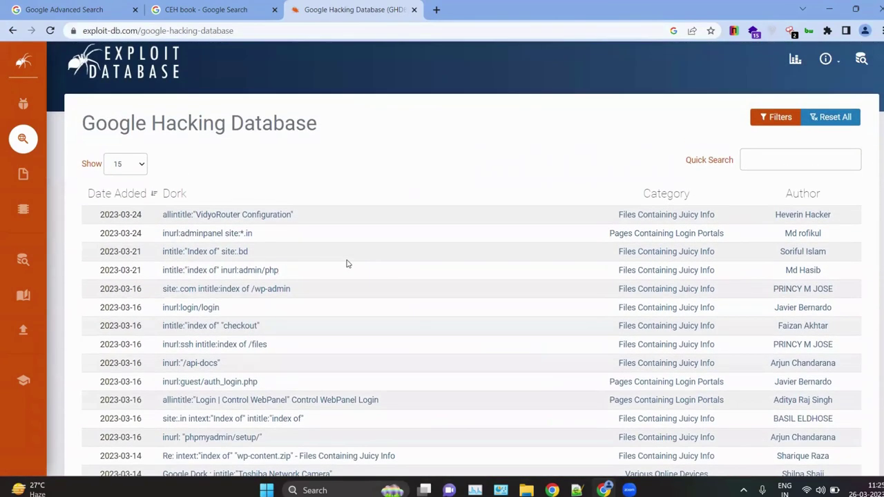
{"action": "scroll", "coordinate": [560, 175], "scroll_direction": "up", "scroll_amount": 1}
{"action": "left_click", "coordinate": [751, 169]}
{"action": "type", "text": "in"}
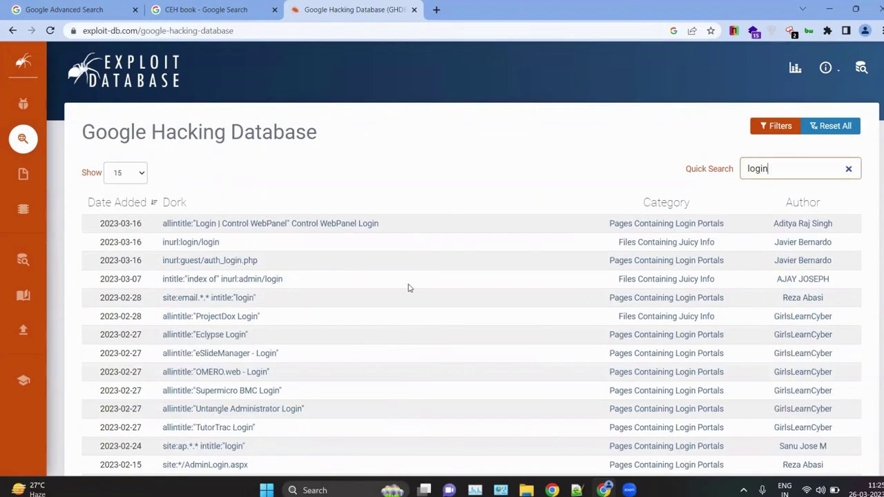
{"action": "left_click", "coordinate": [206, 245]}
Step: Copy the inurl:login/login dork and search it on Google in a new tab
{"action": "left_click_drag", "start_coordinate": [206, 244], "coordinate": [157, 249]}
{"action": "key", "text": "ctrl+c"}
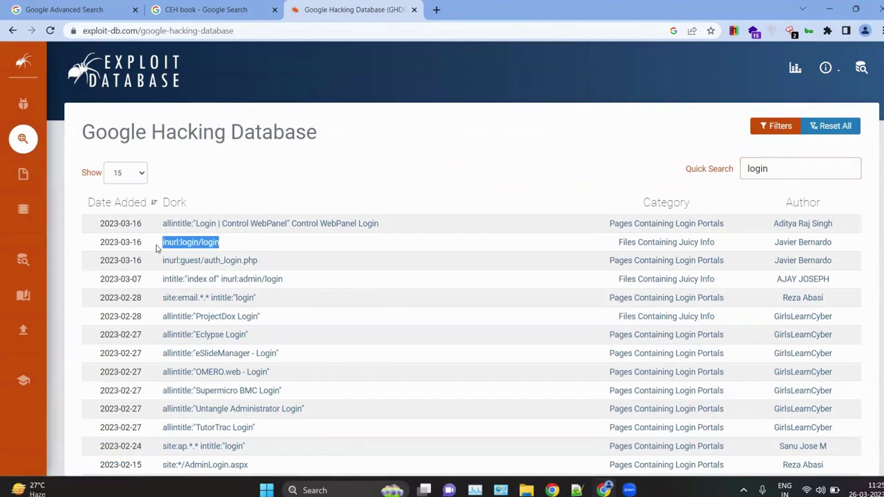
{"action": "left_click", "coordinate": [157, 249]}
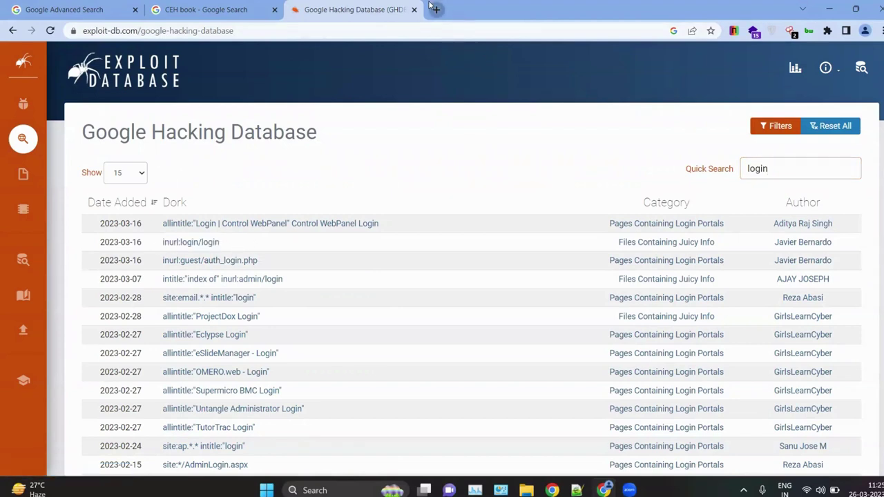
{"action": "left_click", "coordinate": [435, 10]}
{"action": "key", "text": "ctrl+v"}
{"action": "key", "text": "Return"}
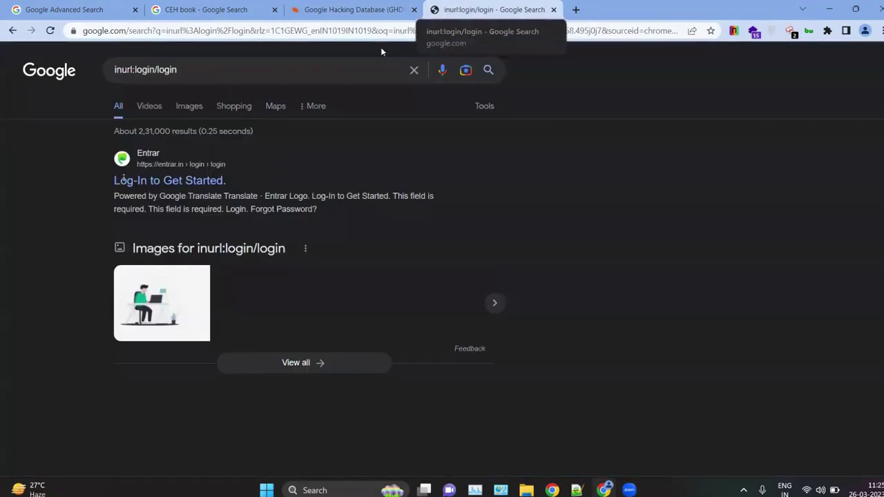
{"action": "left_click", "coordinate": [324, 9]}
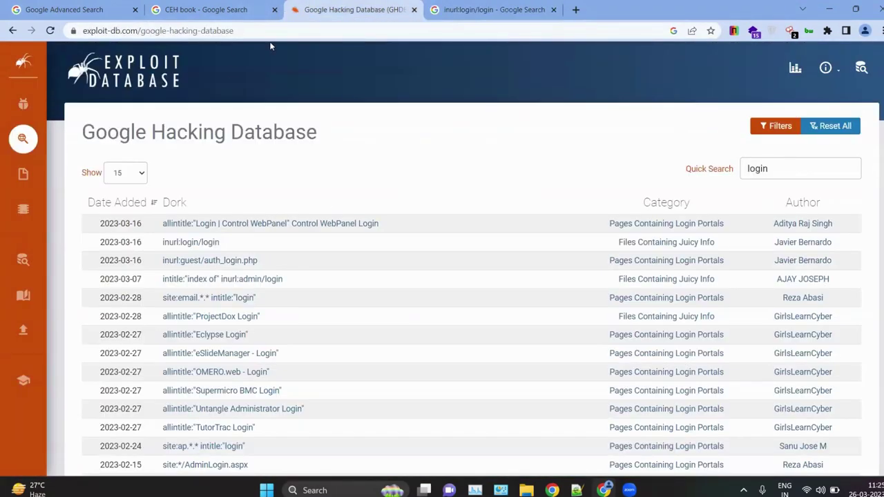
{"action": "left_click", "coordinate": [105, 8]}
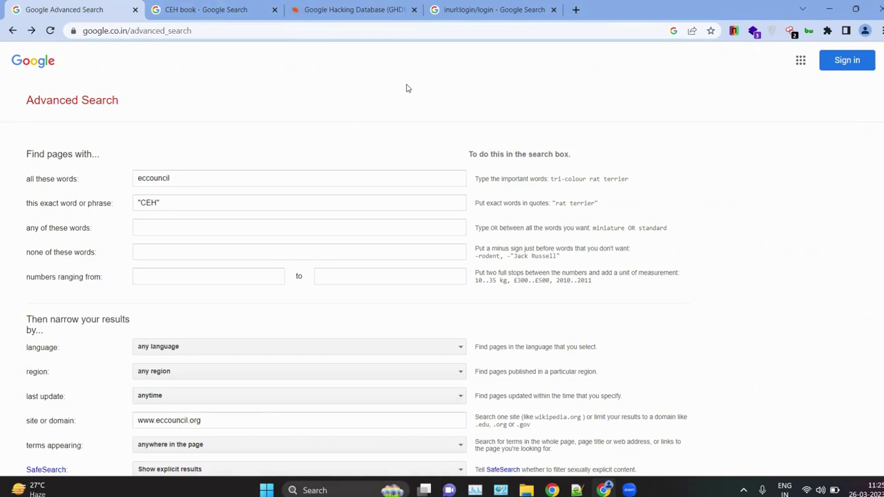
{"action": "left_click", "coordinate": [494, 9]}
{"action": "key", "text": "ctrl+plus"}
{"action": "key", "text": "ctrl+plus"}
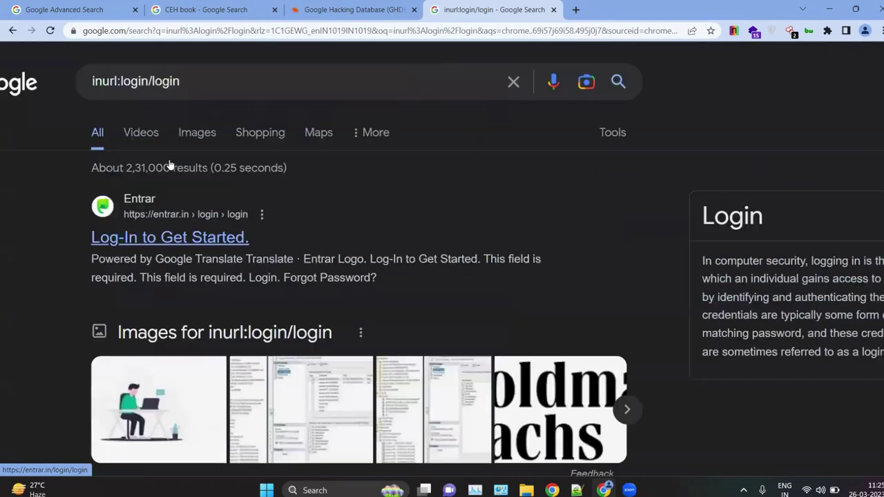
{"action": "key", "text": "ctrl+plus"}
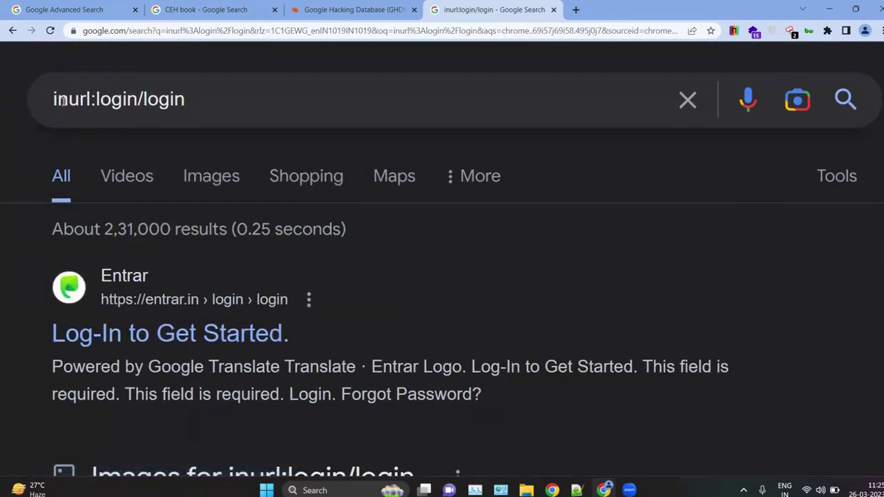
{"action": "left_click", "coordinate": [176, 96]}
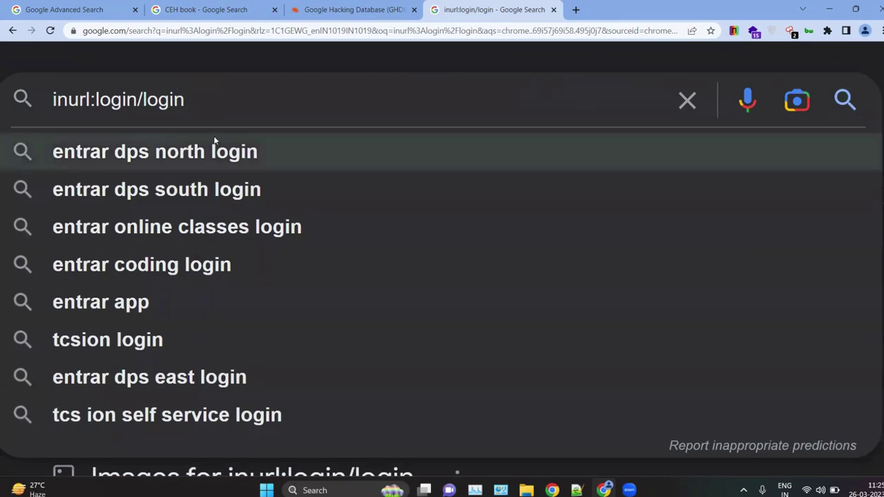
{"action": "left_click", "coordinate": [244, 150]}
{"action": "key", "text": "alt+Left"}
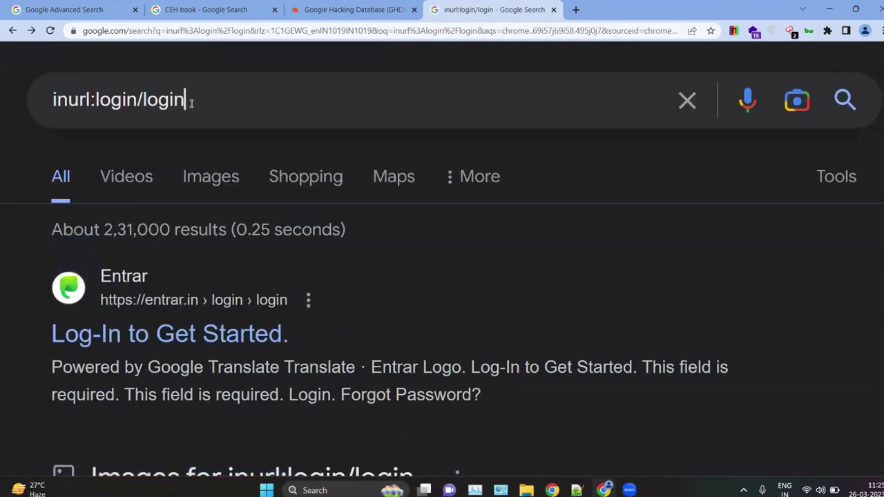
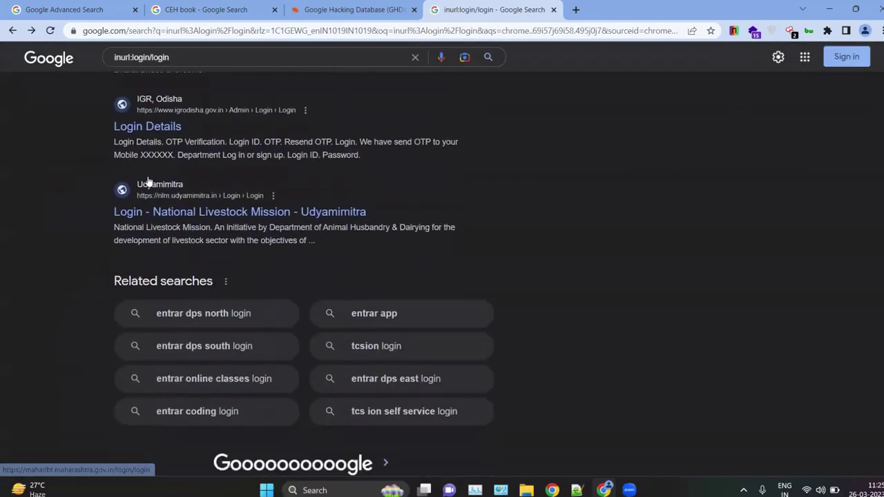
Step: Open the Entrar and TCS iON login results in new tabs
{"action": "scroll", "coordinate": [148, 182], "scroll_direction": "up", "scroll_amount": 12}
{"action": "scroll", "coordinate": [150, 178], "scroll_direction": "up", "scroll_amount": 1}
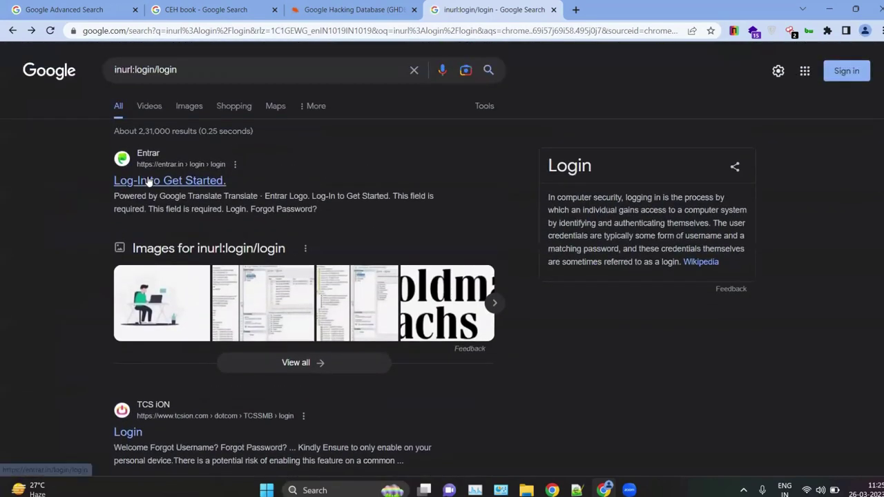
{"action": "scroll", "coordinate": [149, 182], "scroll_direction": "up", "scroll_amount": 5}
{"action": "right_click", "coordinate": [154, 182]}
{"action": "left_click", "coordinate": [179, 190]}
Step: Open the Applicant Login, Student Portal Login and सिटीजन login results in new tabs
{"action": "scroll", "coordinate": [178, 190], "scroll_direction": "down", "scroll_amount": 5}
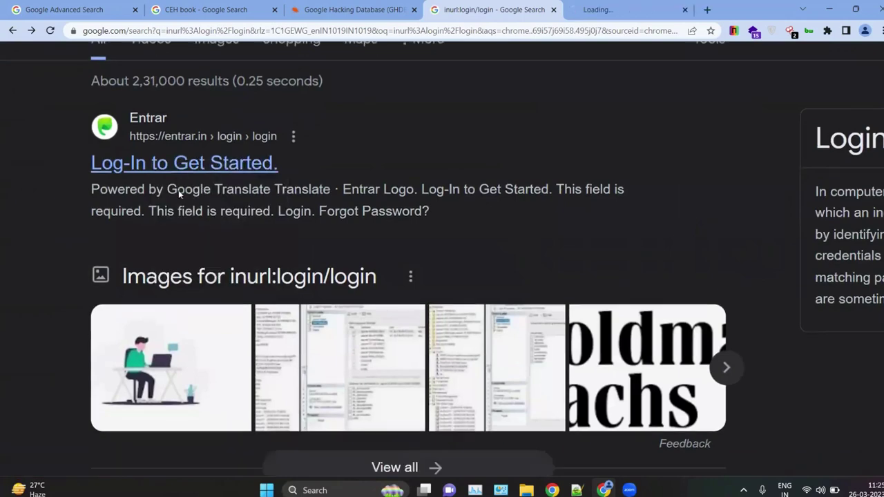
{"action": "right_click", "coordinate": [122, 173]}
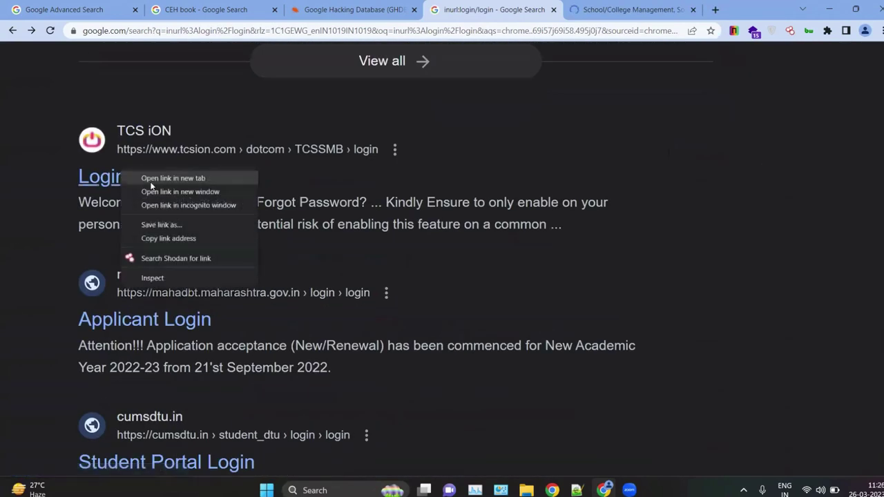
{"action": "left_click", "coordinate": [143, 179]}
{"action": "scroll", "coordinate": [141, 179], "scroll_direction": "down", "scroll_amount": 2}
{"action": "right_click", "coordinate": [122, 175]}
{"action": "left_click", "coordinate": [149, 187]}
{"action": "scroll", "coordinate": [150, 187], "scroll_direction": "down", "scroll_amount": 3}
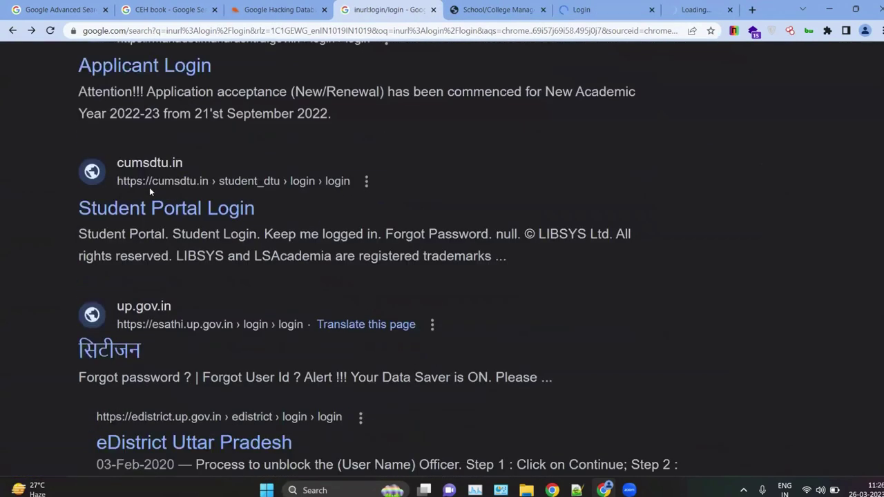
{"action": "right_click", "coordinate": [122, 138]}
{"action": "left_click", "coordinate": [123, 150]}
Step: Open Bharat Matrimony login in a new tab and IGR Odisha Login Details in a new window
{"action": "scroll", "coordinate": [122, 154], "scroll_direction": "down", "scroll_amount": 2}
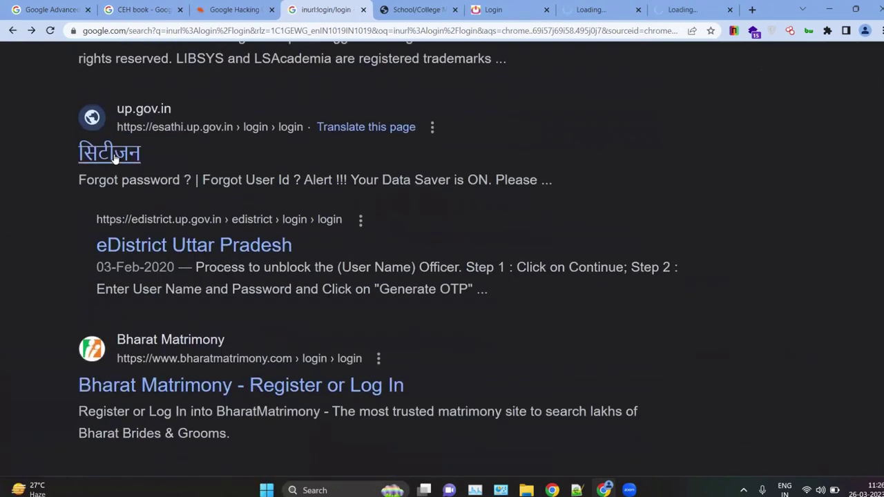
{"action": "right_click", "coordinate": [123, 158]}
{"action": "left_click", "coordinate": [128, 165]}
{"action": "scroll", "coordinate": [129, 163], "scroll_direction": "down", "scroll_amount": 2}
{"action": "scroll", "coordinate": [128, 165], "scroll_direction": "down", "scroll_amount": 3}
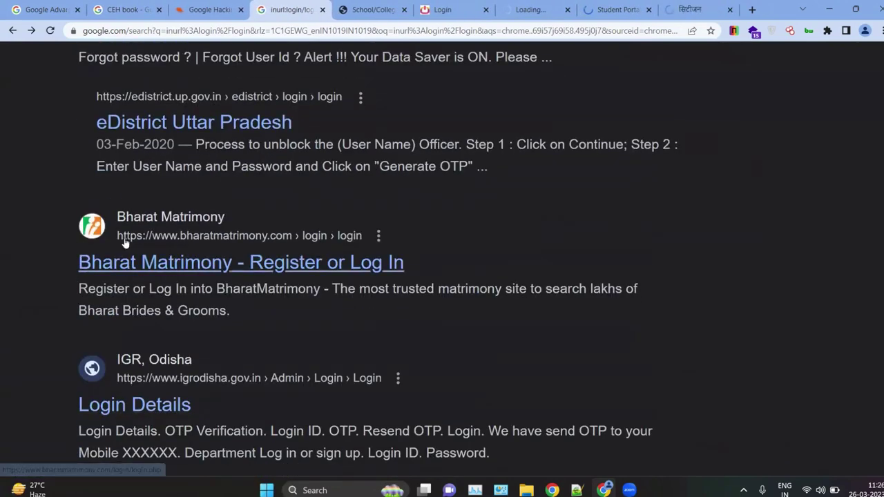
{"action": "right_click", "coordinate": [90, 195]}
{"action": "right_click", "coordinate": [106, 195]}
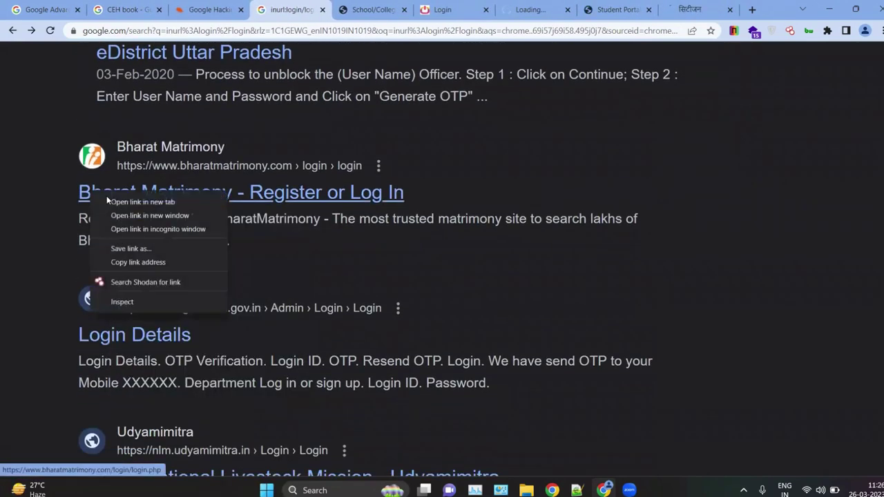
{"action": "left_click", "coordinate": [114, 200]}
{"action": "scroll", "coordinate": [108, 204], "scroll_direction": "down", "scroll_amount": 3}
{"action": "right_click", "coordinate": [107, 221]}
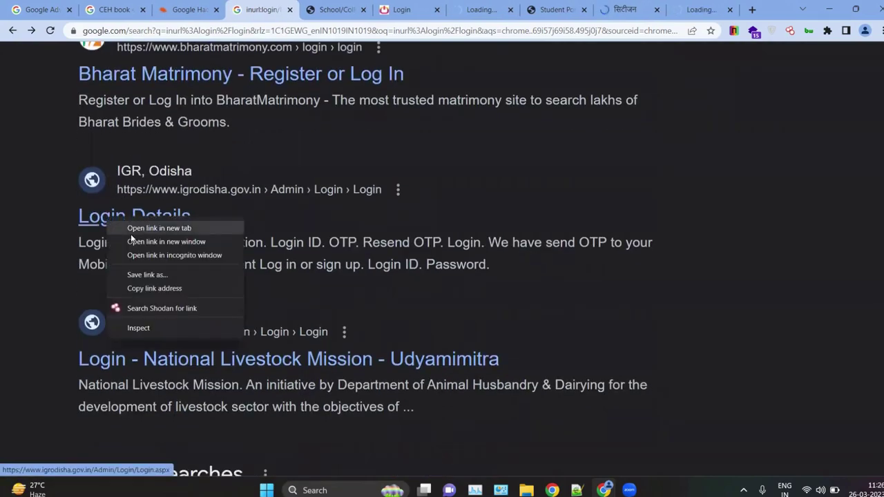
{"action": "left_click", "coordinate": [139, 240]}
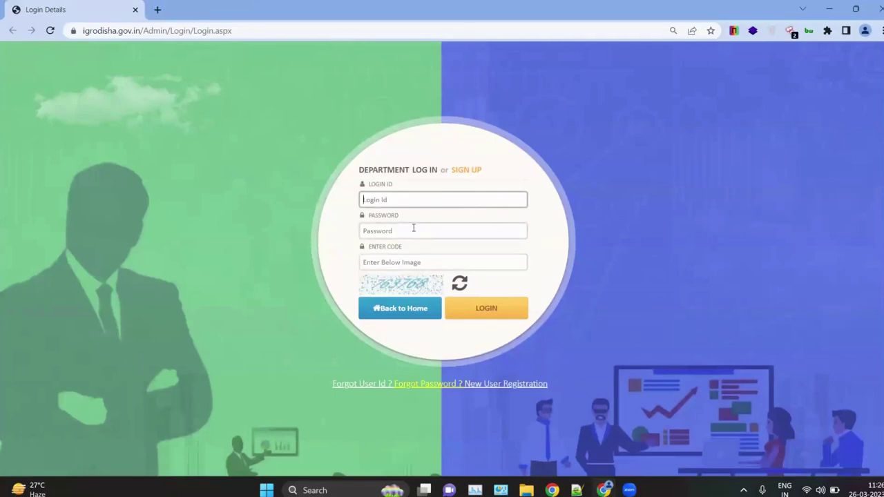
Step: Close the IGR Odisha window and view the Entrar, TCS iON, mahadbt, Student Portal, esathi and Bharat Matrimony tabs
{"action": "left_click", "coordinate": [877, 8]}
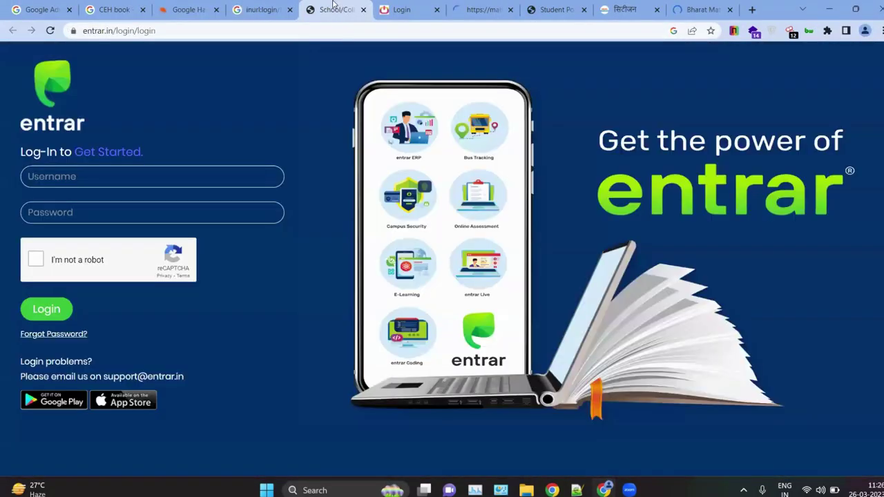
{"action": "left_click", "coordinate": [338, 13]}
{"action": "left_click", "coordinate": [420, 14]}
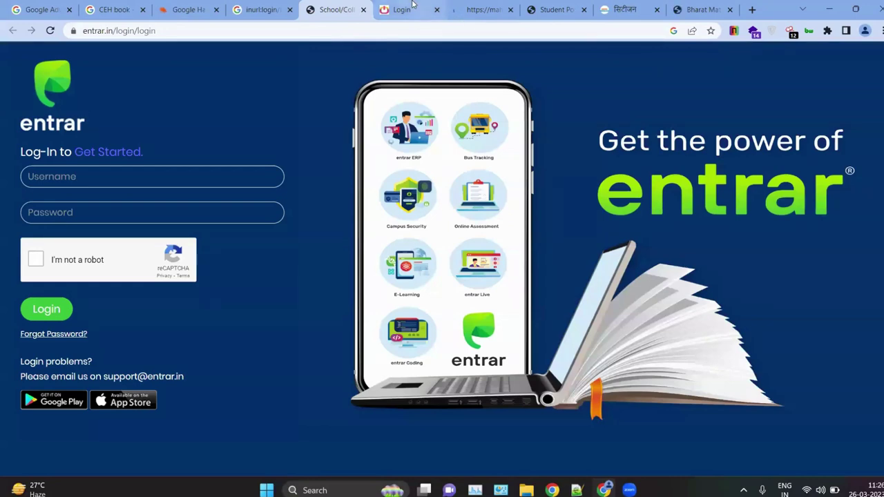
{"action": "left_click", "coordinate": [495, 5]}
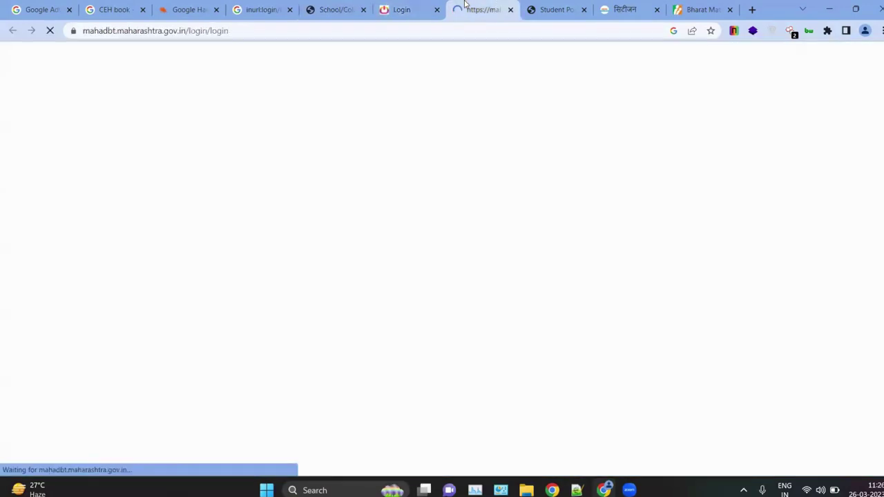
{"action": "scroll", "coordinate": [237, 227], "scroll_direction": "up", "scroll_amount": 5}
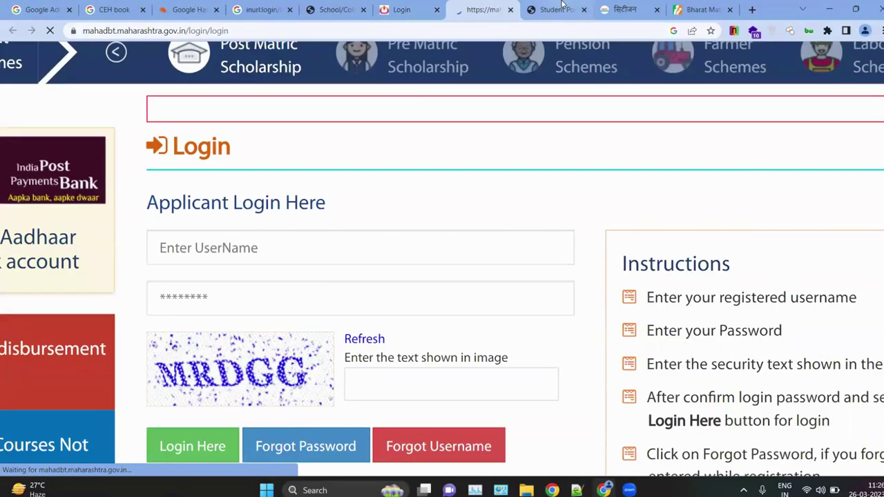
{"action": "left_click", "coordinate": [557, 9]}
{"action": "left_click", "coordinate": [639, 4]}
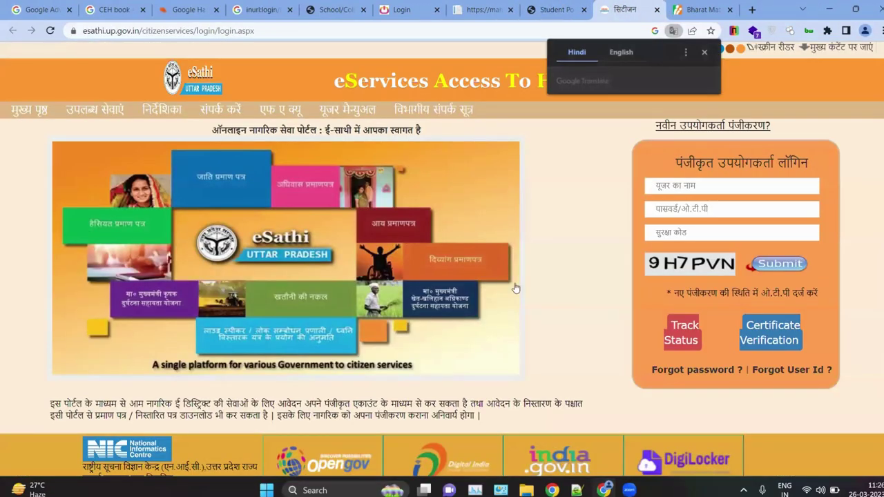
{"action": "scroll", "coordinate": [794, 250], "scroll_direction": "up", "scroll_amount": 5}
{"action": "left_click", "coordinate": [703, 5]}
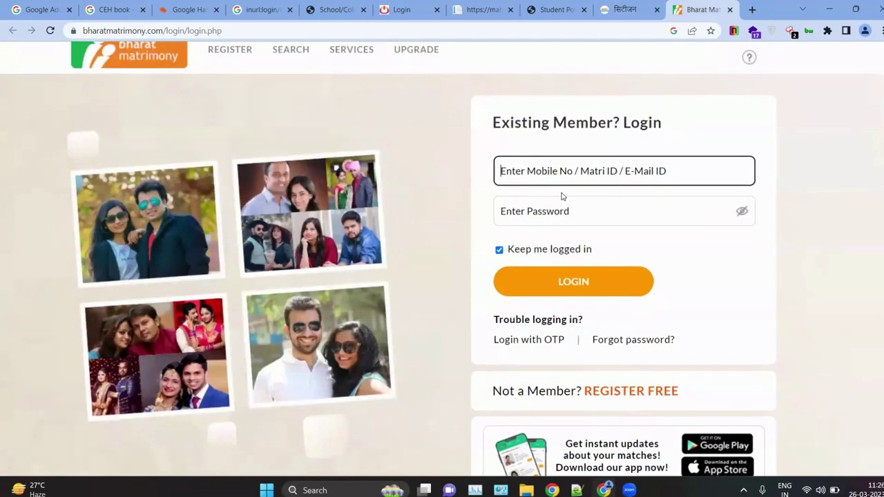
Step: Close all six opened login-page tabs
{"action": "left_click", "coordinate": [364, 9]}
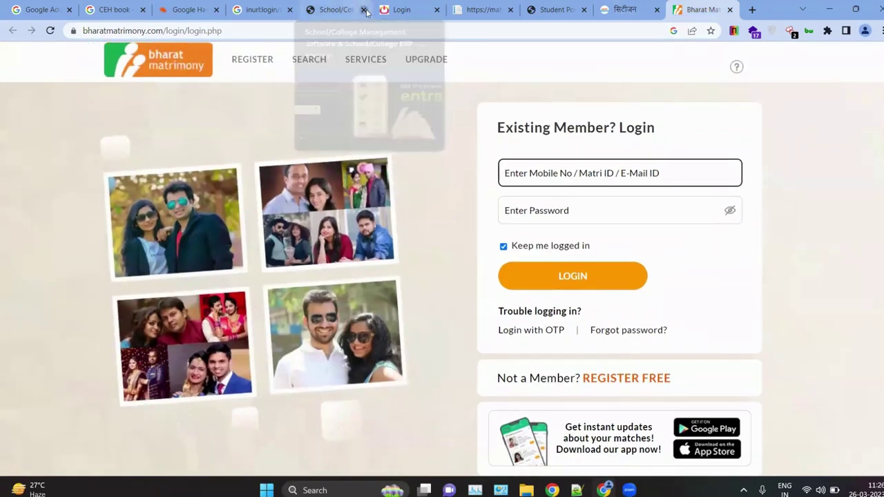
{"action": "left_click", "coordinate": [364, 9]}
{"action": "left_click", "coordinate": [364, 10]}
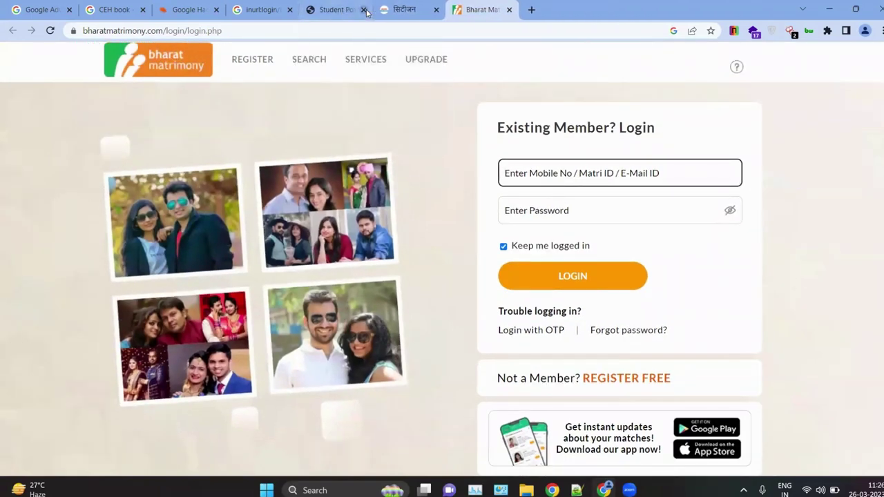
{"action": "left_click", "coordinate": [364, 10]}
{"action": "left_click", "coordinate": [364, 10]}
{"action": "left_click", "coordinate": [364, 9]}
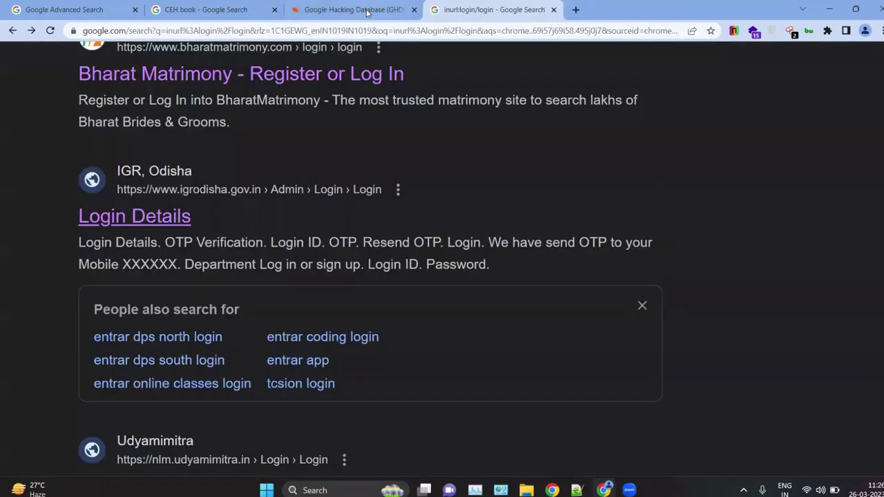
Step: Close the inurl:login/login results tab and clear 'login' from the GHDB Quick Search
{"action": "left_click", "coordinate": [553, 10]}
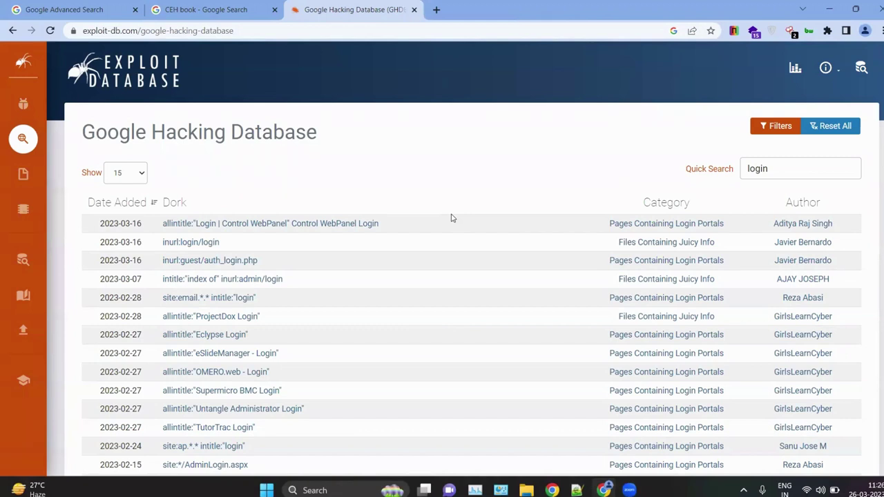
{"action": "left_click", "coordinate": [776, 170]}
{"action": "left_click_drag", "start_coordinate": [776, 170], "coordinate": [728, 174]}
{"action": "key", "text": "BackSpace"}
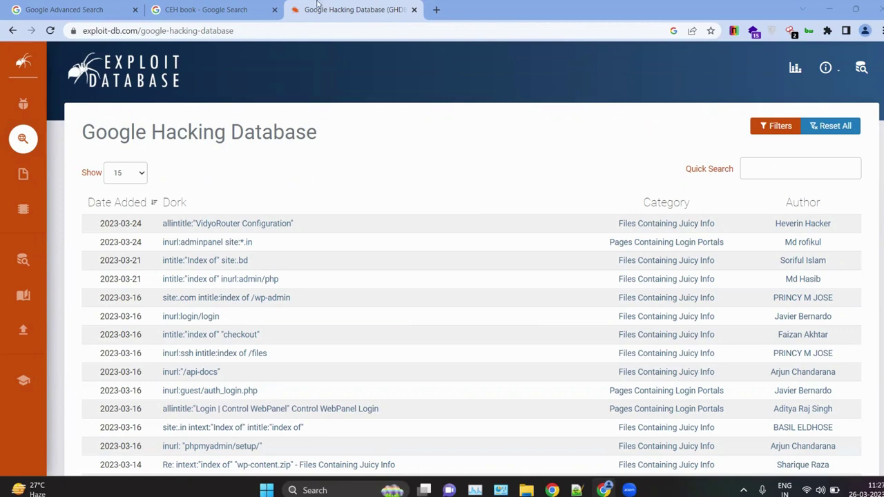
{"action": "left_click", "coordinate": [252, 5]}
{"action": "left_click", "coordinate": [356, 9]}
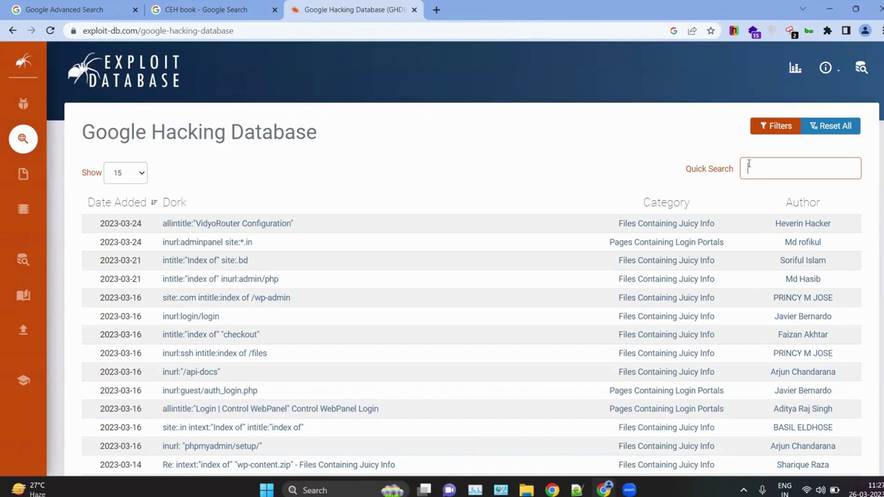
Step: Clear the Quick Search box and select the inurl:login/login dork text
{"action": "type", "text": "super"}
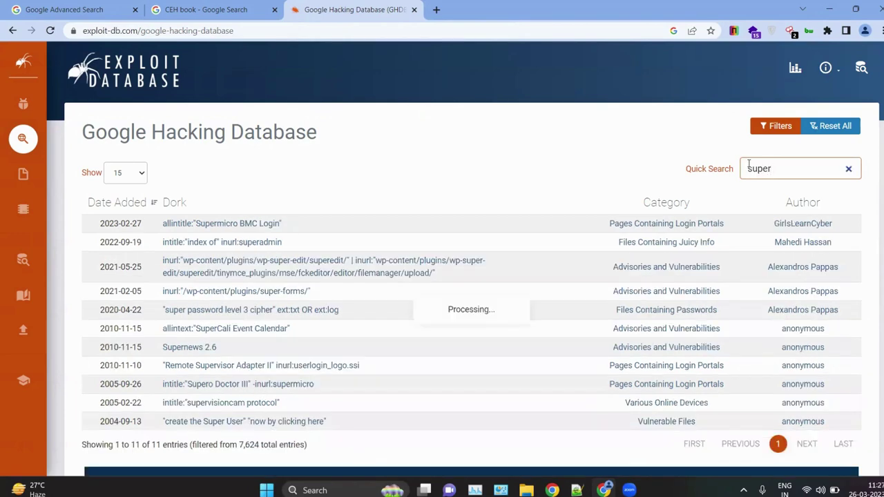
{"action": "key", "text": "BackSpace"}
{"action": "key", "text": "BackSpace"}
{"action": "key", "text": "BackSpace"}
{"action": "key", "text": "BackSpace"}
{"action": "key", "text": "BackSpace"}
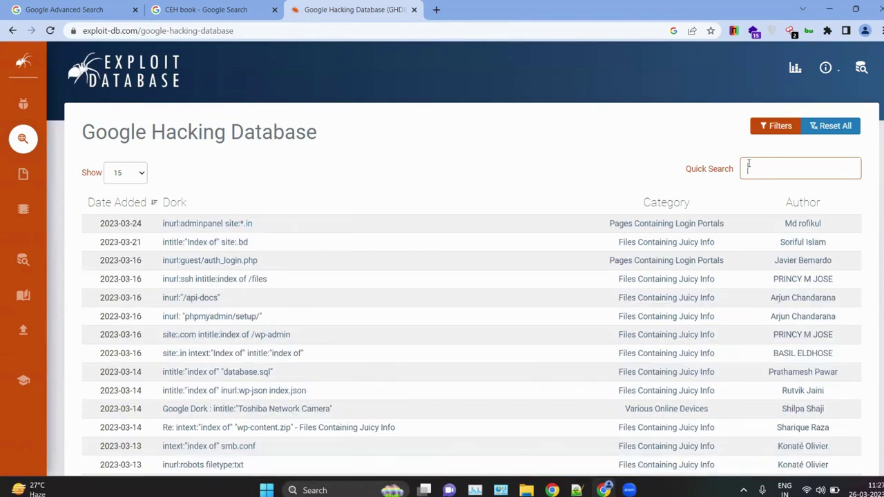
{"action": "scroll", "coordinate": [425, 400], "scroll_direction": "down", "scroll_amount": 2}
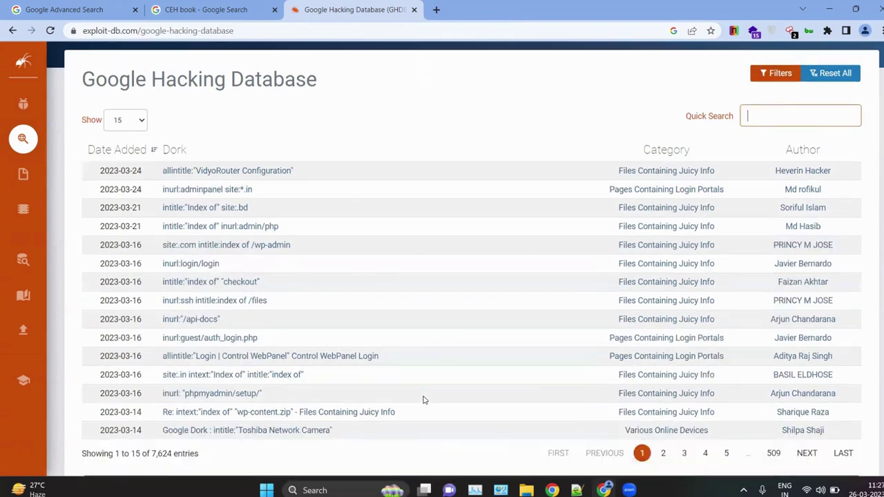
{"action": "scroll", "coordinate": [353, 298], "scroll_direction": "up", "scroll_amount": 2}
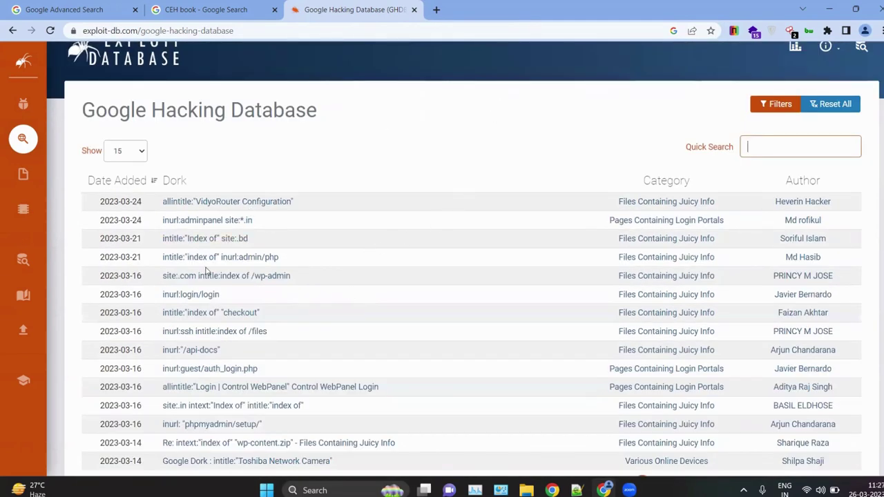
{"action": "left_click_drag", "start_coordinate": [235, 289], "coordinate": [161, 291]}
{"action": "key", "text": "ctrl+c"}
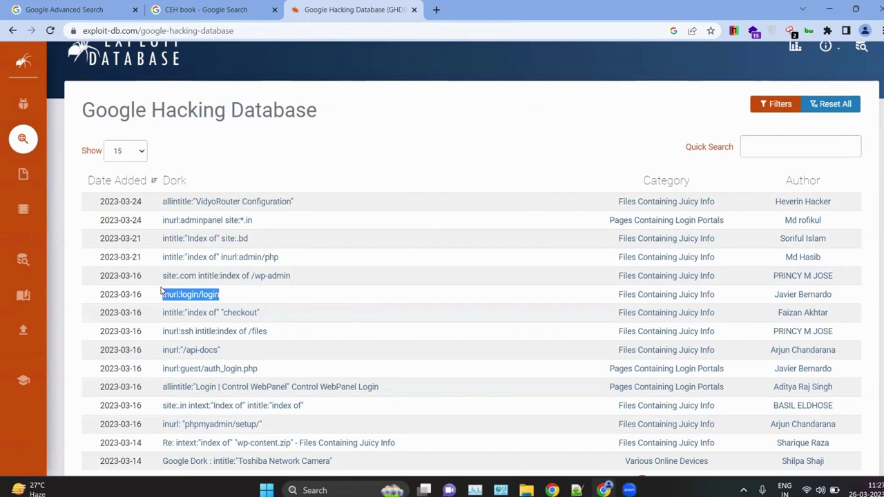
{"action": "left_click", "coordinate": [161, 291]}
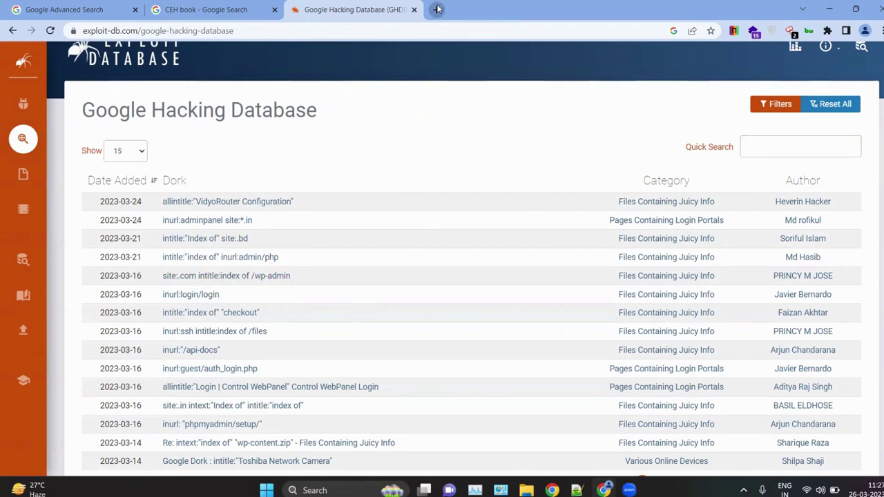
Step: Search Google for the inurl:login/login dork in a new tab, then return to GHDB
{"action": "left_click", "coordinate": [438, 9]}
{"action": "key", "text": "ctrl+v"}
{"action": "key", "text": "Return"}
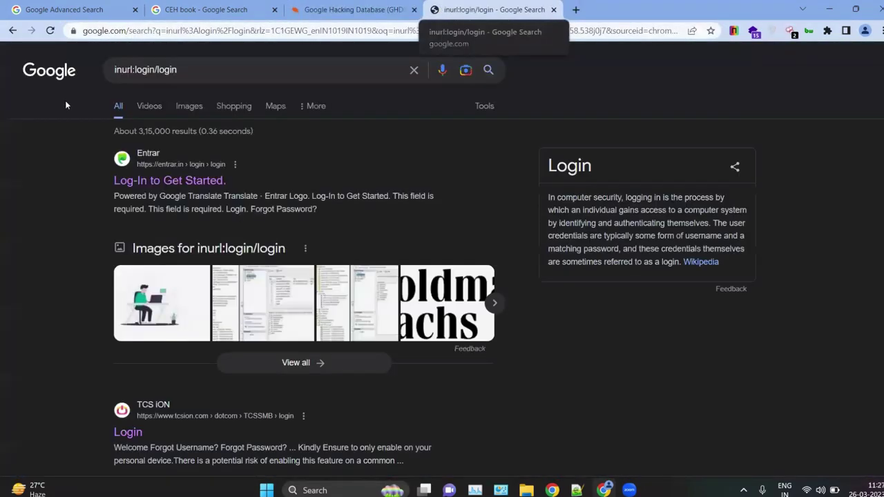
{"action": "scroll", "coordinate": [133, 298], "scroll_direction": "down", "scroll_amount": 5}
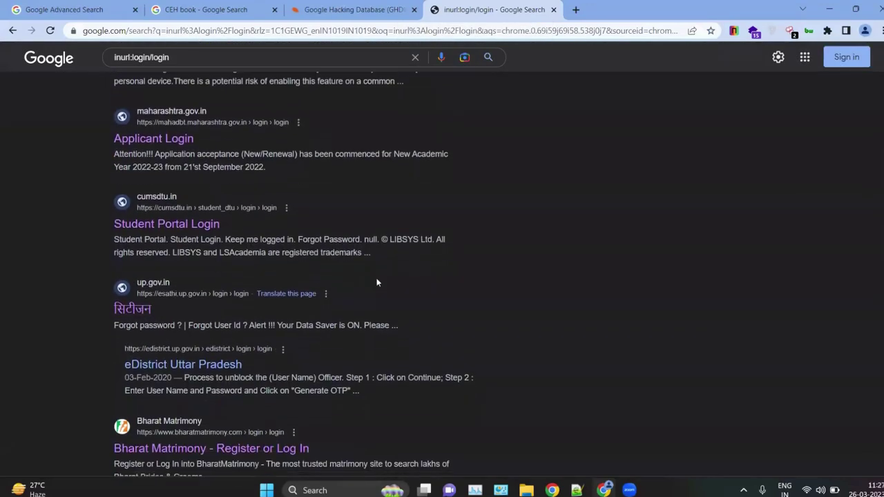
{"action": "scroll", "coordinate": [378, 283], "scroll_direction": "down", "scroll_amount": 4}
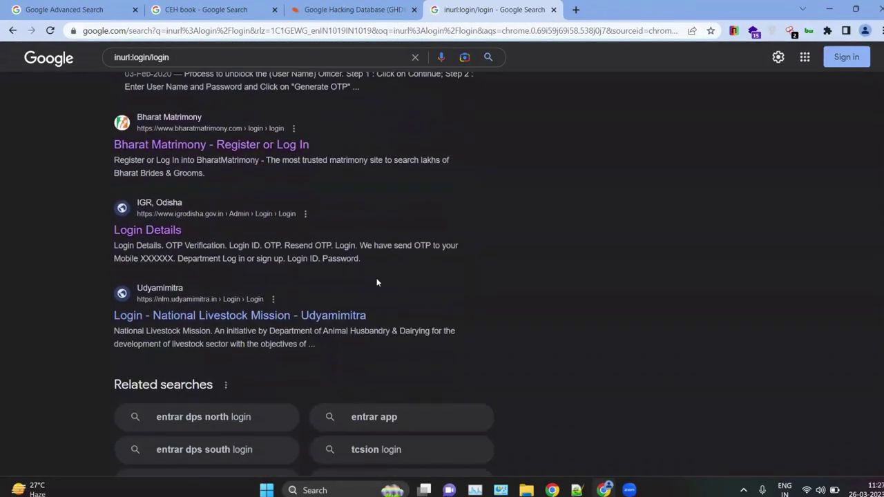
{"action": "scroll", "coordinate": [377, 282], "scroll_direction": "up", "scroll_amount": 3}
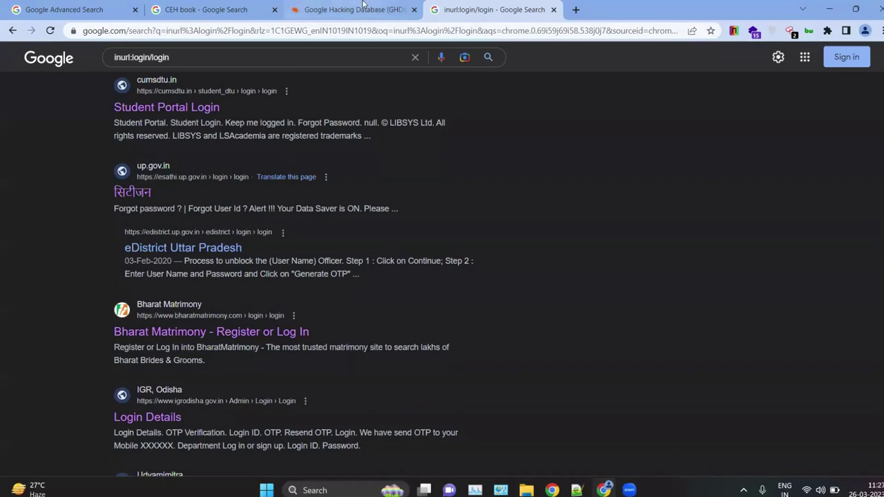
{"action": "left_click", "coordinate": [358, 9]}
{"action": "left_click", "coordinate": [772, 150]}
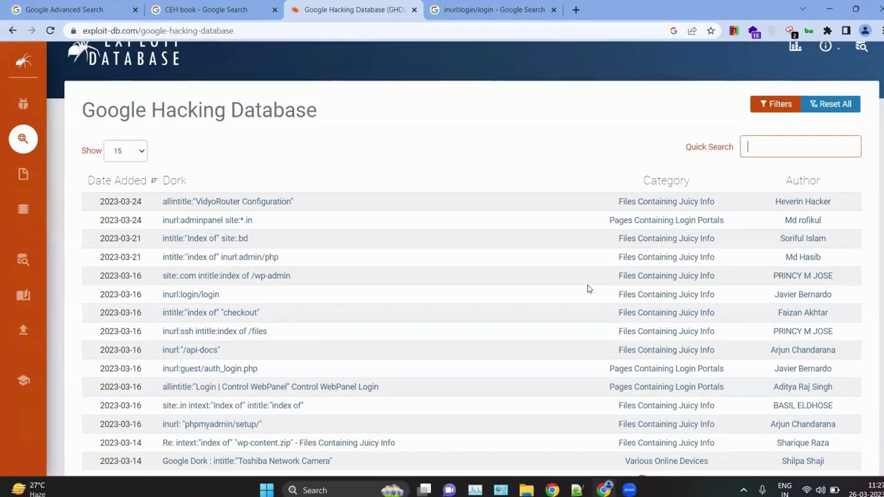
Step: Filter GHDB by 'login' (941 of 7,624) and copy the allintitle:"Supermicro BMC Login" dork
{"action": "scroll", "coordinate": [588, 289], "scroll_direction": "down", "scroll_amount": 2}
{"action": "scroll", "coordinate": [588, 289], "scroll_direction": "up", "scroll_amount": 3}
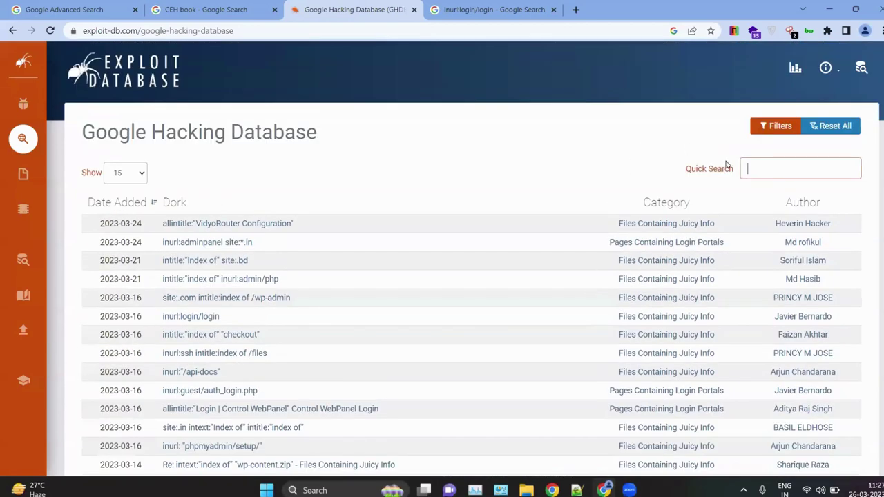
{"action": "type", "text": "login"}
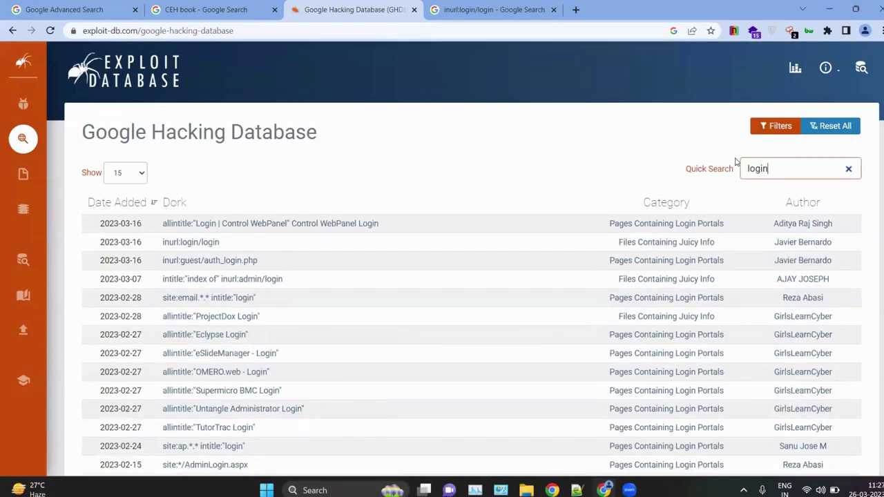
{"action": "scroll", "coordinate": [476, 305], "scroll_direction": "down", "scroll_amount": 2}
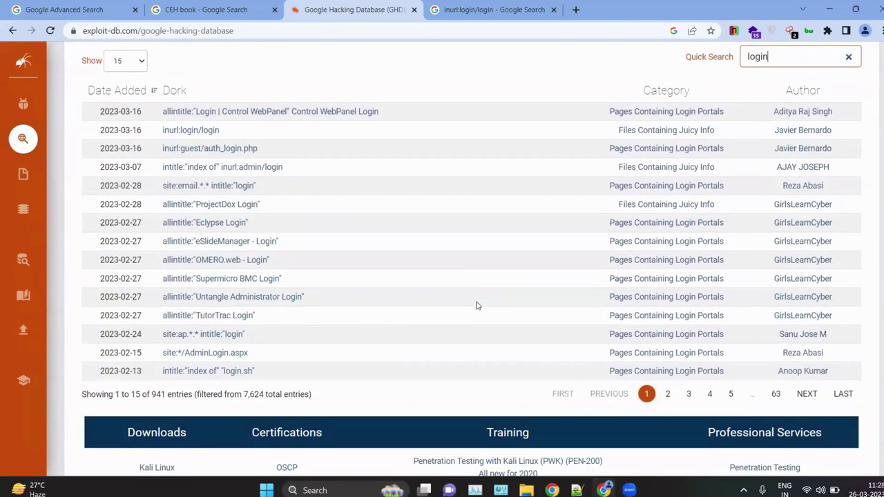
{"action": "scroll", "coordinate": [338, 304], "scroll_direction": "up", "scroll_amount": 2}
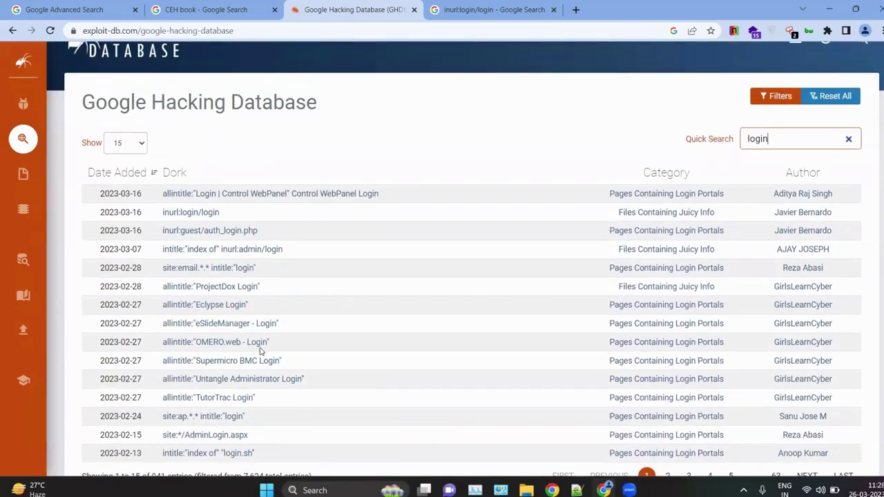
{"action": "scroll", "coordinate": [273, 396], "scroll_direction": "down", "scroll_amount": 1}
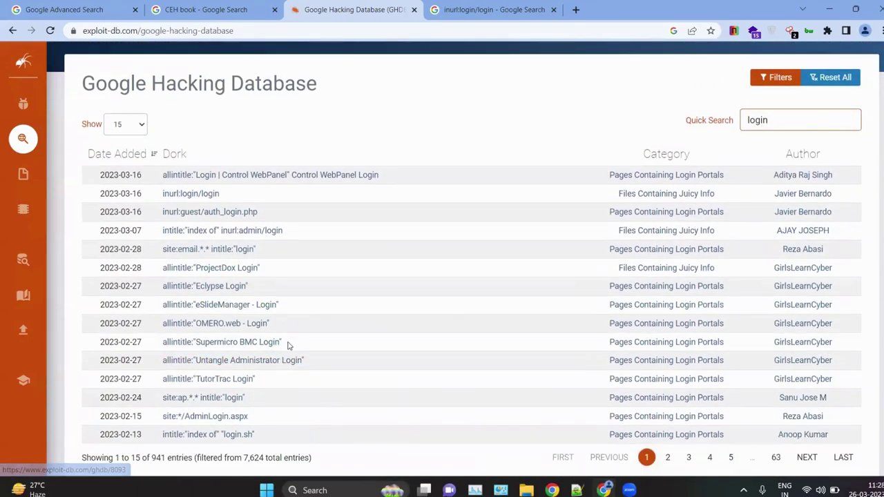
{"action": "left_click_drag", "start_coordinate": [285, 343], "coordinate": [163, 346]}
{"action": "key", "text": "ctrl+c"}
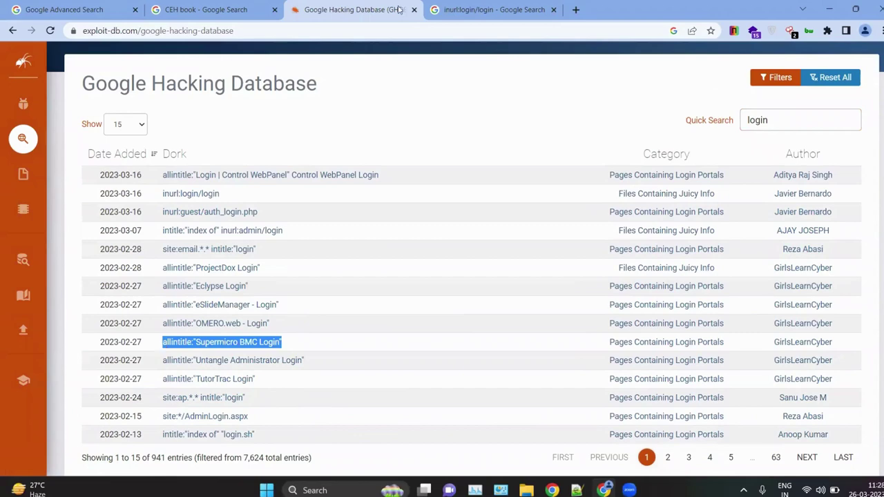
{"action": "left_click", "coordinate": [509, 8]}
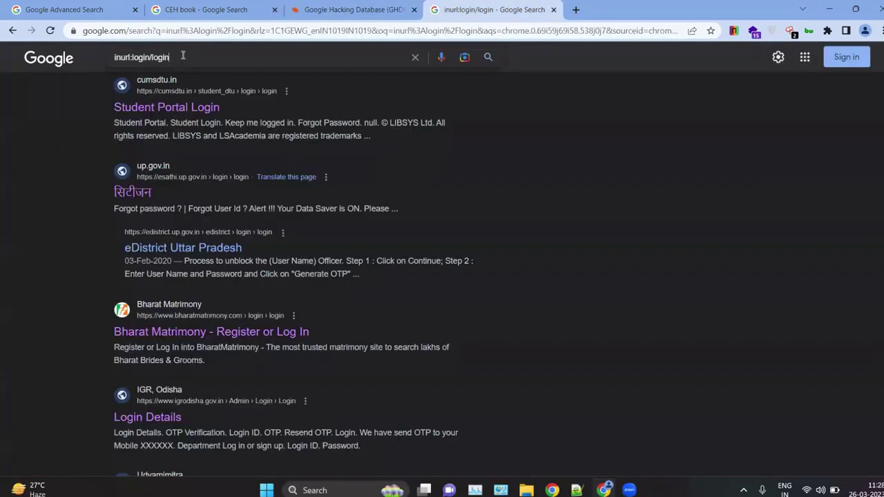
Step: Replace the Google query with allintitle:"Supermicro BMC Login" and run the search
{"action": "left_click_drag", "start_coordinate": [169, 57], "coordinate": [115, 52]}
{"action": "key", "text": "ctrl+v"}
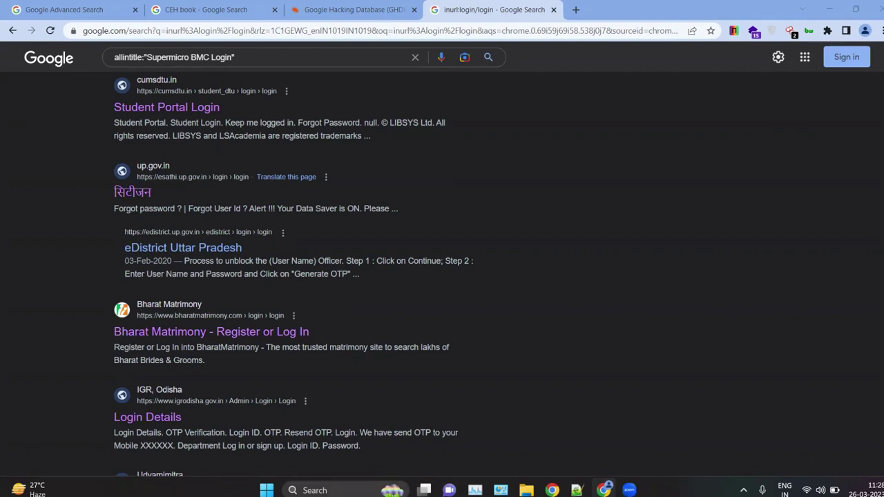
{"action": "scroll", "coordinate": [275, 207], "scroll_direction": "up", "scroll_amount": 5}
{"action": "left_click", "coordinate": [275, 62]}
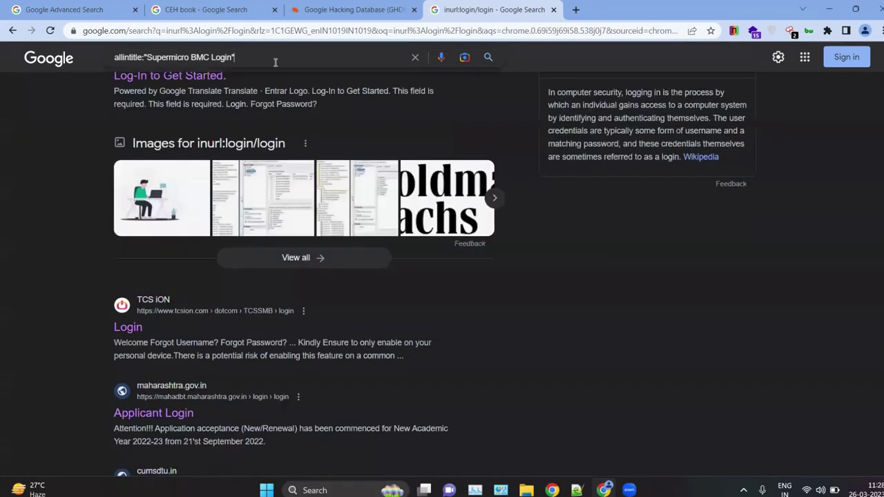
{"action": "key", "text": "Return"}
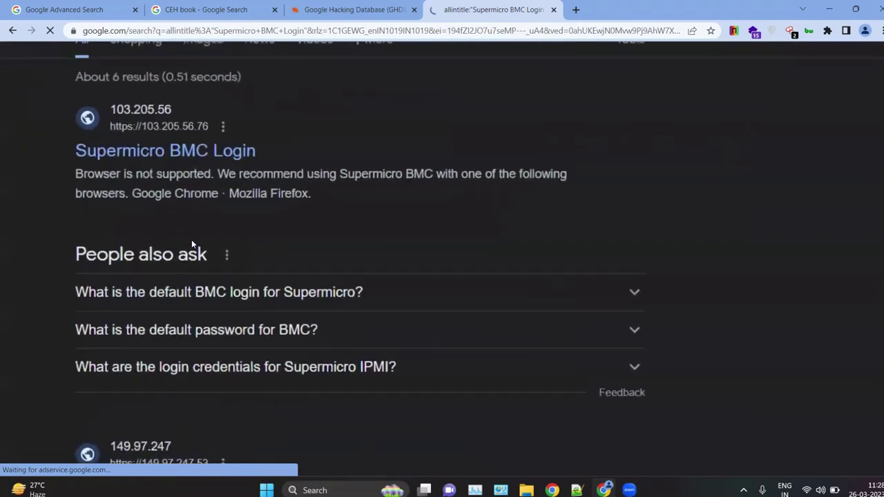
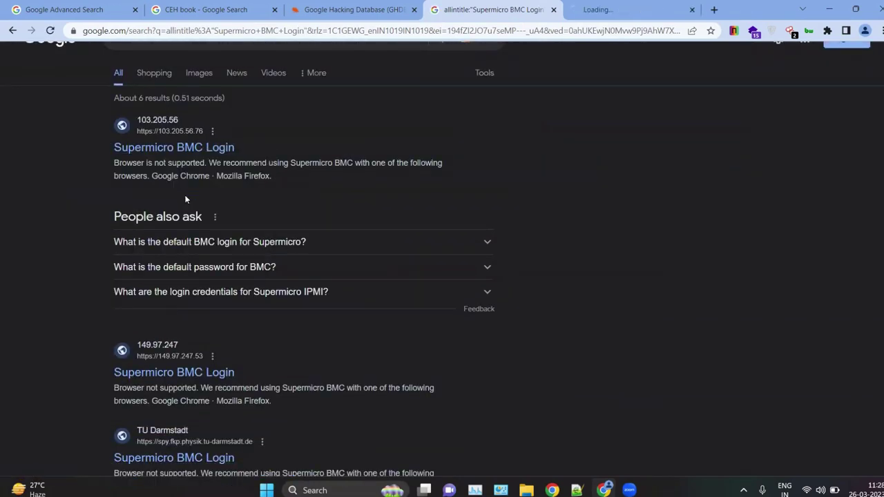
{"action": "scroll", "coordinate": [387, 104], "scroll_direction": "down", "scroll_amount": 2}
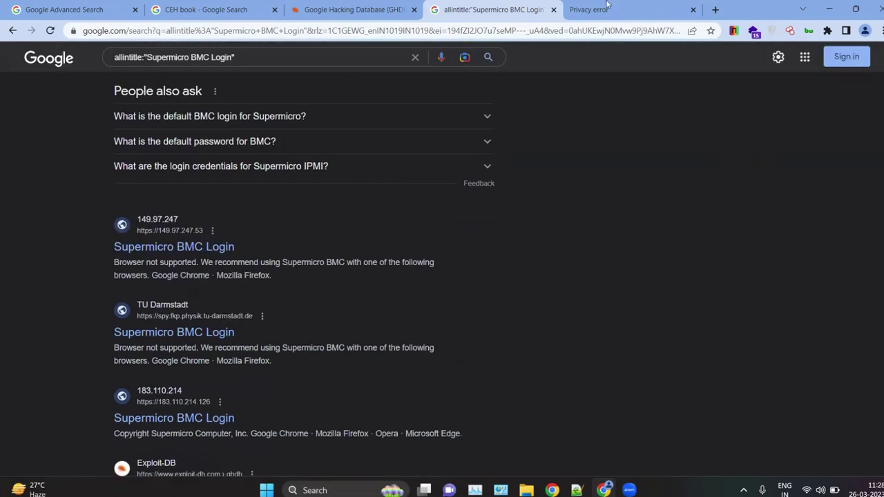
{"action": "left_click", "coordinate": [608, 7]}
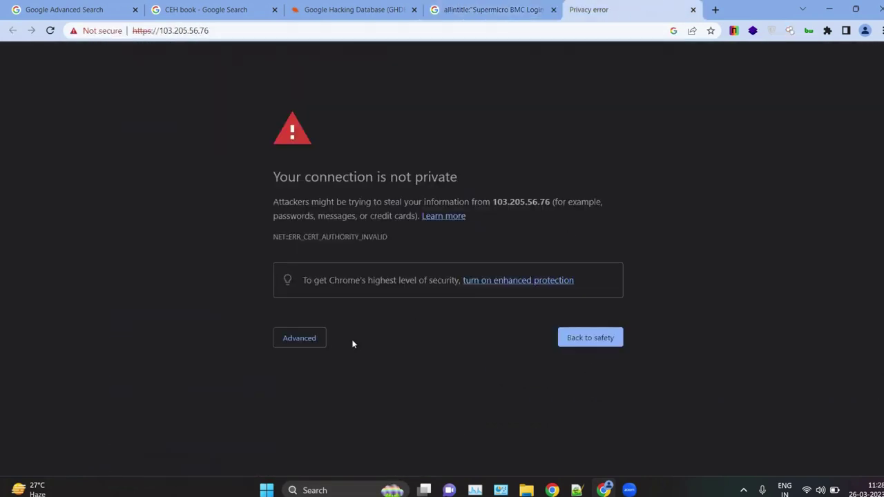
{"action": "left_click", "coordinate": [285, 345]}
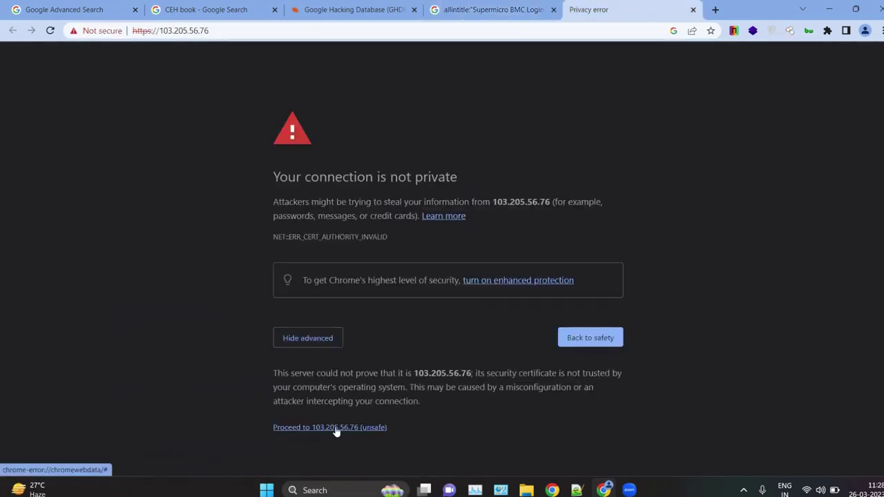
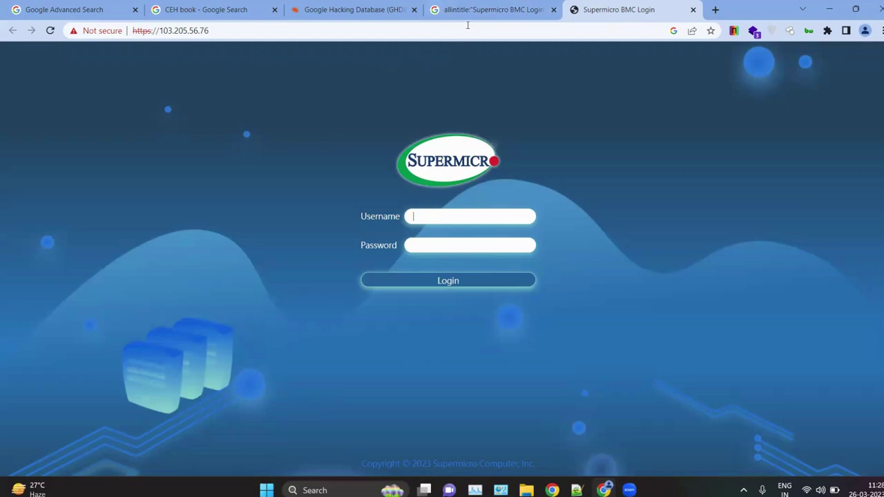
Step: Return to the allintitle:"Supermicro BMC Login" results tab, glancing at the Advanced Search form on the way
{"action": "left_click", "coordinate": [483, 10]}
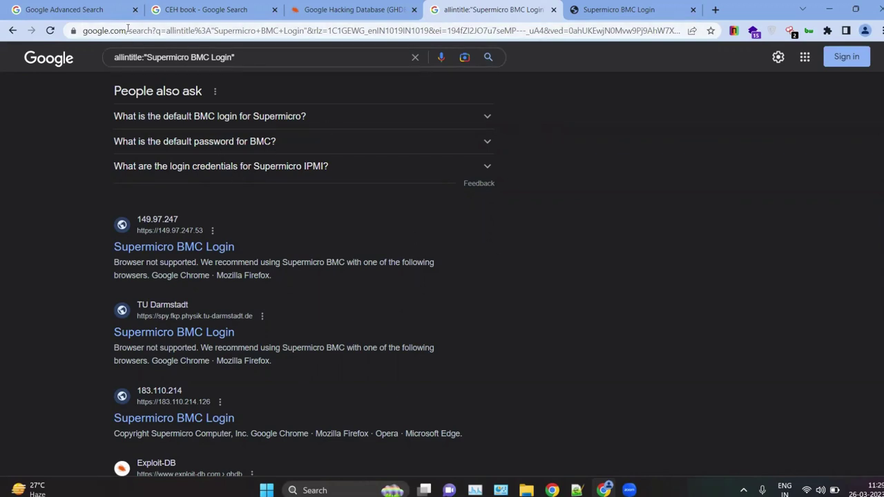
{"action": "left_click", "coordinate": [86, 9]}
{"action": "left_click", "coordinate": [451, 7]}
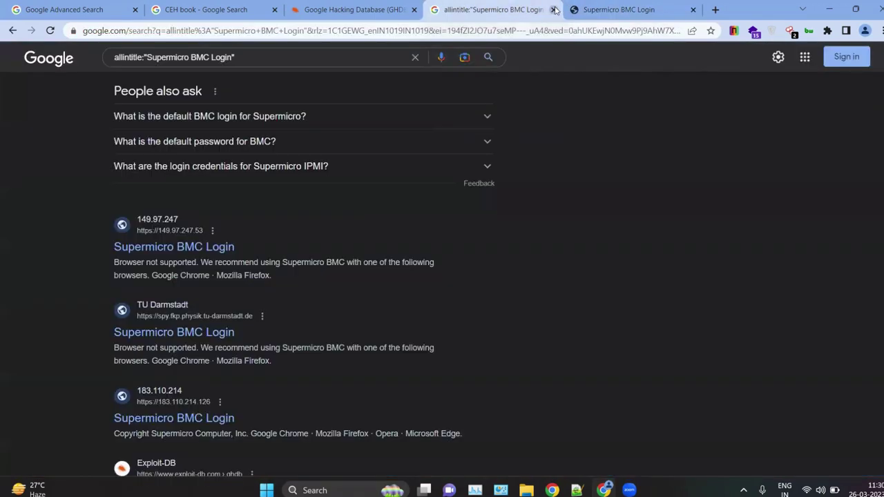
Step: Close the allintitle search and Supermicro BMC Login tabs, deselecting the Supermicro dork
{"action": "left_click", "coordinate": [554, 9]}
{"action": "left_click", "coordinate": [555, 10]}
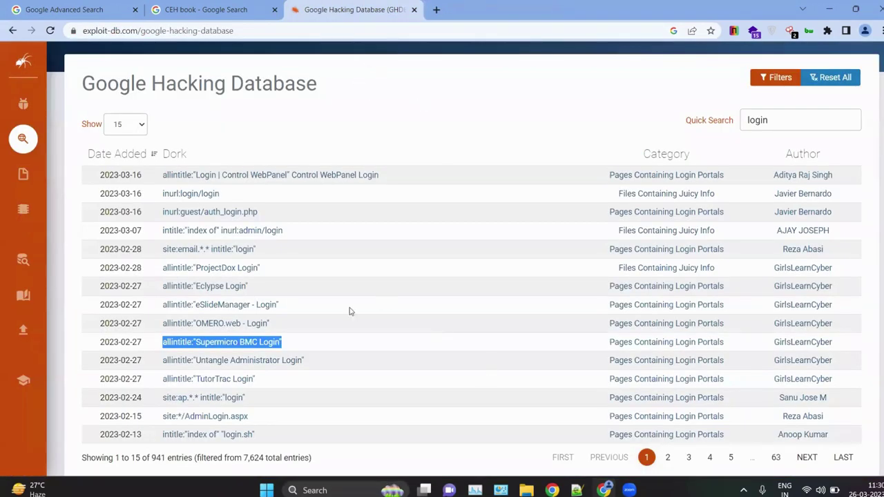
{"action": "left_click", "coordinate": [323, 128]}
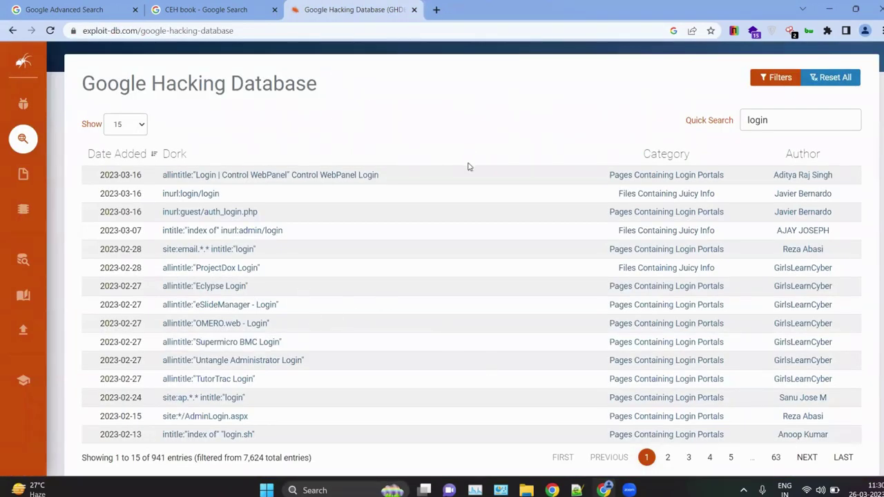
Step: Clear the 'login' filter from the GHDB Quick Search and return to Google Advanced Search
{"action": "left_click_drag", "start_coordinate": [777, 122], "coordinate": [734, 128]}
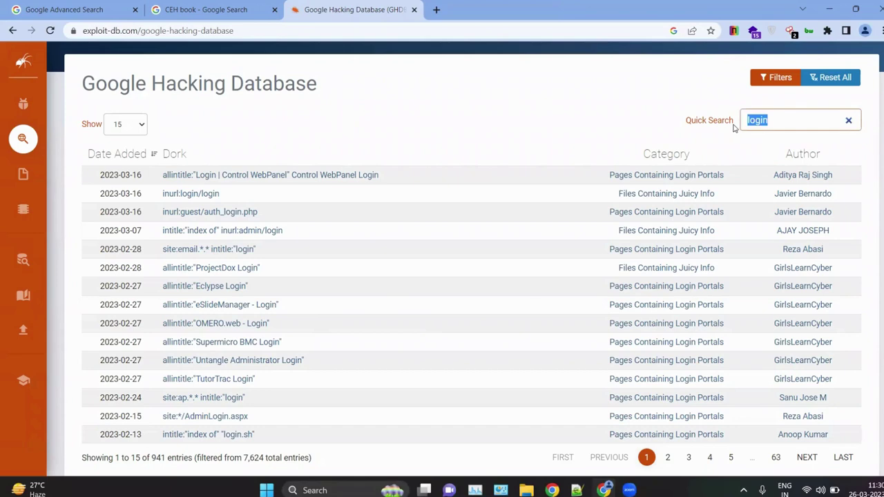
{"action": "key", "text": "BackSpace"}
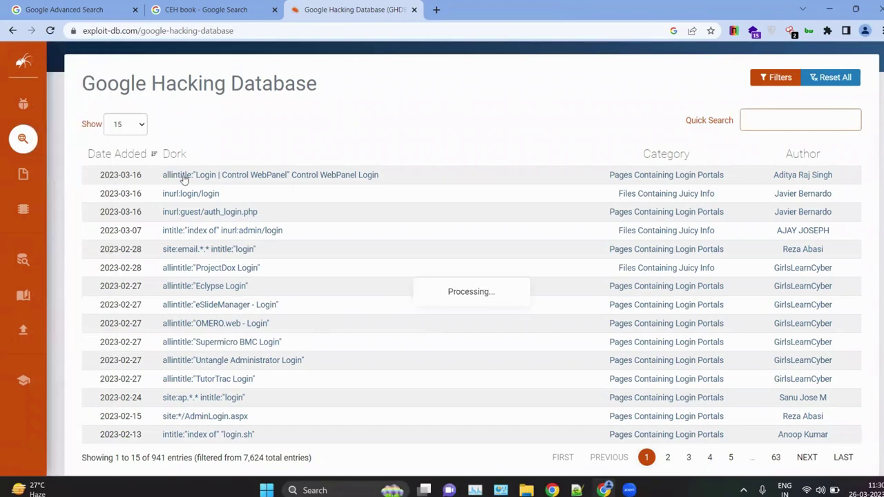
{"action": "left_click", "coordinate": [46, 6]}
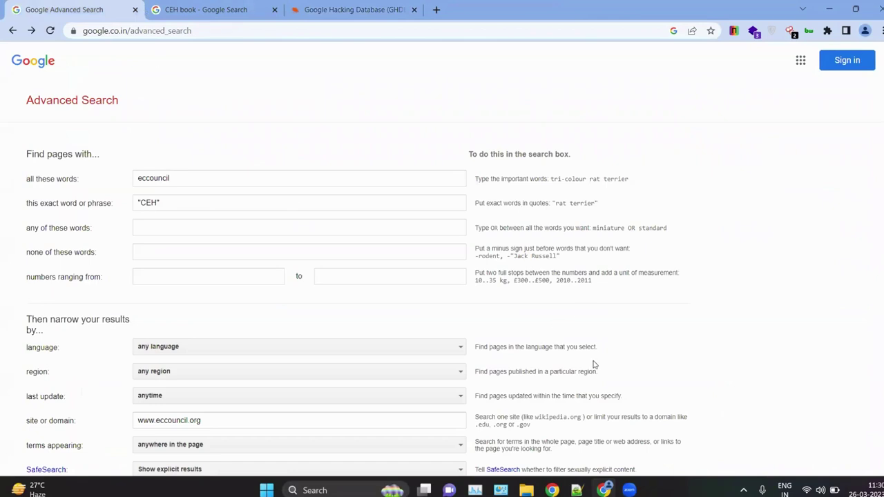
Step: Search 'pastebin google dorks' in a new tab to reach the Pastebin 'Google Dork Hacking' paste
{"action": "left_click", "coordinate": [436, 10]}
{"action": "type", "text": "past"}
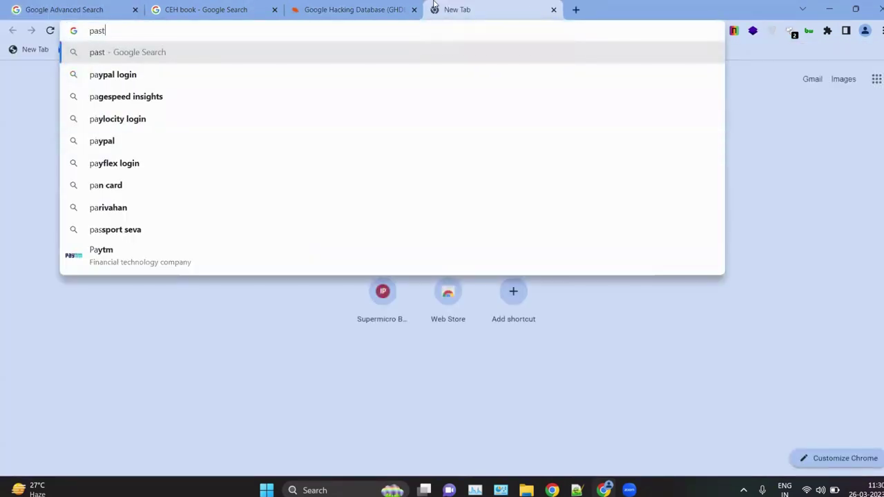
{"action": "type", "text": "ebin goog"}
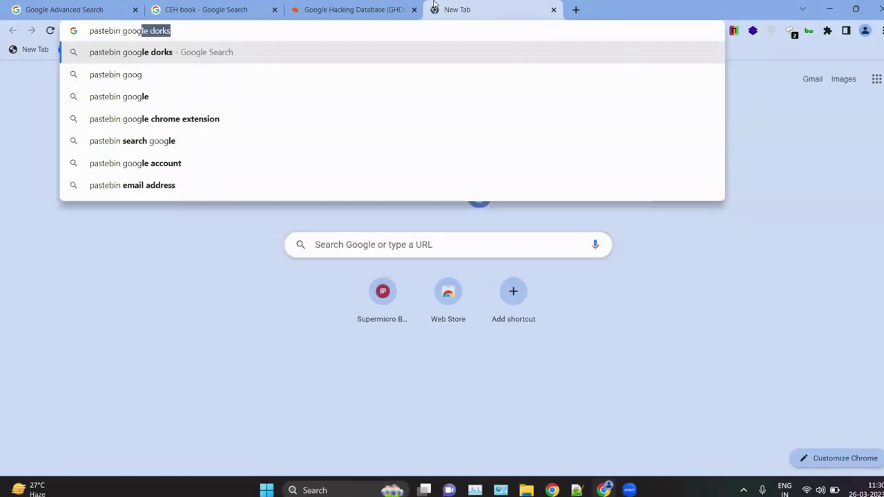
{"action": "key", "text": "Return"}
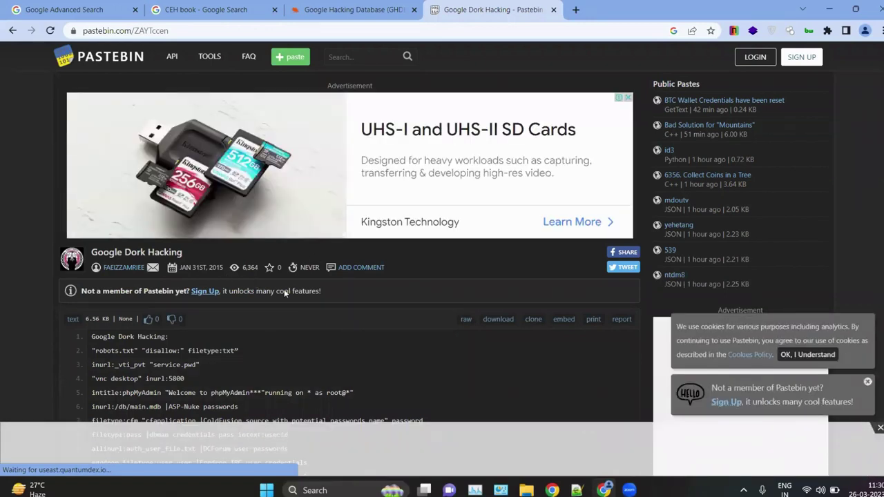
Step: Read through the paste's dork queries, briefly highlighting part of the line 7 dork
{"action": "scroll", "coordinate": [314, 308], "scroll_direction": "down", "scroll_amount": 3}
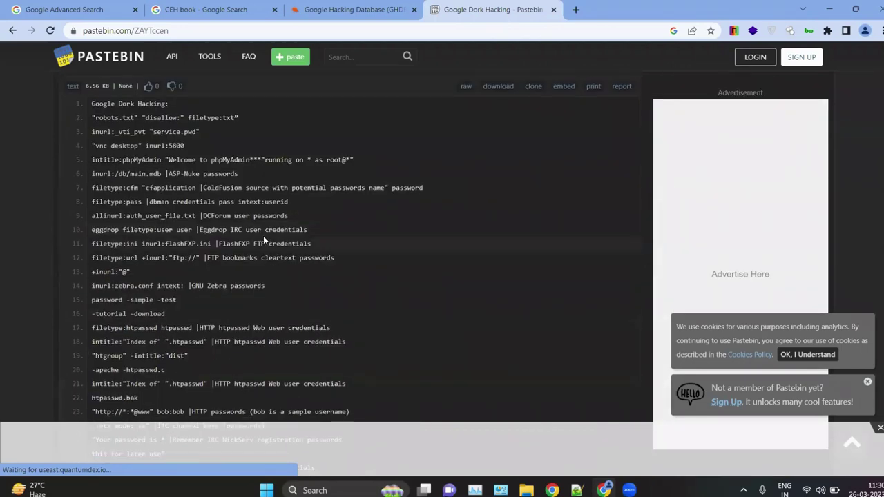
{"action": "scroll", "coordinate": [178, 201], "scroll_direction": "up", "scroll_amount": 5}
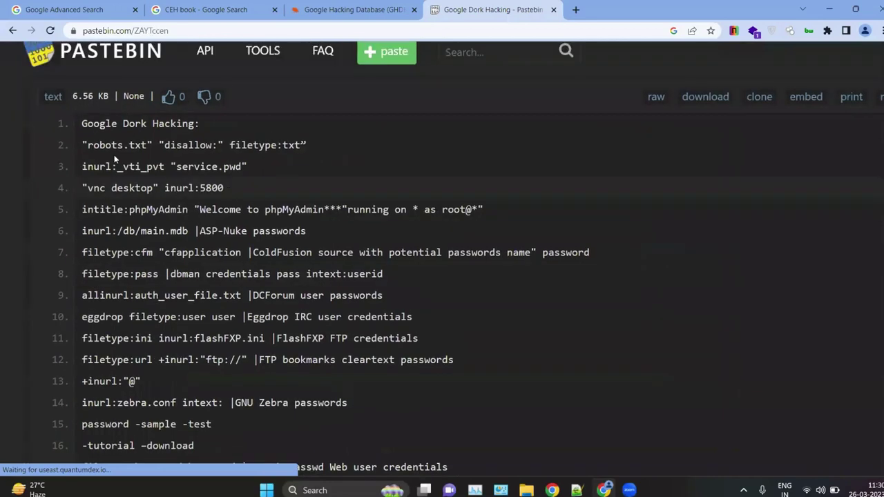
{"action": "scroll", "coordinate": [114, 155], "scroll_direction": "down", "scroll_amount": 5}
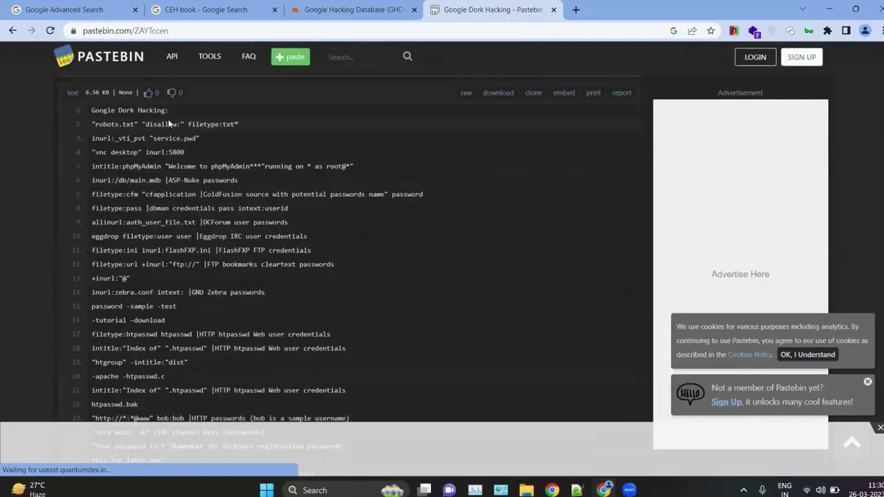
{"action": "scroll", "coordinate": [168, 123], "scroll_direction": "up", "scroll_amount": 5}
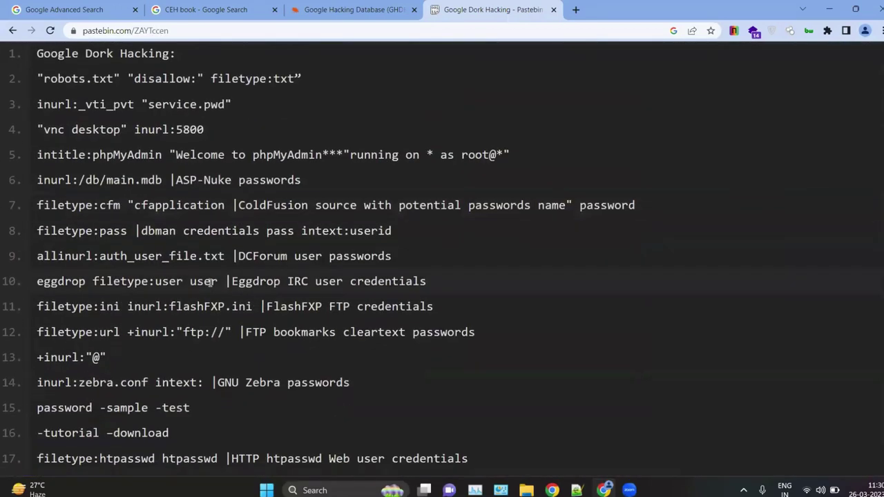
{"action": "scroll", "coordinate": [210, 283], "scroll_direction": "down", "scroll_amount": 1}
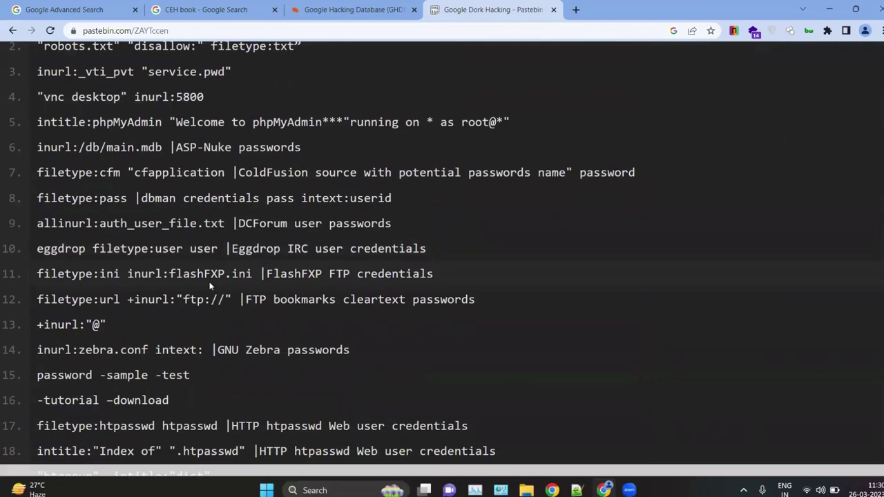
{"action": "scroll", "coordinate": [192, 210], "scroll_direction": "down", "scroll_amount": 5}
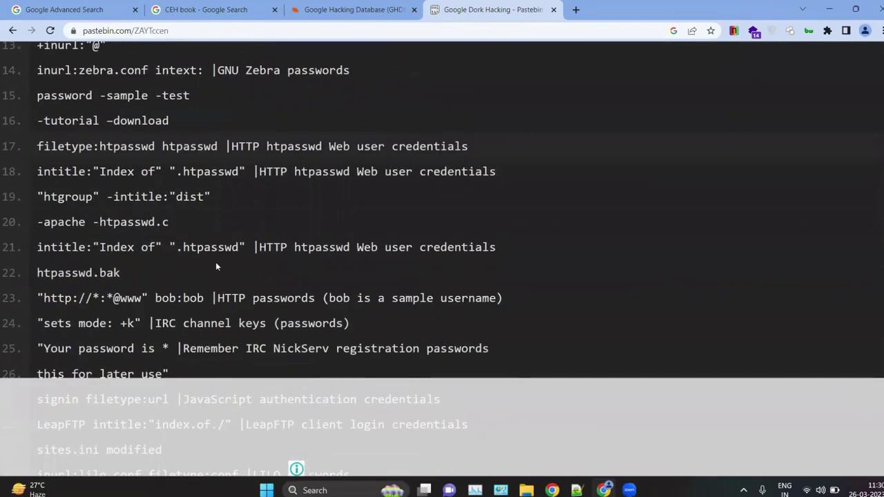
{"action": "scroll", "coordinate": [110, 194], "scroll_direction": "up", "scroll_amount": 3, "text": "ctrl"}
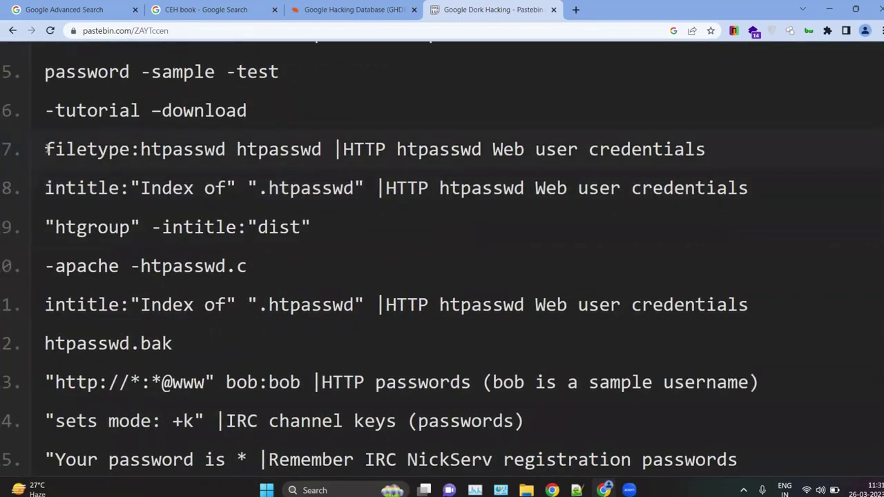
{"action": "left_click_drag", "start_coordinate": [46, 149], "coordinate": [168, 151]}
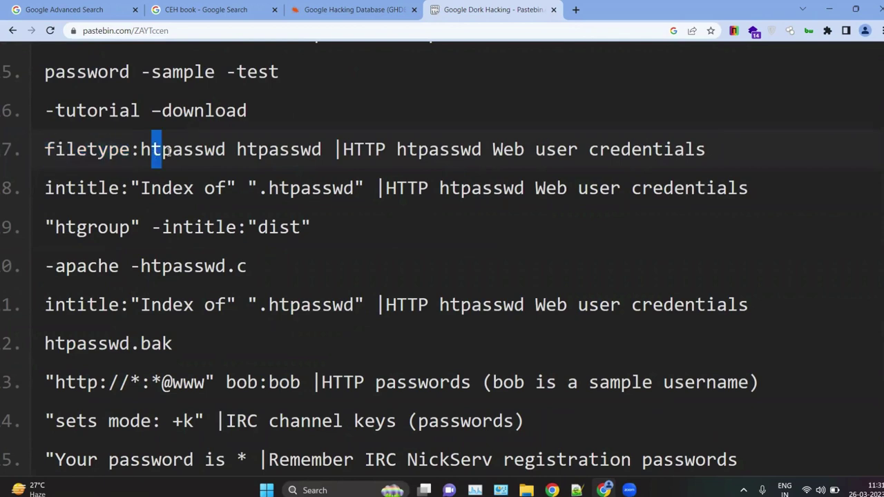
{"action": "left_click", "coordinate": [245, 147]}
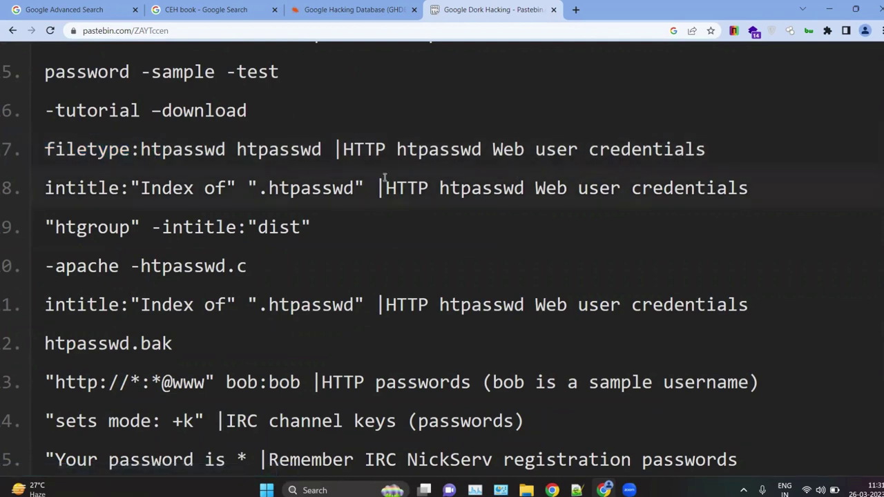
{"action": "scroll", "coordinate": [403, 188], "scroll_direction": "down", "scroll_amount": 5}
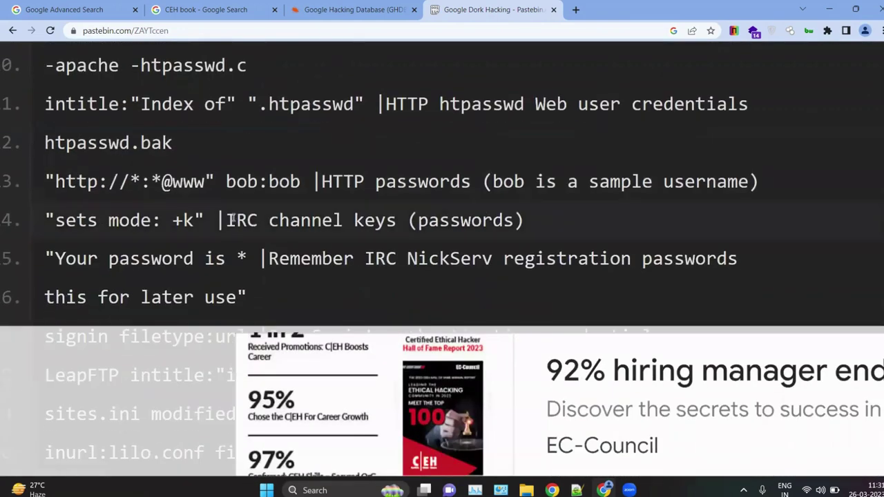
{"action": "scroll", "coordinate": [233, 217], "scroll_direction": "down", "scroll_amount": 3}
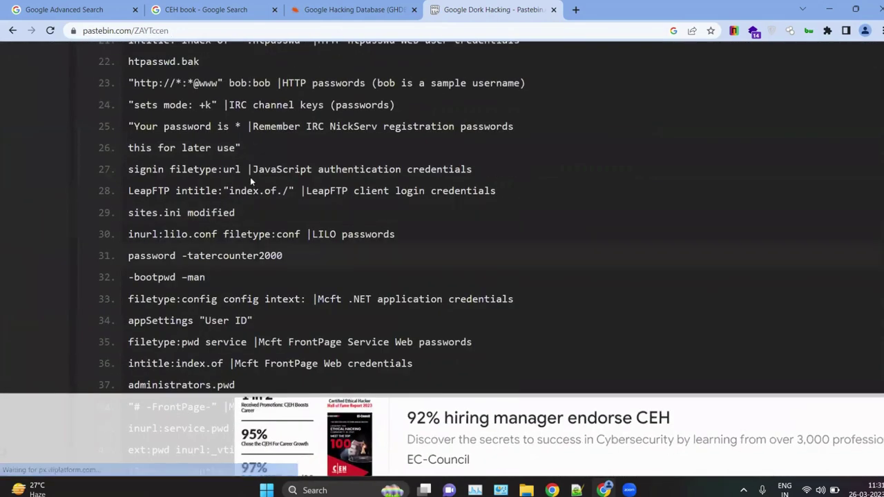
{"action": "scroll", "coordinate": [248, 345], "scroll_direction": "down", "scroll_amount": 3}
{"action": "scroll", "coordinate": [247, 341], "scroll_direction": "down", "scroll_amount": 1}
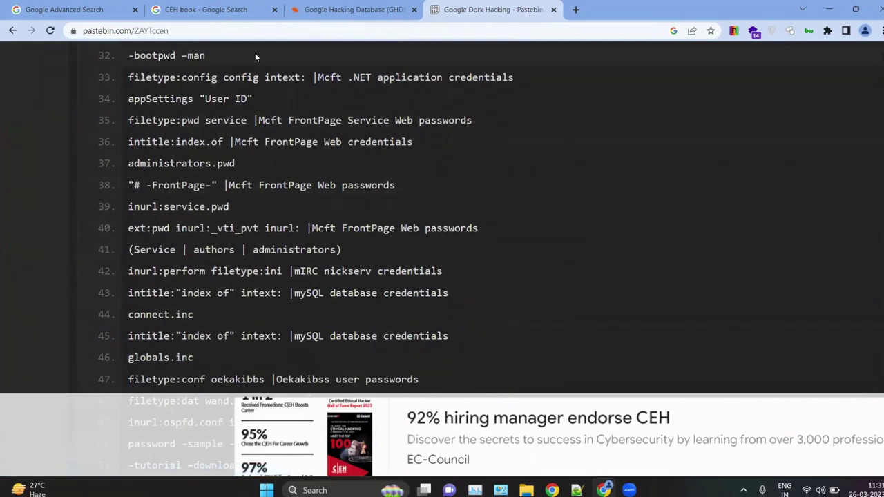
{"action": "scroll", "coordinate": [295, 163], "scroll_direction": "down", "scroll_amount": 8}
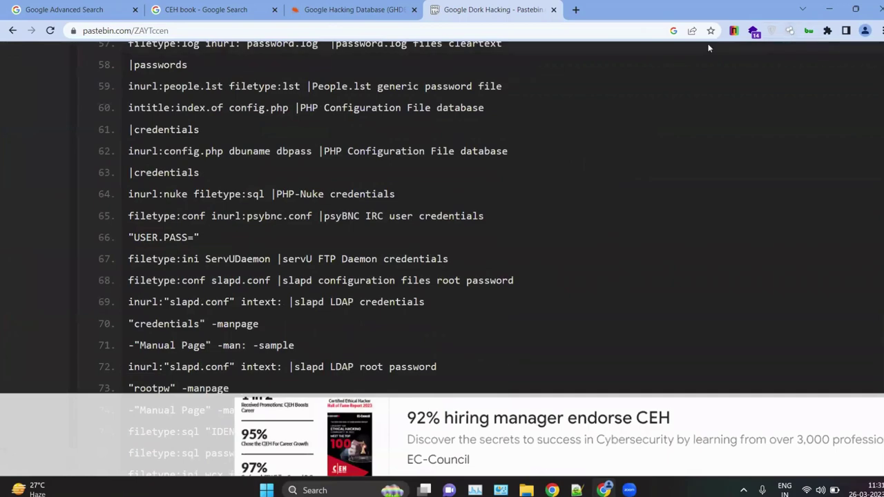
Step: Bookmark the 'Google Dork Hacking' paste into the Bookmarks bar folder
{"action": "left_click", "coordinate": [711, 30]}
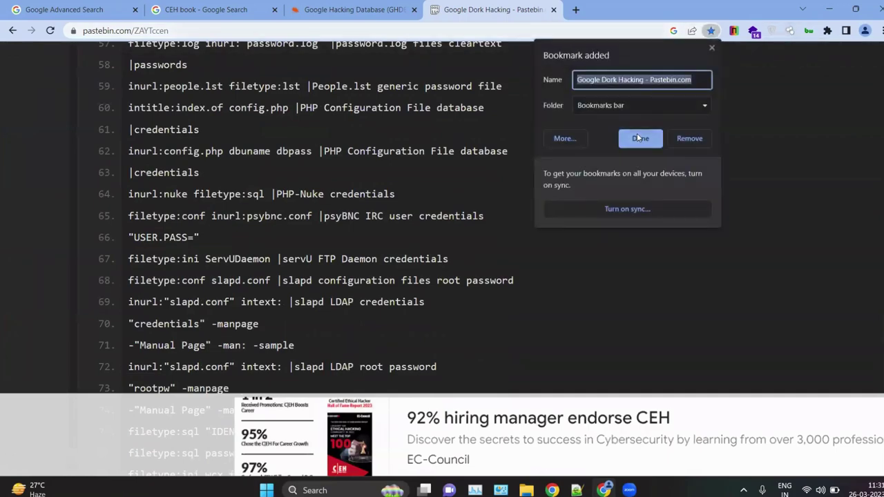
{"action": "left_click", "coordinate": [641, 136]}
{"action": "scroll", "coordinate": [489, 235], "scroll_direction": "down", "scroll_amount": 4}
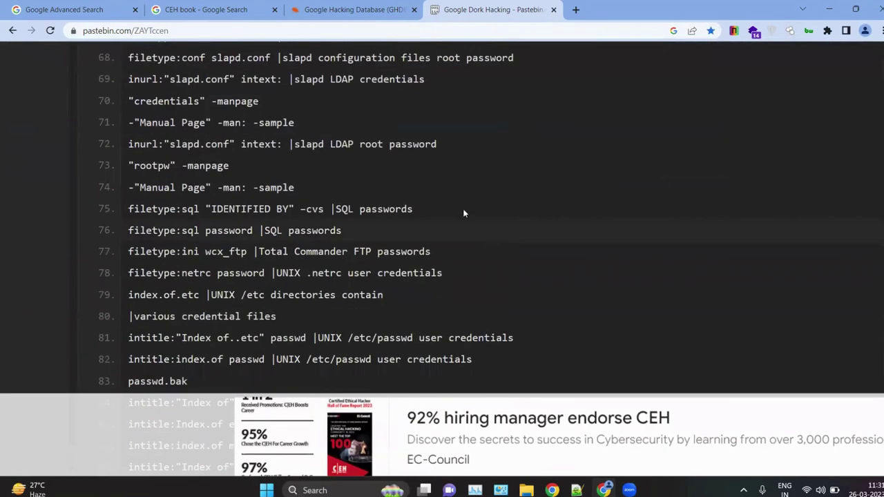
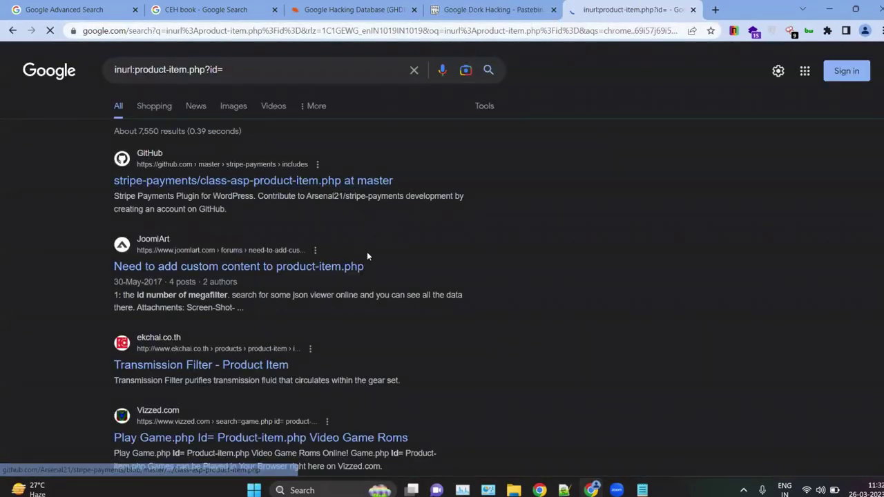
Step: Scroll up and down through the inurl:product-item.php?id= results listing matching sites
{"action": "scroll", "coordinate": [221, 197], "scroll_direction": "down", "scroll_amount": 2}
{"action": "scroll", "coordinate": [193, 102], "scroll_direction": "up", "scroll_amount": 1}
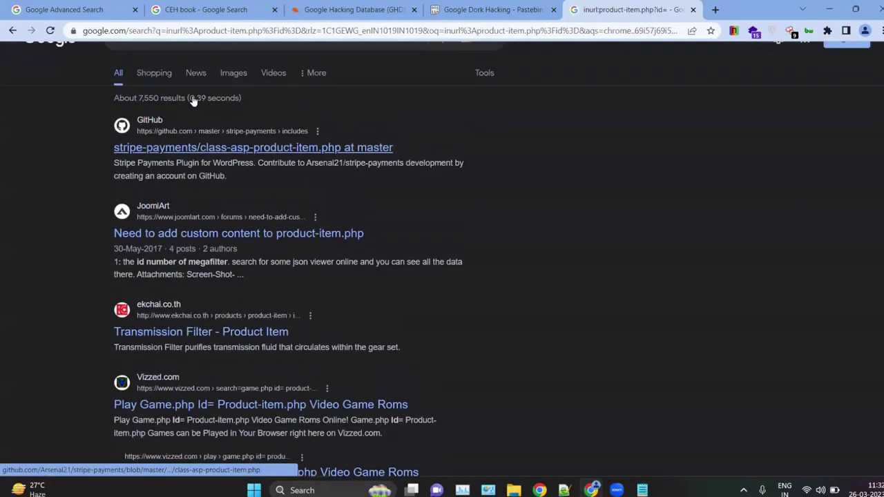
{"action": "scroll", "coordinate": [184, 173], "scroll_direction": "down", "scroll_amount": 4}
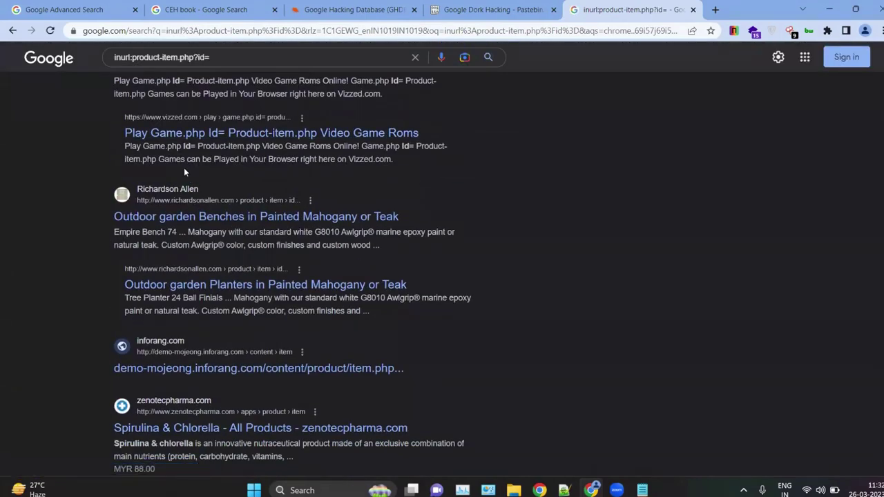
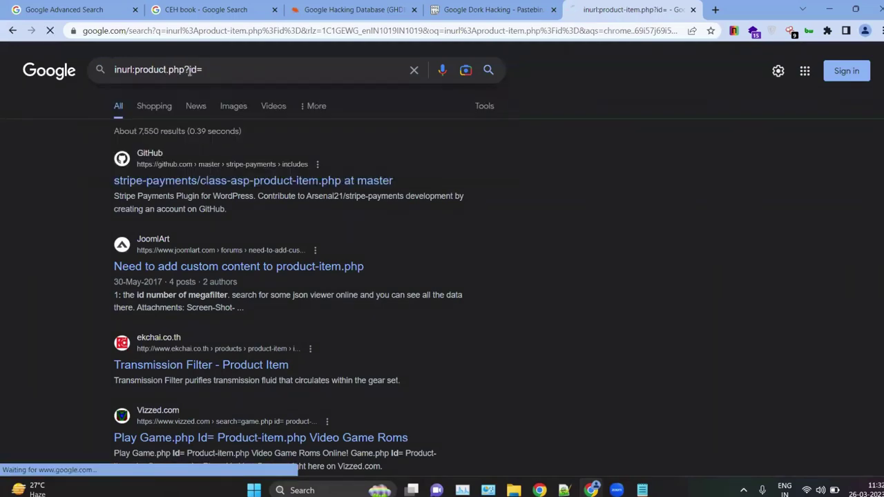
Step: Open the Ideal Control result for inurl:product.php?id= in a new background tab
{"action": "key", "text": "ctrl+plus"}
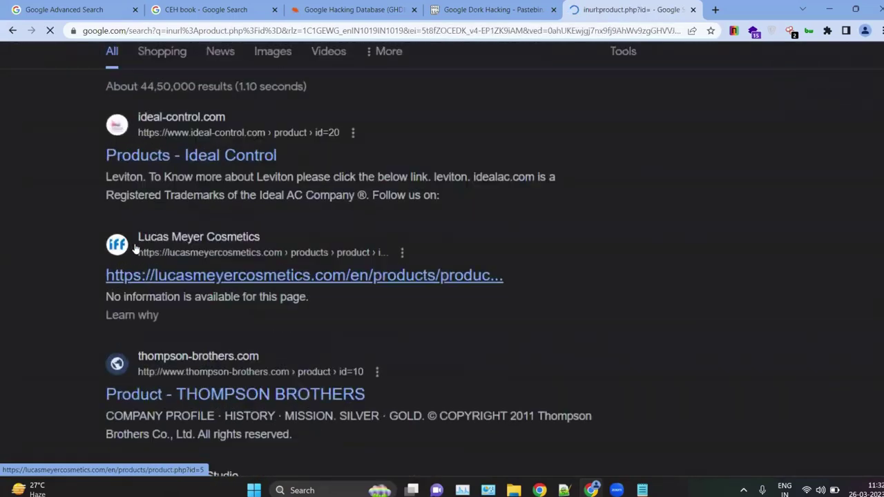
{"action": "right_click", "coordinate": [152, 165]}
{"action": "left_click", "coordinate": [172, 172]}
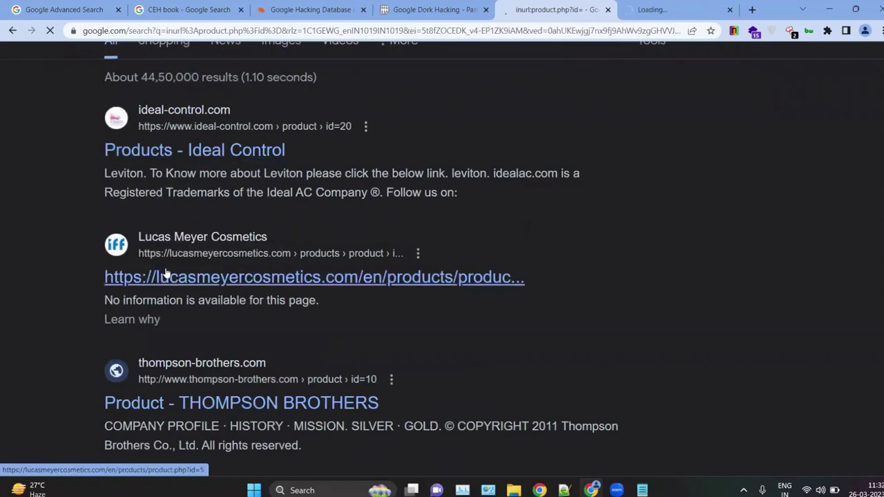
Step: Follow the Lucas Meyer Cosmetics result from the results list
{"action": "right_click", "coordinate": [169, 275]}
{"action": "left_click", "coordinate": [59, 297]}
{"action": "scroll", "coordinate": [59, 297], "scroll_direction": "down", "scroll_amount": 3}
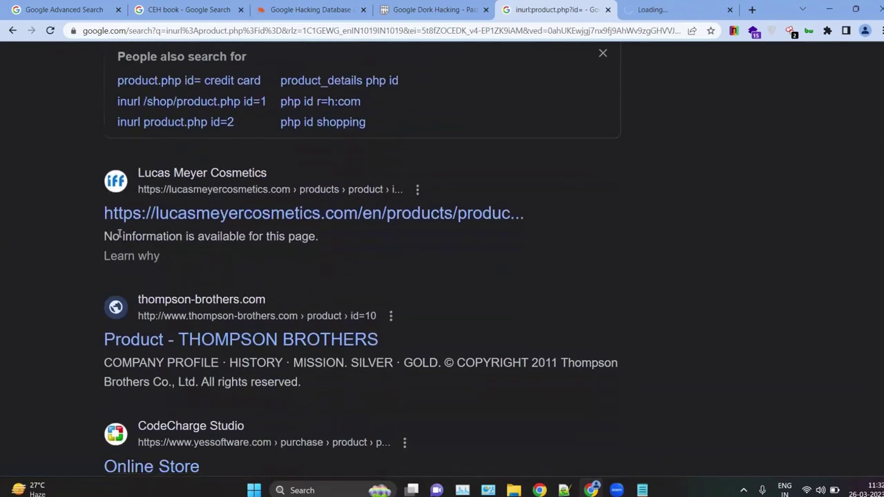
{"action": "left_click", "coordinate": [168, 220]}
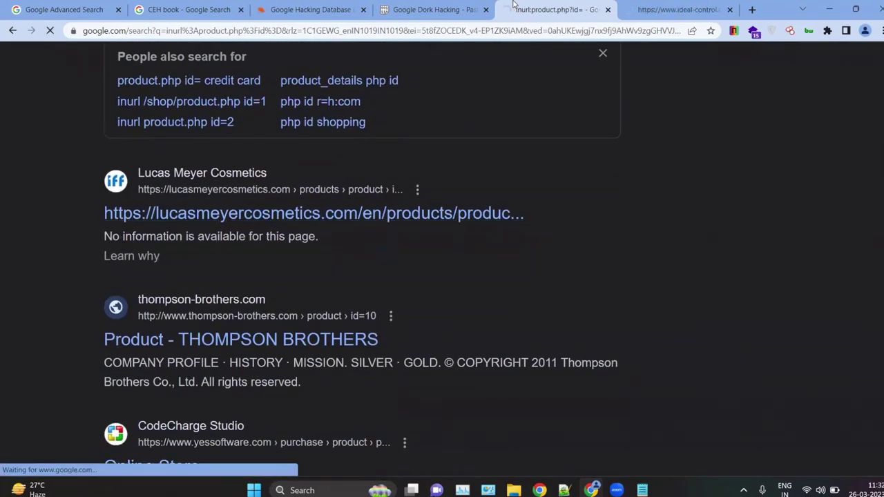
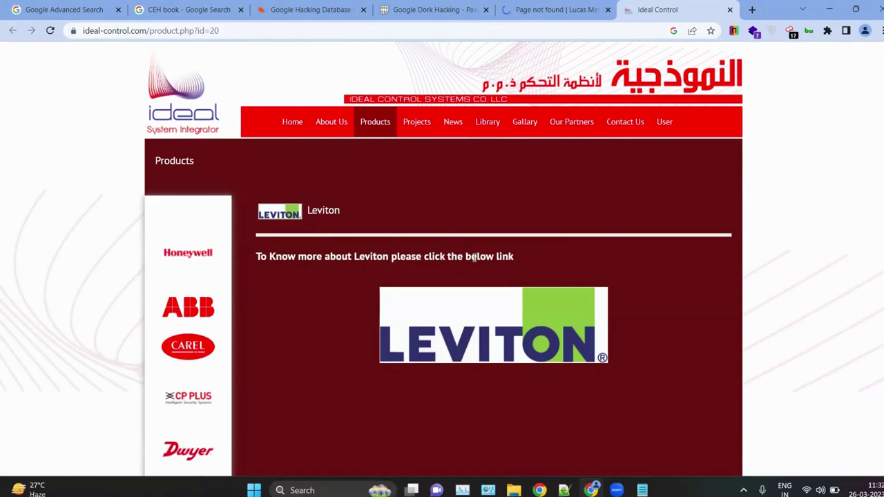
Step: Check the Lucas Meyer tab, go back to the Google results, and close the inurl:product.php?id= results tab
{"action": "left_click", "coordinate": [581, 10]}
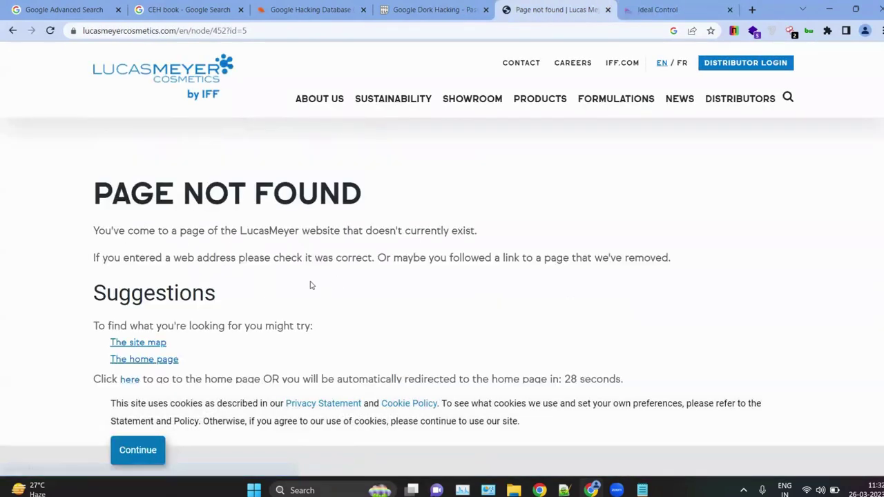
{"action": "scroll", "coordinate": [310, 285], "scroll_direction": "left", "scroll_amount": 5}
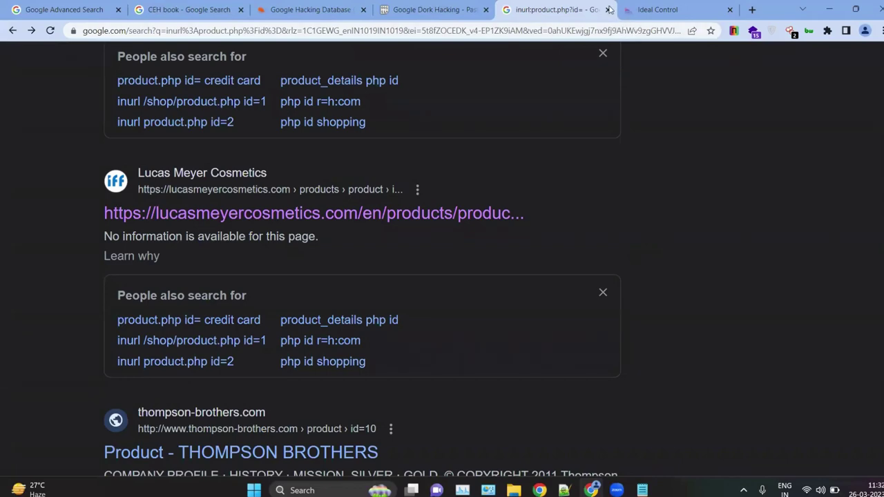
{"action": "left_click", "coordinate": [608, 10]}
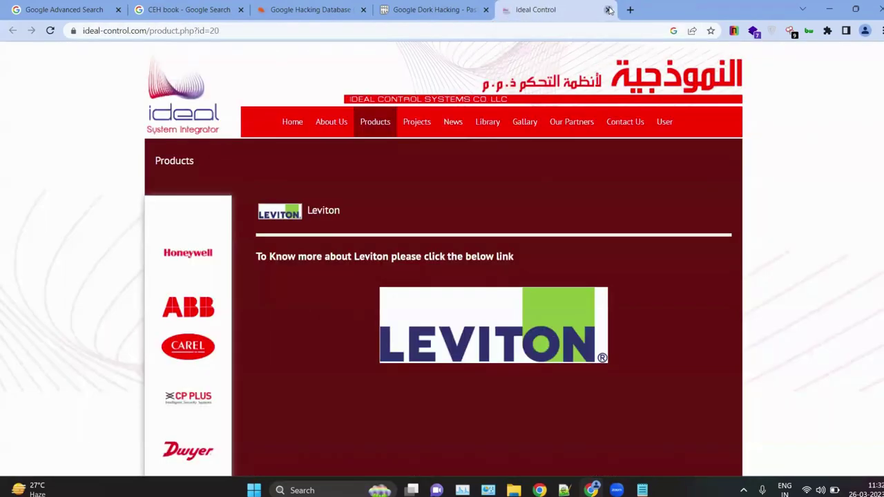
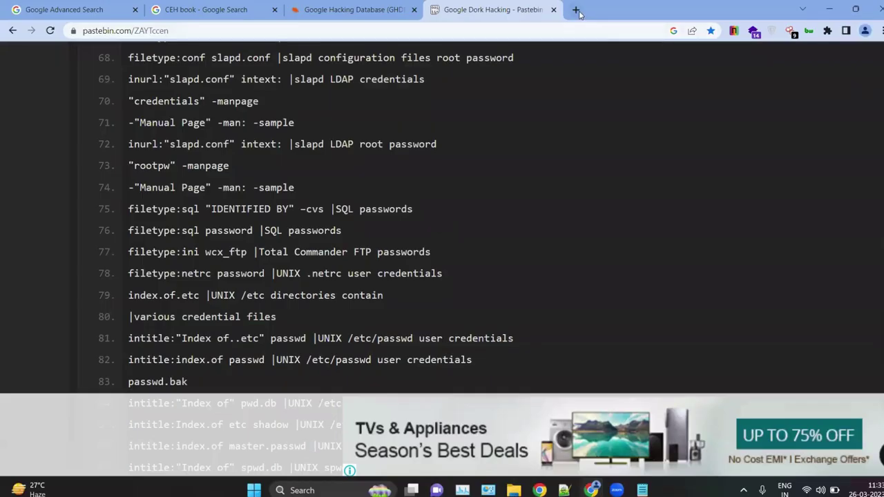
Step: In a new tab, search Google for 'adobe photoshop version 94 fbr'
{"action": "left_click", "coordinate": [577, 9]}
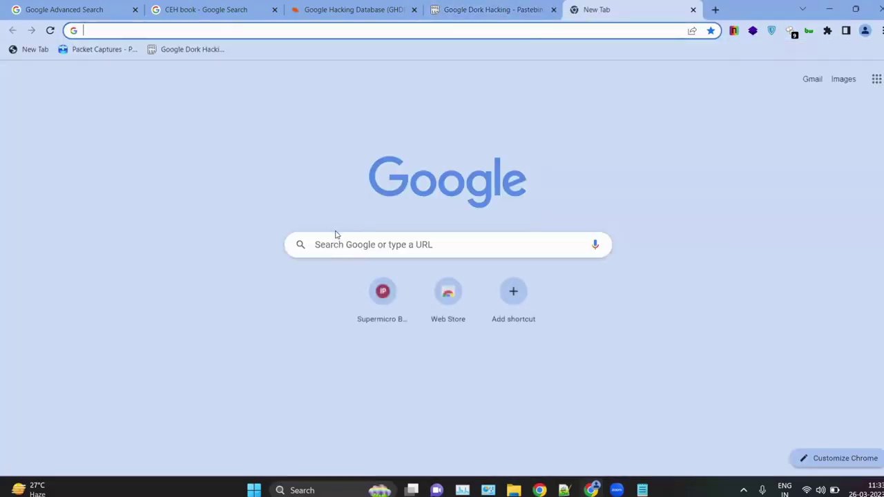
{"action": "left_click", "coordinate": [336, 235]}
{"action": "type", "text": "ado"}
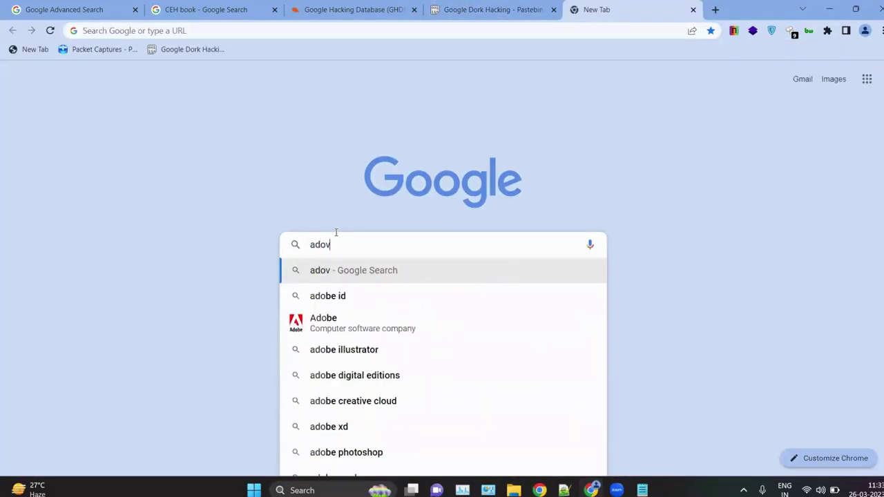
{"action": "type", "text": "be ph"}
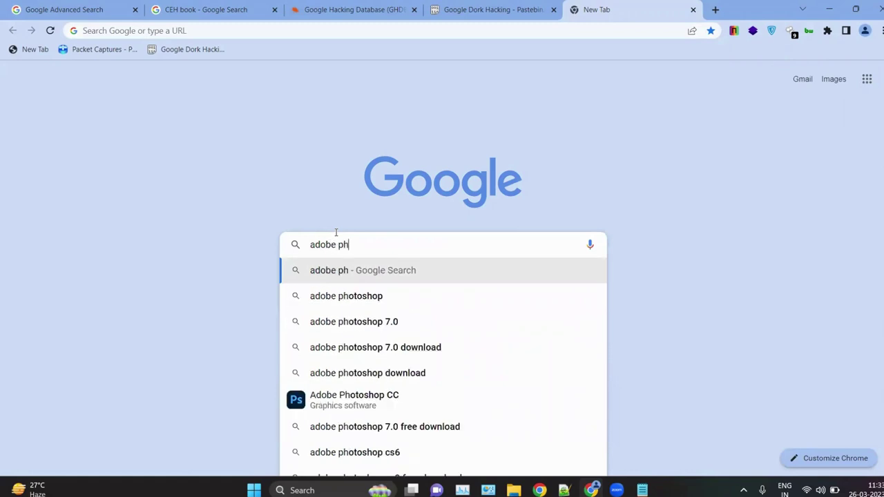
{"action": "key", "text": "Down"}
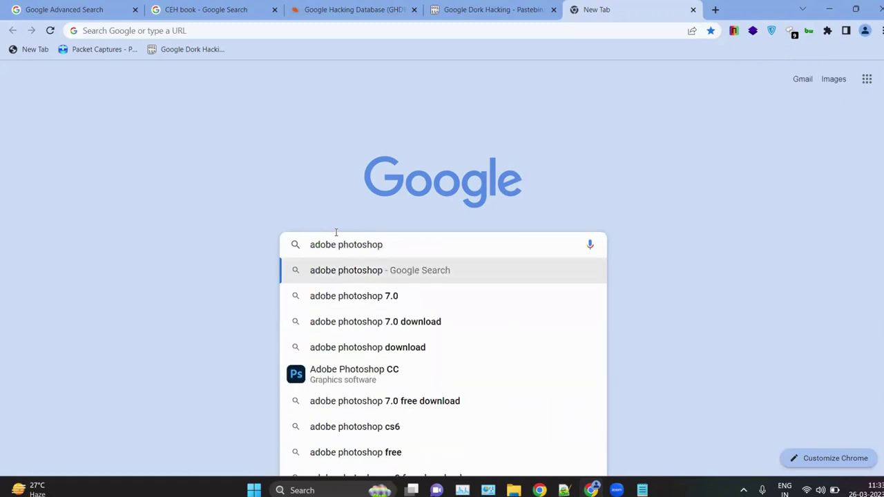
{"action": "type", "text": "versi"}
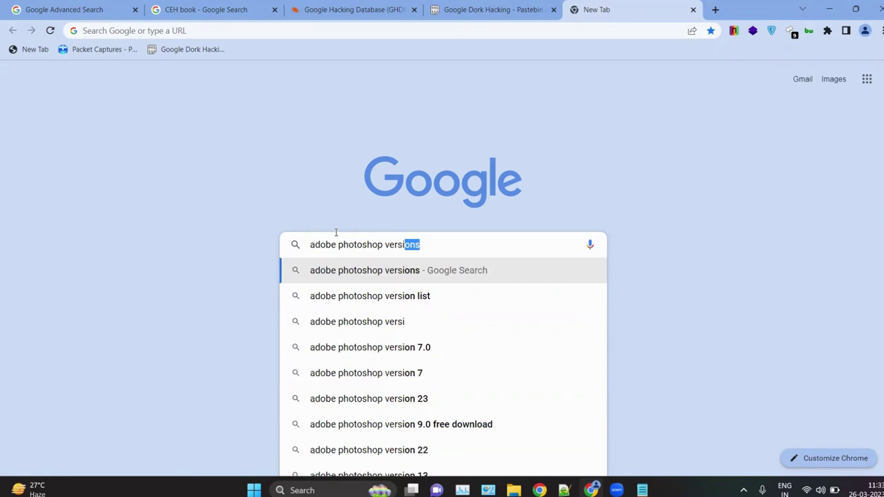
{"action": "type", "text": "on 94 "}
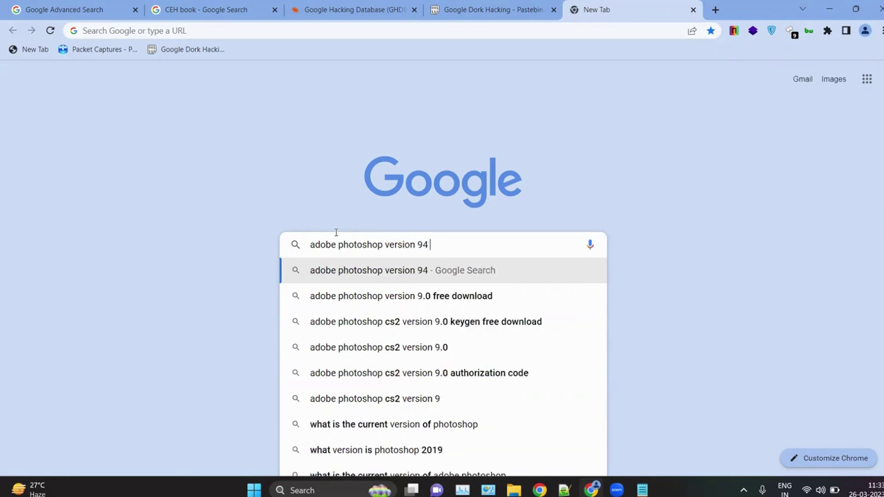
{"action": "type", "text": "fbr"}
{"action": "key", "text": "Return"}
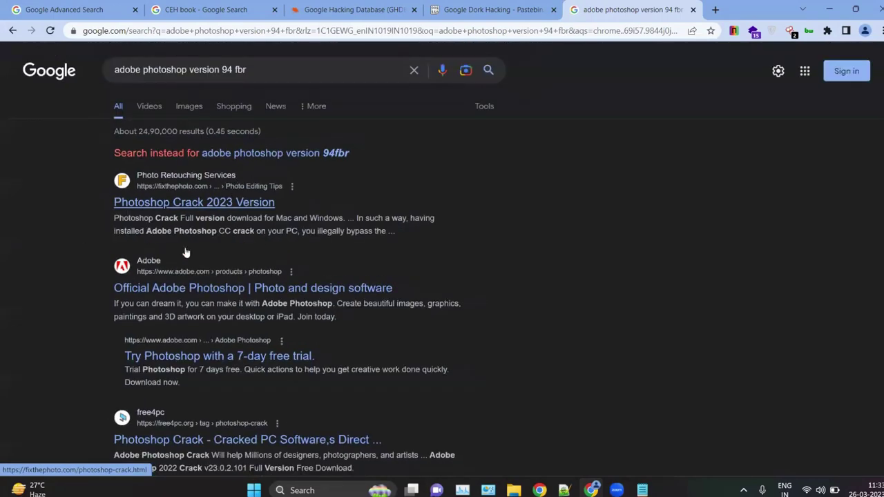
{"action": "scroll", "coordinate": [193, 255], "scroll_direction": "down", "scroll_amount": 4}
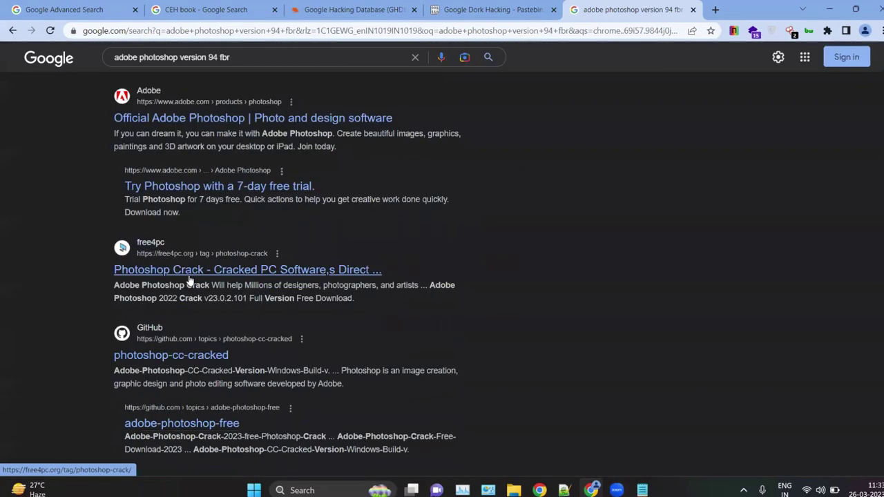
{"action": "scroll", "coordinate": [204, 259], "scroll_direction": "up", "scroll_amount": 4}
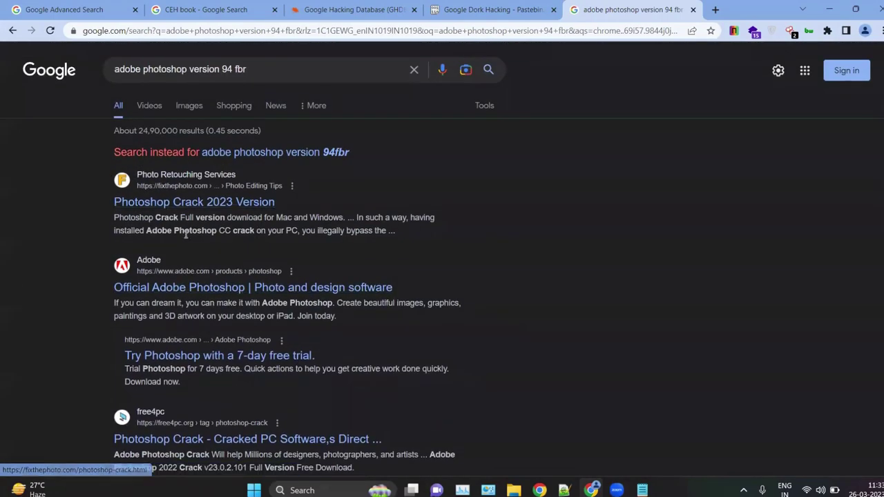
{"action": "scroll", "coordinate": [185, 235], "scroll_direction": "up", "scroll_amount": 3, "text": "ctrl"}
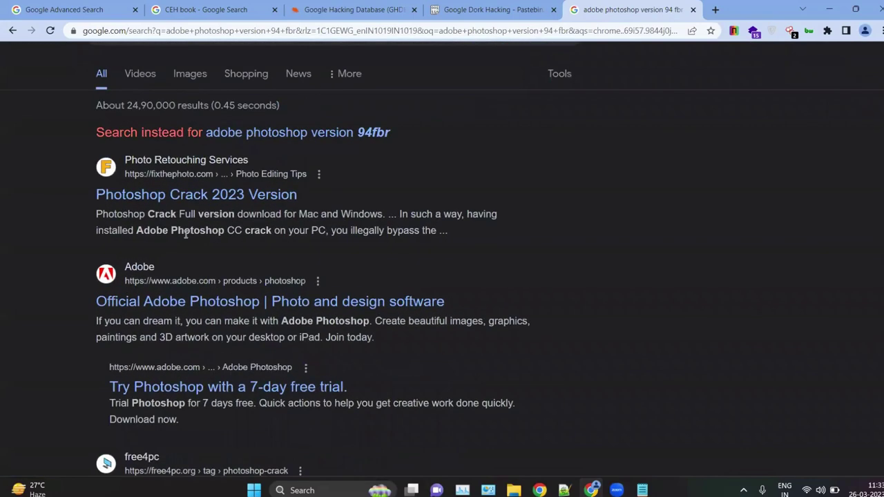
{"action": "scroll", "coordinate": [228, 181], "scroll_direction": "down", "scroll_amount": 2}
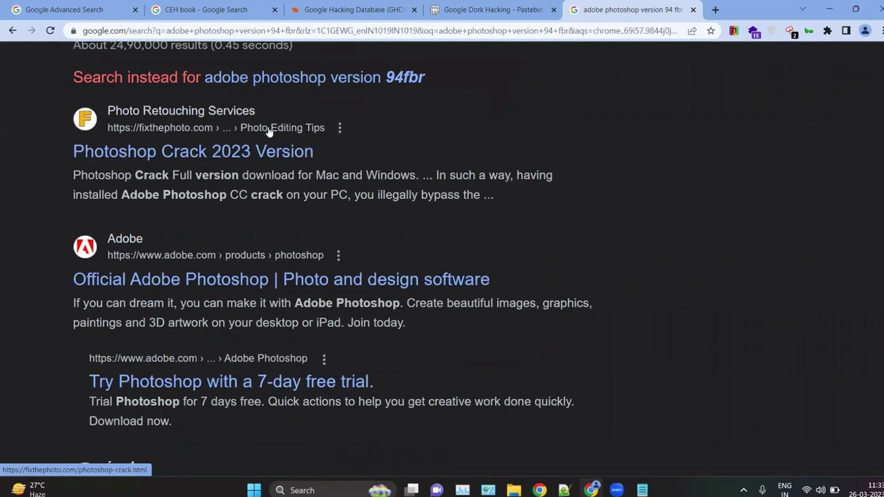
{"action": "scroll", "coordinate": [252, 199], "scroll_direction": "down", "scroll_amount": 1}
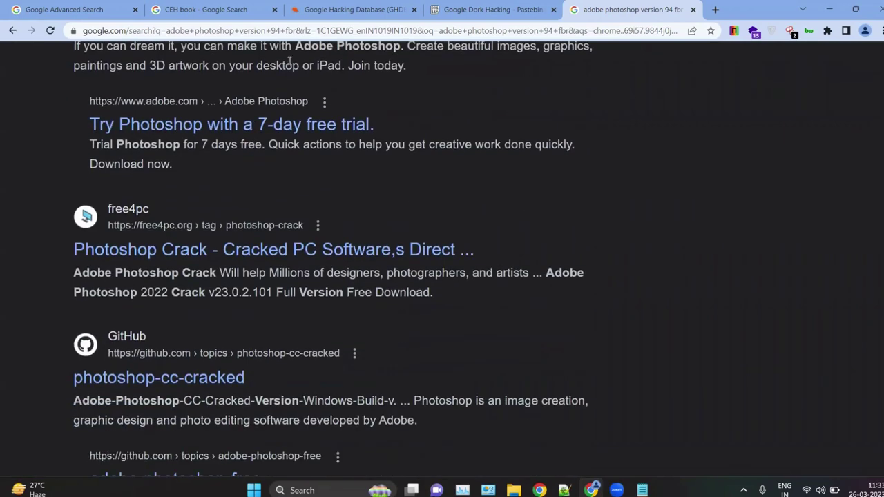
{"action": "scroll", "coordinate": [134, 158], "scroll_direction": "down", "scroll_amount": 1}
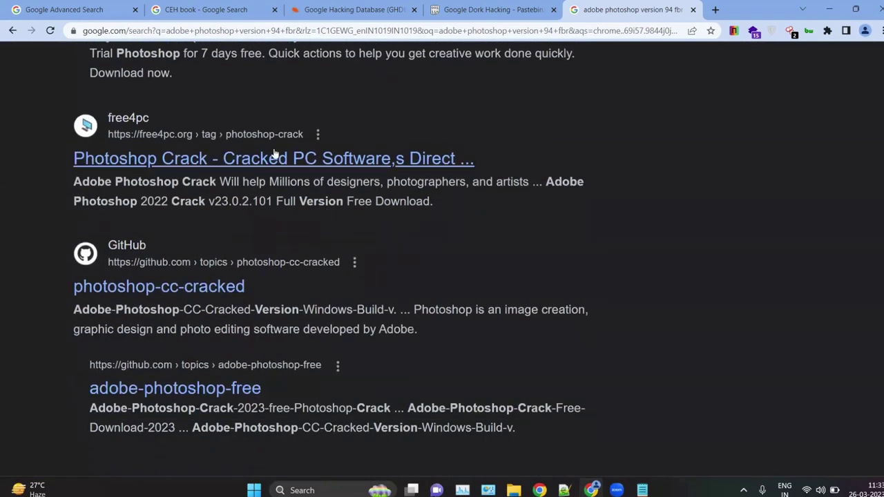
{"action": "scroll", "coordinate": [153, 167], "scroll_direction": "down", "scroll_amount": 2}
{"action": "scroll", "coordinate": [149, 152], "scroll_direction": "down", "scroll_amount": 7}
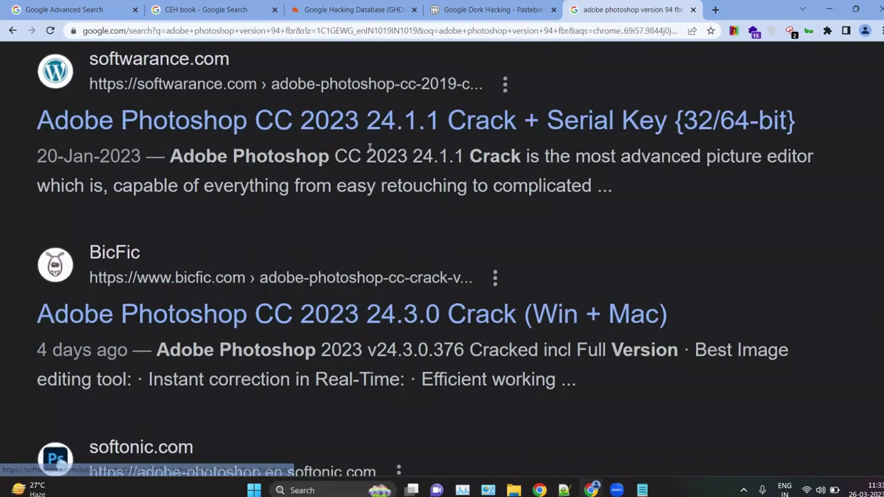
{"action": "key", "text": "ctrl+0"}
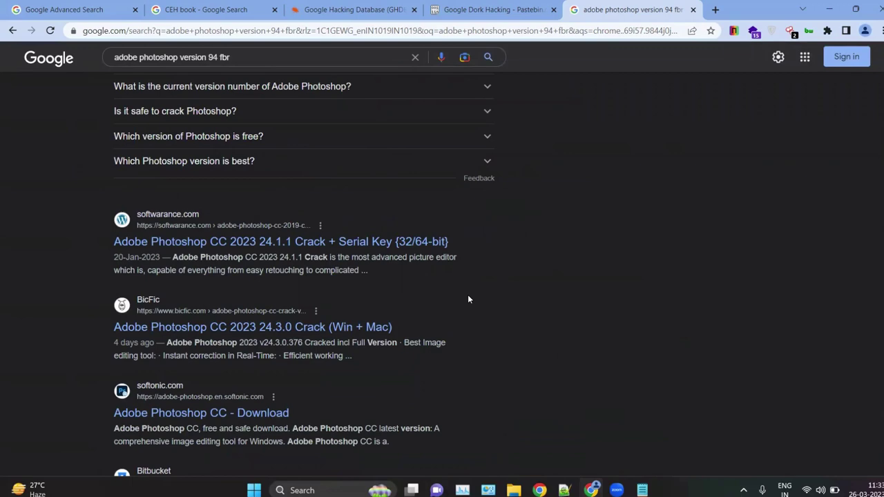
{"action": "key", "text": "ctrl+plus"}
{"action": "key", "text": "ctrl+plus"}
{"action": "key", "text": "ctrl+plus"}
{"action": "key", "text": "ctrl+plus"}
{"action": "key", "text": "ctrl+plus"}
{"action": "scroll", "coordinate": [269, 108], "scroll_direction": "up", "scroll_amount": 5}
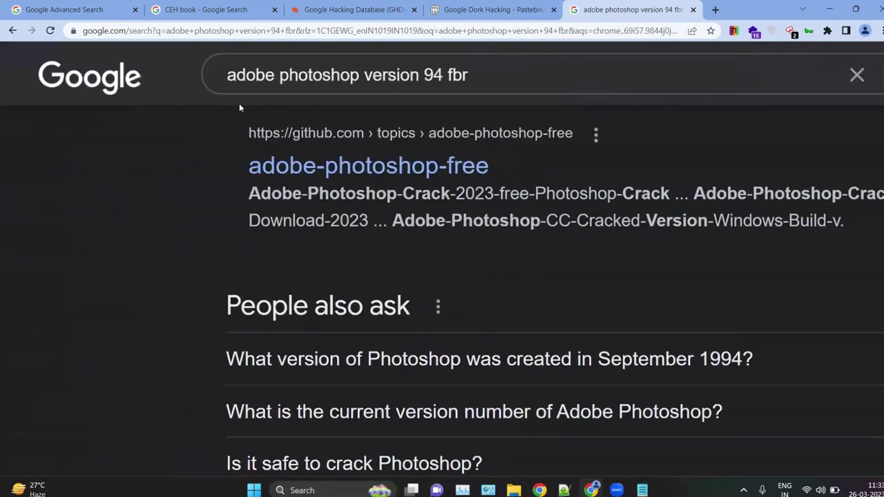
{"action": "key", "text": "ctrl+0"}
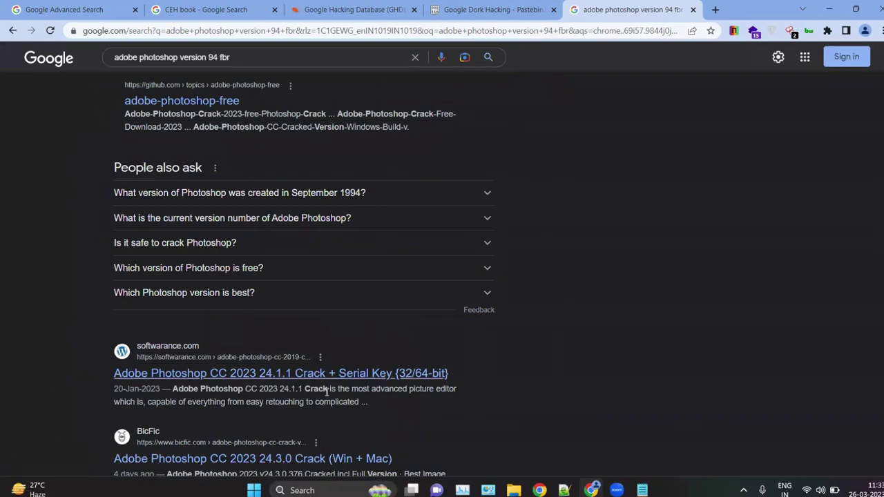
{"action": "scroll", "coordinate": [281, 355], "scroll_direction": "down", "scroll_amount": 7}
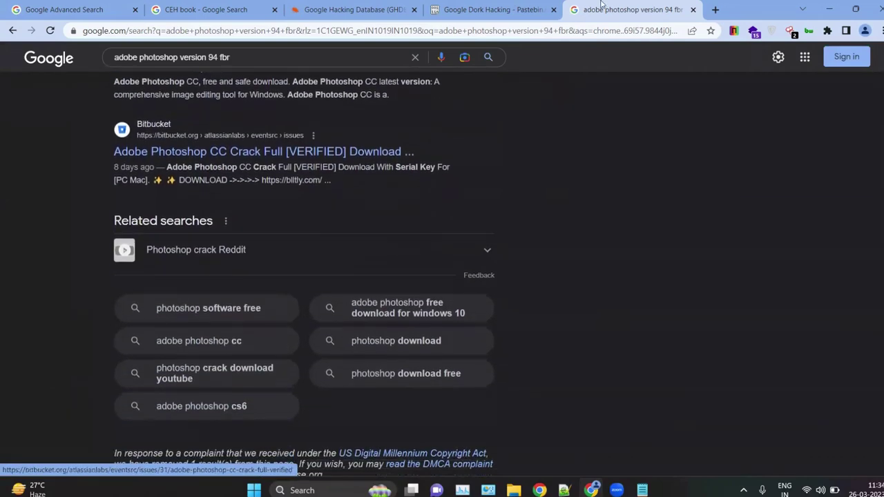
Step: Go to virustotal.com in a new tab and bring up its file chooser for uploading
{"action": "left_click", "coordinate": [715, 9]}
{"action": "left_click", "coordinate": [541, 7]}
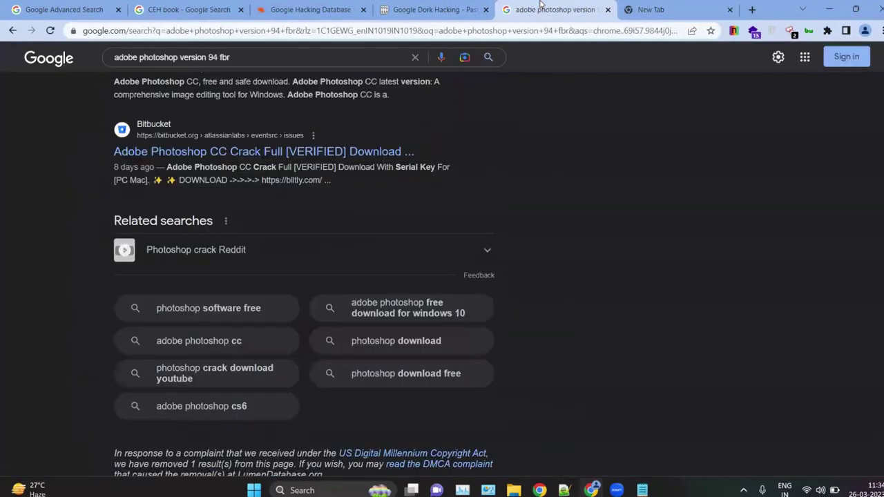
{"action": "left_click", "coordinate": [686, 5]}
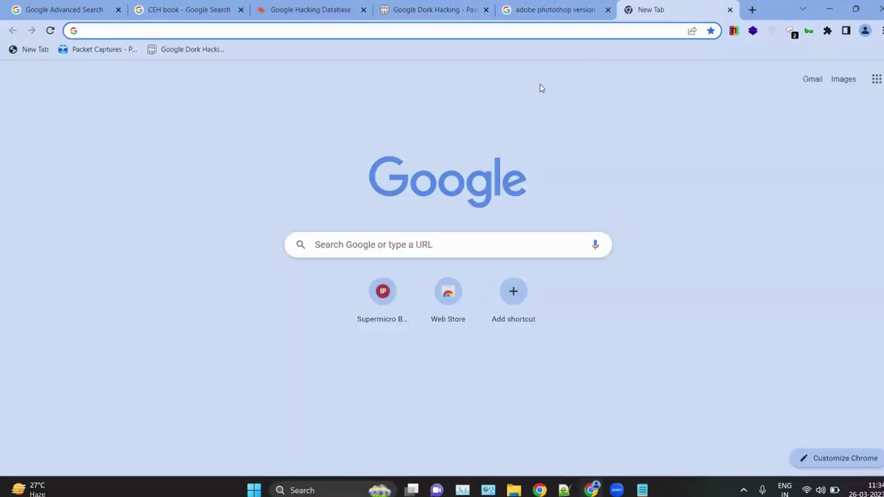
{"action": "type", "text": "virustotal"}
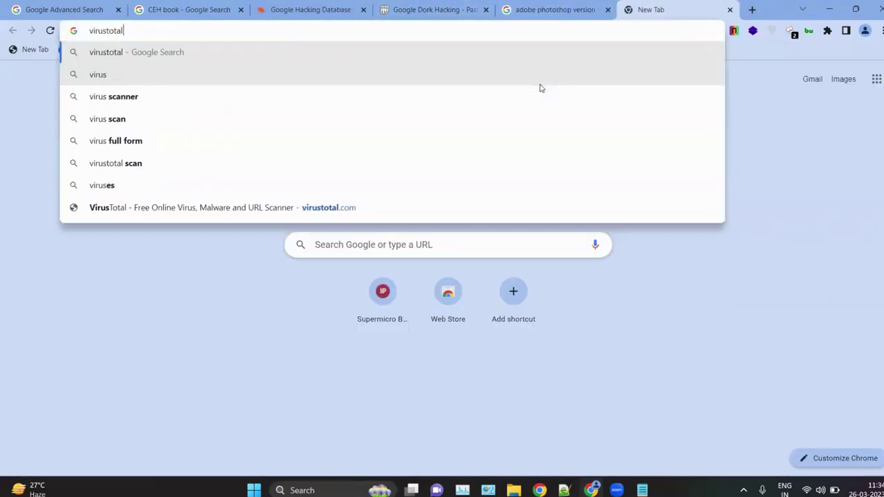
{"action": "key", "text": "Return"}
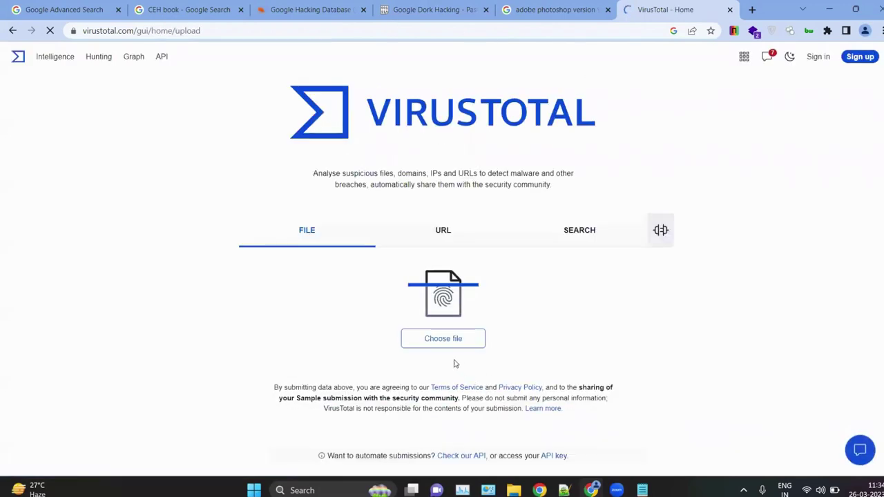
{"action": "left_click", "coordinate": [441, 340]}
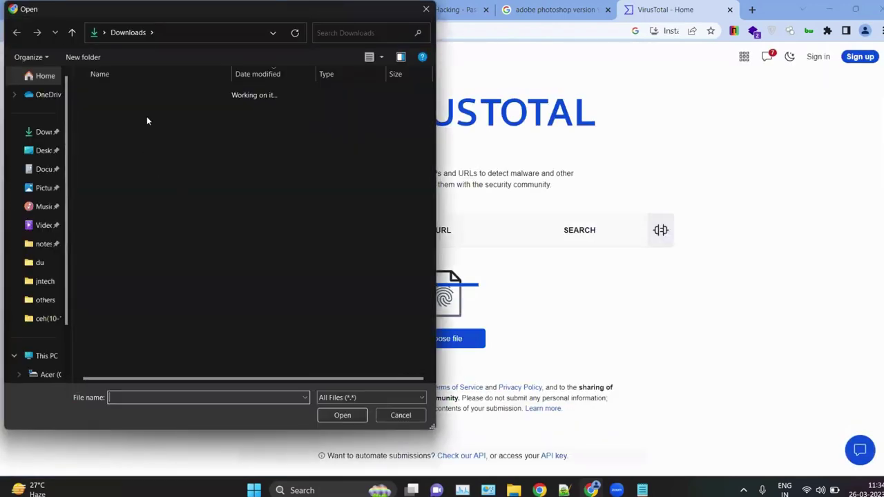
Step: Upload cpu-z_2.05-en.exe from Downloads and review its 0/68 vendor detection list
{"action": "left_click", "coordinate": [129, 110]}
{"action": "double_click", "coordinate": [128, 111]}
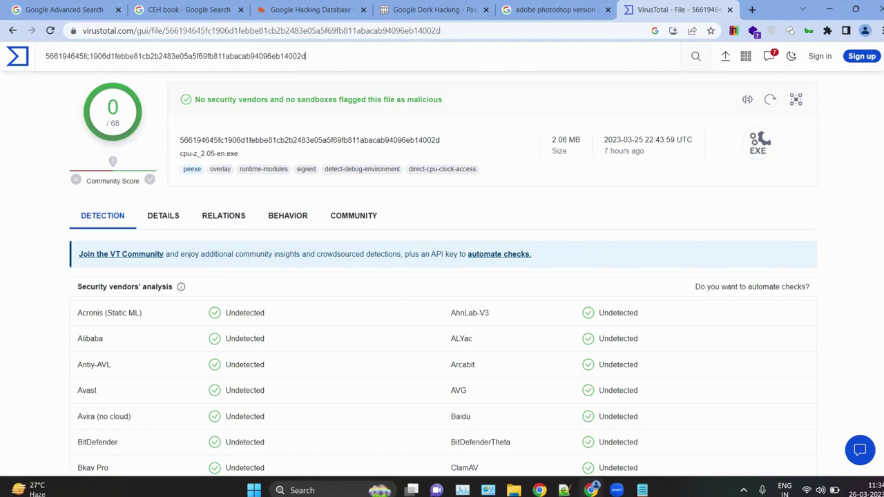
{"action": "scroll", "coordinate": [366, 351], "scroll_direction": "down", "scroll_amount": 13}
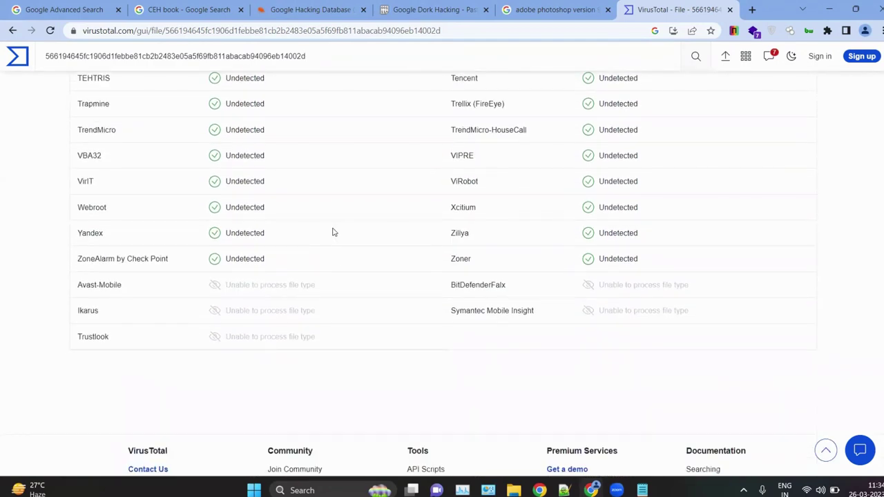
{"action": "scroll", "coordinate": [332, 232], "scroll_direction": "up", "scroll_amount": 4}
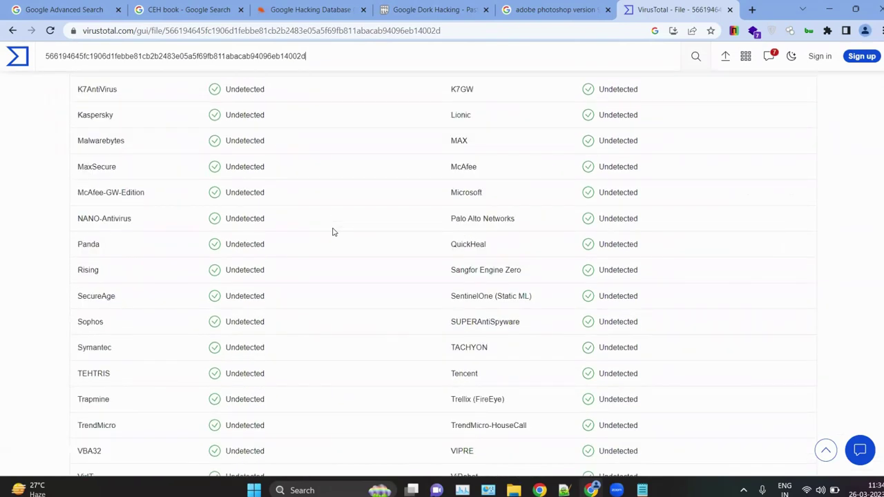
{"action": "scroll", "coordinate": [134, 193], "scroll_direction": "up", "scroll_amount": 6}
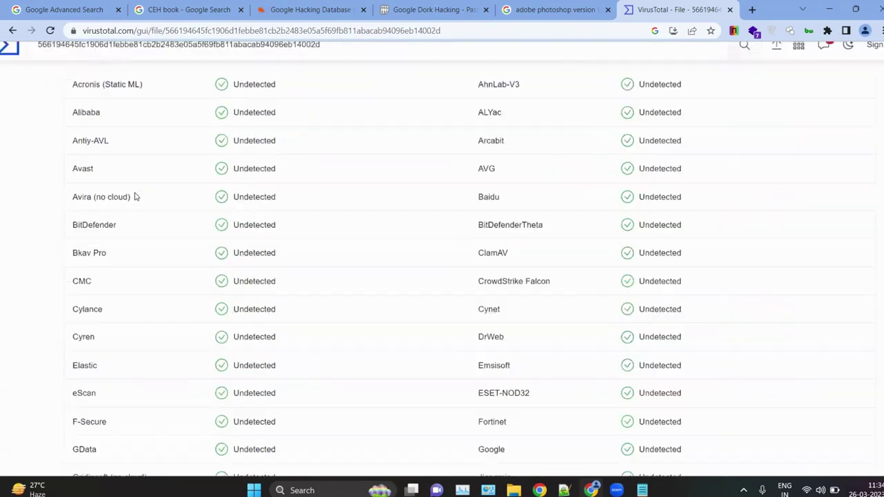
{"action": "scroll", "coordinate": [194, 258], "scroll_direction": "down", "scroll_amount": 3}
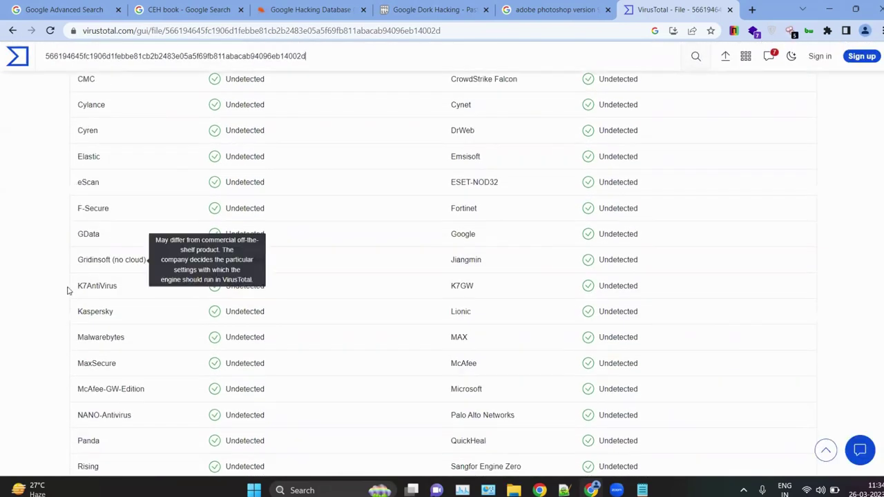
{"action": "scroll", "coordinate": [133, 302], "scroll_direction": "down", "scroll_amount": 1}
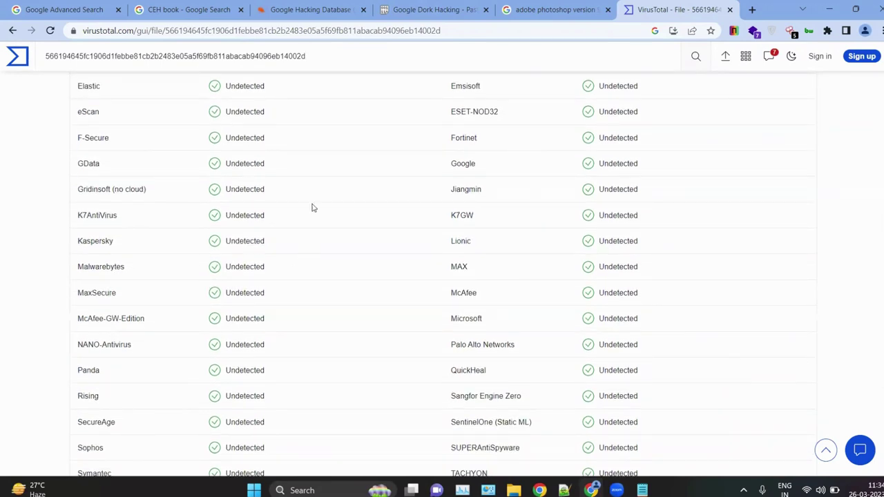
{"action": "scroll", "coordinate": [306, 205], "scroll_direction": "up", "scroll_amount": 7}
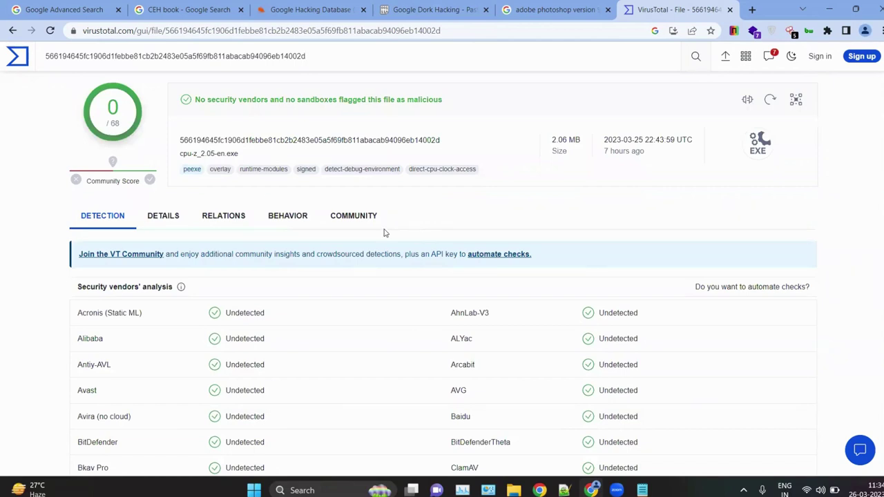
Step: View the file's Details, then its Relations with 3 contacted domains and dropped files
{"action": "left_click", "coordinate": [160, 216]}
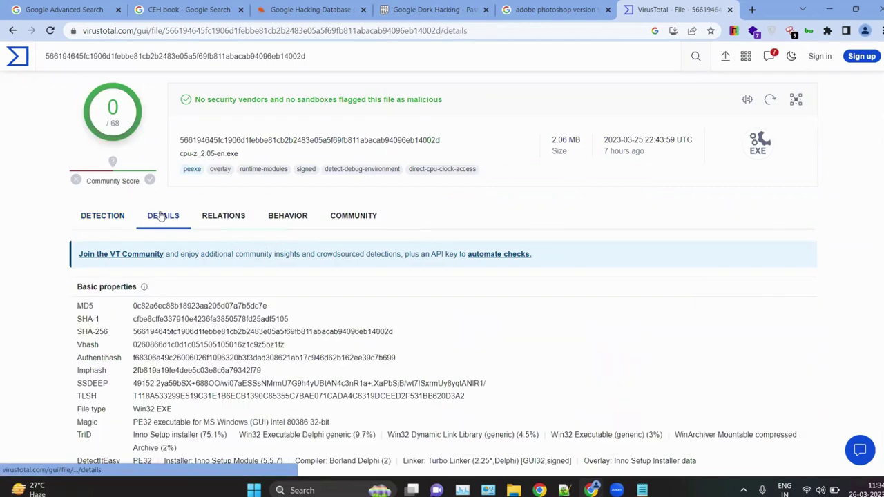
{"action": "left_click", "coordinate": [218, 217]}
{"action": "scroll", "coordinate": [287, 317], "scroll_direction": "down", "scroll_amount": 10}
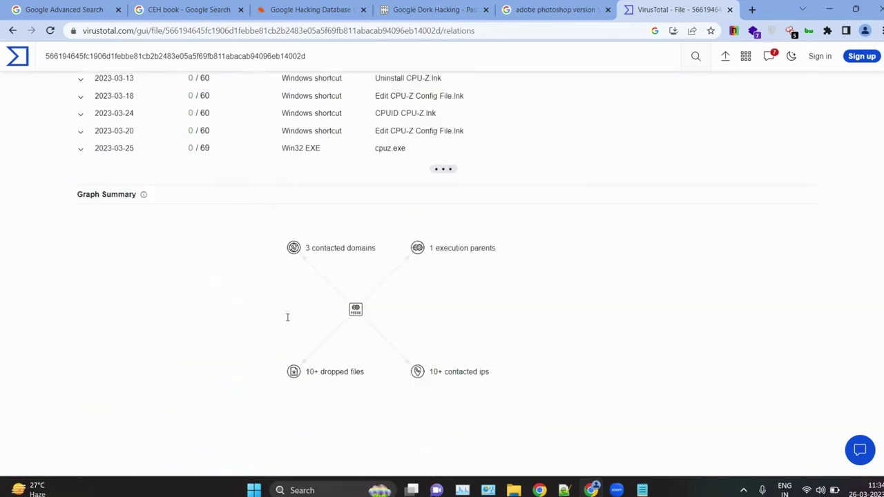
{"action": "scroll", "coordinate": [287, 317], "scroll_direction": "up", "scroll_amount": 10}
Step: Return to the 'adobe photoshop version 94 fbr' results, scrolled to the top, and select 'photoshop' in the query
{"action": "left_click", "coordinate": [556, 10]}
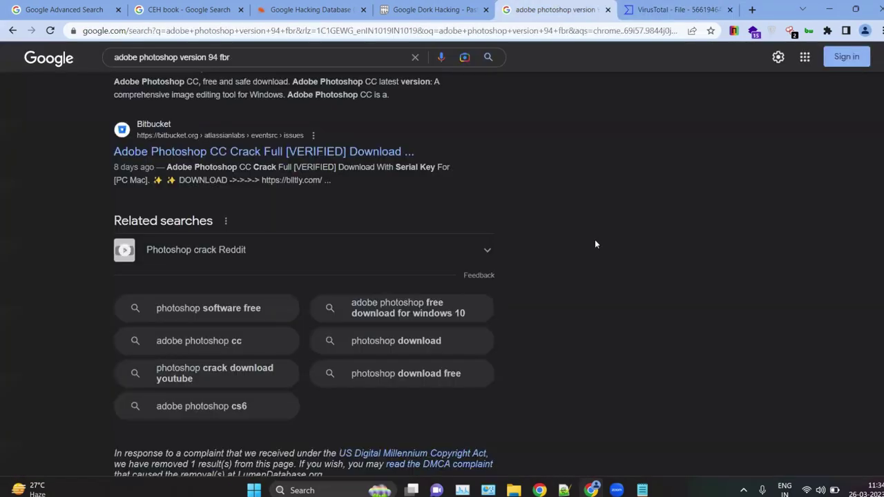
{"action": "scroll", "coordinate": [596, 243], "scroll_direction": "up", "scroll_amount": 8}
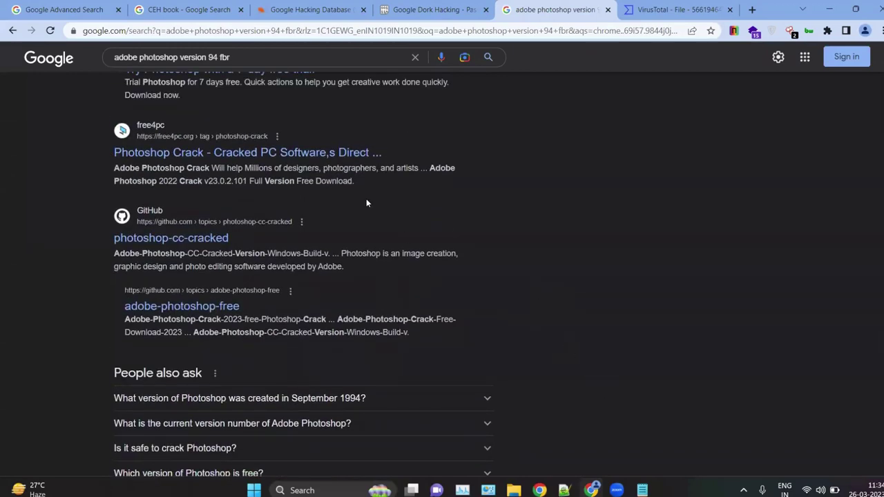
{"action": "scroll", "coordinate": [367, 203], "scroll_direction": "up", "scroll_amount": 5}
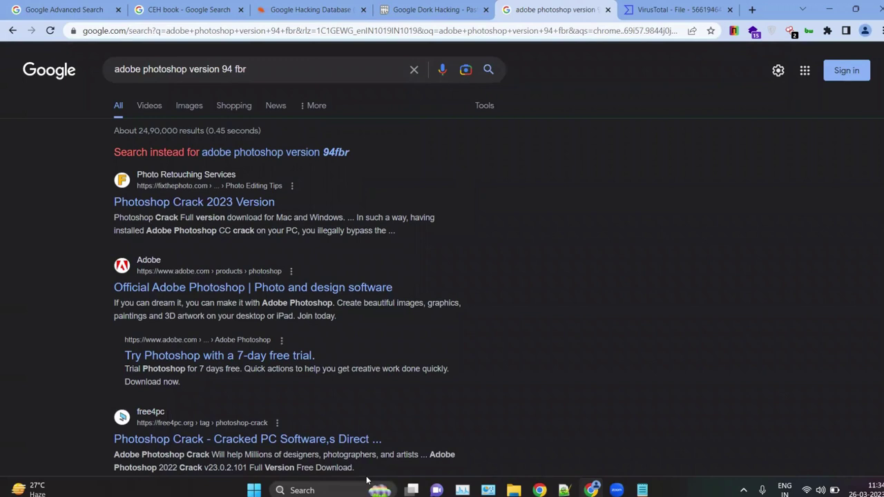
{"action": "double_click", "coordinate": [153, 68]}
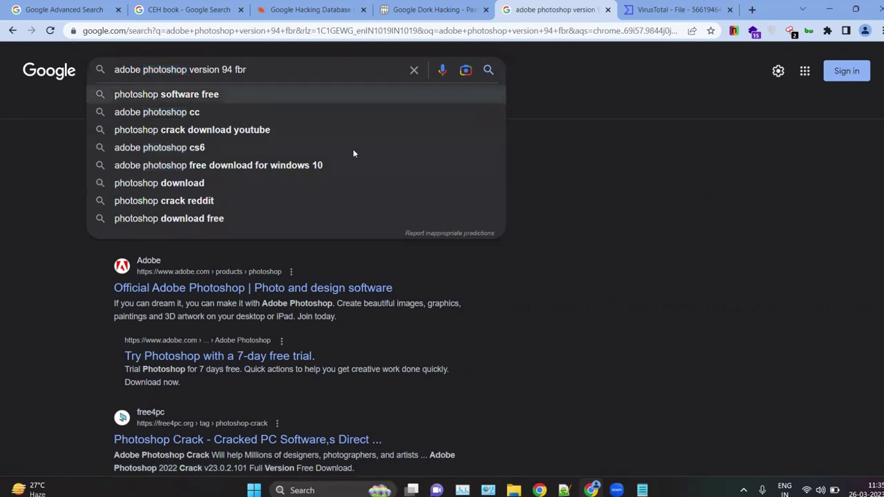
{"action": "left_click", "coordinate": [582, 223]}
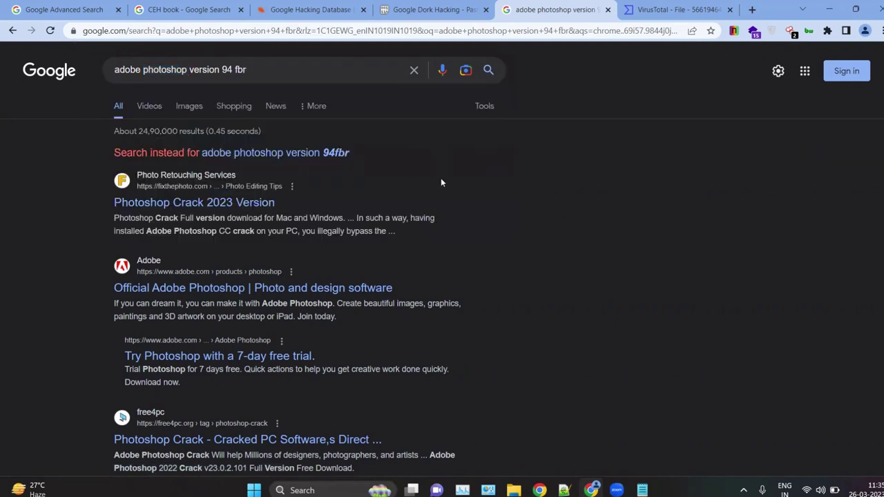
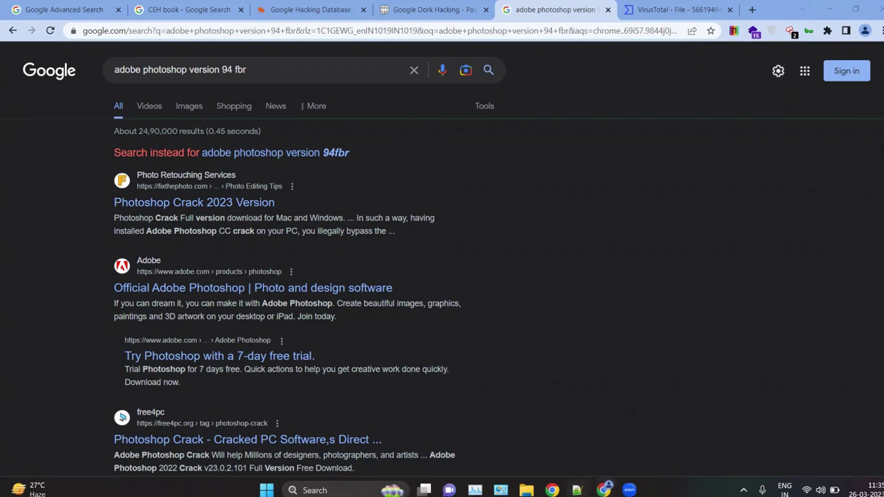
Step: Switch to the ceh_labs_part_1.txt notes in Notepad++ and scroll up
{"action": "left_click", "coordinate": [578, 490]}
{"action": "scroll", "coordinate": [375, 164], "scroll_direction": "up", "scroll_amount": 2}
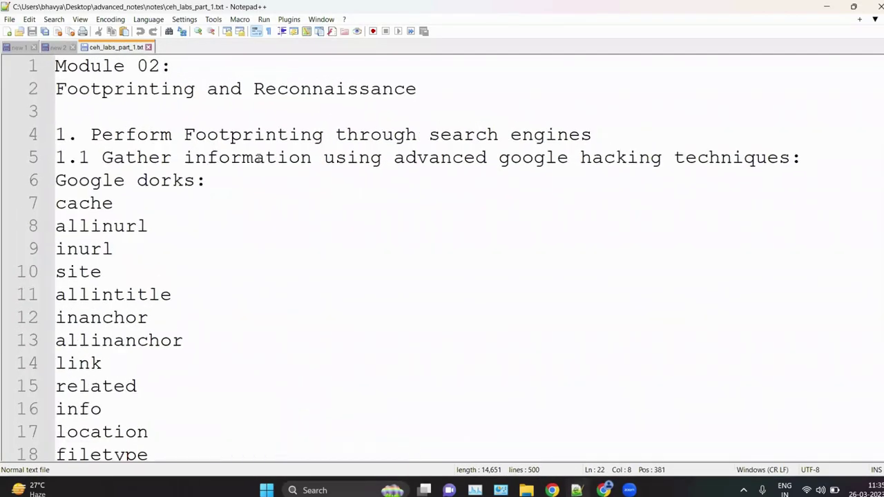
Step: Highlight the allinanchor, filetype and location dorks in the notes
{"action": "scroll", "coordinate": [258, 158], "scroll_direction": "up", "scroll_amount": 2}
{"action": "scroll", "coordinate": [224, 222], "scroll_direction": "up", "scroll_amount": 2}
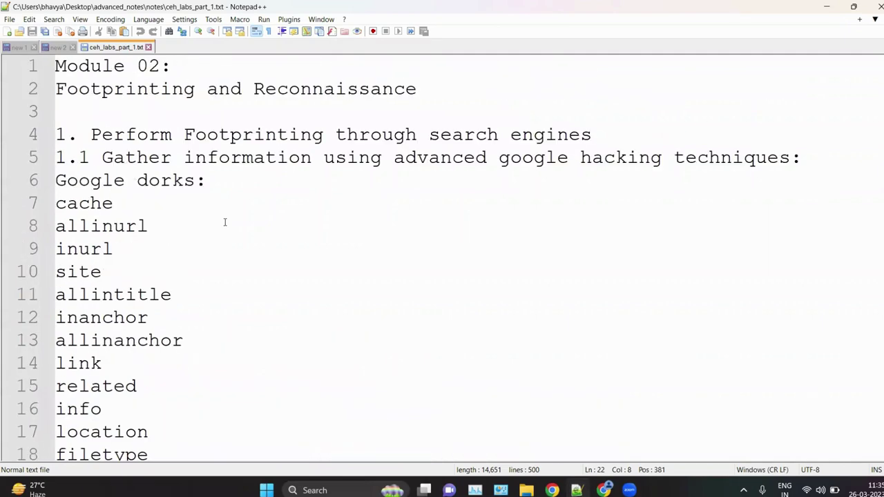
{"action": "left_click", "coordinate": [196, 329]}
{"action": "scroll", "coordinate": [195, 329], "scroll_direction": "down", "scroll_amount": 1}
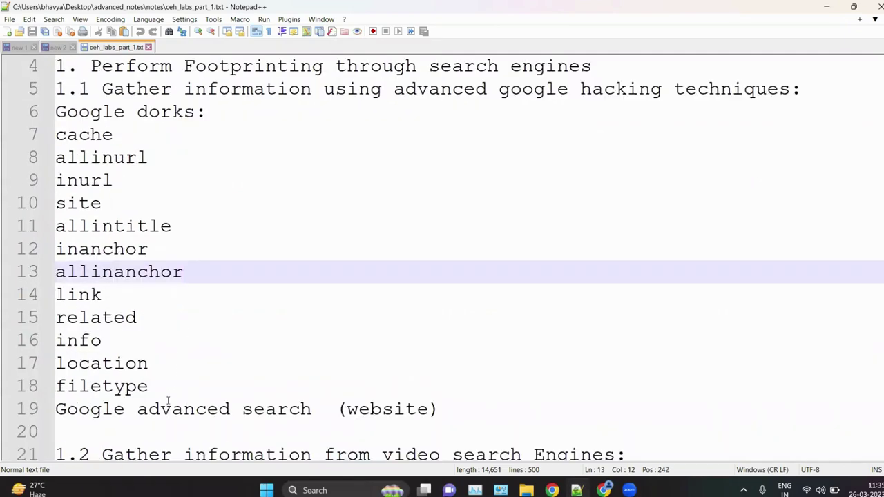
{"action": "left_click_drag", "start_coordinate": [171, 409], "coordinate": [55, 134]}
{"action": "left_click", "coordinate": [210, 384]}
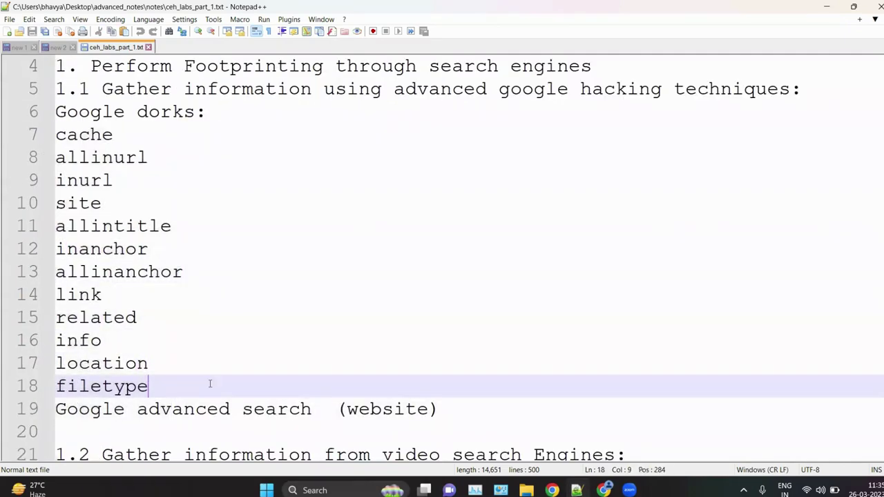
{"action": "left_click_drag", "start_coordinate": [146, 390], "coordinate": [53, 389]}
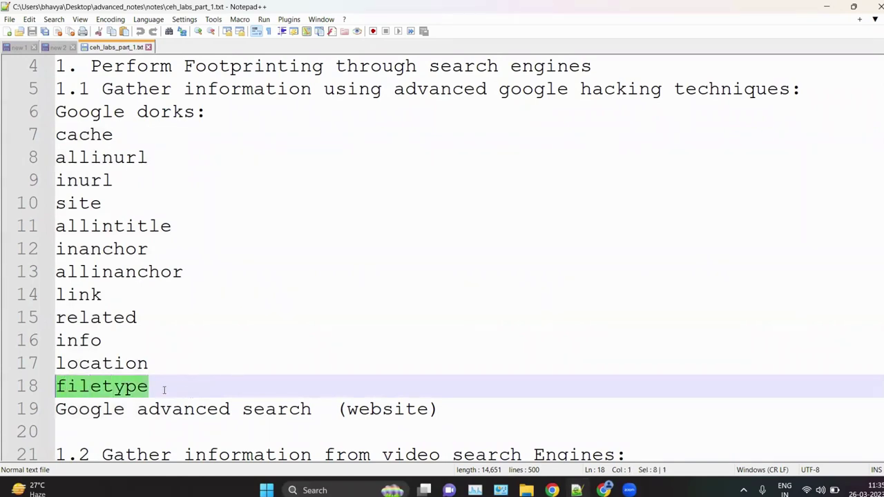
{"action": "left_click", "coordinate": [164, 390]}
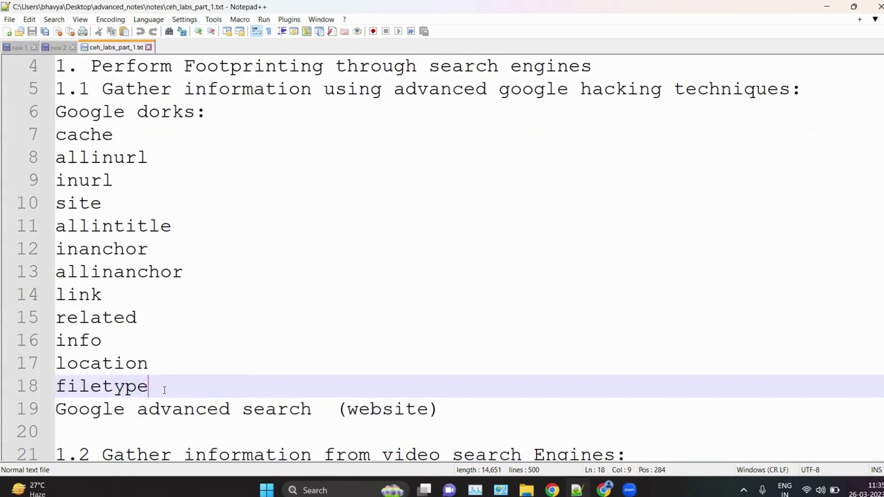
{"action": "left_click_drag", "start_coordinate": [158, 379], "coordinate": [55, 387]}
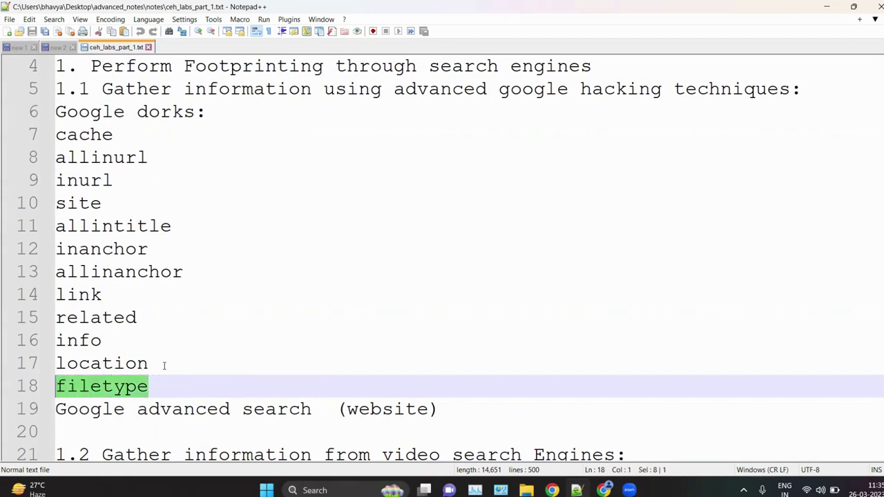
{"action": "left_click_drag", "start_coordinate": [163, 365], "coordinate": [53, 367]}
{"action": "left_click", "coordinate": [185, 369]}
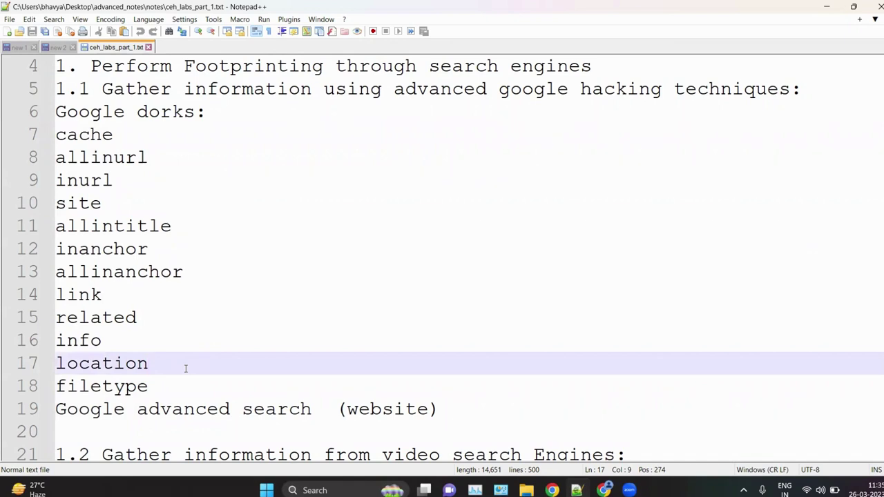
Step: Highlight the info, related, link, inanchor and allinanchor dorks in turn
{"action": "left_click_drag", "start_coordinate": [134, 341], "coordinate": [54, 340]}
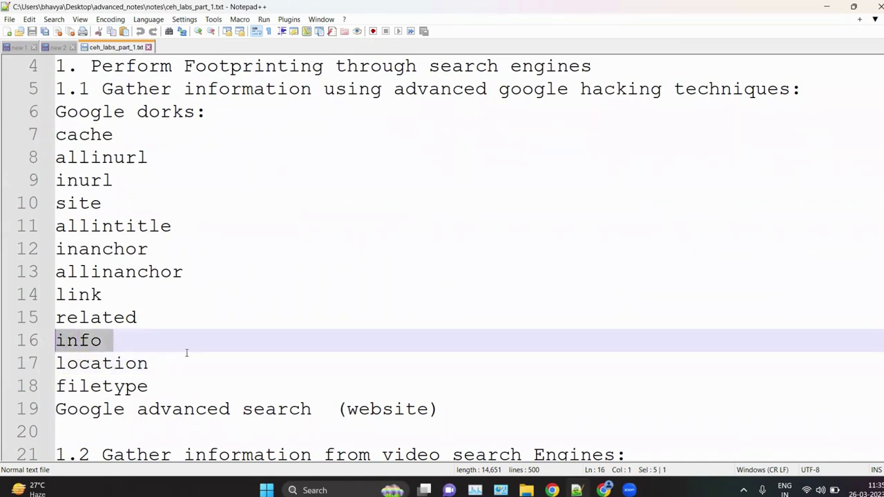
{"action": "left_click", "coordinate": [186, 353]}
{"action": "left_click", "coordinate": [126, 339]}
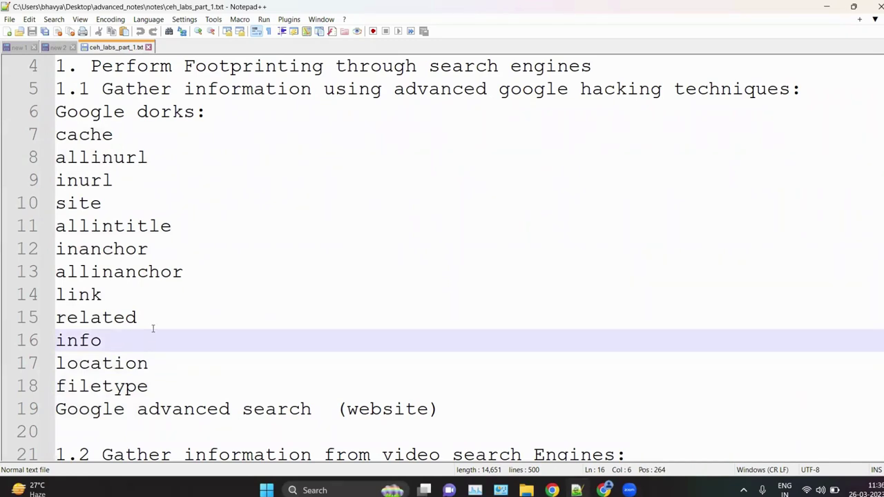
{"action": "left_click_drag", "start_coordinate": [148, 322], "coordinate": [60, 325]}
{"action": "left_click", "coordinate": [195, 312]}
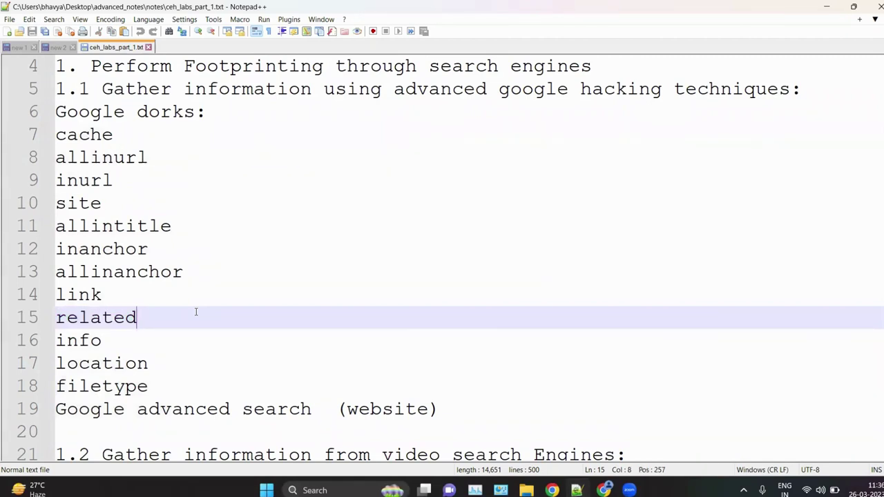
{"action": "left_click", "coordinate": [132, 296]}
{"action": "left_click_drag", "start_coordinate": [132, 295], "coordinate": [55, 296]}
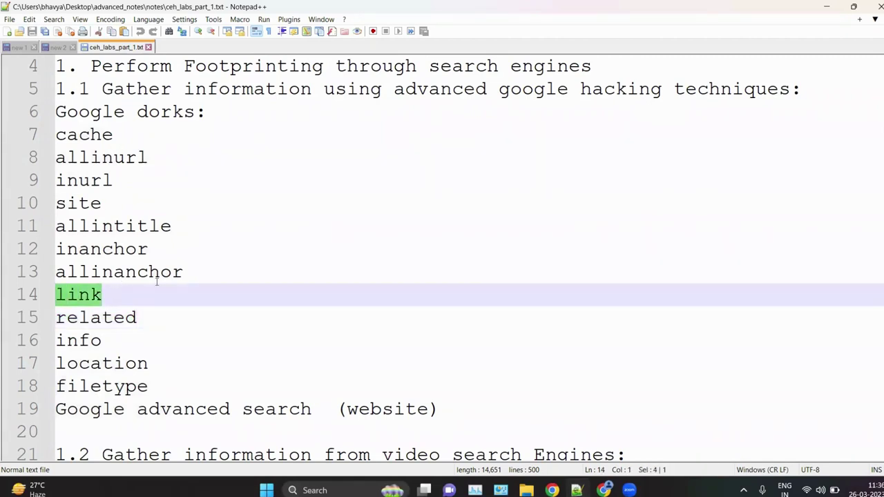
{"action": "left_click", "coordinate": [157, 276]}
{"action": "left_click_drag", "start_coordinate": [203, 272], "coordinate": [43, 257]}
Step: Append an empty <a> </a> tag pair after inanchor on line 12, then return to Chrome
{"action": "left_click", "coordinate": [284, 254]}
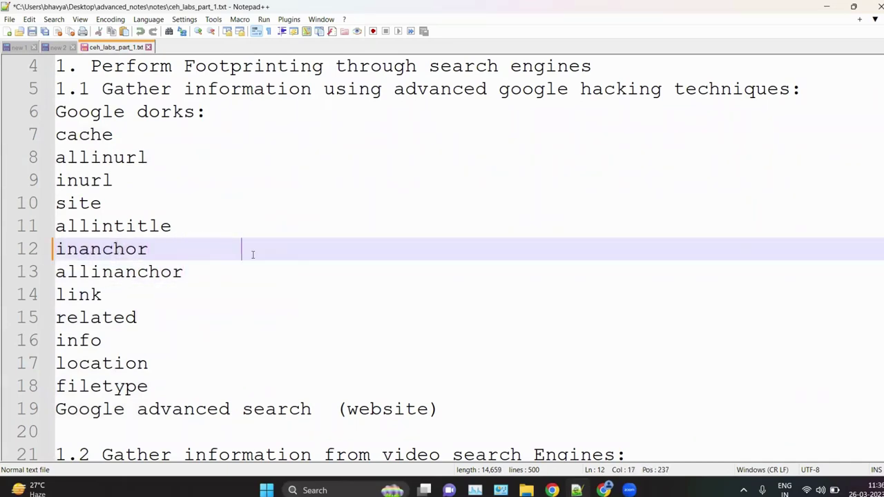
{"action": "type", "text": "<a>,"}
{"action": "key", "text": "BackSpace"}
{"action": "type", "text": "</a>"}
{"action": "left_click", "coordinate": [281, 249]}
{"action": "key", "text": "alt+Tab"}
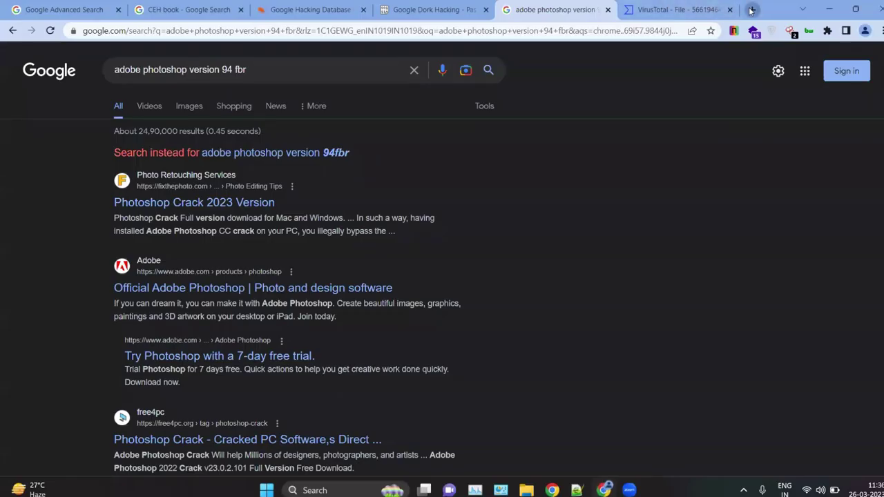
Step: Open jntechnetworks.com in a new tab from the 'jnte' suggestion
{"action": "left_click", "coordinate": [751, 10]}
{"action": "type", "text": "jnte"}
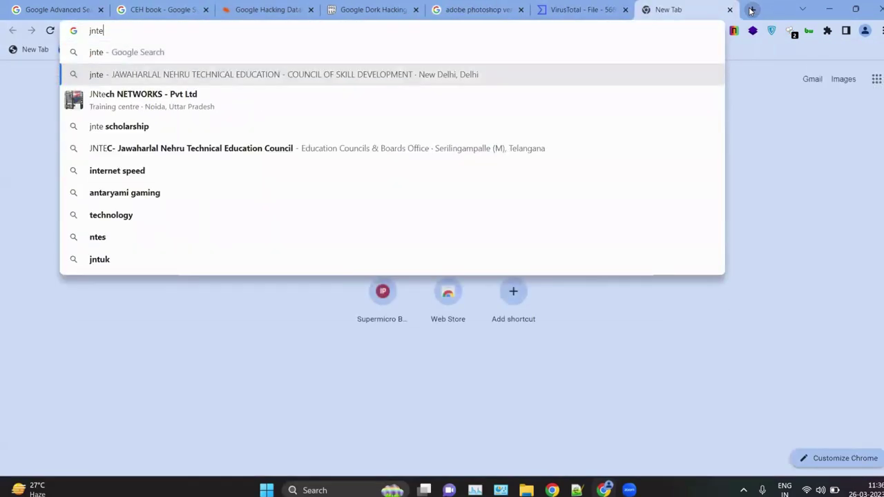
{"action": "key", "text": "Down"}
{"action": "key", "text": "Down"}
{"action": "key", "text": "Return"}
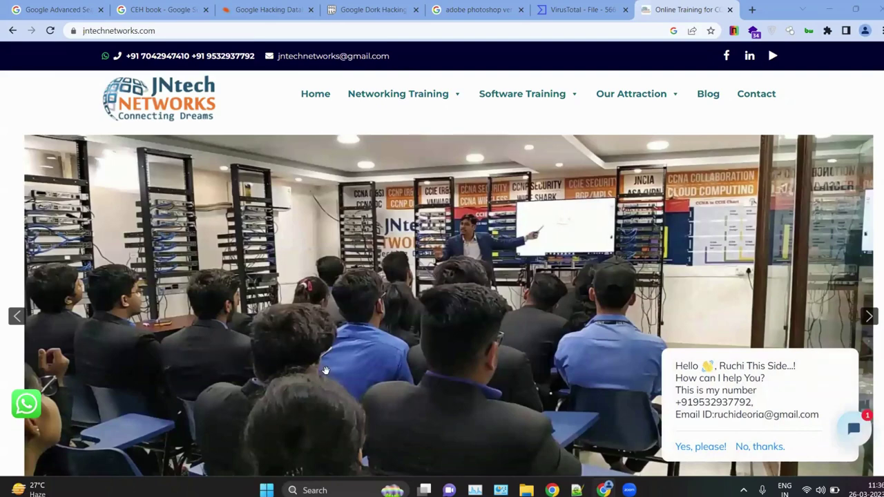
Step: Scroll through the JNtech Networks site to the footer, then minimize Chrome
{"action": "scroll", "coordinate": [381, 343], "scroll_direction": "down", "scroll_amount": 10}
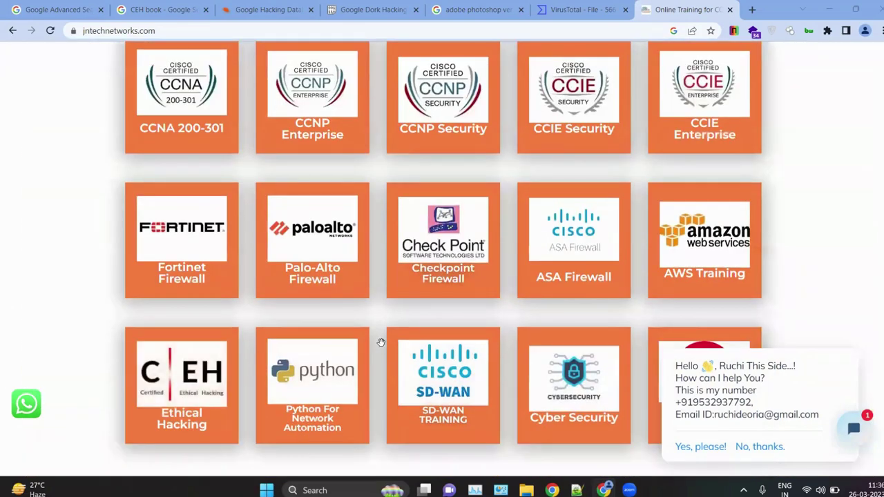
{"action": "scroll", "coordinate": [381, 343], "scroll_direction": "down", "scroll_amount": 5}
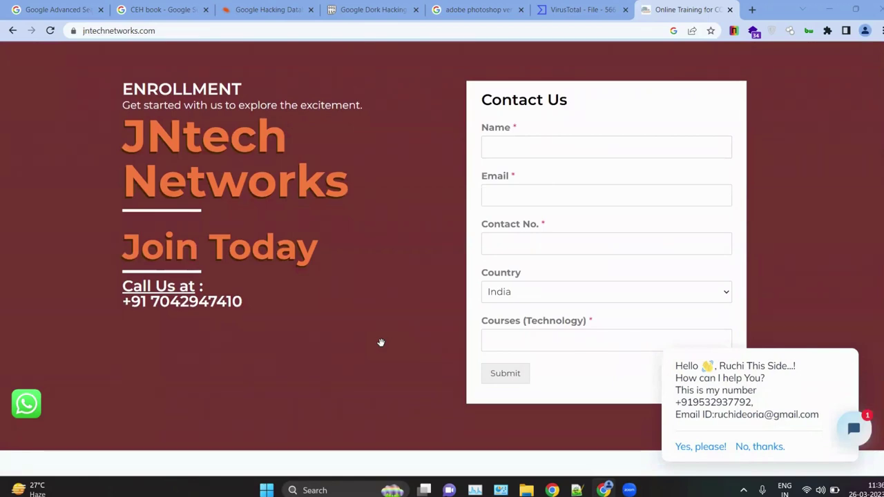
{"action": "scroll", "coordinate": [381, 343], "scroll_direction": "down", "scroll_amount": 7}
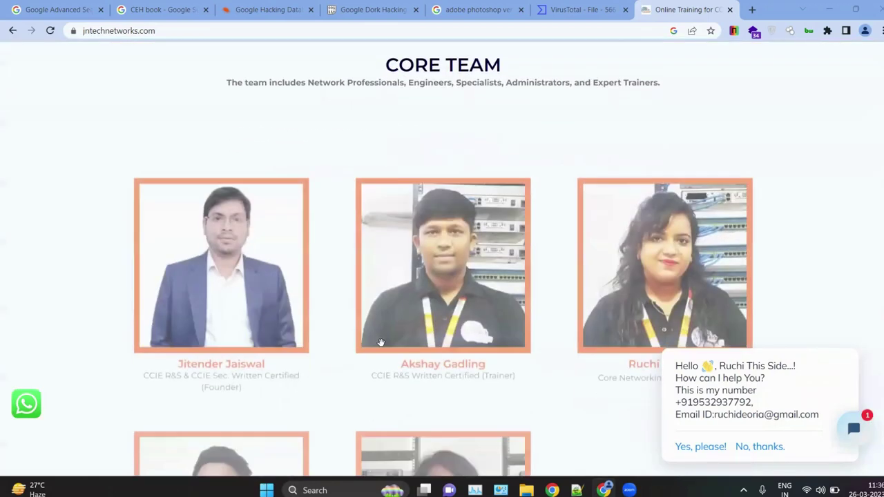
{"action": "scroll", "coordinate": [430, 338], "scroll_direction": "up", "scroll_amount": 3}
{"action": "scroll", "coordinate": [429, 338], "scroll_direction": "up", "scroll_amount": 10}
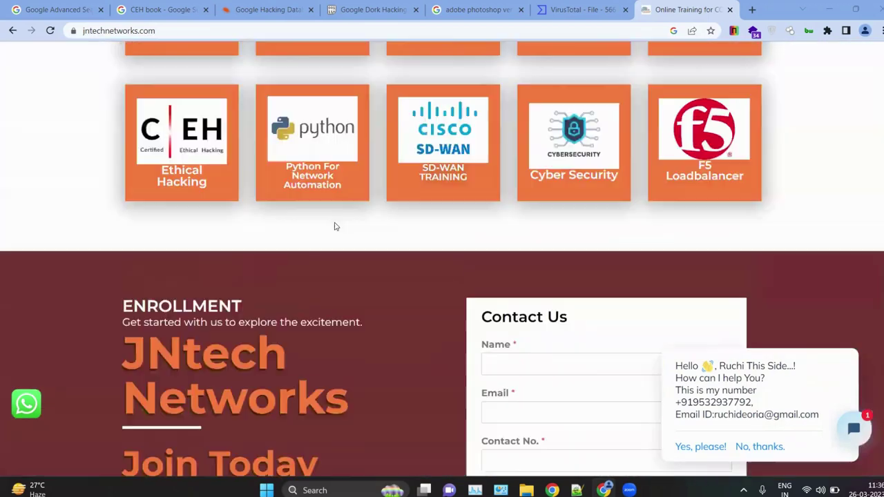
{"action": "scroll", "coordinate": [334, 227], "scroll_direction": "up", "scroll_amount": 5}
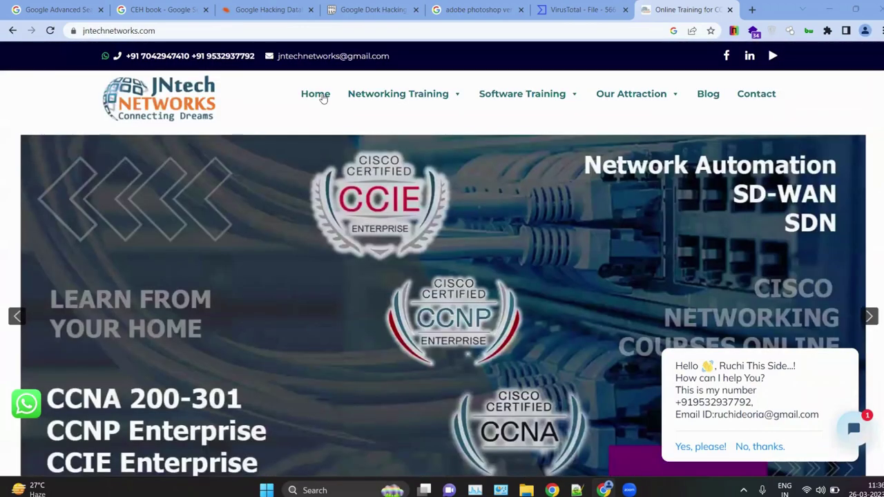
{"action": "mouse_move", "coordinate": [398, 94]}
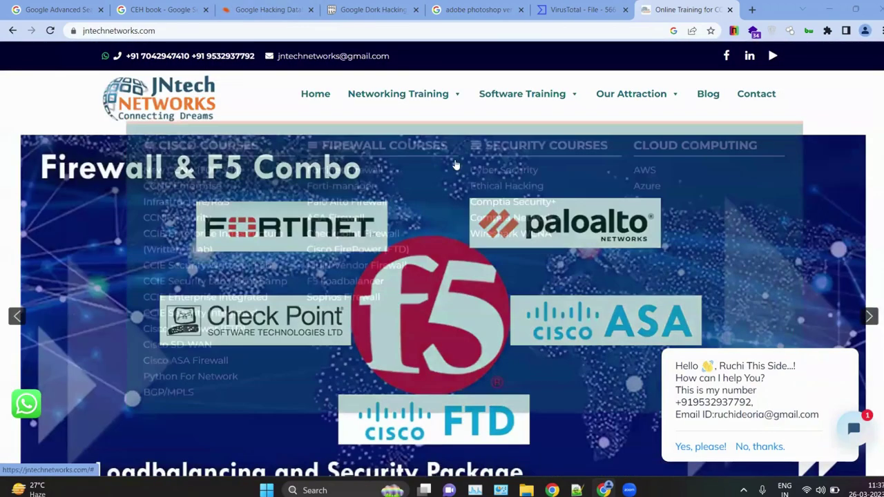
{"action": "scroll", "coordinate": [460, 159], "scroll_direction": "down", "scroll_amount": 15}
{"action": "scroll", "coordinate": [460, 159], "scroll_direction": "down", "scroll_amount": 15}
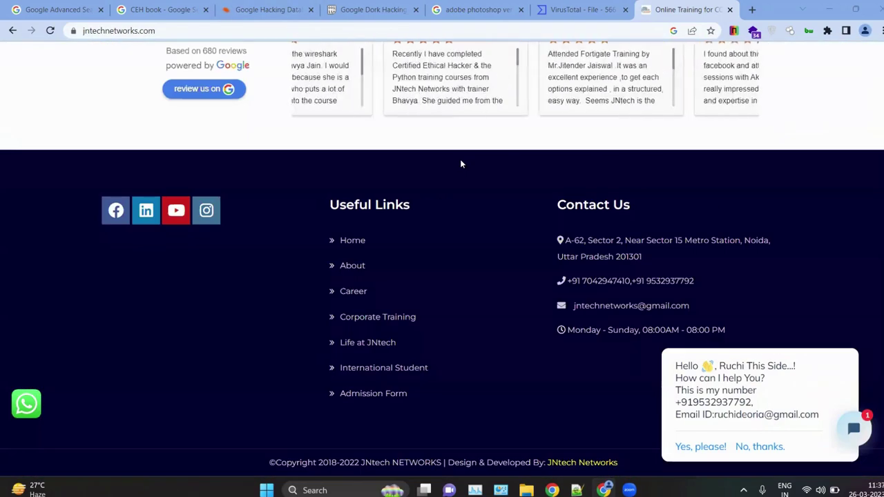
{"action": "scroll", "coordinate": [154, 206], "scroll_direction": "up", "scroll_amount": 4, "text": "ctrl"}
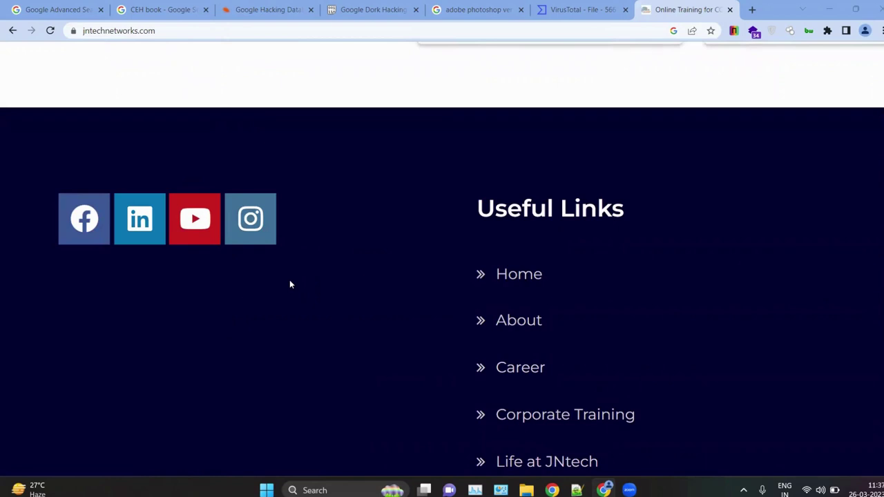
{"action": "left_click", "coordinate": [828, 9]}
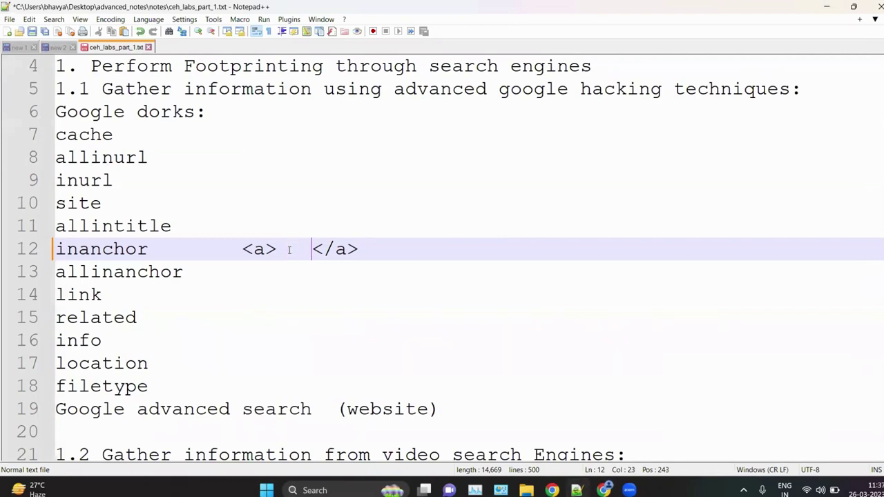
Step: Turn the tag pair on line 12 into <a href=""></a>
{"action": "key", "text": "Delete"}
{"action": "key", "text": "Delete"}
{"action": "key", "text": "BackSpace"}
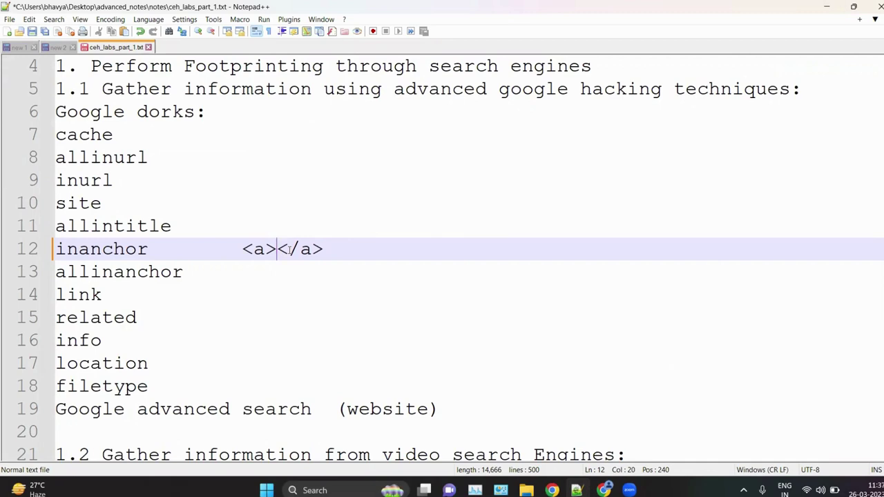
{"action": "key", "text": "Left"}
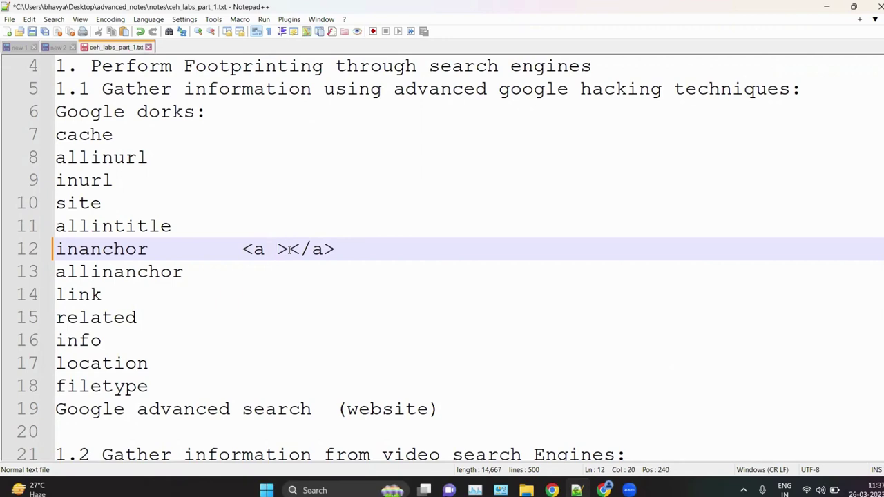
{"action": "type", "text": "href"}
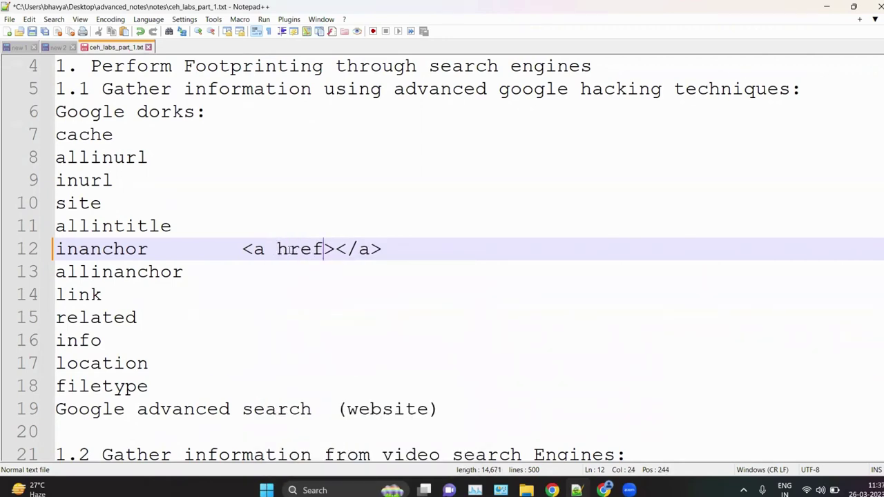
{"action": "type", "text": "=\""}
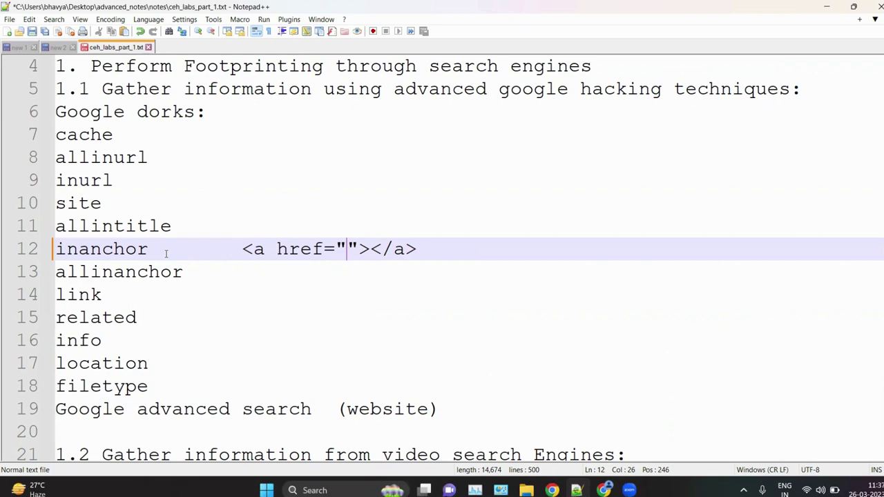
Step: Add the example inanchor:youtube after the anchor tag on line 12
{"action": "left_click", "coordinate": [438, 253]}
{"action": "type", "text": "in"}
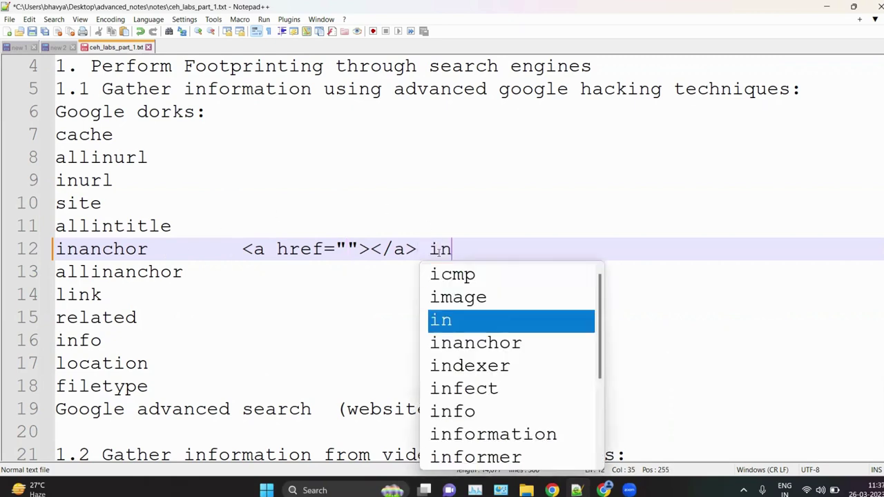
{"action": "type", "text": "an"}
{"action": "key", "text": "Return"}
{"action": "type", "text": ":v"}
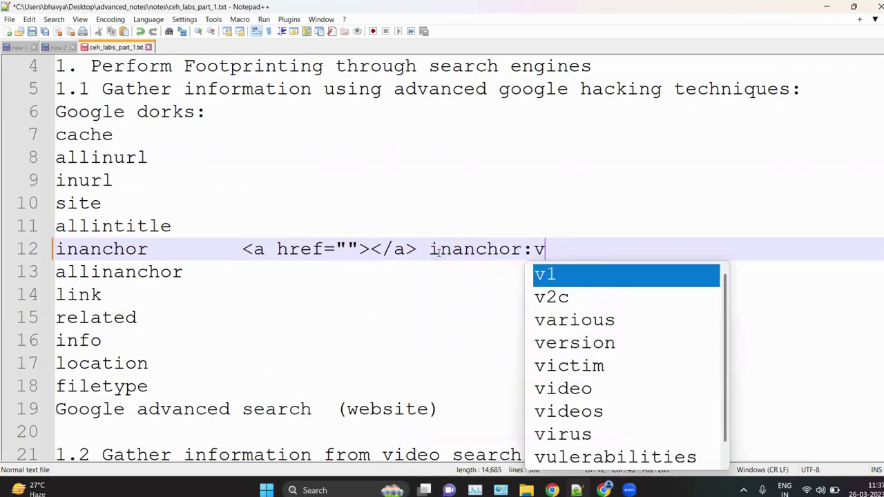
{"action": "key", "text": "BackSpace"}
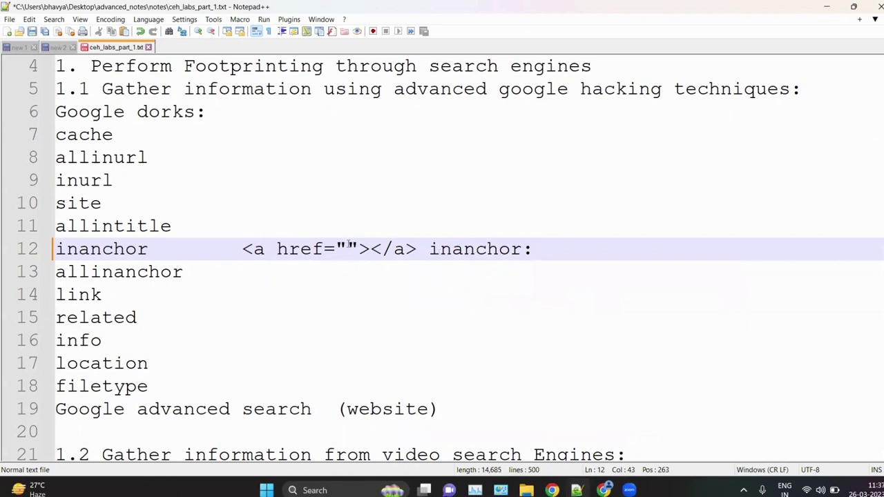
{"action": "type", "text": "youtube"}
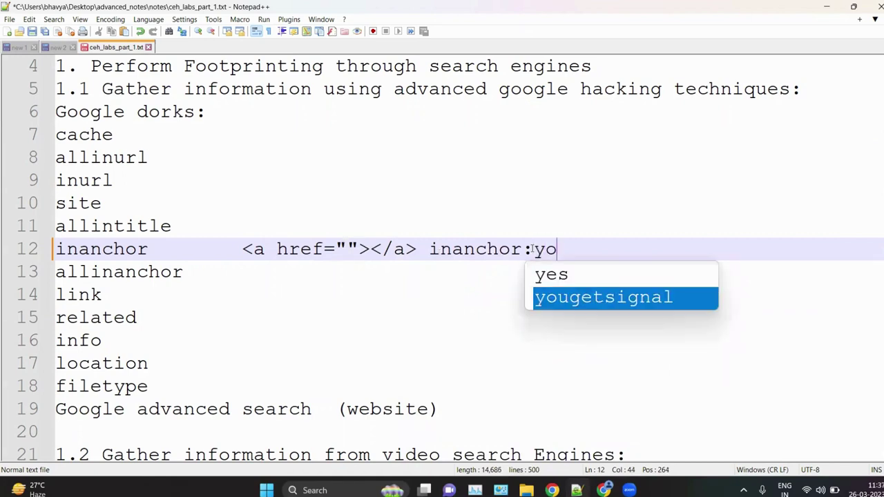
{"action": "left_click", "coordinate": [429, 248]}
{"action": "key", "text": "Return"}
{"action": "key", "text": "BackSpace"}
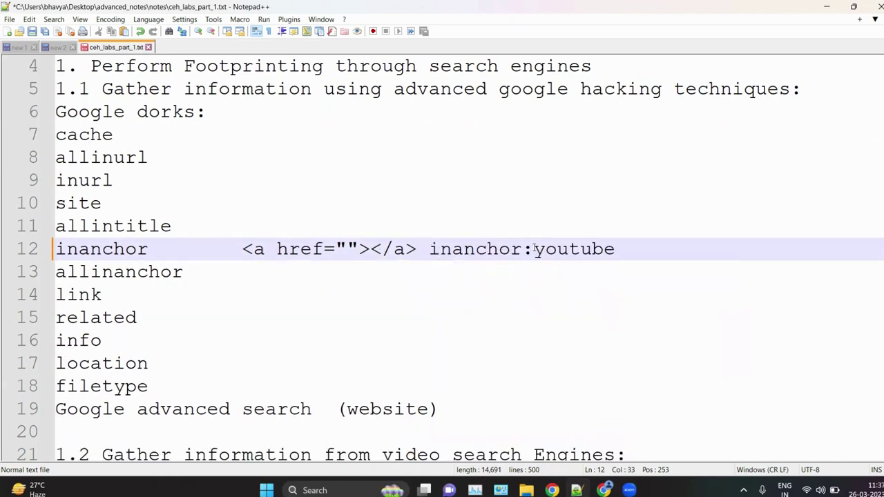
{"action": "left_click_drag", "start_coordinate": [533, 246], "coordinate": [616, 246]}
Step: Highlight allinanchor and allintitle, then delete the anchor and inanchor:youtube example
{"action": "left_click", "coordinate": [343, 246]}
{"action": "left_click_drag", "start_coordinate": [191, 271], "coordinate": [46, 270]}
{"action": "left_click", "coordinate": [298, 260]}
{"action": "left_click_drag", "start_coordinate": [181, 226], "coordinate": [53, 227]}
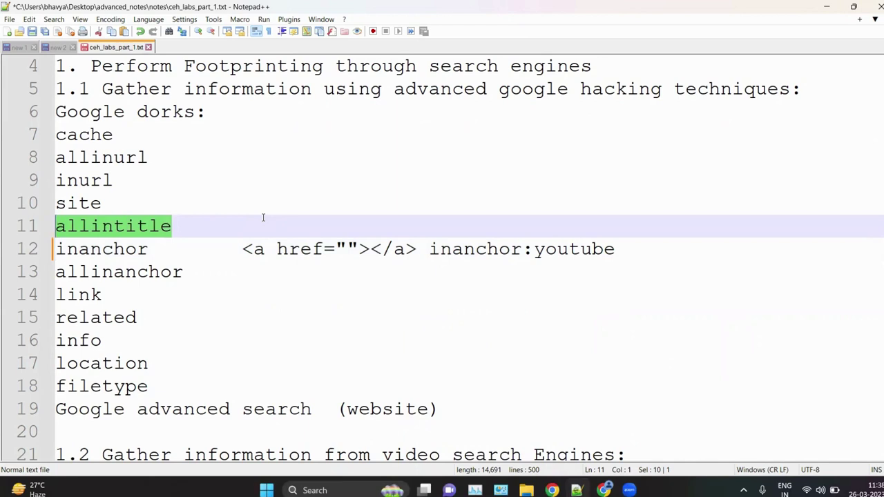
{"action": "left_click", "coordinate": [300, 276]}
{"action": "left_click", "coordinate": [192, 219]}
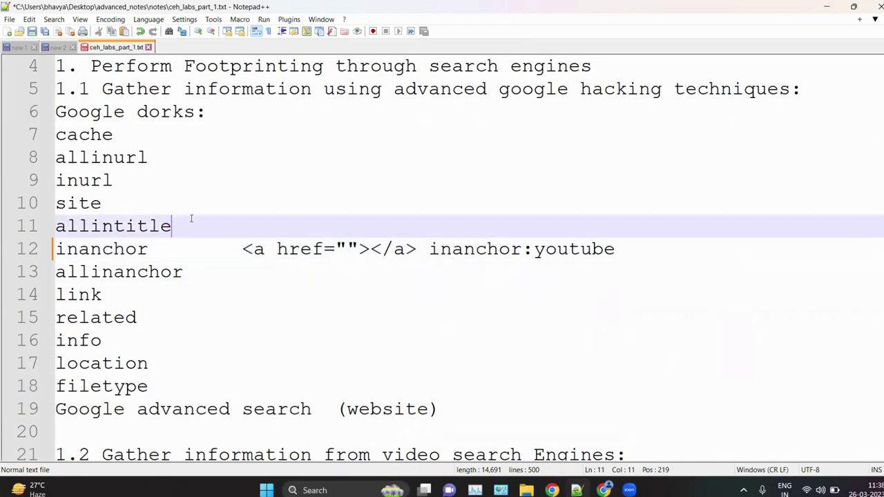
{"action": "left_click_drag", "start_coordinate": [241, 249], "coordinate": [645, 249]}
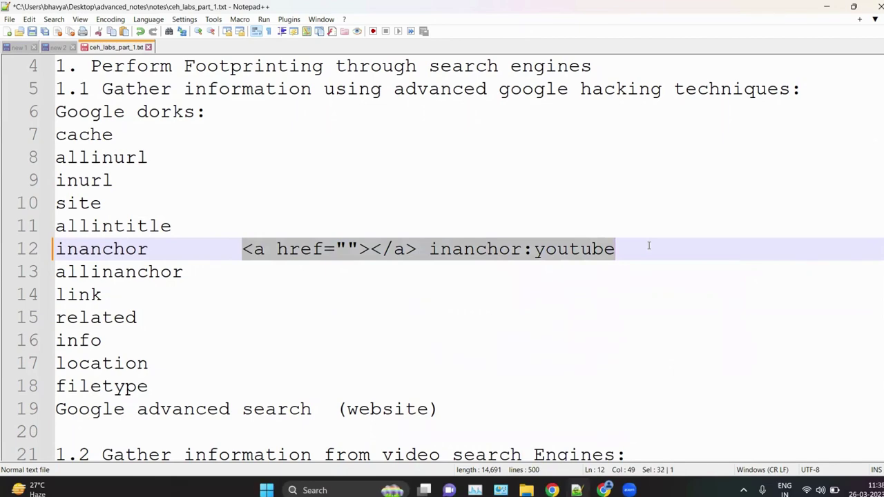
{"action": "key", "text": "BackSpace"}
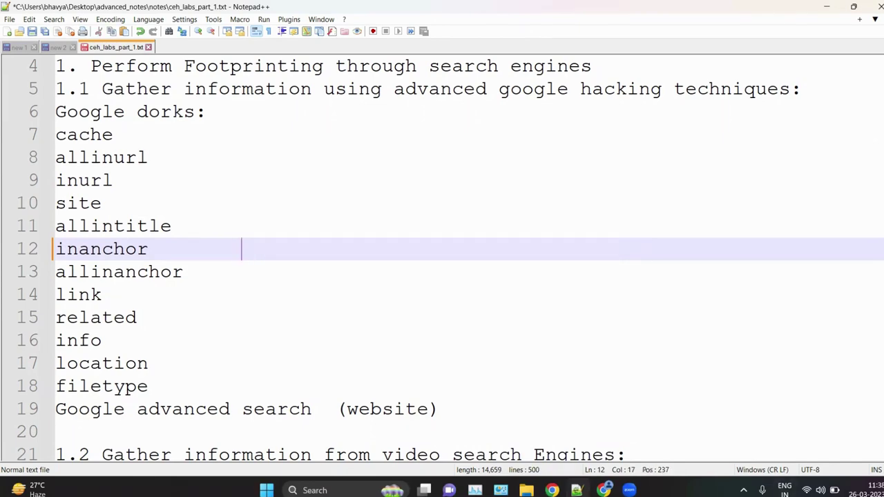
{"action": "key", "text": "alt+Tab"}
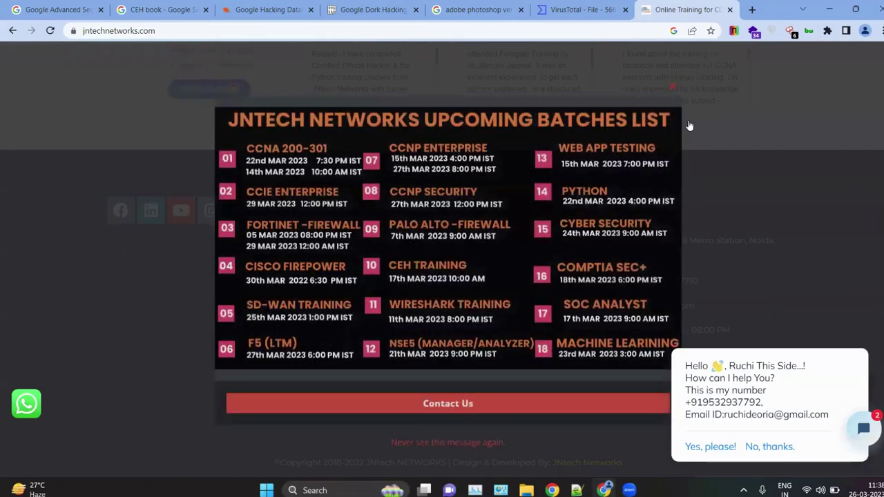
Step: View jntechnetworks.com's page source zoomed in and highlight its <title> line
{"action": "right_click", "coordinate": [689, 126]}
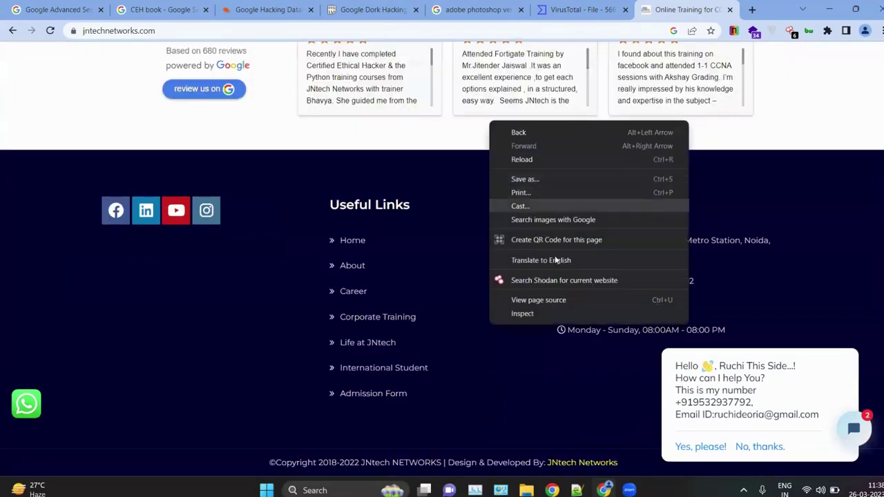
{"action": "left_click", "coordinate": [539, 301]}
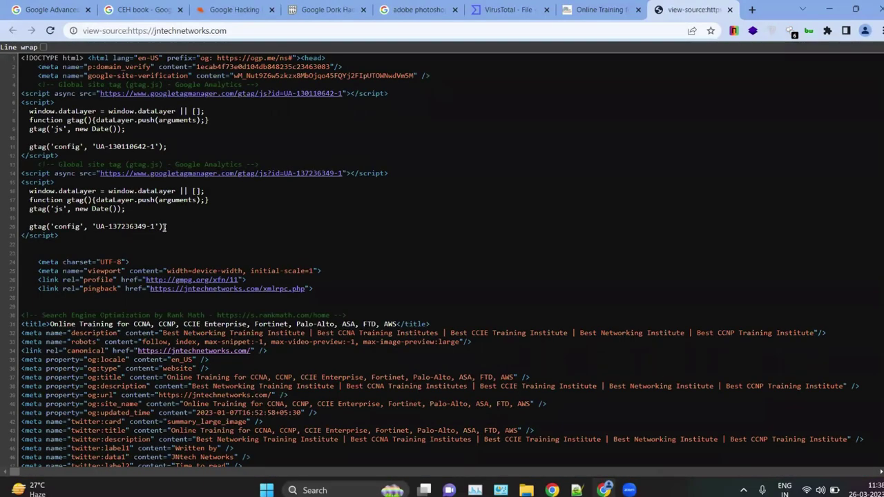
{"action": "key", "text": "ctrl+plus"}
{"action": "key", "text": "ctrl+plus"}
{"action": "key", "text": "ctrl+plus"}
{"action": "key", "text": "ctrl+plus"}
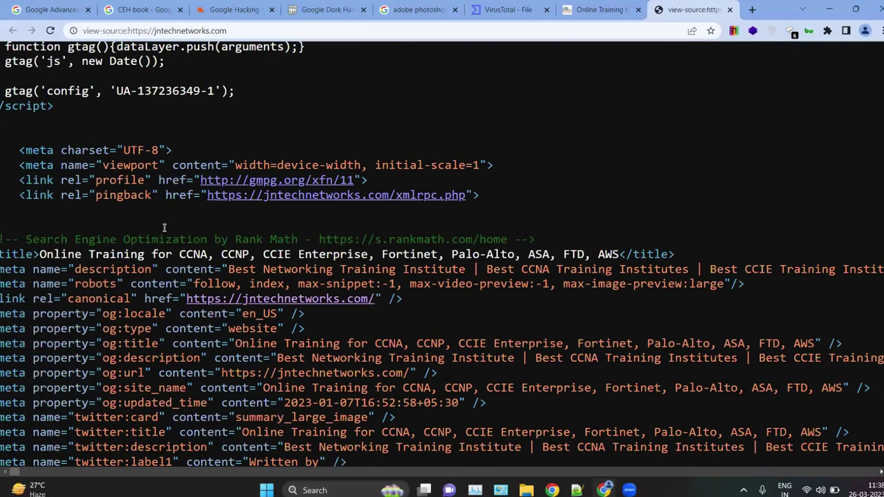
{"action": "key", "text": "ctrl+plus"}
{"action": "key", "text": "ctrl+plus"}
{"action": "key", "text": "ctrl+plus"}
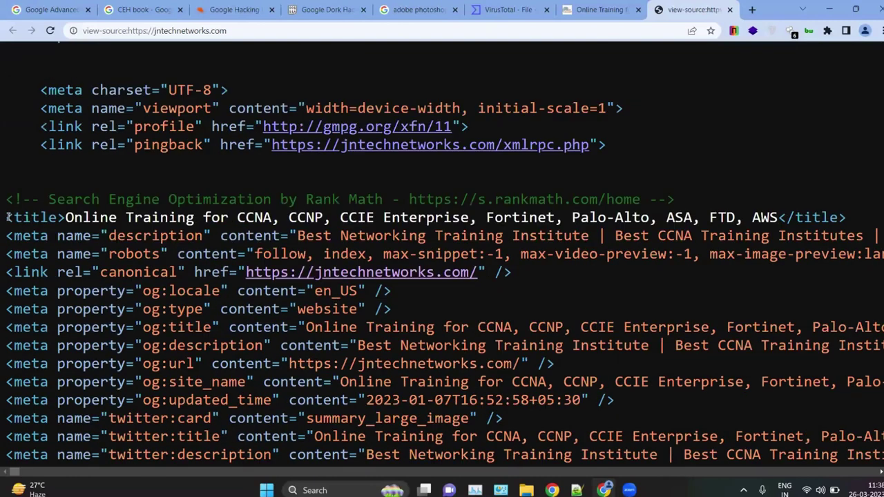
{"action": "left_click_drag", "start_coordinate": [7, 217], "coordinate": [798, 213]}
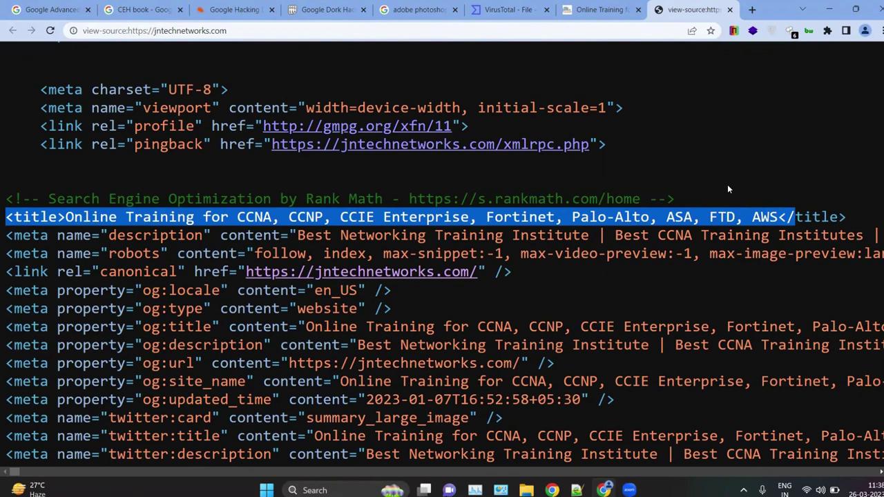
{"action": "left_click", "coordinate": [270, 290]}
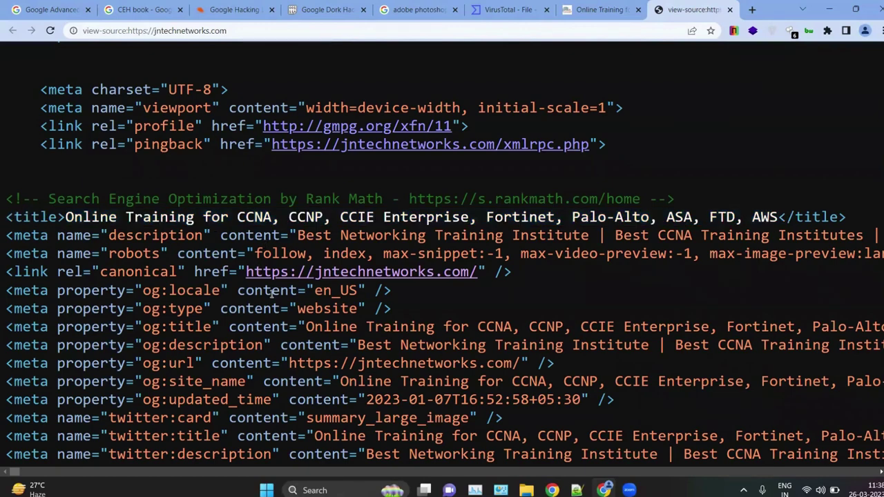
{"action": "key", "text": "ctrl+minus"}
{"action": "key", "text": "ctrl+minus"}
{"action": "key", "text": "ctrl+minus"}
{"action": "key", "text": "ctrl+minus"}
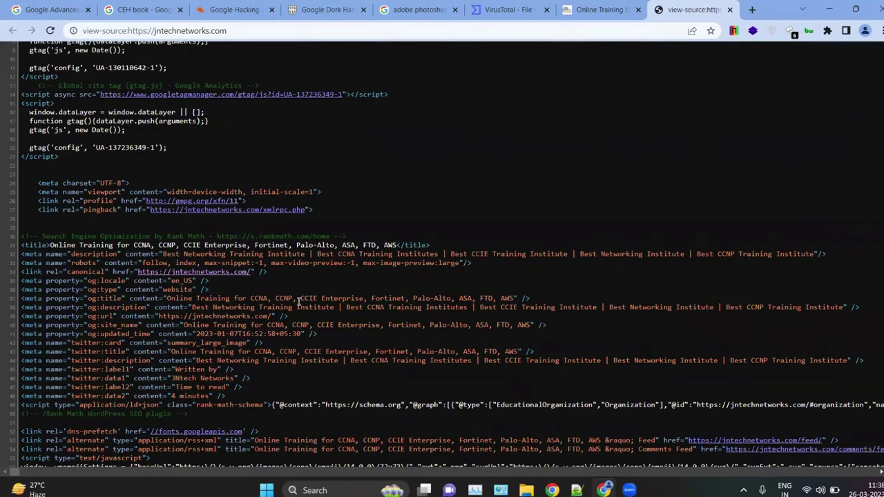
{"action": "scroll", "coordinate": [165, 310], "scroll_direction": "up", "scroll_amount": 2}
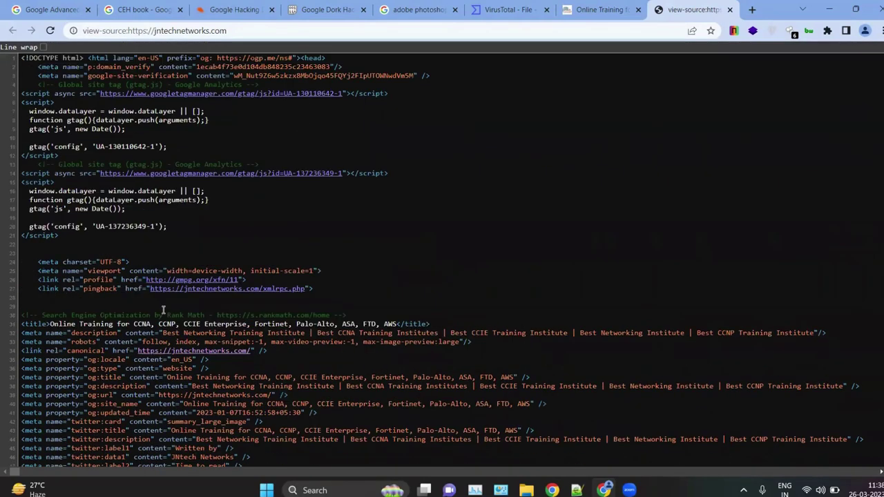
{"action": "scroll", "coordinate": [259, 350], "scroll_direction": "down", "scroll_amount": 2}
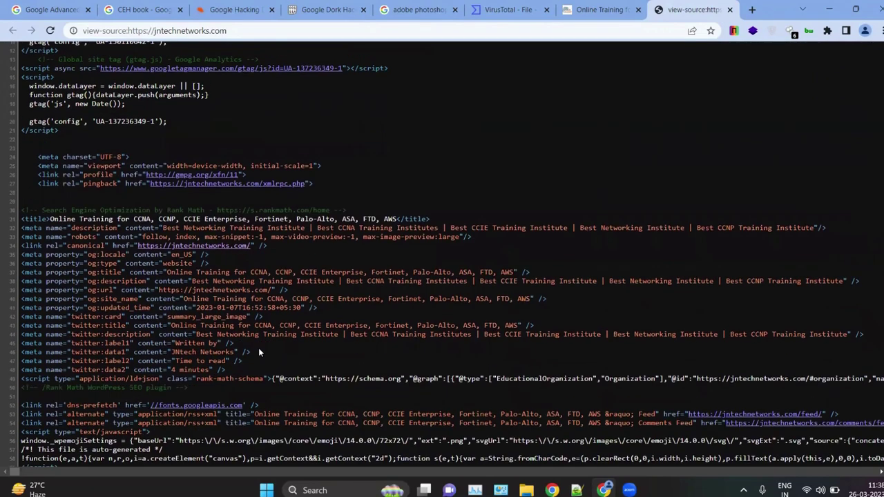
{"action": "key", "text": "ctrl+plus"}
{"action": "key", "text": "ctrl+plus"}
{"action": "key", "text": "ctrl+plus"}
{"action": "key", "text": "ctrl+plus"}
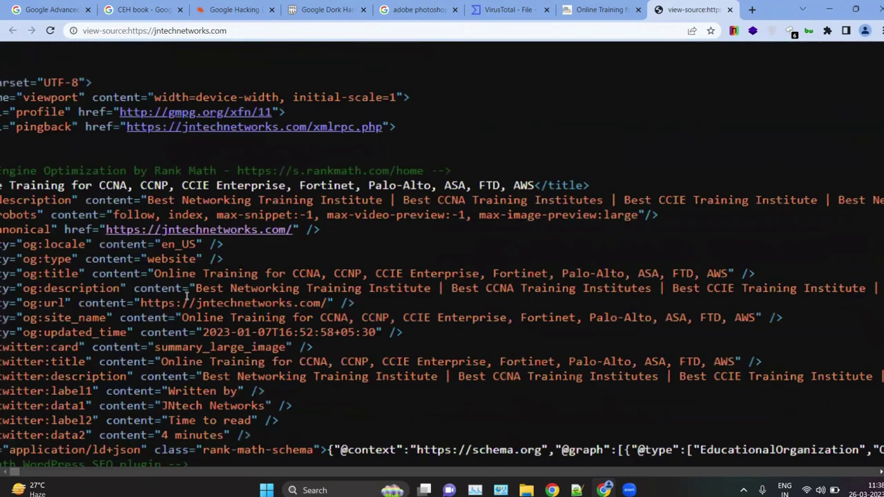
{"action": "left_click_drag", "start_coordinate": [133, 218], "coordinate": [410, 204]}
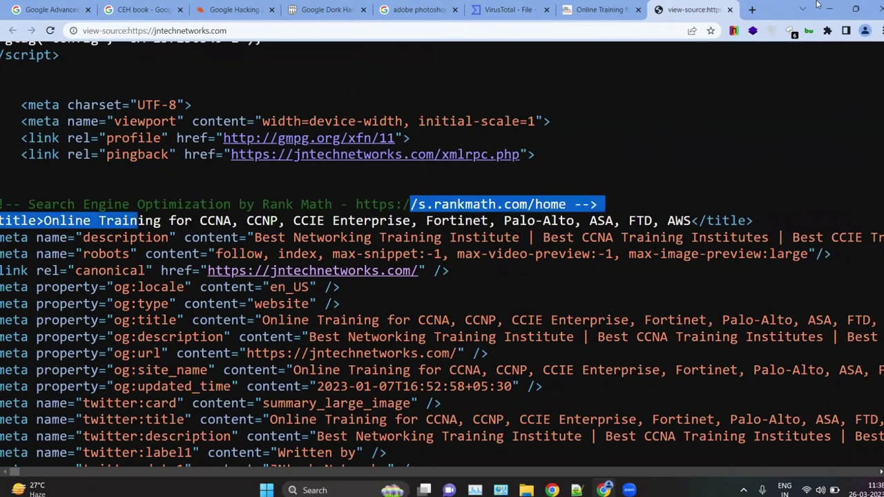
{"action": "left_click", "coordinate": [830, 8]}
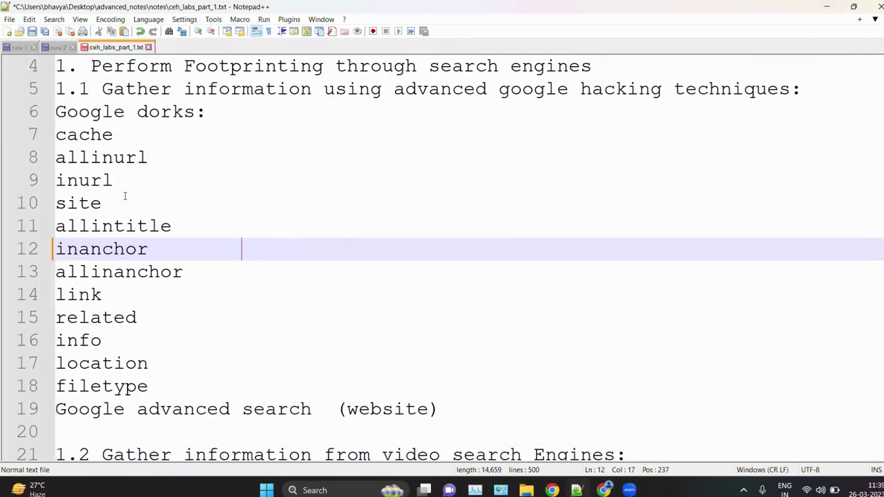
Step: Add an intitle line below site with the example intitle:hacking, and select the example
{"action": "left_click", "coordinate": [124, 196]}
{"action": "key", "text": "Return"}
{"action": "type", "text": "int"}
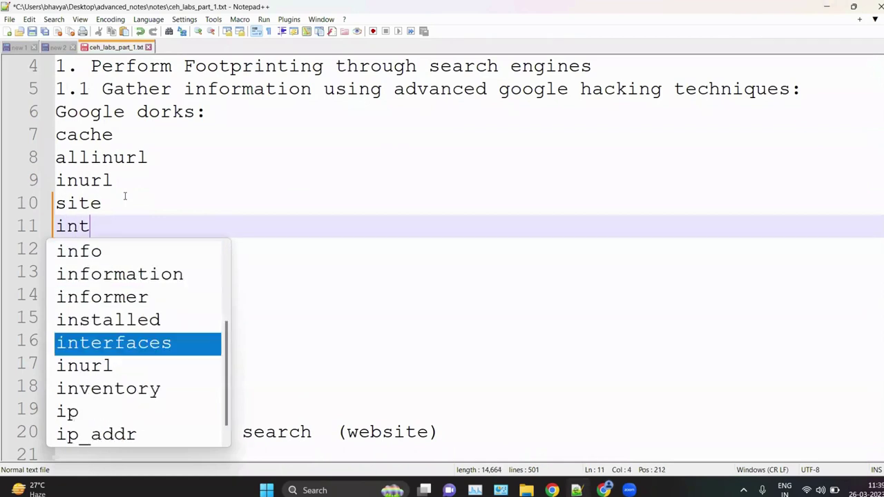
{"action": "type", "text": "itle"}
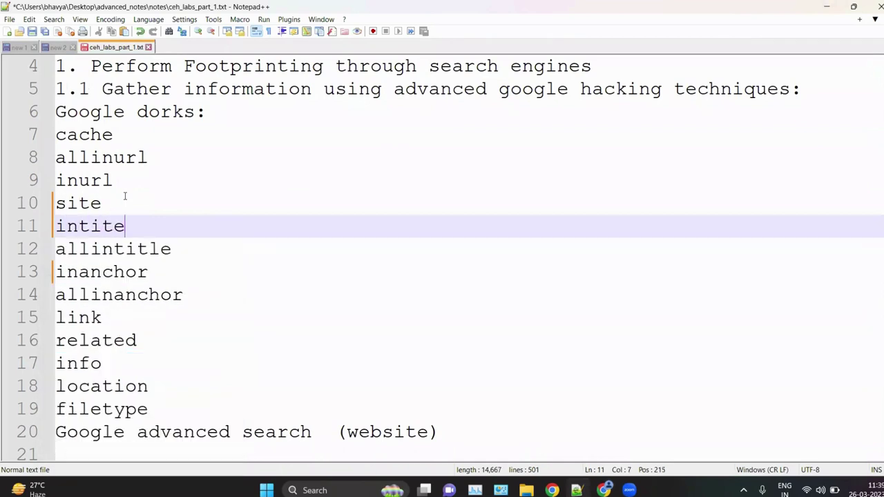
{"action": "key", "text": "BackSpace"}
{"action": "type", "text": "le   inti"}
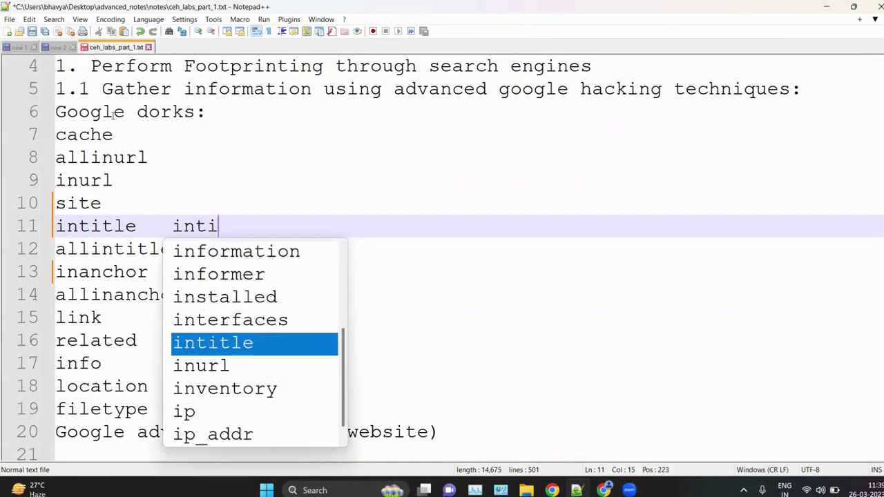
{"action": "key", "text": "Return"}
{"action": "type", "text": ":"}
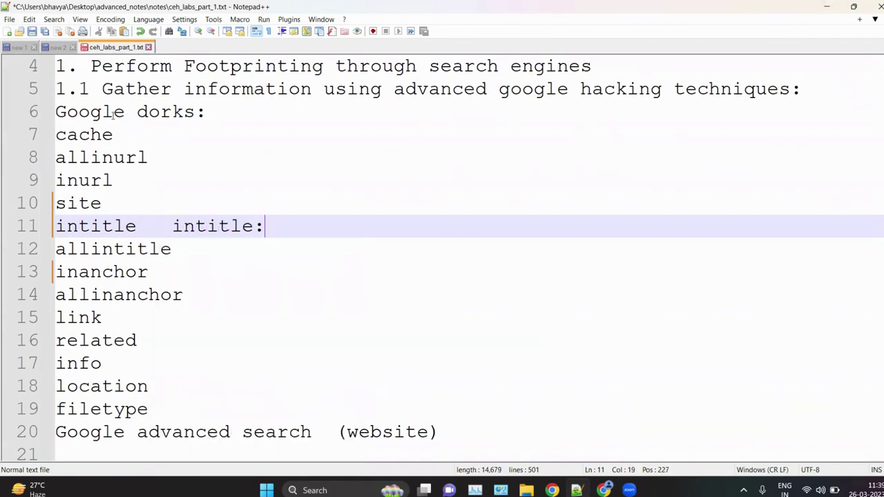
{"action": "type", "text": "hacking"}
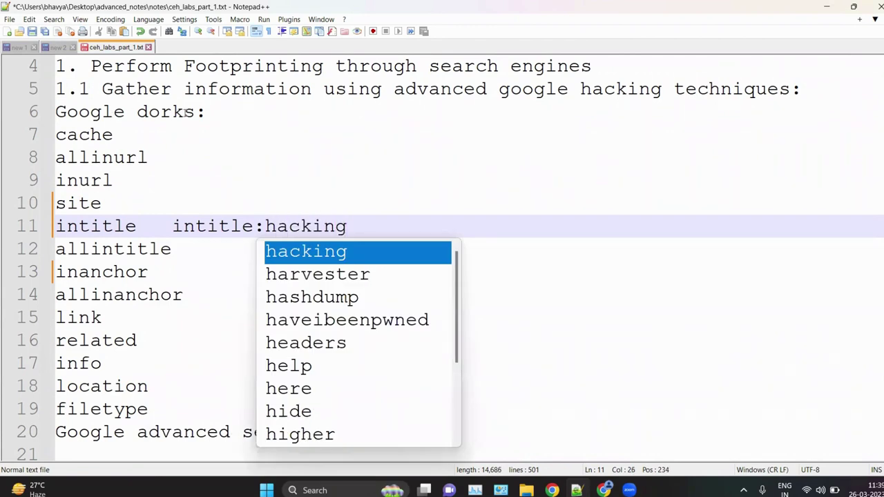
{"action": "left_click", "coordinate": [345, 226]}
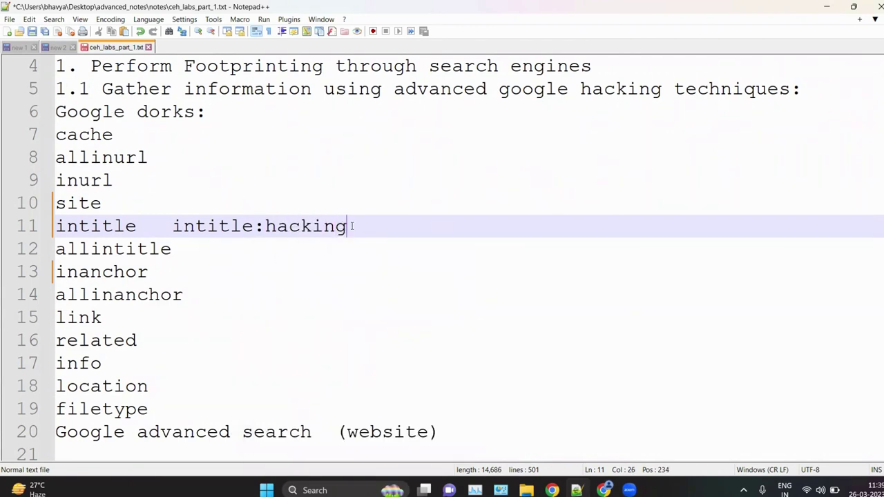
{"action": "left_click_drag", "start_coordinate": [346, 226], "coordinate": [174, 234]}
{"action": "key", "text": "ctrl+c"}
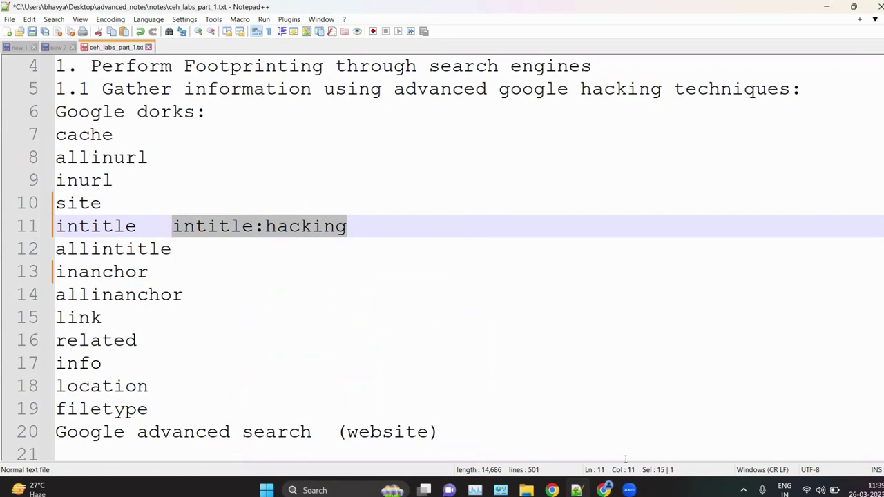
{"action": "left_click", "coordinate": [603, 490]}
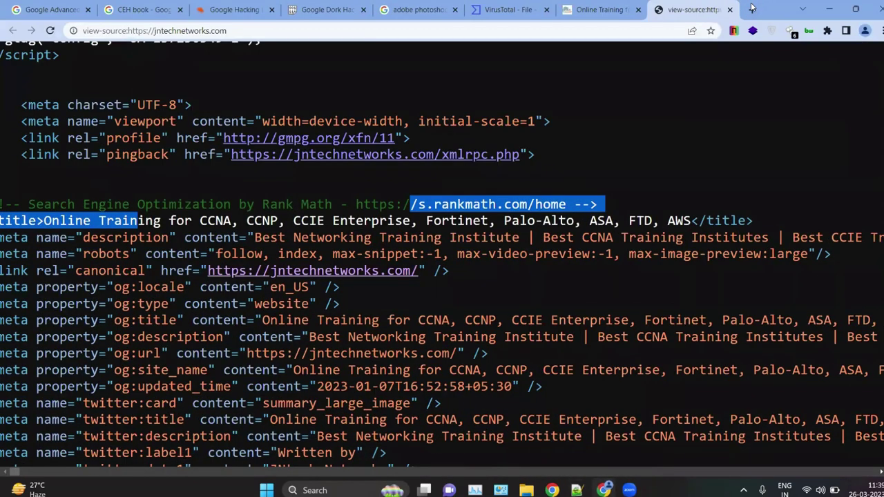
Step: Google the pasted query intitle:hacking in a new tab
{"action": "left_click", "coordinate": [751, 9]}
{"action": "key", "text": "ctrl+v"}
{"action": "key", "text": "Return"}
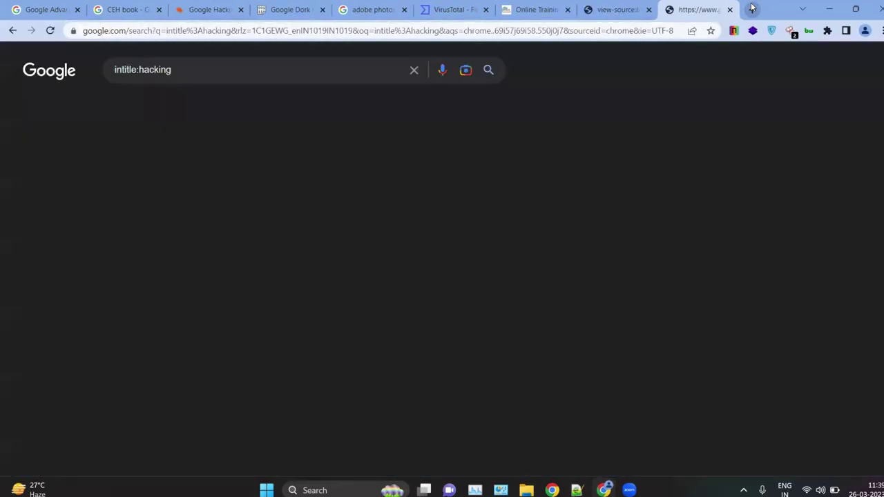
{"action": "scroll", "coordinate": [239, 228], "scroll_direction": "down", "scroll_amount": 8}
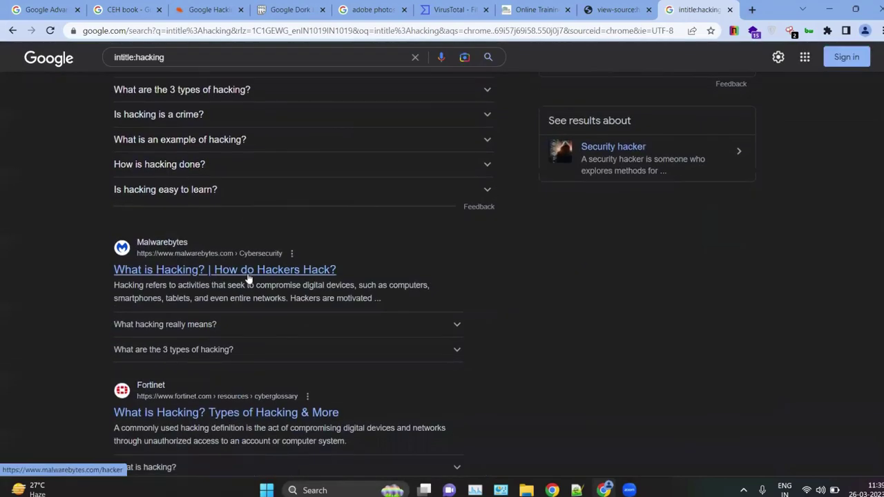
{"action": "scroll", "coordinate": [205, 241], "scroll_direction": "up", "scroll_amount": 3}
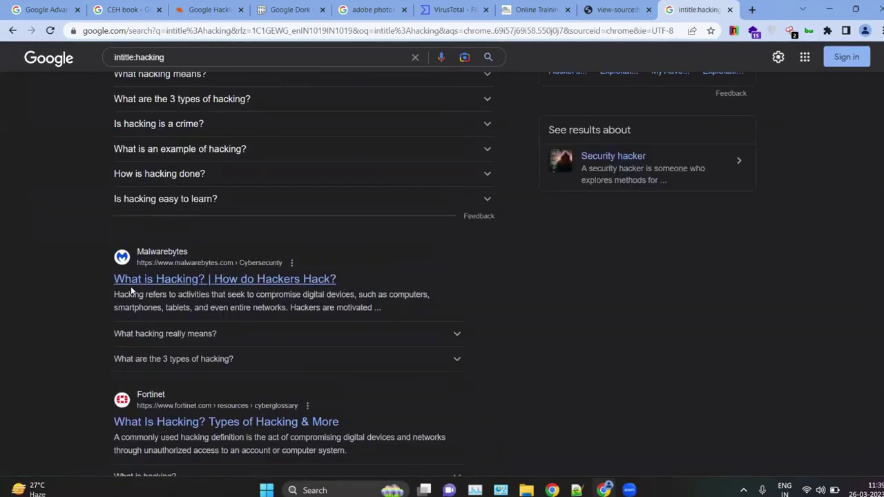
Step: Open the Malwarebytes result's page source and highlight Hacking in its <title>
{"action": "left_click", "coordinate": [154, 285]}
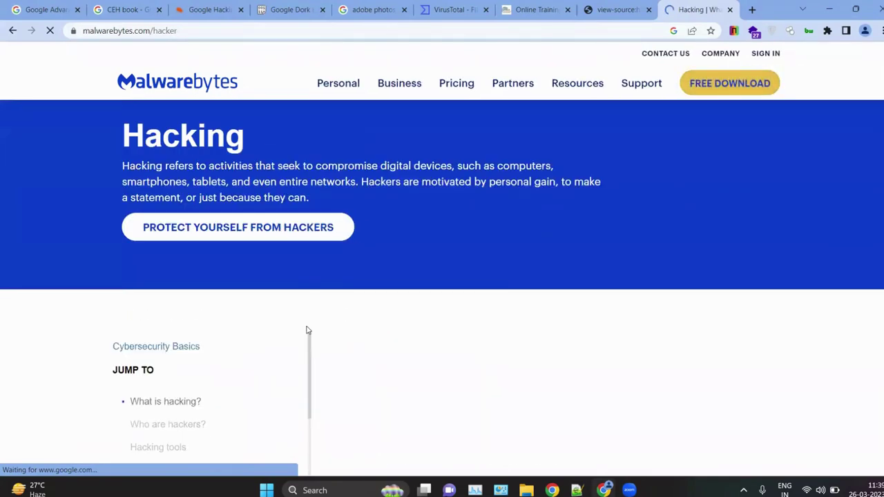
{"action": "right_click", "coordinate": [308, 332]}
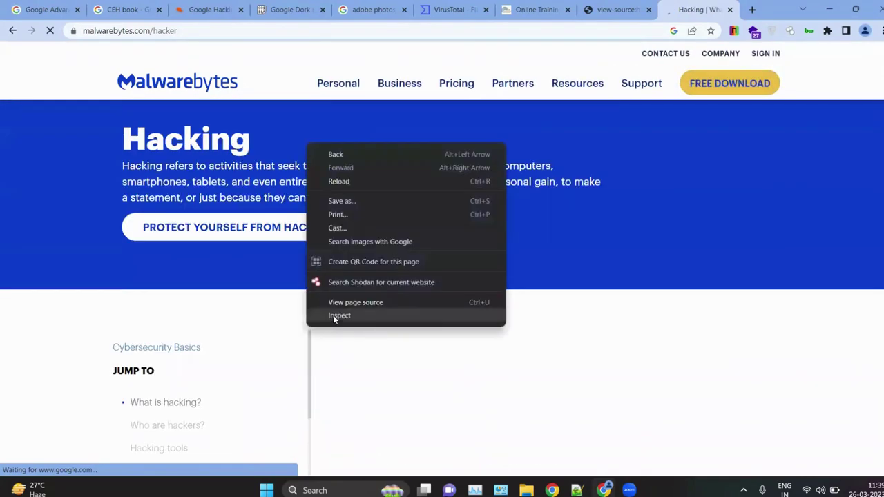
{"action": "left_click", "coordinate": [333, 304]}
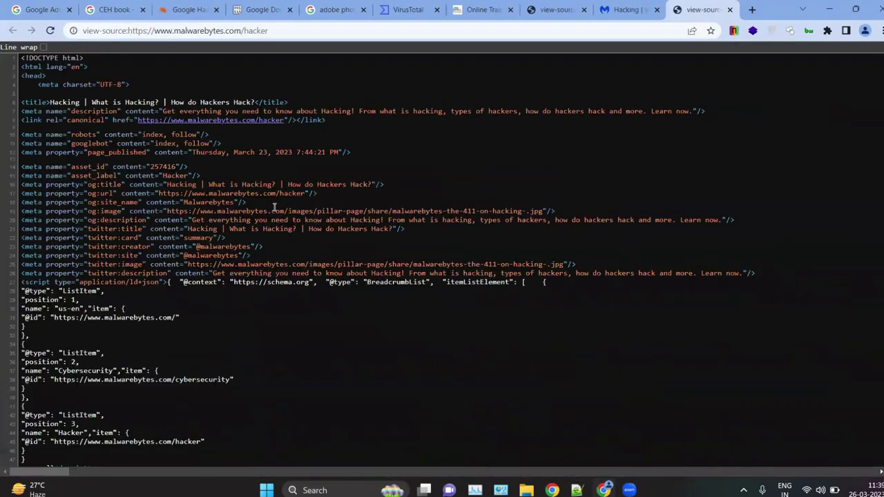
{"action": "scroll", "coordinate": [85, 183], "scroll_direction": "up", "scroll_amount": 5}
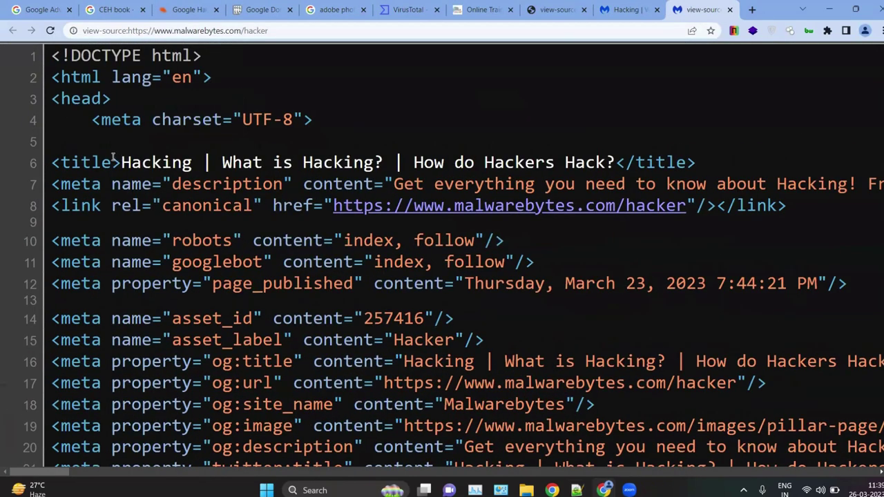
{"action": "left_click_drag", "start_coordinate": [113, 158], "coordinate": [184, 165]}
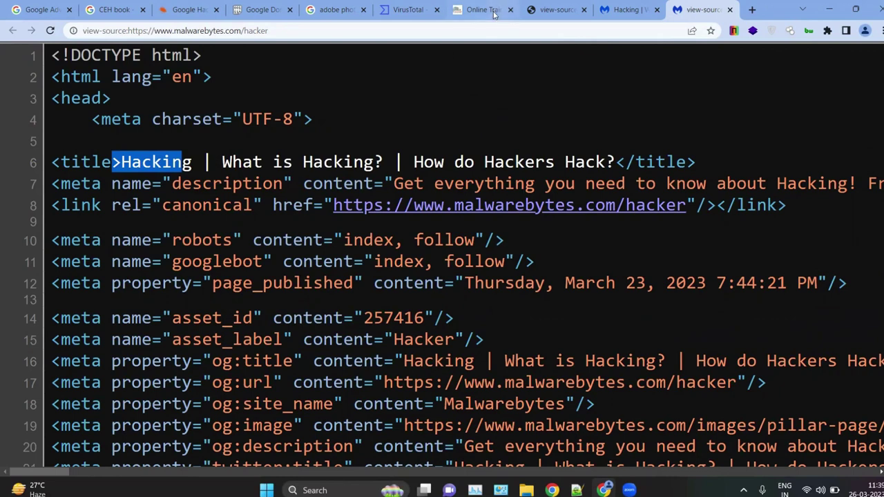
{"action": "left_click", "coordinate": [621, 6]}
{"action": "scroll", "coordinate": [330, 168], "scroll_direction": "left", "scroll_amount": 5}
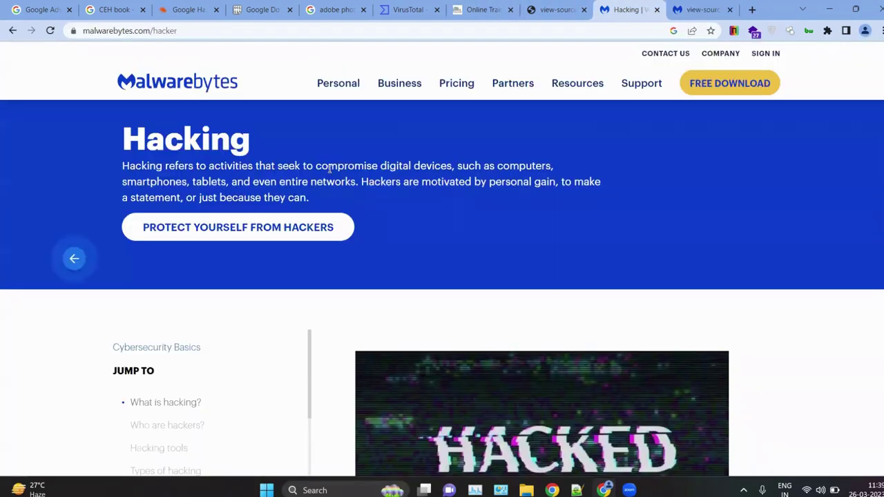
{"action": "scroll", "coordinate": [250, 262], "scroll_direction": "down", "scroll_amount": 2}
{"action": "scroll", "coordinate": [248, 259], "scroll_direction": "down", "scroll_amount": 2}
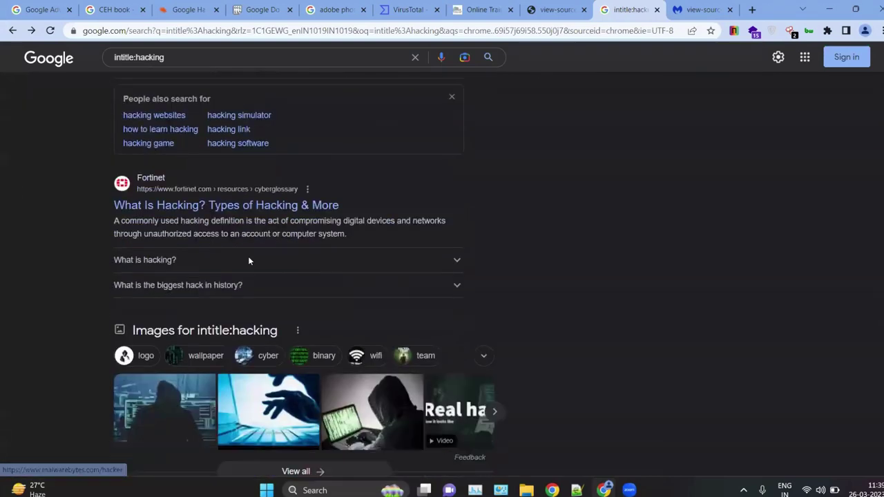
Step: Open the Fortinet result's page source, highlight Hacking in its title, and reset zoom
{"action": "left_click", "coordinate": [185, 195]}
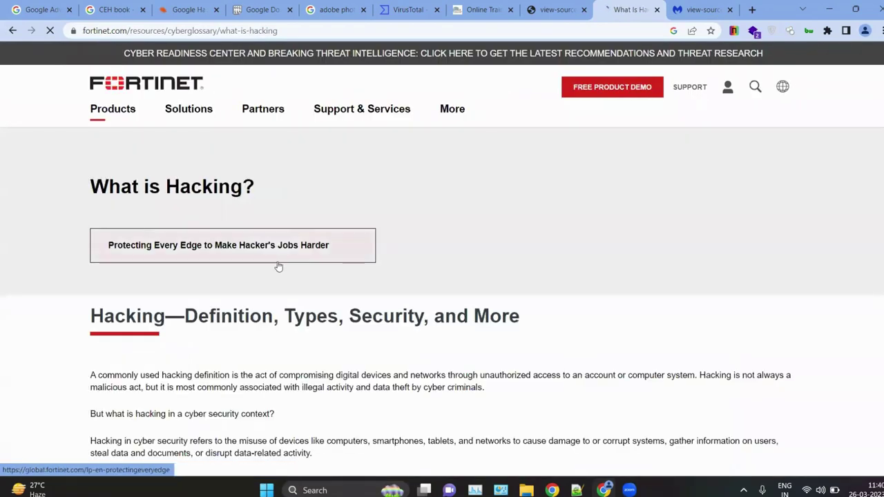
{"action": "right_click", "coordinate": [420, 235]}
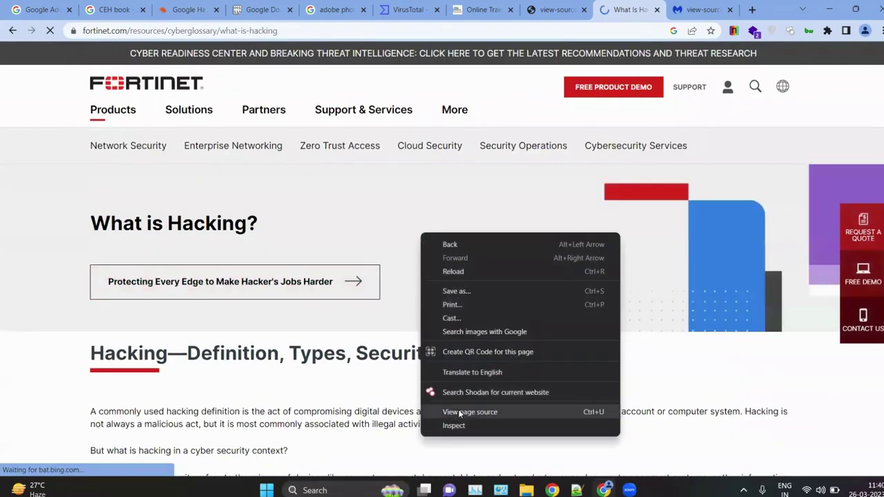
{"action": "left_click", "coordinate": [456, 412]}
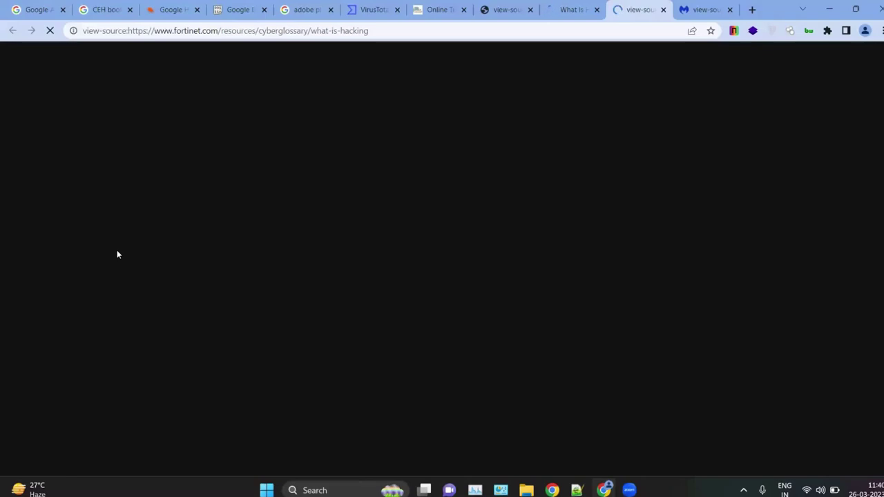
{"action": "scroll", "coordinate": [85, 209], "scroll_direction": "up", "scroll_amount": 5}
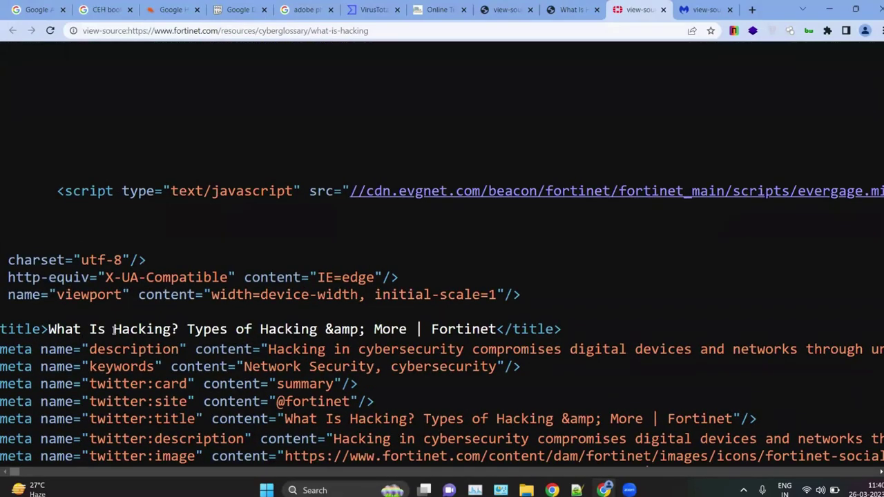
{"action": "left_click_drag", "start_coordinate": [113, 328], "coordinate": [171, 329]}
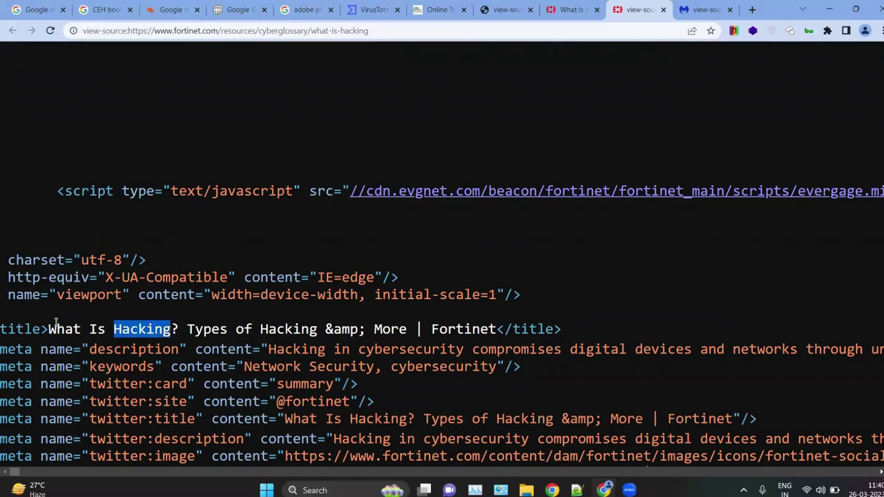
{"action": "key", "text": "ctrl+0"}
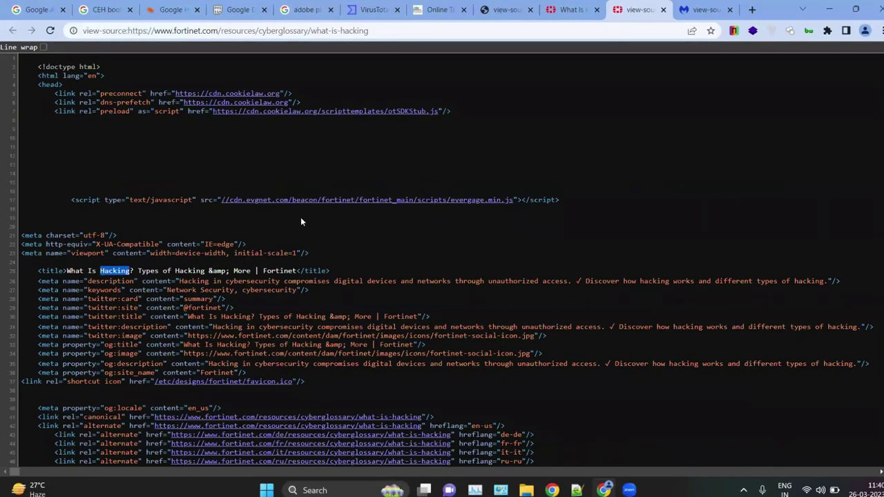
Step: Close the Fortinet article, its source tab, and the Malwarebytes source tab
{"action": "left_click", "coordinate": [601, 12]}
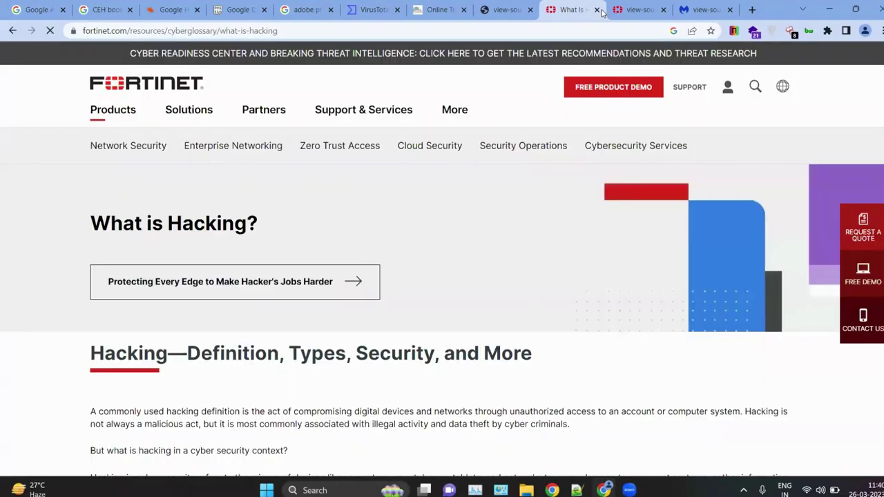
{"action": "left_click", "coordinate": [597, 10]}
{"action": "left_click", "coordinate": [599, 10]}
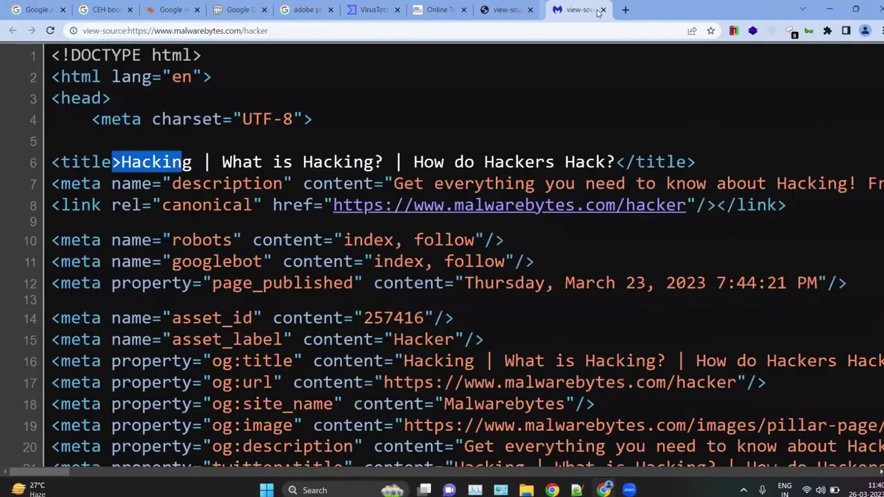
{"action": "left_click", "coordinate": [602, 10]}
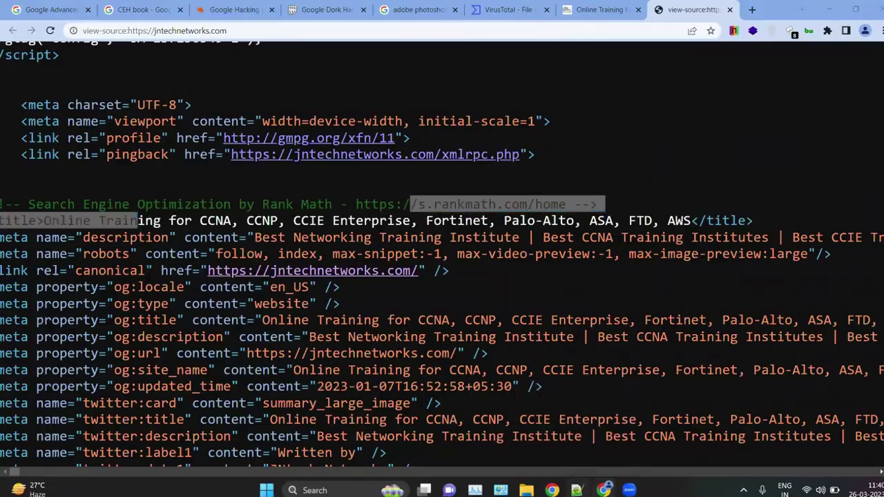
Step: Delete the intitle:hacking example from line 11 of the notes
{"action": "key", "text": "alt+Tab"}
{"action": "left_click", "coordinate": [193, 315]}
{"action": "left_click_drag", "start_coordinate": [174, 293], "coordinate": [41, 277]}
{"action": "left_click", "coordinate": [165, 268]}
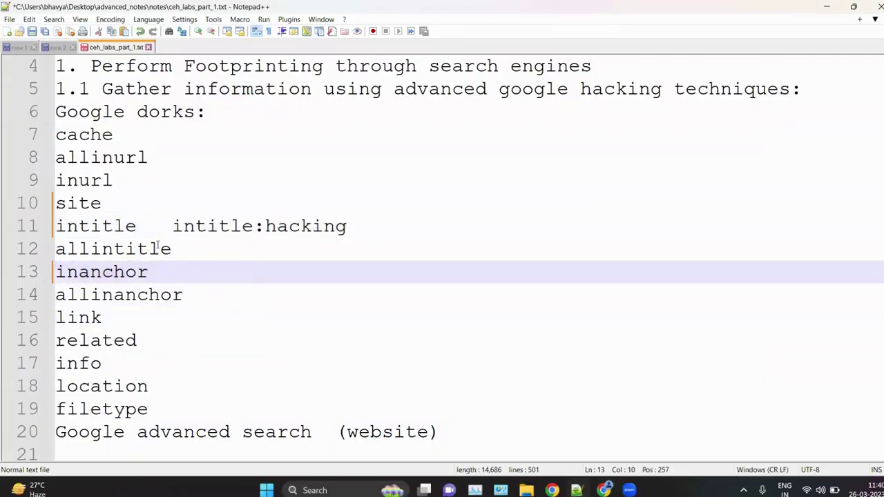
{"action": "left_click_drag", "start_coordinate": [158, 226], "coordinate": [371, 219]}
{"action": "key", "text": "Delete"}
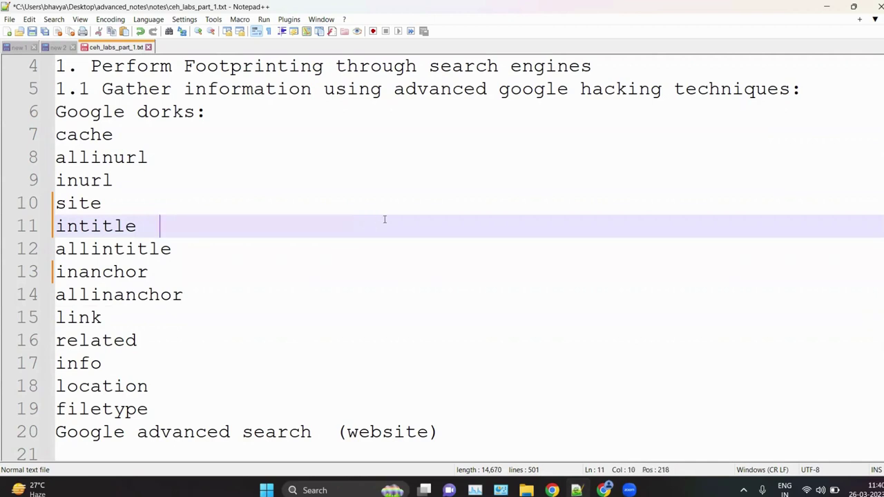
Step: Type site:us, change it to site:pk, then erase it from line 10
{"action": "left_click", "coordinate": [124, 207]}
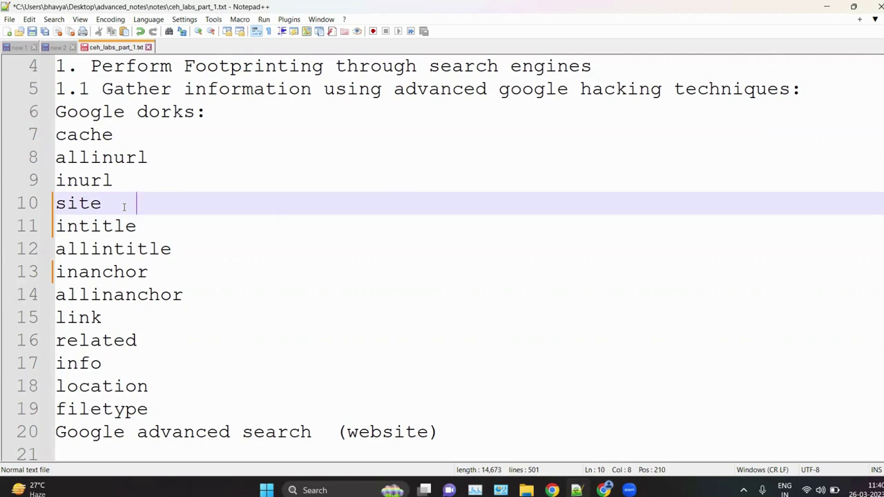
{"action": "type", "text": "site"}
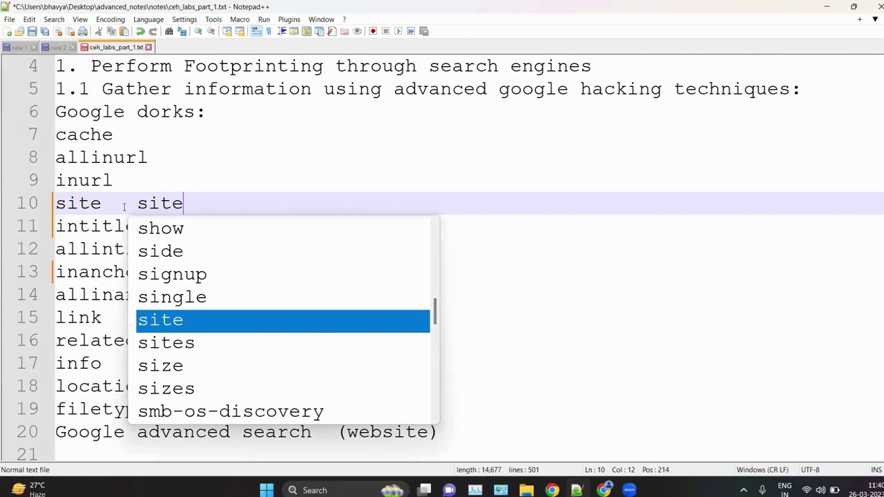
{"action": "type", "text": ":"}
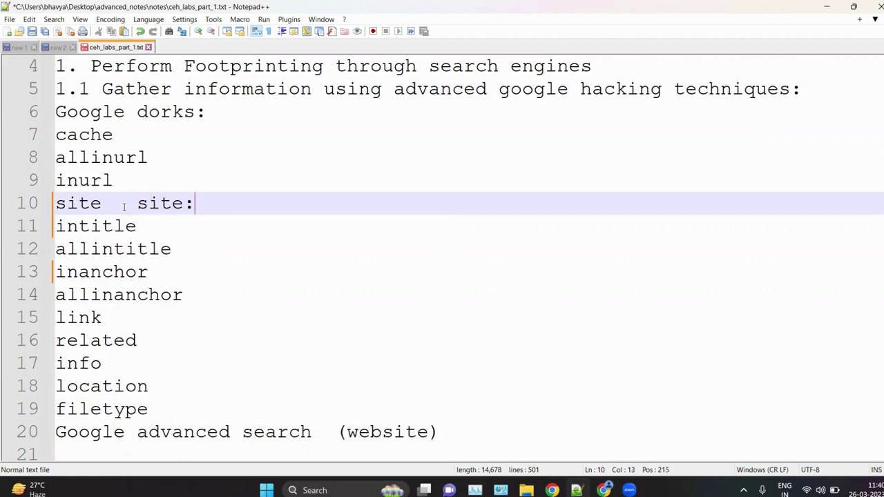
{"action": "type", "text": "us"}
{"action": "key", "text": "BackSpace"}
{"action": "key", "text": "BackSpace"}
{"action": "type", "text": "pk"}
{"action": "key", "text": "BackSpace"}
{"action": "key", "text": "BackSpace"}
{"action": "key", "text": "BackSpace"}
{"action": "key", "text": "BackSpace"}
{"action": "key", "text": "BackSpace"}
{"action": "key", "text": "BackSpace"}
{"action": "key", "text": "BackSpace"}
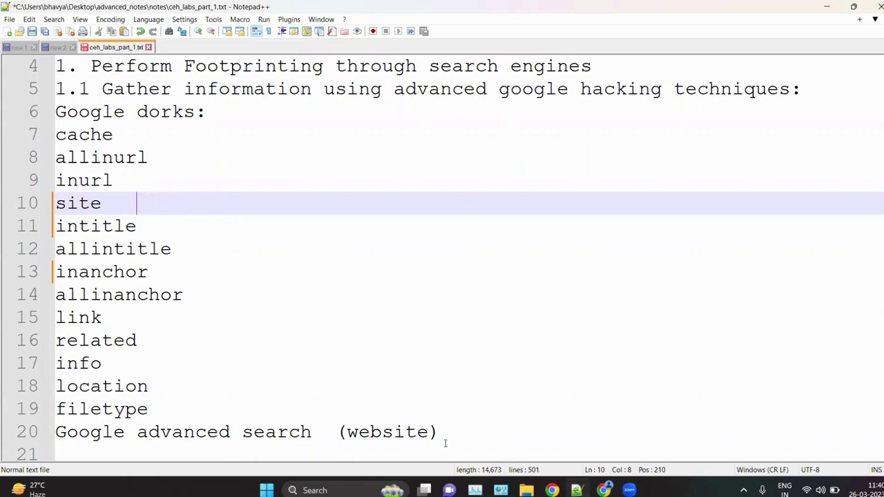
{"action": "key", "text": "alt+Tab"}
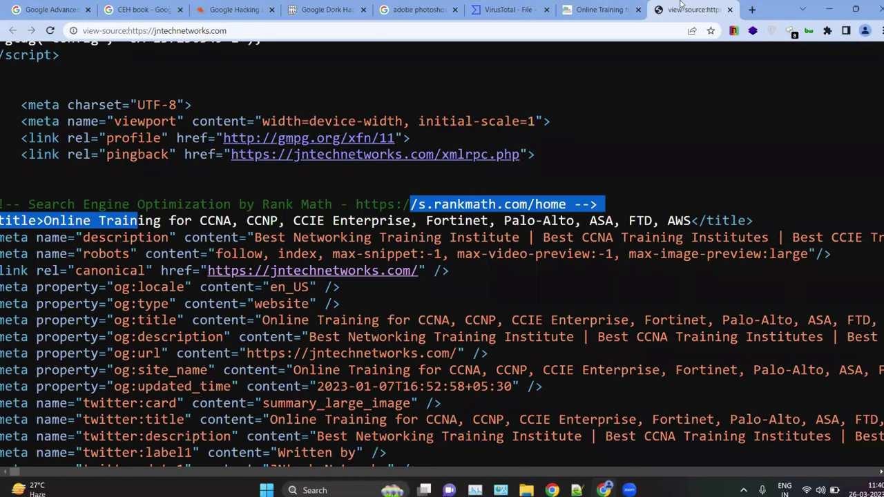
Step: Google site:pk in a new tab
{"action": "left_click", "coordinate": [753, 9]}
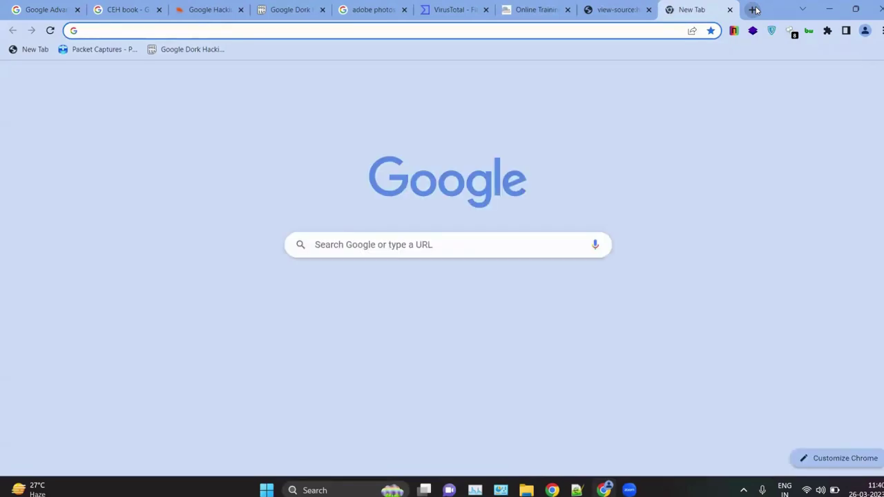
{"action": "type", "text": "site:pj"}
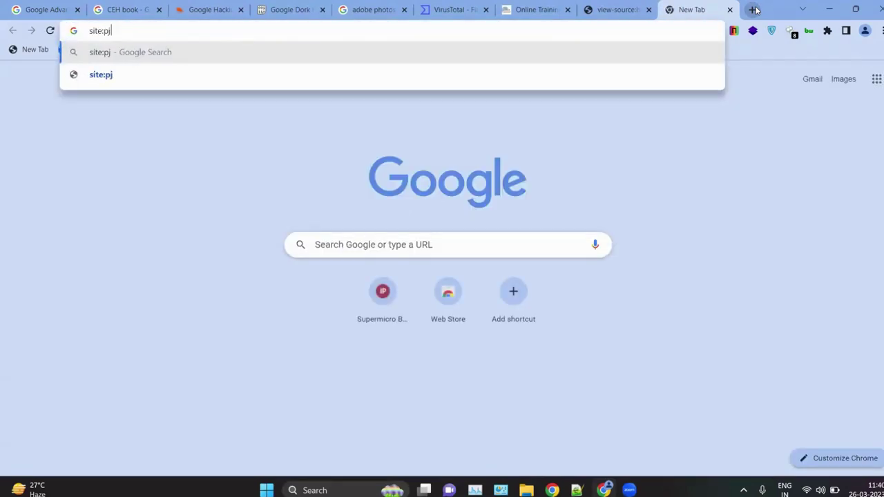
{"action": "key", "text": "BackSpace"}
{"action": "type", "text": "k"}
{"action": "key", "text": "Return"}
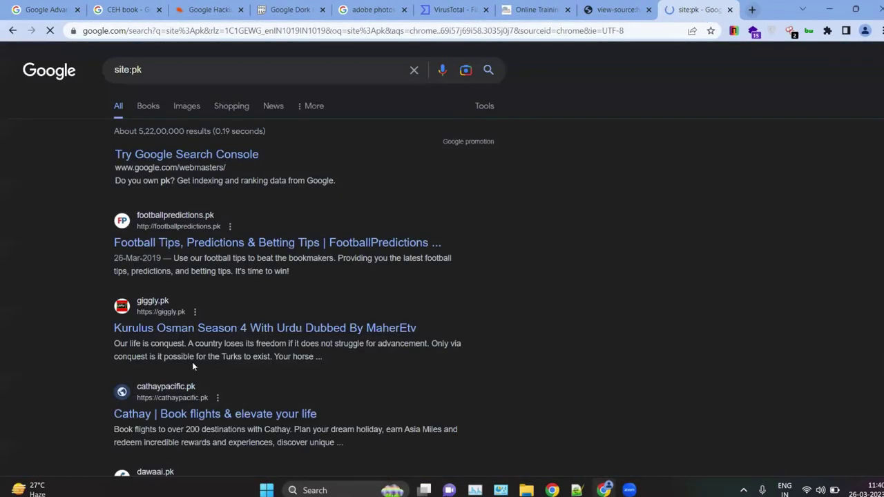
Step: Zoom and scroll the site:pk results to the pagination, then highlight allinurl and inurl in the notes
{"action": "scroll", "coordinate": [245, 296], "scroll_direction": "down", "scroll_amount": 1}
{"action": "key", "text": "ctrl+plus"}
{"action": "key", "text": "ctrl+plus"}
{"action": "key", "text": "ctrl+plus"}
{"action": "key", "text": "ctrl+plus"}
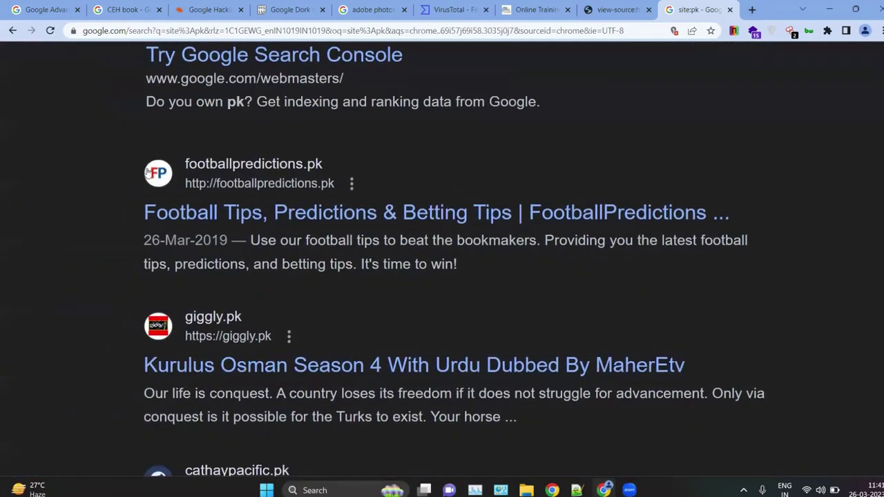
{"action": "scroll", "coordinate": [256, 308], "scroll_direction": "down", "scroll_amount": 1}
{"action": "scroll", "coordinate": [256, 235], "scroll_direction": "up", "scroll_amount": 1}
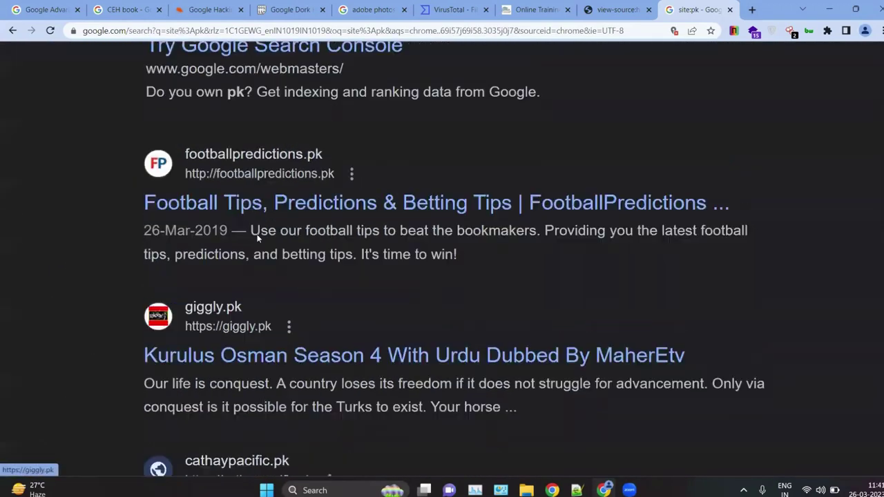
{"action": "key", "text": "ctrl+plus"}
{"action": "key", "text": "ctrl+plus"}
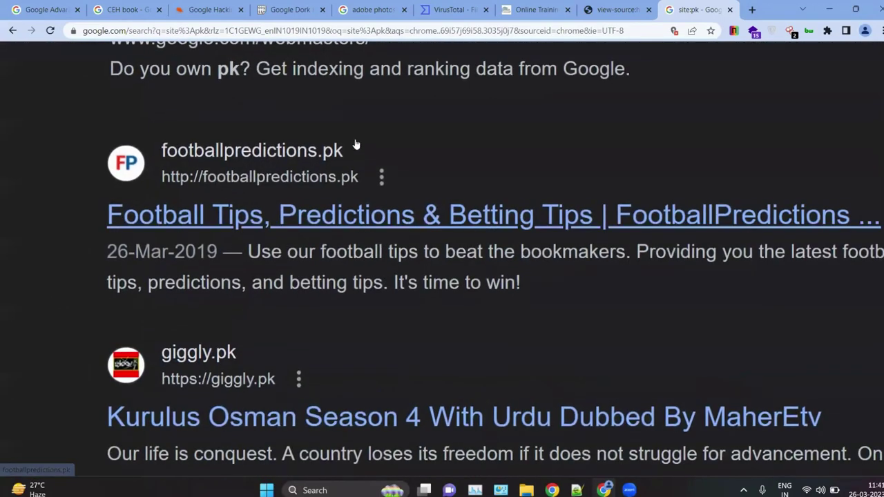
{"action": "scroll", "coordinate": [327, 224], "scroll_direction": "down", "scroll_amount": 2}
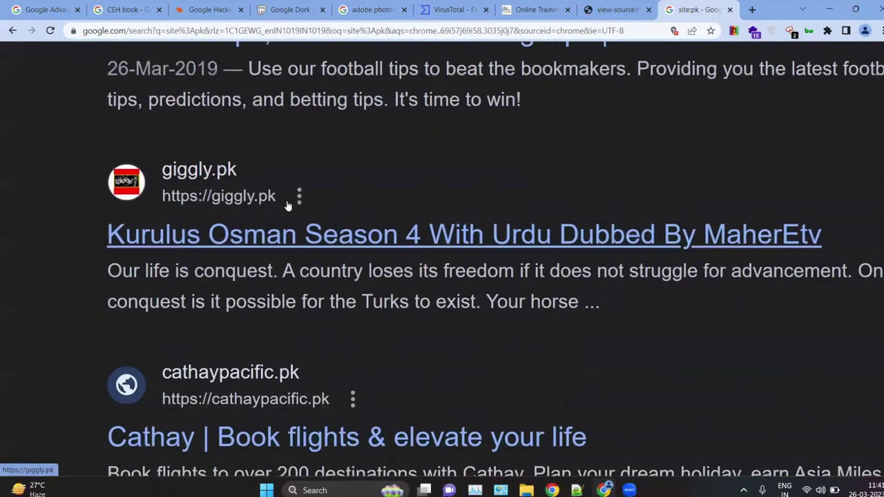
{"action": "scroll", "coordinate": [326, 272], "scroll_direction": "down", "scroll_amount": 8}
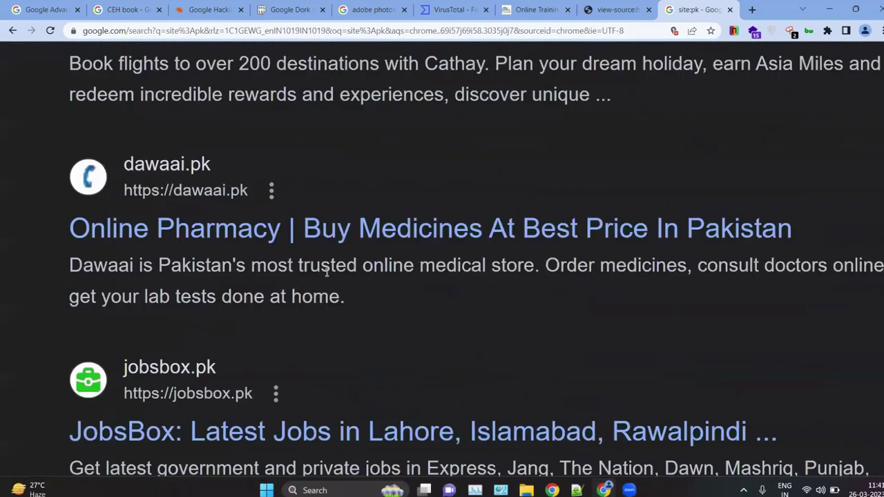
{"action": "scroll", "coordinate": [328, 276], "scroll_direction": "down", "scroll_amount": 10}
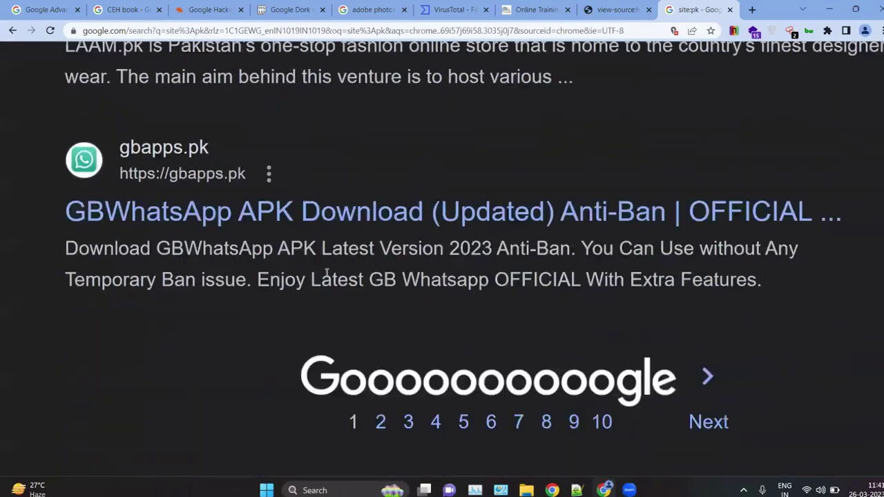
{"action": "scroll", "coordinate": [326, 276], "scroll_direction": "up", "scroll_amount": 20}
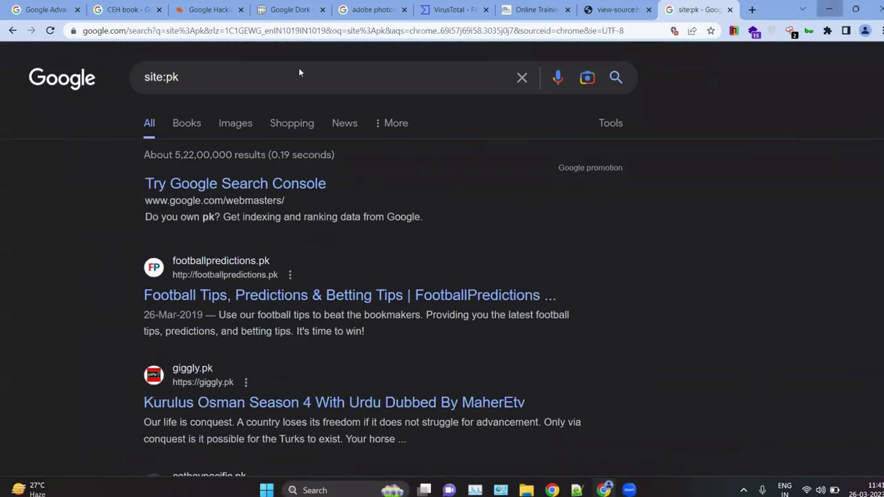
{"action": "key", "text": "alt+Tab"}
{"action": "left_click_drag", "start_coordinate": [113, 181], "coordinate": [53, 158]}
{"action": "left_click", "coordinate": [168, 192]}
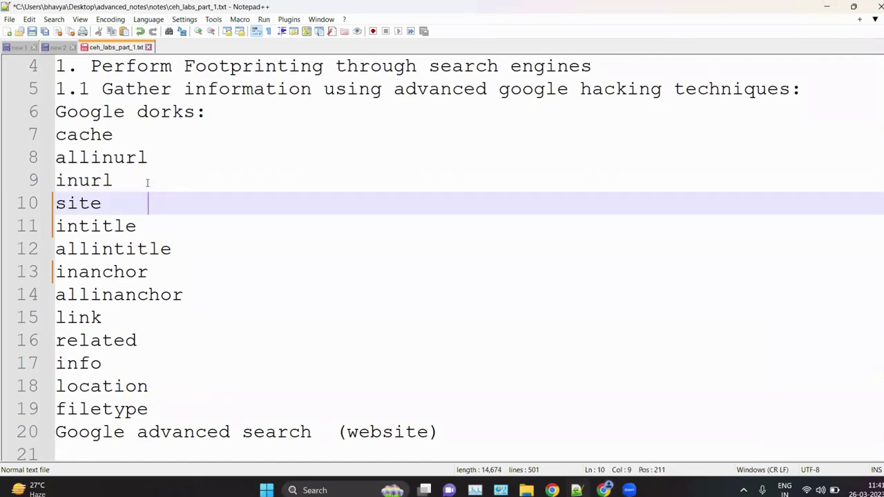
{"action": "left_click", "coordinate": [113, 178]}
{"action": "type", "text": "ht"}
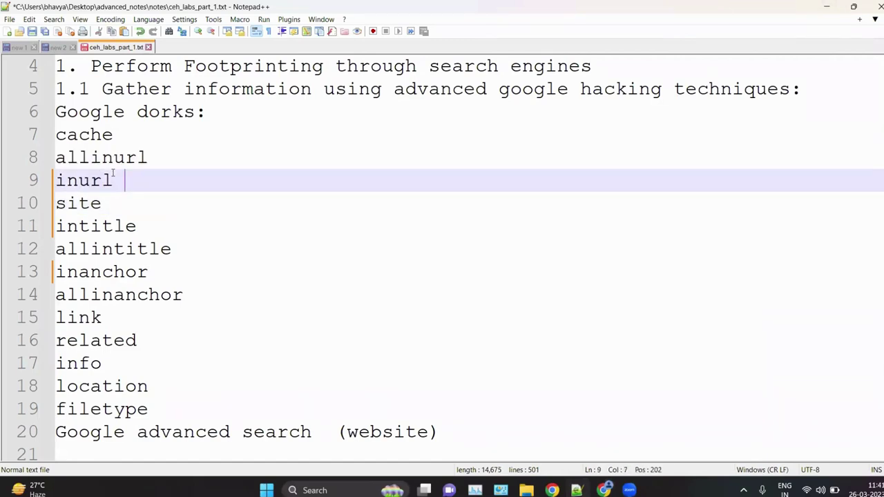
{"action": "type", "text": "to"}
{"action": "key", "text": "BackSpace"}
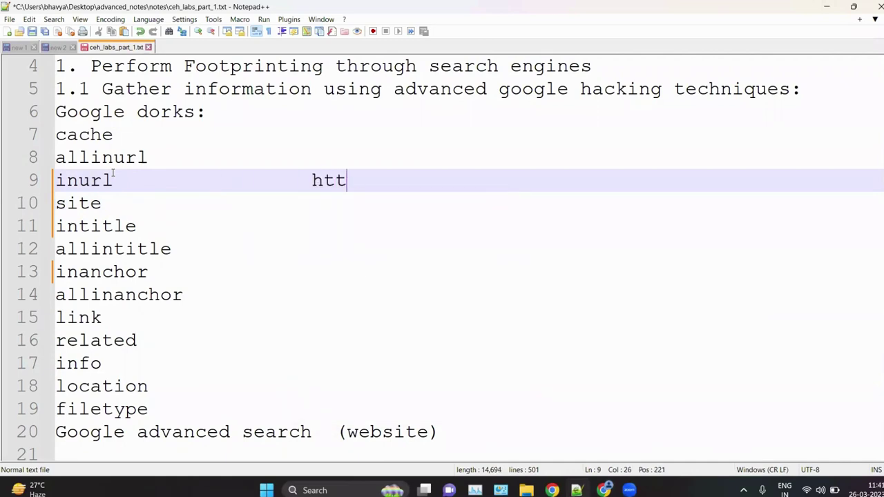
{"action": "type", "text": "p://q"}
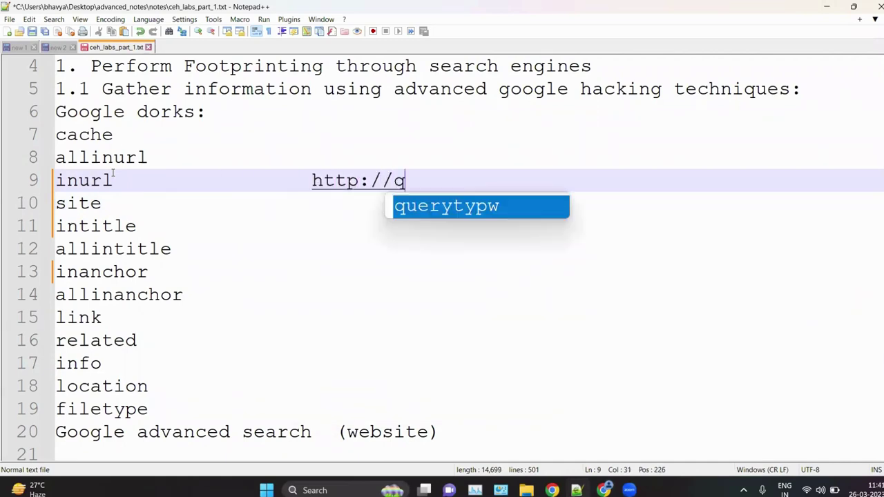
{"action": "key", "text": "BackSpace"}
{"action": "type", "text": "www."}
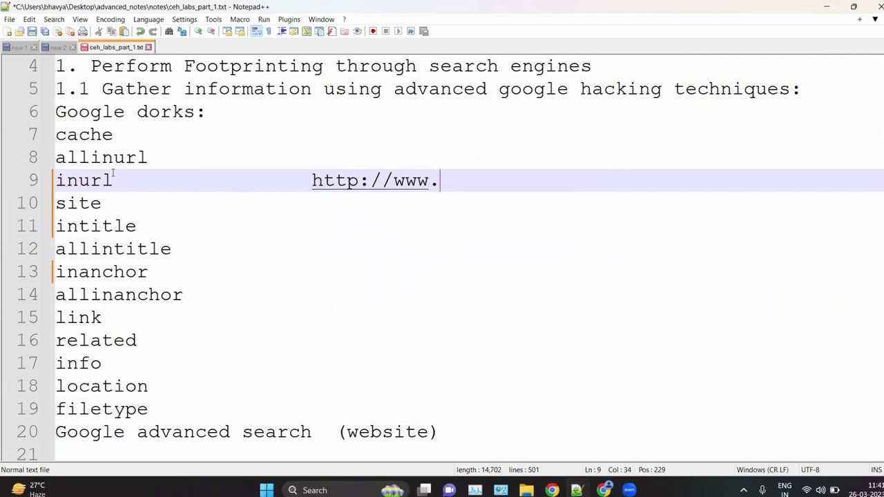
{"action": "type", "text": "j"}
{"action": "key", "text": "BackSpace"}
{"action": "type", "text": "abc."}
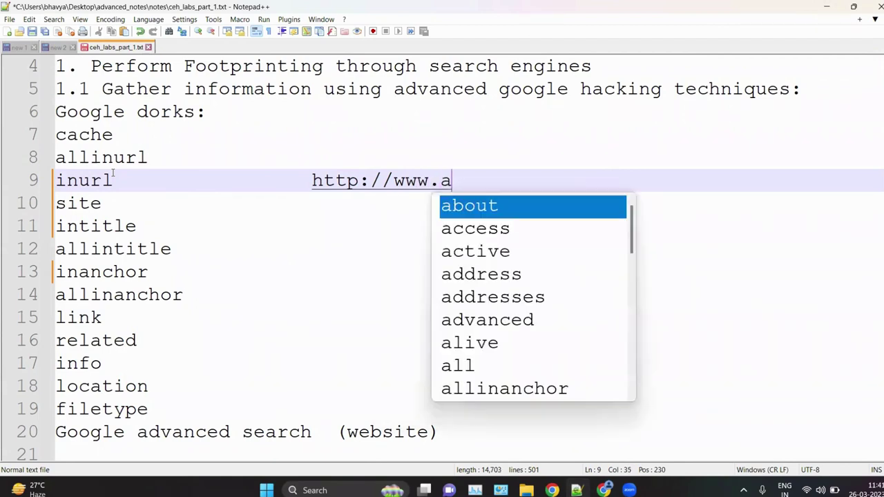
{"action": "key", "text": "BackSpace"}
{"action": "key", "text": "BackSpace"}
{"action": "key", "text": "BackSpace"}
{"action": "key", "text": "BackSpace"}
{"action": "key", "text": "BackSpace"}
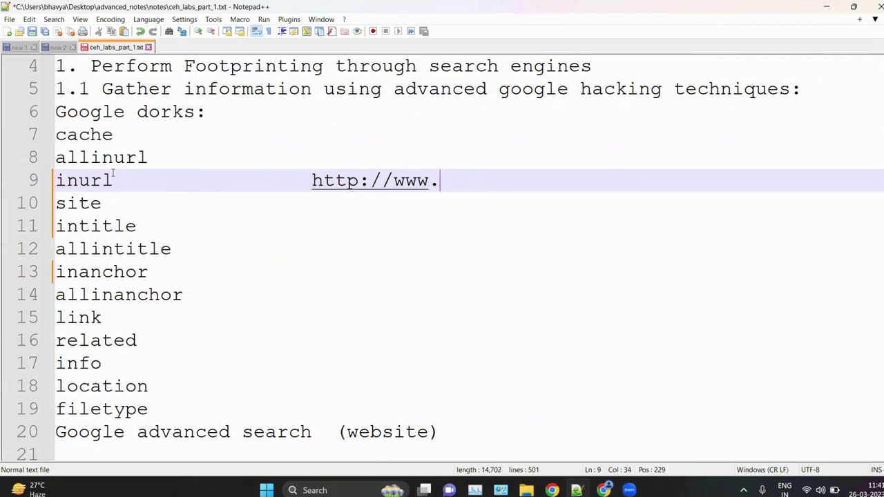
{"action": "type", "text": ".jnt"}
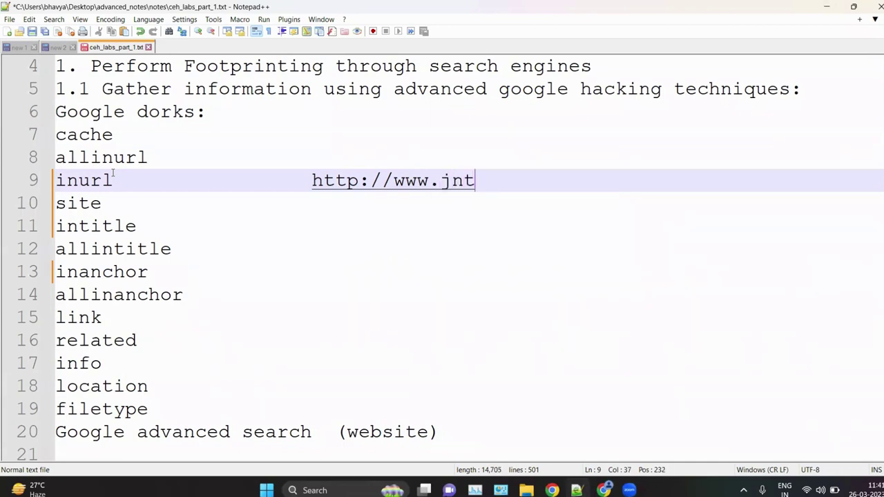
{"action": "type", "text": "echnetw"}
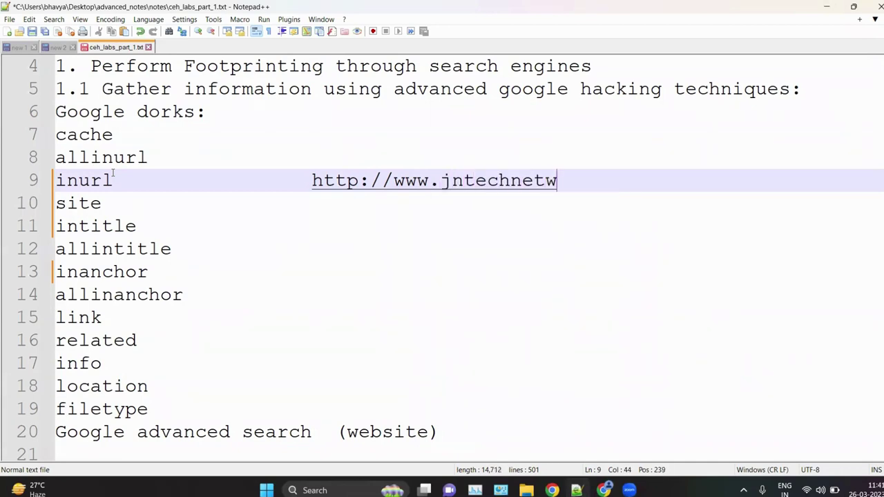
{"action": "type", "text": "orks.com"}
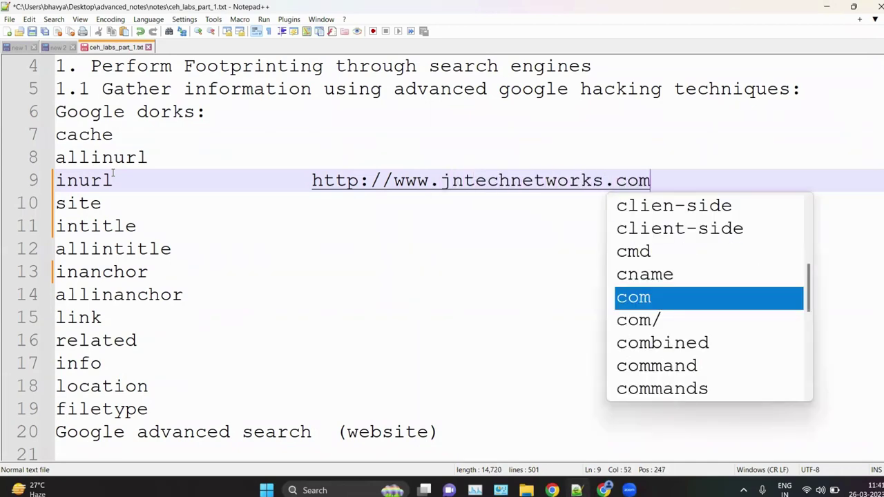
{"action": "left_click", "coordinate": [203, 230]}
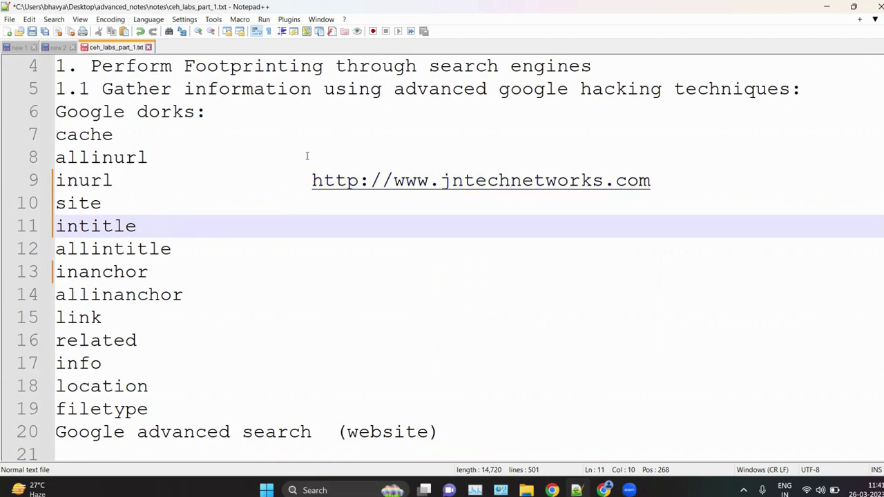
{"action": "left_click_drag", "start_coordinate": [440, 180], "coordinate": [533, 181]}
{"action": "left_click", "coordinate": [523, 235]}
{"action": "left_click_drag", "start_coordinate": [146, 180], "coordinate": [653, 179]}
{"action": "key", "text": "BackSpace"}
{"action": "key", "text": "BackSpace"}
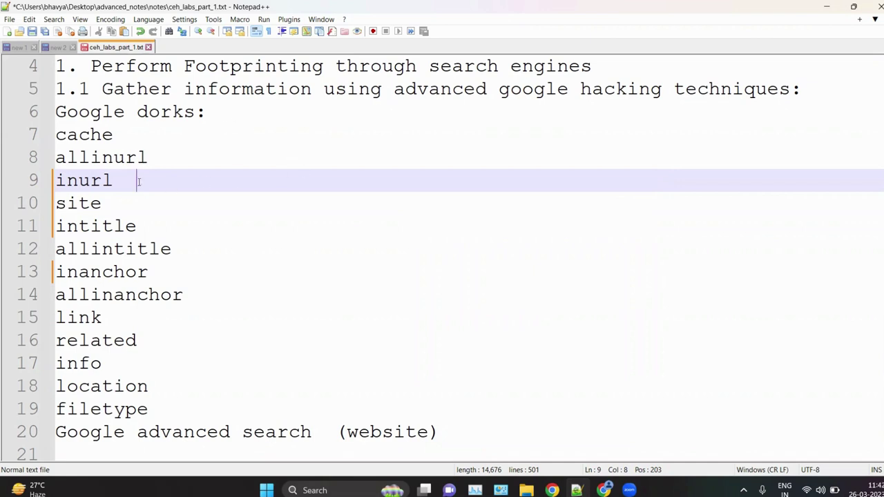
Step: Highlight the allinurl, site, intitle, inanchor, allinanchor and location operators, then return to Chrome's site:pk results
{"action": "left_click_drag", "start_coordinate": [179, 161], "coordinate": [26, 165]}
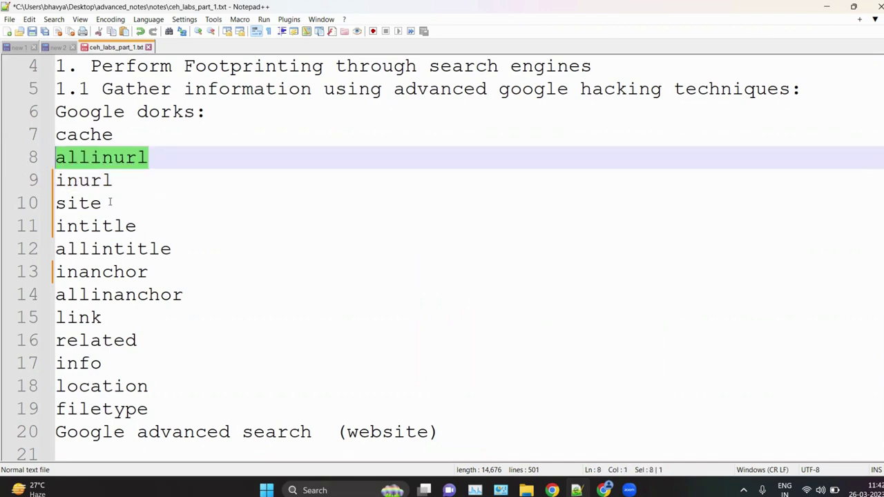
{"action": "left_click_drag", "start_coordinate": [109, 202], "coordinate": [56, 203]}
{"action": "left_click_drag", "start_coordinate": [161, 226], "coordinate": [67, 226]}
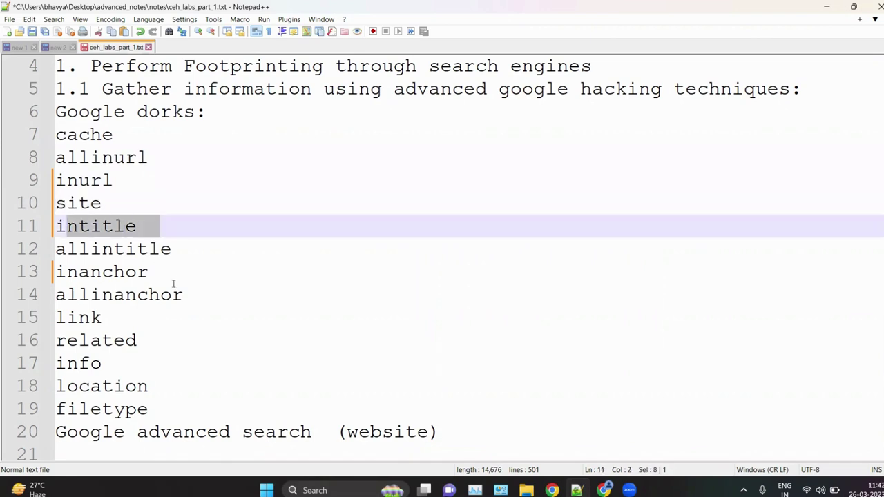
{"action": "left_click_drag", "start_coordinate": [172, 290], "coordinate": [56, 272]}
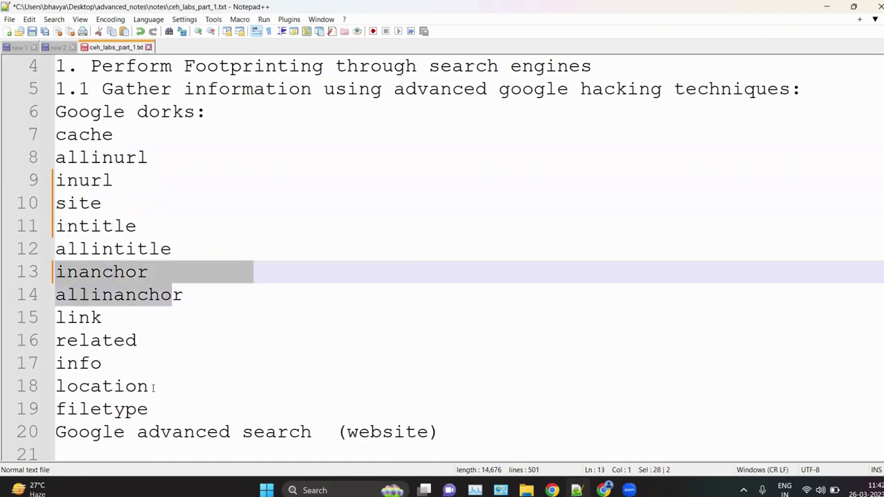
{"action": "left_click_drag", "start_coordinate": [154, 388], "coordinate": [40, 390]}
{"action": "left_click", "coordinate": [151, 409]}
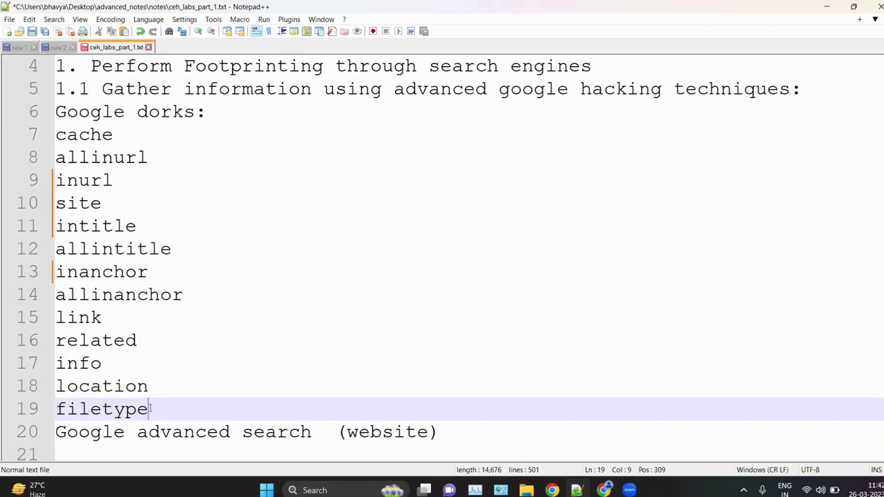
{"action": "scroll", "coordinate": [207, 352], "scroll_direction": "down", "scroll_amount": 3, "text": "ctrl"}
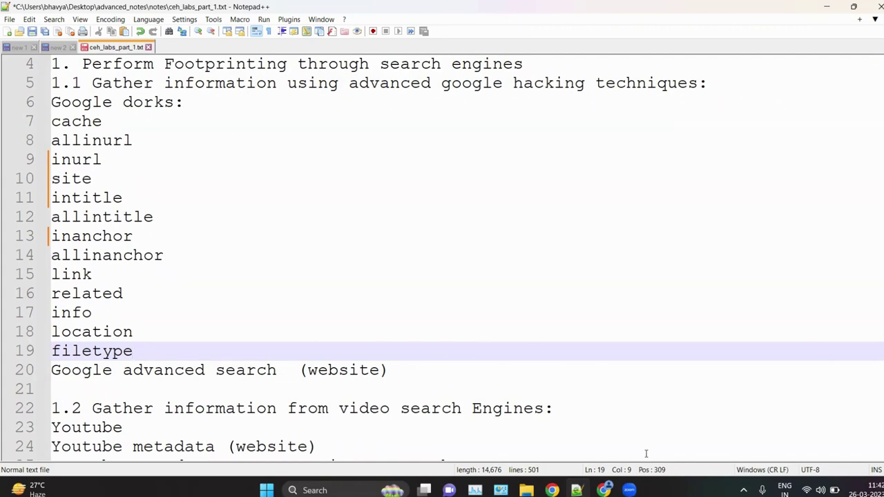
{"action": "left_click", "coordinate": [604, 490]}
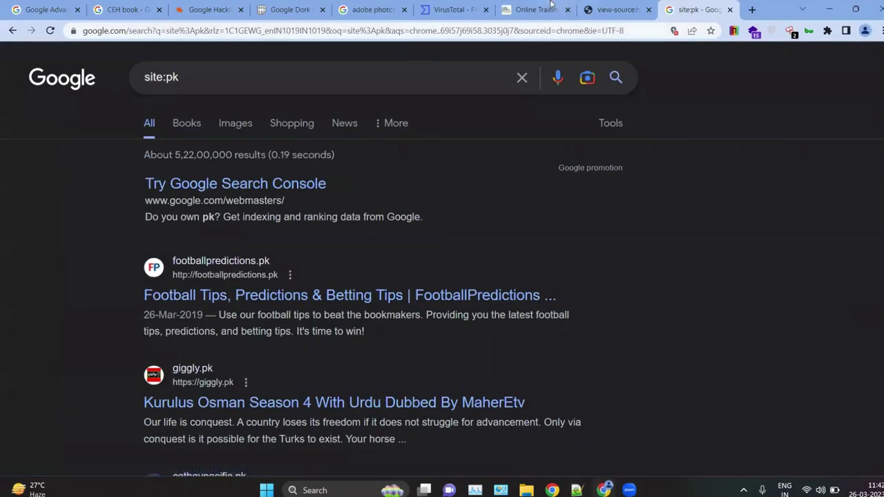
Step: Glance at the JNtech Networks Online Training page, then minimize Chrome to show the notes
{"action": "left_click", "coordinate": [502, 6]}
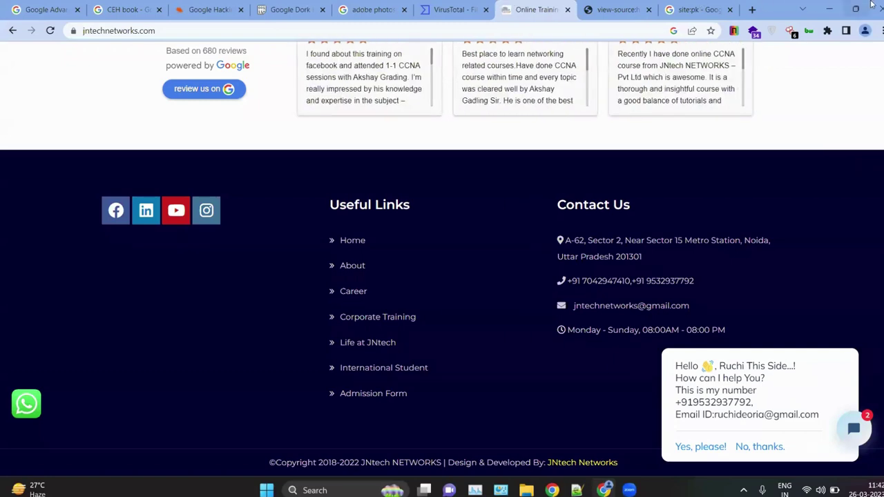
{"action": "left_click", "coordinate": [829, 9]}
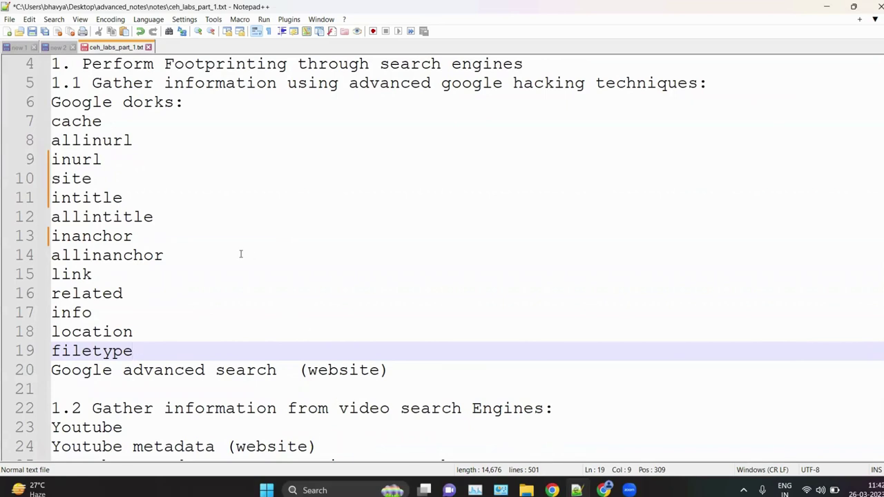
Step: Review the whole dork operator list in the notes, up to the location line
{"action": "left_click", "coordinate": [151, 336]}
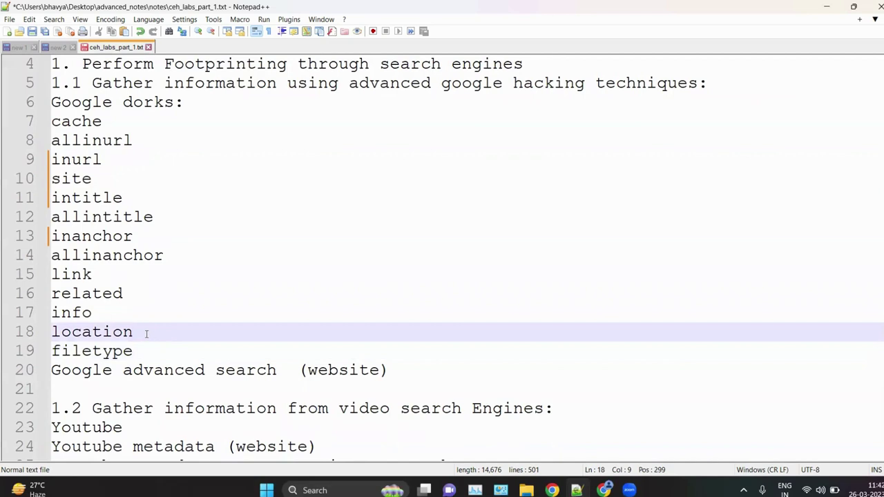
{"action": "left_click_drag", "start_coordinate": [152, 345], "coordinate": [62, 141]}
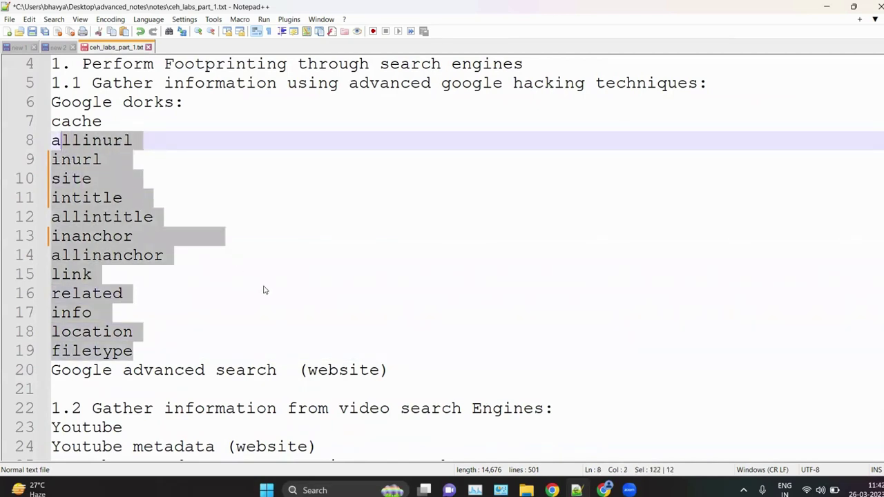
{"action": "left_click", "coordinate": [263, 294]}
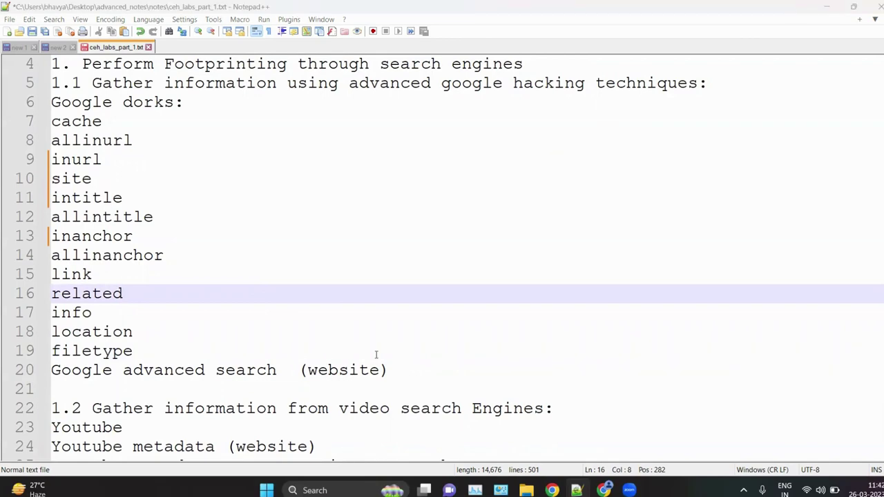
{"action": "scroll", "coordinate": [376, 354], "scroll_direction": "down", "scroll_amount": 4}
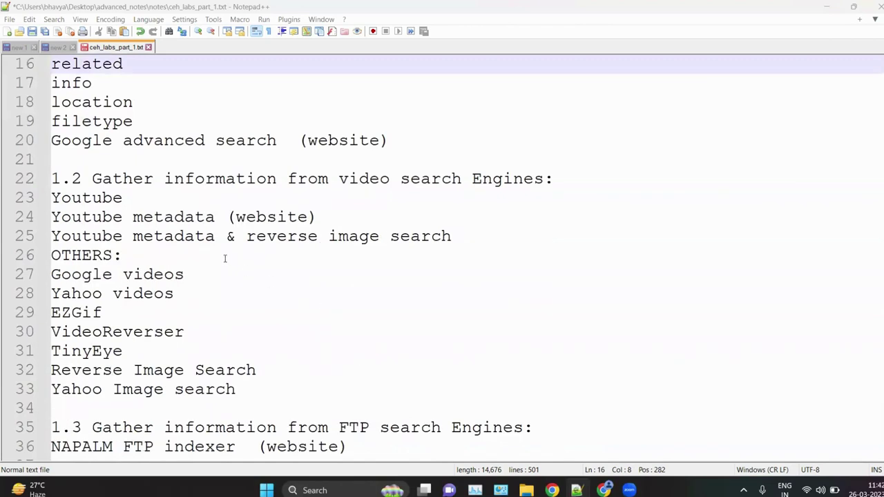
Step: Highlight the 1.2 video search engines heading and the Youtube metadata entry, then switch to Chrome
{"action": "left_click_drag", "start_coordinate": [343, 178], "coordinate": [554, 181]}
{"action": "left_click", "coordinate": [392, 250]}
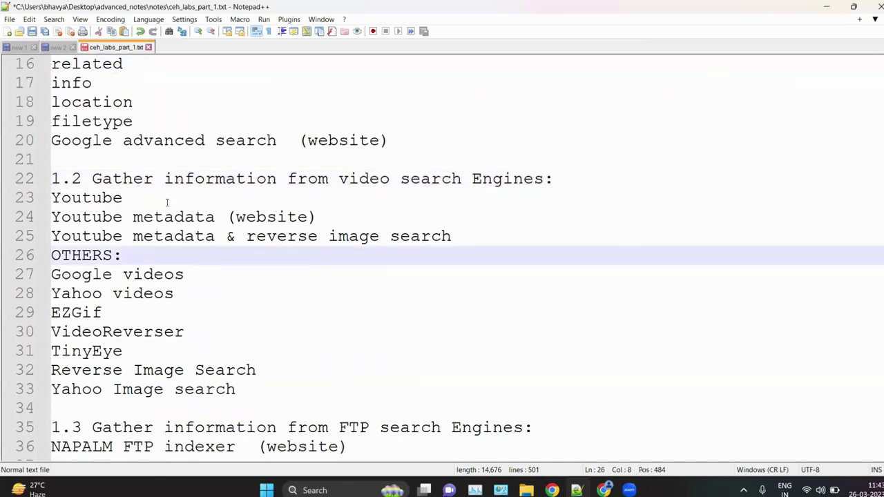
{"action": "left_click_drag", "start_coordinate": [229, 217], "coordinate": [49, 220]}
{"action": "left_click", "coordinate": [299, 217]}
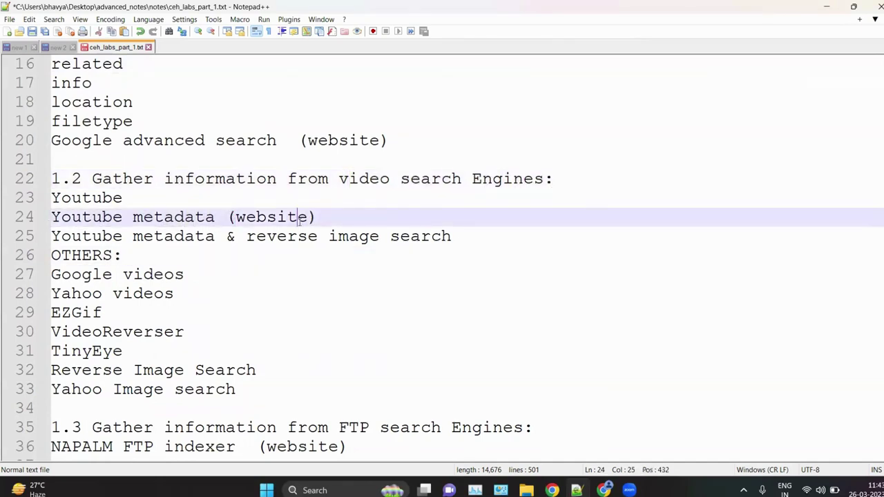
{"action": "left_click_drag", "start_coordinate": [299, 220], "coordinate": [133, 219]}
{"action": "left_click", "coordinate": [298, 277]}
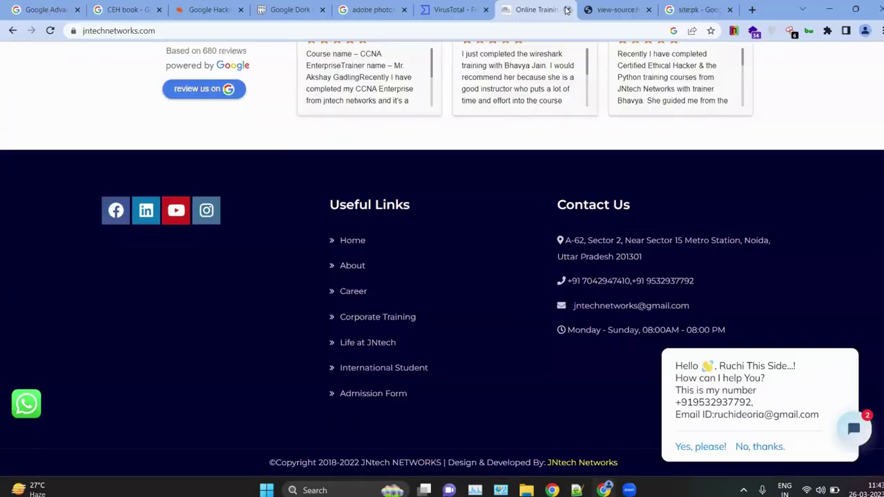
{"action": "left_click", "coordinate": [566, 9]}
{"action": "left_click", "coordinate": [566, 9]}
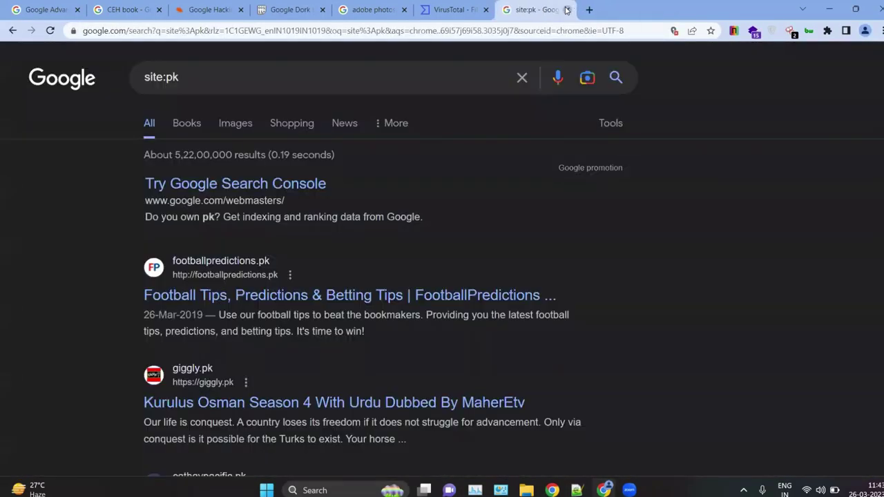
Step: Close the site:pk, CEH book, GHDB, pastebin, Adobe and VirusTotal tabs and open a blank tab
{"action": "left_click", "coordinate": [566, 9]}
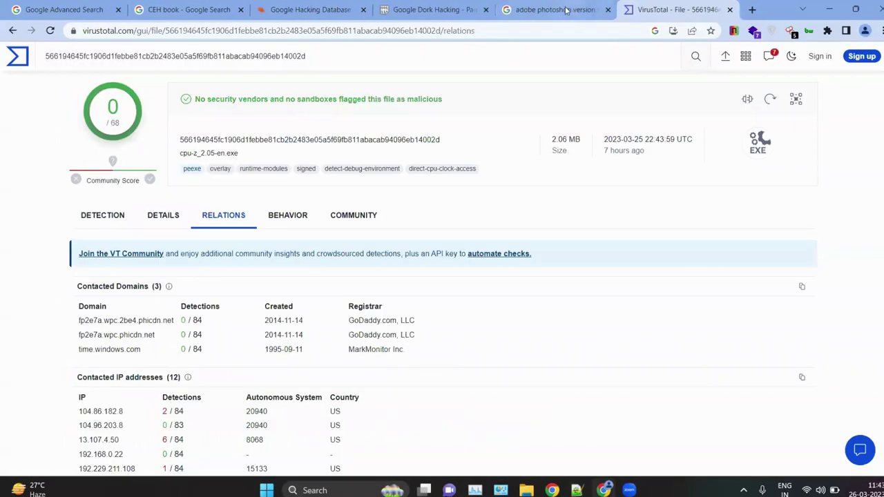
{"action": "left_click", "coordinate": [241, 9]}
{"action": "left_click", "coordinate": [240, 8]}
{"action": "left_click", "coordinate": [235, 9]}
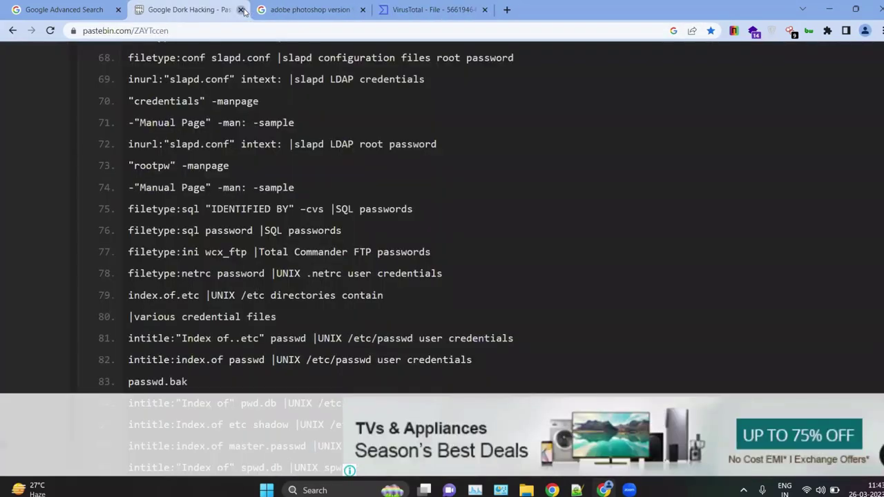
{"action": "left_click", "coordinate": [241, 9]}
{"action": "left_click", "coordinate": [241, 10]}
{"action": "left_click", "coordinate": [240, 10]}
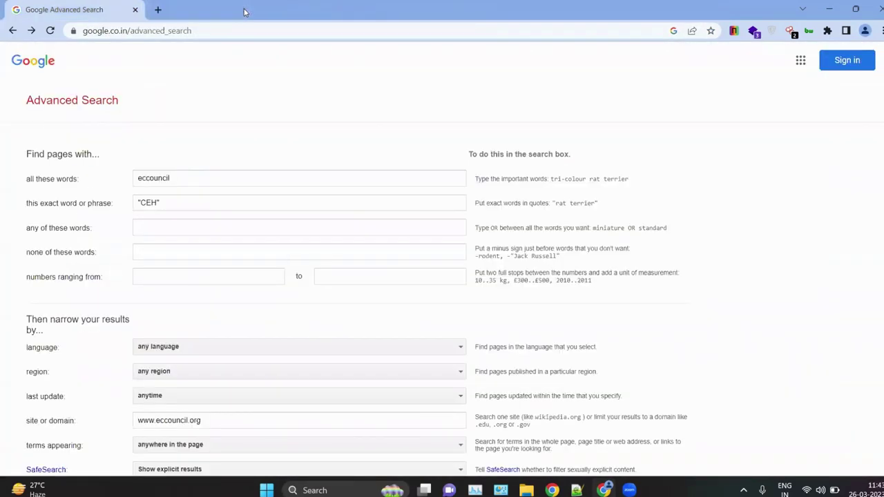
{"action": "left_click", "coordinate": [158, 10]}
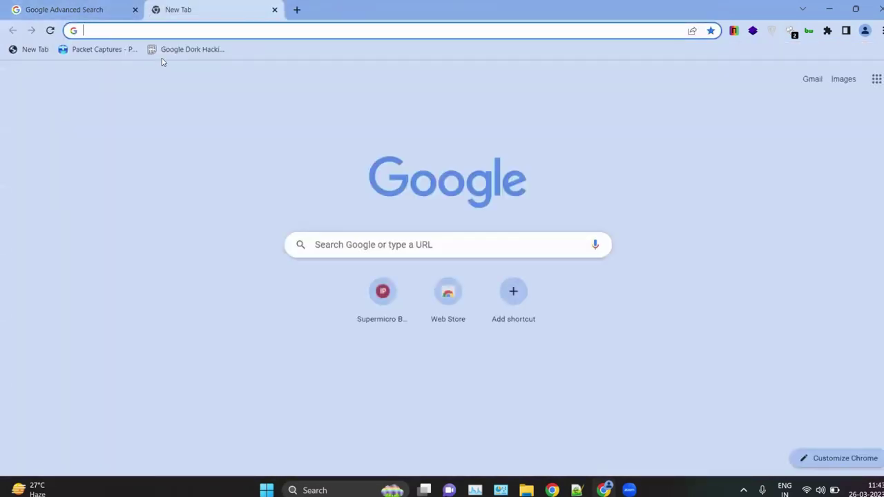
Step: Search Google for 'youtube meta' and open the mattw.io YouTube Metadata site
{"action": "type", "text": "youtube meta"}
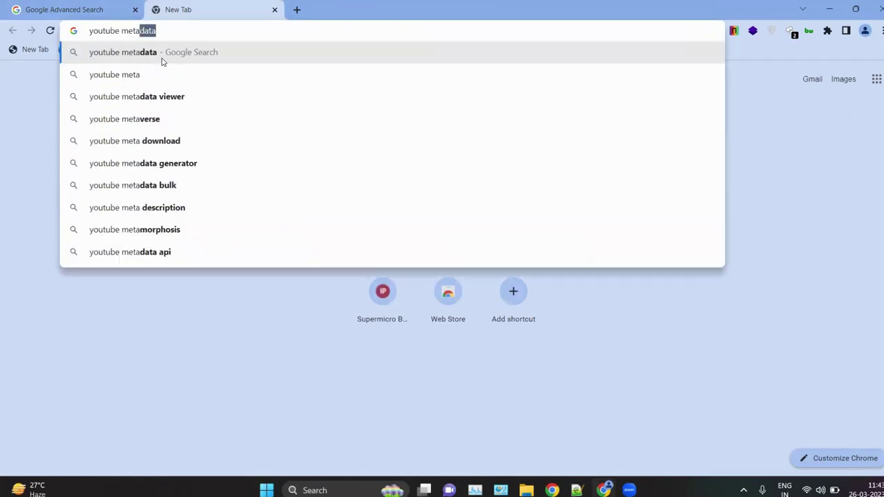
{"action": "left_click", "coordinate": [162, 60]}
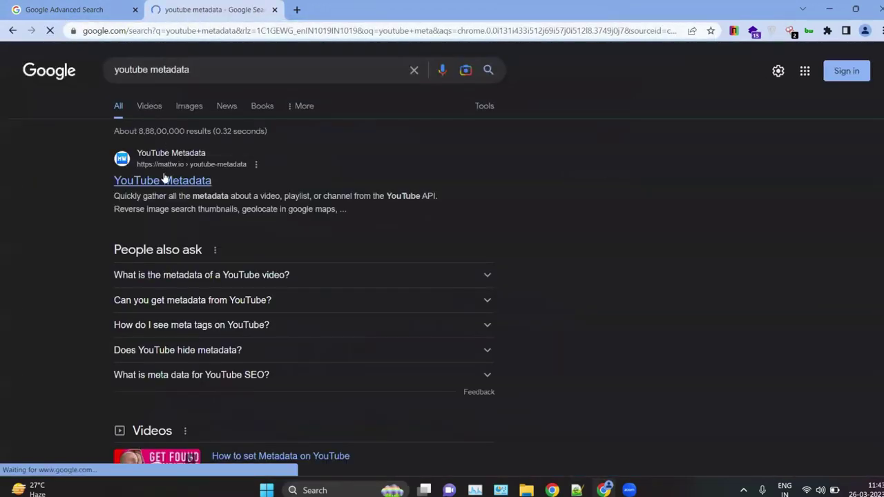
{"action": "left_click", "coordinate": [165, 179]}
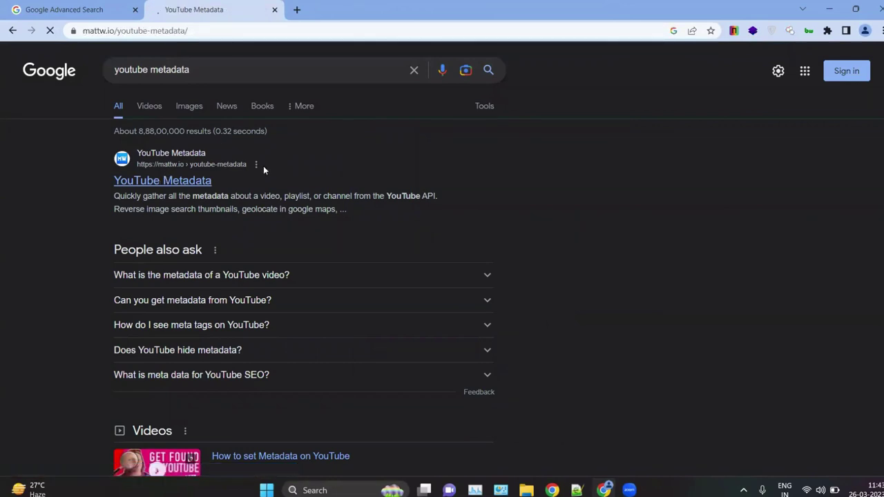
Step: In a new tab, search 'youtube' and open the YouTube website
{"action": "left_click", "coordinate": [296, 9]}
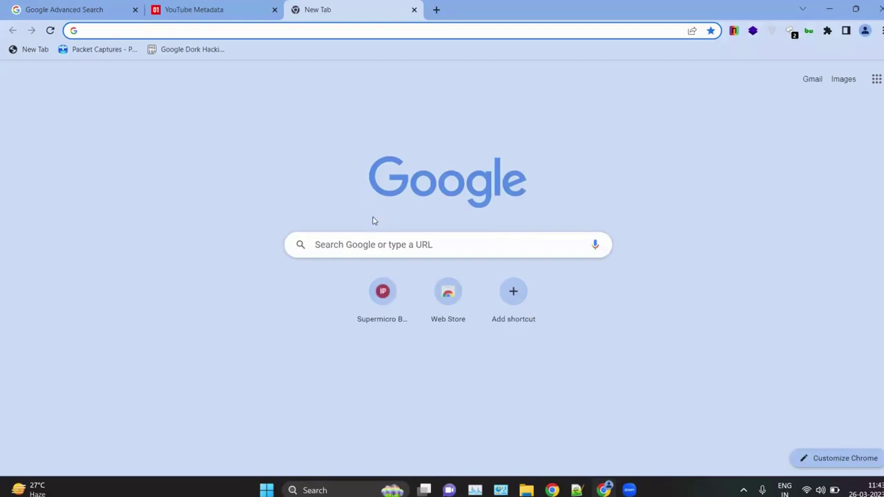
{"action": "type", "text": "yo"}
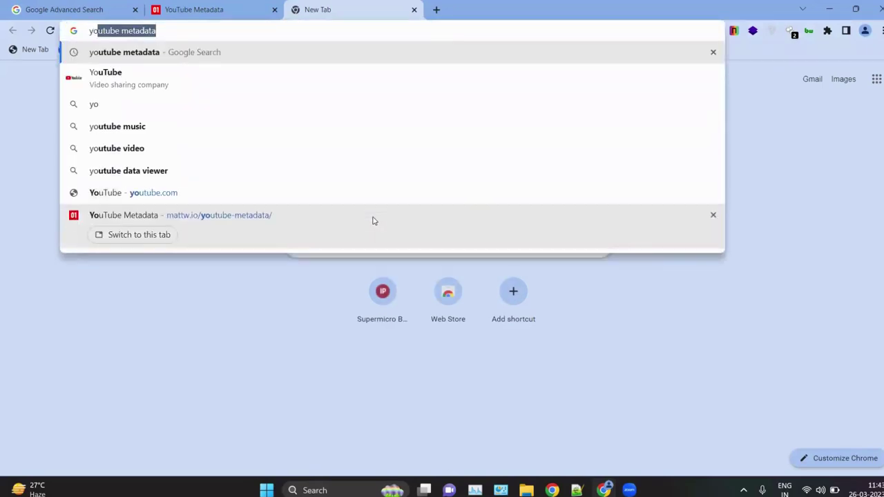
{"action": "type", "text": "utube"}
{"action": "key", "text": "Return"}
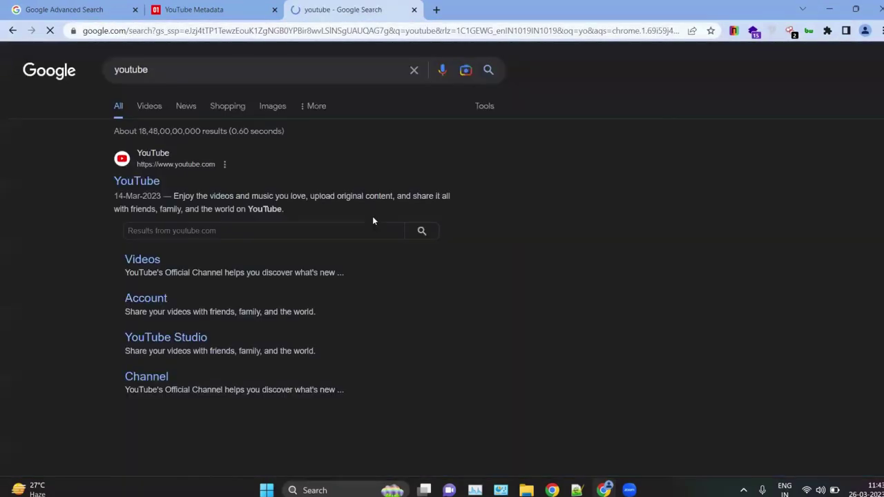
{"action": "left_click", "coordinate": [145, 181]}
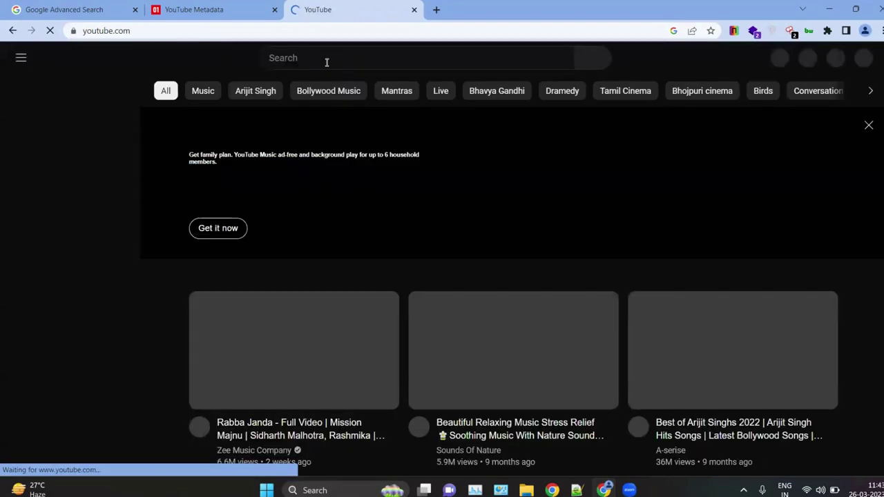
Step: Search YouTube for 'live focus music' and open the first Deep Focus live stream
{"action": "left_click", "coordinate": [327, 62]}
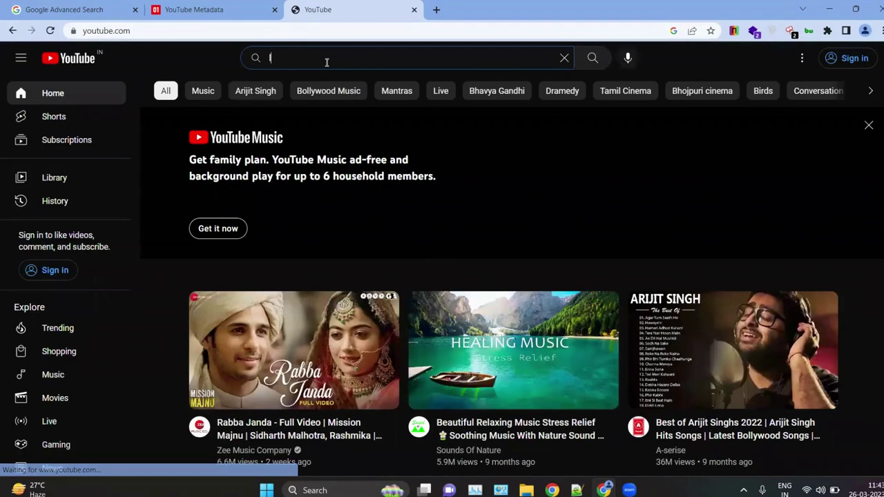
{"action": "type", "text": "live"}
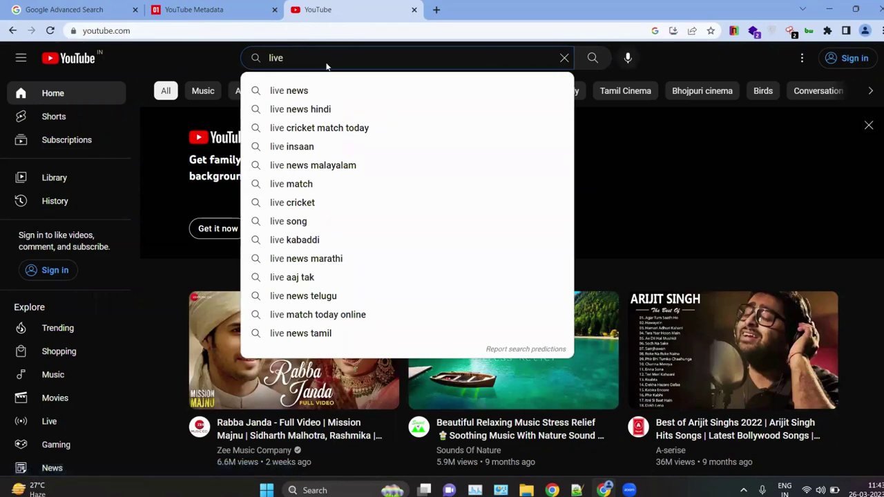
{"action": "type", "text": " focus"}
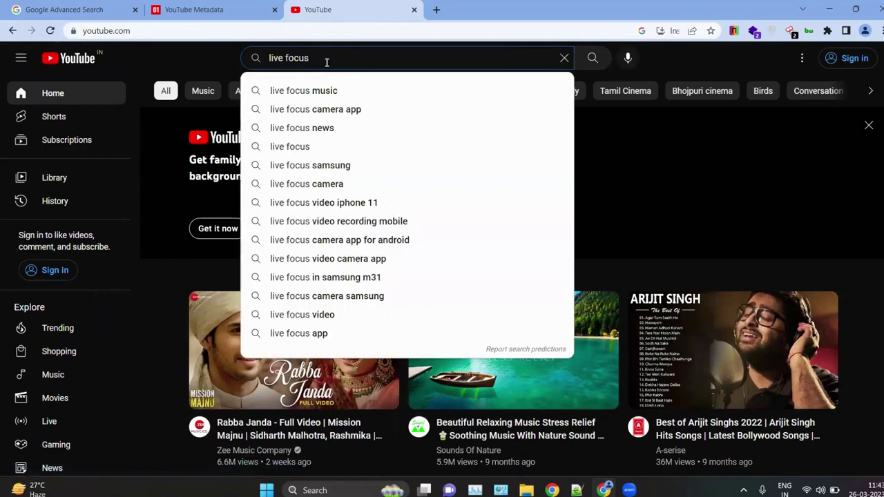
{"action": "key", "text": "Down"}
{"action": "key", "text": "Return"}
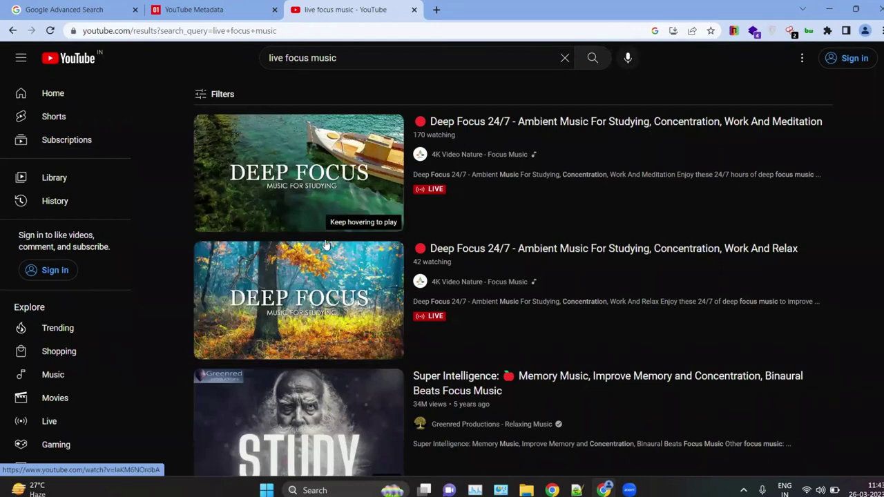
{"action": "left_click", "coordinate": [309, 201]}
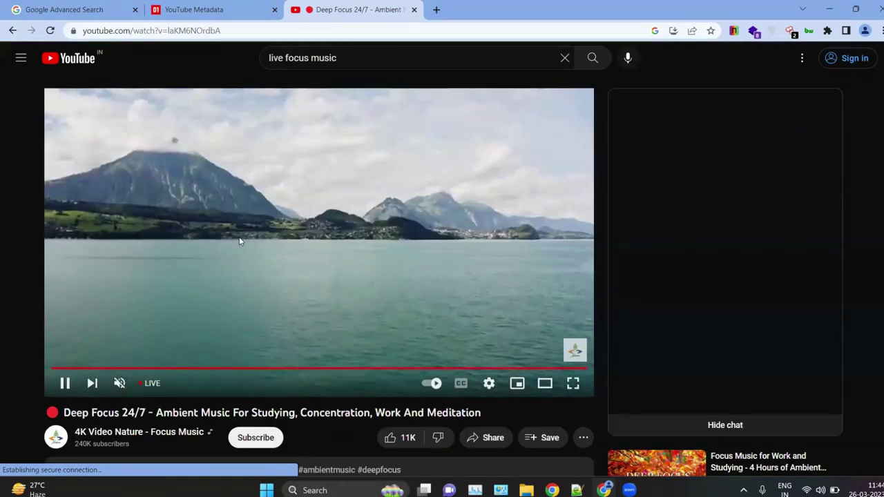
Step: Copy the Deep Focus stream's video URL and go back to the YouTube Metadata tab
{"action": "right_click", "coordinate": [241, 245]}
{"action": "right_click", "coordinate": [246, 244]}
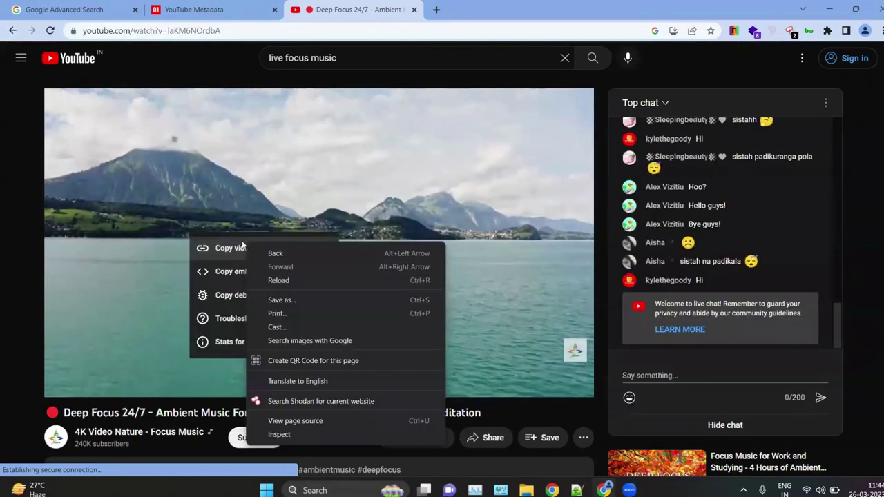
{"action": "left_click", "coordinate": [226, 247]}
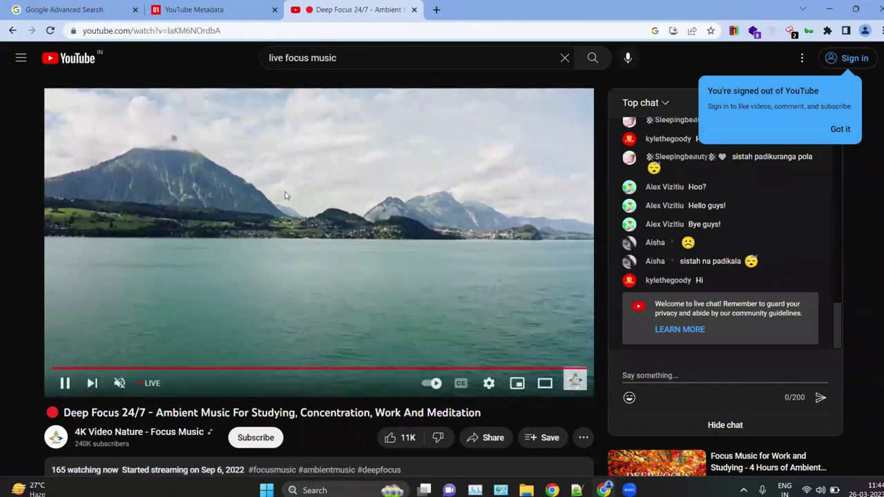
{"action": "left_click", "coordinate": [275, 200]}
{"action": "left_click", "coordinate": [197, 10]}
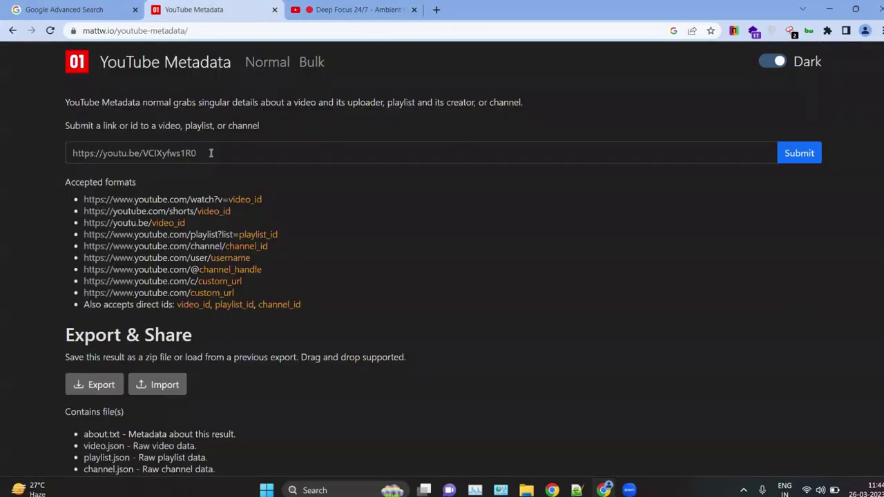
Step: Replace the example link with the Deep Focus video URL and submit it
{"action": "left_click_drag", "start_coordinate": [211, 153], "coordinate": [67, 153]}
{"action": "type", "text": "https://youtu.be/laKM6NOrdbA"}
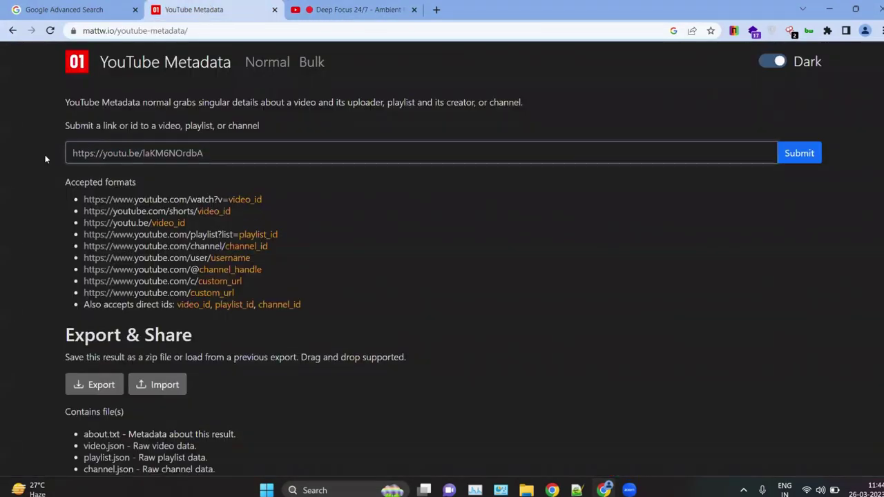
{"action": "left_click", "coordinate": [796, 156]}
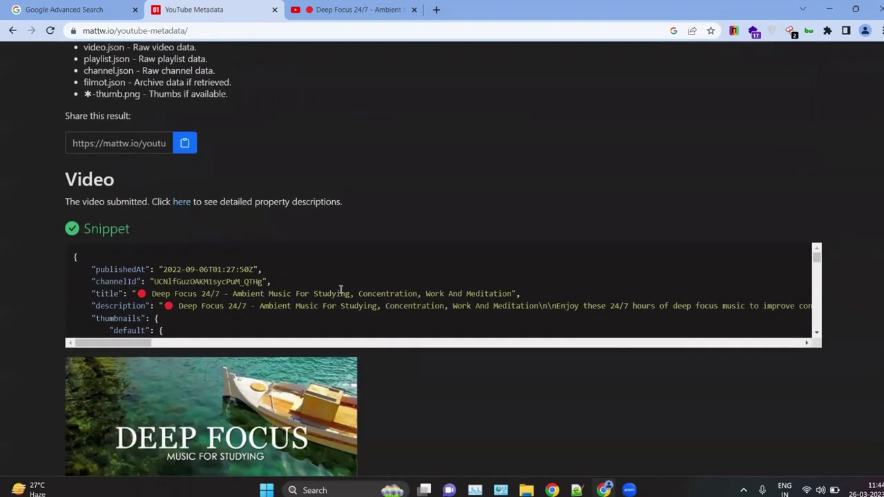
Step: Highlight the snippet's 2022-09-06T01:27:50Z publish date, channel id and video title
{"action": "scroll", "coordinate": [341, 289], "scroll_direction": "down", "scroll_amount": 1}
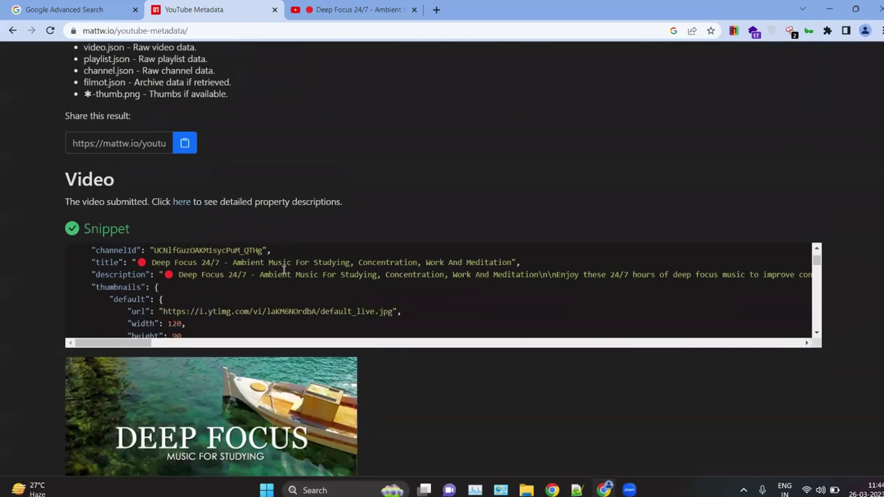
{"action": "scroll", "coordinate": [207, 290], "scroll_direction": "up", "scroll_amount": 1}
{"action": "scroll", "coordinate": [138, 297], "scroll_direction": "down", "scroll_amount": 1}
{"action": "scroll", "coordinate": [60, 306], "scroll_direction": "up", "scroll_amount": 1}
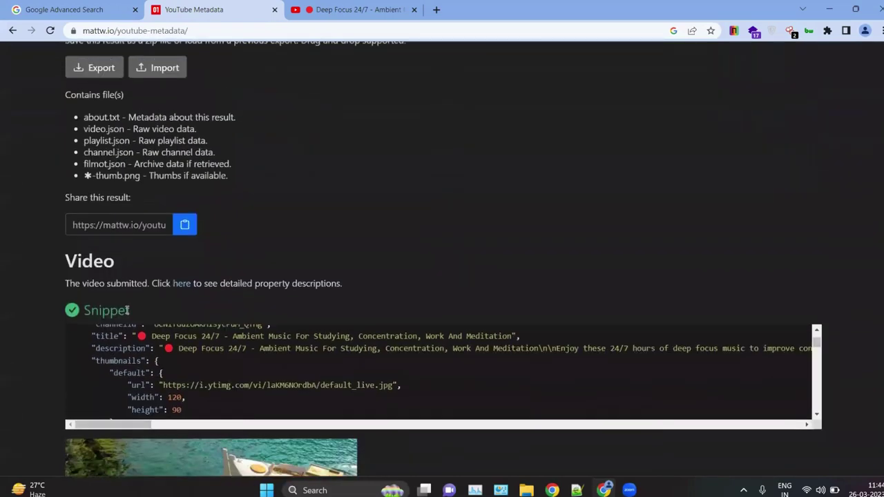
{"action": "scroll", "coordinate": [61, 297], "scroll_direction": "down", "scroll_amount": 1}
{"action": "scroll", "coordinate": [125, 272], "scroll_direction": "up", "scroll_amount": 1}
{"action": "scroll", "coordinate": [61, 228], "scroll_direction": "down", "scroll_amount": 1}
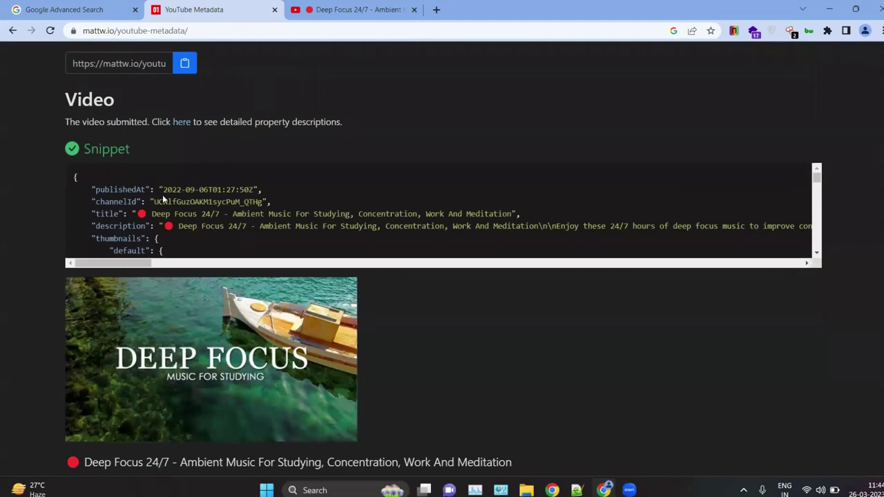
{"action": "left_click_drag", "start_coordinate": [164, 199], "coordinate": [218, 190]}
{"action": "left_click_drag", "start_coordinate": [153, 214], "coordinate": [403, 215]}
{"action": "scroll", "coordinate": [170, 222], "scroll_direction": "down", "scroll_amount": 1}
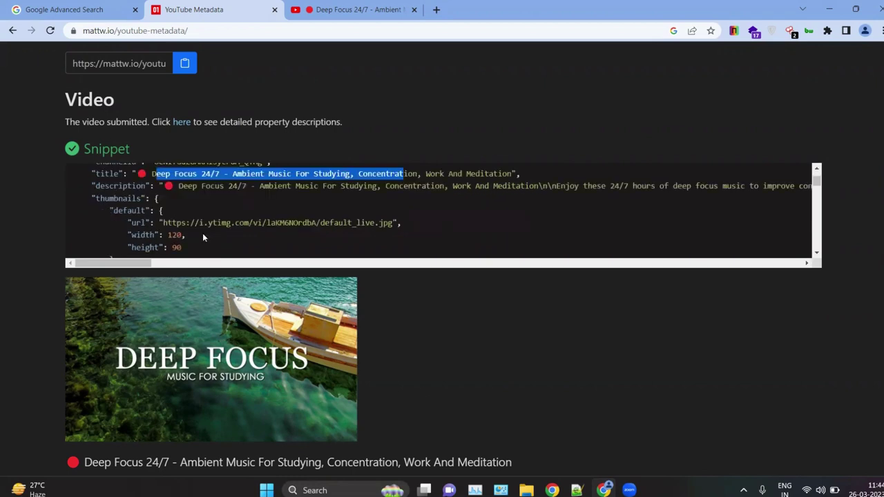
{"action": "scroll", "coordinate": [203, 237], "scroll_direction": "down", "scroll_amount": 2}
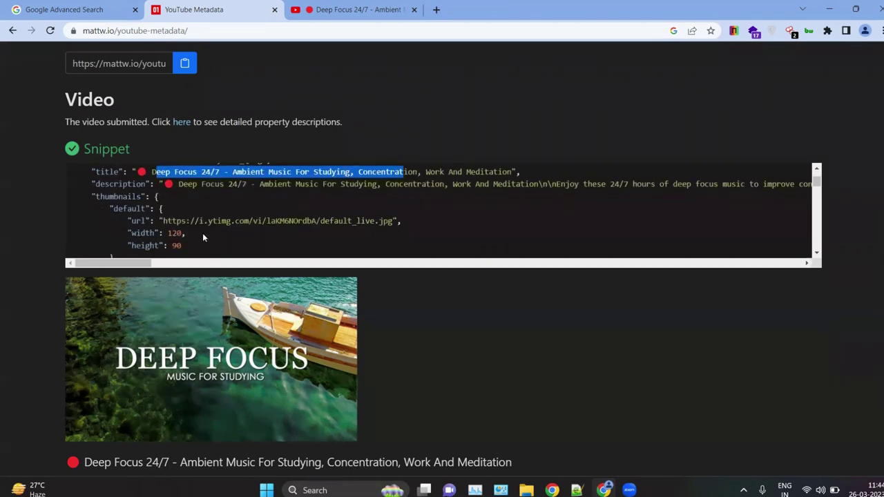
{"action": "scroll", "coordinate": [41, 240], "scroll_direction": "down", "scroll_amount": 4}
{"action": "scroll", "coordinate": [173, 286], "scroll_direction": "up", "scroll_amount": 2}
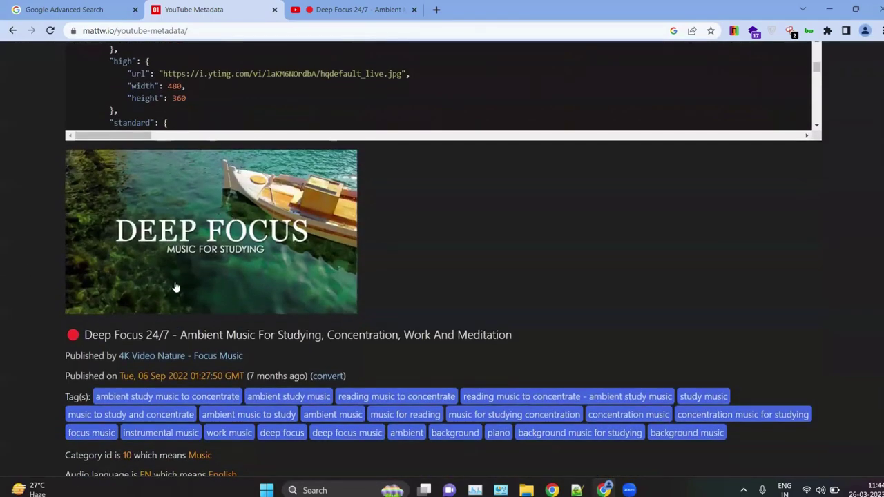
{"action": "scroll", "coordinate": [187, 234], "scroll_direction": "up", "scroll_amount": 5}
{"action": "scroll", "coordinate": [188, 234], "scroll_direction": "down", "scroll_amount": 5}
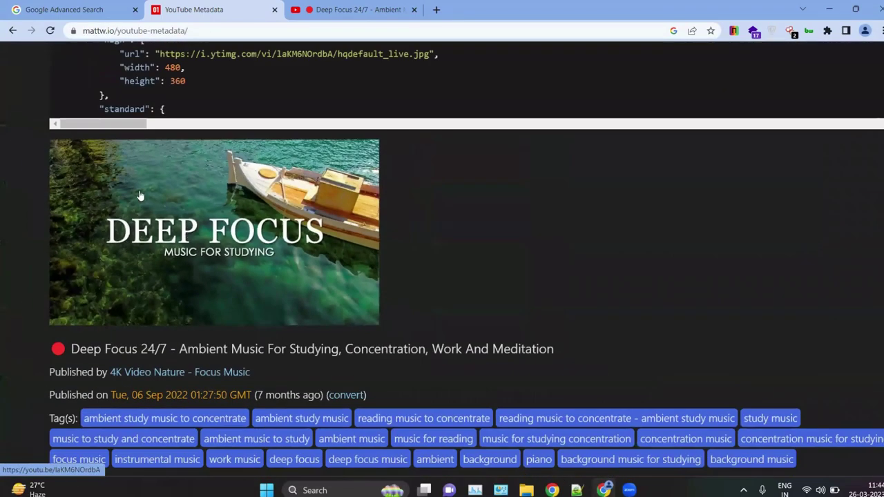
{"action": "scroll", "coordinate": [191, 246], "scroll_direction": "down", "scroll_amount": 2}
{"action": "scroll", "coordinate": [239, 355], "scroll_direction": "down", "scroll_amount": 3}
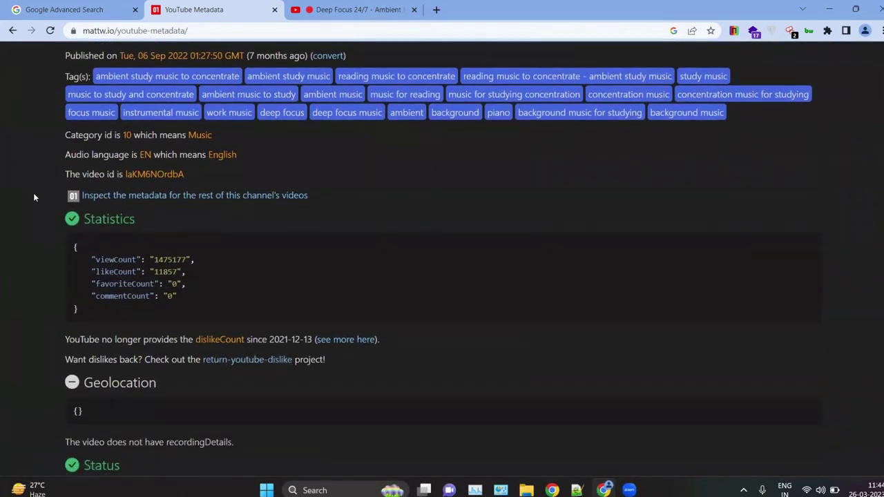
{"action": "scroll", "coordinate": [110, 157], "scroll_direction": "up", "scroll_amount": 1}
{"action": "scroll", "coordinate": [111, 157], "scroll_direction": "up", "scroll_amount": 2}
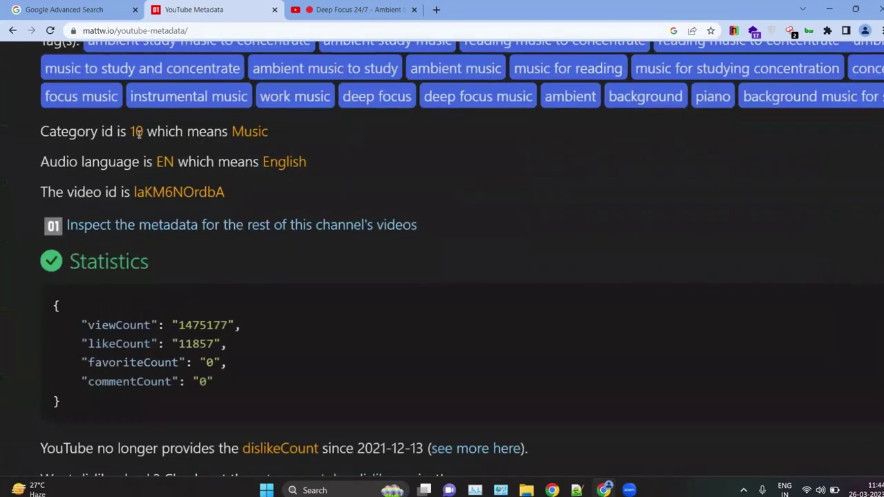
{"action": "left_click_drag", "start_coordinate": [268, 137], "coordinate": [227, 131]}
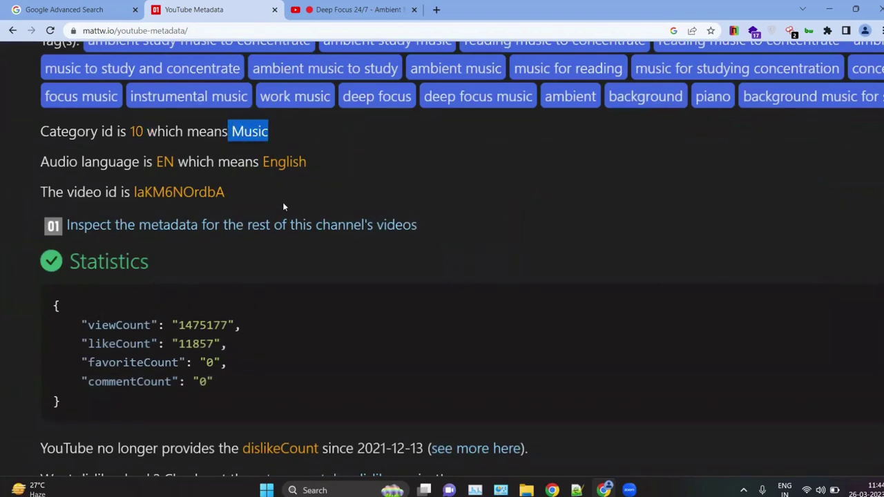
{"action": "left_click_drag", "start_coordinate": [146, 161], "coordinate": [235, 187]}
{"action": "left_click", "coordinate": [258, 208]}
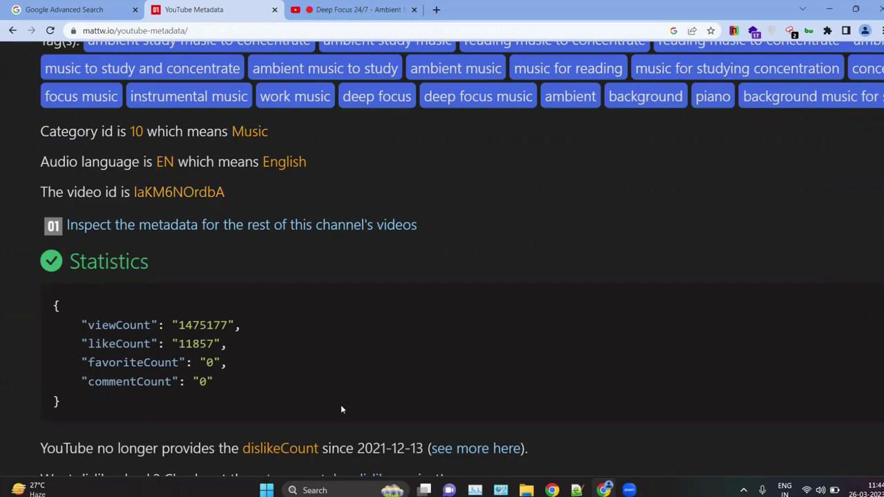
{"action": "scroll", "coordinate": [225, 304], "scroll_direction": "down", "scroll_amount": 1}
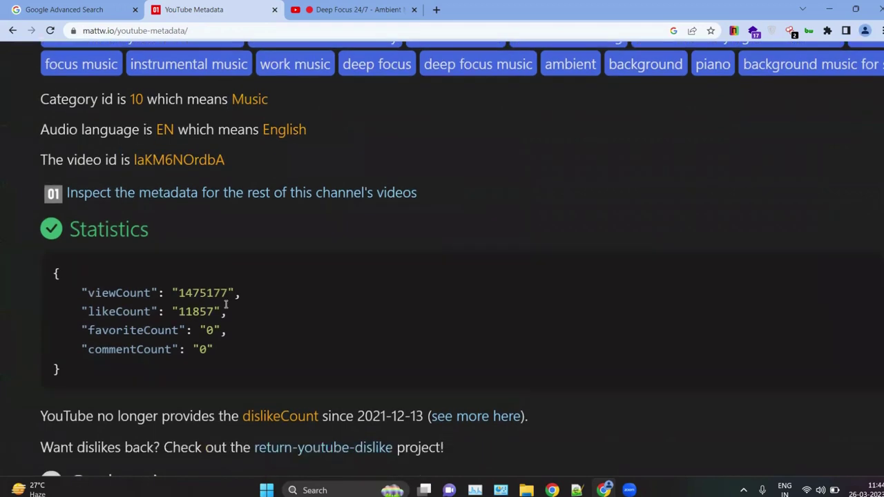
{"action": "scroll", "coordinate": [163, 282], "scroll_direction": "up", "scroll_amount": 3, "text": "ctrl"}
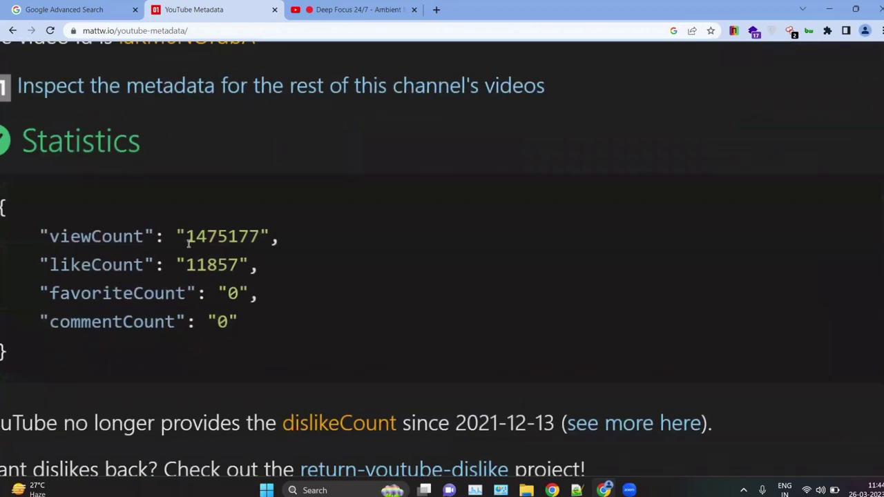
{"action": "left_click_drag", "start_coordinate": [197, 266], "coordinate": [238, 270]}
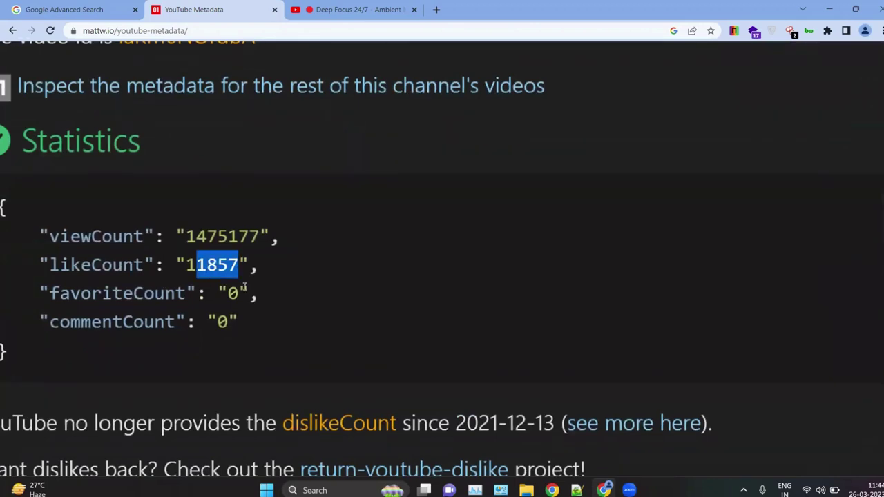
{"action": "scroll", "coordinate": [213, 320], "scroll_direction": "down", "scroll_amount": 3, "text": "ctrl"}
{"action": "left_click_drag", "start_coordinate": [189, 288], "coordinate": [205, 288]}
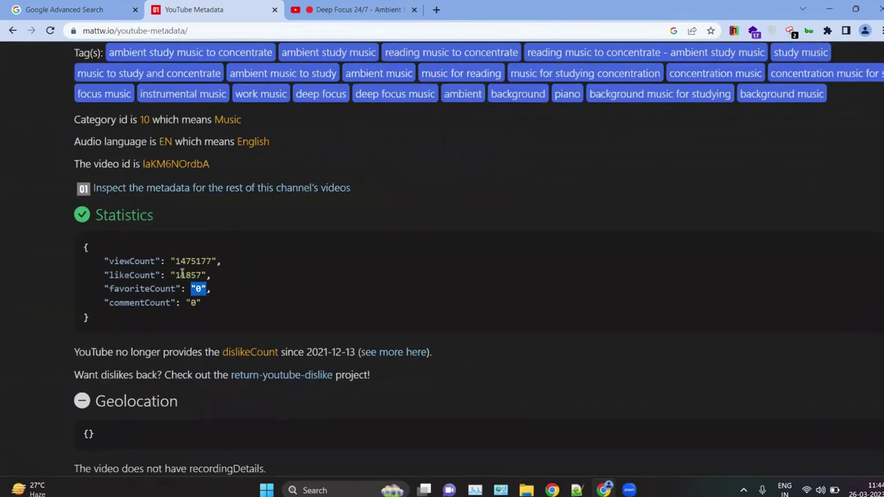
{"action": "scroll", "coordinate": [181, 273], "scroll_direction": "up", "scroll_amount": 3, "text": "ctrl"}
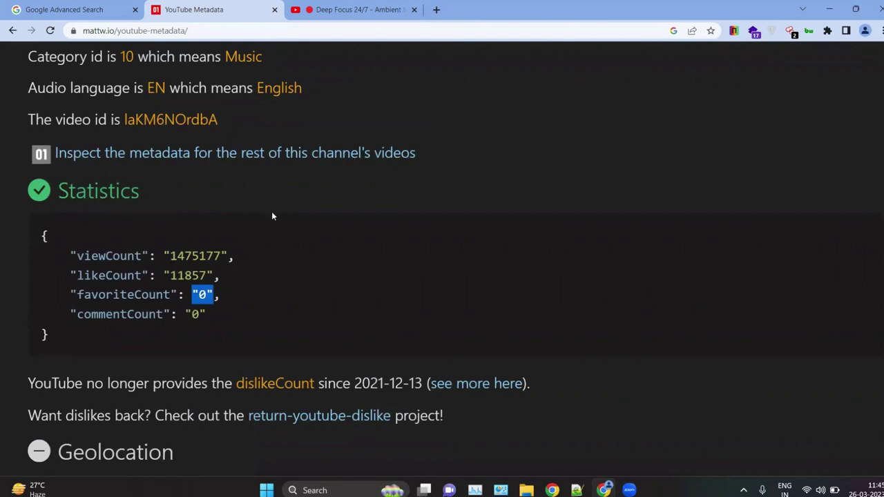
{"action": "scroll", "coordinate": [300, 303], "scroll_direction": "up", "scroll_amount": 3}
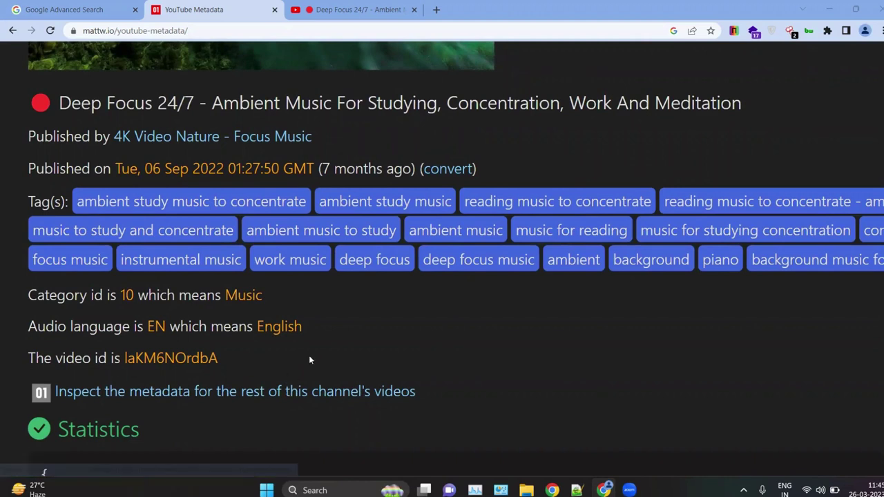
{"action": "key", "text": "ctrl+minus"}
{"action": "key", "text": "ctrl+minus"}
{"action": "key", "text": "ctrl+minus"}
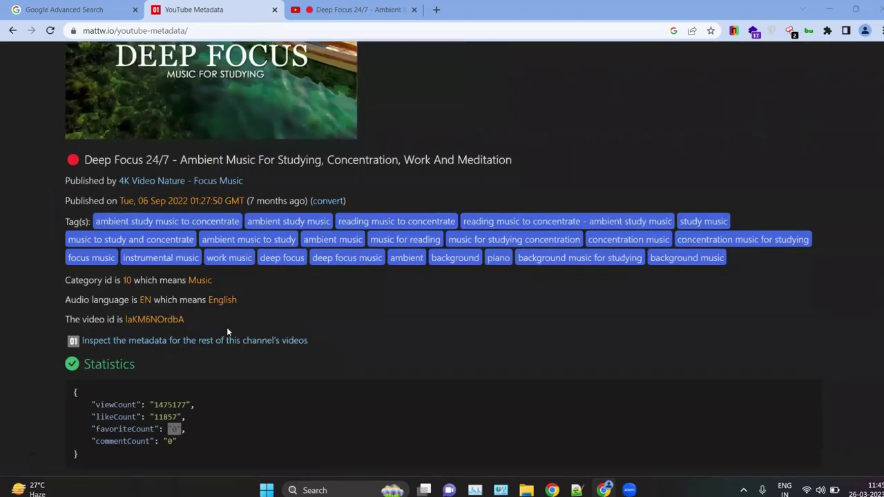
{"action": "key", "text": "ctrl+plus"}
{"action": "key", "text": "ctrl+plus"}
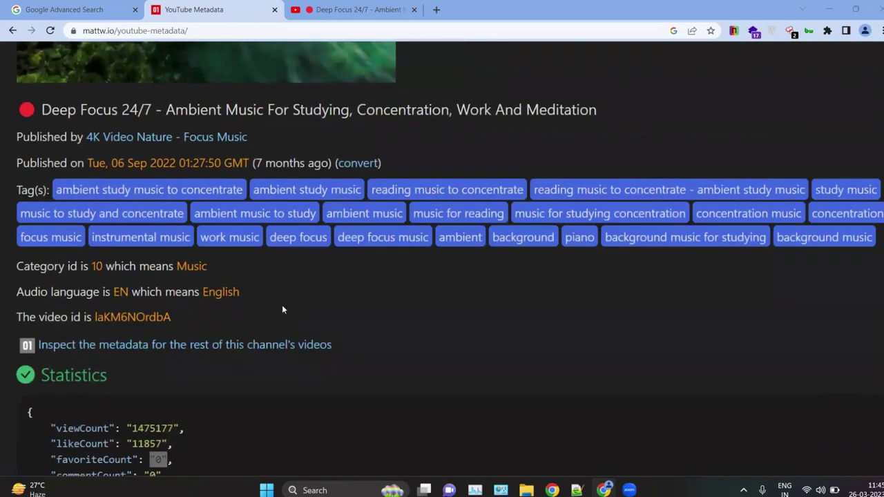
{"action": "scroll", "coordinate": [281, 306], "scroll_direction": "left", "scroll_amount": 2}
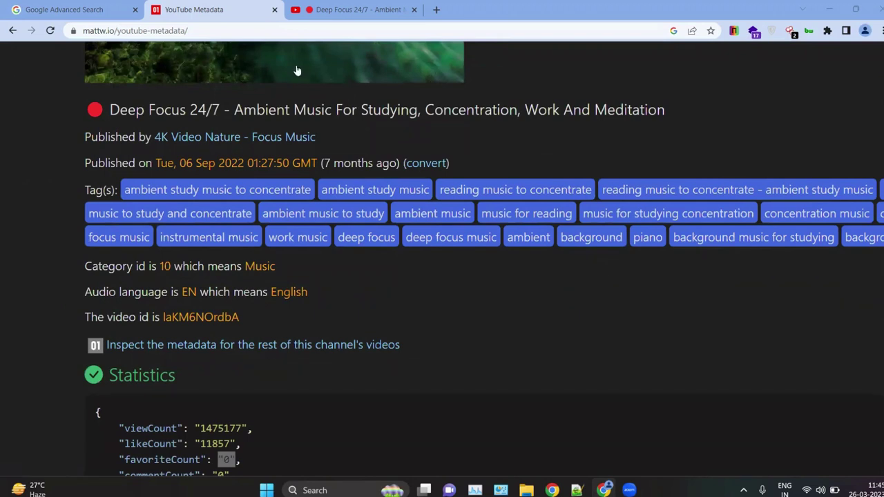
Step: In a new tab, search Google for 'youtube video category'
{"action": "left_click", "coordinate": [436, 10]}
{"action": "left_click", "coordinate": [188, 6]}
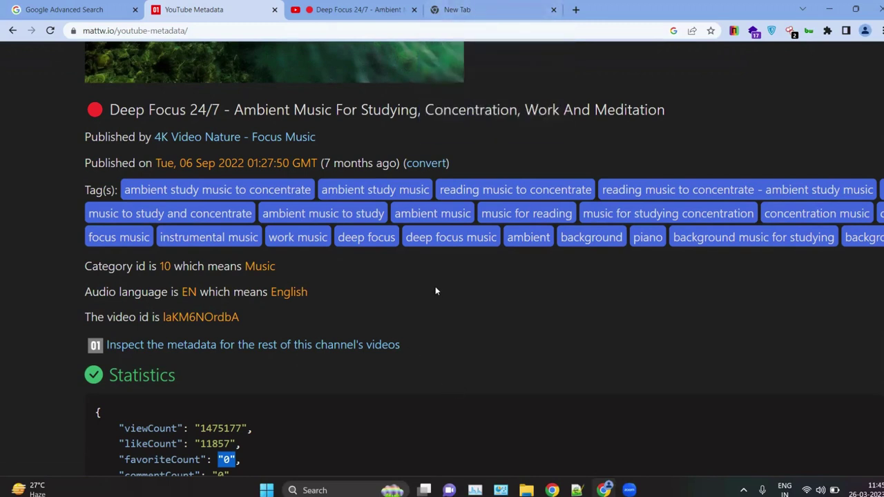
{"action": "left_click", "coordinate": [457, 10]}
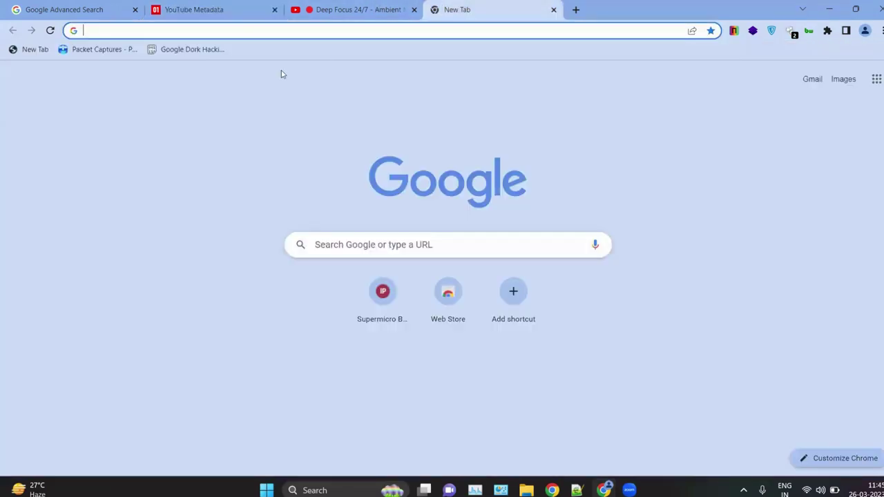
{"action": "left_click", "coordinate": [220, 7]}
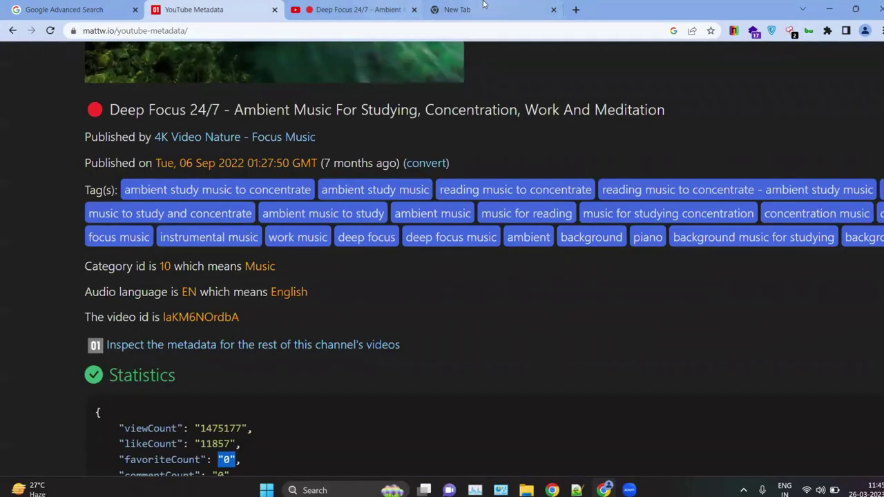
{"action": "left_click", "coordinate": [483, 6]}
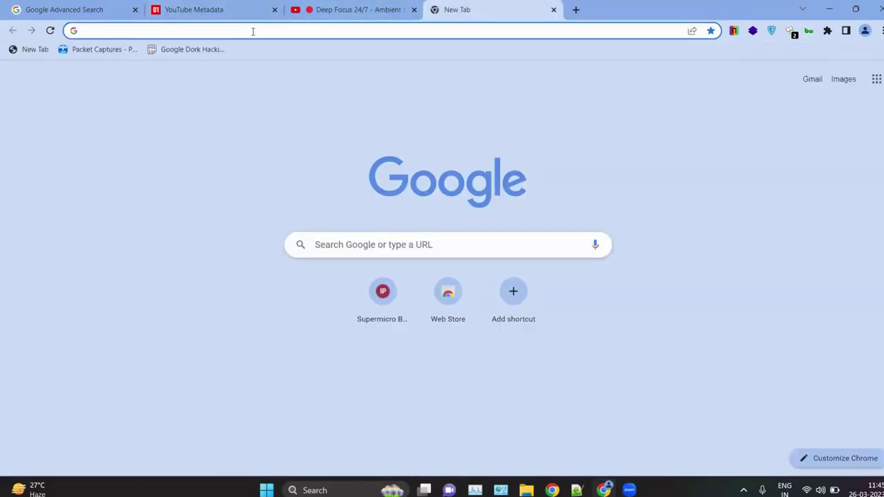
{"action": "type", "text": "cator"}
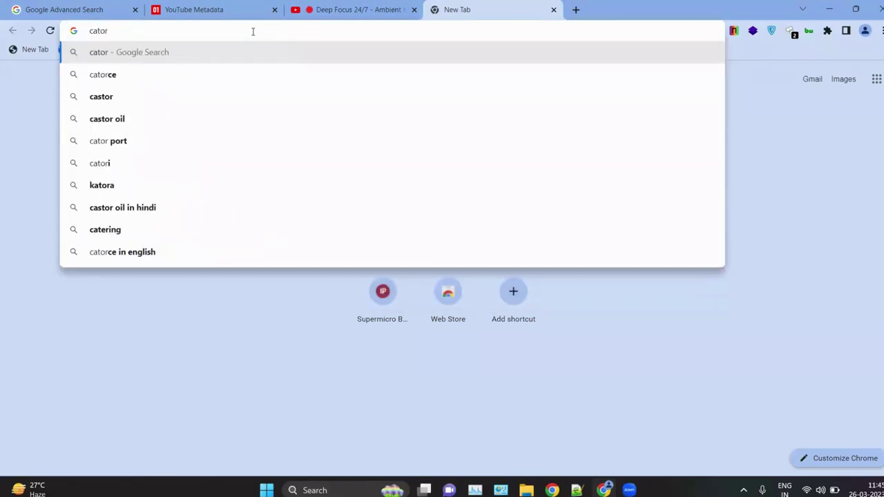
{"action": "key", "text": "BackSpace"}
{"action": "key", "text": "BackSpace"}
{"action": "key", "text": "BackSpace"}
{"action": "key", "text": "BackSpace"}
{"action": "key", "text": "BackSpace"}
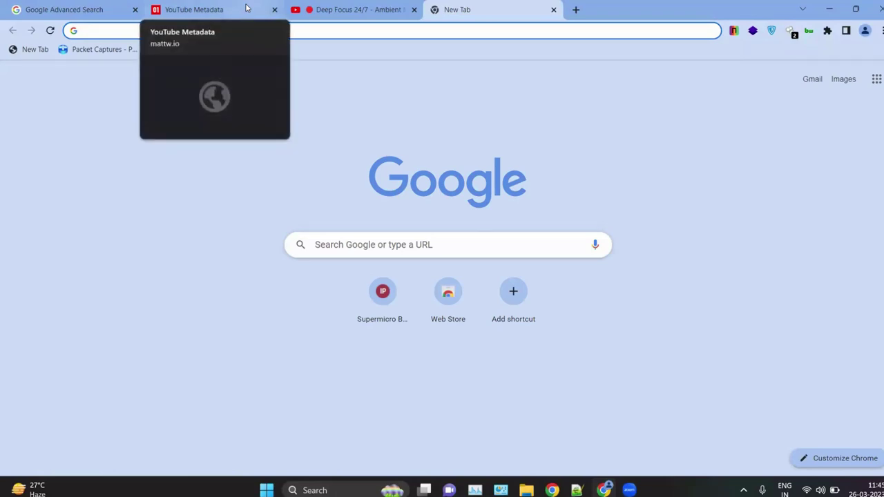
{"action": "type", "text": "youtube "}
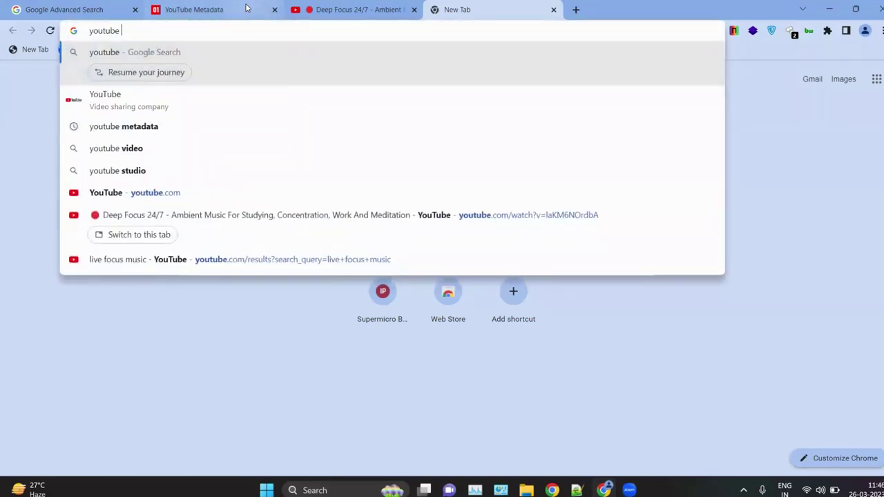
{"action": "type", "text": "videos ca"}
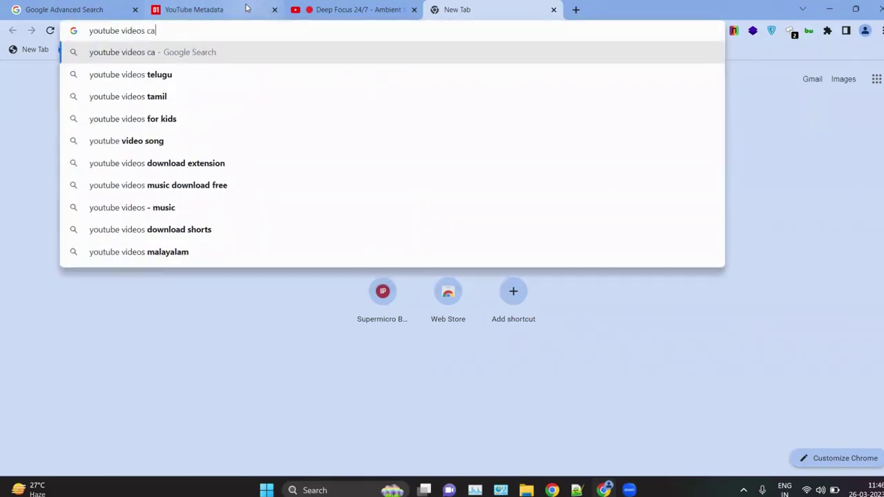
{"action": "type", "text": "torg"}
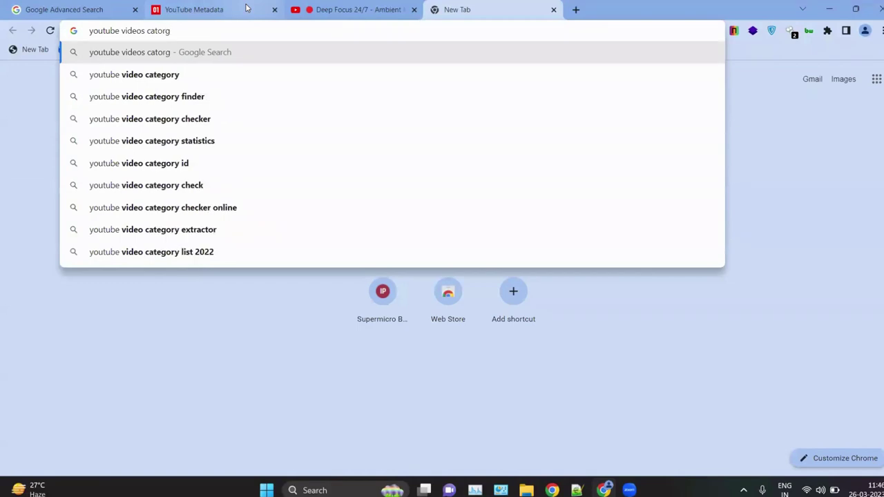
{"action": "key", "text": "Down"}
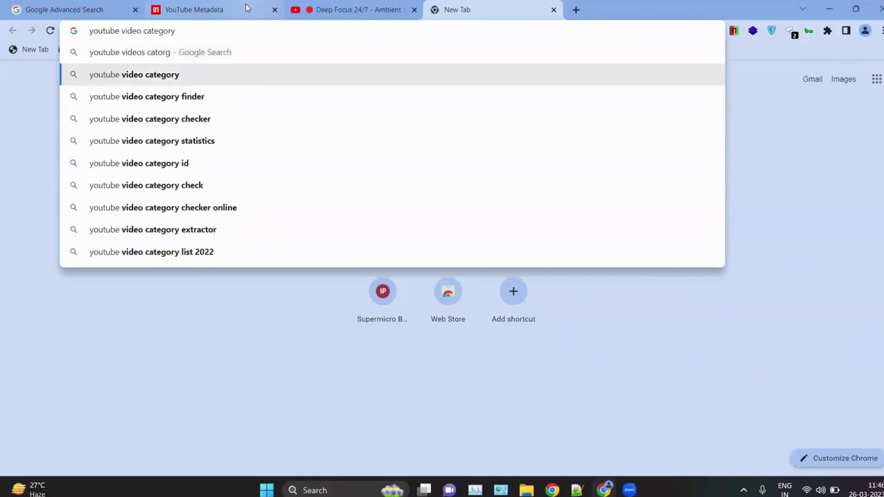
{"action": "key", "text": "Return"}
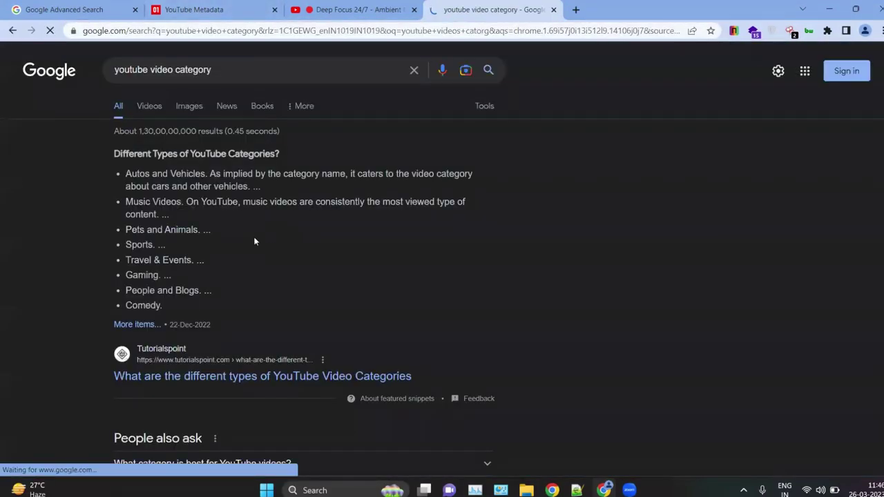
Step: Refine the search to 'youtube video category with id' and open the Mixed Analytics list
{"action": "scroll", "coordinate": [254, 241], "scroll_direction": "down", "scroll_amount": 1}
{"action": "left_click", "coordinate": [232, 49]}
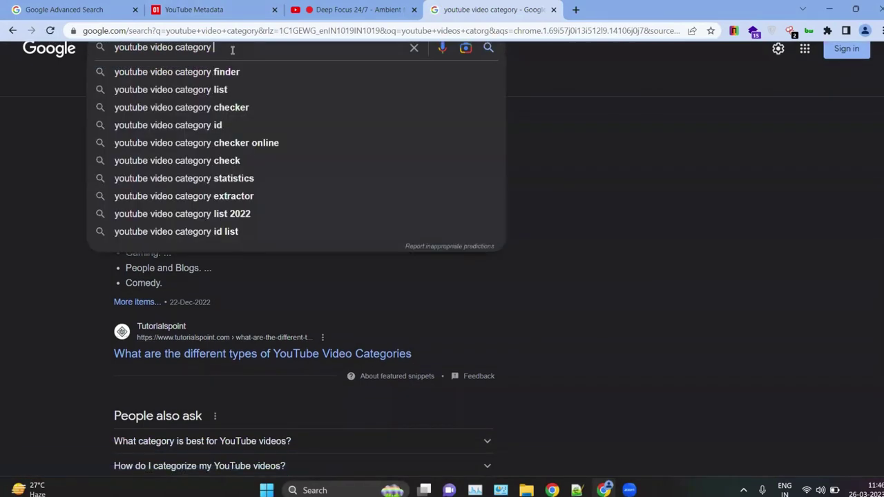
{"action": "type", "text": "with"}
{"action": "key", "text": "BackSpace"}
{"action": "key", "text": "BackSpace"}
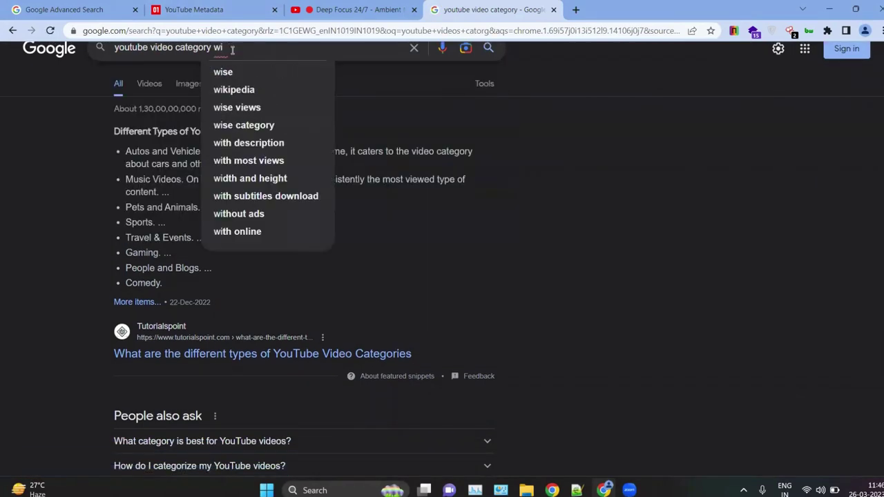
{"action": "type", "text": "th id"}
{"action": "key", "text": "Return"}
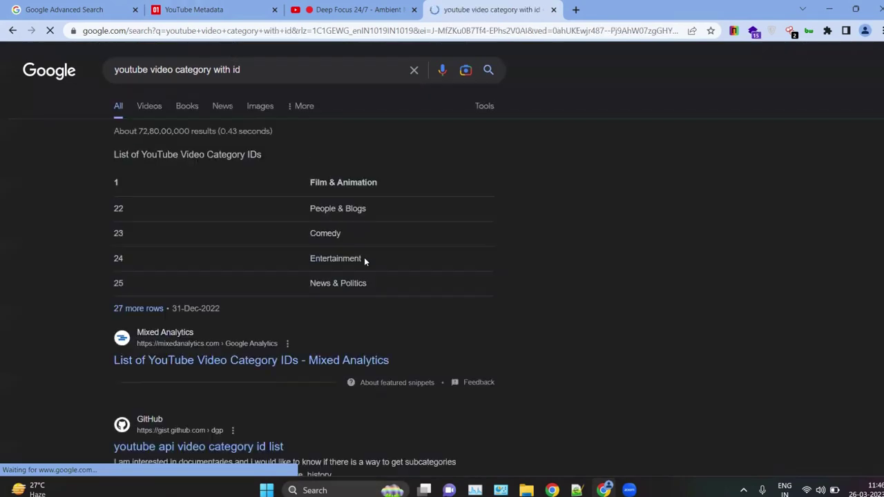
{"action": "left_click", "coordinate": [181, 370]}
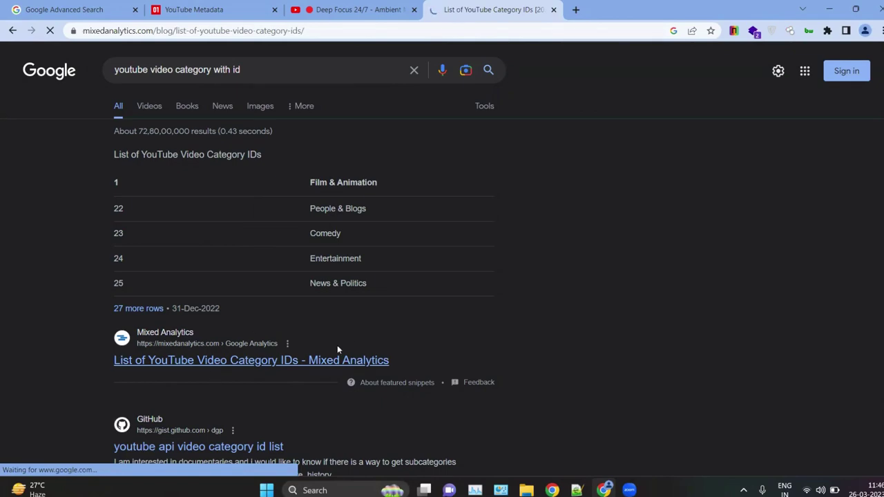
Step: Scroll the category ID table and highlight the Howto & Style and News & Politics entries
{"action": "scroll", "coordinate": [249, 341], "scroll_direction": "down", "scroll_amount": 3}
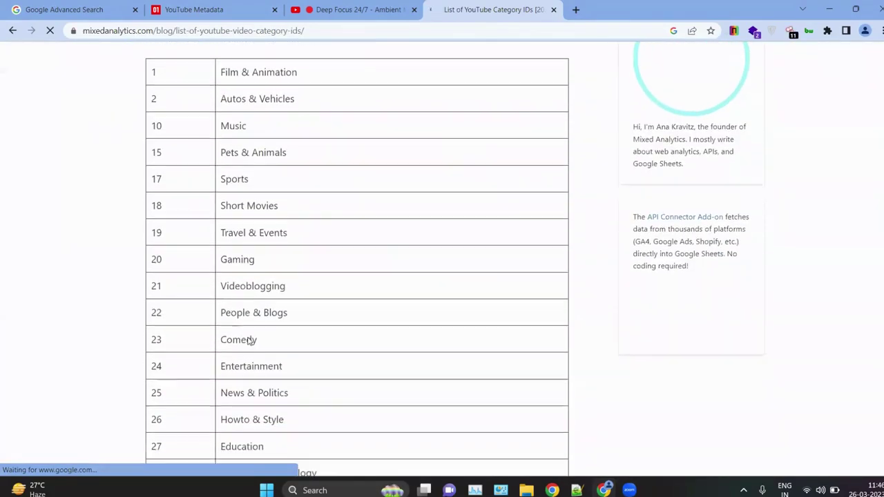
{"action": "scroll", "coordinate": [206, 150], "scroll_direction": "up", "scroll_amount": 3, "text": "ctrl"}
{"action": "scroll", "coordinate": [205, 150], "scroll_direction": "down", "scroll_amount": 3, "text": "ctrl"}
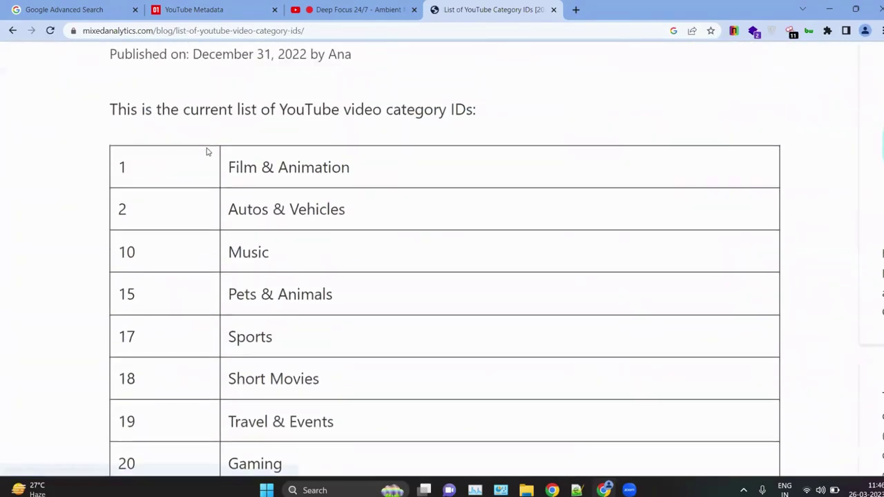
{"action": "scroll", "coordinate": [180, 242], "scroll_direction": "down", "scroll_amount": 1}
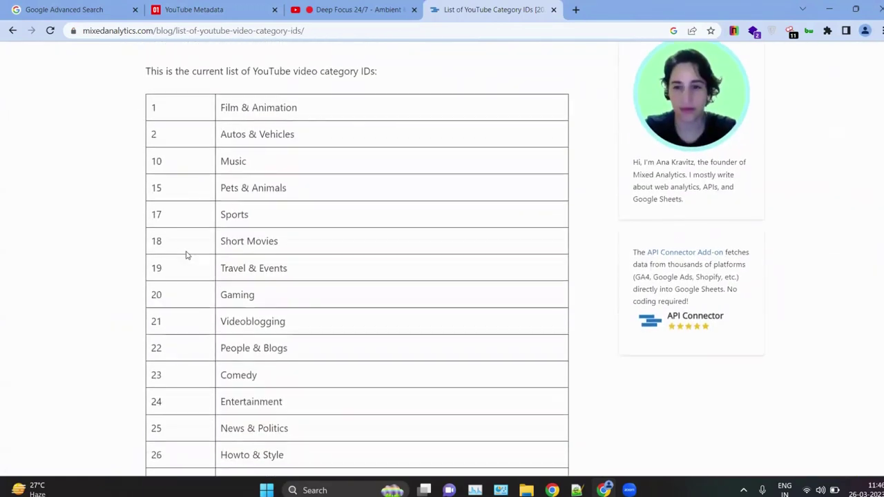
{"action": "scroll", "coordinate": [228, 297], "scroll_direction": "down", "scroll_amount": 2}
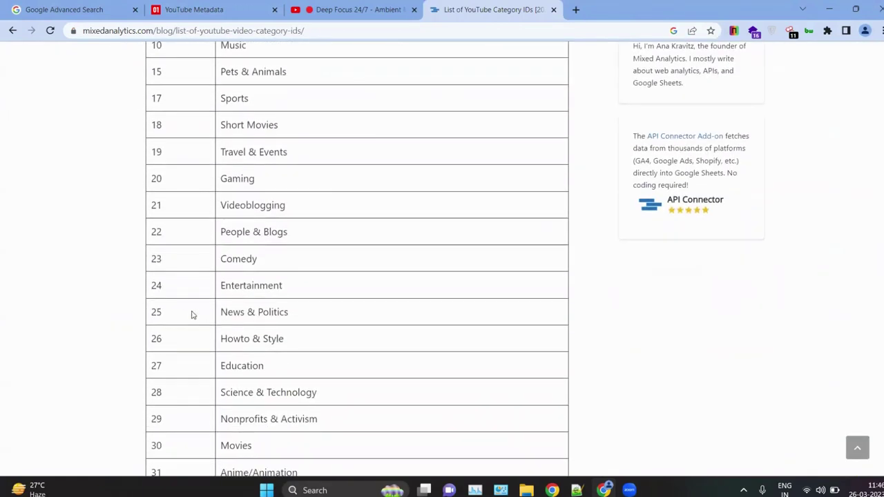
{"action": "left_click_drag", "start_coordinate": [272, 338], "coordinate": [216, 338]}
{"action": "left_click", "coordinate": [324, 338]}
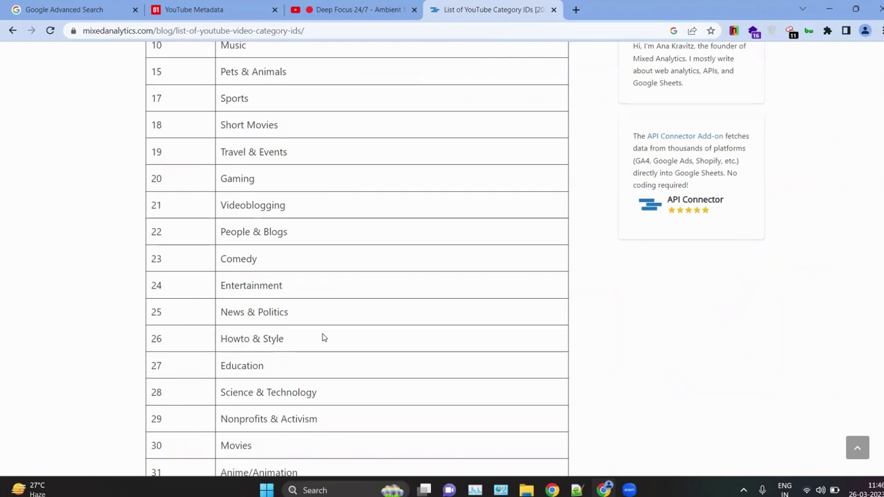
{"action": "scroll", "coordinate": [322, 338], "scroll_direction": "down", "scroll_amount": 1}
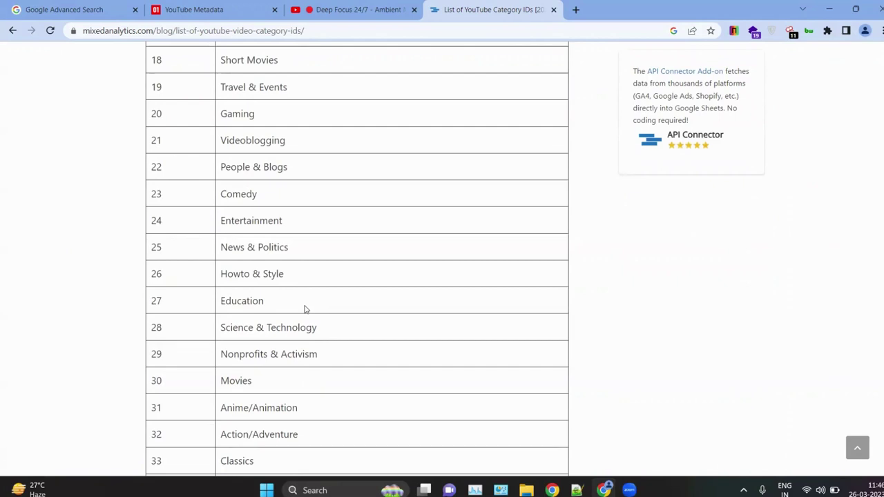
{"action": "scroll", "coordinate": [306, 310], "scroll_direction": "up", "scroll_amount": 4}
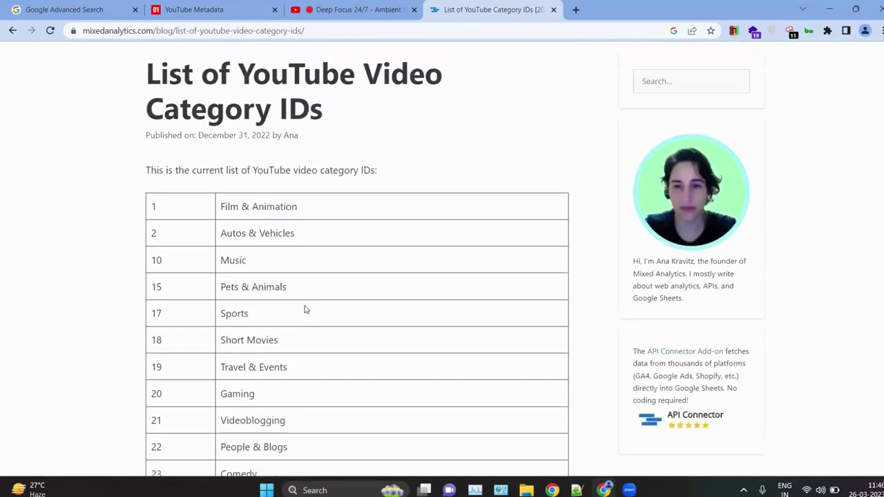
{"action": "scroll", "coordinate": [306, 309], "scroll_direction": "down", "scroll_amount": 12}
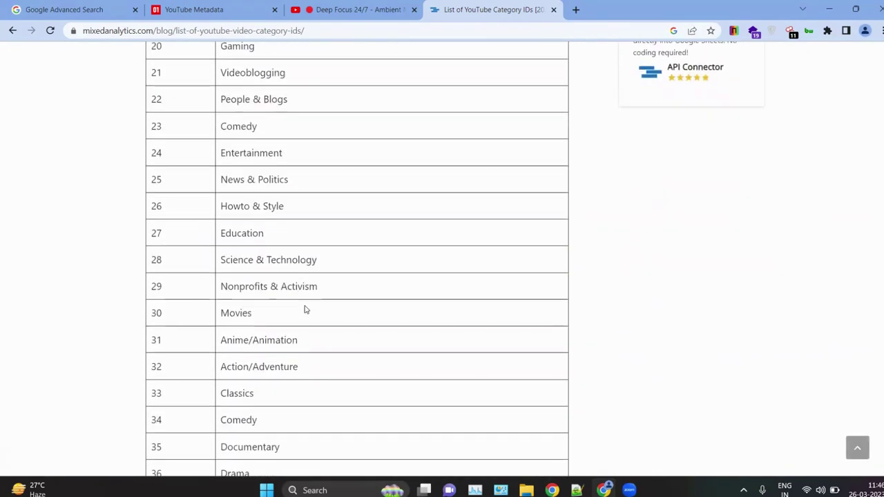
{"action": "scroll", "coordinate": [306, 310], "scroll_direction": "down", "scroll_amount": 2}
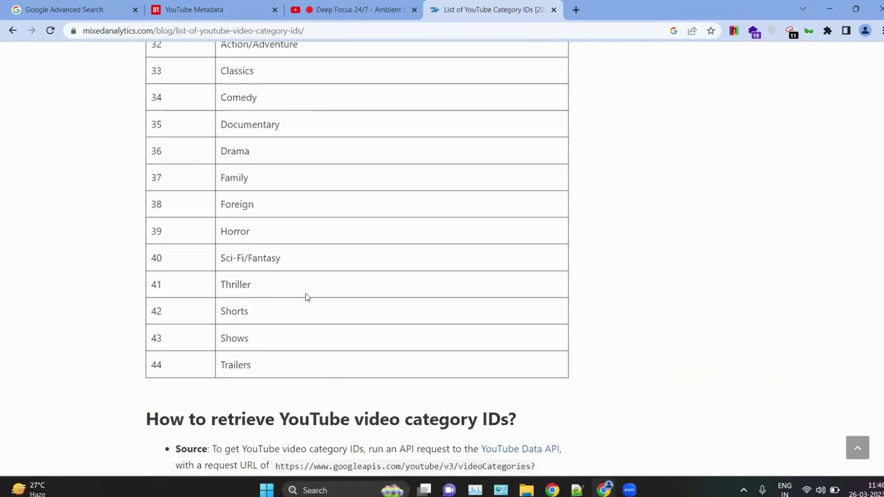
{"action": "scroll", "coordinate": [310, 258], "scroll_direction": "up", "scroll_amount": 3}
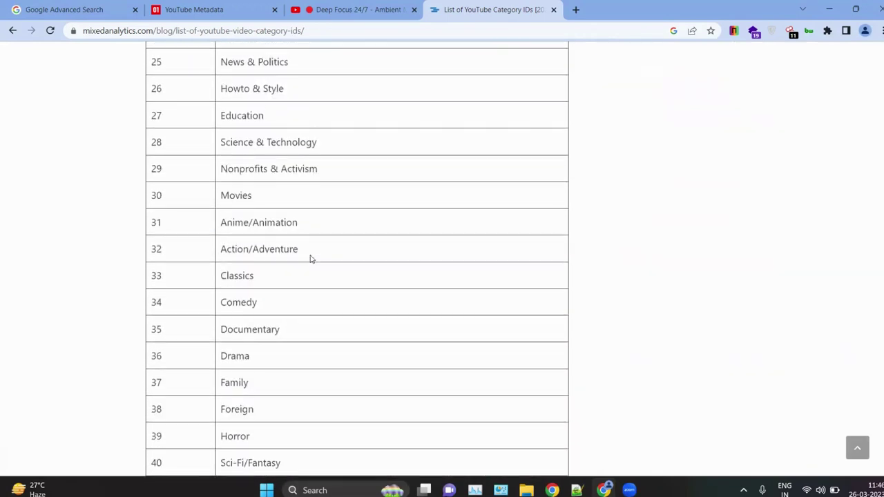
{"action": "left_click_drag", "start_coordinate": [227, 109], "coordinate": [277, 100]}
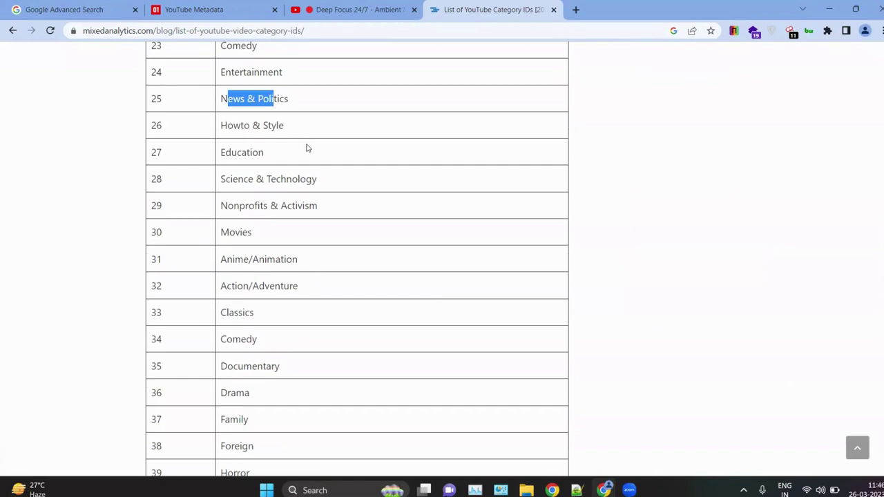
{"action": "left_click", "coordinate": [308, 149]}
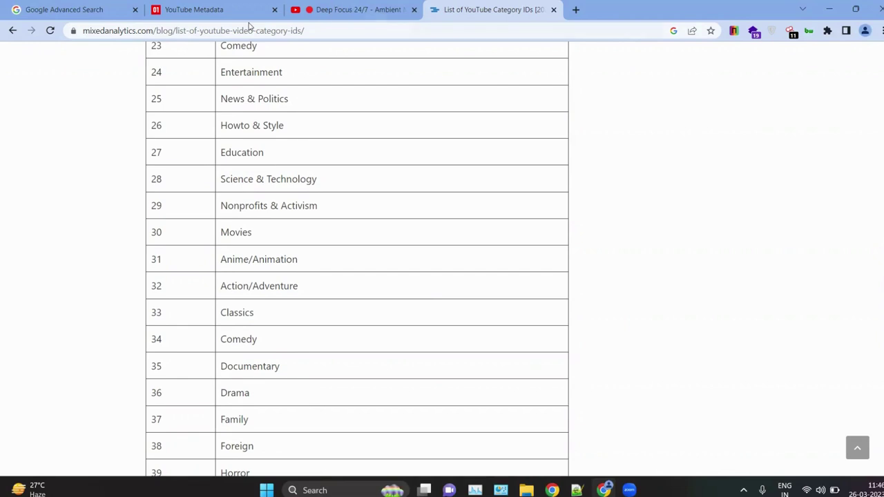
Step: Open YouTube in a new tab and filter the home feed to News
{"action": "left_click", "coordinate": [578, 14]}
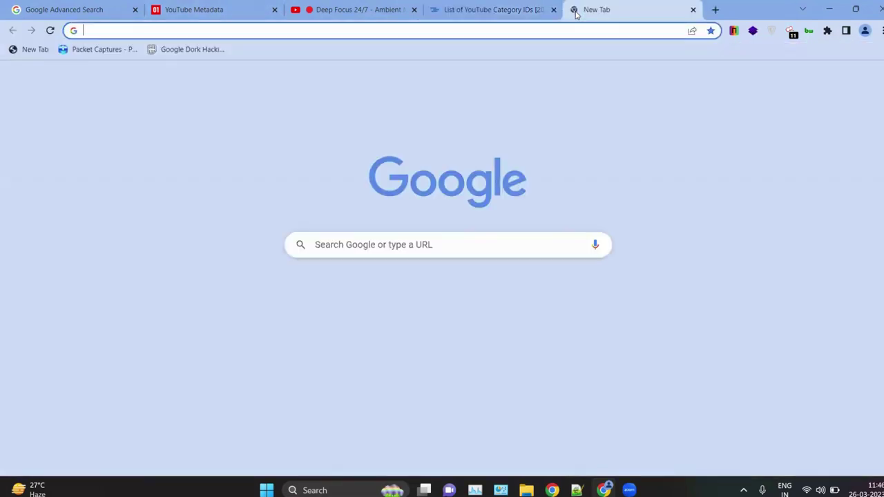
{"action": "type", "text": "youtube.com"}
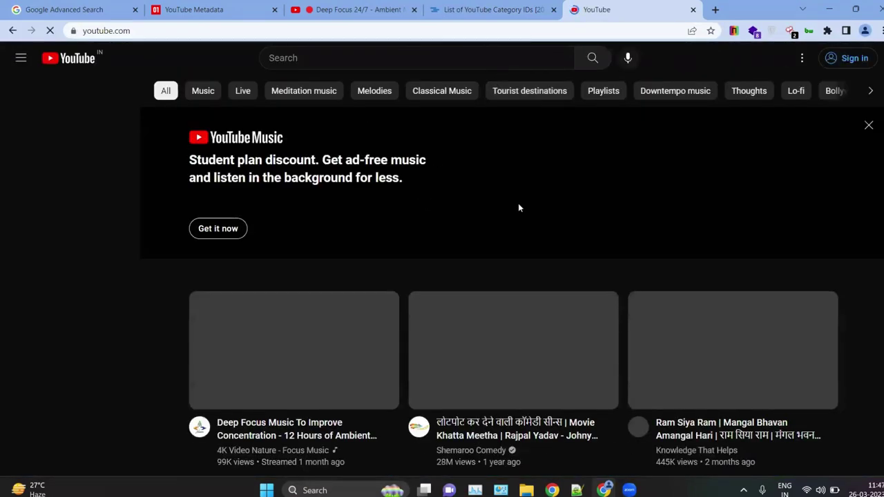
{"action": "left_click", "coordinate": [868, 126]}
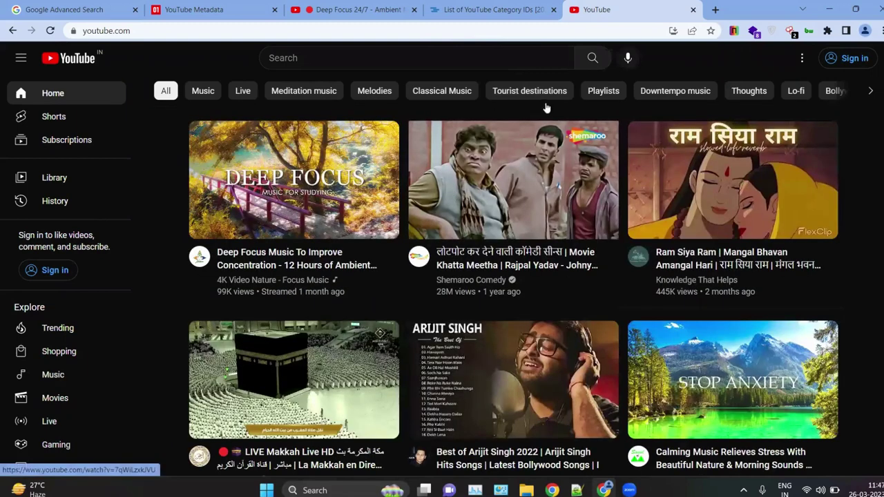
{"action": "left_click", "coordinate": [801, 61]}
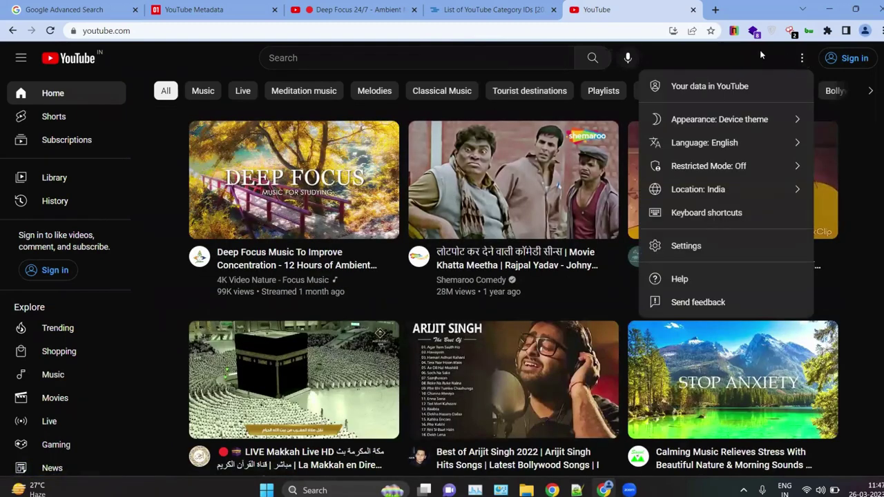
{"action": "left_click", "coordinate": [760, 50]}
{"action": "left_click", "coordinate": [377, 61]}
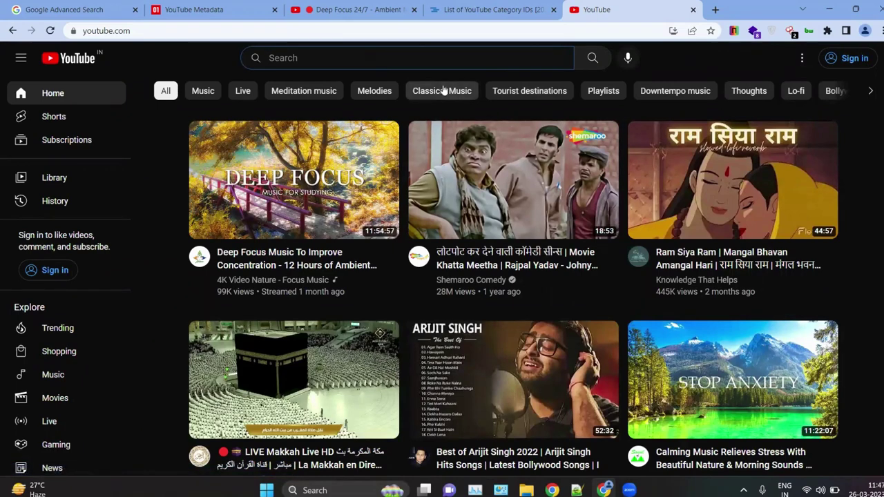
{"action": "left_click", "coordinate": [870, 91]}
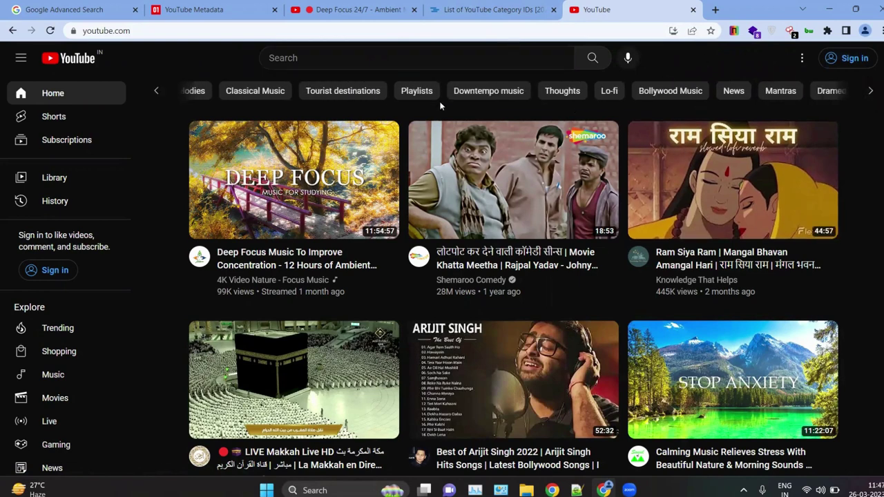
{"action": "left_click", "coordinate": [736, 90]}
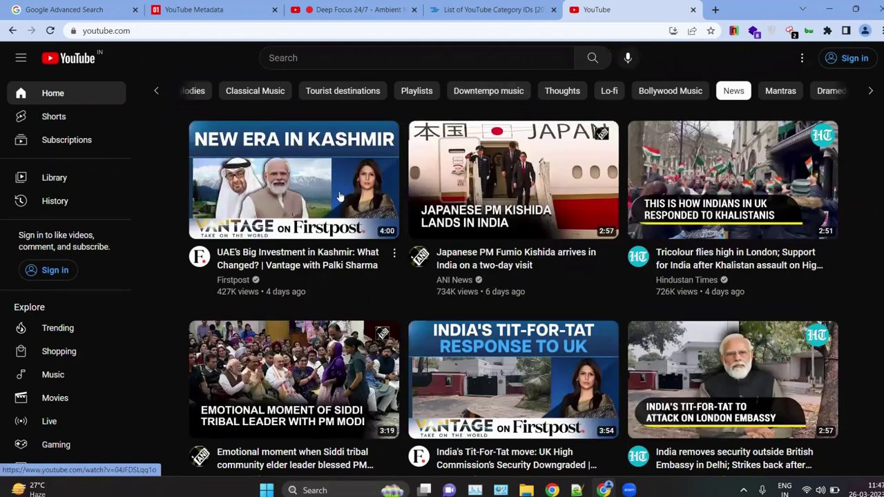
Step: Open the 'UAE's Big Investment in Kashmir' video, copy its URL, and return to YouTube Metadata
{"action": "right_click", "coordinate": [339, 195]}
{"action": "left_click", "coordinate": [309, 181]}
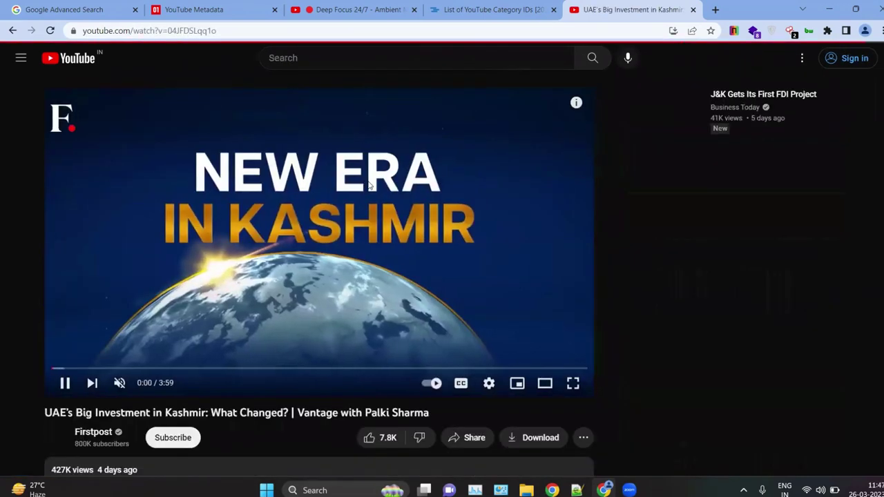
{"action": "right_click", "coordinate": [371, 186]}
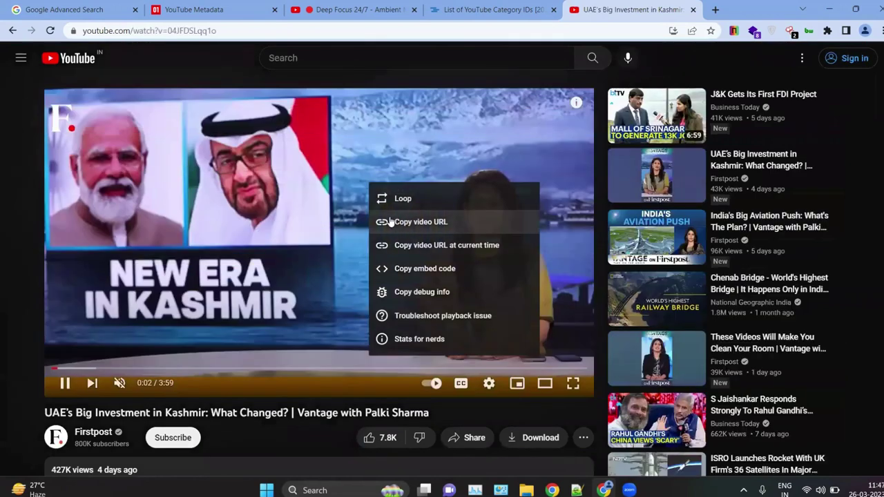
{"action": "left_click", "coordinate": [394, 221]}
{"action": "left_click", "coordinate": [394, 222]}
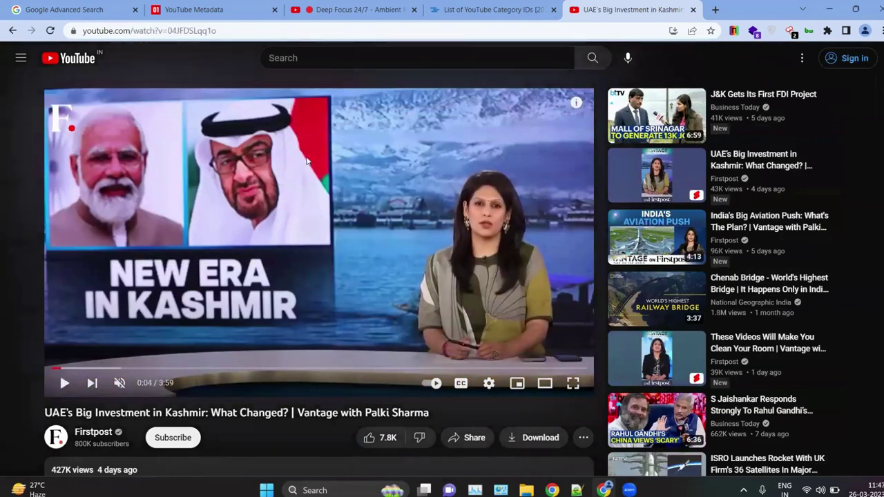
{"action": "left_click", "coordinate": [321, 5]}
{"action": "left_click", "coordinate": [237, 11]}
{"action": "scroll", "coordinate": [356, 277], "scroll_direction": "up", "scroll_amount": 10}
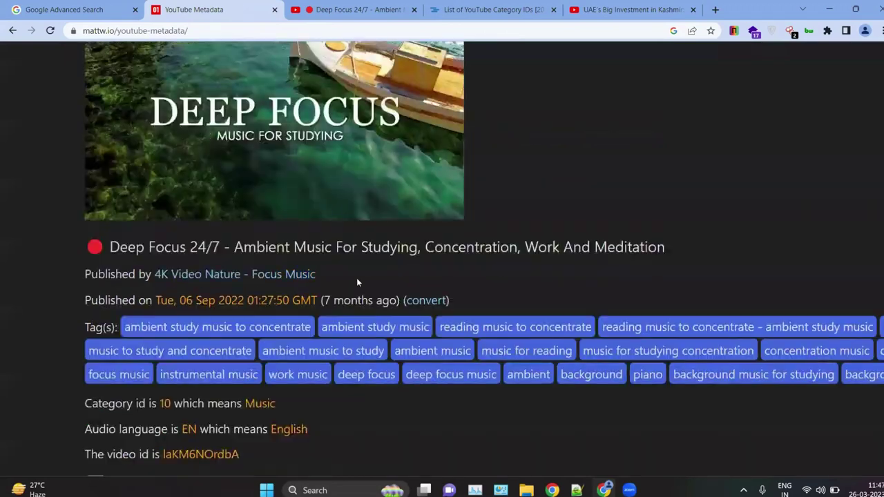
Step: Replace the link with the Kashmir video URL, zoom out, and submit it
{"action": "left_click", "coordinate": [264, 187]}
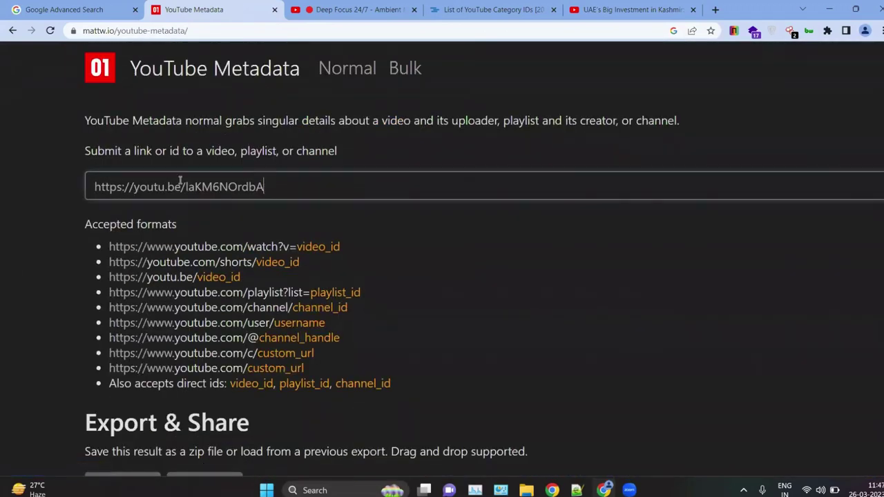
{"action": "key", "text": "ctrl+a"}
{"action": "key", "text": "ctrl+v"}
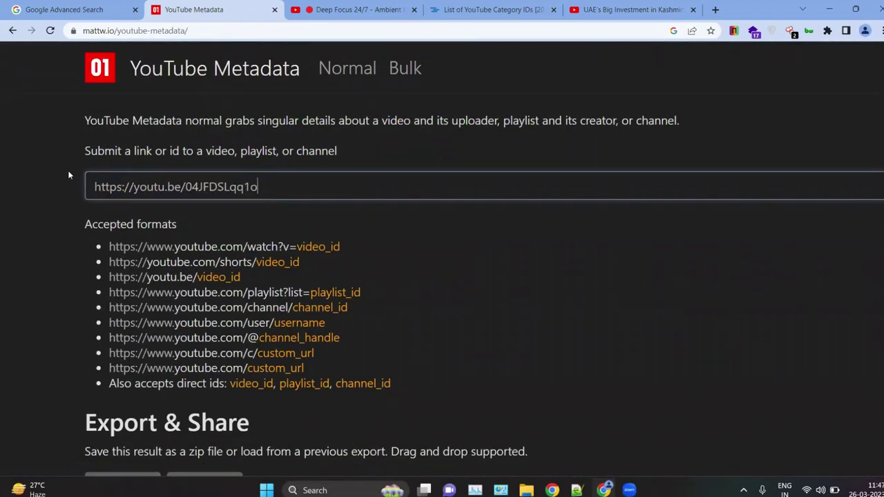
{"action": "key", "text": "ctrl+minus"}
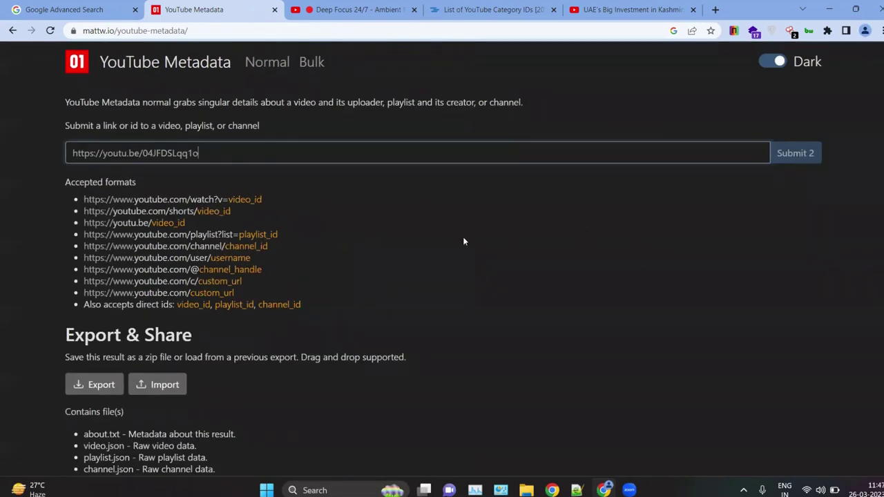
{"action": "key", "text": "Return"}
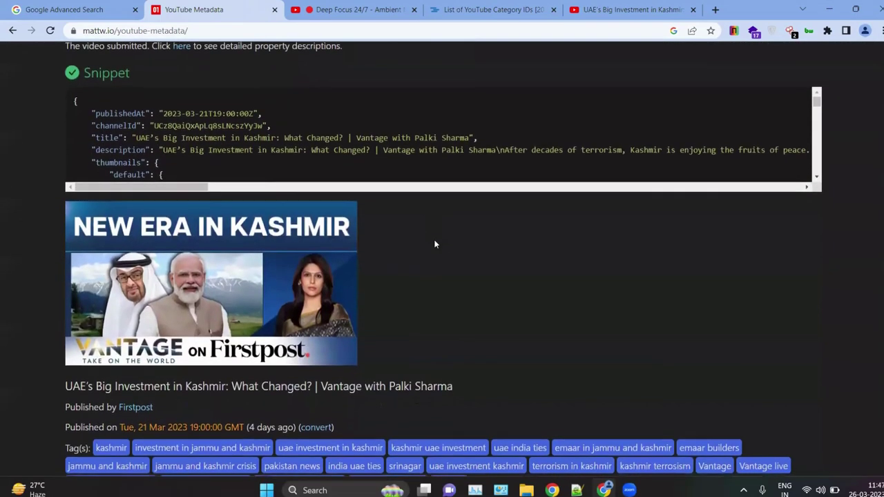
Step: Highlight the Kashmir video's publish date and channel id in the results
{"action": "scroll", "coordinate": [327, 235], "scroll_direction": "up", "scroll_amount": 1}
{"action": "scroll", "coordinate": [327, 235], "scroll_direction": "up", "scroll_amount": 3}
{"action": "scroll", "coordinate": [158, 213], "scroll_direction": "left", "scroll_amount": 3}
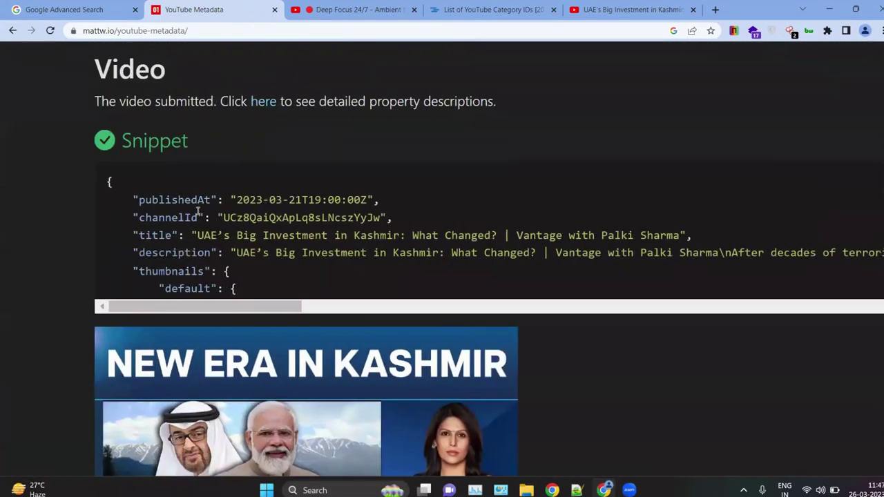
{"action": "left_click_drag", "start_coordinate": [218, 200], "coordinate": [359, 200]}
{"action": "left_click_drag", "start_coordinate": [230, 218], "coordinate": [360, 218]}
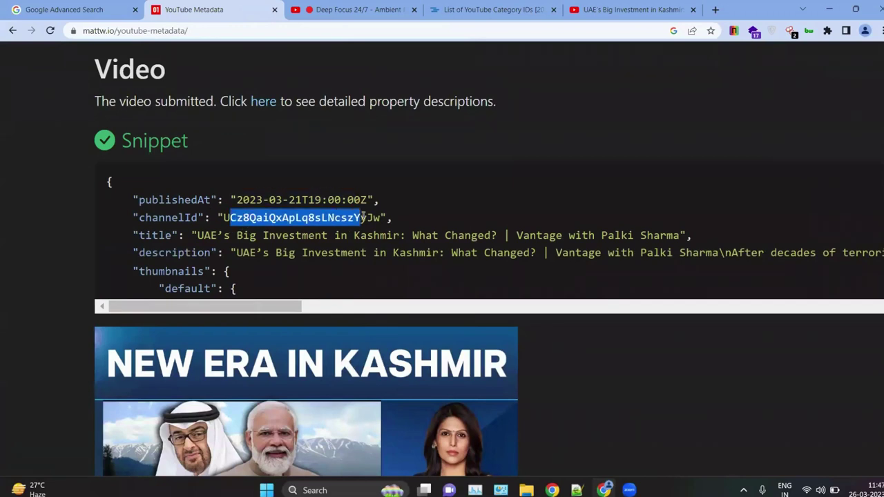
{"action": "scroll", "coordinate": [289, 229], "scroll_direction": "down", "scroll_amount": 1}
{"action": "scroll", "coordinate": [289, 230], "scroll_direction": "right", "scroll_amount": 1}
{"action": "scroll", "coordinate": [256, 223], "scroll_direction": "left", "scroll_amount": 1}
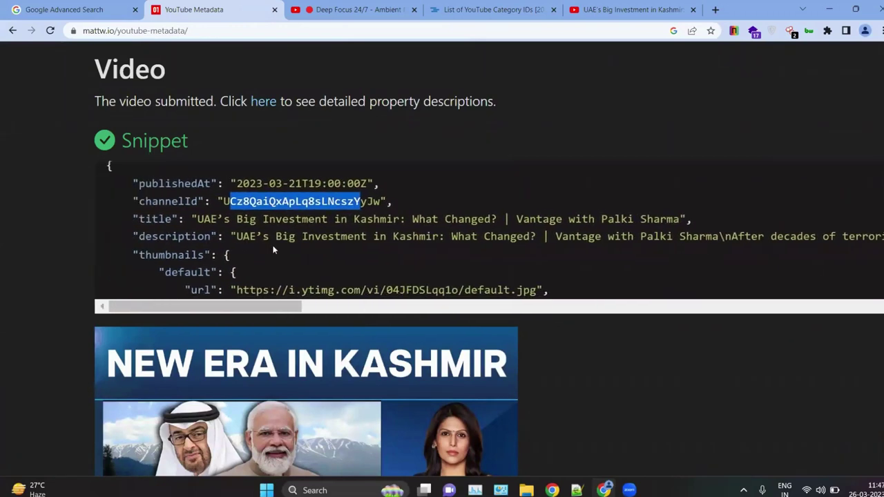
{"action": "scroll", "coordinate": [274, 250], "scroll_direction": "down", "scroll_amount": 5}
{"action": "scroll", "coordinate": [580, 397], "scroll_direction": "down", "scroll_amount": 3}
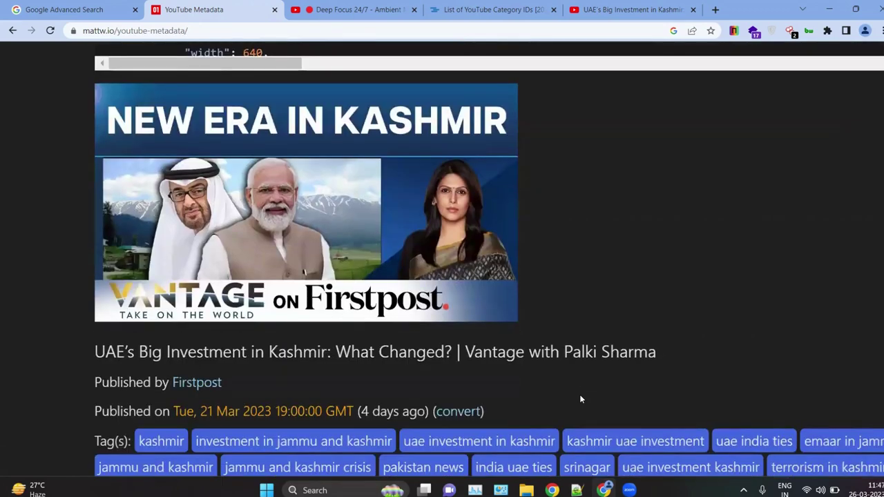
{"action": "scroll", "coordinate": [580, 399], "scroll_direction": "down", "scroll_amount": 3}
{"action": "scroll", "coordinate": [166, 141], "scroll_direction": "up", "scroll_amount": 1}
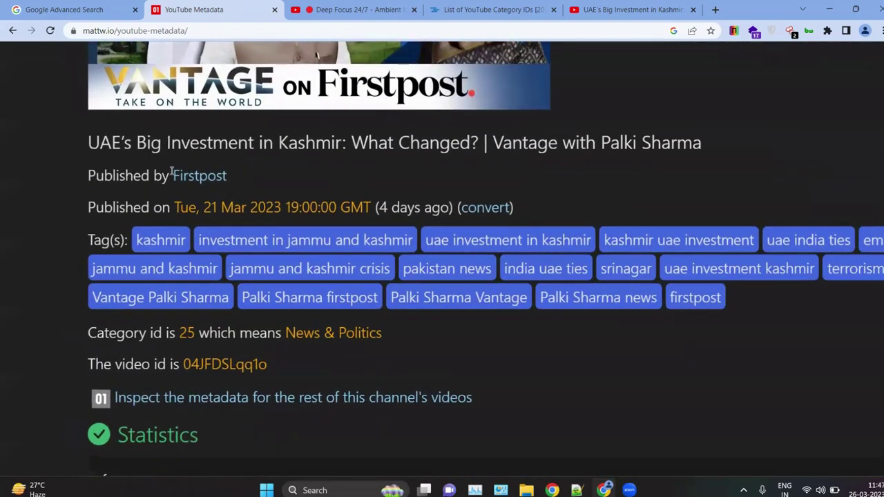
Step: Highlight the publisher Firstpost and the category id 25
{"action": "left_click_drag", "start_coordinate": [162, 175], "coordinate": [226, 177]}
{"action": "left_click", "coordinate": [265, 186]}
{"action": "scroll", "coordinate": [266, 187], "scroll_direction": "down", "scroll_amount": 1}
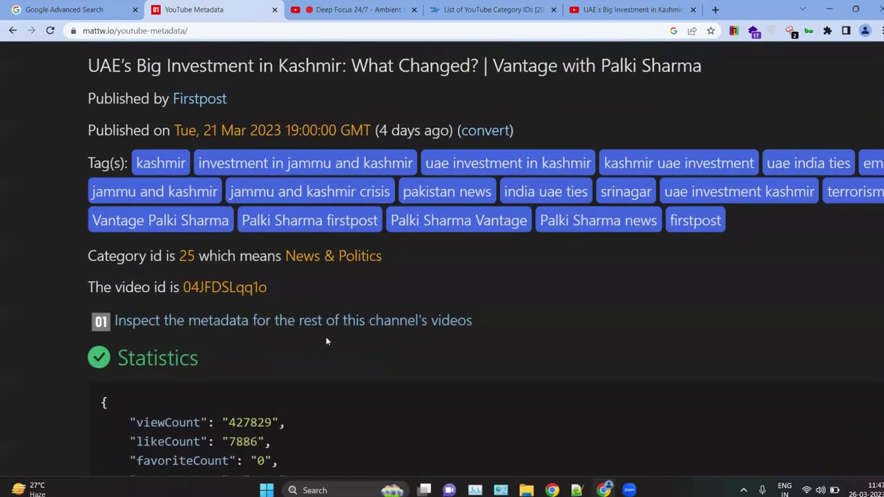
{"action": "left_click_drag", "start_coordinate": [174, 261], "coordinate": [236, 254]}
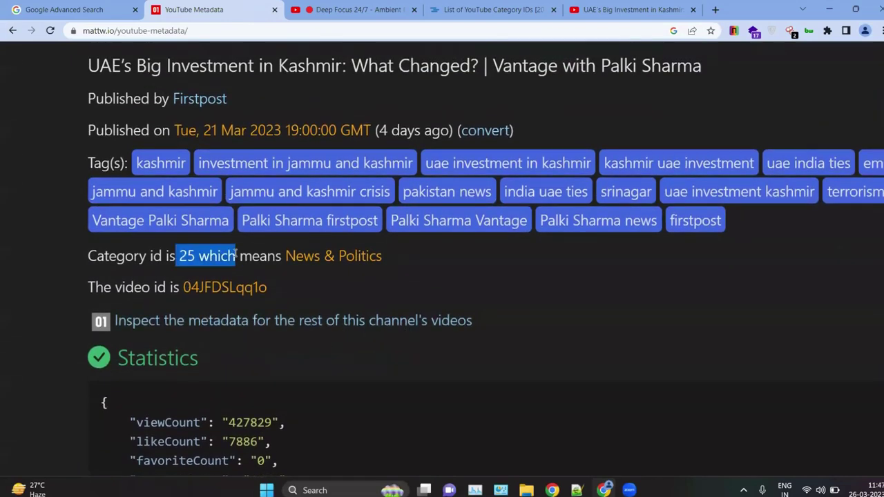
{"action": "left_click", "coordinate": [318, 279]}
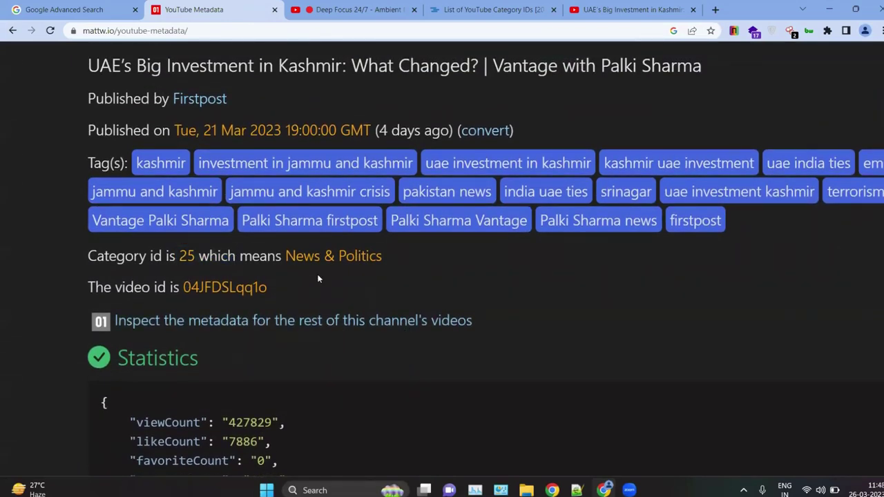
Step: Reverse-search the video's first Kashmir thumbnail in Google Lens, which matches India's Prime Minister
{"action": "scroll", "coordinate": [319, 279], "scroll_direction": "down", "scroll_amount": 4}
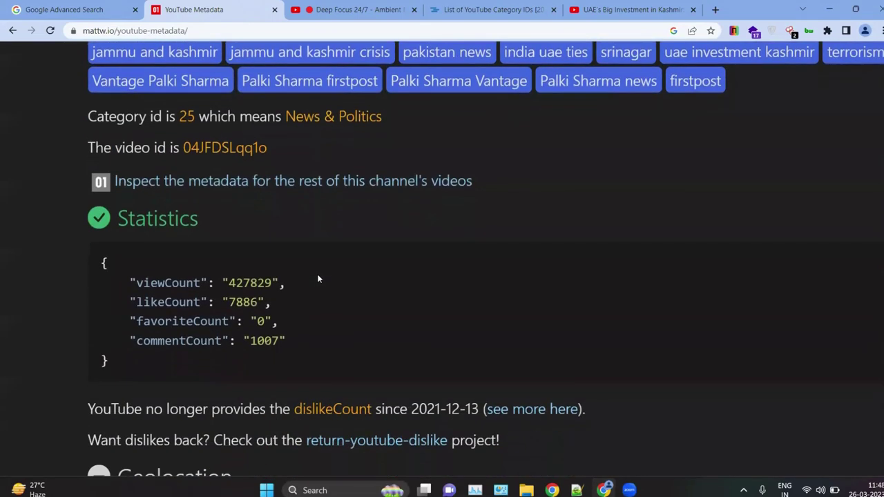
{"action": "scroll", "coordinate": [319, 279], "scroll_direction": "down", "scroll_amount": 7}
{"action": "scroll", "coordinate": [319, 279], "scroll_direction": "up", "scroll_amount": 8}
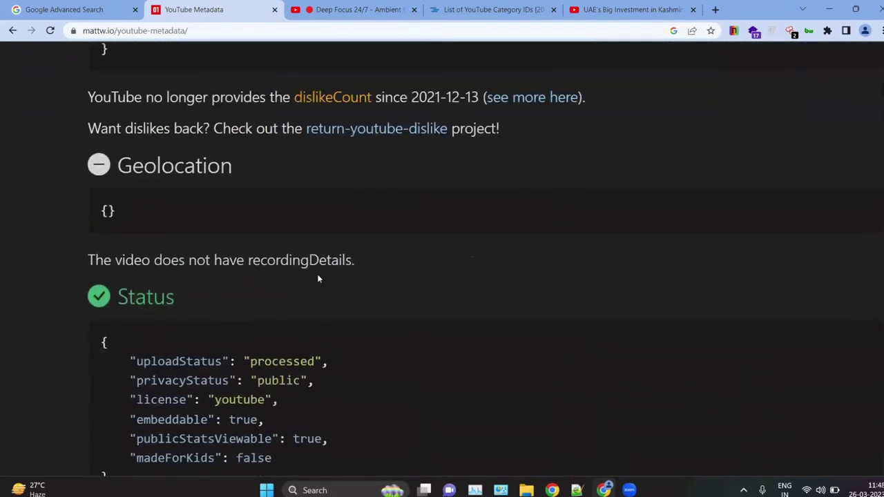
{"action": "scroll", "coordinate": [315, 279], "scroll_direction": "down", "scroll_amount": 6}
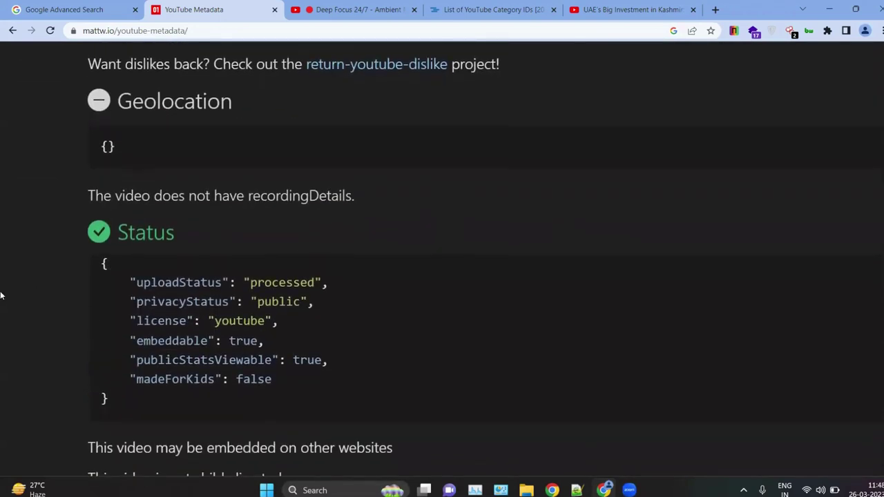
{"action": "scroll", "coordinate": [266, 245], "scroll_direction": "down", "scroll_amount": 1}
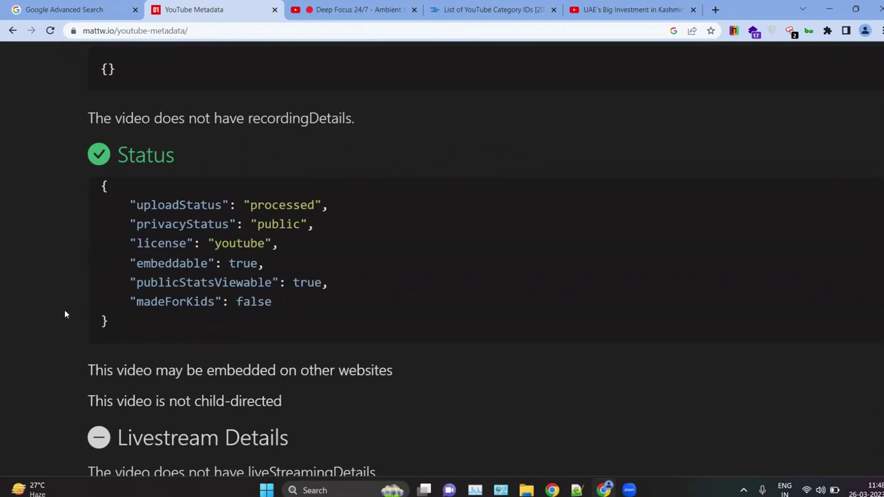
{"action": "scroll", "coordinate": [64, 309], "scroll_direction": "down", "scroll_amount": 2}
{"action": "scroll", "coordinate": [64, 310], "scroll_direction": "down", "scroll_amount": 1}
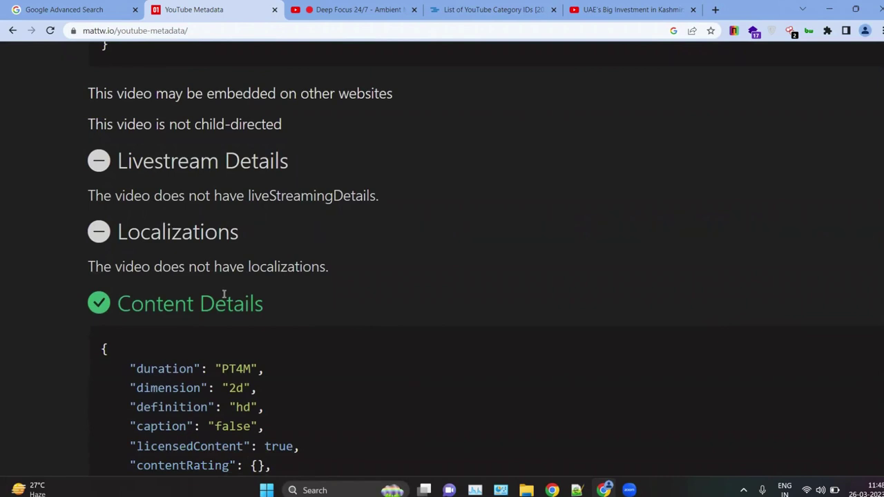
{"action": "scroll", "coordinate": [150, 217], "scroll_direction": "down", "scroll_amount": 1}
{"action": "scroll", "coordinate": [48, 300], "scroll_direction": "down", "scroll_amount": 1}
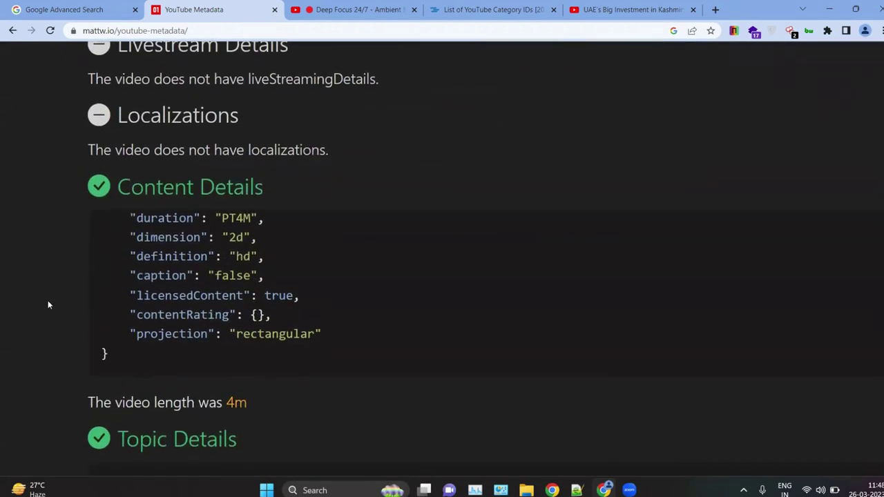
{"action": "scroll", "coordinate": [114, 300], "scroll_direction": "down", "scroll_amount": 2}
{"action": "scroll", "coordinate": [70, 287], "scroll_direction": "up", "scroll_amount": 3}
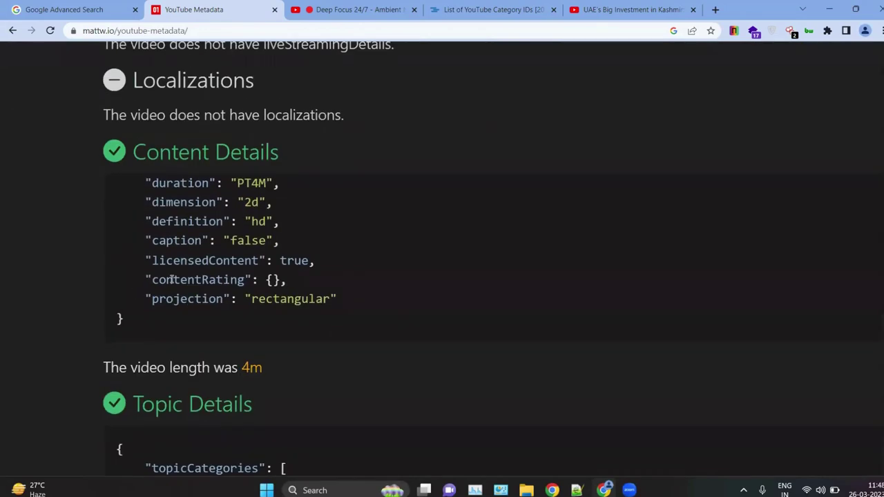
{"action": "scroll", "coordinate": [69, 292], "scroll_direction": "down", "scroll_amount": 3}
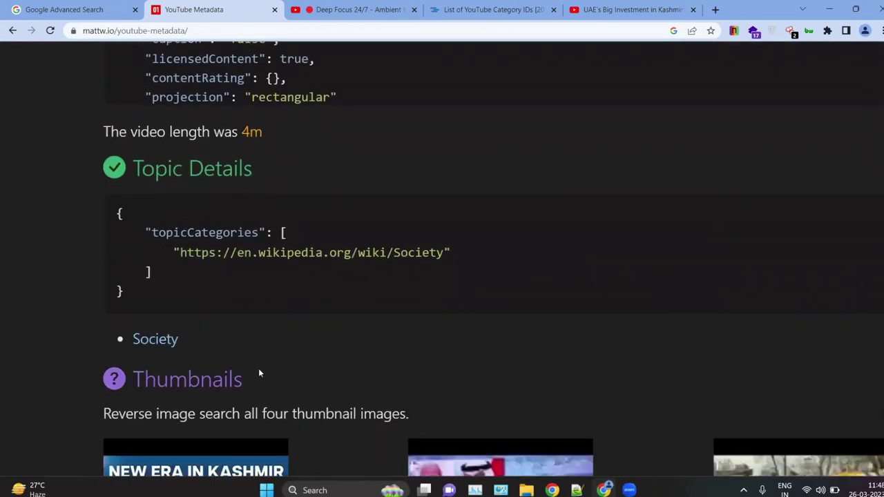
{"action": "scroll", "coordinate": [258, 368], "scroll_direction": "down", "scroll_amount": 4}
{"action": "scroll", "coordinate": [324, 332], "scroll_direction": "down", "scroll_amount": 3}
{"action": "scroll", "coordinate": [324, 332], "scroll_direction": "up", "scroll_amount": 4}
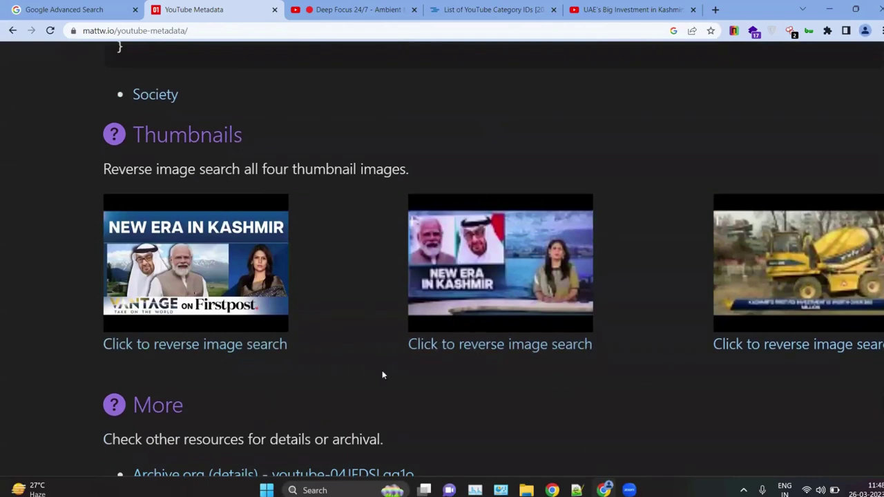
{"action": "left_click", "coordinate": [155, 346]}
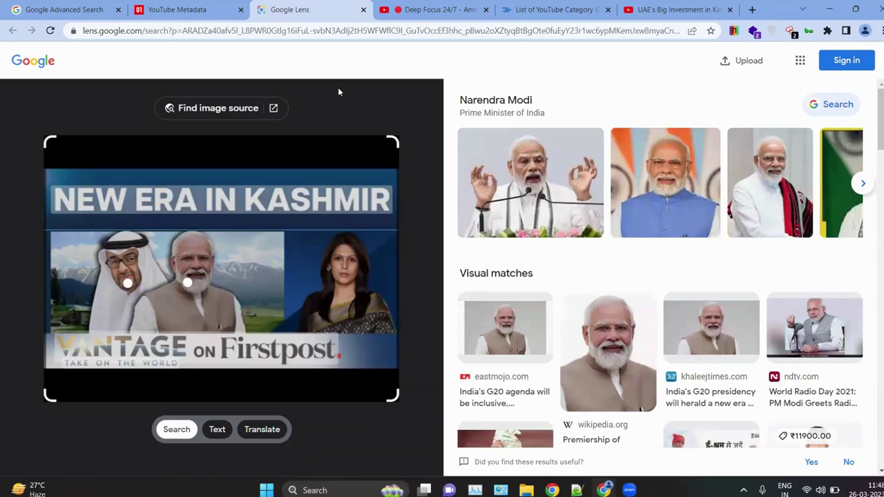
Step: Return to the YouTube Metadata results, zoom the page out, and bring up the Deep Focus stream
{"action": "left_click", "coordinate": [214, 6]}
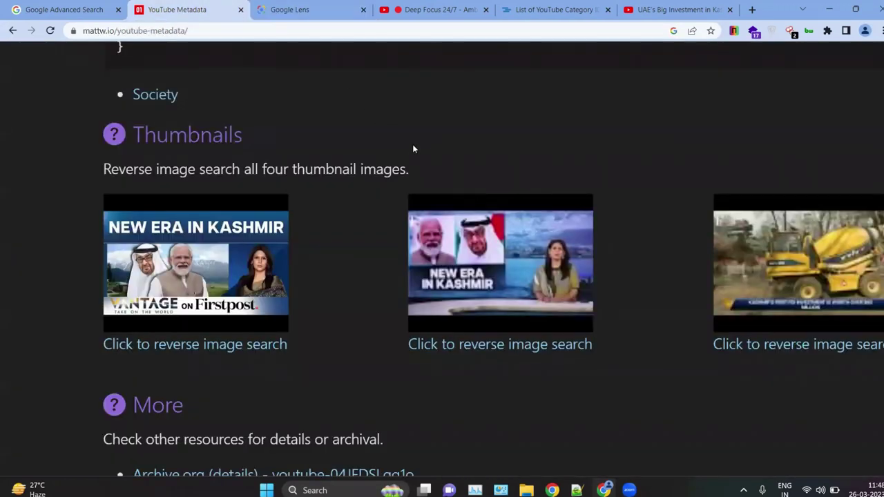
{"action": "scroll", "coordinate": [398, 134], "scroll_direction": "up", "scroll_amount": 1}
{"action": "key", "text": "ctrl+minus"}
{"action": "key", "text": "ctrl+minus"}
{"action": "key", "text": "ctrl+minus"}
{"action": "scroll", "coordinate": [397, 134], "scroll_direction": "up", "scroll_amount": 10}
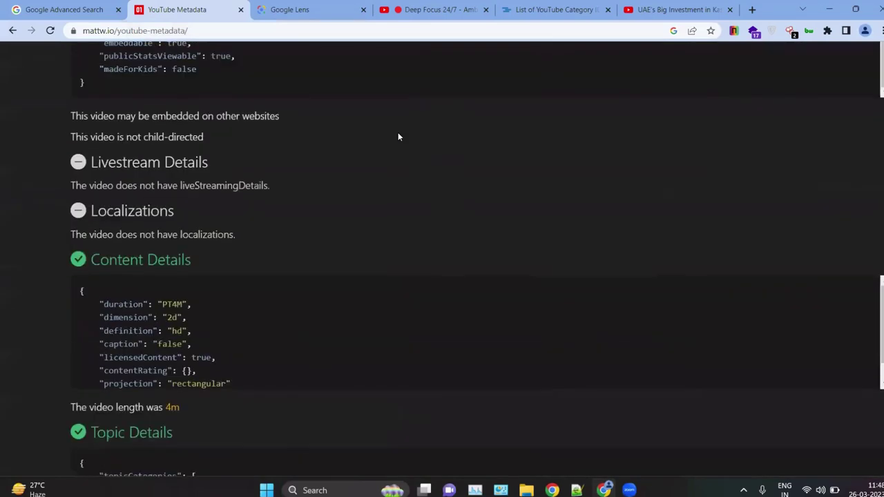
{"action": "scroll", "coordinate": [345, 152], "scroll_direction": "up", "scroll_amount": 3}
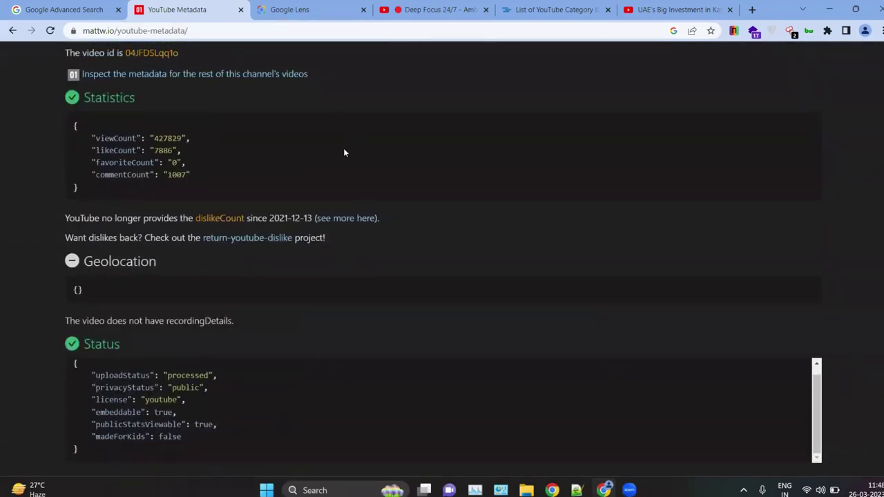
{"action": "left_click", "coordinate": [401, 10]}
Step: Copy the Deep Focus 24/7 stream's URL and submit it in YouTube Metadata to load its snippet
{"action": "right_click", "coordinate": [237, 177]}
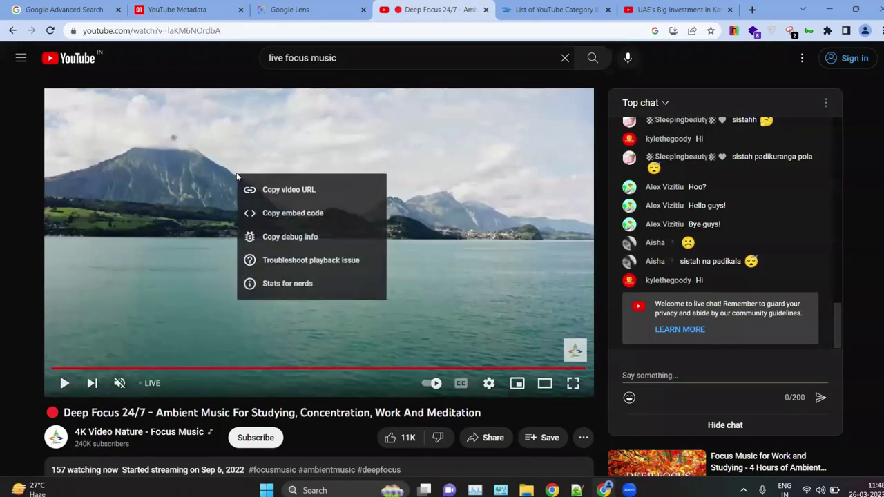
{"action": "left_click", "coordinate": [276, 189]}
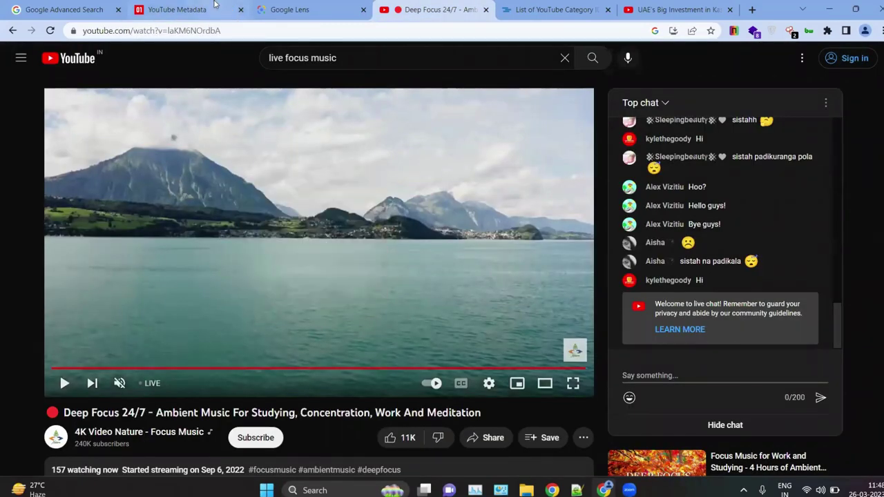
{"action": "left_click", "coordinate": [214, 7]}
{"action": "scroll", "coordinate": [189, 116], "scroll_direction": "up", "scroll_amount": 15}
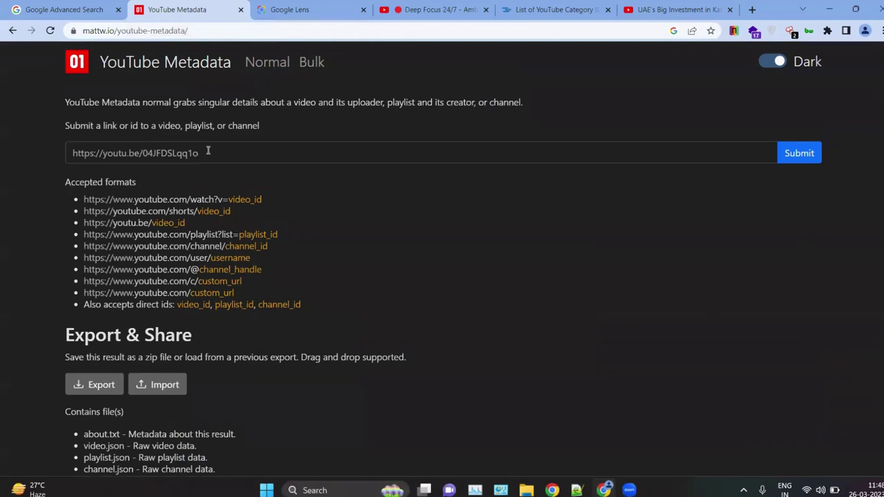
{"action": "left_click_drag", "start_coordinate": [208, 151], "coordinate": [71, 140]}
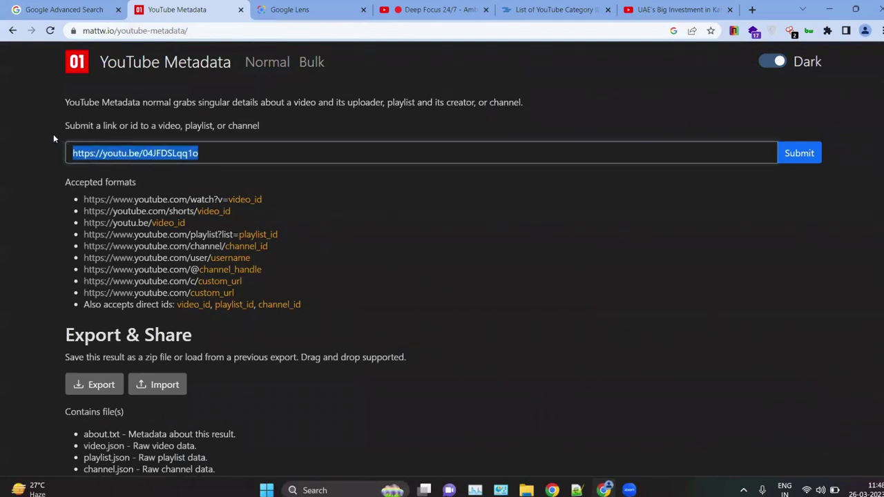
{"action": "key", "text": "ctrl+v"}
{"action": "key", "text": "Return"}
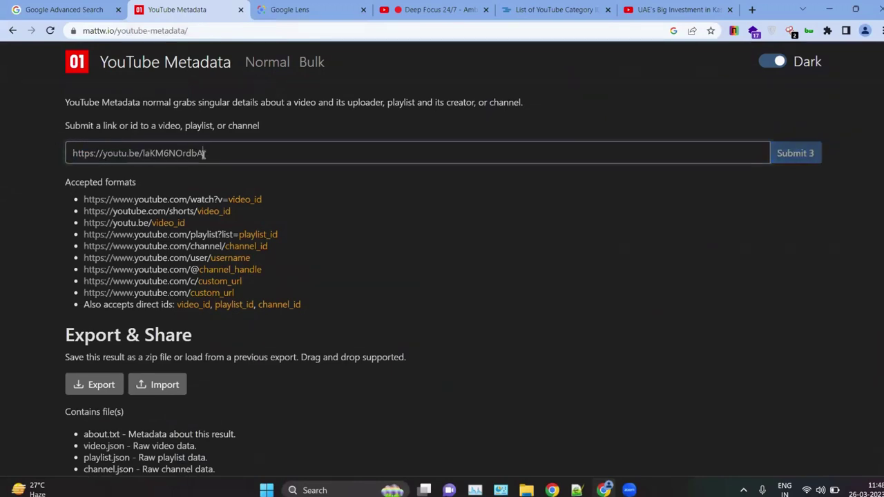
{"action": "left_click", "coordinate": [435, 10]}
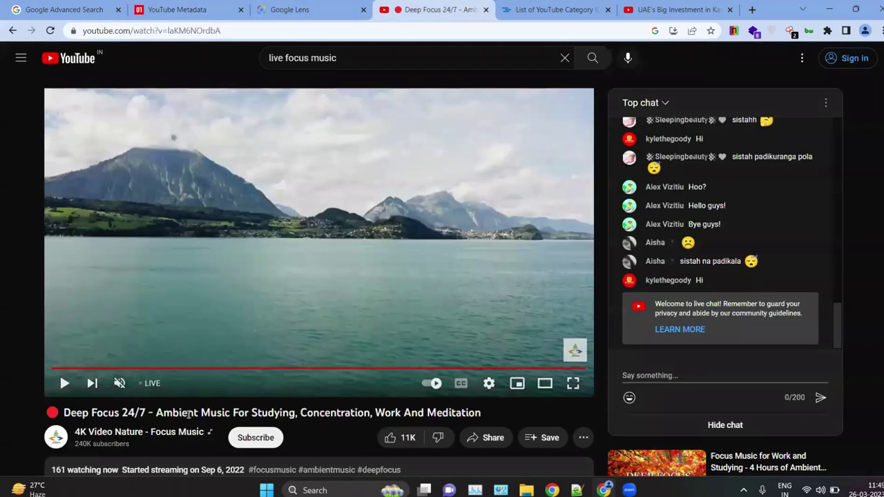
{"action": "left_click", "coordinate": [155, 8]}
{"action": "scroll", "coordinate": [199, 354], "scroll_direction": "down", "scroll_amount": 10}
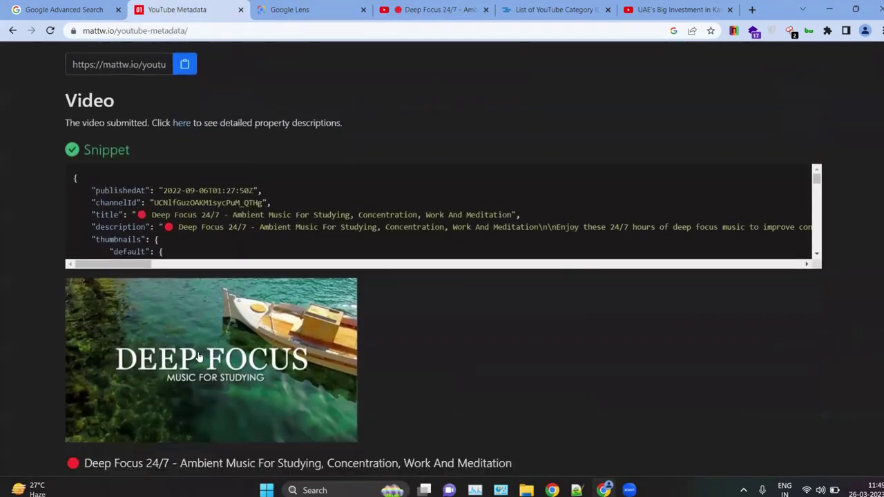
Step: Review the stream's statistics, status and livestream details, cross-checking the Deep Focus video page
{"action": "scroll", "coordinate": [198, 352], "scroll_direction": "down", "scroll_amount": 15}
{"action": "left_click_drag", "start_coordinate": [100, 247], "coordinate": [70, 230]}
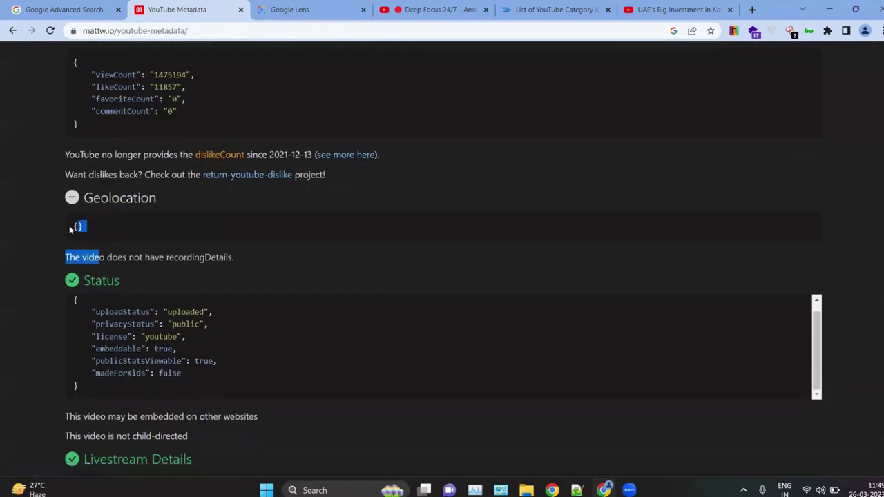
{"action": "left_click", "coordinate": [178, 233]}
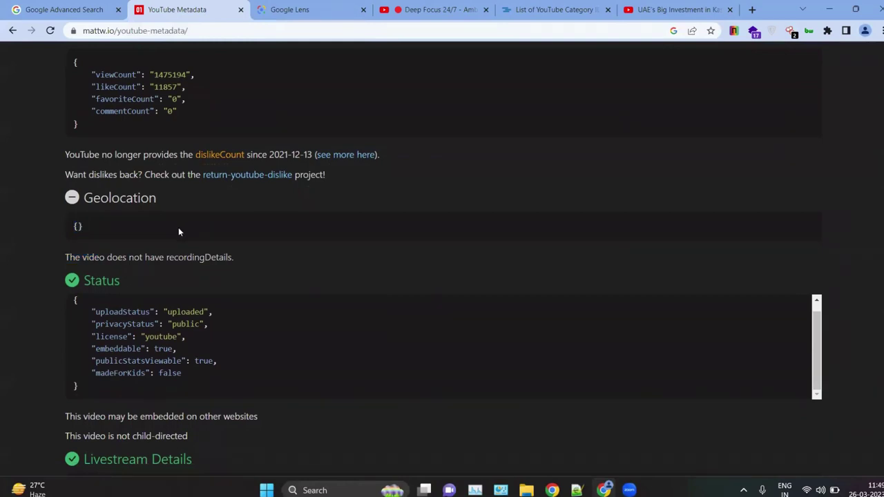
{"action": "scroll", "coordinate": [263, 236], "scroll_direction": "up", "scroll_amount": 5}
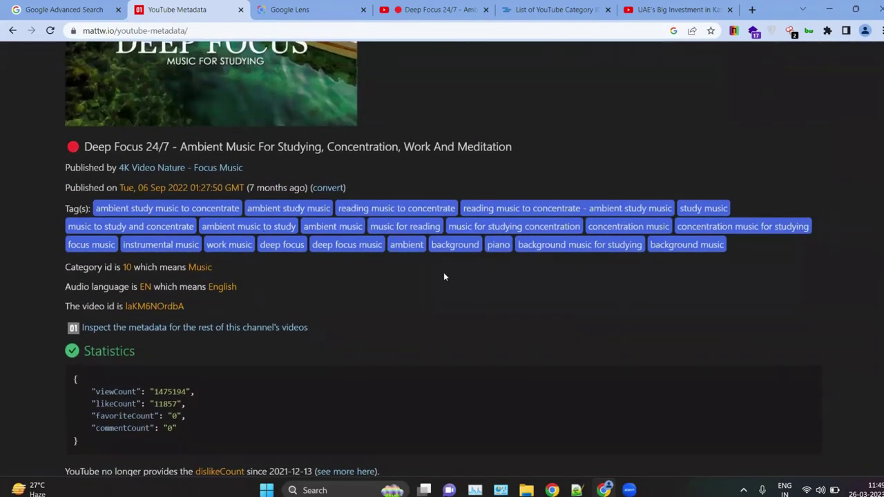
{"action": "scroll", "coordinate": [450, 82], "scroll_direction": "up", "scroll_amount": 5}
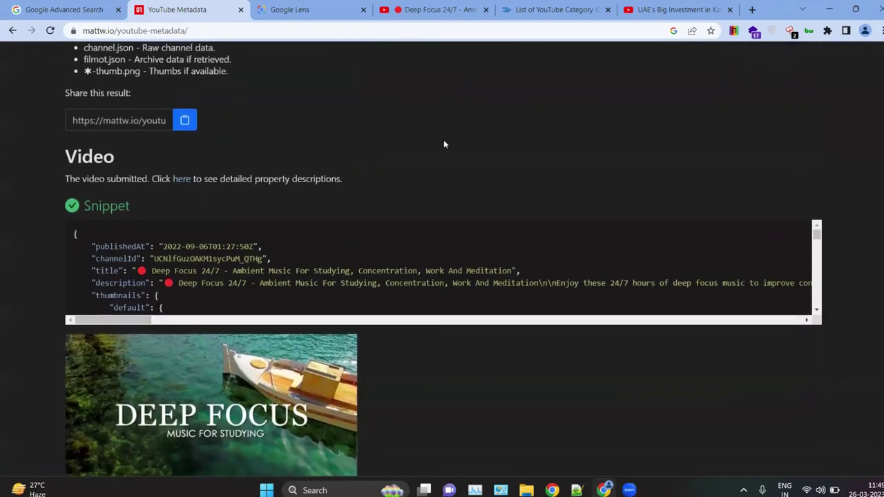
{"action": "scroll", "coordinate": [319, 137], "scroll_direction": "up", "scroll_amount": 5}
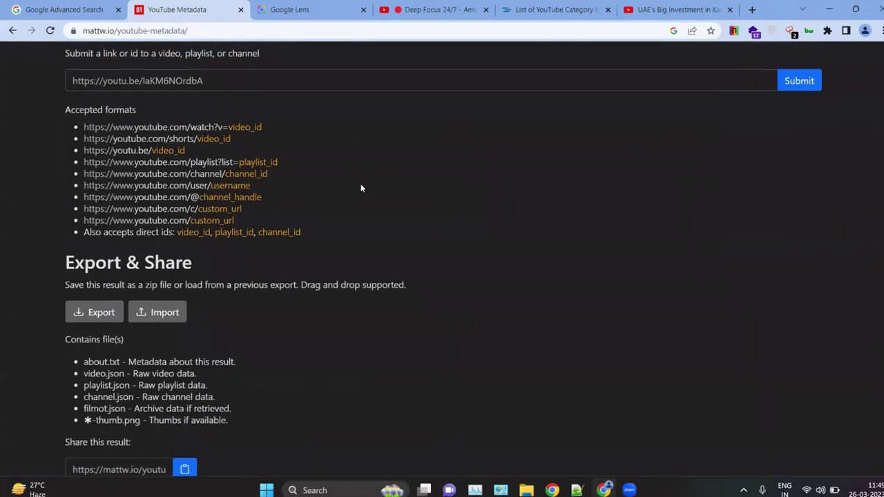
{"action": "left_click", "coordinate": [413, 9]}
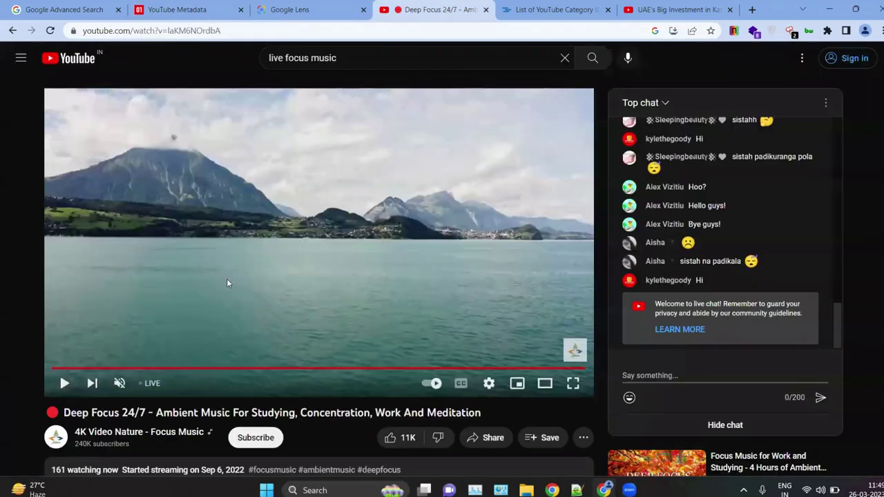
{"action": "scroll", "coordinate": [228, 291], "scroll_direction": "down", "scroll_amount": 3}
{"action": "scroll", "coordinate": [228, 291], "scroll_direction": "down", "scroll_amount": 2}
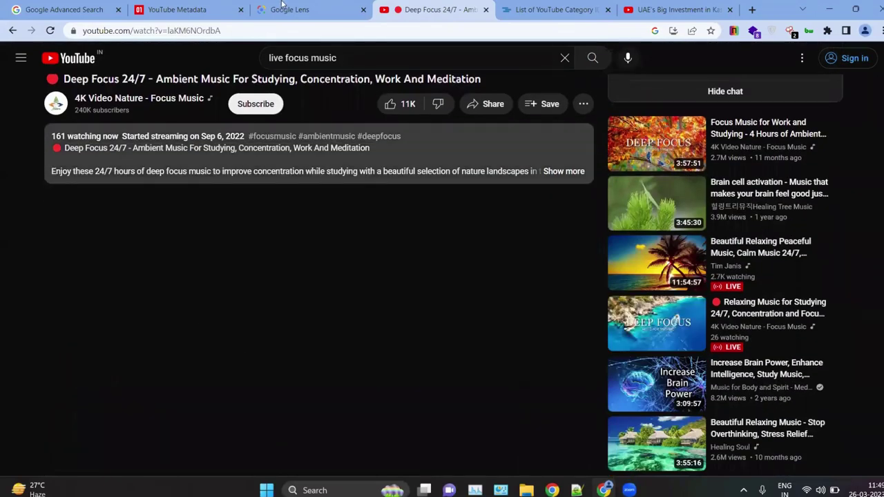
{"action": "left_click", "coordinate": [171, 5]}
Step: Scroll on through Localizations and Content Details down to Topic Details and Thumbnails
{"action": "scroll", "coordinate": [263, 333], "scroll_direction": "down", "scroll_amount": 5}
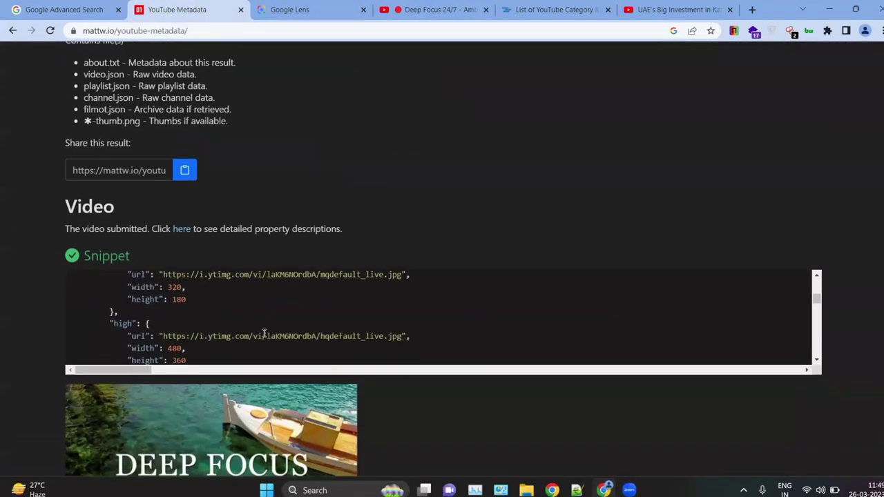
{"action": "scroll", "coordinate": [2, 276], "scroll_direction": "down", "scroll_amount": 10}
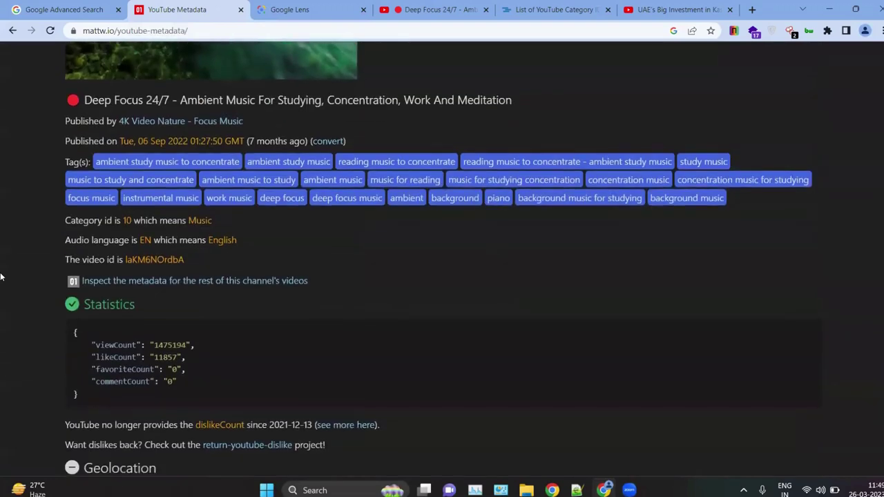
{"action": "scroll", "coordinate": [1, 276], "scroll_direction": "down", "scroll_amount": 4}
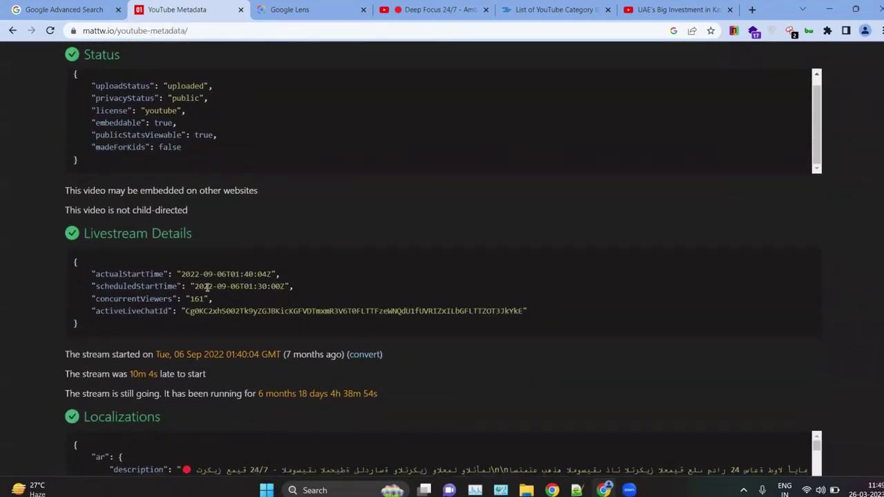
{"action": "scroll", "coordinate": [207, 287], "scroll_direction": "down", "scroll_amount": 1}
{"action": "scroll", "coordinate": [59, 290], "scroll_direction": "up", "scroll_amount": 3}
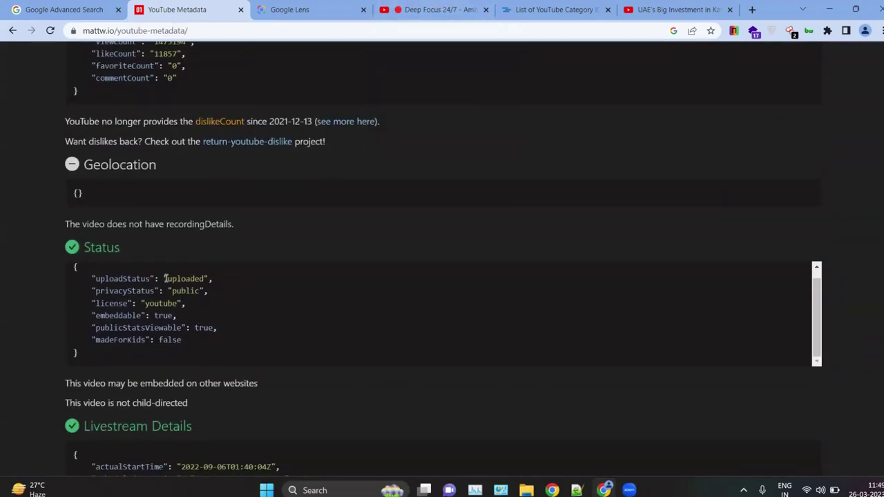
{"action": "scroll", "coordinate": [165, 277], "scroll_direction": "down", "scroll_amount": 8}
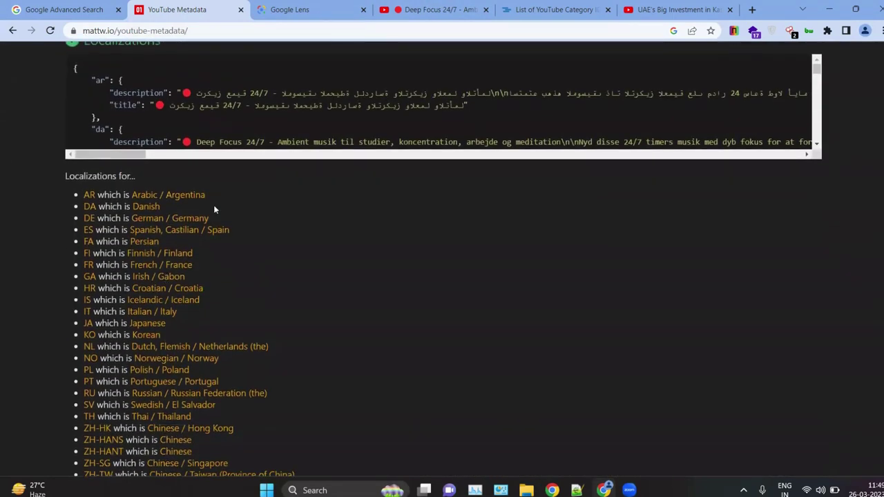
{"action": "scroll", "coordinate": [214, 207], "scroll_direction": "up", "scroll_amount": 1}
{"action": "scroll", "coordinate": [214, 208], "scroll_direction": "down", "scroll_amount": 3}
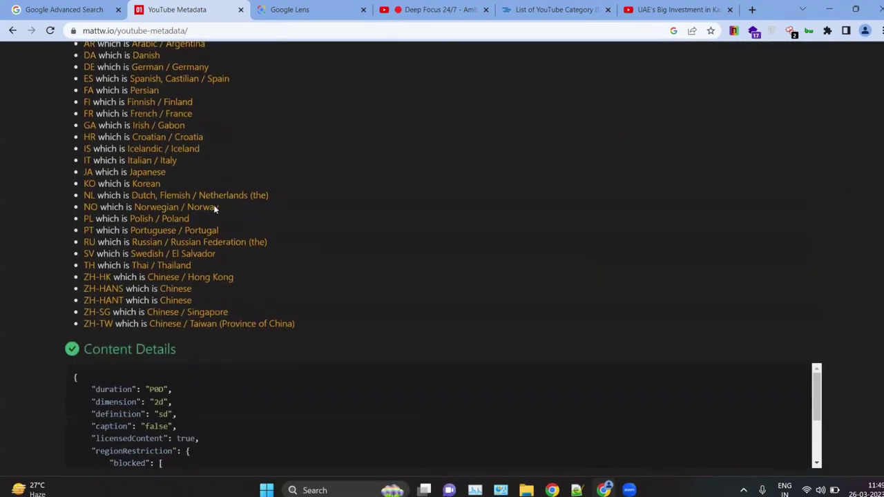
{"action": "scroll", "coordinate": [216, 207], "scroll_direction": "down", "scroll_amount": 4}
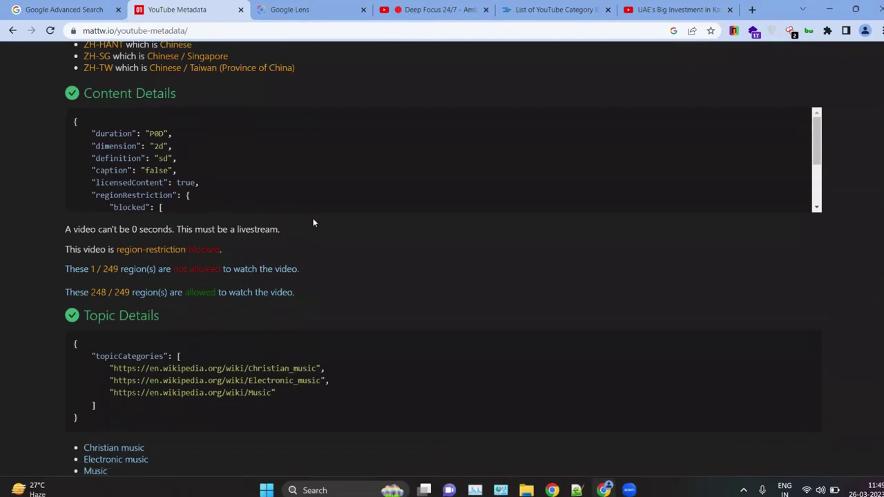
{"action": "scroll", "coordinate": [313, 222], "scroll_direction": "down", "scroll_amount": 3}
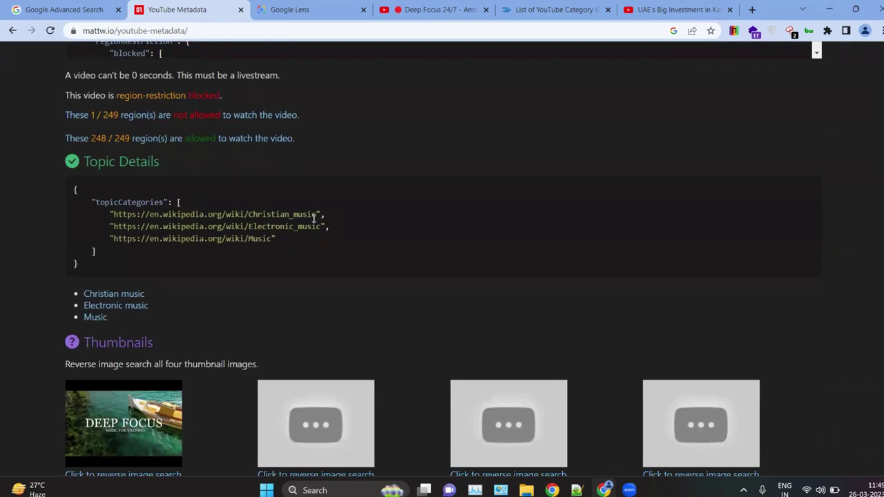
{"action": "scroll", "coordinate": [313, 218], "scroll_direction": "up", "scroll_amount": 1}
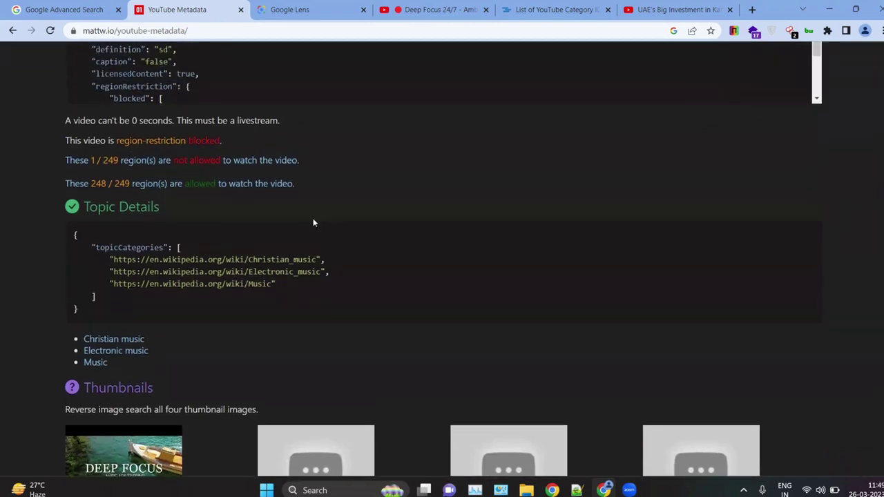
{"action": "left_click", "coordinate": [283, 9]}
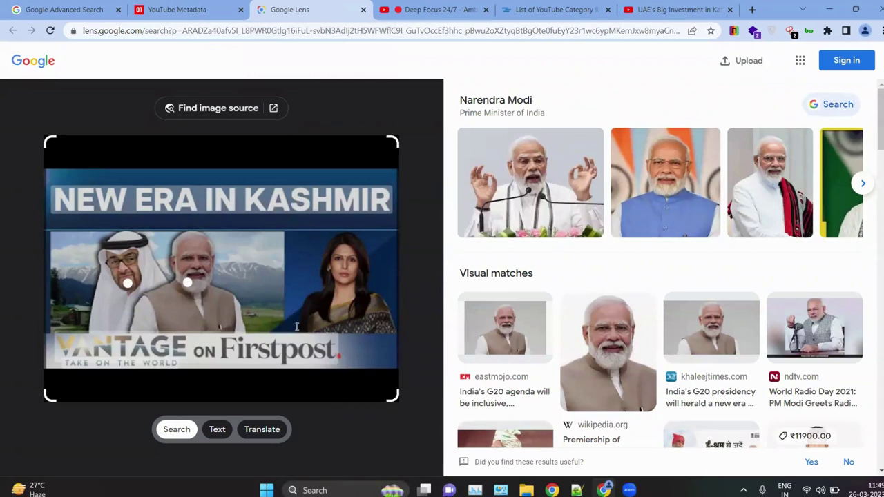
Step: Compare Lens matches for the presenter alone versus the full Kashmir image, then close both tabs
{"action": "left_click_drag", "start_coordinate": [48, 142], "coordinate": [292, 202]}
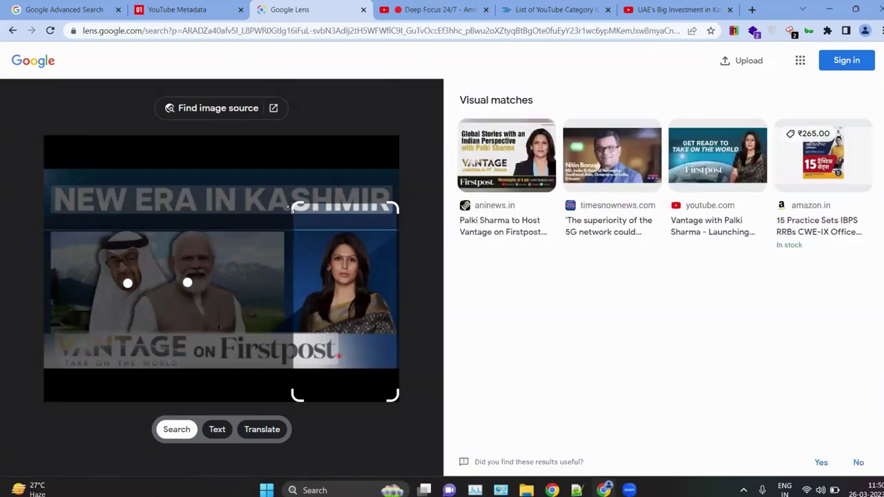
{"action": "left_click_drag", "start_coordinate": [289, 205], "coordinate": [43, 137]}
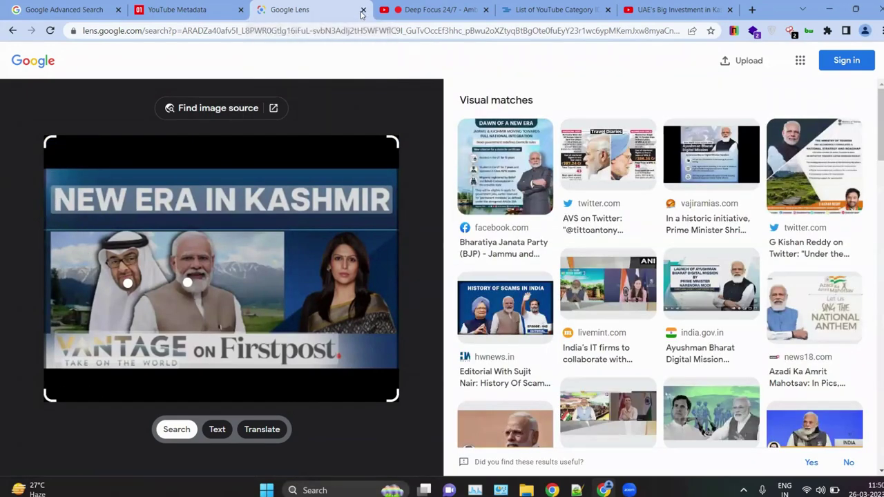
{"action": "left_click", "coordinate": [363, 9]}
{"action": "left_click", "coordinate": [363, 10]}
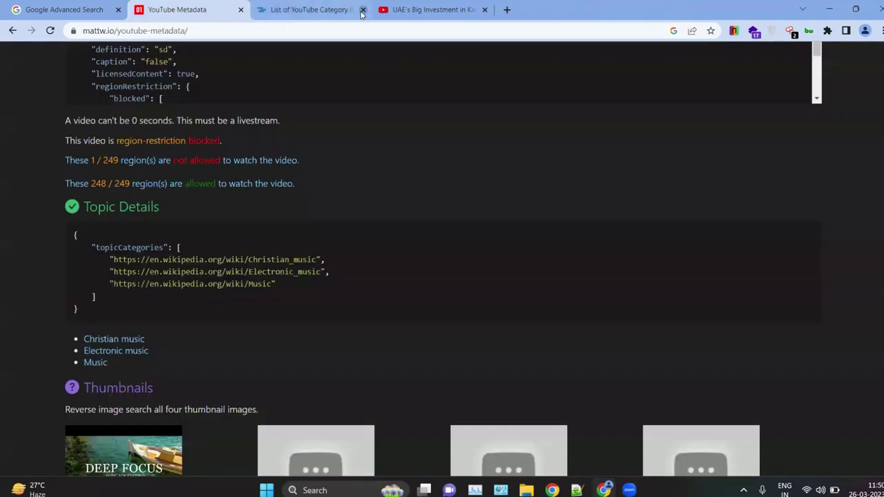
Step: Close the category list and UAE video tabs, then view the 4K Video Nature - Focus Music channel statistics
{"action": "left_click", "coordinate": [363, 10]}
{"action": "left_click", "coordinate": [363, 10]}
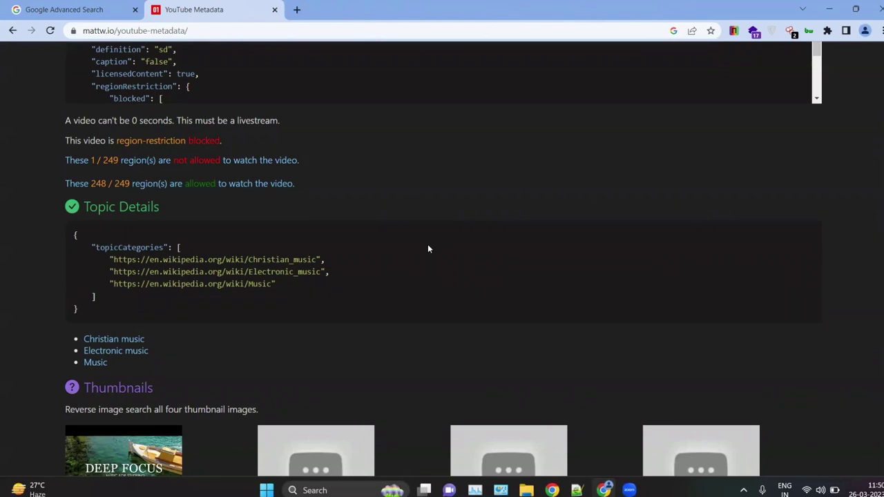
{"action": "scroll", "coordinate": [428, 248], "scroll_direction": "down", "scroll_amount": 3}
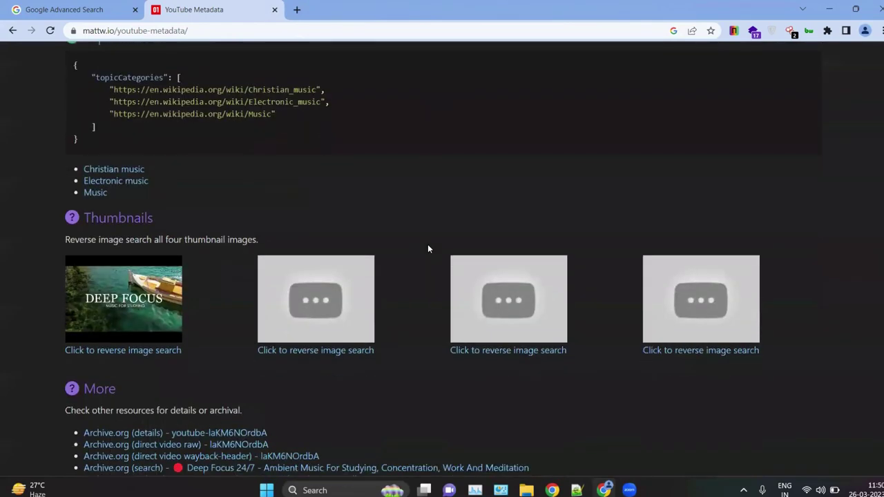
{"action": "scroll", "coordinate": [443, 263], "scroll_direction": "down", "scroll_amount": 3}
{"action": "scroll", "coordinate": [483, 297], "scroll_direction": "down", "scroll_amount": 12}
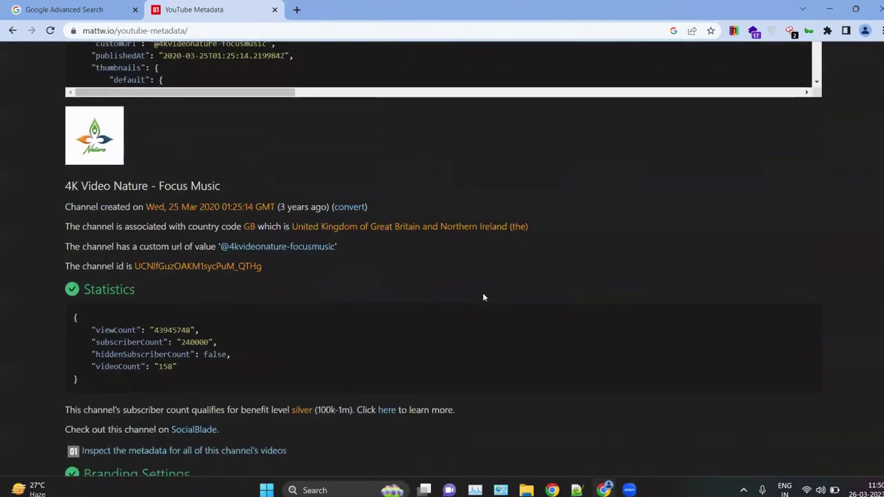
{"action": "scroll", "coordinate": [483, 297], "scroll_direction": "down", "scroll_amount": 5}
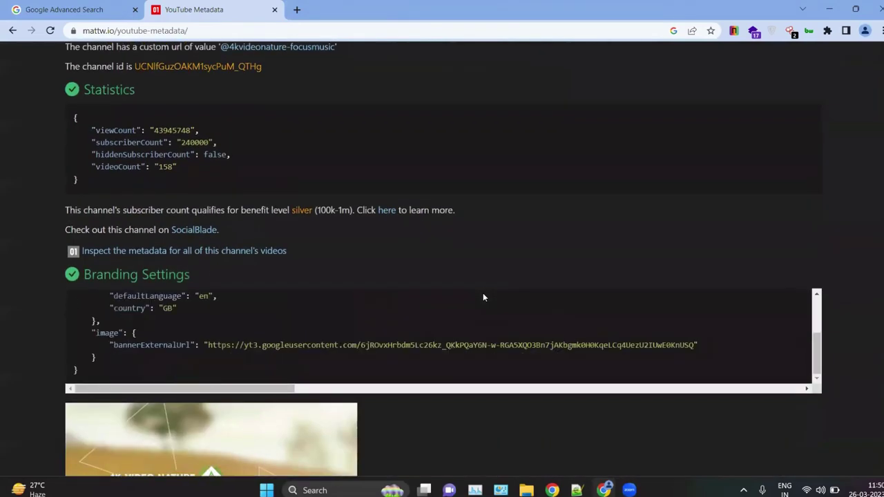
{"action": "scroll", "coordinate": [426, 365], "scroll_direction": "down", "scroll_amount": 5}
{"action": "scroll", "coordinate": [426, 366], "scroll_direction": "up", "scroll_amount": 1}
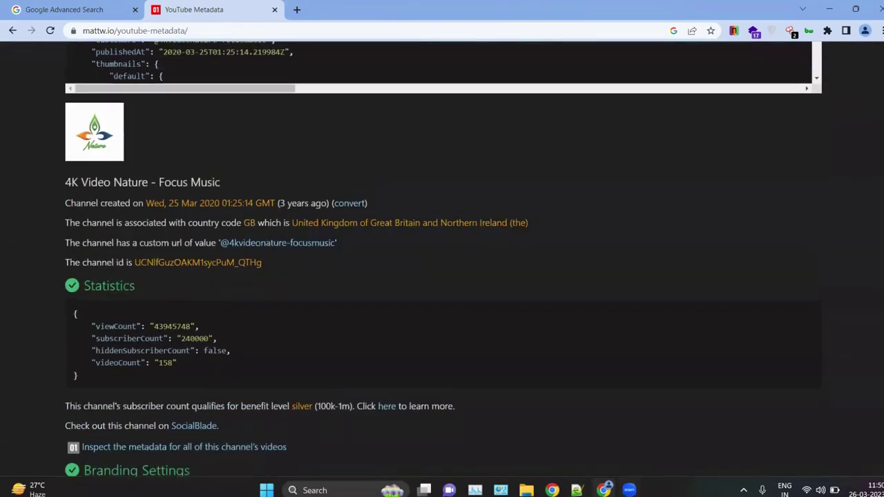
{"action": "key", "text": "alt+Tab"}
Step: Highlight section 1.2's video search tools, from Youtube metadata and Google videos down to TinyEye
{"action": "left_click", "coordinate": [265, 302]}
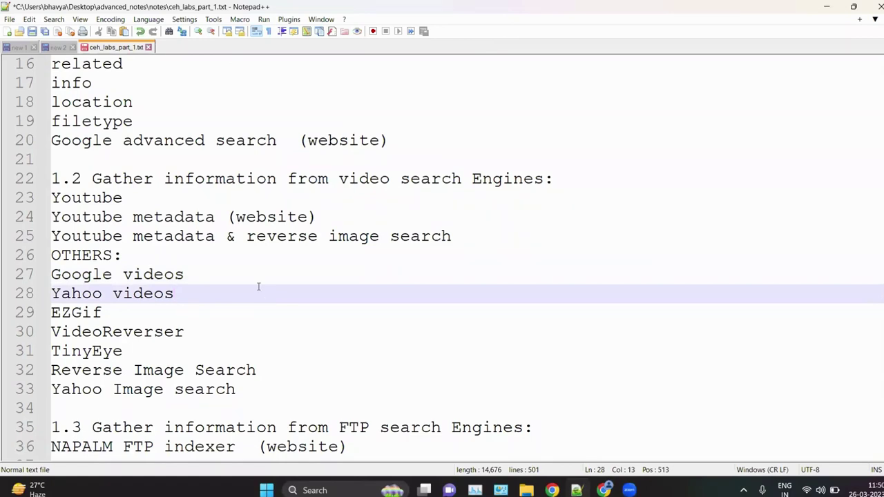
{"action": "scroll", "coordinate": [243, 283], "scroll_direction": "down", "scroll_amount": 2}
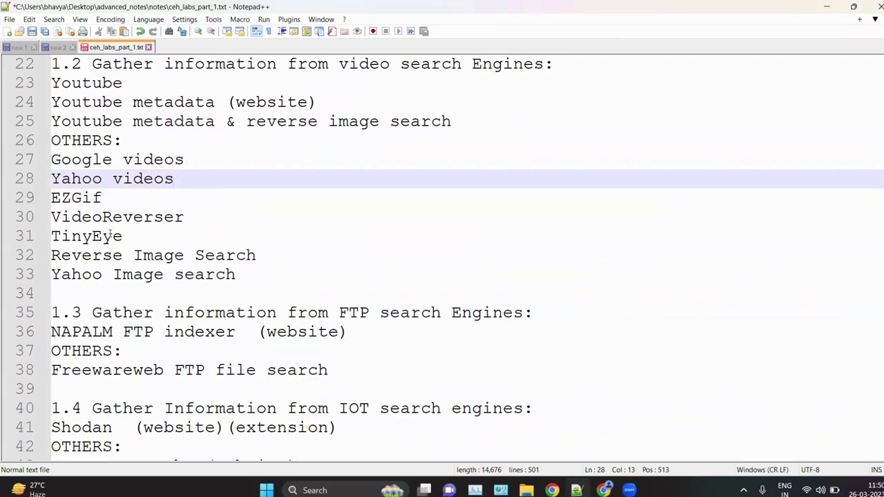
{"action": "left_click_drag", "start_coordinate": [241, 279], "coordinate": [25, 160]}
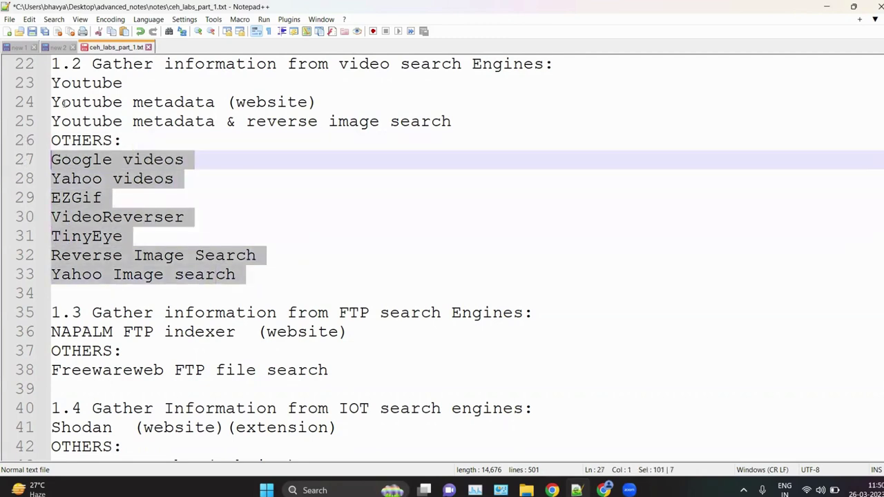
{"action": "left_click_drag", "start_coordinate": [63, 102], "coordinate": [223, 107]}
{"action": "left_click", "coordinate": [262, 155]}
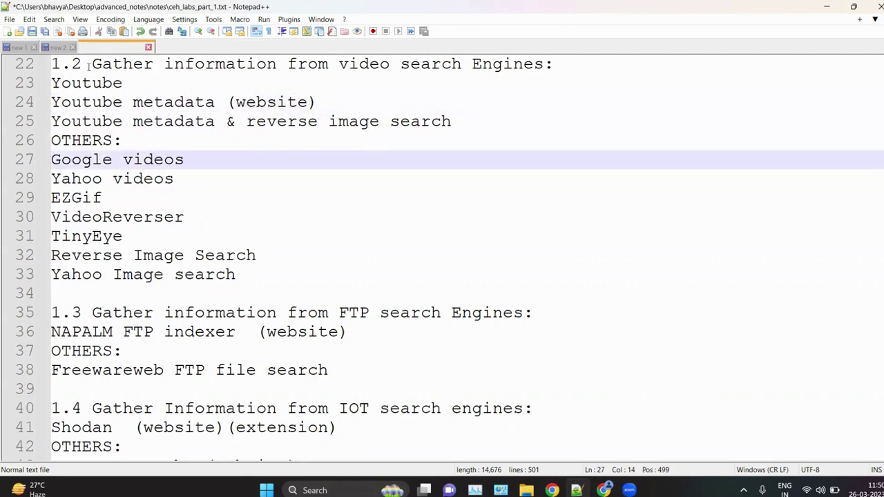
{"action": "key", "text": "Home"}
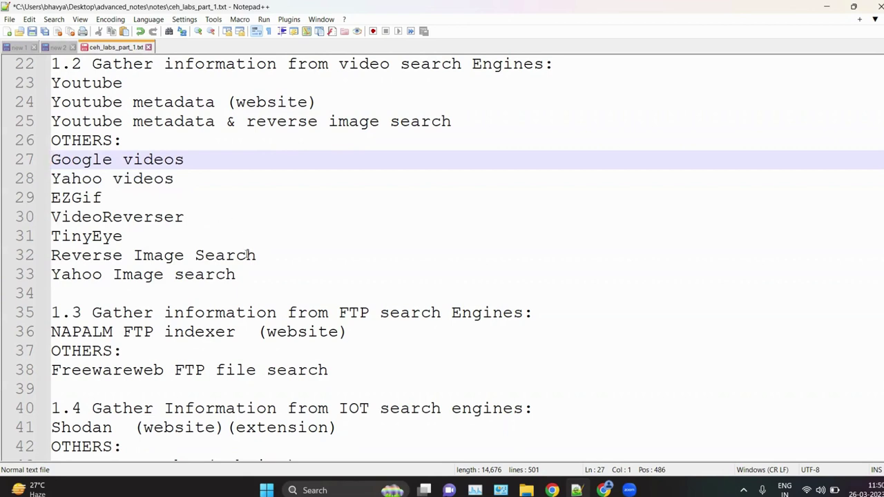
{"action": "left_click", "coordinate": [278, 239]}
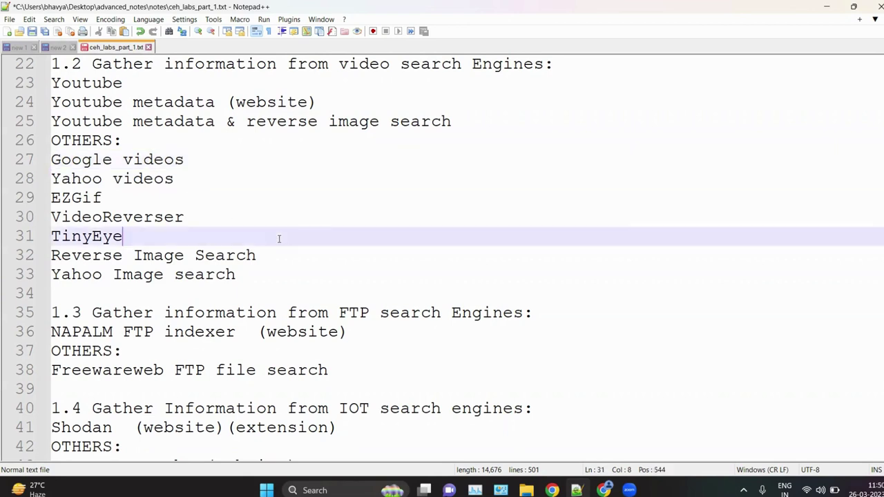
{"action": "scroll", "coordinate": [279, 239], "scroll_direction": "up", "scroll_amount": 1}
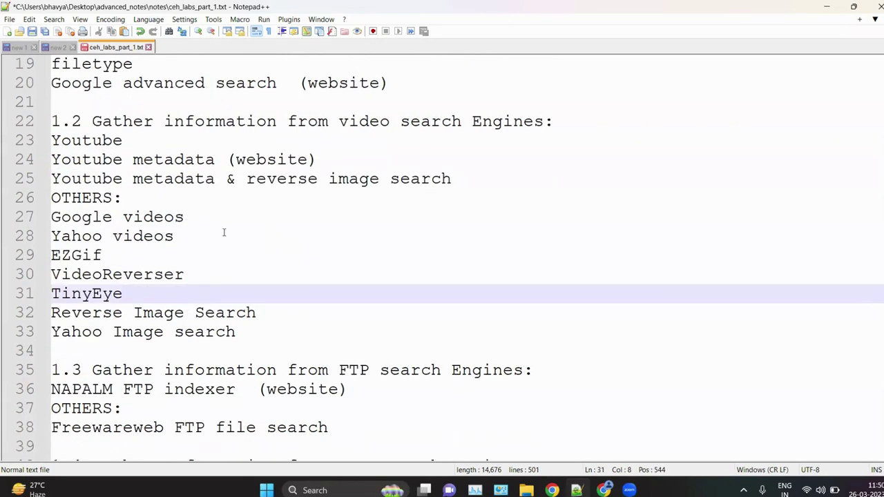
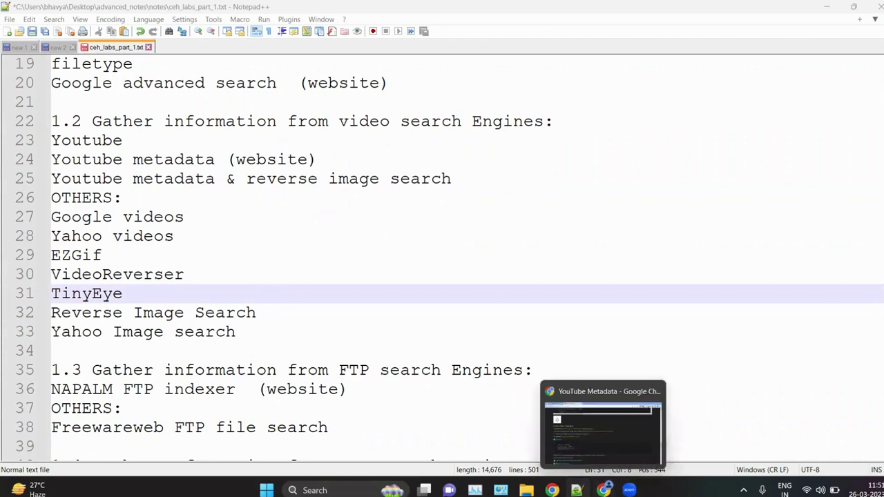
Step: Switch from Notepad++ to the Chrome window showing the YouTube Metadata channel report
{"action": "left_click", "coordinate": [605, 489]}
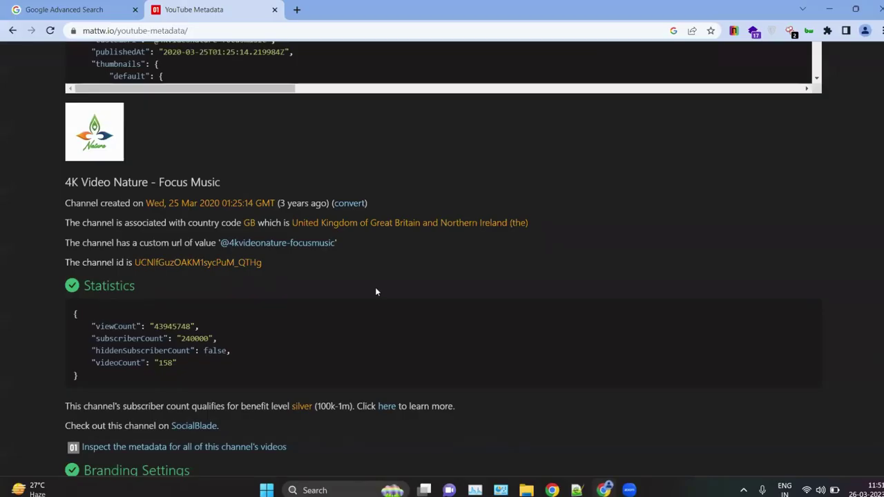
{"action": "scroll", "coordinate": [375, 287], "scroll_direction": "up", "scroll_amount": 4}
{"action": "scroll", "coordinate": [375, 287], "scroll_direction": "down", "scroll_amount": 1}
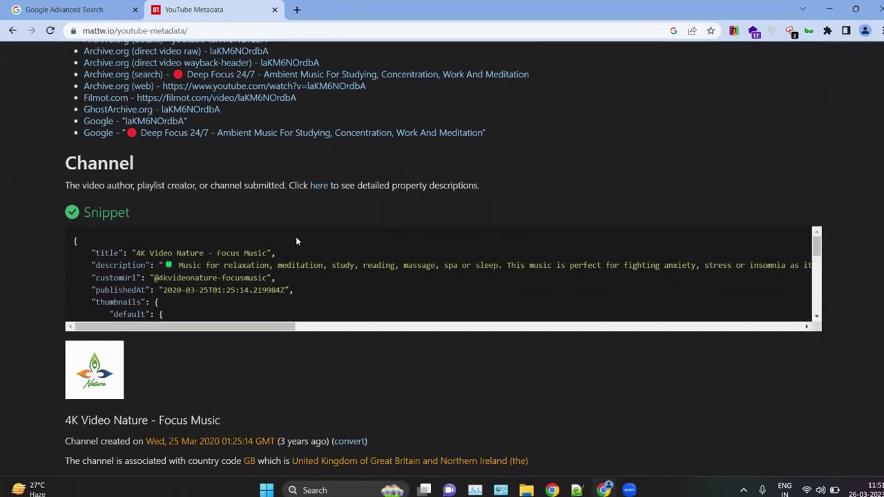
{"action": "scroll", "coordinate": [227, 277], "scroll_direction": "down", "scroll_amount": 3}
{"action": "scroll", "coordinate": [249, 365], "scroll_direction": "down", "scroll_amount": 5}
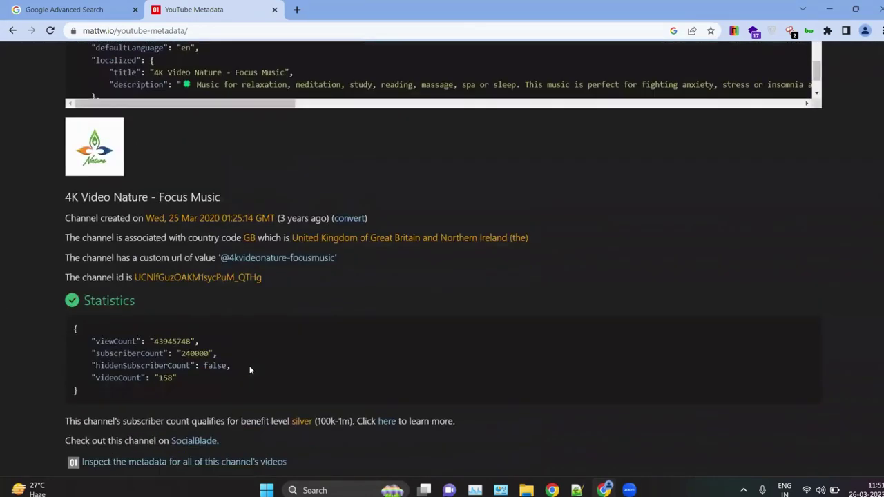
{"action": "scroll", "coordinate": [373, 387], "scroll_direction": "down", "scroll_amount": 4}
{"action": "scroll", "coordinate": [373, 387], "scroll_direction": "down", "scroll_amount": 7}
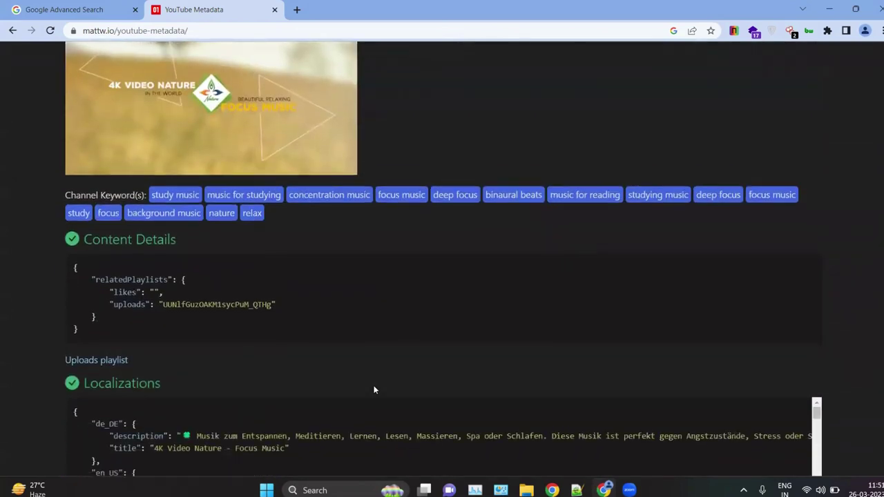
{"action": "scroll", "coordinate": [374, 390], "scroll_direction": "down", "scroll_amount": 2}
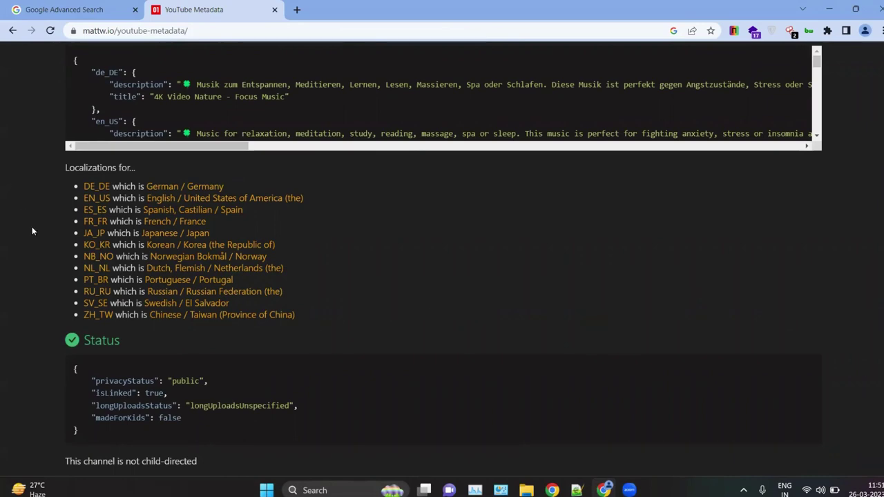
{"action": "scroll", "coordinate": [31, 231], "scroll_direction": "down", "scroll_amount": 4}
{"action": "scroll", "coordinate": [32, 231], "scroll_direction": "down", "scroll_amount": 3}
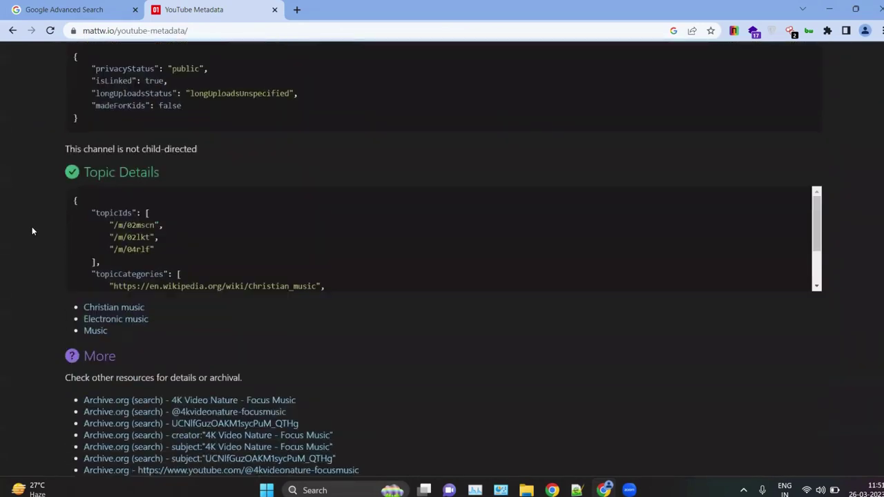
{"action": "scroll", "coordinate": [32, 231], "scroll_direction": "up", "scroll_amount": 2}
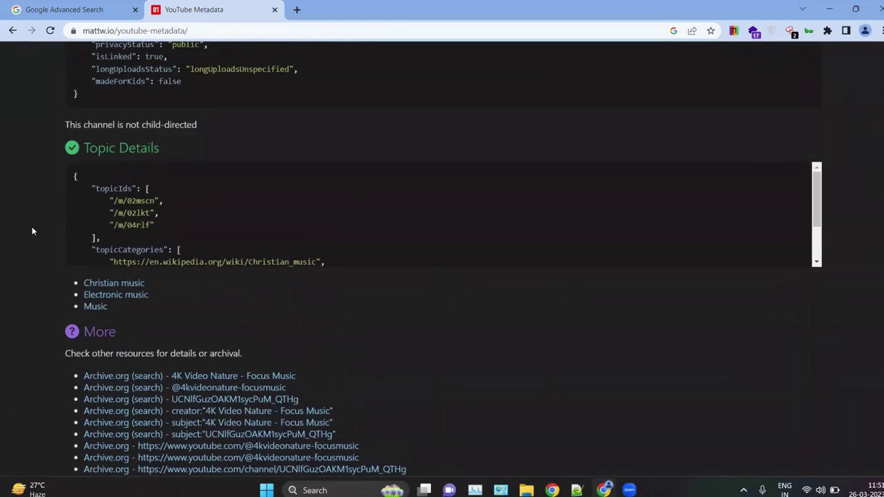
{"action": "scroll", "coordinate": [32, 231], "scroll_direction": "up", "scroll_amount": 3}
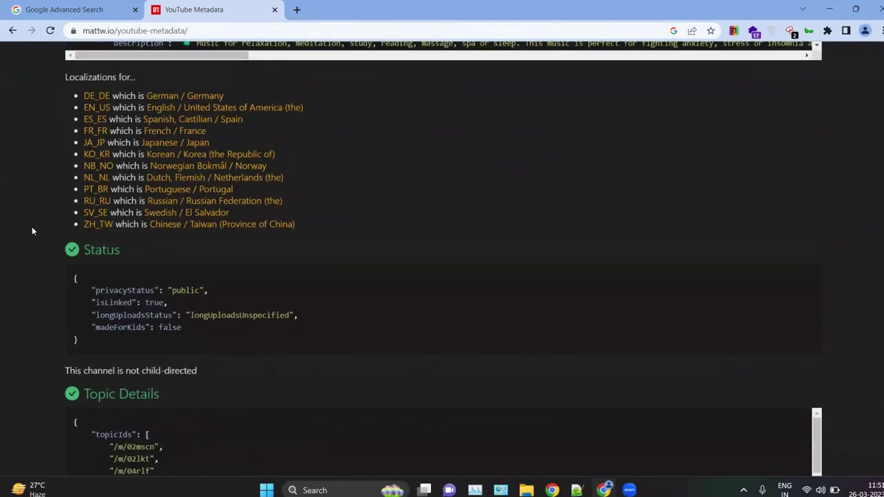
{"action": "scroll", "coordinate": [50, 275], "scroll_direction": "up", "scroll_amount": 4}
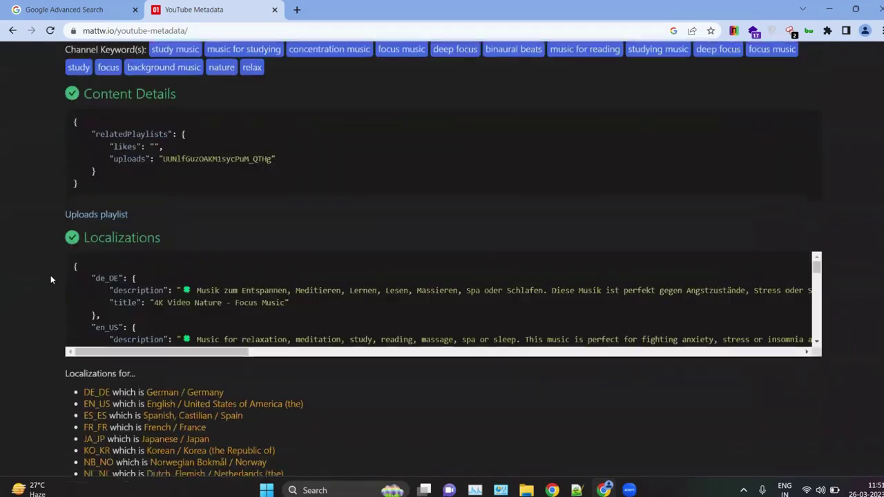
{"action": "scroll", "coordinate": [50, 275], "scroll_direction": "up", "scroll_amount": 3}
{"action": "scroll", "coordinate": [50, 275], "scroll_direction": "up", "scroll_amount": 4}
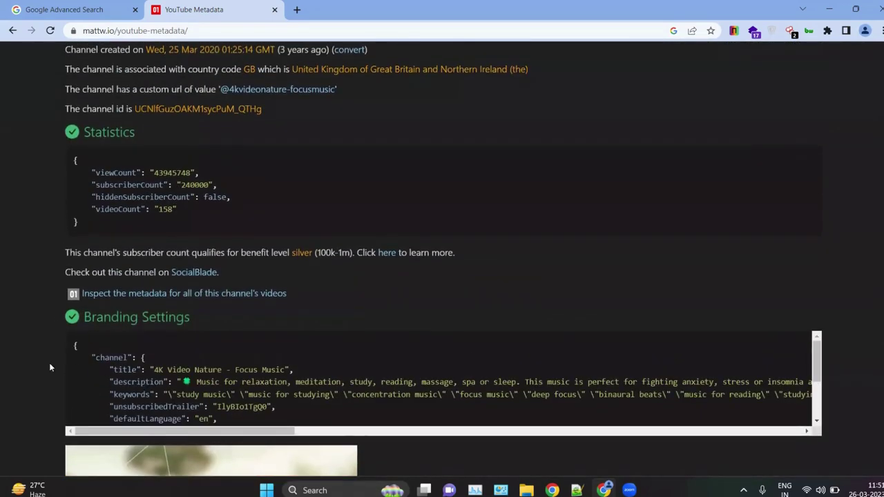
{"action": "scroll", "coordinate": [96, 356], "scroll_direction": "down", "scroll_amount": 2}
{"action": "scroll", "coordinate": [96, 356], "scroll_direction": "up", "scroll_amount": 2}
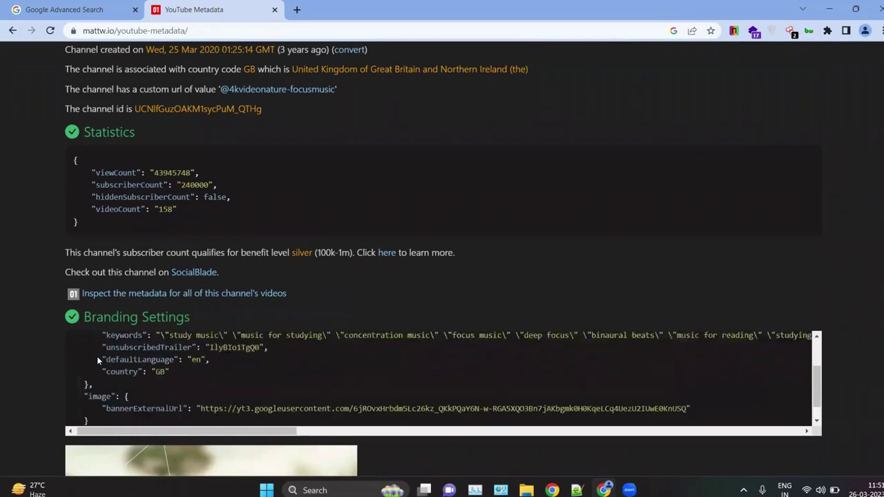
{"action": "scroll", "coordinate": [45, 278], "scroll_direction": "up", "scroll_amount": 4}
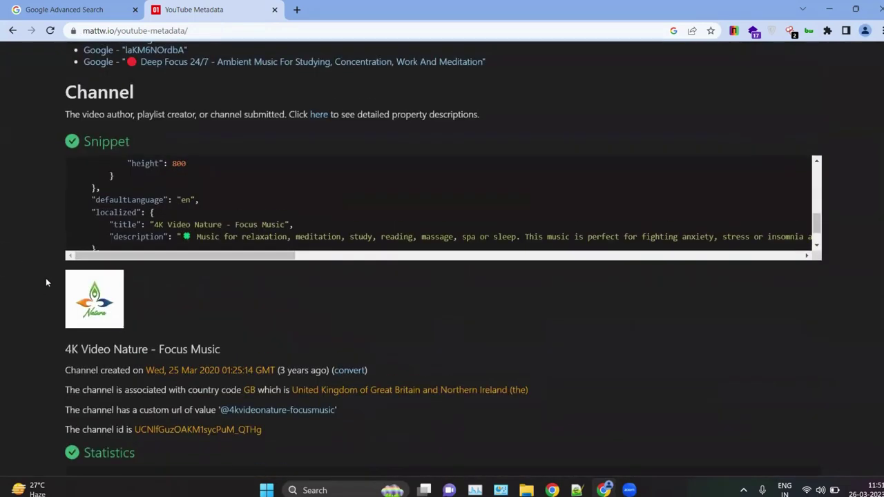
{"action": "scroll", "coordinate": [56, 255], "scroll_direction": "up", "scroll_amount": 4}
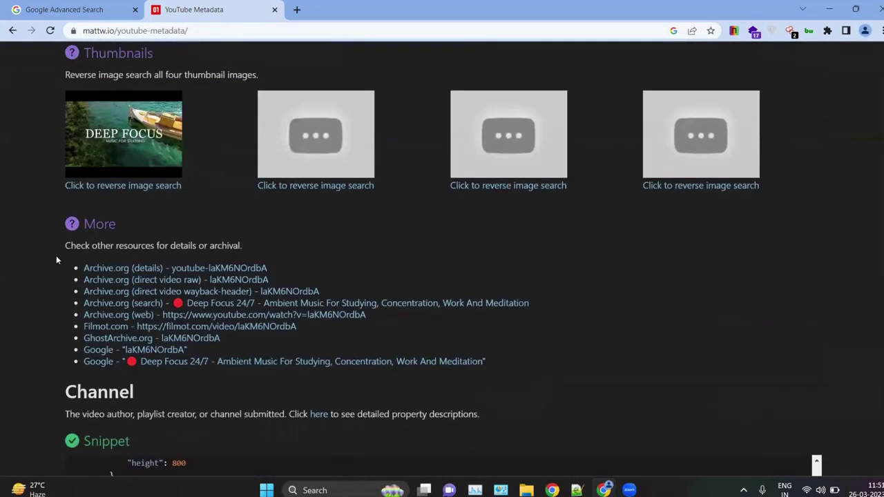
{"action": "scroll", "coordinate": [56, 256], "scroll_direction": "up", "scroll_amount": 4}
{"action": "scroll", "coordinate": [56, 260], "scroll_direction": "up", "scroll_amount": 4}
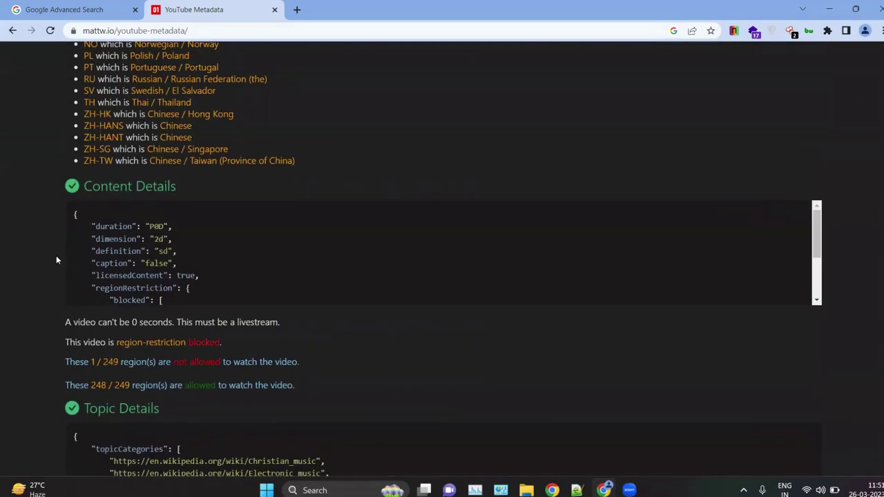
{"action": "scroll", "coordinate": [57, 260], "scroll_direction": "up", "scroll_amount": 7}
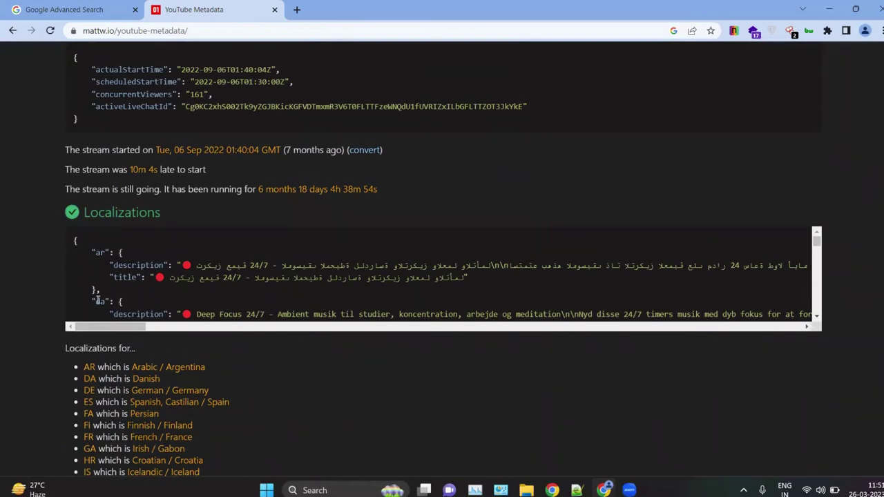
{"action": "scroll", "coordinate": [98, 233], "scroll_direction": "up", "scroll_amount": 3}
{"action": "scroll", "coordinate": [99, 230], "scroll_direction": "up", "scroll_amount": 5}
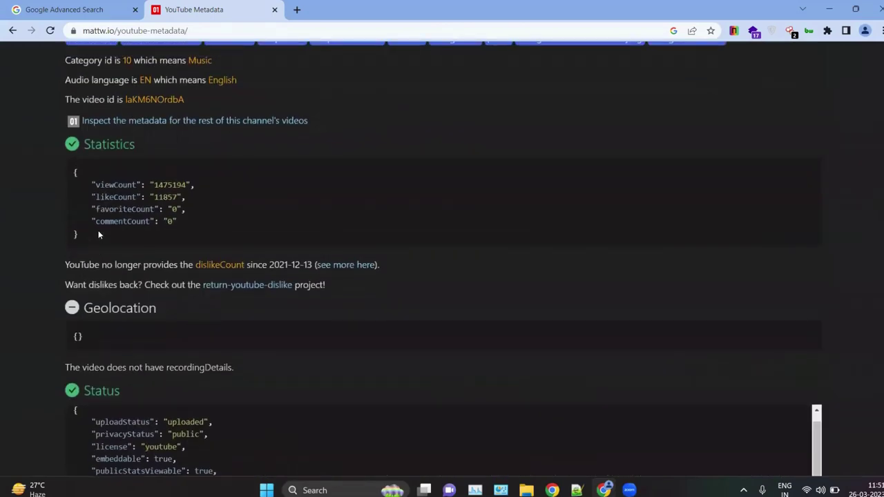
{"action": "scroll", "coordinate": [135, 203], "scroll_direction": "up", "scroll_amount": 5}
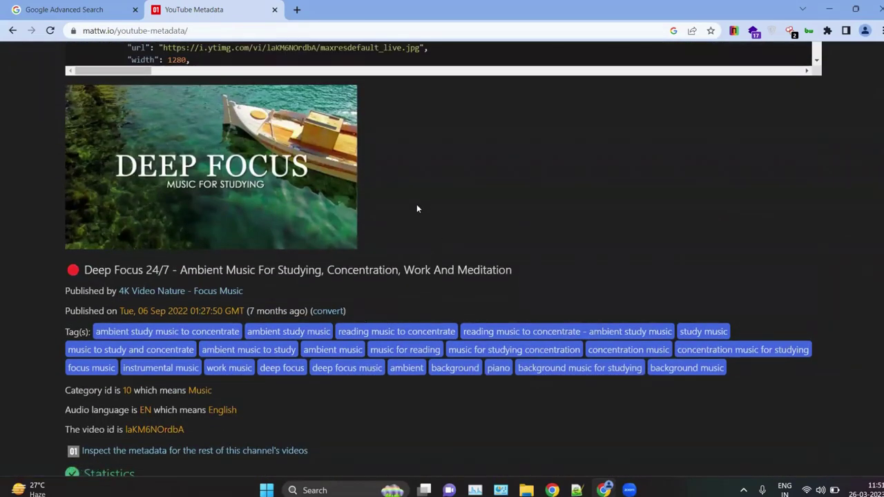
{"action": "scroll", "coordinate": [417, 204], "scroll_direction": "up", "scroll_amount": 5}
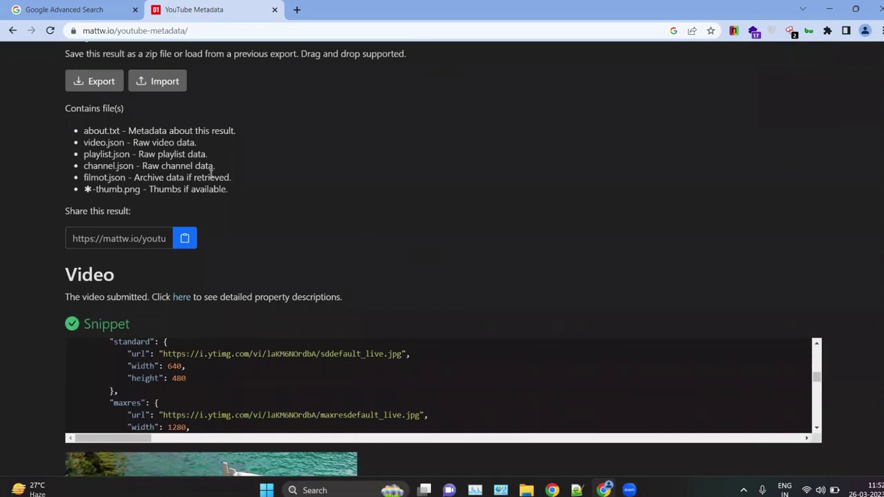
{"action": "scroll", "coordinate": [287, 167], "scroll_direction": "up", "scroll_amount": 2}
{"action": "scroll", "coordinate": [289, 167], "scroll_direction": "up", "scroll_amount": 2}
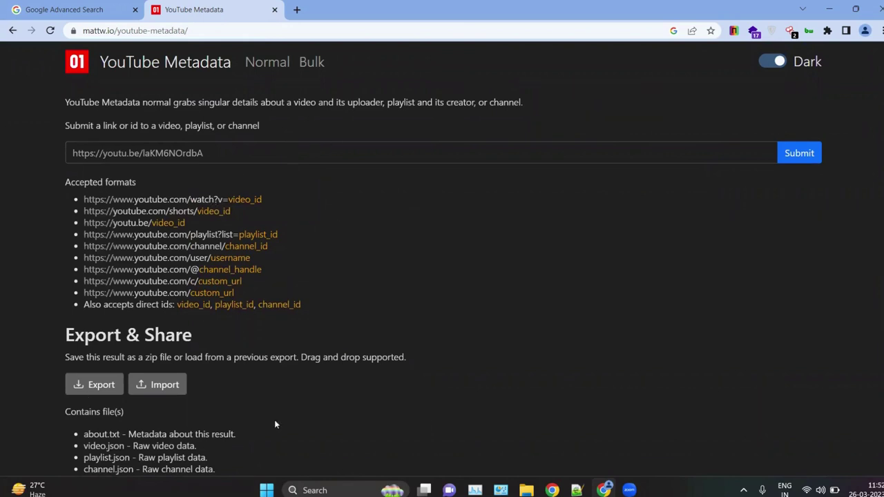
{"action": "scroll", "coordinate": [406, 285], "scroll_direction": "down", "scroll_amount": 2}
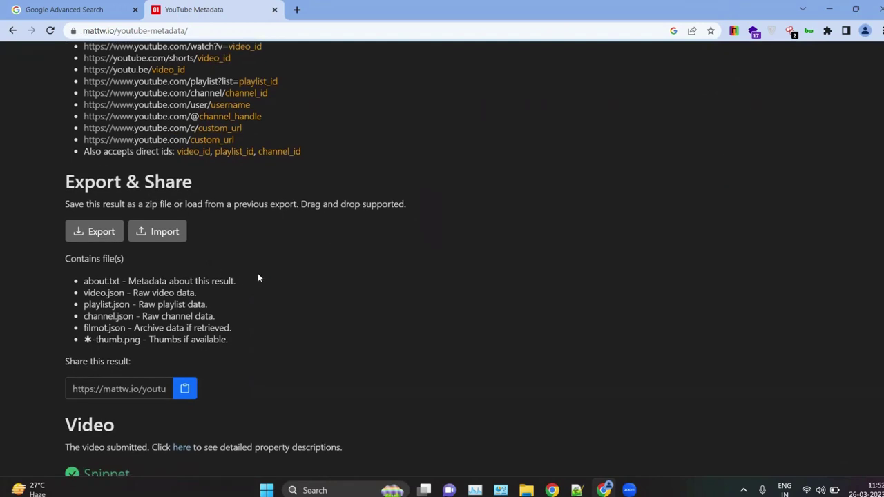
{"action": "scroll", "coordinate": [371, 370], "scroll_direction": "down", "scroll_amount": 6}
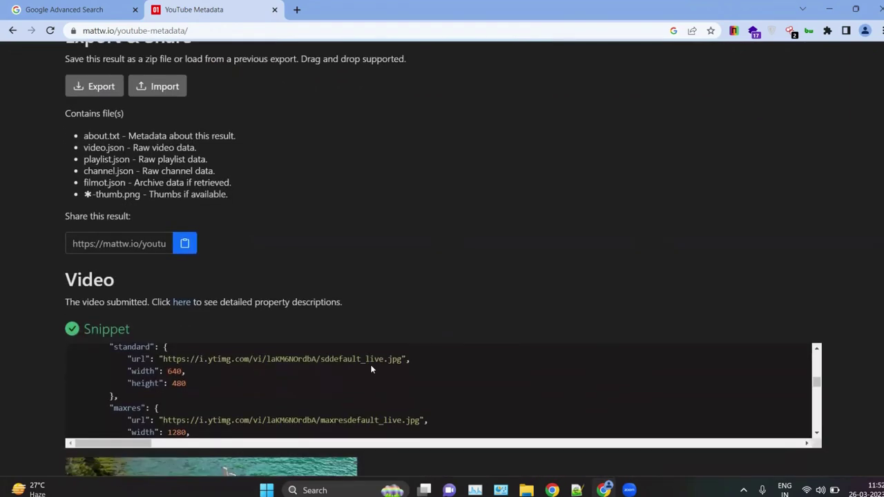
{"action": "scroll", "coordinate": [383, 231], "scroll_direction": "down", "scroll_amount": 8}
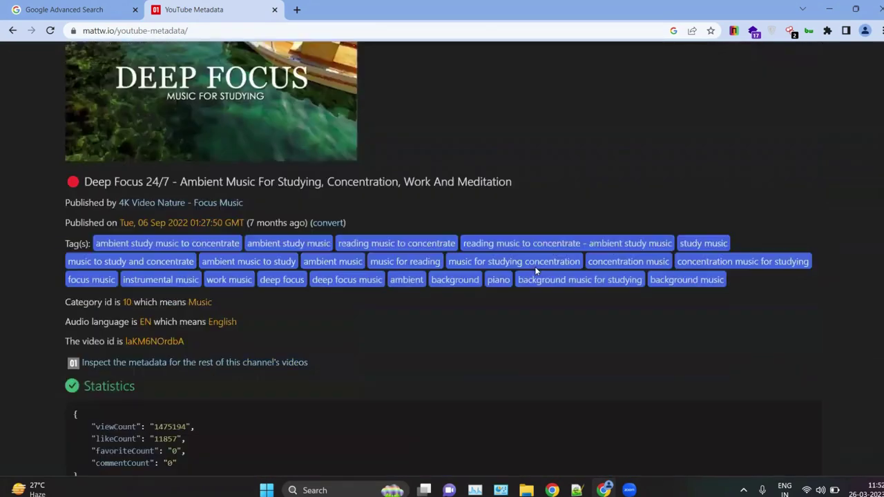
Step: In the Notepad++ notes, scroll to the FTP section and select 'NAPALM FTP indexer' on line 36
{"action": "left_click", "coordinate": [831, 8]}
{"action": "left_click", "coordinate": [189, 276]}
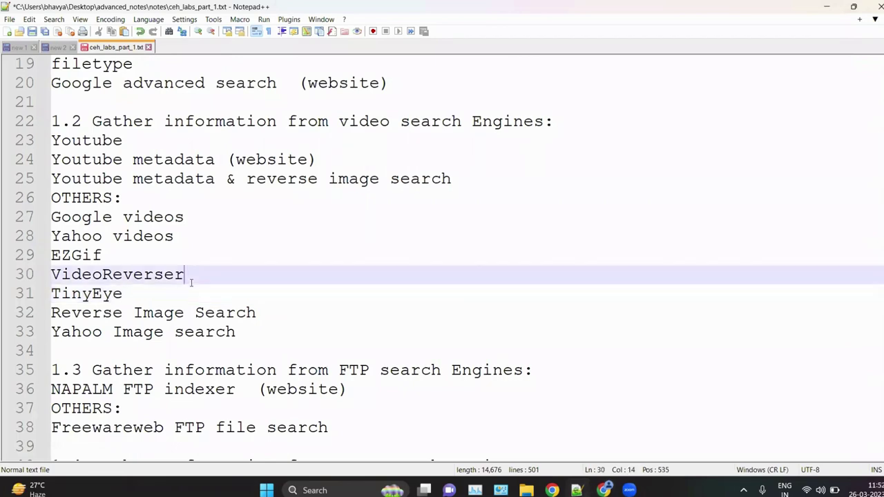
{"action": "scroll", "coordinate": [240, 366], "scroll_direction": "down", "scroll_amount": 1}
{"action": "scroll", "coordinate": [170, 342], "scroll_direction": "down", "scroll_amount": 1}
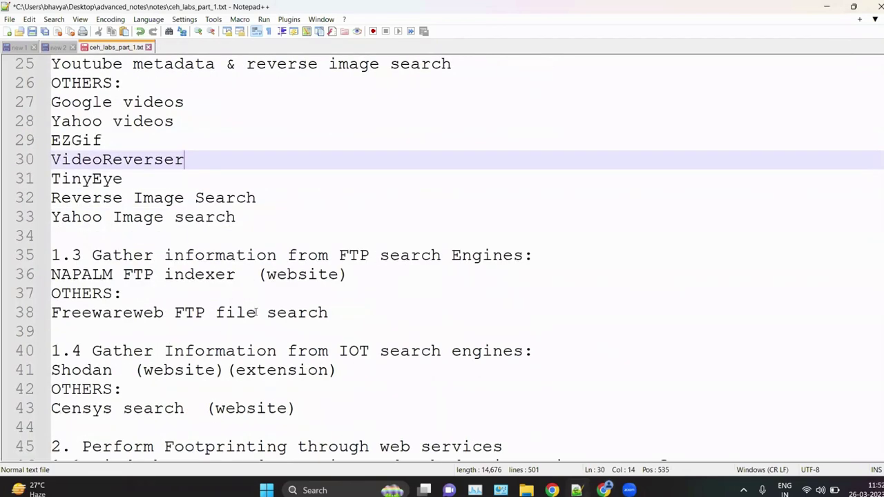
{"action": "scroll", "coordinate": [192, 335], "scroll_direction": "down", "scroll_amount": 2}
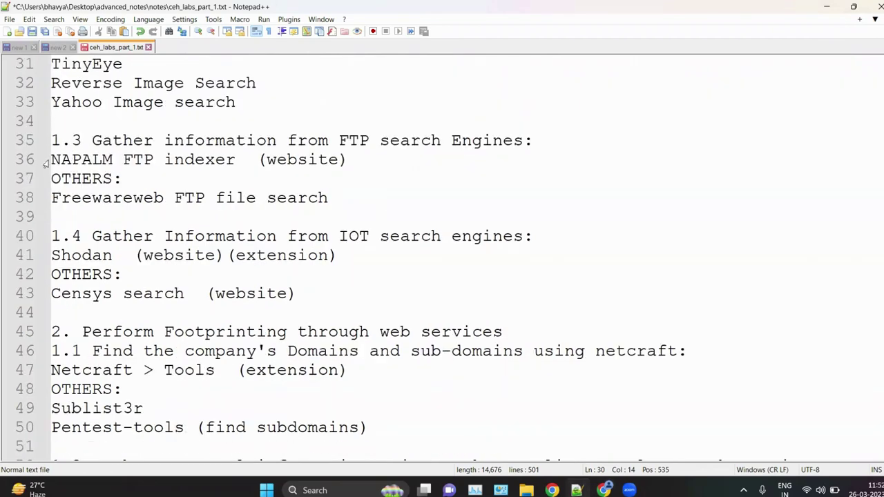
{"action": "left_click_drag", "start_coordinate": [61, 160], "coordinate": [246, 163]}
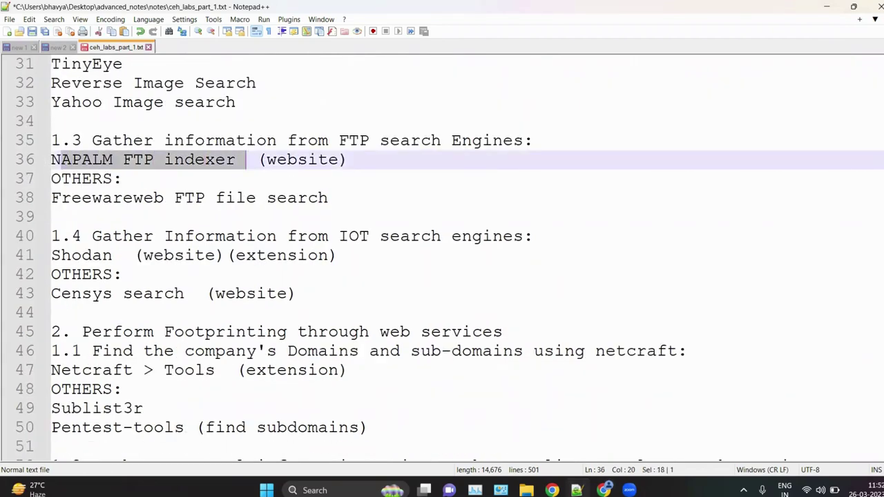
Step: In a new Chrome tab, search Google for 'naplam ftp indexer'
{"action": "left_click", "coordinate": [604, 490]}
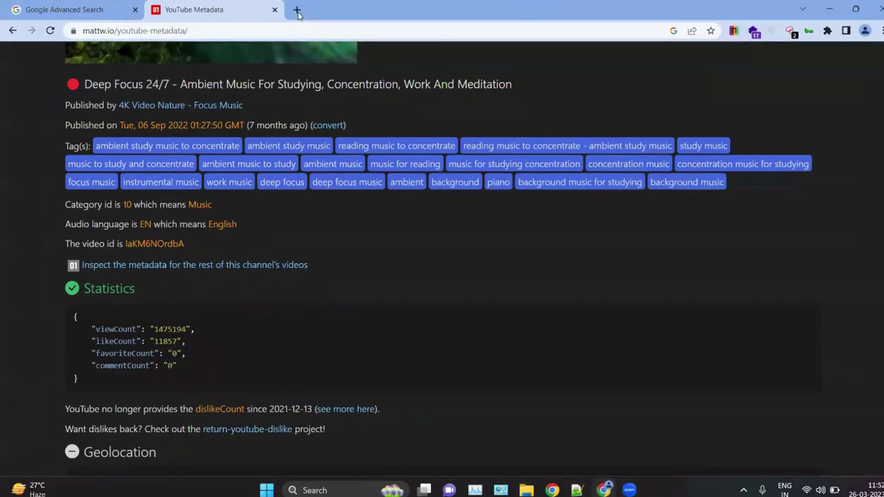
{"action": "key", "text": "ctrl+t"}
{"action": "type", "text": "naplam "}
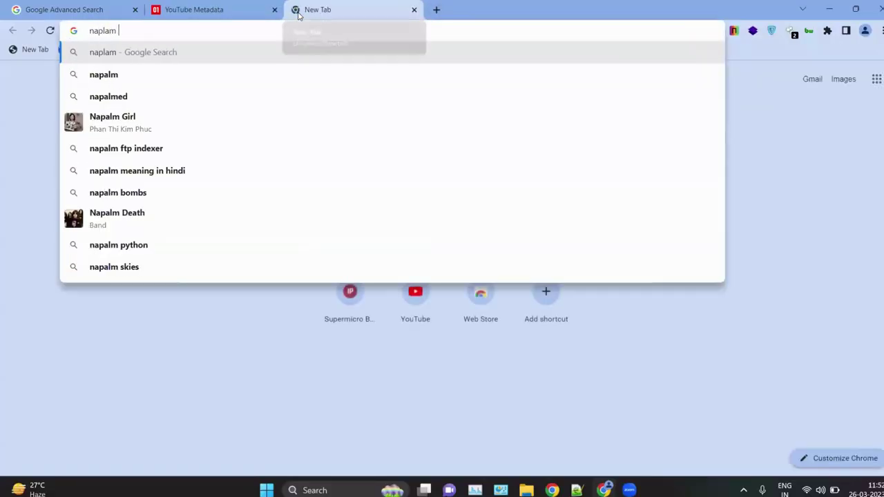
{"action": "type", "text": "ftp ind"}
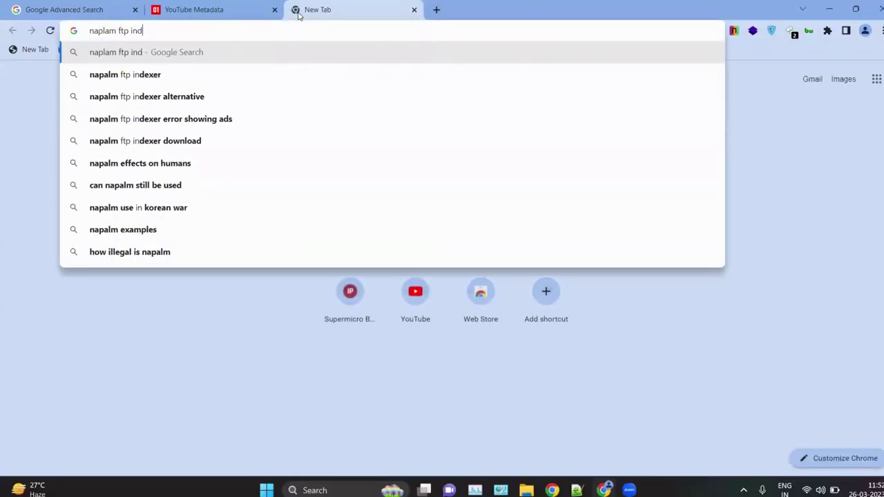
{"action": "type", "text": "exer"}
{"action": "key", "text": "Return"}
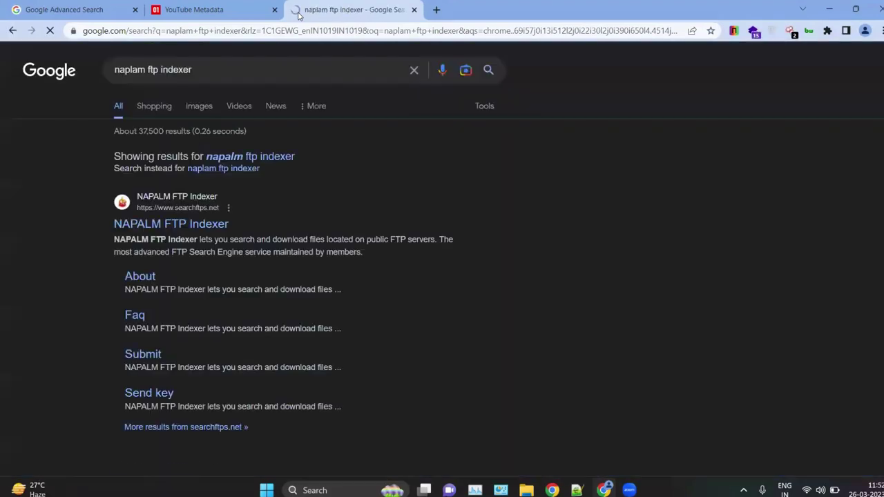
Step: Visit the NAPALM FTP Indexer site, type 'a' in its search box, then minimise Chrome
{"action": "left_click", "coordinate": [154, 235]}
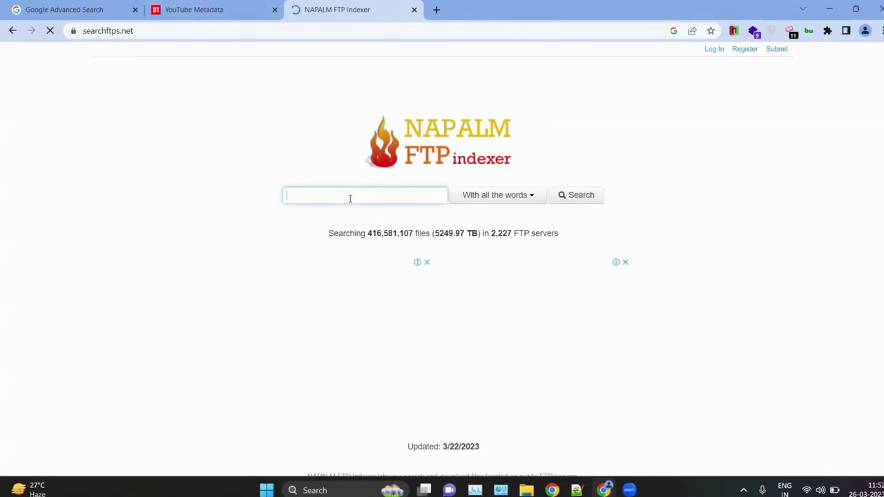
{"action": "type", "text": "a"}
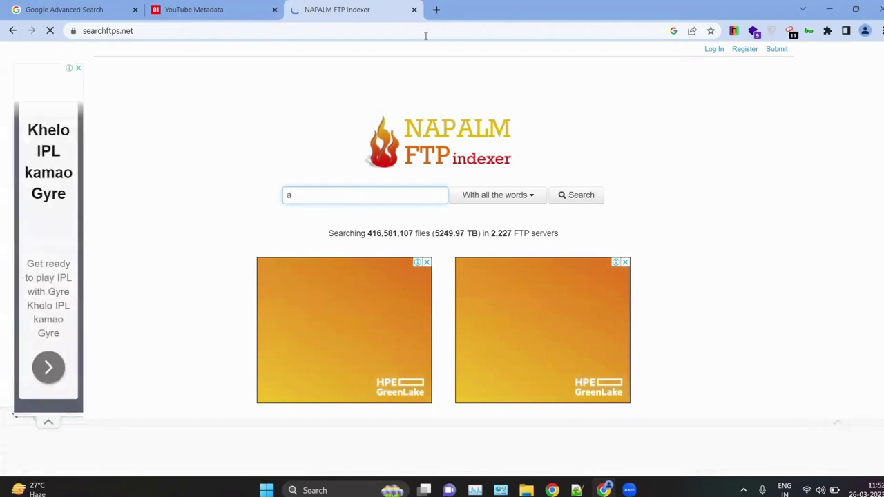
{"action": "left_click", "coordinate": [825, 6]}
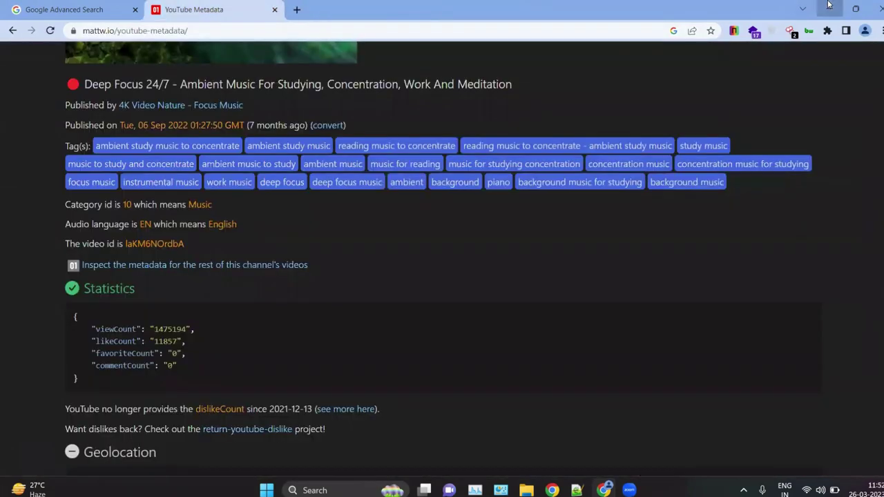
Step: Minimise Chrome and highlight the Freewareweb FTP file search line in the notes
{"action": "left_click", "coordinate": [827, 7]}
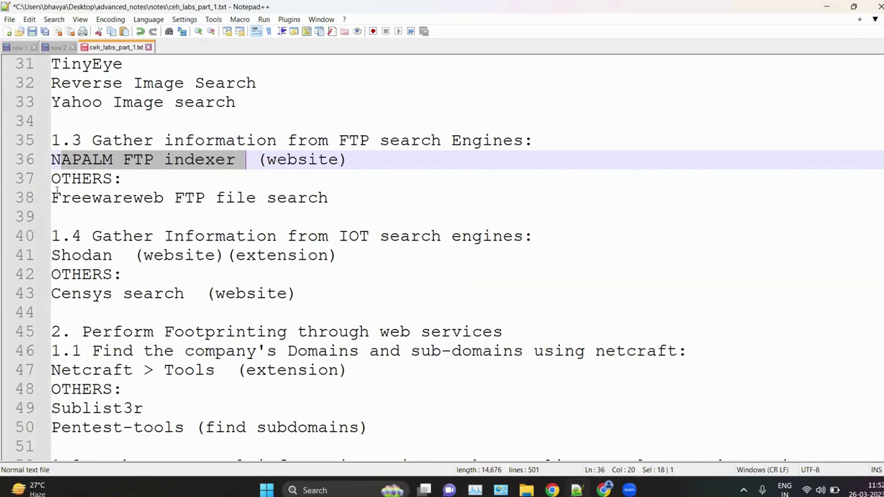
{"action": "left_click_drag", "start_coordinate": [52, 198], "coordinate": [102, 198]}
{"action": "left_click_drag", "start_coordinate": [173, 183], "coordinate": [338, 198]}
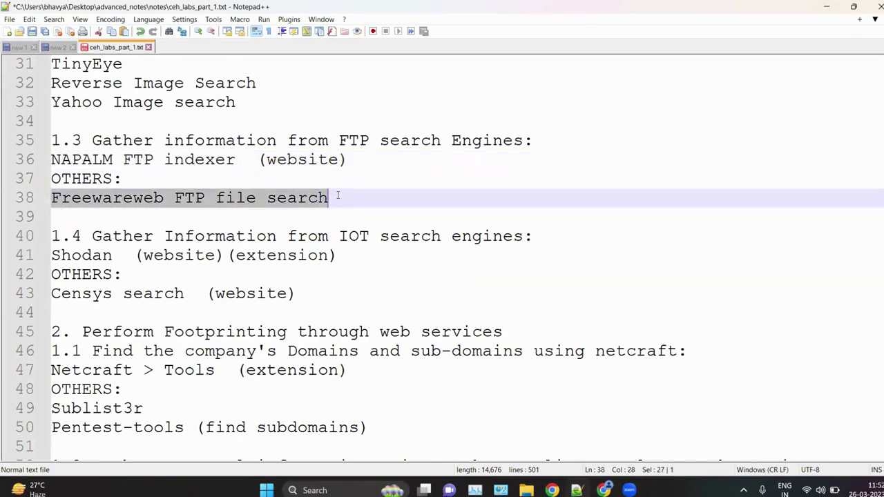
{"action": "scroll", "coordinate": [321, 198], "scroll_direction": "up", "scroll_amount": 1}
{"action": "left_click", "coordinate": [266, 196]}
{"action": "scroll", "coordinate": [265, 196], "scroll_direction": "up", "scroll_amount": 1}
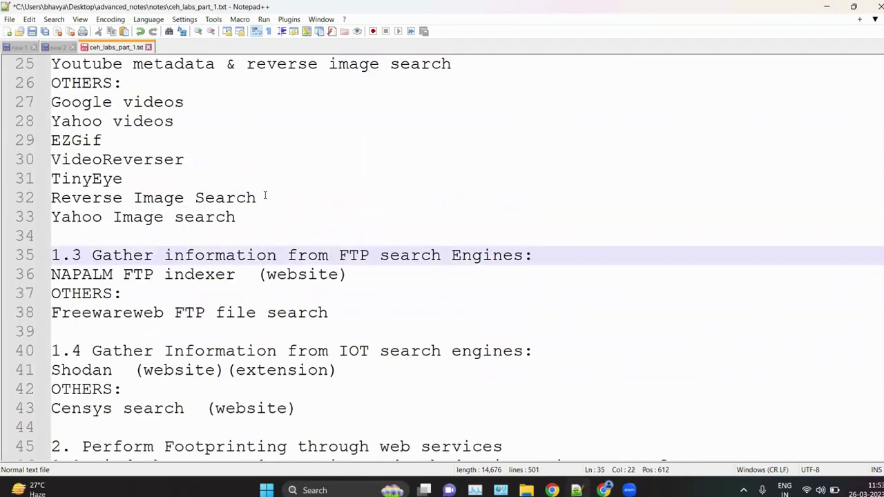
{"action": "scroll", "coordinate": [264, 195], "scroll_direction": "up", "scroll_amount": 1}
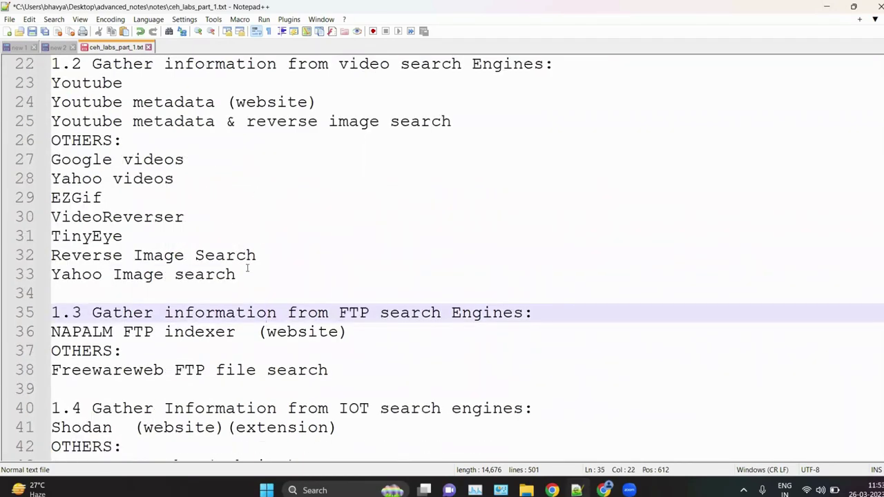
Step: Review the other video search tools on lines 27–33 and the Youtube metadata entry
{"action": "left_click_drag", "start_coordinate": [245, 275], "coordinate": [45, 161]}
{"action": "left_click", "coordinate": [164, 209]}
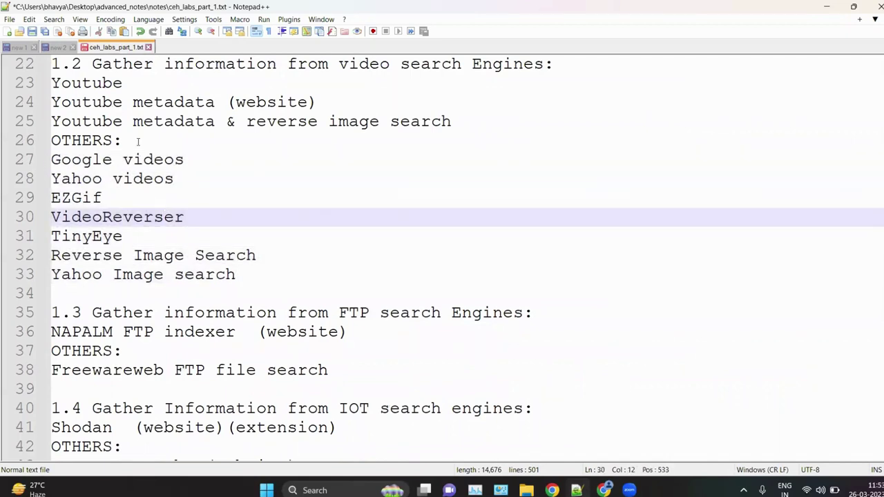
{"action": "left_click_drag", "start_coordinate": [96, 101], "coordinate": [184, 102]}
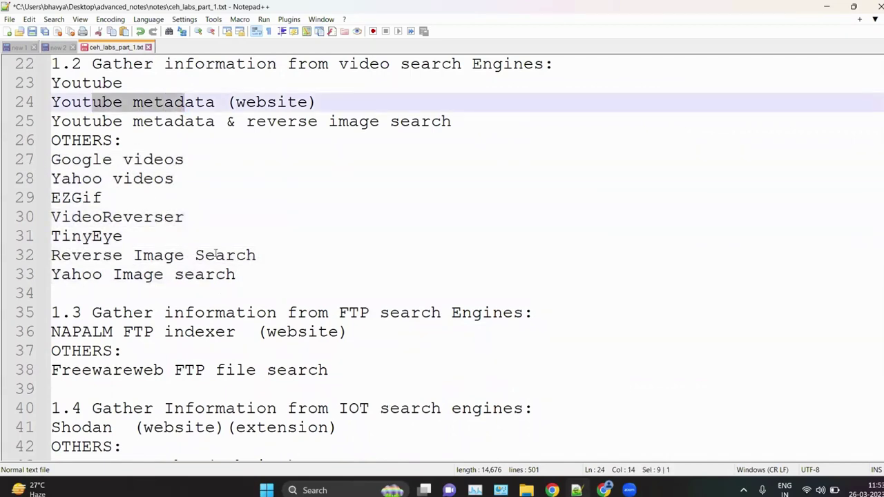
{"action": "left_click", "coordinate": [253, 385]}
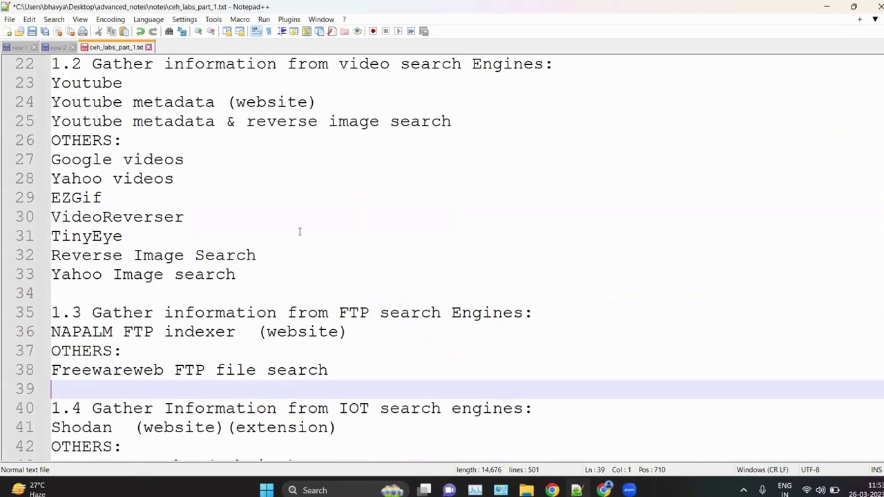
{"action": "left_click", "coordinate": [244, 275]}
{"action": "left_click_drag", "start_coordinate": [243, 275], "coordinate": [50, 160]}
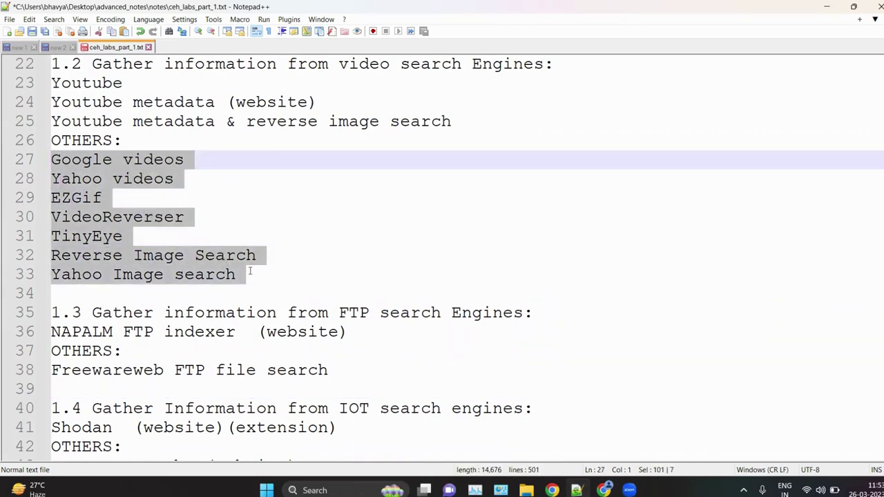
{"action": "left_click", "coordinate": [220, 253]}
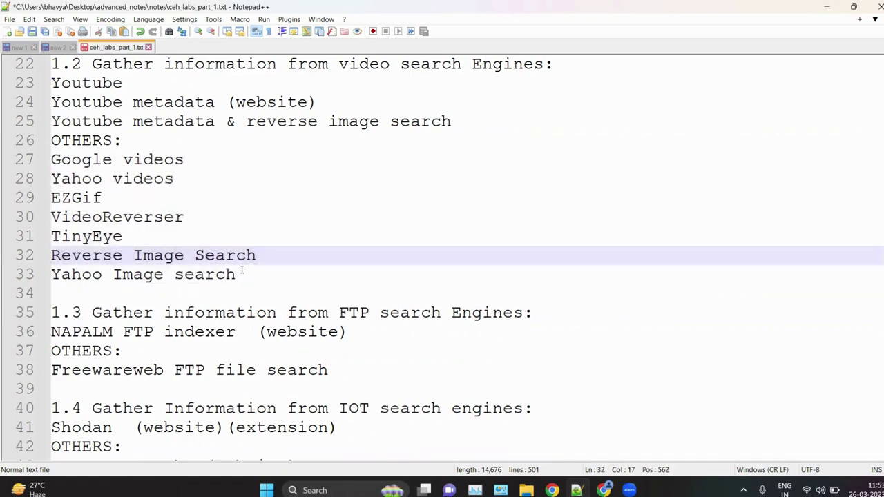
{"action": "left_click_drag", "start_coordinate": [242, 274], "coordinate": [50, 160]}
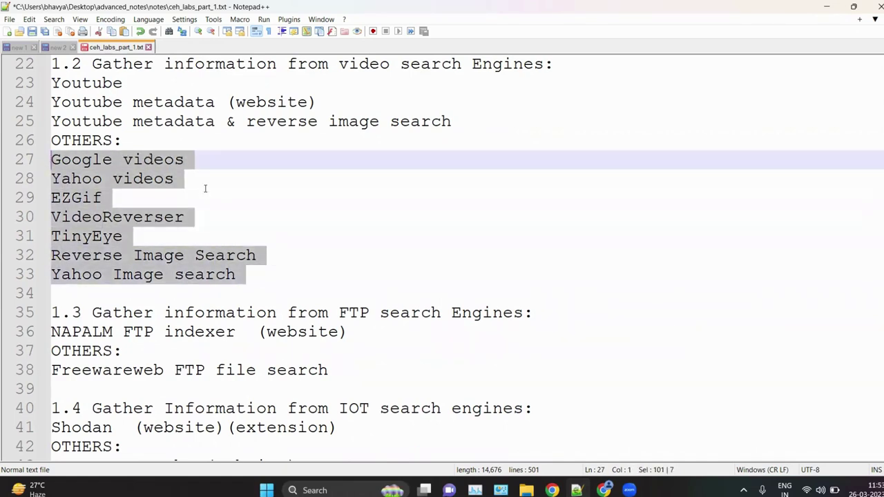
{"action": "left_click", "coordinate": [205, 188]}
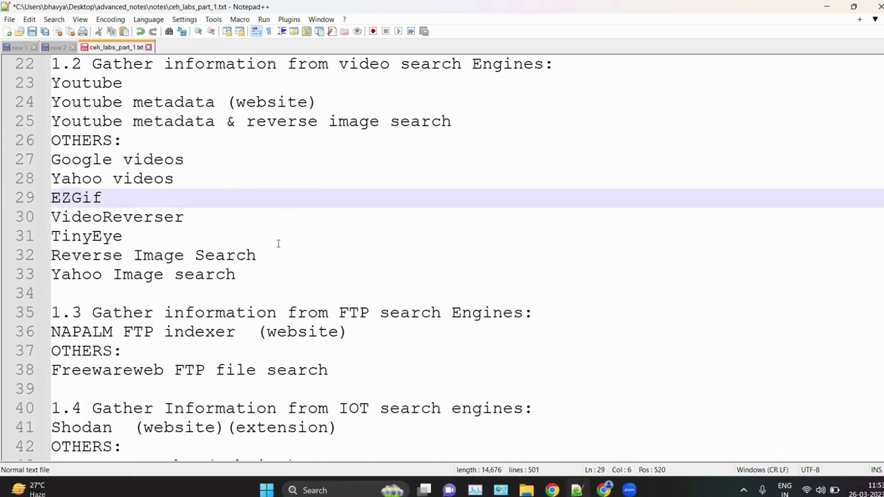
Step: Move to the end of the Censys search line in section 1.4, then restore Chrome
{"action": "scroll", "coordinate": [312, 333], "scroll_direction": "down", "scroll_amount": 3}
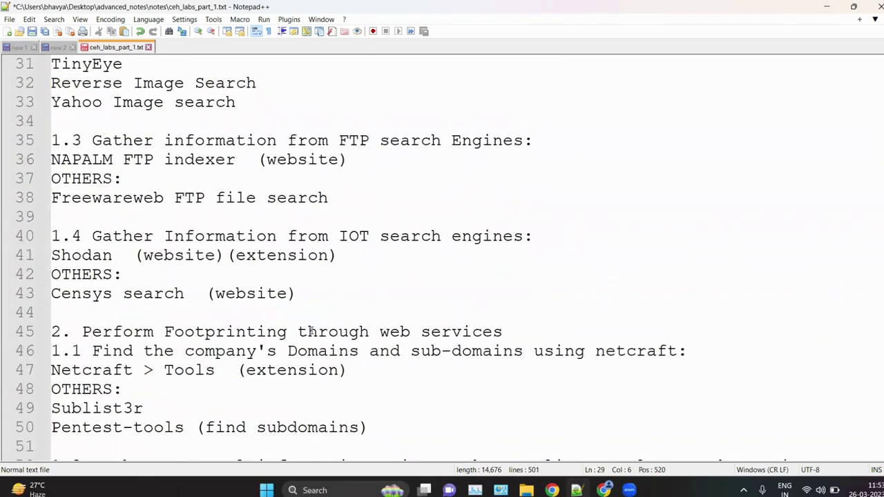
{"action": "scroll", "coordinate": [312, 332], "scroll_direction": "down", "scroll_amount": 1}
{"action": "left_click_drag", "start_coordinate": [175, 198], "coordinate": [339, 197]}
{"action": "left_click", "coordinate": [387, 215]}
{"action": "scroll", "coordinate": [387, 216], "scroll_direction": "down", "scroll_amount": 1}
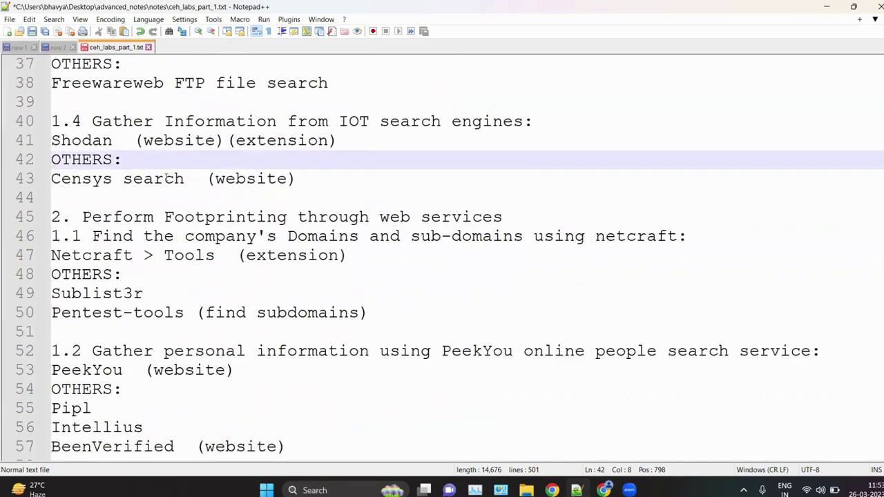
{"action": "key", "text": "Down"}
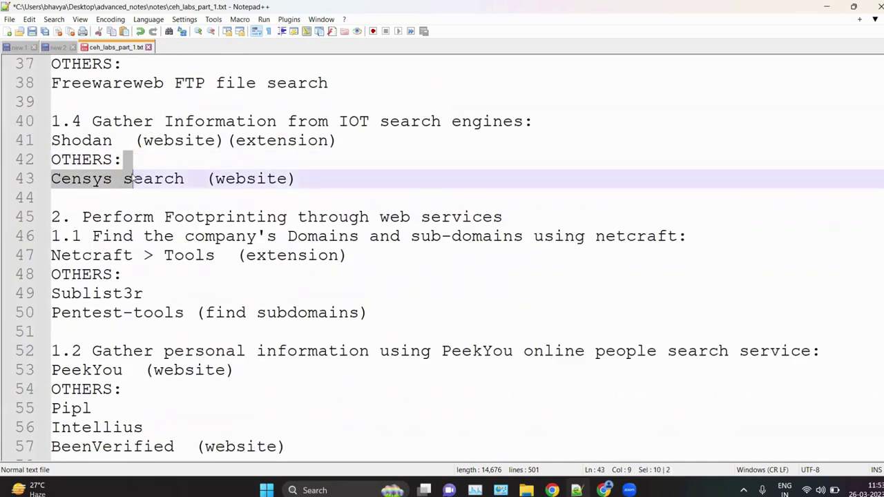
{"action": "key", "text": "End"}
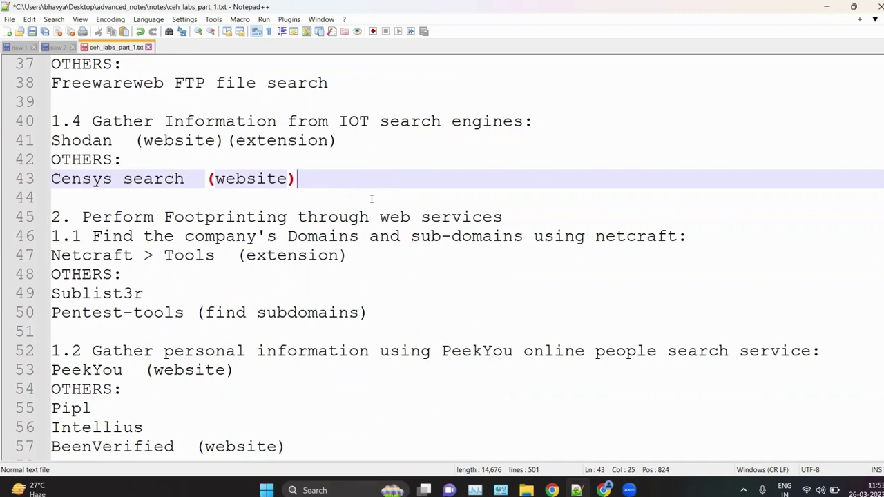
{"action": "left_click", "coordinate": [603, 491]}
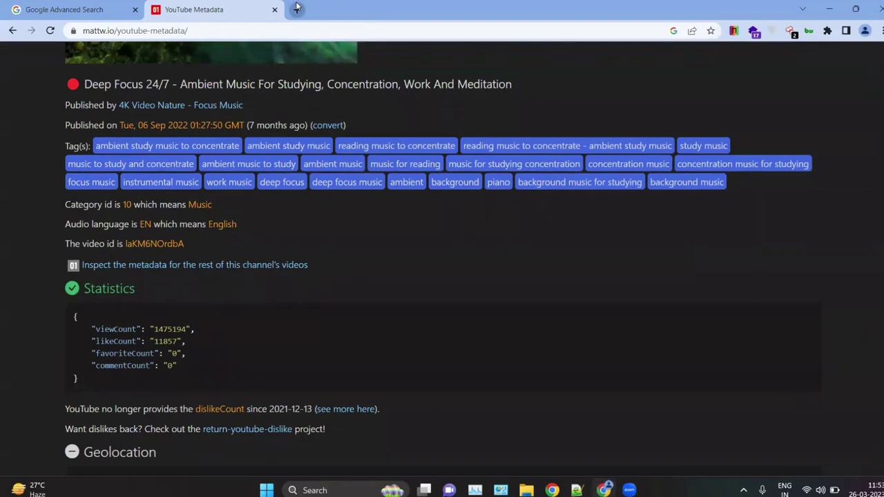
Step: Search Google for 'censys search' in a new tab and open search.censys.io
{"action": "left_click", "coordinate": [297, 9]}
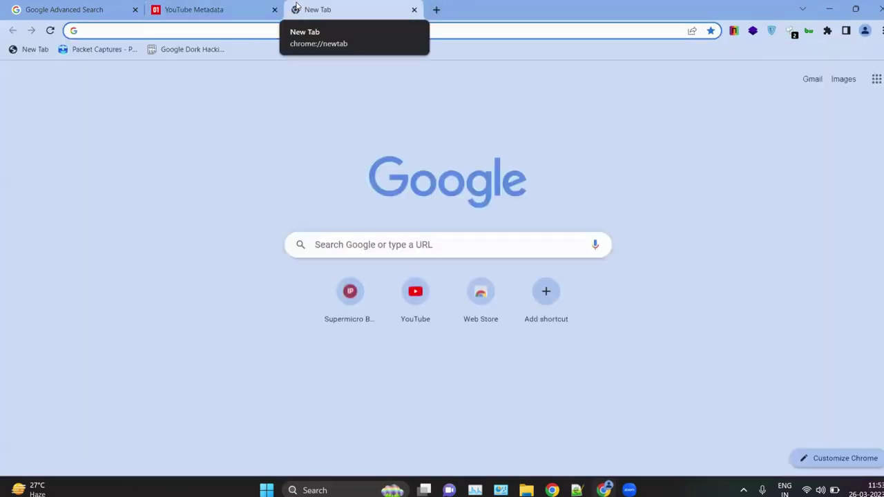
{"action": "type", "text": "censys"}
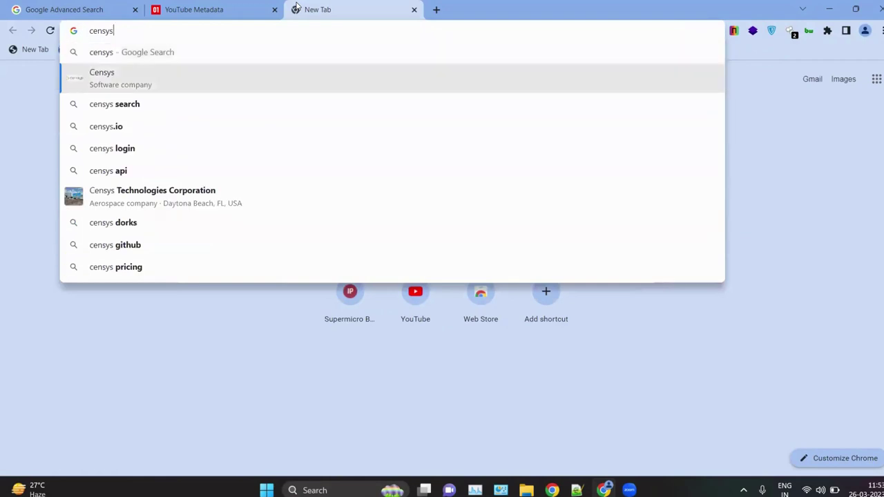
{"action": "key", "text": "Down"}
{"action": "key", "text": "Return"}
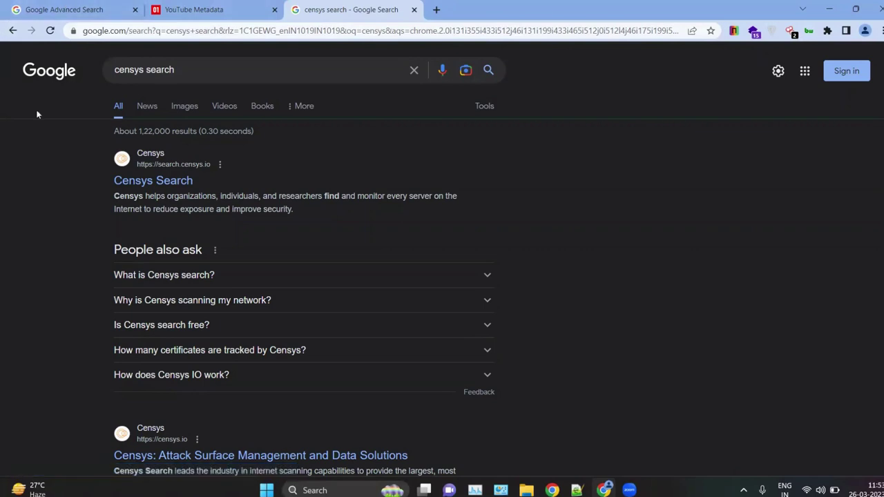
{"action": "left_click", "coordinate": [141, 163]}
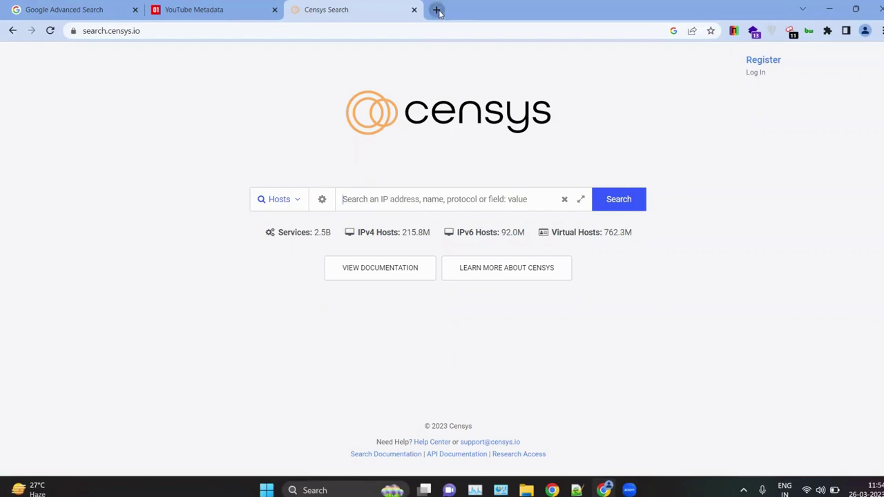
Step: In a new tab, search Google for 'make my trip' and open the MakeMyTrip website
{"action": "left_click", "coordinate": [436, 9]}
{"action": "type", "text": "jn"}
{"action": "key", "text": "BackSpace"}
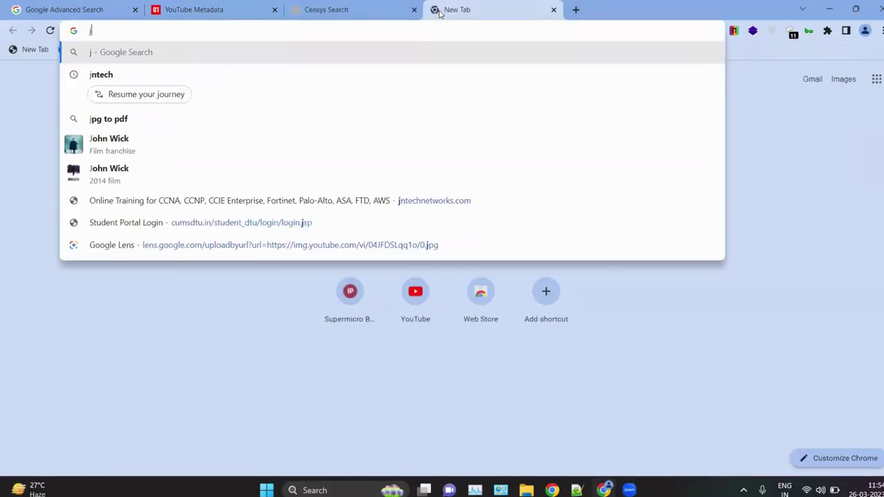
{"action": "key", "text": "BackSpace"}
{"action": "type", "text": "n"}
{"action": "key", "text": "BackSpace"}
{"action": "key", "text": "BackSpace"}
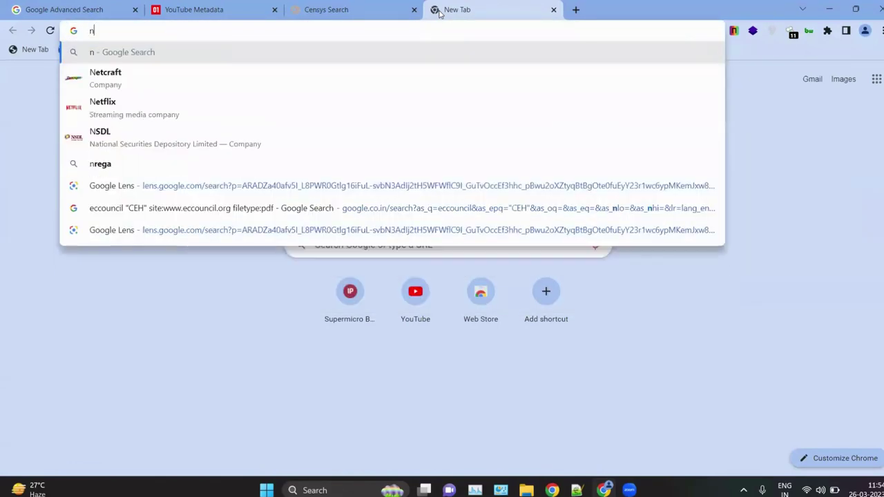
{"action": "type", "text": "make"}
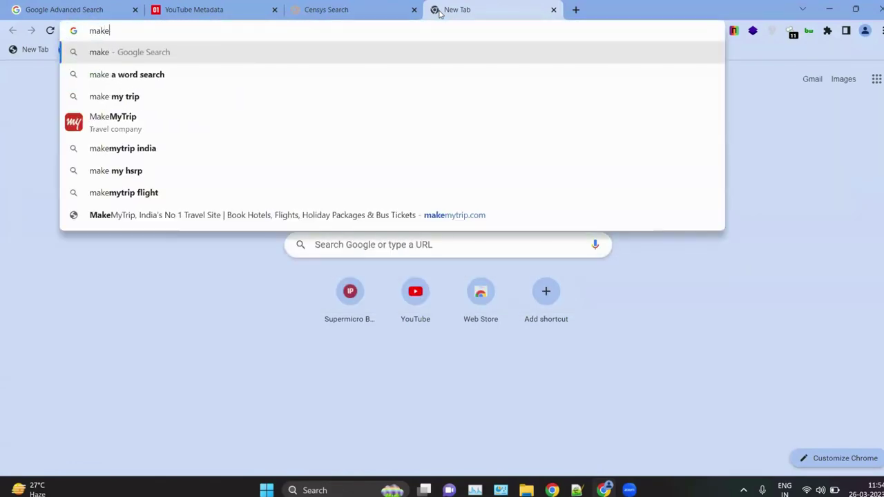
{"action": "key", "text": "Down"}
{"action": "key", "text": "Down"}
{"action": "key", "text": "Return"}
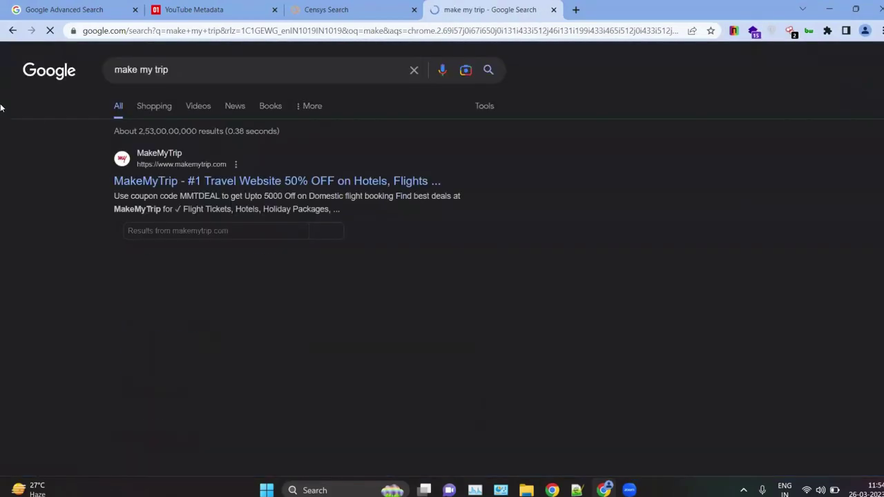
{"action": "left_click", "coordinate": [241, 181]}
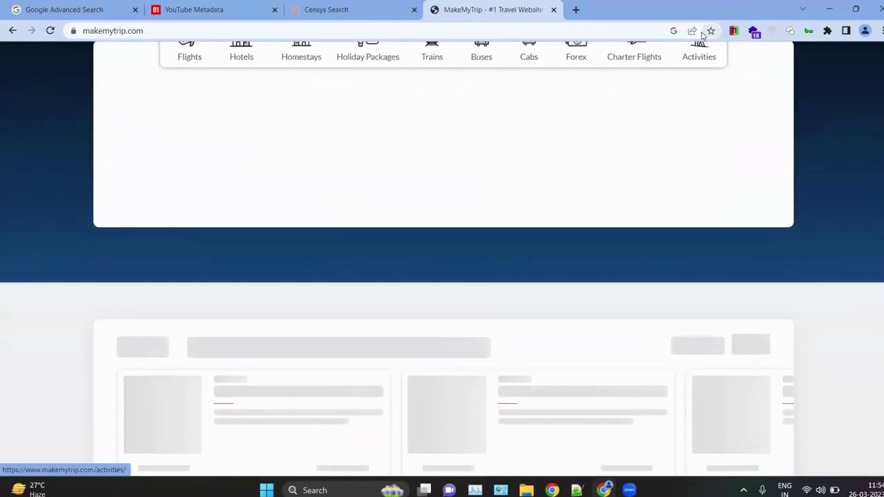
Step: Reveal MakeMyTrip's server IP 23.40.18.44 with the IP extension, copy it, and return to Censys
{"action": "scroll", "coordinate": [735, 64], "scroll_direction": "down", "scroll_amount": 3}
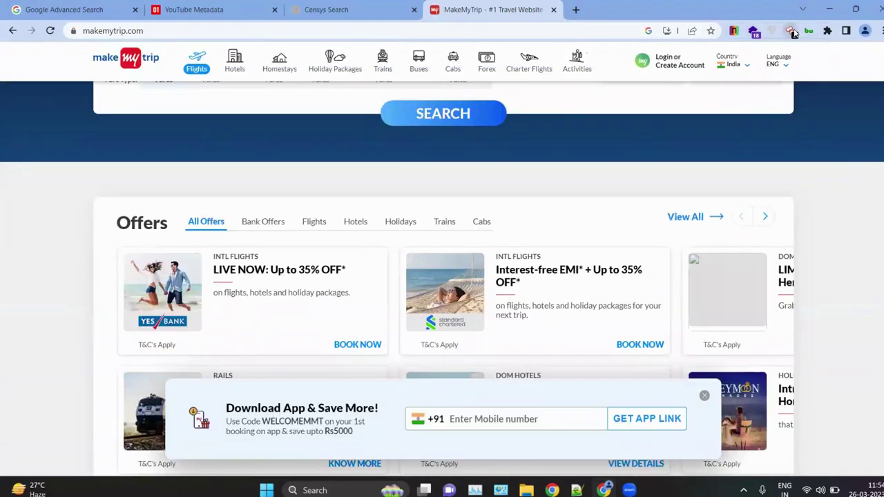
{"action": "left_click", "coordinate": [789, 30]}
{"action": "left_click_drag", "start_coordinate": [684, 81], "coordinate": [632, 84]}
{"action": "key", "text": "ctrl+c"}
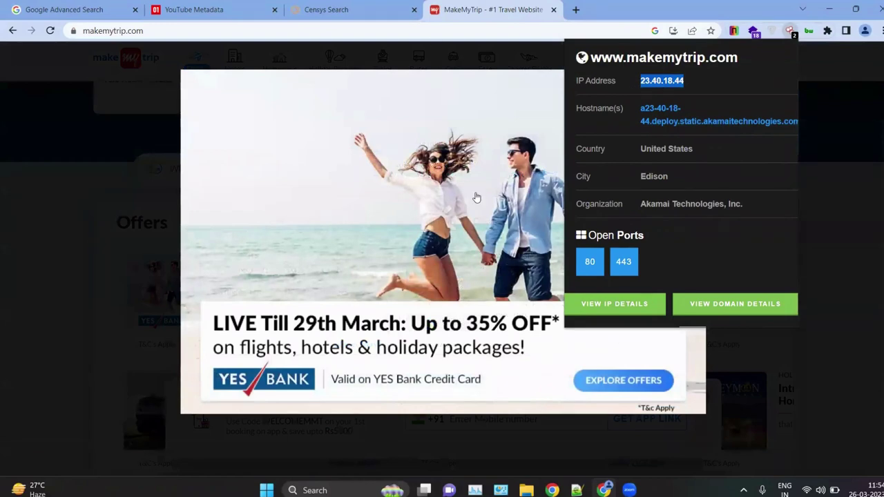
{"action": "left_click", "coordinate": [326, 9]}
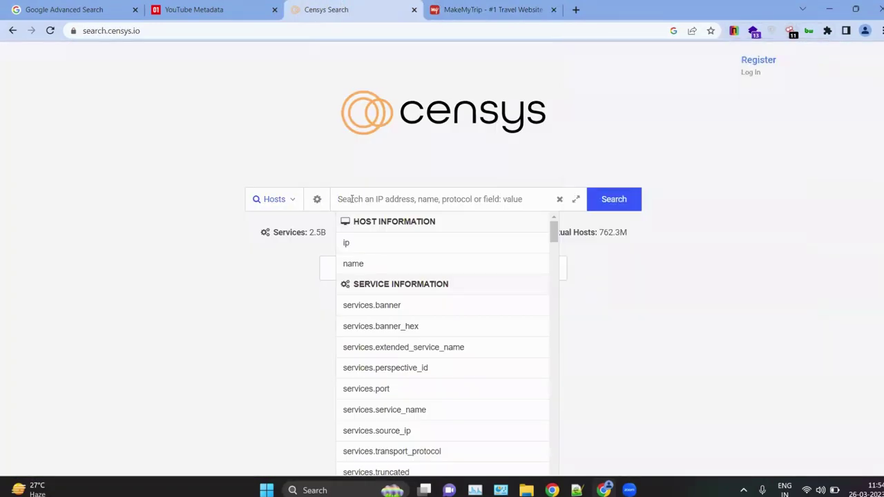
Step: Paste 23.40.18.44 into the Censys host search and scroll through its summary
{"action": "key", "text": "ctrl+v"}
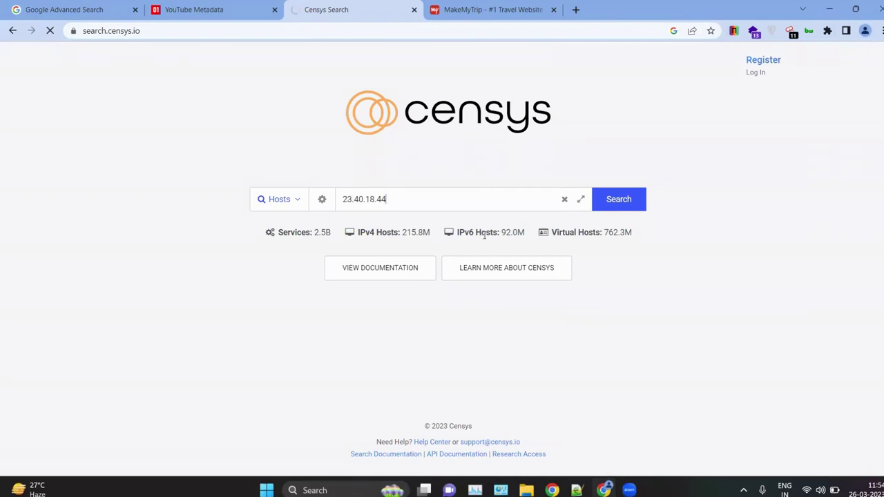
{"action": "key", "text": "Return"}
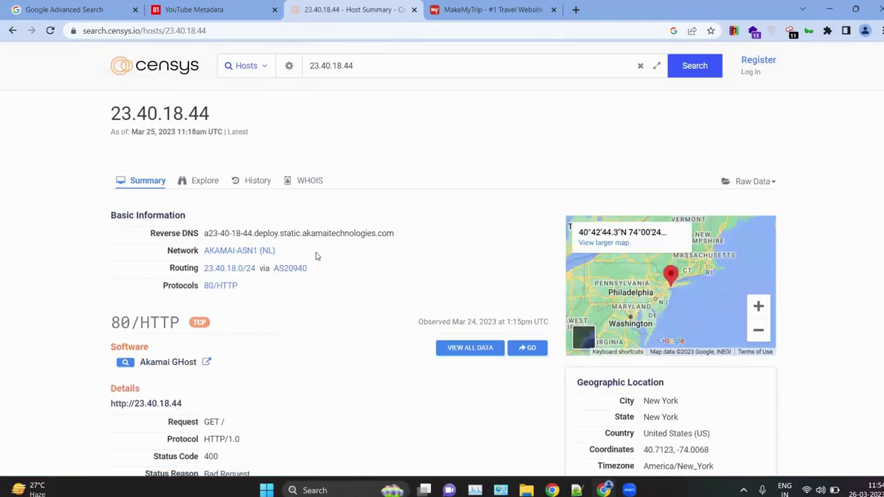
{"action": "scroll", "coordinate": [317, 254], "scroll_direction": "down", "scroll_amount": 1}
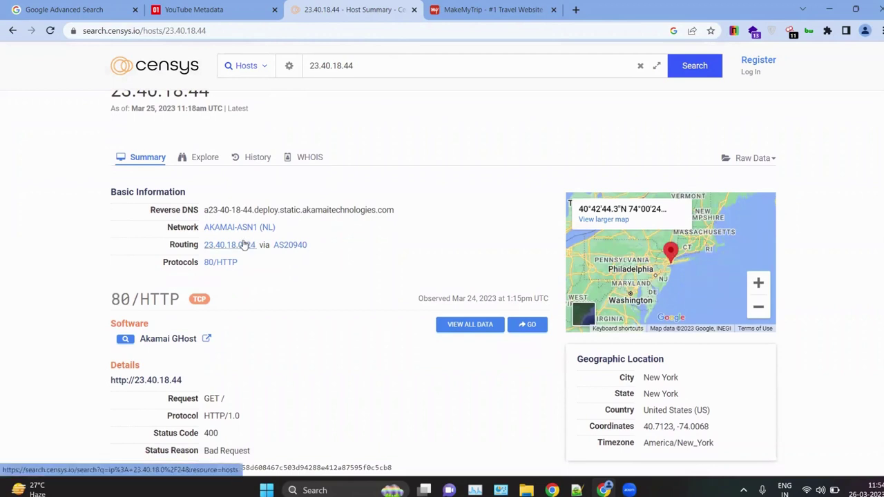
{"action": "scroll", "coordinate": [208, 239], "scroll_direction": "down", "scroll_amount": 3}
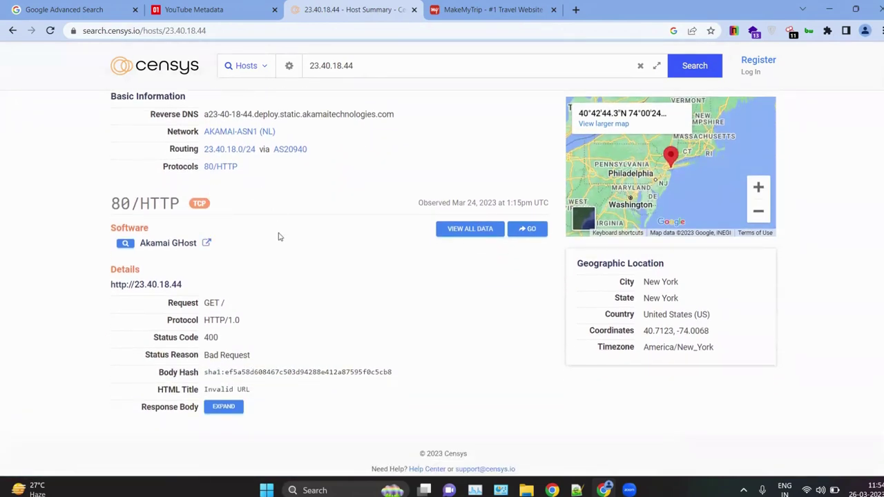
{"action": "scroll", "coordinate": [308, 286], "scroll_direction": "down", "scroll_amount": 1}
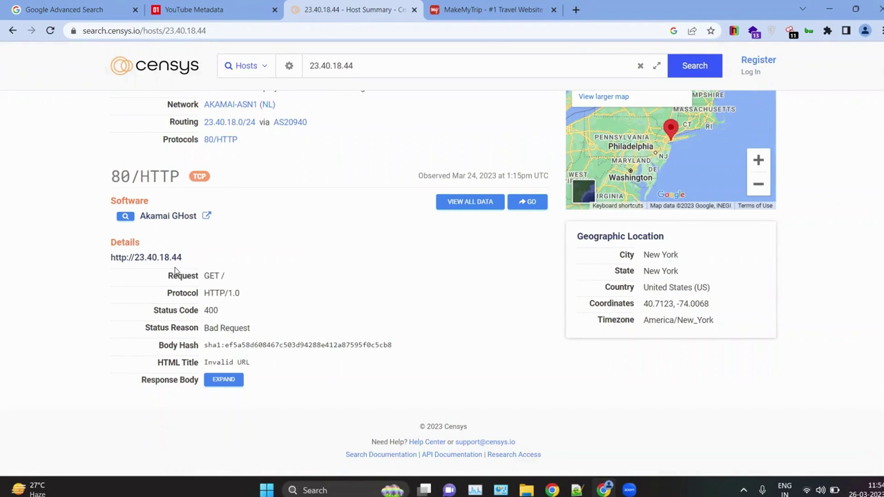
Step: Open VIEW ALL DATA to show the host's full 80/HTTP data table
{"action": "left_click_drag", "start_coordinate": [158, 273], "coordinate": [287, 402]}
{"action": "left_click", "coordinate": [287, 402]}
{"action": "left_click", "coordinate": [470, 211]}
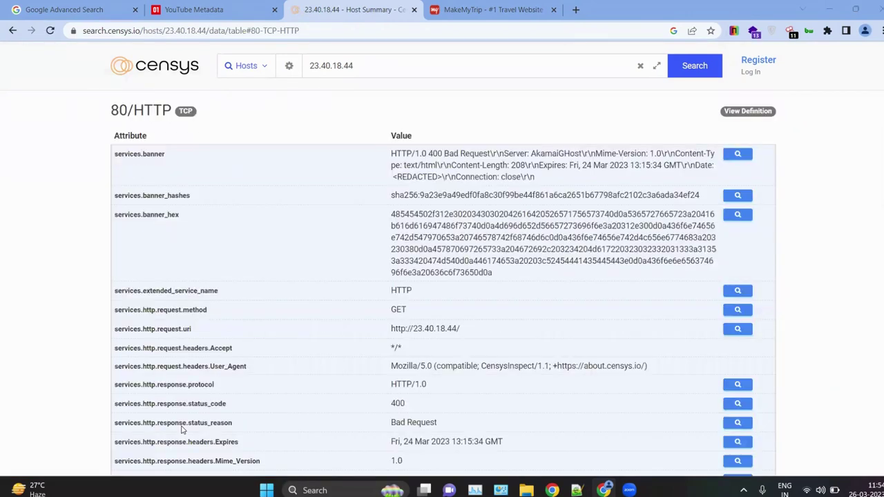
Step: Review the Host attributes, selecting the ip name, United States country and location rows
{"action": "scroll", "coordinate": [336, 239], "scroll_direction": "up", "scroll_amount": 15}
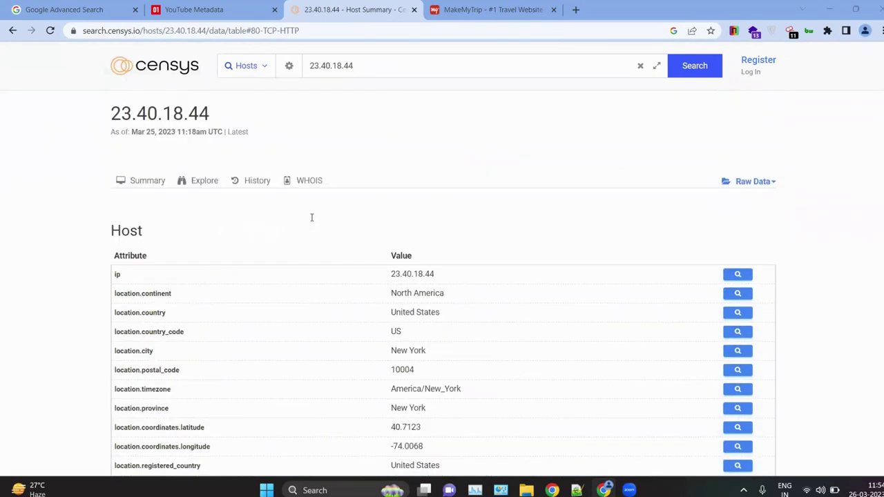
{"action": "scroll", "coordinate": [292, 215], "scroll_direction": "down", "scroll_amount": 1}
{"action": "double_click", "coordinate": [362, 206]}
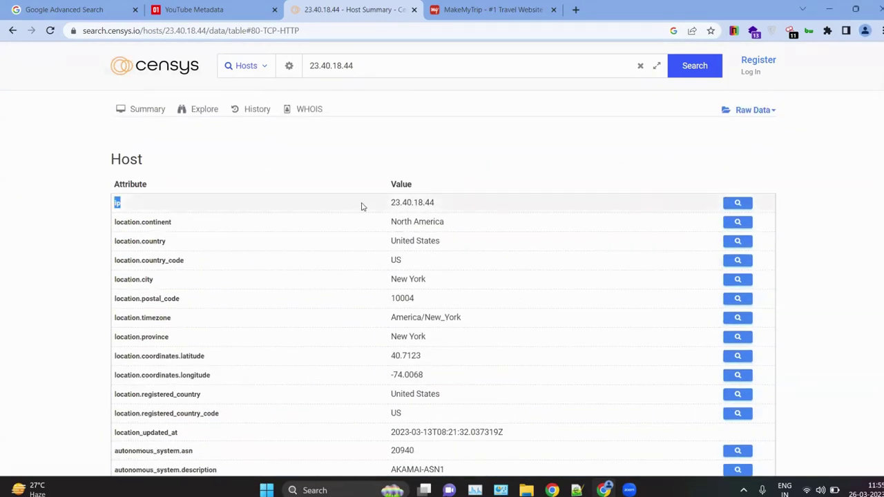
{"action": "left_click", "coordinate": [373, 225]}
{"action": "left_click_drag", "start_coordinate": [314, 247], "coordinate": [504, 236]}
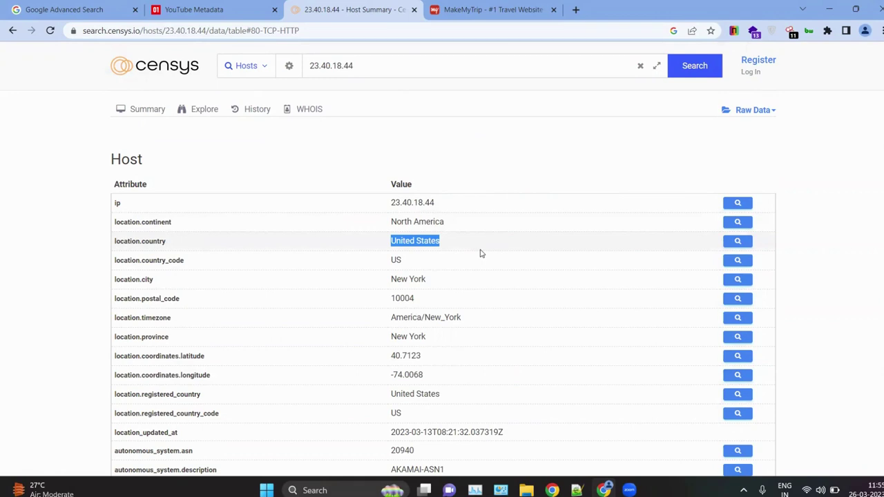
{"action": "left_click_drag", "start_coordinate": [434, 242], "coordinate": [386, 273]}
{"action": "scroll", "coordinate": [386, 273], "scroll_direction": "down", "scroll_amount": 3}
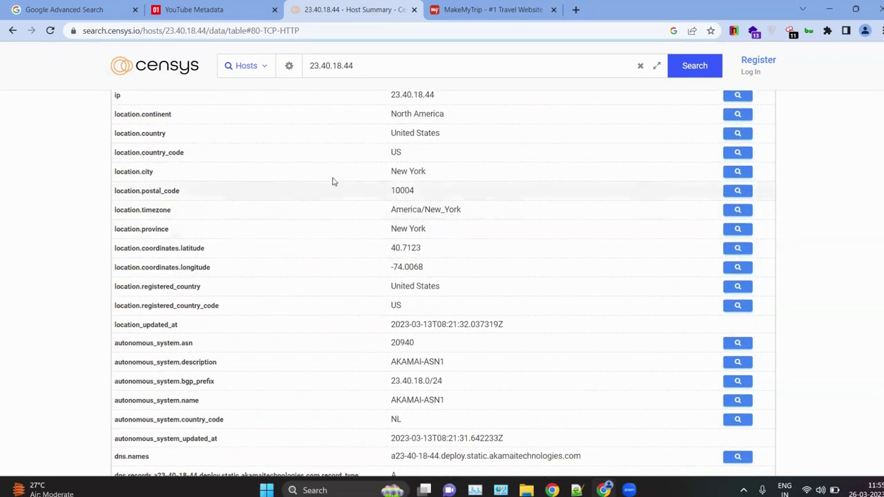
{"action": "left_click_drag", "start_coordinate": [334, 179], "coordinate": [404, 308]}
{"action": "left_click", "coordinate": [477, 384]}
Step: Inspect the 80/HTTP section's banner and sha256 hash, then return to the Notepad++ notes
{"action": "scroll", "coordinate": [478, 383], "scroll_direction": "down", "scroll_amount": 5}
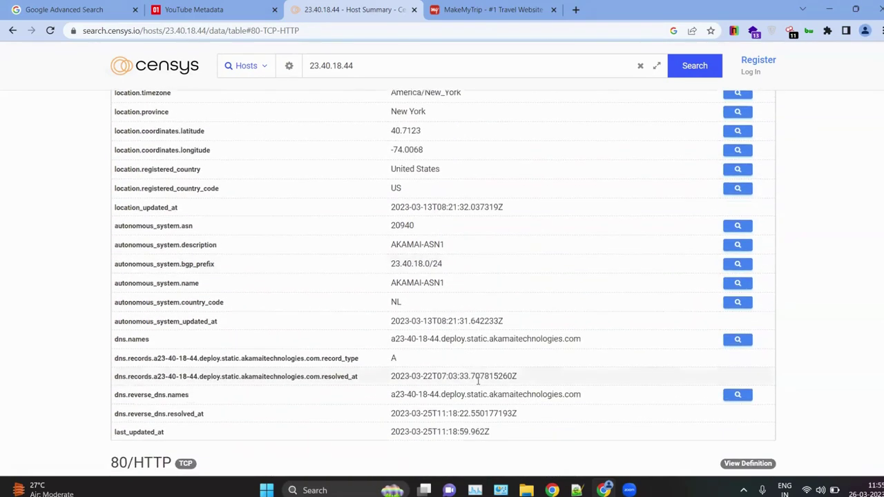
{"action": "scroll", "coordinate": [477, 383], "scroll_direction": "down", "scroll_amount": 2}
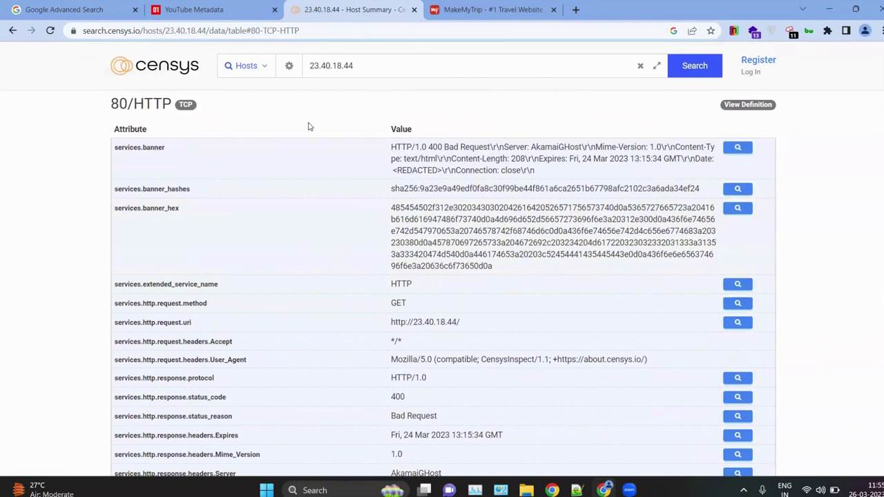
{"action": "left_click_drag", "start_coordinate": [112, 110], "coordinate": [199, 106]}
{"action": "left_click", "coordinate": [287, 159]}
{"action": "left_click_drag", "start_coordinate": [357, 145], "coordinate": [414, 152]}
{"action": "left_click_drag", "start_coordinate": [343, 183], "coordinate": [649, 188]}
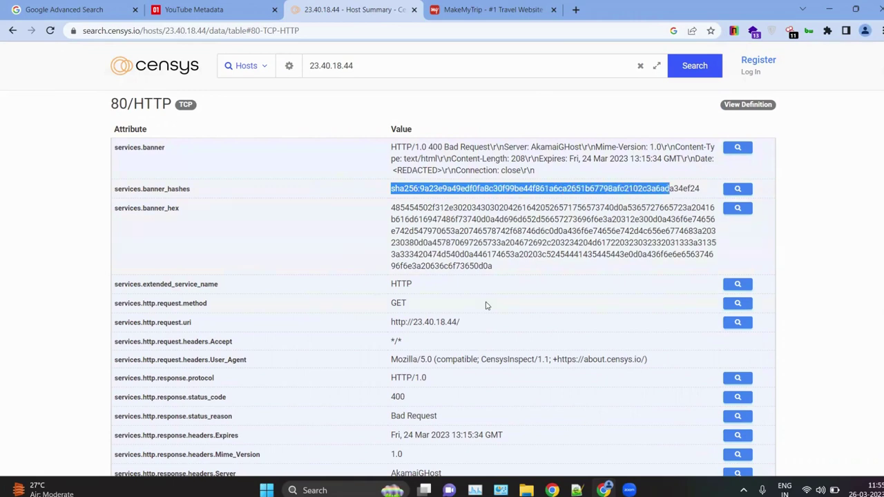
{"action": "scroll", "coordinate": [486, 305], "scroll_direction": "down", "scroll_amount": 10}
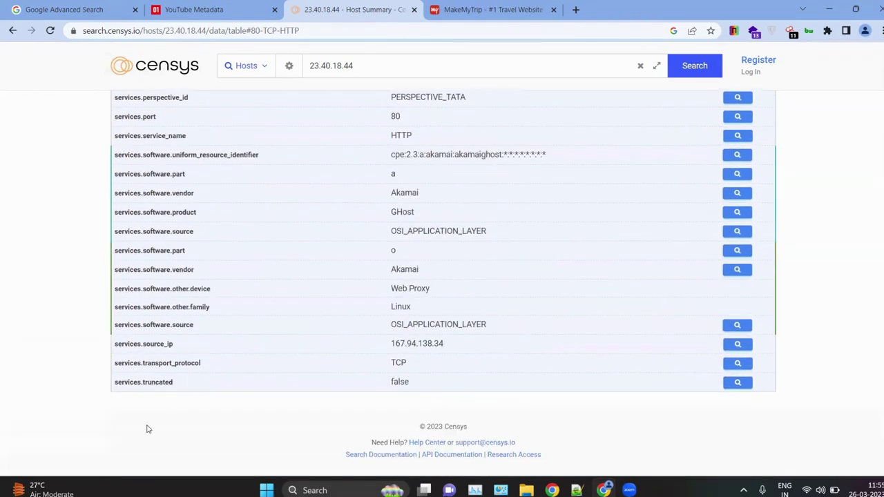
{"action": "scroll", "coordinate": [274, 214], "scroll_direction": "up", "scroll_amount": 10}
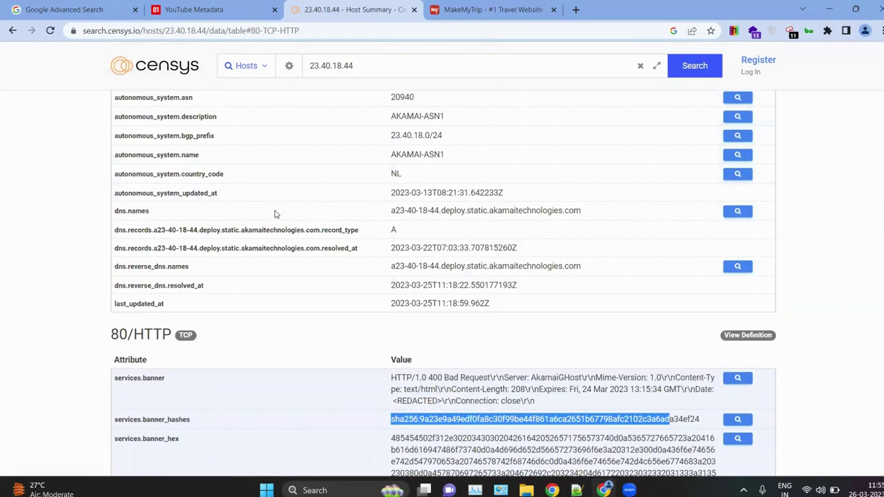
{"action": "scroll", "coordinate": [275, 214], "scroll_direction": "up", "scroll_amount": 5}
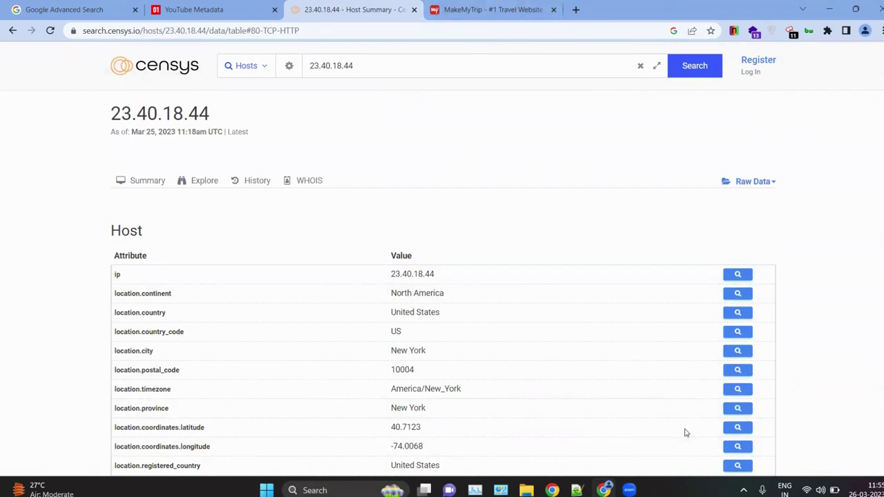
{"action": "left_click", "coordinate": [577, 491]}
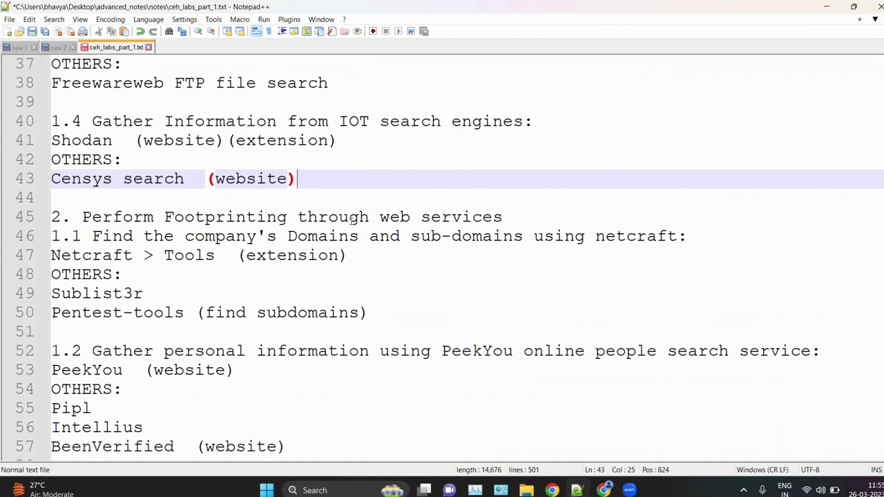
Step: Compare notes: Netcraft on line 47, censys in 'new 2', Pentest-tools on line 50
{"action": "left_click_drag", "start_coordinate": [153, 255], "coordinate": [51, 256]}
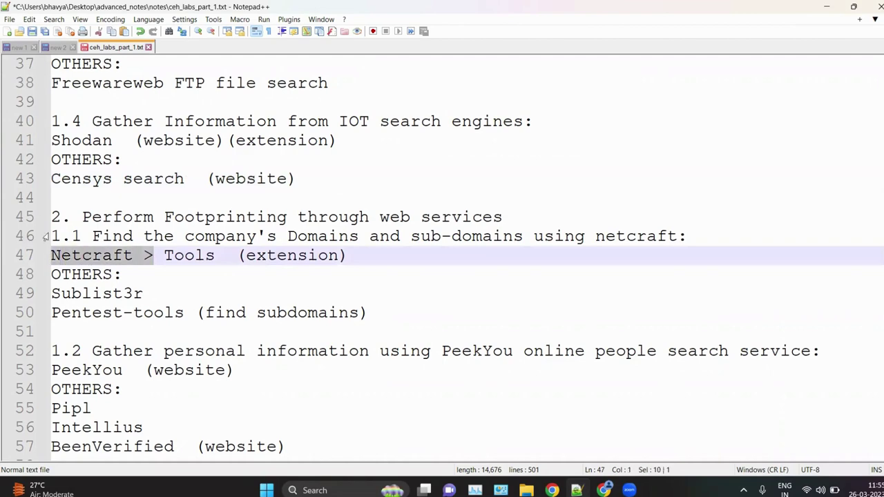
{"action": "left_click", "coordinate": [56, 49]}
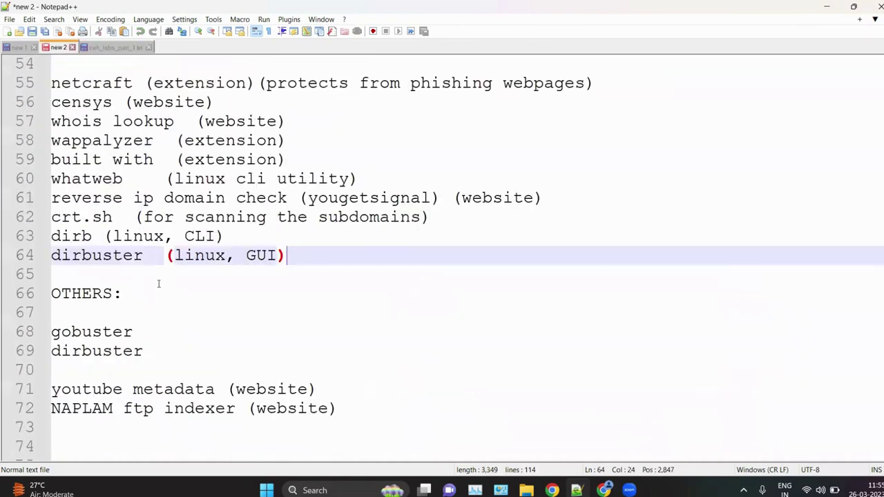
{"action": "left_click_drag", "start_coordinate": [82, 102], "coordinate": [143, 102]}
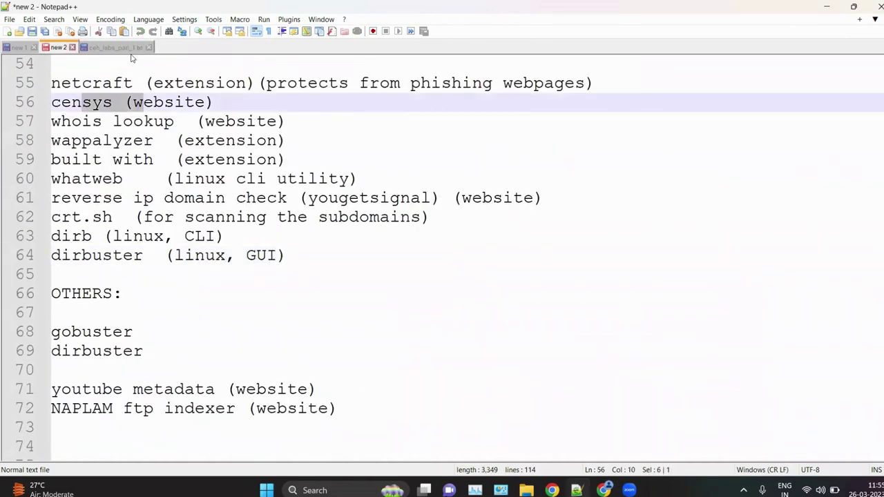
{"action": "left_click", "coordinate": [111, 47]}
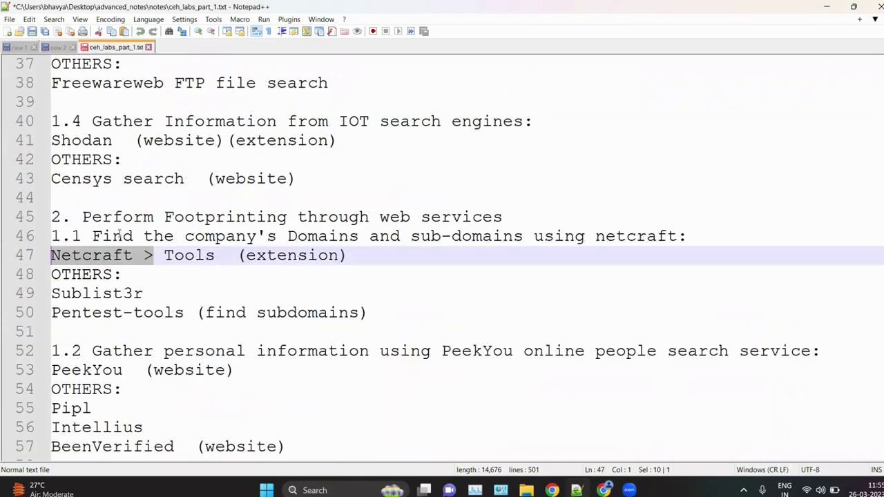
{"action": "left_click", "coordinate": [143, 313]}
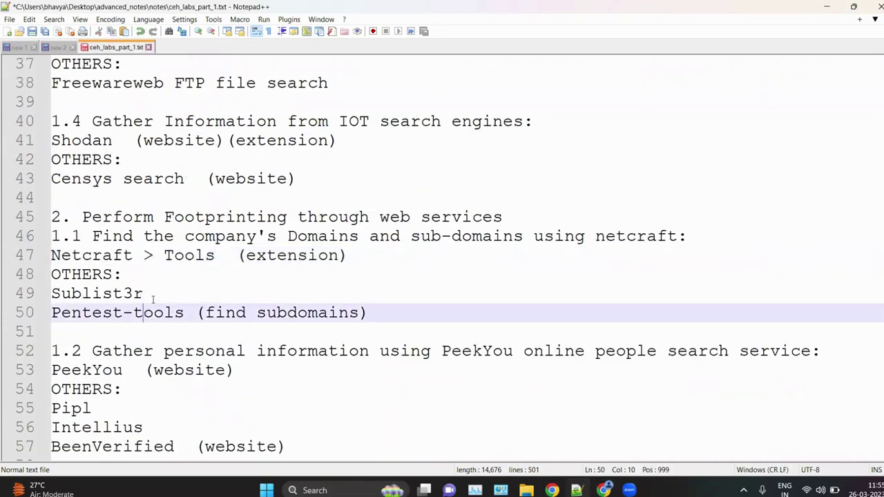
{"action": "scroll", "coordinate": [150, 302], "scroll_direction": "down", "scroll_amount": 1}
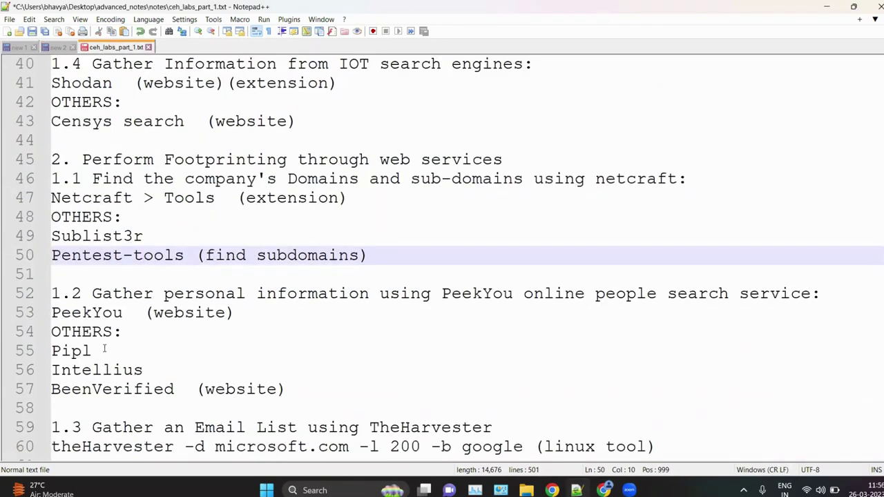
{"action": "left_click", "coordinate": [142, 484]}
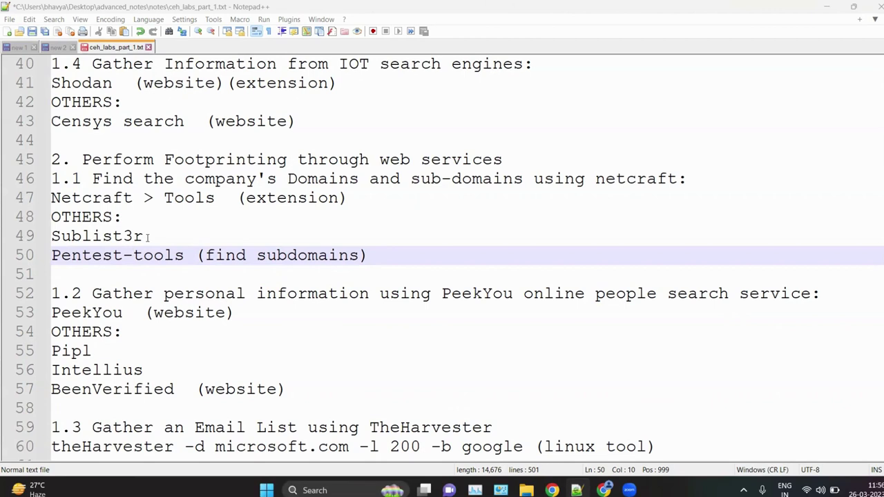
Step: Highlight the Sublist3r entry on line 49, then go back to the Censys page in Chrome
{"action": "left_click_drag", "start_coordinate": [145, 236], "coordinate": [50, 236]}
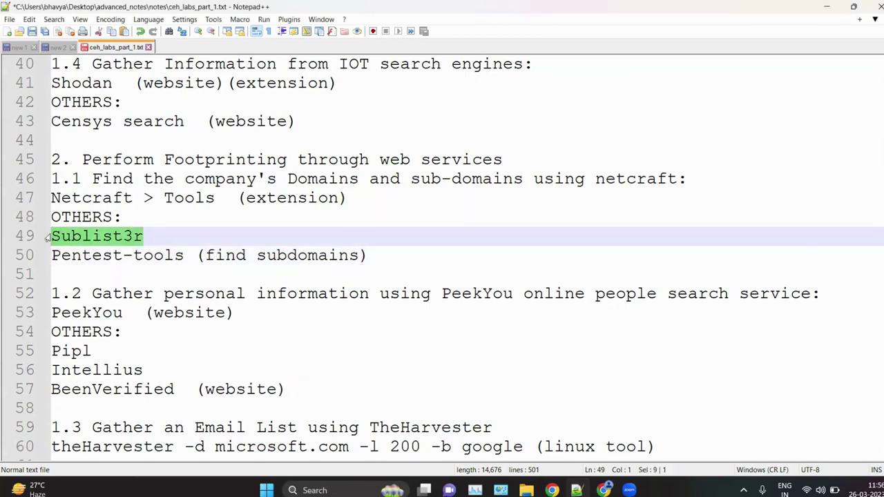
{"action": "left_click", "coordinate": [219, 232]}
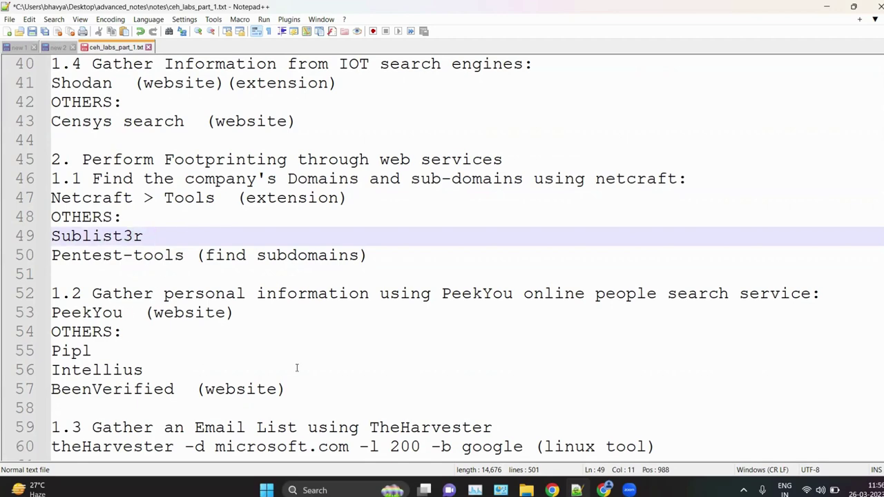
{"action": "left_click", "coordinate": [616, 431]}
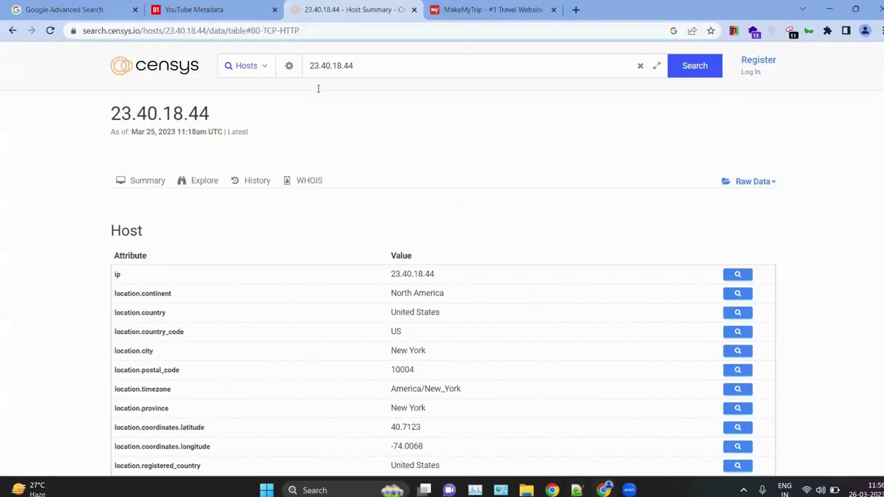
Step: In a new tab, search Google for 'sublister github' via the suggestion, then minimise Chrome
{"action": "left_click", "coordinate": [576, 10]}
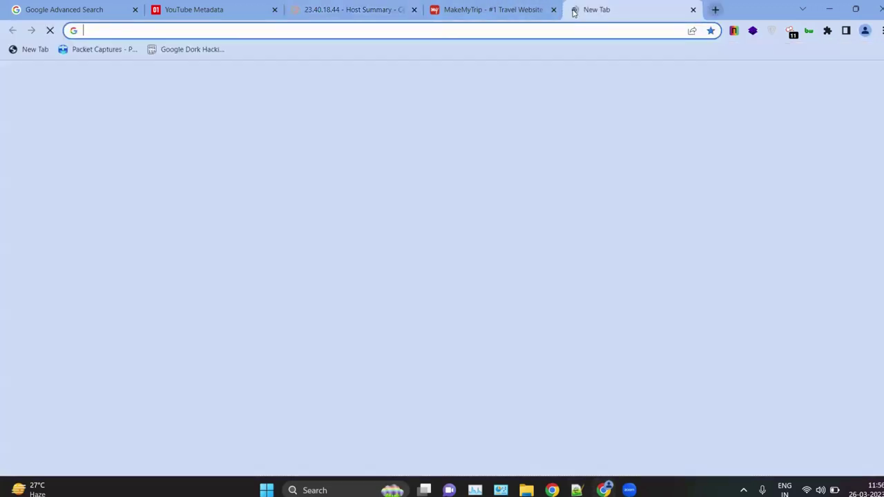
{"action": "type", "text": "subli"}
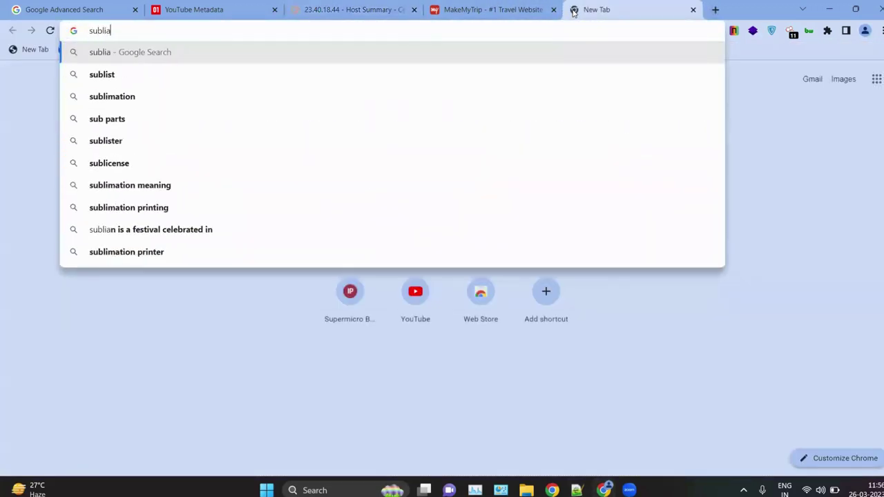
{"action": "type", "text": "ste"}
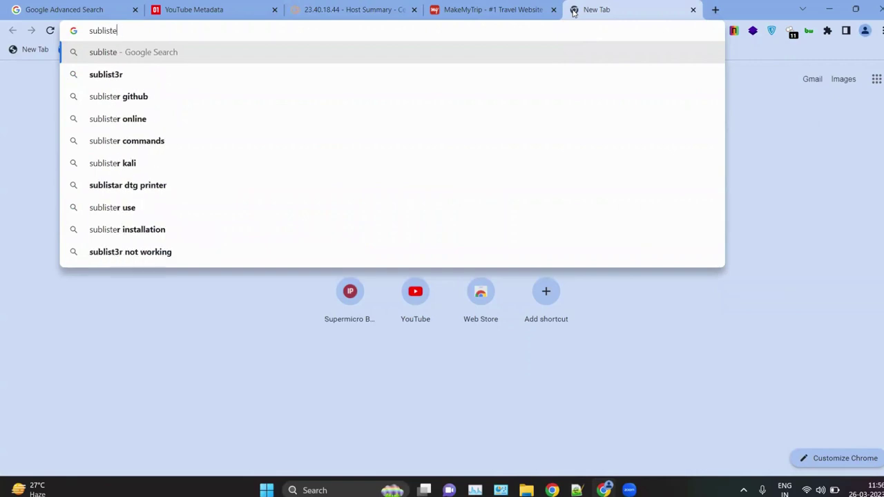
{"action": "key", "text": "Down"}
{"action": "key", "text": "Down"}
{"action": "key", "text": "Return"}
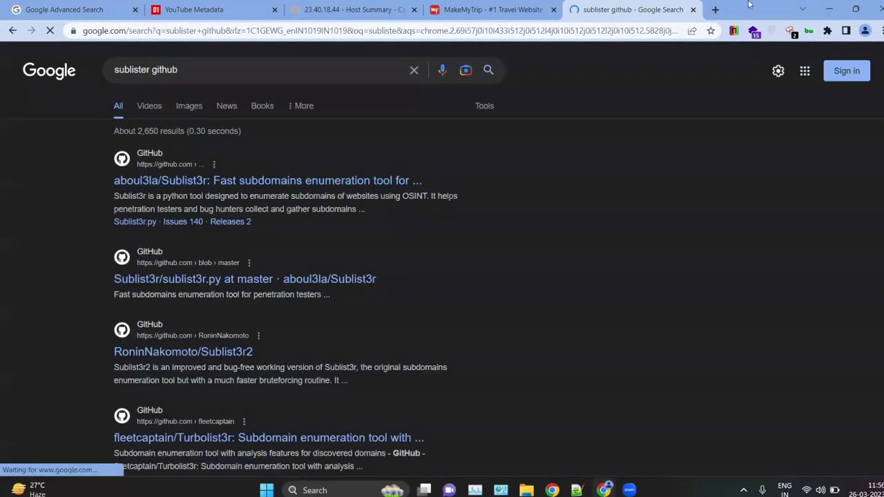
{"action": "left_click", "coordinate": [829, 5]}
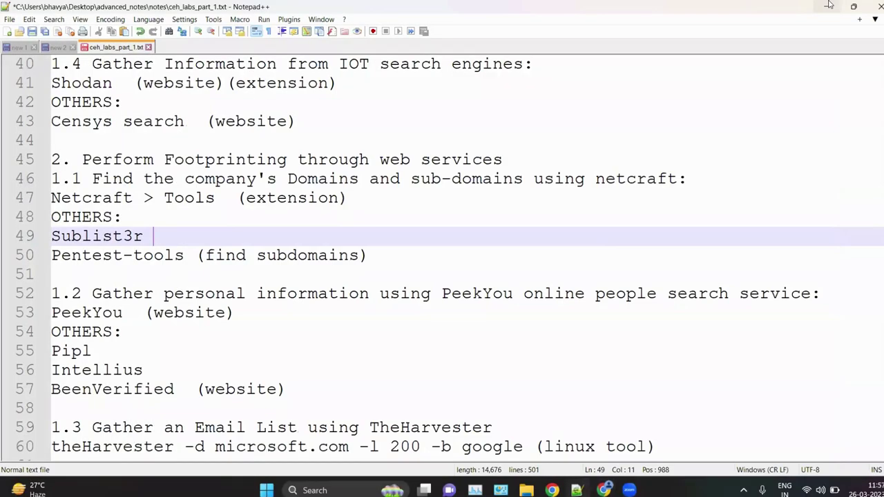
Step: Launch VMware Workstation and power on the kali-linux-2022.4 VM, declining the device warning
{"action": "left_click", "coordinate": [829, 5]}
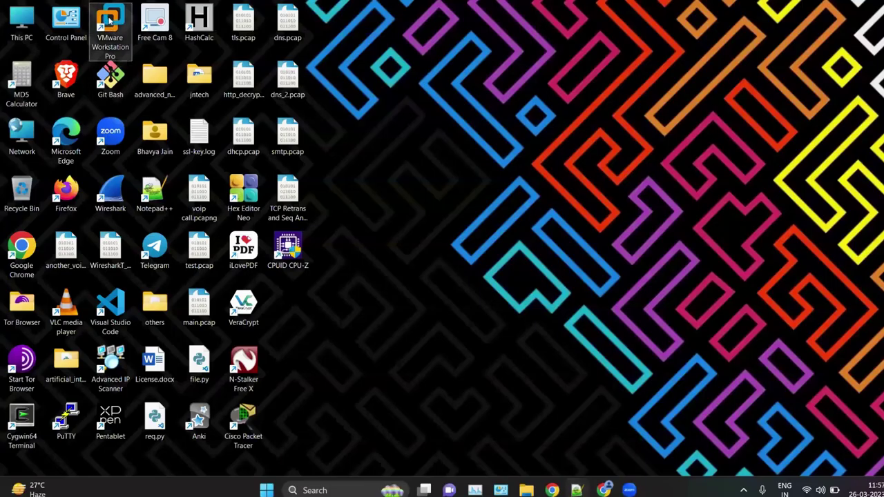
{"action": "left_click", "coordinate": [112, 22]}
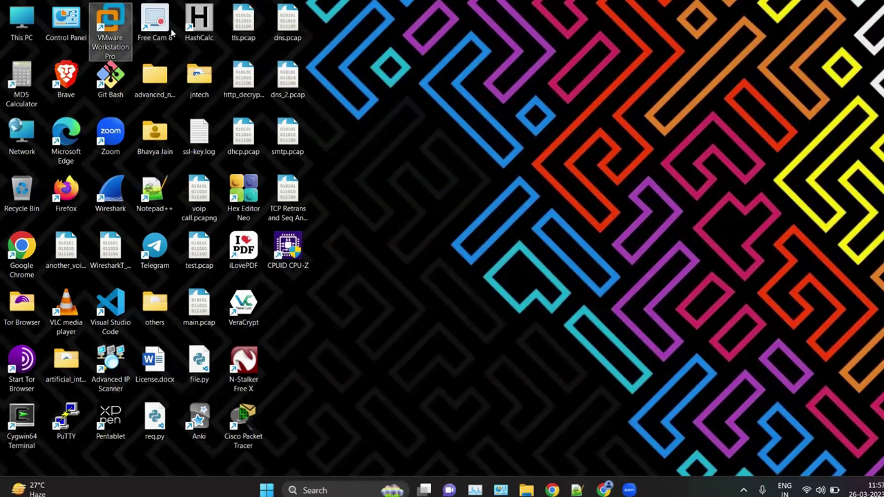
{"action": "double_click", "coordinate": [112, 26]}
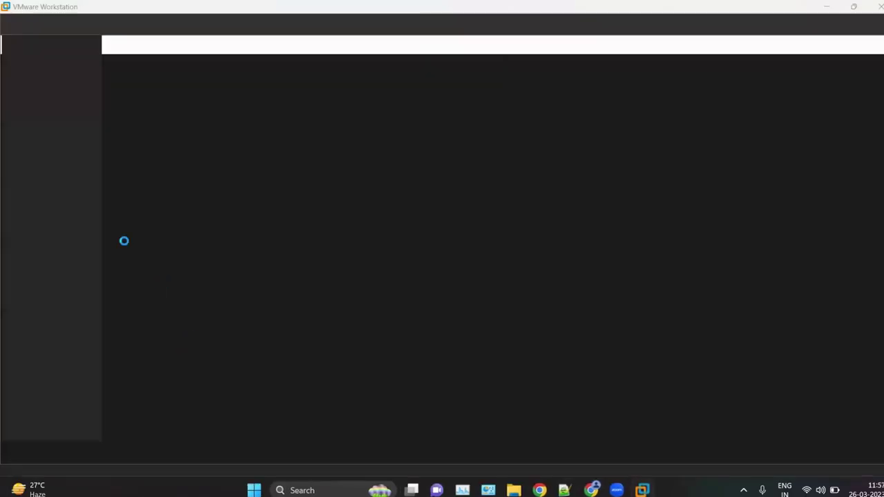
{"action": "left_click", "coordinate": [60, 103]}
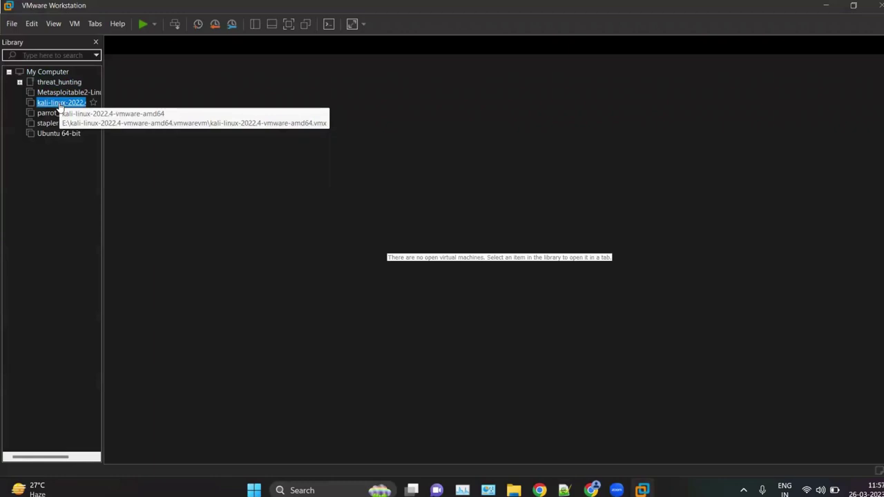
{"action": "left_click", "coordinate": [194, 90]}
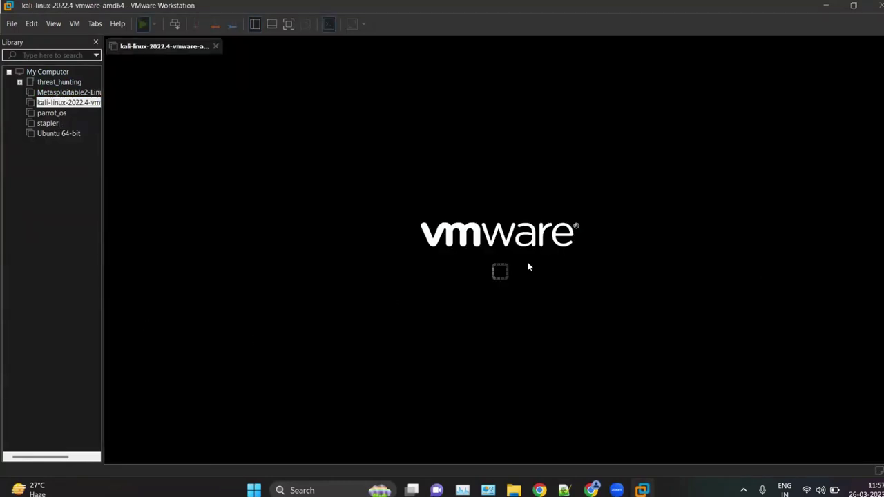
{"action": "left_click", "coordinate": [531, 269]}
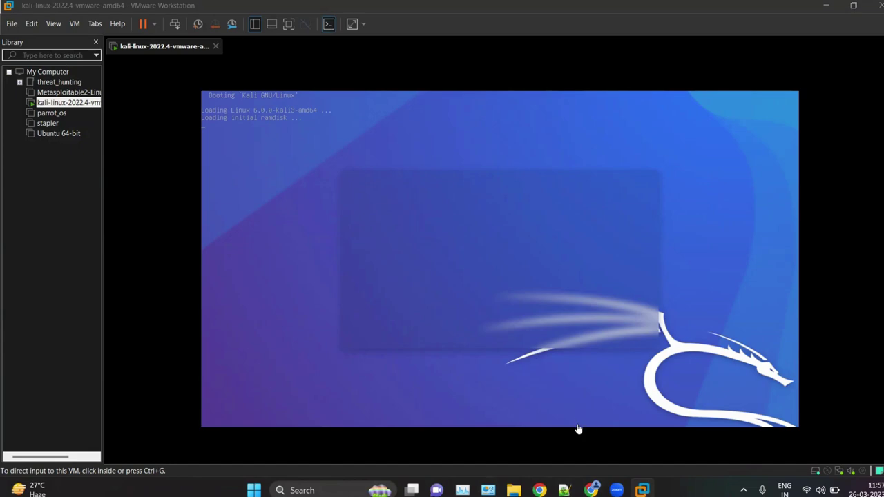
Step: Open the aboul3la/Sublist3r GitHub result from Chrome's zoomed search page, then start a new Notepad++ document
{"action": "key", "text": "alt+Tab"}
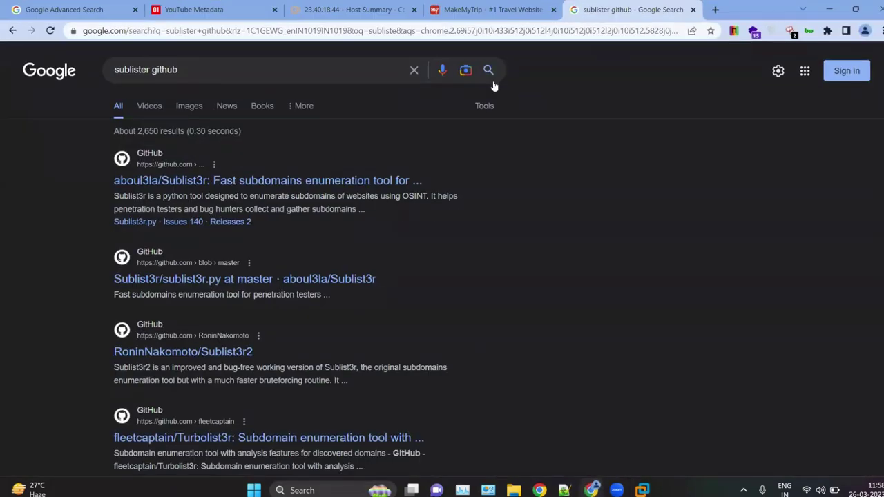
{"action": "key", "text": "ctrl+plus"}
{"action": "key", "text": "ctrl+plus"}
{"action": "key", "text": "ctrl+plus"}
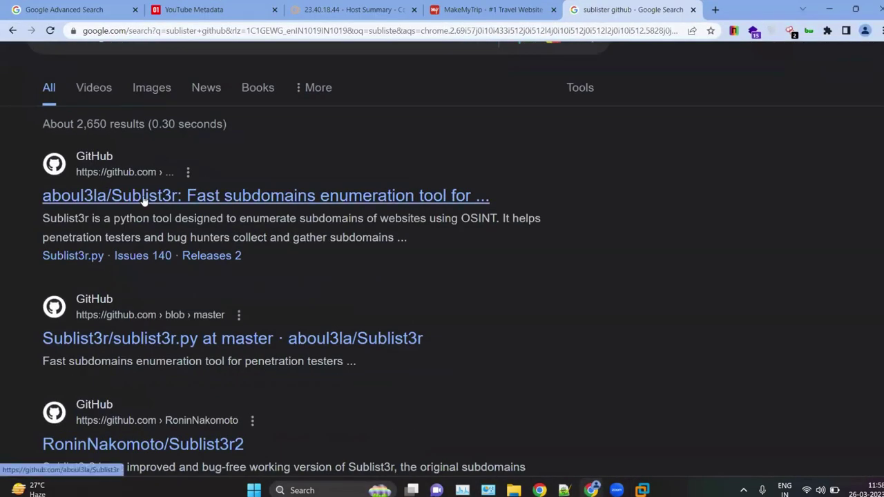
{"action": "left_click", "coordinate": [143, 197]}
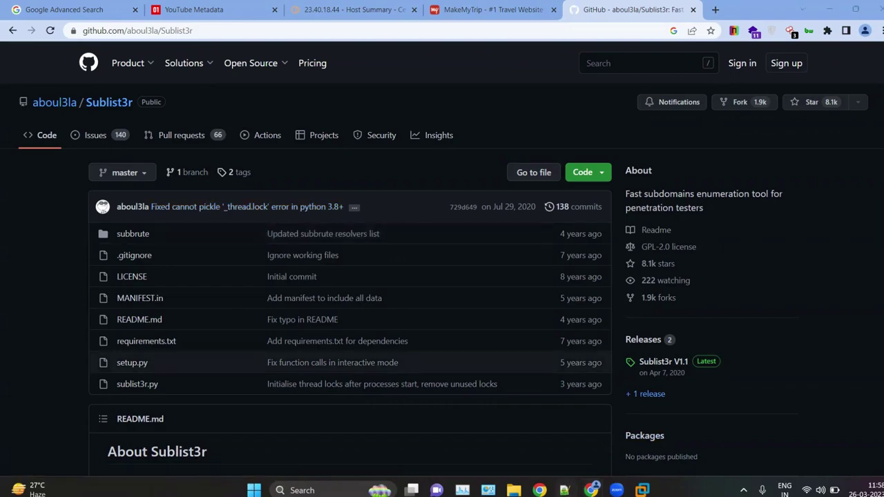
{"action": "left_click", "coordinate": [563, 490]}
{"action": "left_click", "coordinate": [7, 31]}
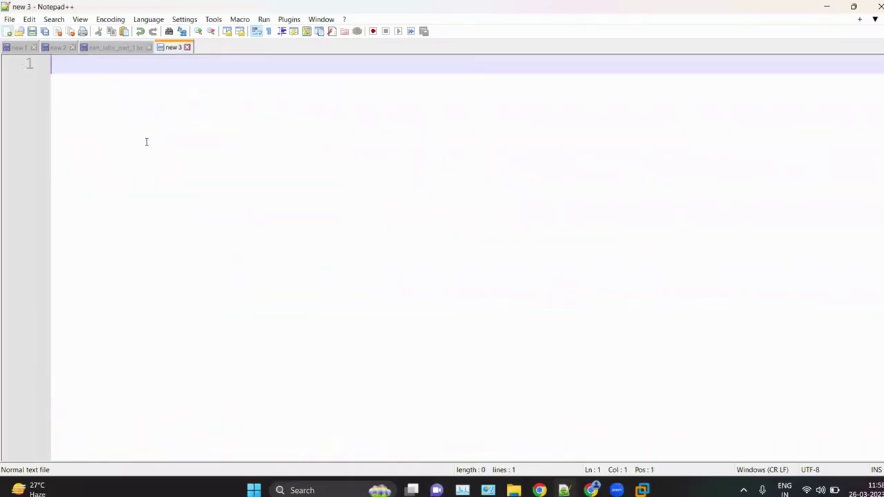
Step: Type mail.google.com, map.google.com and meet.google.com on separate lines
{"action": "type", "text": "mai"}
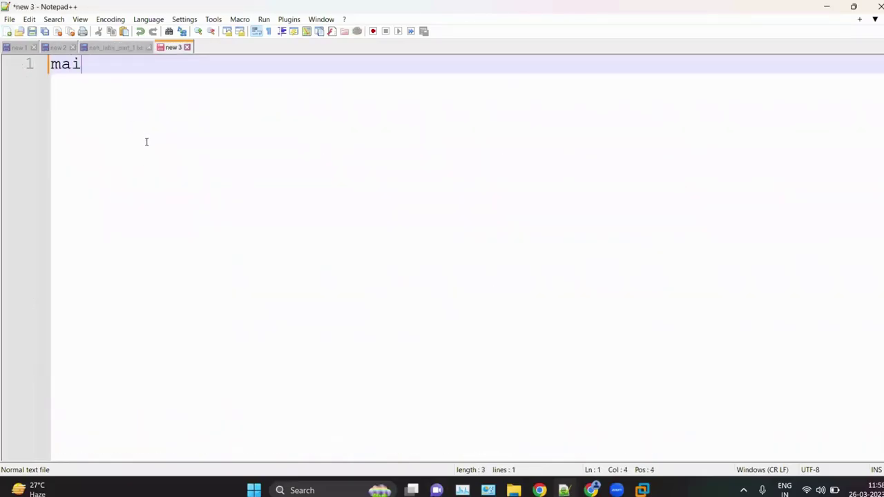
{"action": "type", "text": "l.google.com"}
{"action": "key", "text": "Return"}
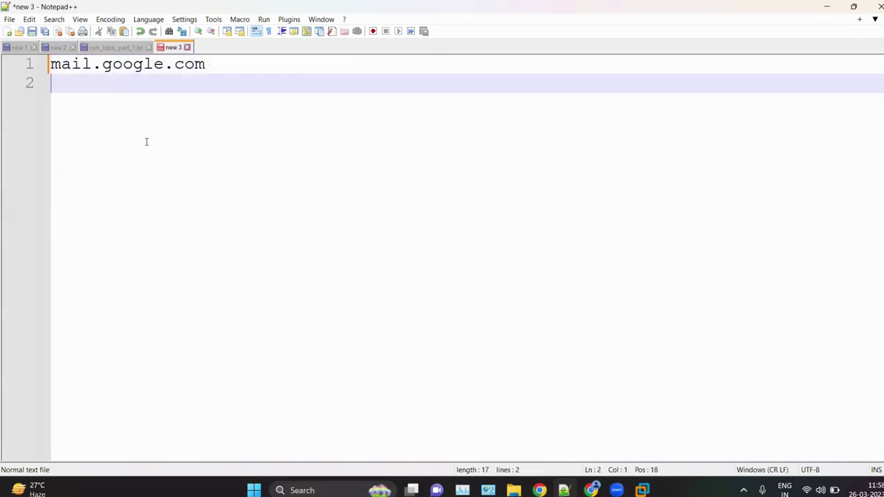
{"action": "type", "text": "map.google.com"}
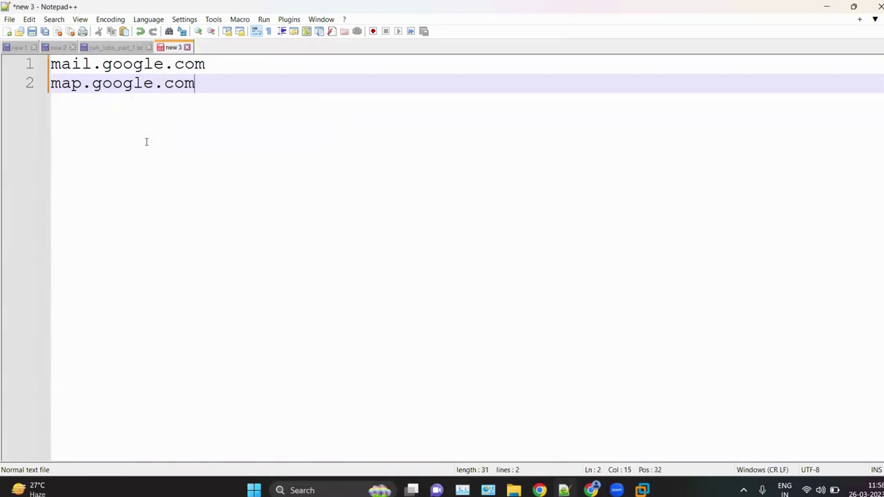
{"action": "key", "text": "Return"}
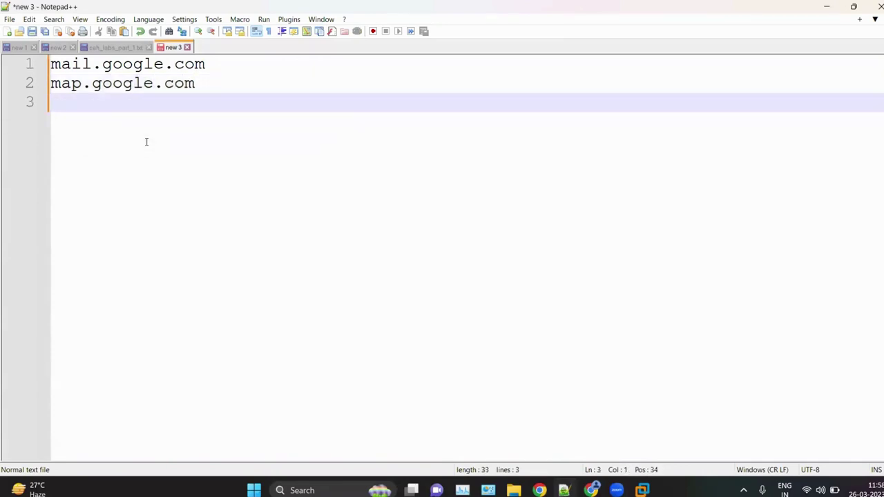
{"action": "type", "text": "meet.g"}
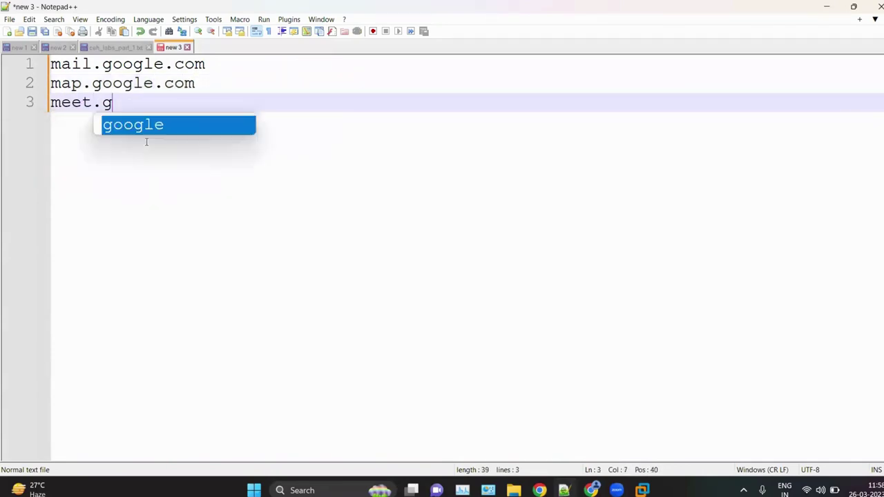
{"action": "type", "text": "oogle.com"}
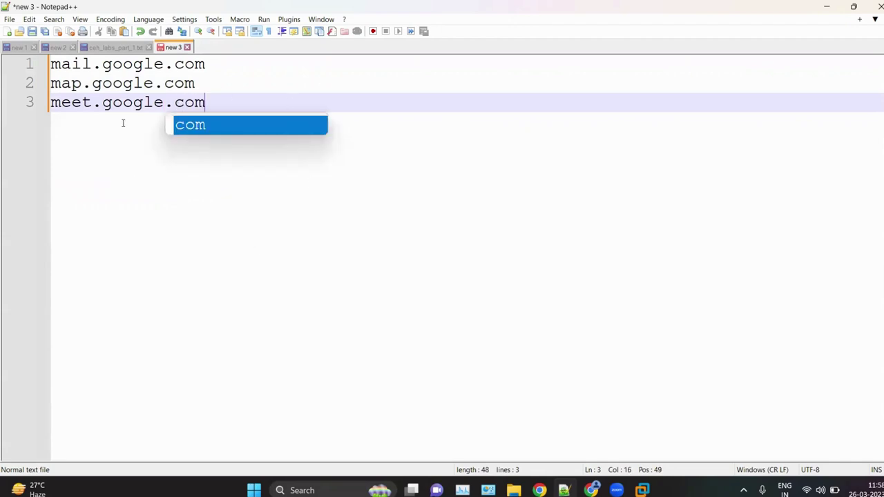
Step: Tidy the list, removing a stray character after meet.google.com and adding blank lines below
{"action": "double_click", "coordinate": [88, 65]}
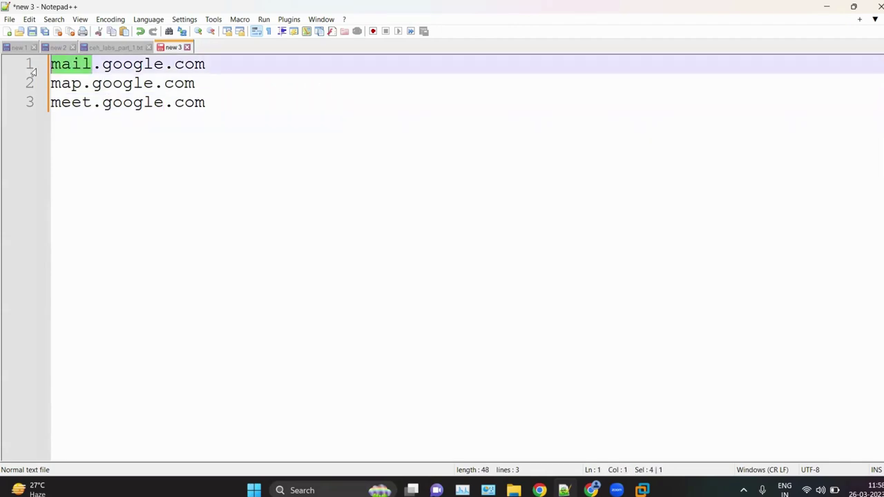
{"action": "left_click", "coordinate": [97, 64]}
{"action": "left_click_drag", "start_coordinate": [50, 63], "coordinate": [206, 64]}
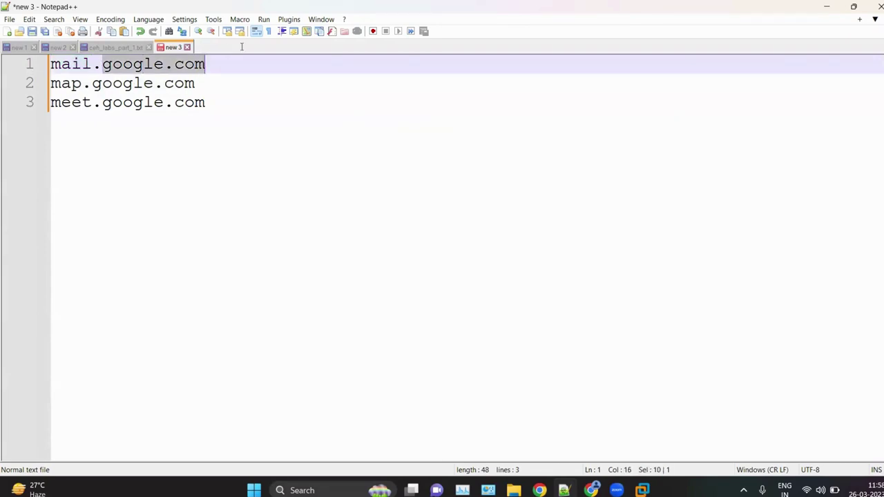
{"action": "left_click", "coordinate": [240, 125]}
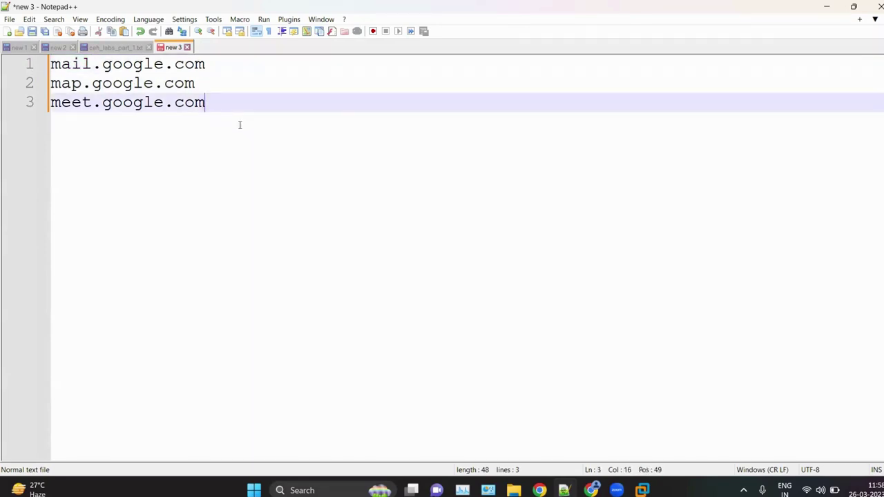
{"action": "key", "text": "Return"}
{"action": "key", "text": "Return"}
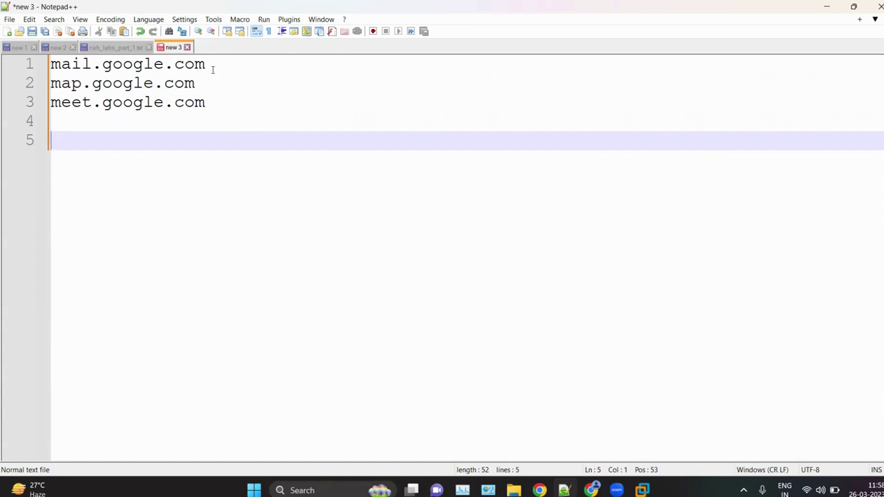
{"action": "left_click_drag", "start_coordinate": [207, 64], "coordinate": [50, 65]}
{"action": "left_click", "coordinate": [184, 110]}
{"action": "left_click_drag", "start_coordinate": [184, 110], "coordinate": [253, 92]}
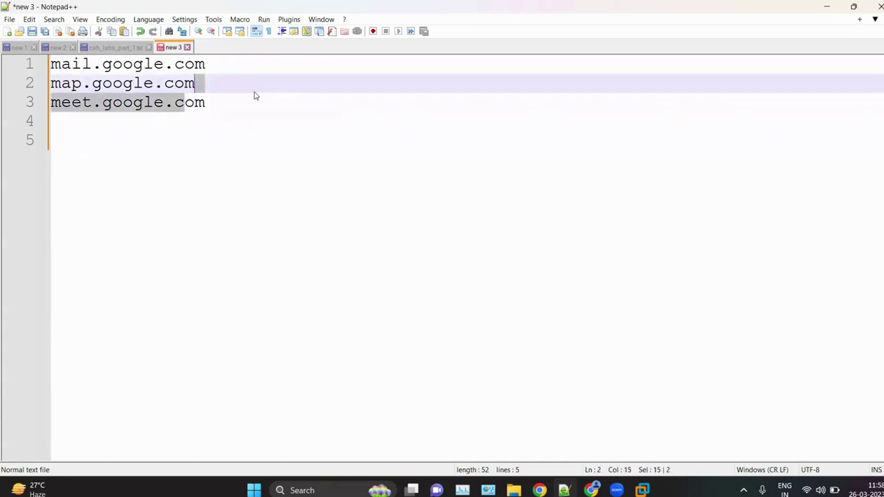
{"action": "left_click", "coordinate": [252, 107]}
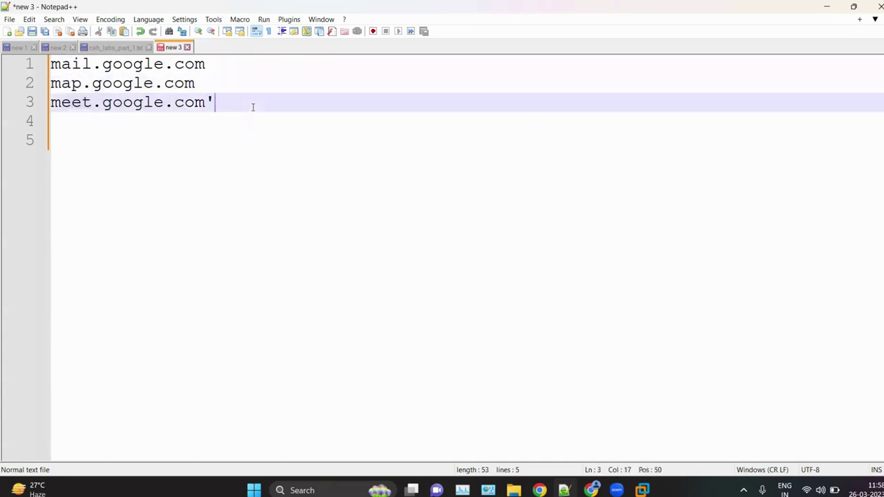
{"action": "key", "text": "BackSpace"}
{"action": "key", "text": "Return"}
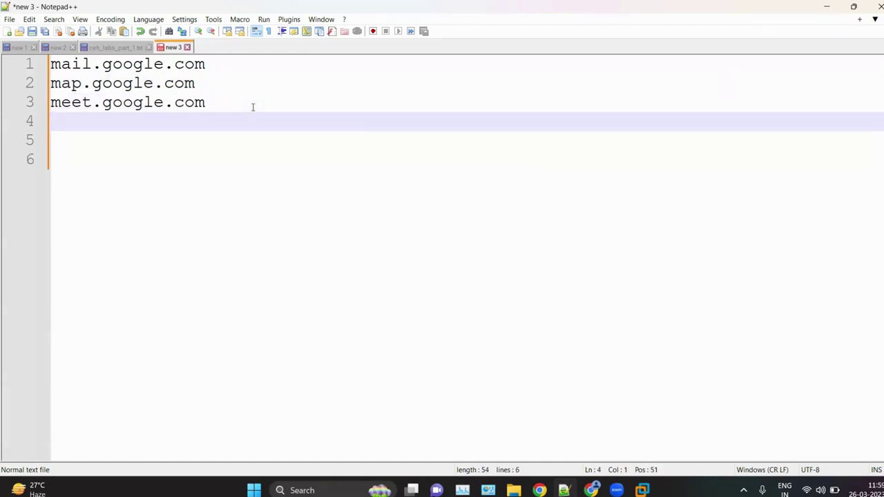
{"action": "key", "text": "Return"}
{"action": "key", "text": "Return"}
{"action": "key", "text": "Return"}
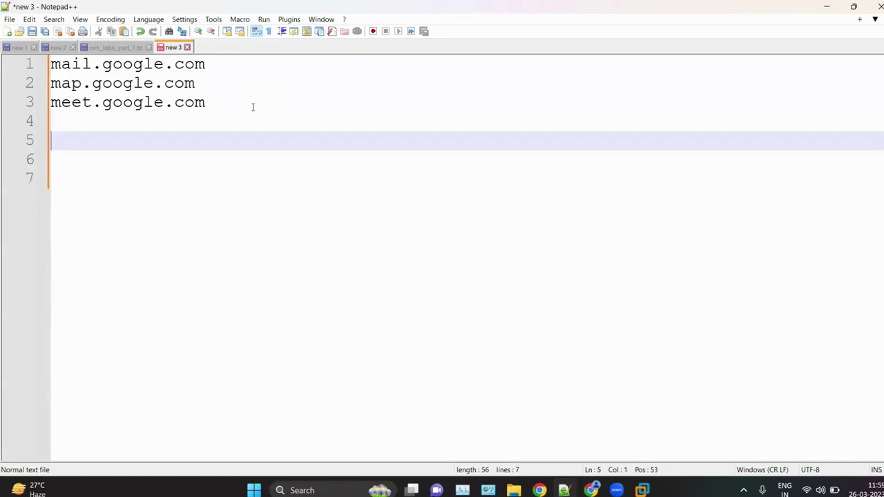
Step: Add chgcgh.google.com on line 7, correcting the misspelled google
{"action": "type", "text": "chgcgh"}
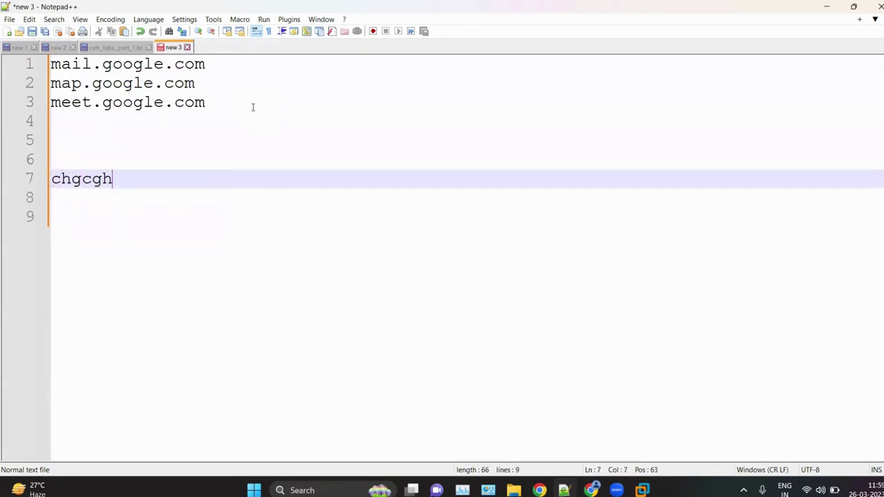
{"action": "type", "text": ".ggo"}
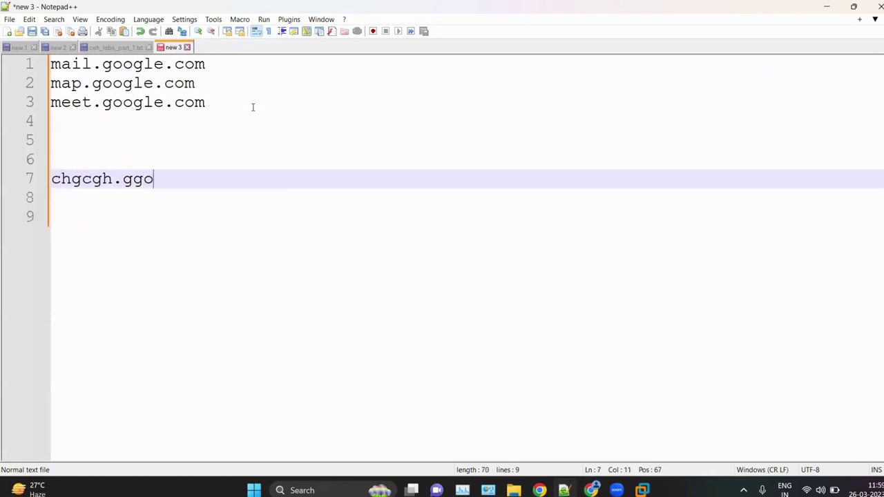
{"action": "key", "text": "BackSpace"}
{"action": "key", "text": "BackSpace"}
{"action": "type", "text": "oogle.co "}
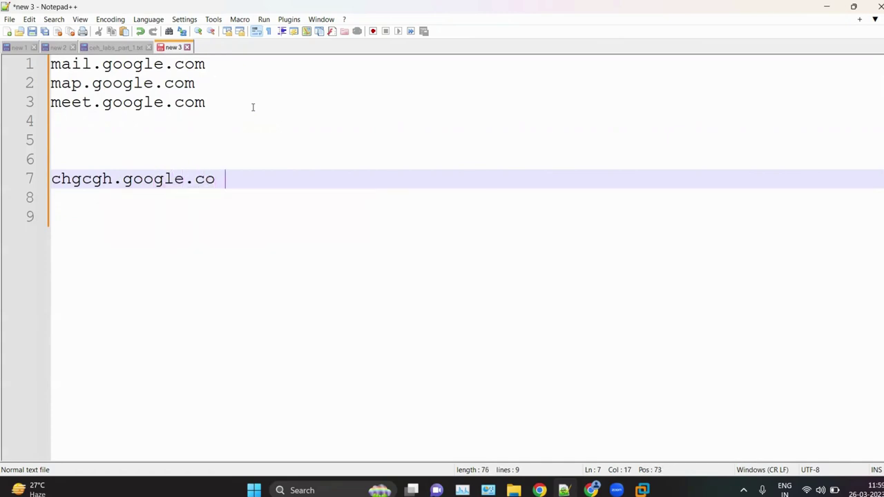
{"action": "type", "text": "m"}
{"action": "left_click_drag", "start_coordinate": [112, 179], "coordinate": [51, 179]}
{"action": "left_click", "coordinate": [281, 184]}
{"action": "left_click_drag", "start_coordinate": [113, 180], "coordinate": [36, 169]}
{"action": "left_click", "coordinate": [184, 202]}
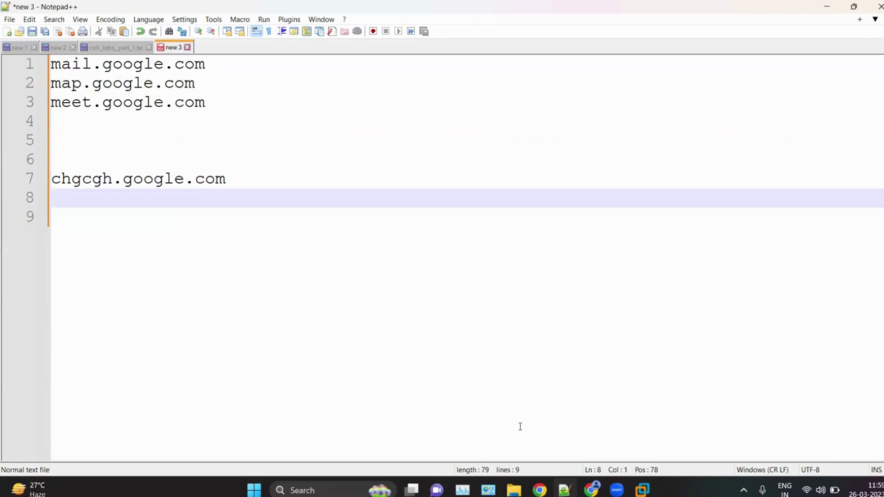
{"action": "left_click", "coordinate": [642, 491]}
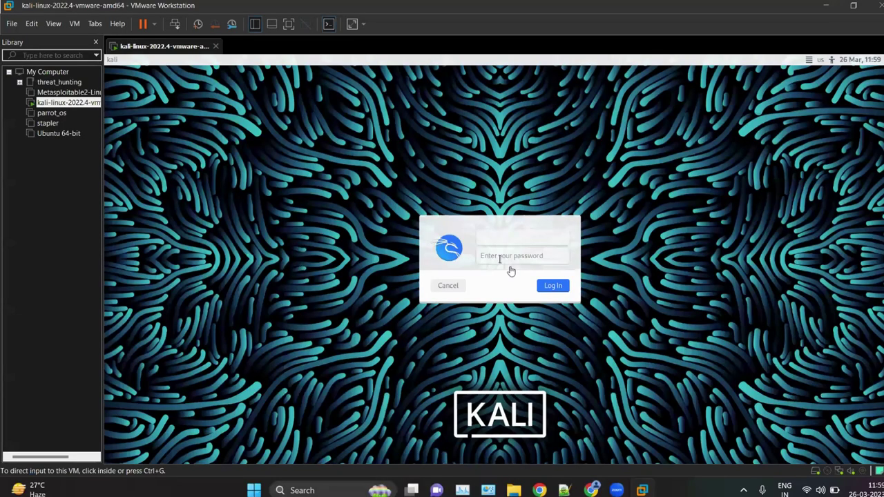
Step: Log in to the Kali desktop and open the Applications menu with the Super key
{"action": "left_click", "coordinate": [502, 242]}
{"action": "type", "text": "kali"}
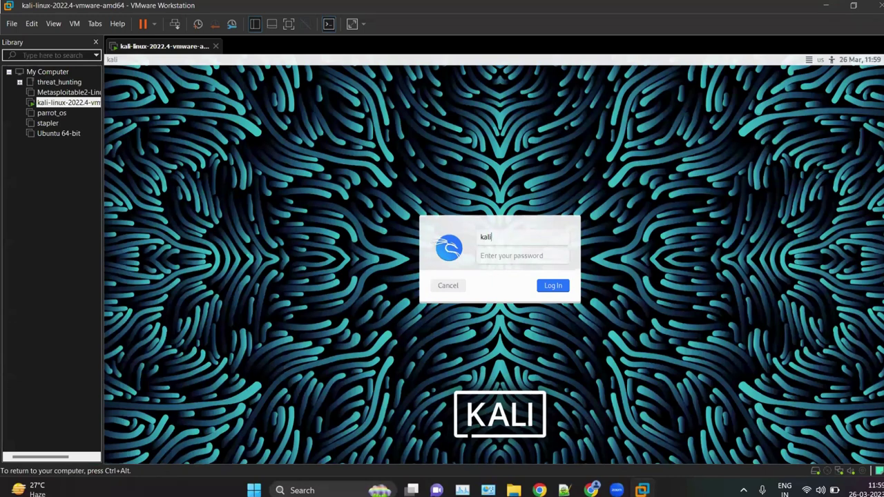
{"action": "key", "text": "Tab"}
{"action": "type", "text": "kali"}
{"action": "key", "text": "Return"}
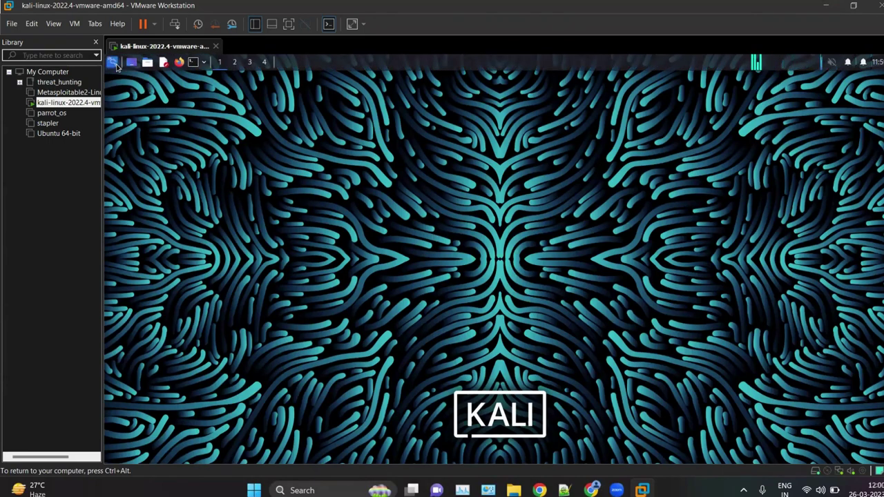
{"action": "key", "text": "ctrl+alt"}
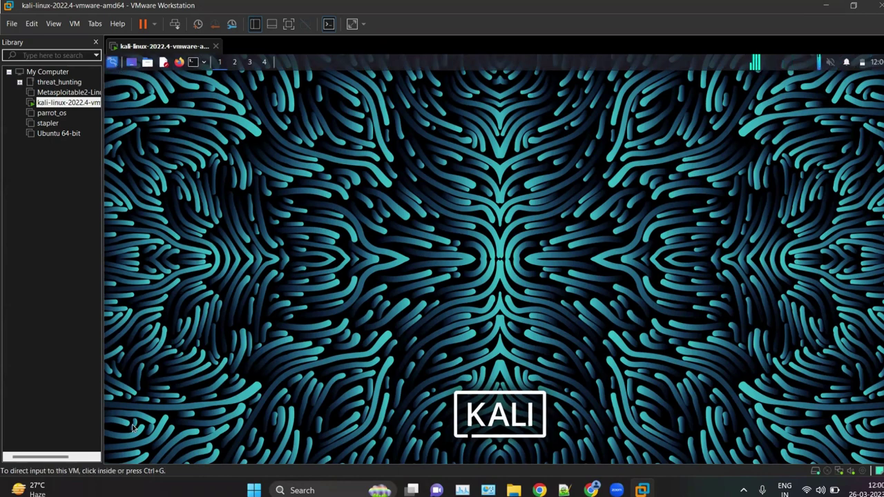
{"action": "key", "text": "super"}
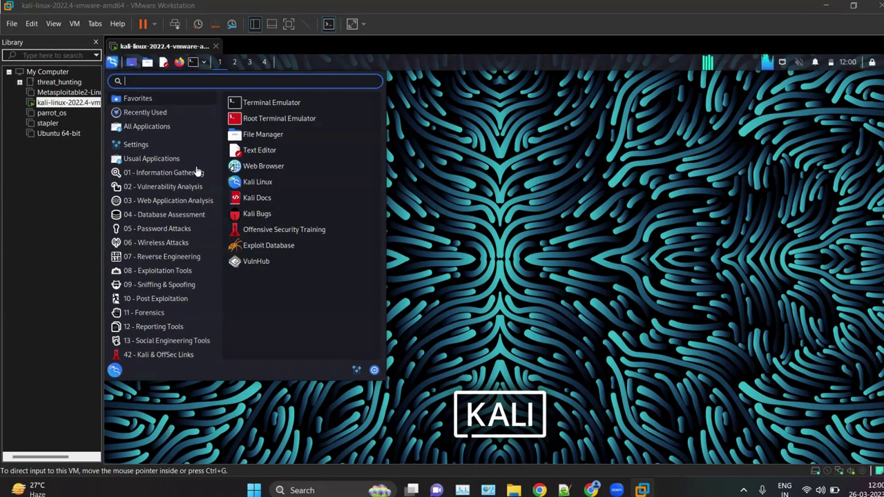
Step: Search the Kali applications menu for 'sub', then close the menu
{"action": "left_click", "coordinate": [187, 82]}
{"action": "type", "text": "sub"}
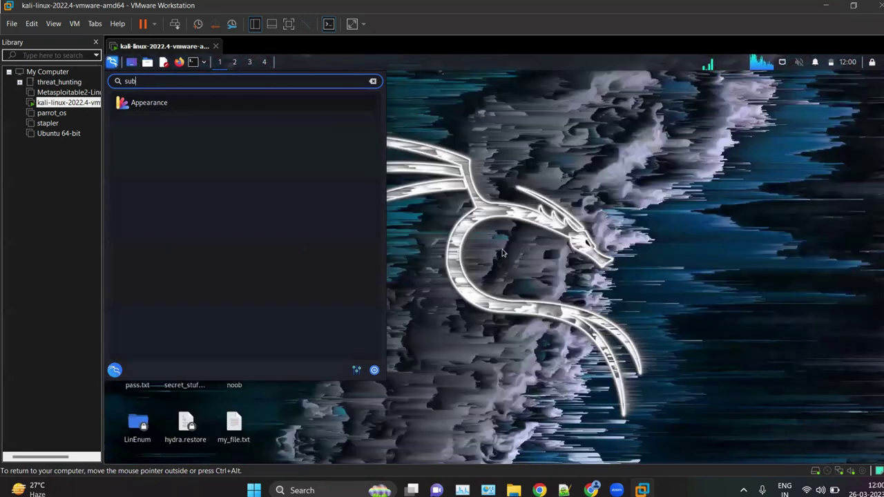
{"action": "left_click", "coordinate": [503, 252]}
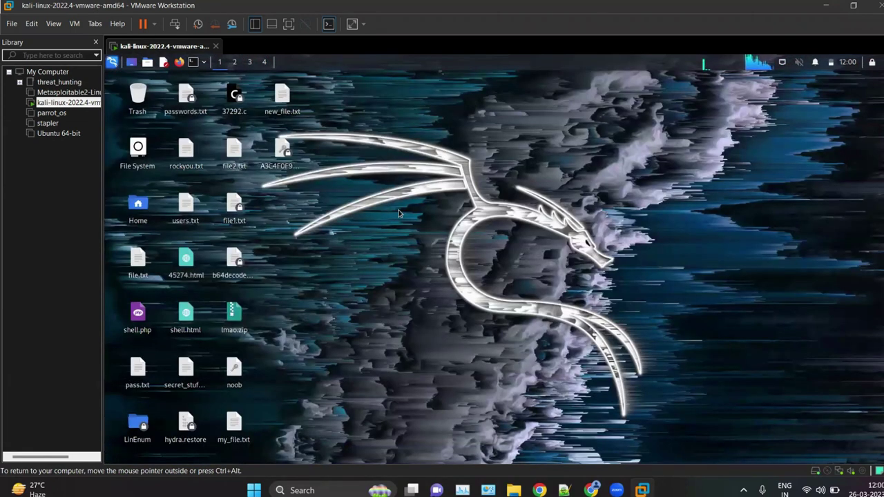
Step: In a new terminal, become root with sudo su and run sublist3r, declining the install offer
{"action": "key", "text": "ctrl+alt+t"}
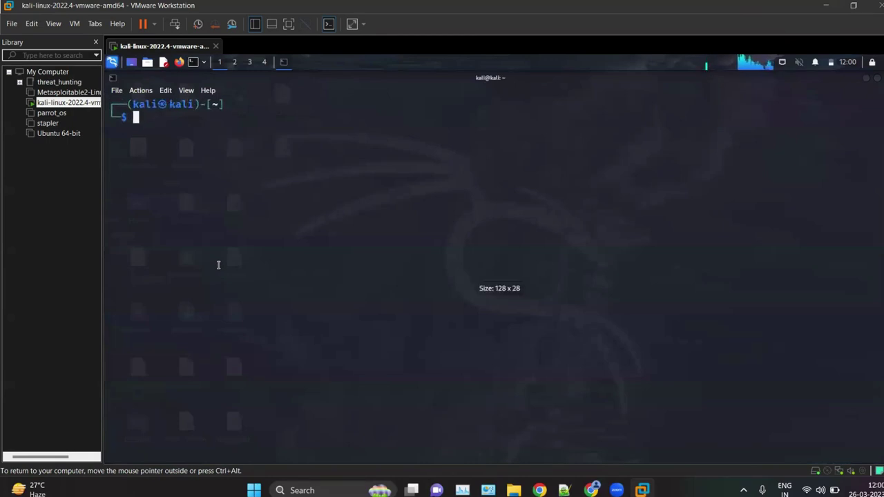
{"action": "type", "text": "sudo "}
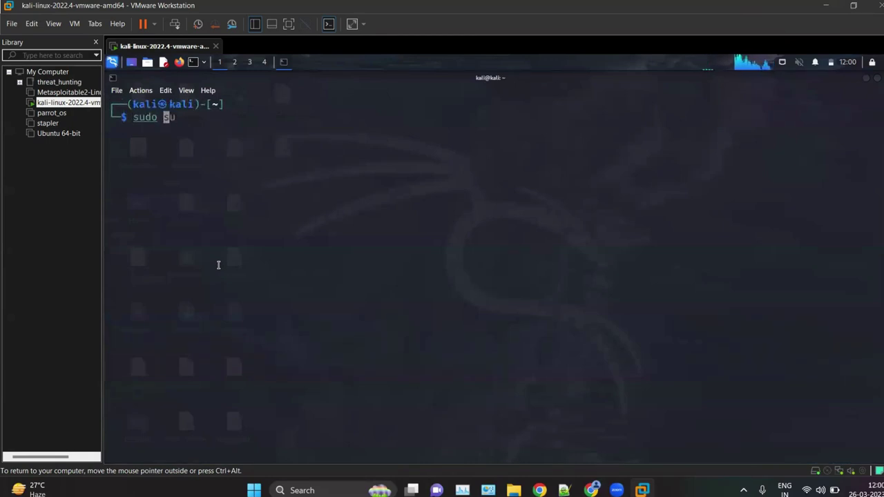
{"action": "type", "text": "su"}
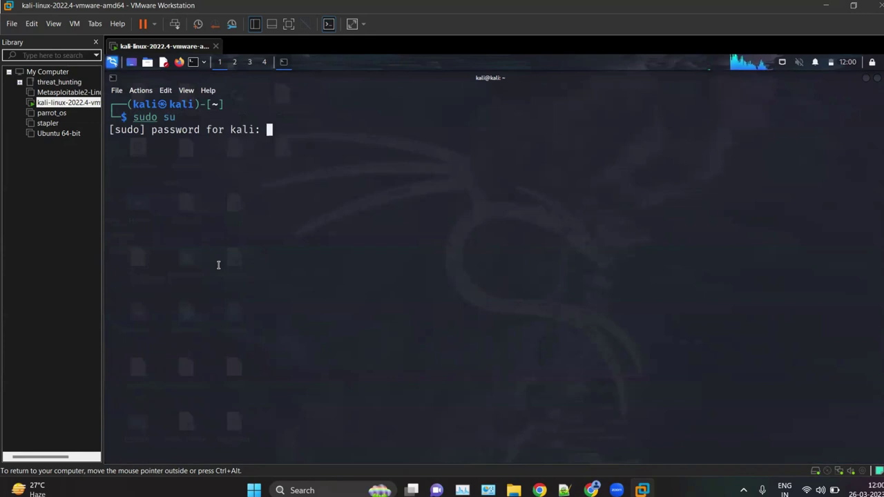
{"action": "key", "text": "Return"}
{"action": "type", "text": "su"}
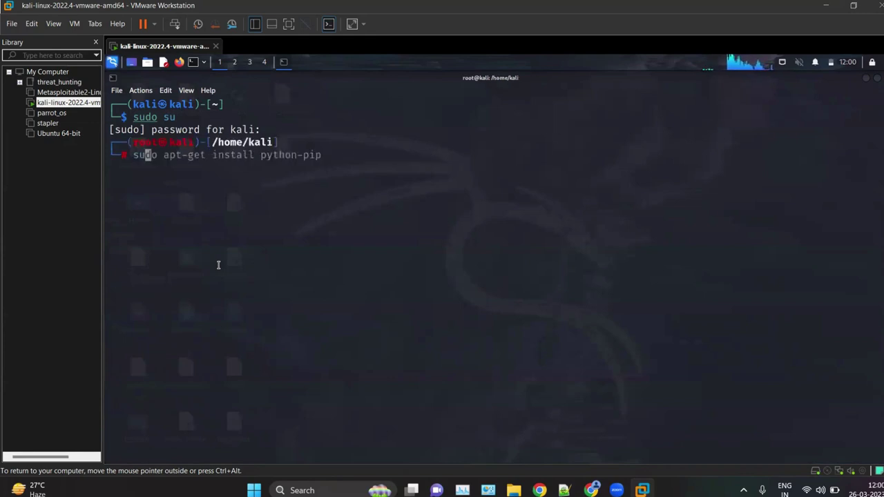
{"action": "type", "text": "blist3r"}
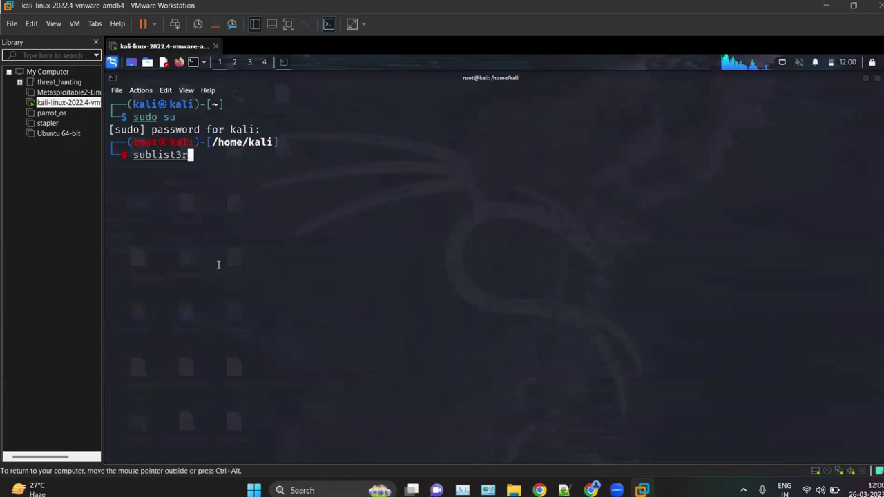
{"action": "key", "text": "Return"}
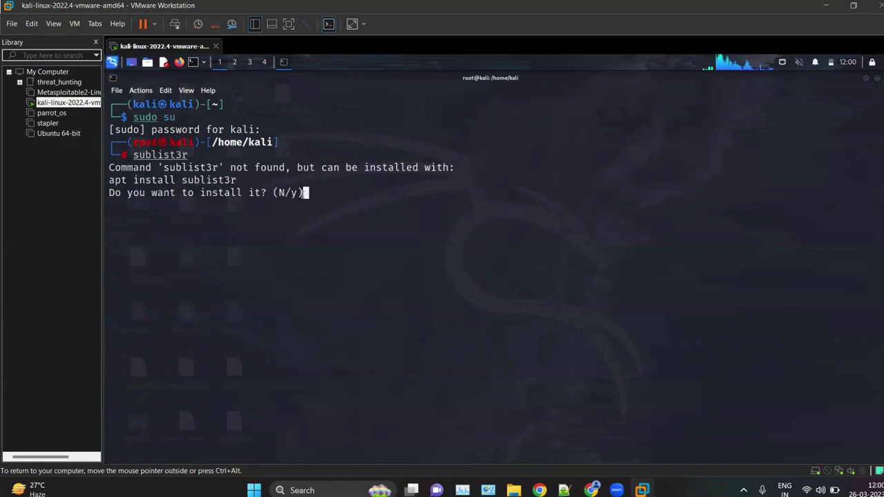
{"action": "type", "text": "n"}
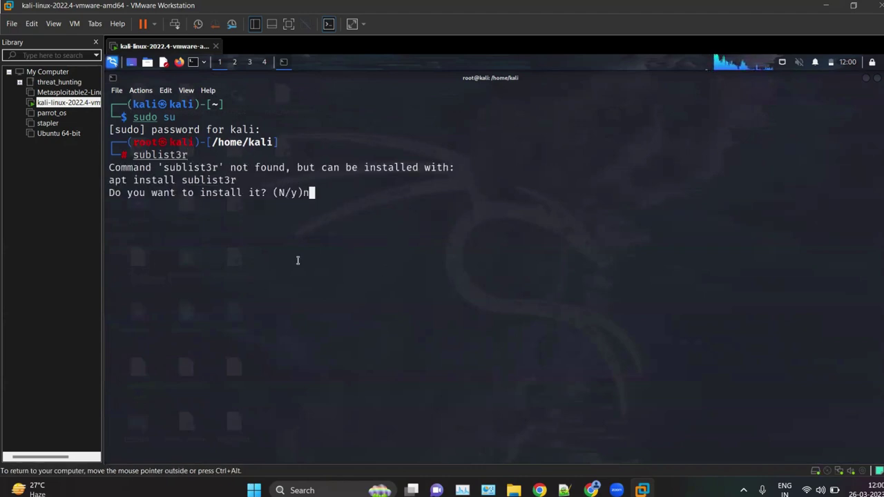
{"action": "key", "text": "Return"}
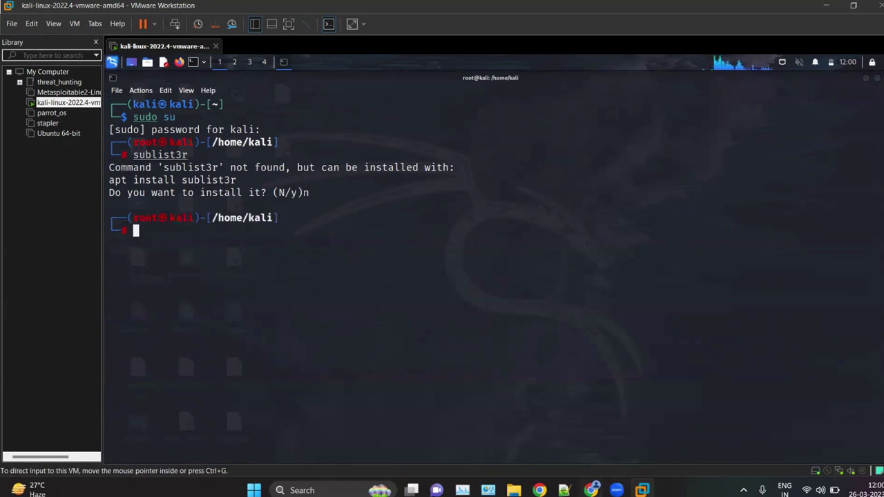
{"action": "key", "text": "alt+Tab"}
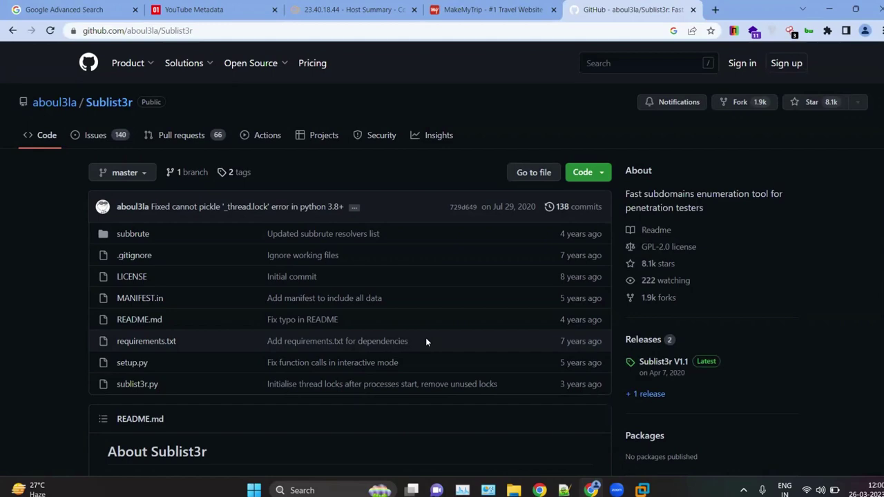
Step: Scroll through the Sublist3r repository README and zoom the page in for easier reading
{"action": "scroll", "coordinate": [277, 165], "scroll_direction": "down", "scroll_amount": 5}
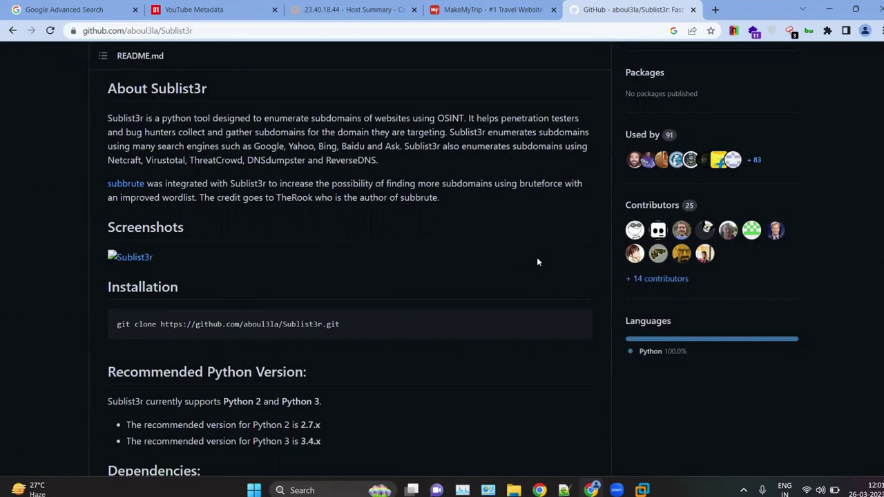
{"action": "scroll", "coordinate": [213, 177], "scroll_direction": "up", "scroll_amount": 4}
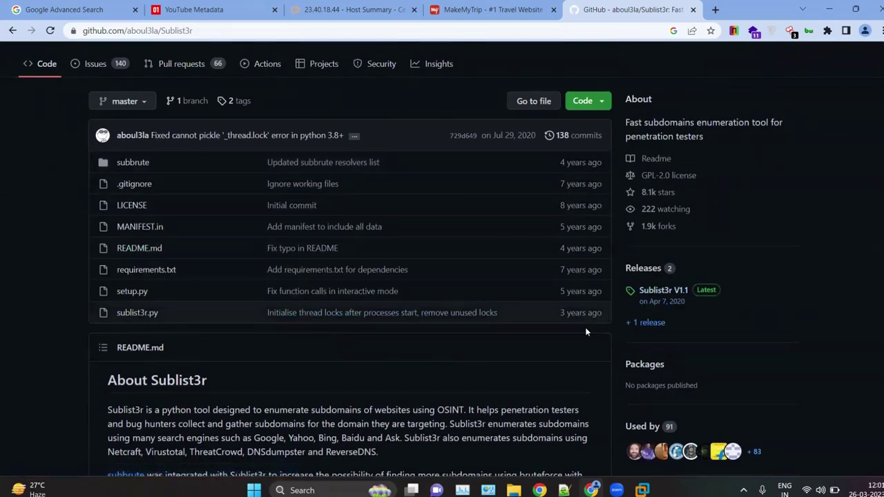
{"action": "scroll", "coordinate": [586, 329], "scroll_direction": "down", "scroll_amount": 3}
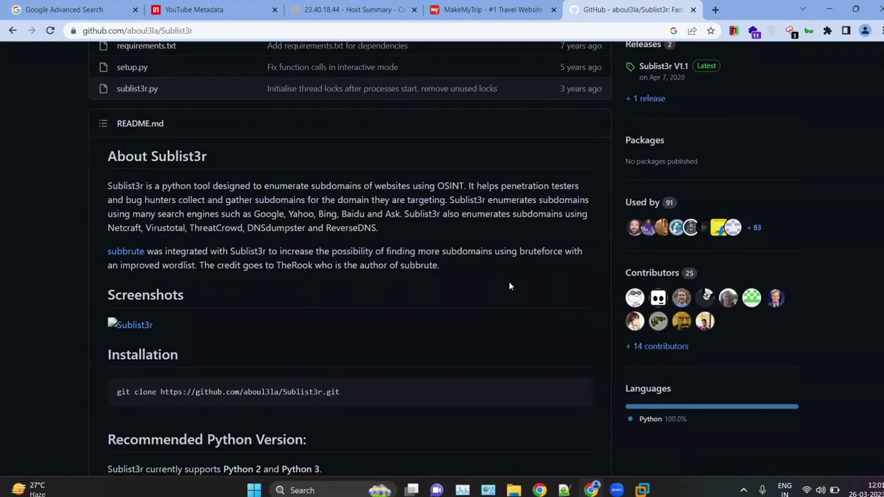
{"action": "scroll", "coordinate": [509, 286], "scroll_direction": "up", "scroll_amount": 4}
{"action": "scroll", "coordinate": [834, 251], "scroll_direction": "down", "scroll_amount": 5}
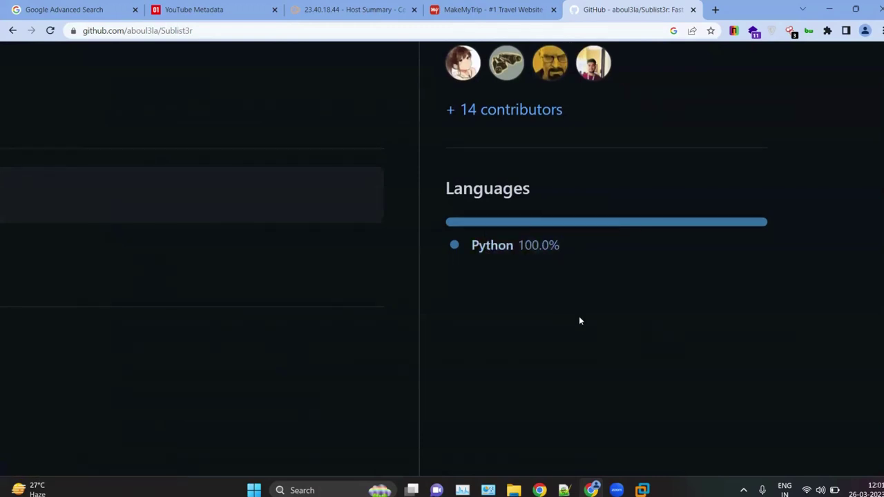
{"action": "scroll", "coordinate": [731, 243], "scroll_direction": "up", "scroll_amount": 1}
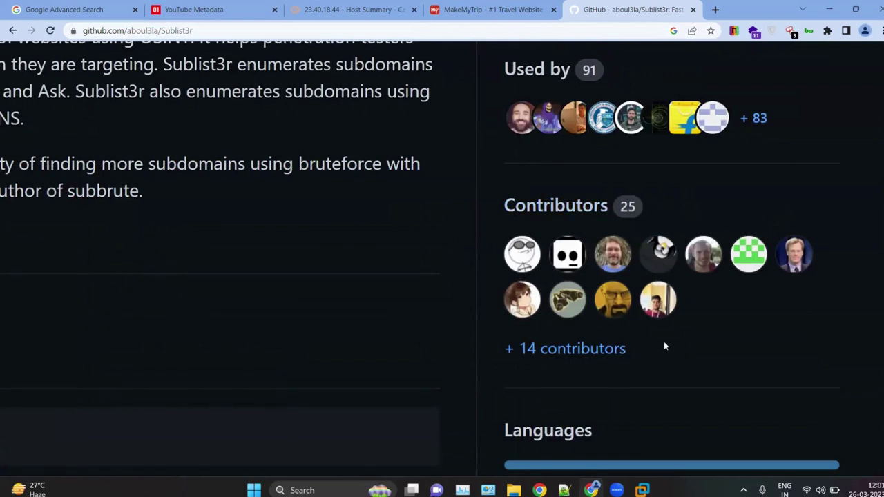
{"action": "scroll", "coordinate": [642, 207], "scroll_direction": "up", "scroll_amount": 1}
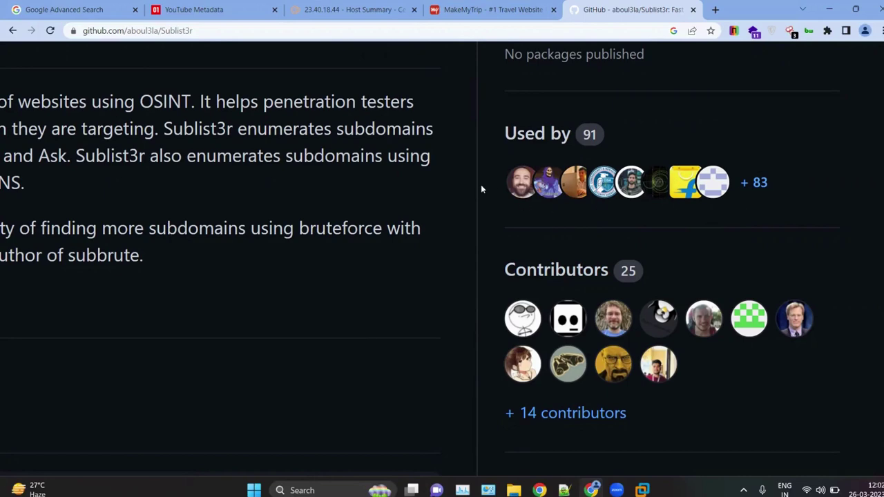
{"action": "key", "text": "ctrl+0"}
{"action": "scroll", "coordinate": [192, 330], "scroll_direction": "up", "scroll_amount": 5}
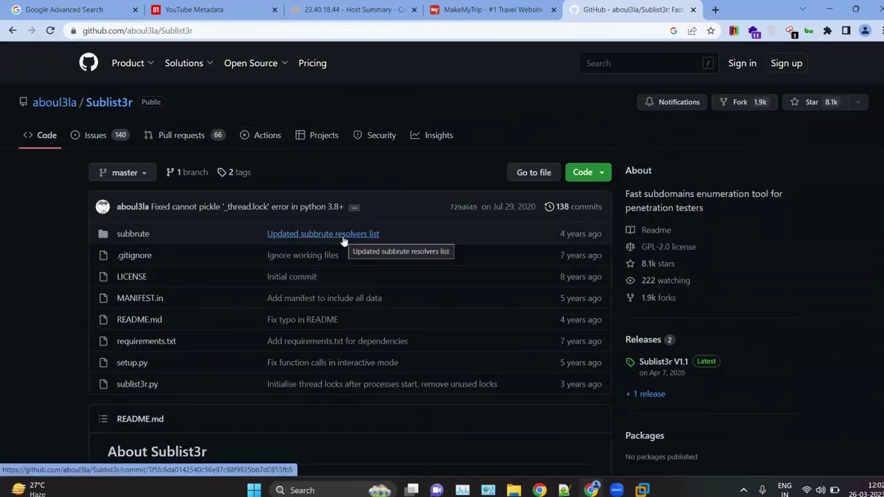
{"action": "scroll", "coordinate": [343, 241], "scroll_direction": "down", "scroll_amount": 1}
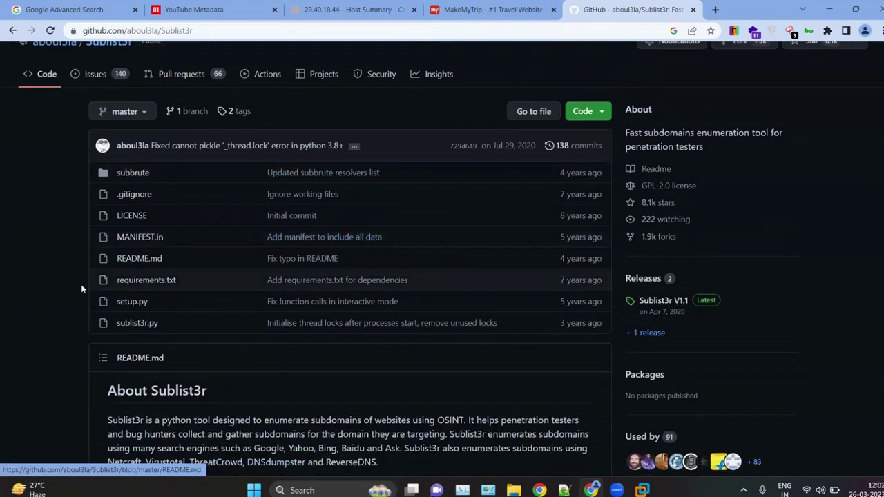
{"action": "key", "text": "ctrl+plus"}
{"action": "key", "text": "ctrl+plus"}
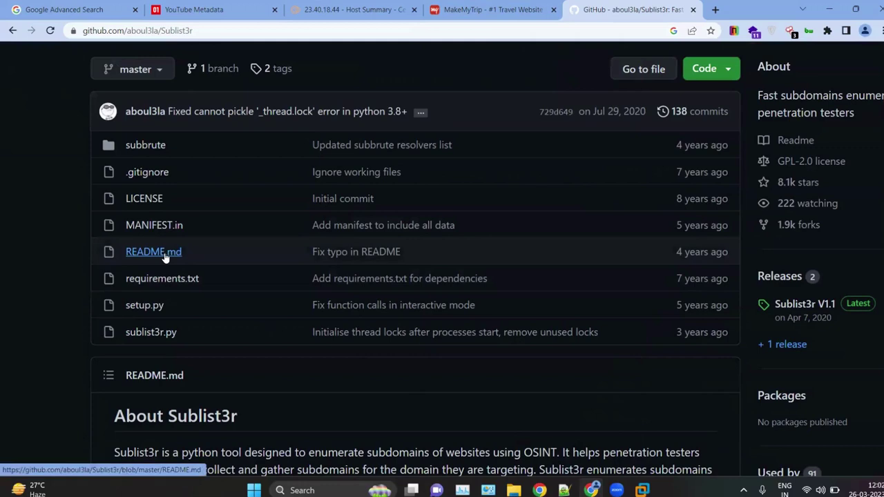
{"action": "scroll", "coordinate": [225, 260], "scroll_direction": "down", "scroll_amount": 3}
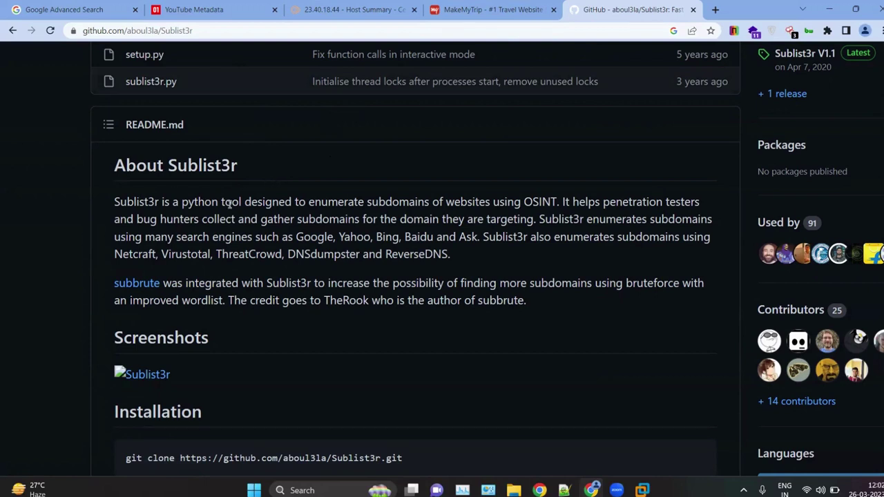
Step: Highlight parts of the Sublist3r description, including the word OSINT
{"action": "left_click_drag", "start_coordinate": [230, 204], "coordinate": [252, 202]}
{"action": "left_click", "coordinate": [517, 200]}
{"action": "left_click_drag", "start_coordinate": [532, 200], "coordinate": [553, 200]}
{"action": "left_click_drag", "start_coordinate": [524, 201], "coordinate": [558, 202]}
{"action": "left_click", "coordinate": [589, 259]}
{"action": "scroll", "coordinate": [400, 312], "scroll_direction": "down", "scroll_amount": 3}
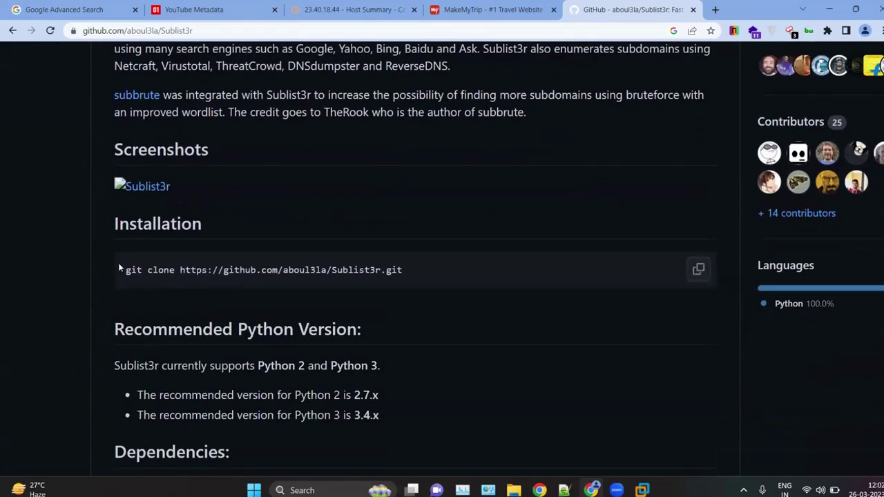
{"action": "left_click", "coordinate": [696, 272]}
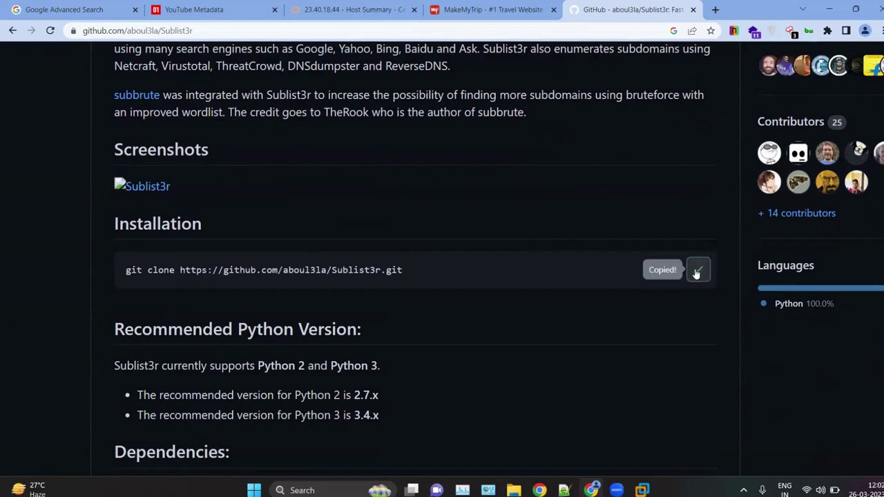
{"action": "left_click_drag", "start_coordinate": [415, 270], "coordinate": [121, 267]}
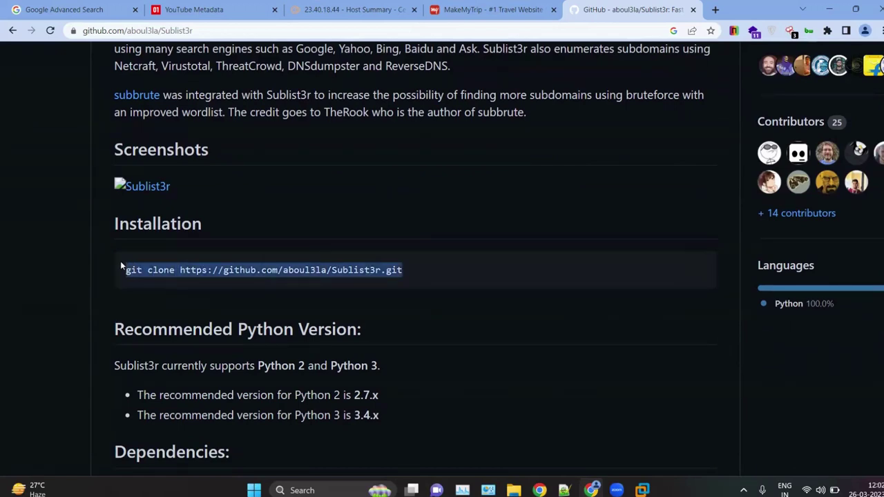
{"action": "left_click", "coordinate": [642, 490]}
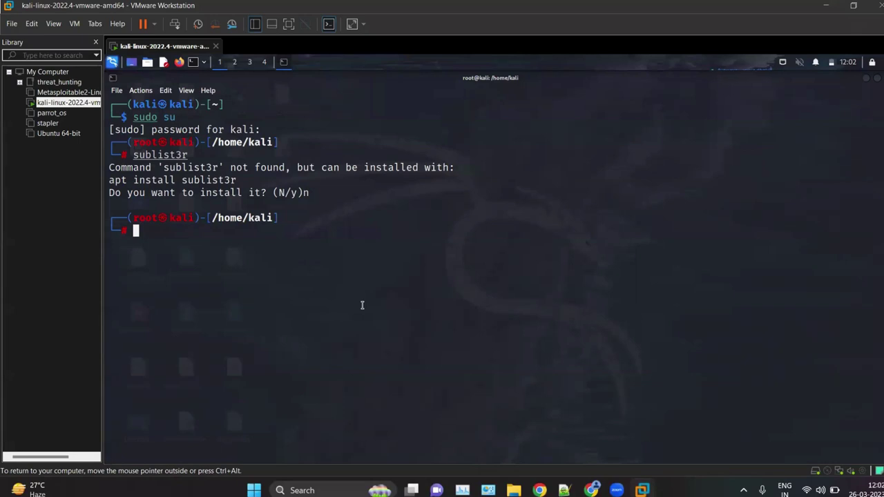
{"action": "type", "text": "git clone"}
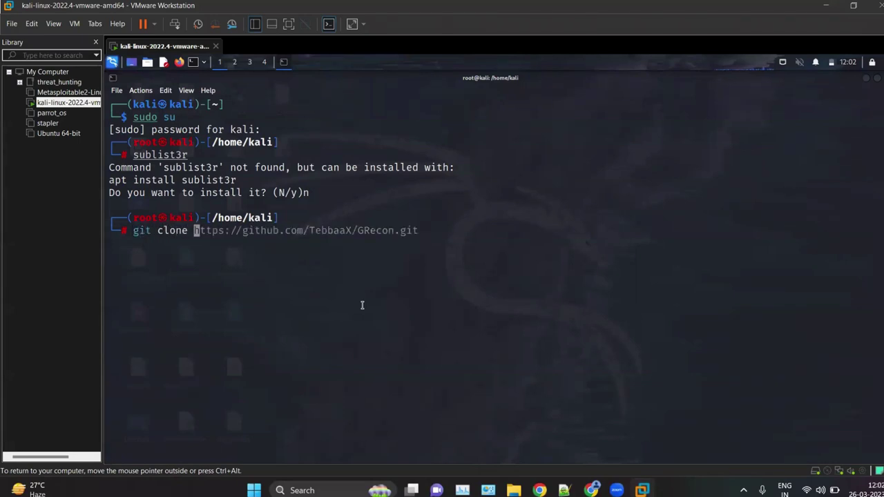
{"action": "key", "text": "BackSpace"}
{"action": "key", "text": "BackSpace"}
{"action": "key", "text": "BackSpace"}
{"action": "key", "text": "BackSpace"}
{"action": "key", "text": "BackSpace"}
{"action": "key", "text": "BackSpace"}
{"action": "key", "text": "BackSpace"}
{"action": "key", "text": "BackSpace"}
{"action": "key", "text": "BackSpace"}
{"action": "key", "text": "ctrl+shift+v"}
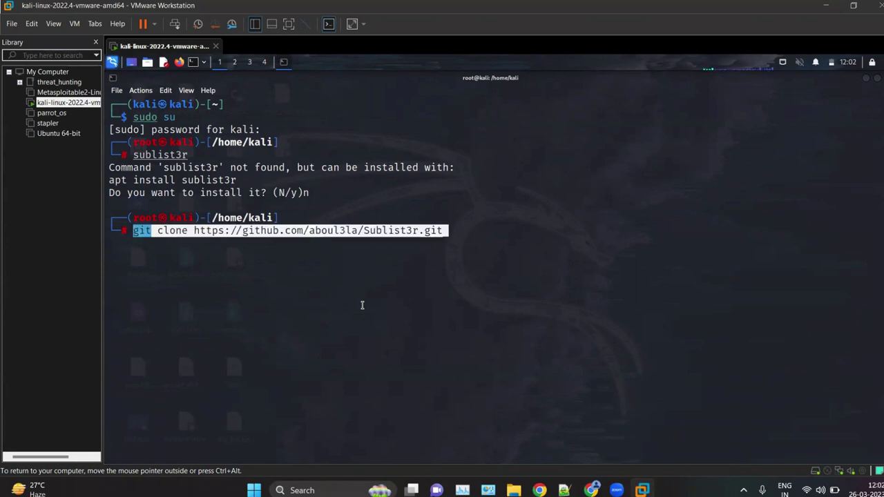
{"action": "key", "text": "Return"}
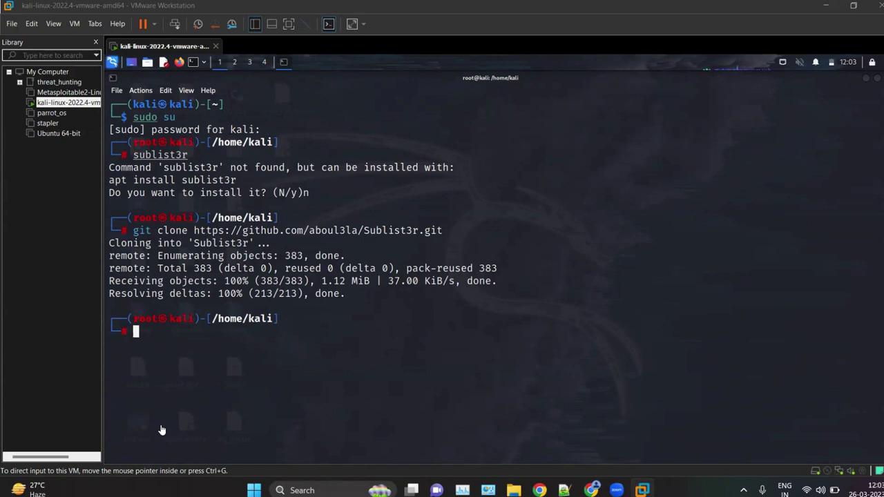
Step: List the current directory and locate the cloned Sublist3r folder
{"action": "type", "text": "ls"}
{"action": "key", "text": "Return"}
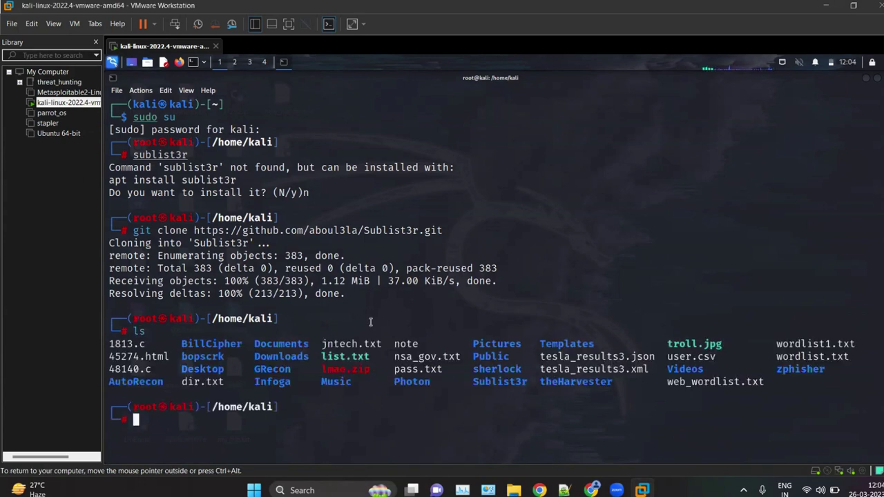
{"action": "left_click_drag", "start_coordinate": [532, 382], "coordinate": [474, 385]}
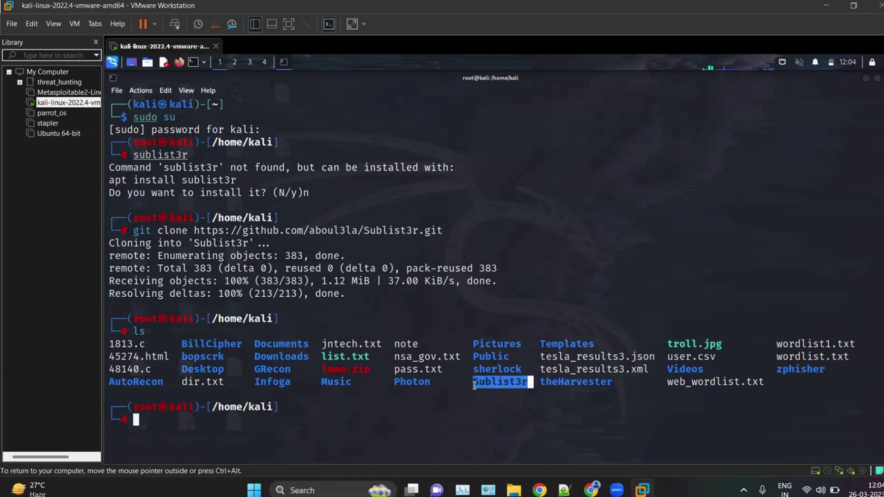
{"action": "left_click", "coordinate": [421, 400]}
{"action": "type", "text": "cd "}
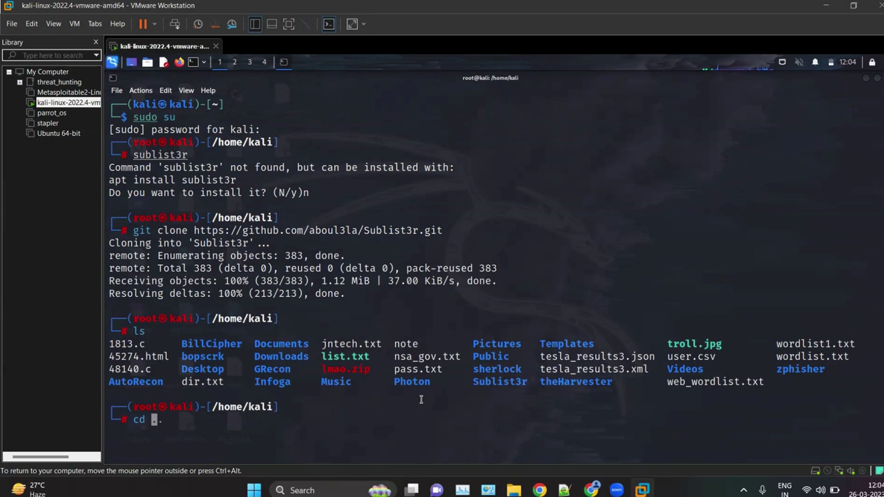
{"action": "type", "text": "S"}
{"action": "key", "text": "Tab"}
{"action": "key", "text": "Return"}
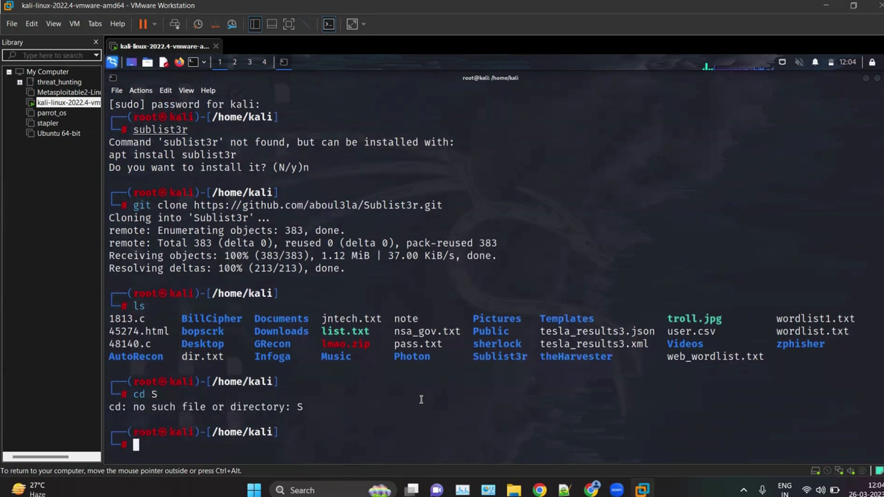
Step: Change into Sublist3r, clear the screen and list its files, noting sublist3r.py
{"action": "type", "text": "cd Sub"}
{"action": "key", "text": "Tab"}
{"action": "key", "text": "Return"}
{"action": "type", "text": "c"}
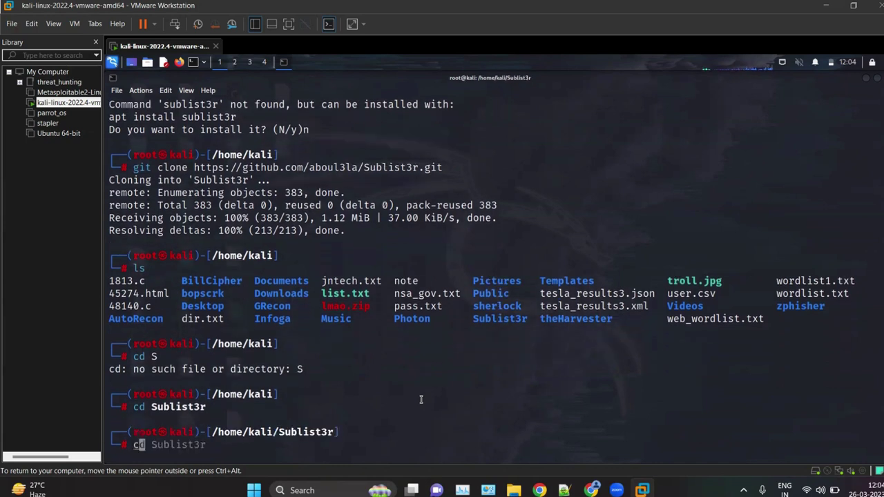
{"action": "type", "text": "lear"}
{"action": "key", "text": "Return"}
{"action": "type", "text": "ls"}
{"action": "key", "text": "Return"}
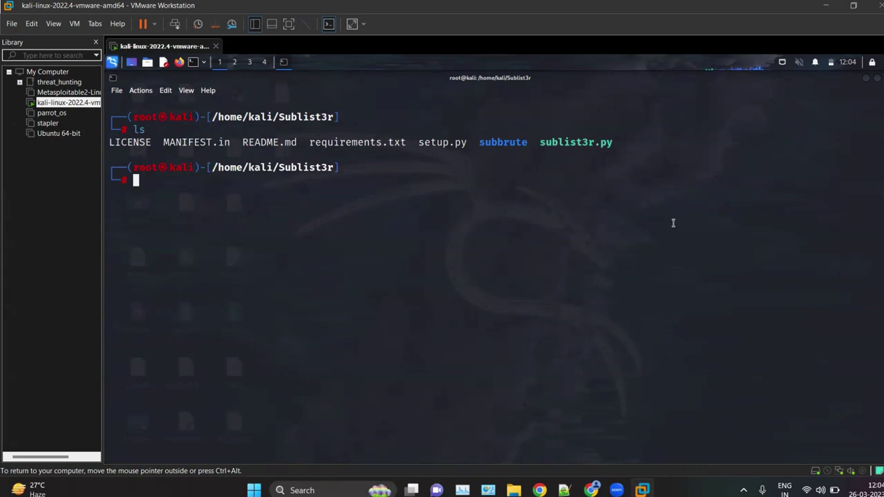
{"action": "left_click_drag", "start_coordinate": [540, 142], "coordinate": [620, 142]}
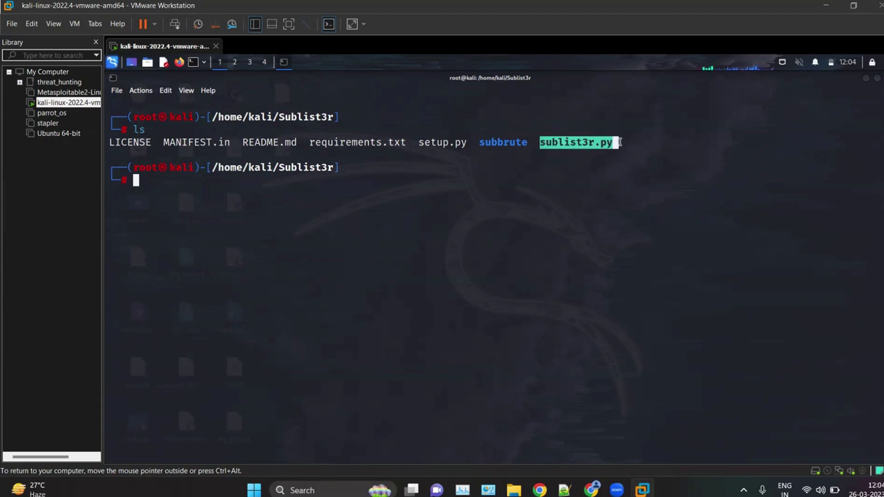
{"action": "left_click", "coordinate": [612, 212]}
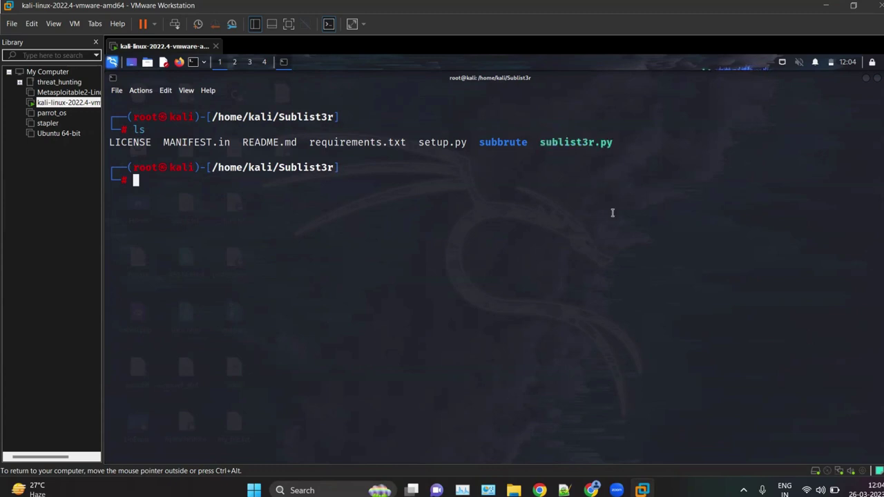
{"action": "left_click", "coordinate": [592, 490]}
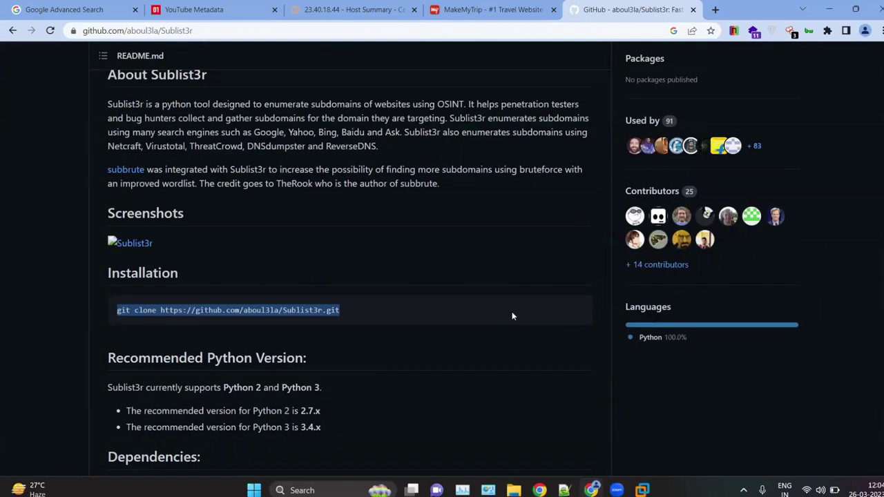
Step: Display requirements.txt with cat and enlarge the terminal text
{"action": "left_click", "coordinate": [828, 9]}
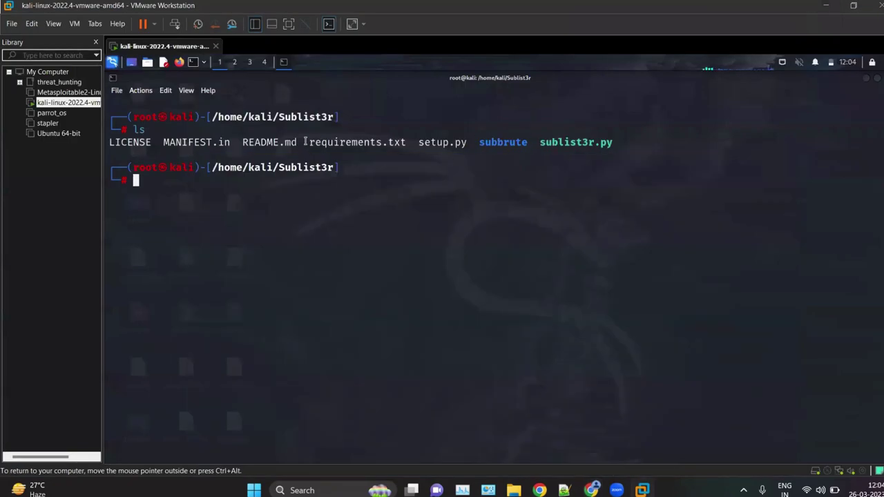
{"action": "left_click_drag", "start_coordinate": [306, 141], "coordinate": [408, 139]}
{"action": "left_click", "coordinate": [294, 215]}
{"action": "type", "text": "cat re"}
{"action": "key", "text": "Right"}
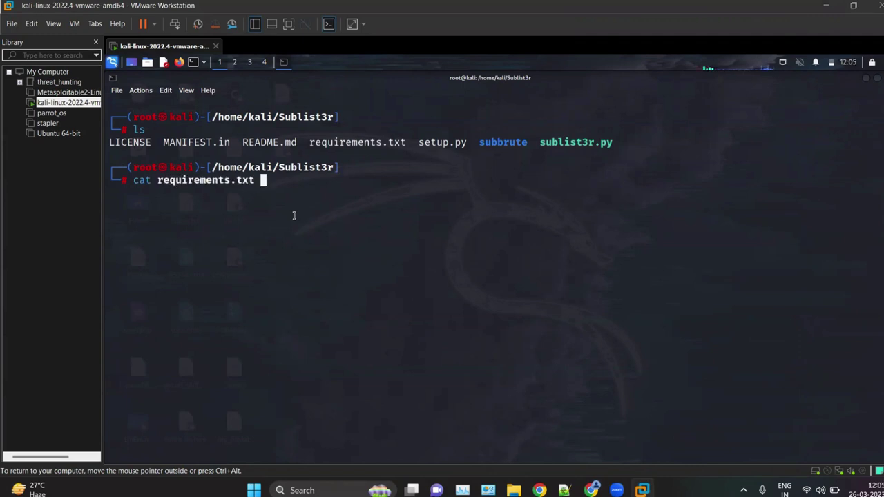
{"action": "key", "text": "Return"}
{"action": "type", "text": "clear"}
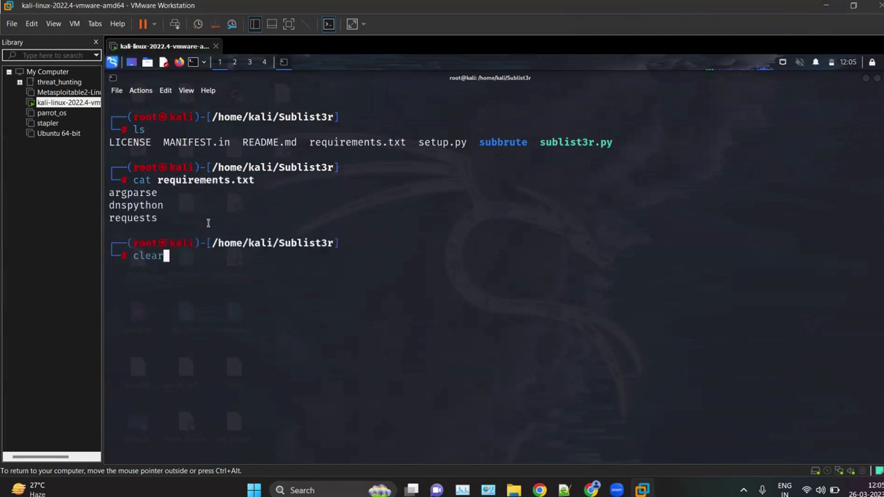
{"action": "key", "text": "BackSpace"}
{"action": "key", "text": "BackSpace"}
{"action": "key", "text": "BackSpace"}
{"action": "key", "text": "BackSpace"}
{"action": "key", "text": "BackSpace"}
{"action": "key", "text": "ctrl+plus"}
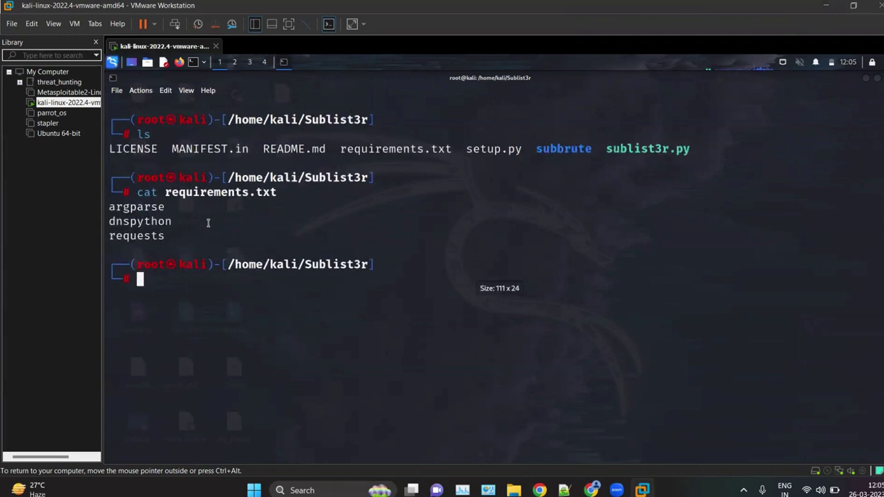
Step: Highlight the argparse, dnspython and requests dependencies in the output
{"action": "left_click_drag", "start_coordinate": [179, 208], "coordinate": [111, 207]}
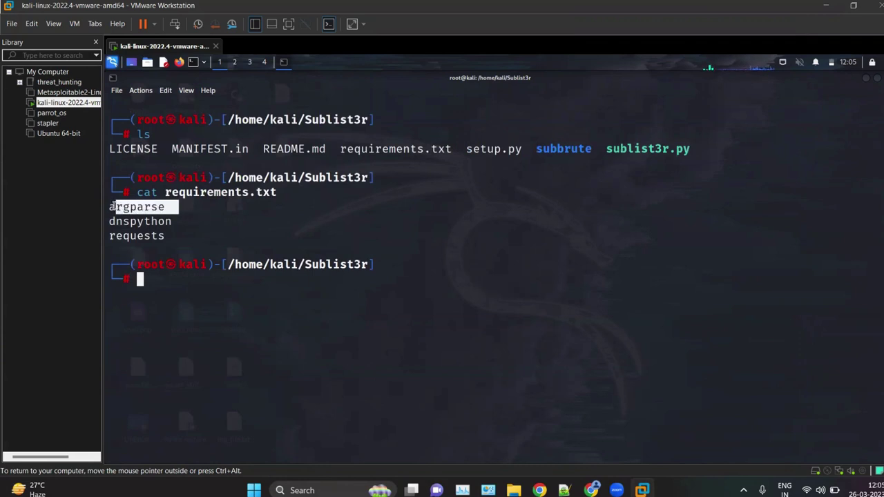
{"action": "double_click", "coordinate": [122, 222]}
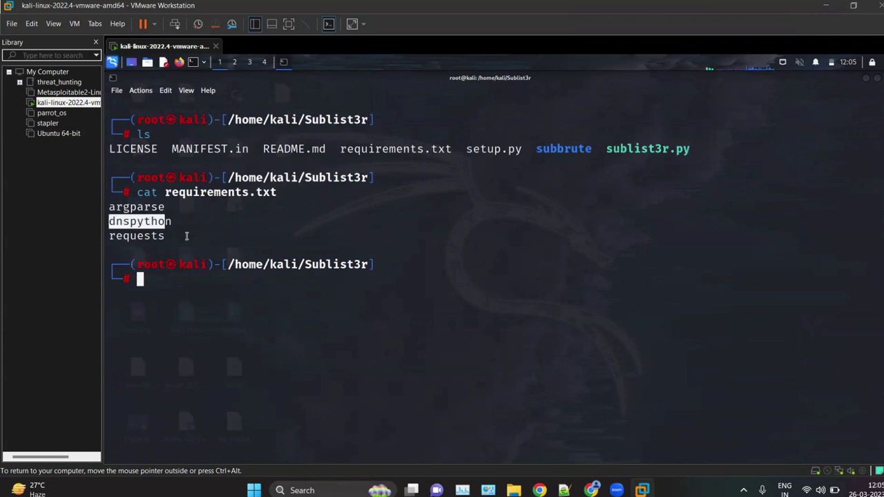
{"action": "left_click", "coordinate": [161, 236]}
{"action": "left_click_drag", "start_coordinate": [161, 235], "coordinate": [109, 205]}
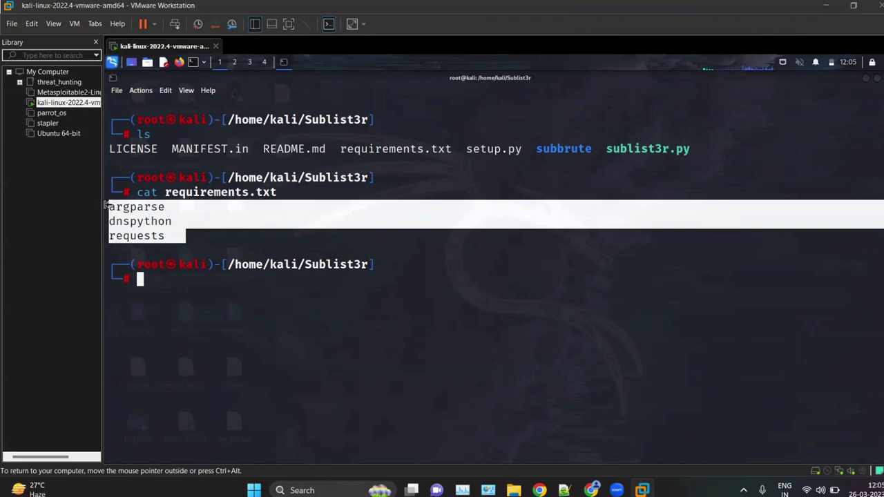
{"action": "left_click", "coordinate": [172, 312]}
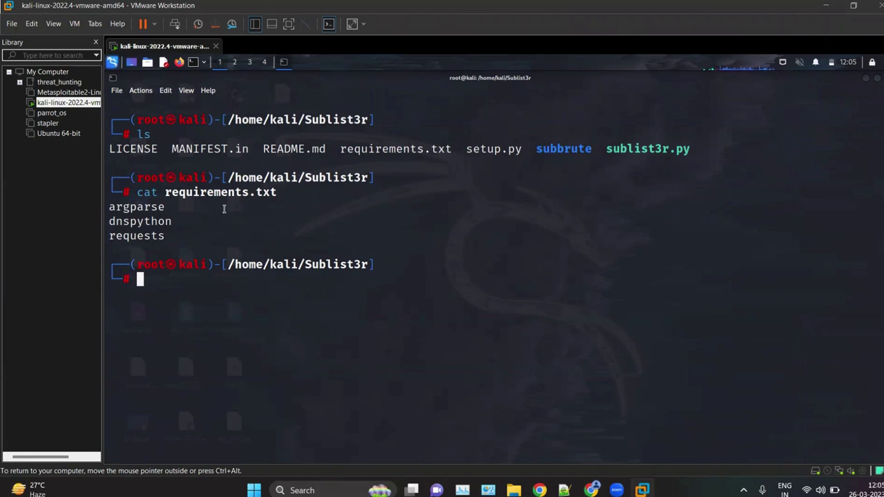
{"action": "left_click_drag", "start_coordinate": [178, 232], "coordinate": [105, 209]}
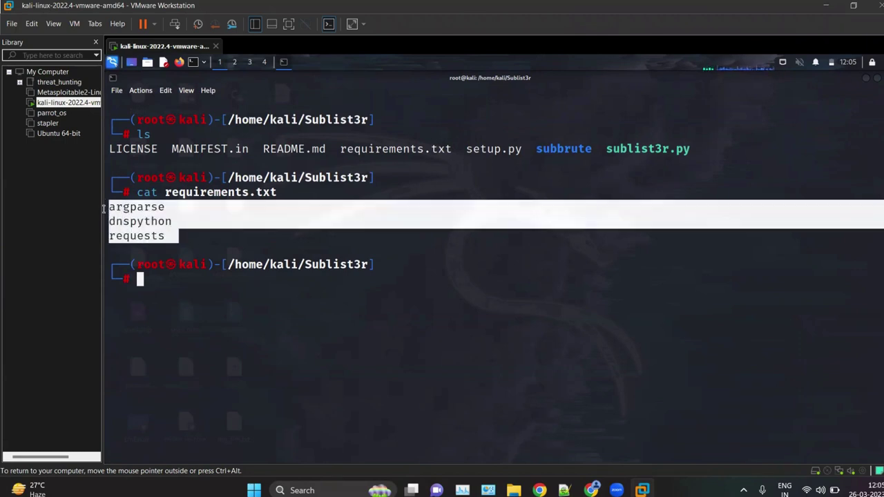
{"action": "left_click", "coordinate": [339, 257]}
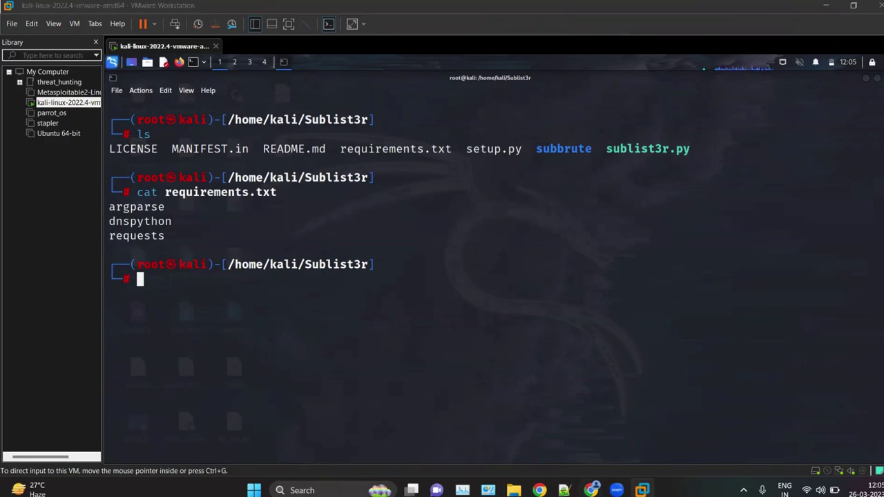
{"action": "left_click", "coordinate": [592, 490]}
Step: Copy 'pip install -r requirements.txt' from the README's Linux installation notes and hide Chrome
{"action": "scroll", "coordinate": [454, 313], "scroll_direction": "down", "scroll_amount": 3}
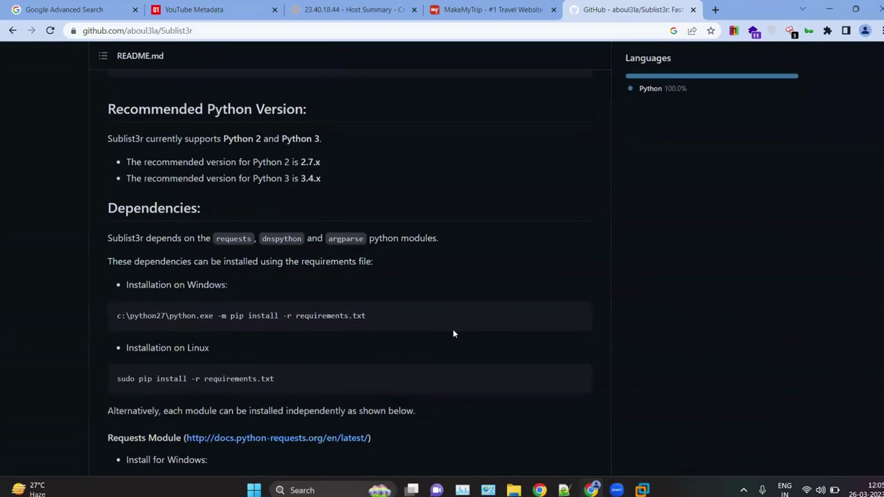
{"action": "scroll", "coordinate": [456, 312], "scroll_direction": "down", "scroll_amount": 1}
{"action": "scroll", "coordinate": [330, 302], "scroll_direction": "up", "scroll_amount": 2, "text": "ctrl"}
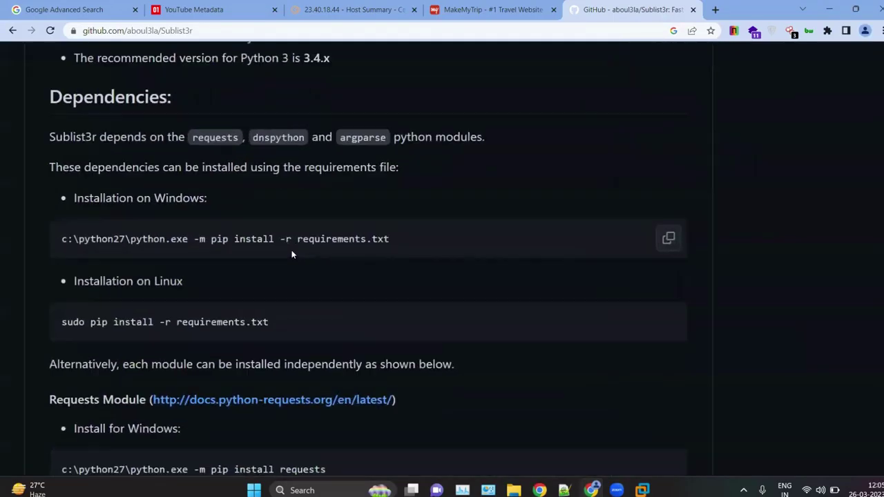
{"action": "scroll", "coordinate": [340, 323], "scroll_direction": "down", "scroll_amount": 1}
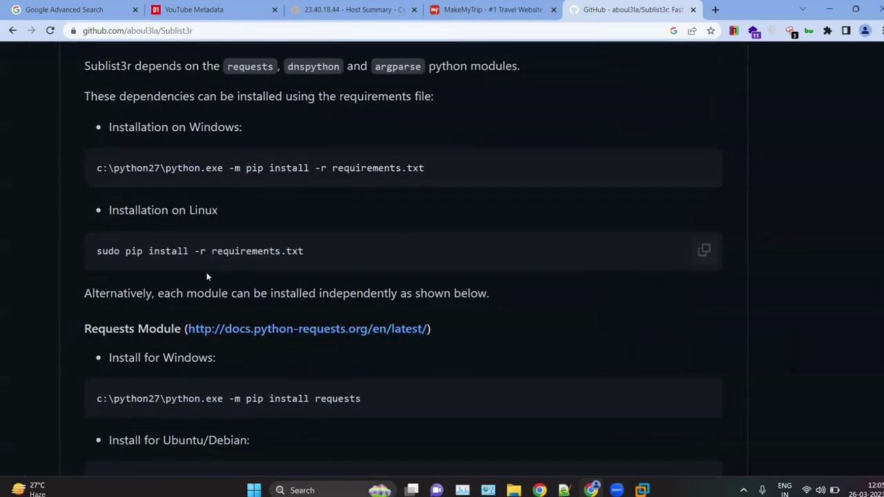
{"action": "scroll", "coordinate": [208, 277], "scroll_direction": "up", "scroll_amount": 2, "text": "ctrl"}
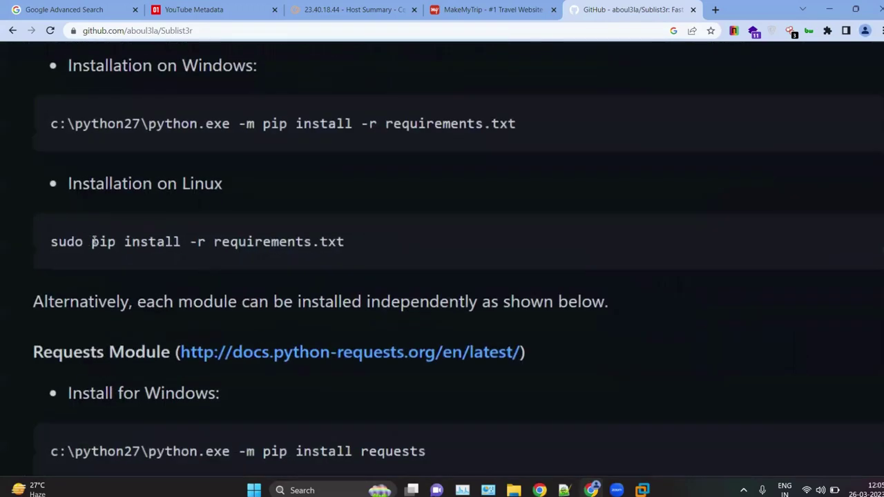
{"action": "left_click_drag", "start_coordinate": [90, 242], "coordinate": [377, 239]}
{"action": "key", "text": "ctrl+c"}
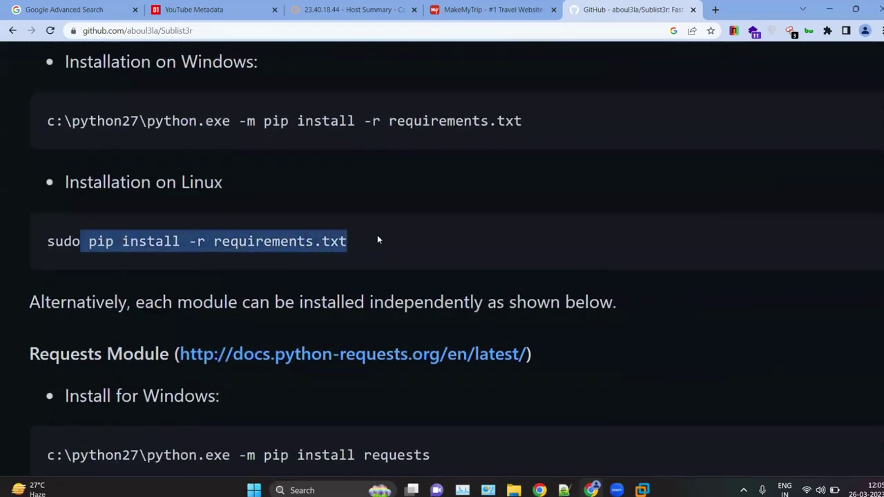
{"action": "left_click", "coordinate": [828, 9]}
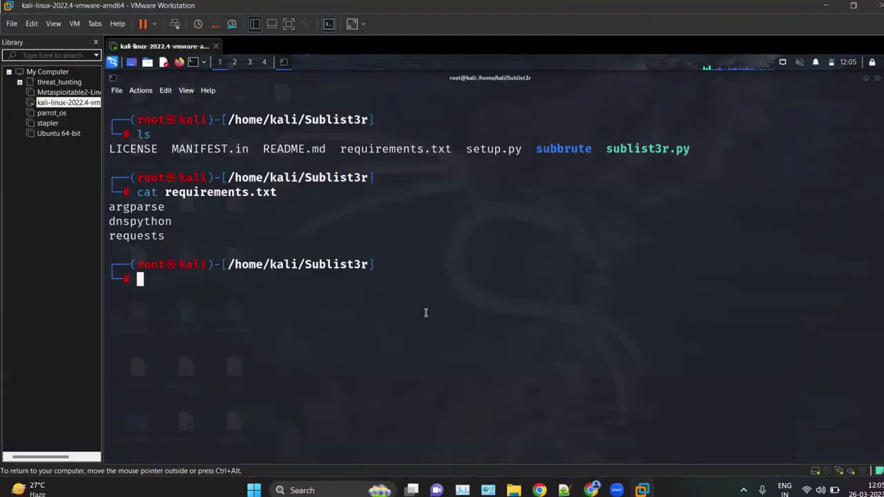
Step: Paste and run 'pip install -r requirements.txt', removing the extra space before pip
{"action": "key", "text": "ctrl+shift+v"}
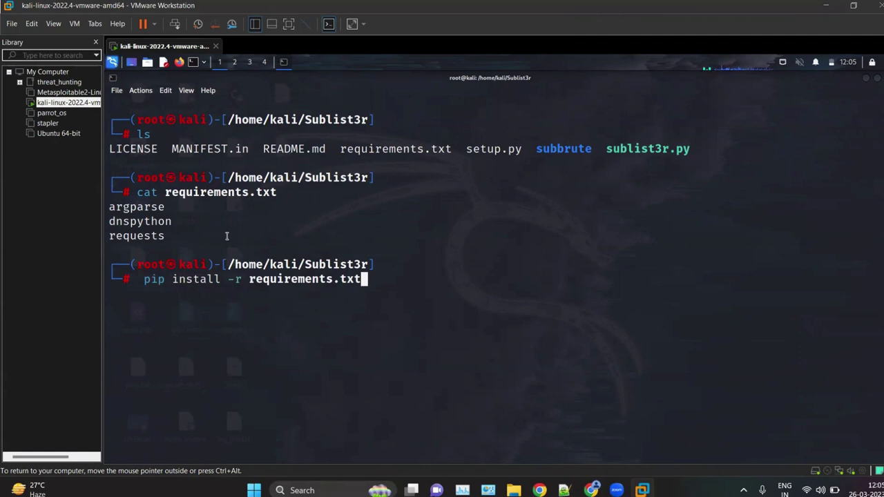
{"action": "left_click_drag", "start_coordinate": [173, 234], "coordinate": [107, 207]}
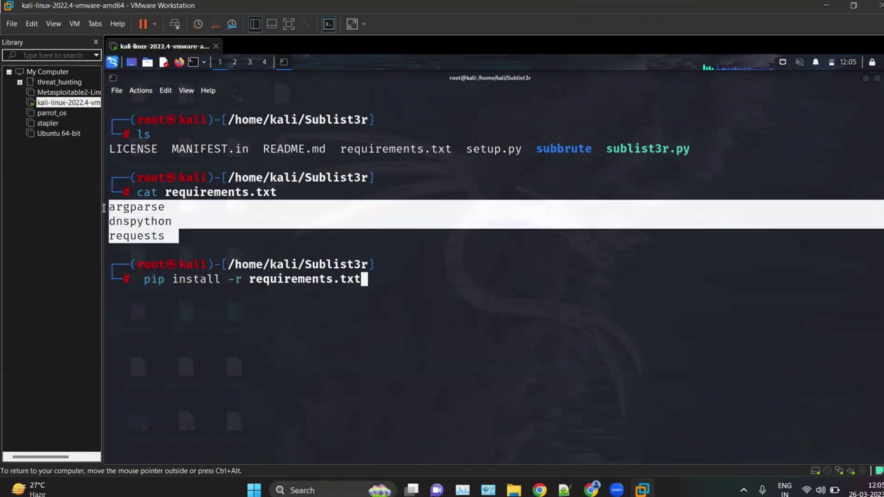
{"action": "triple_click", "coordinate": [158, 288]}
{"action": "left_click", "coordinate": [158, 288]}
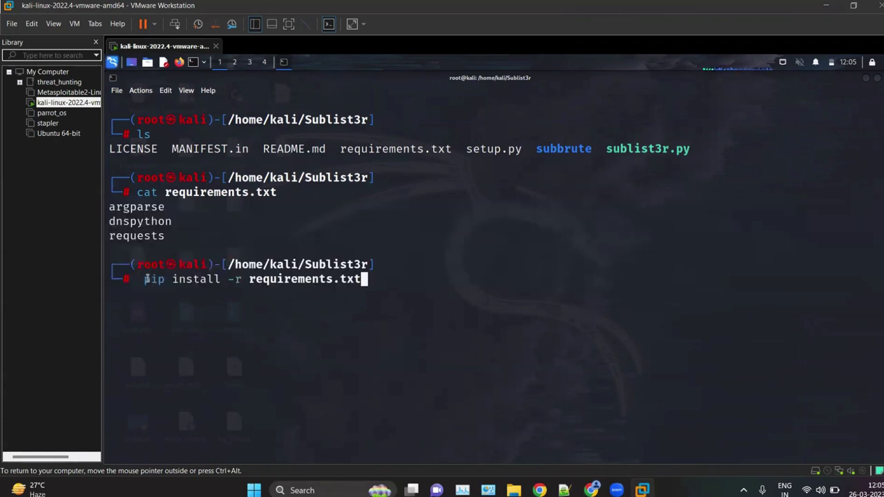
{"action": "double_click", "coordinate": [162, 279]}
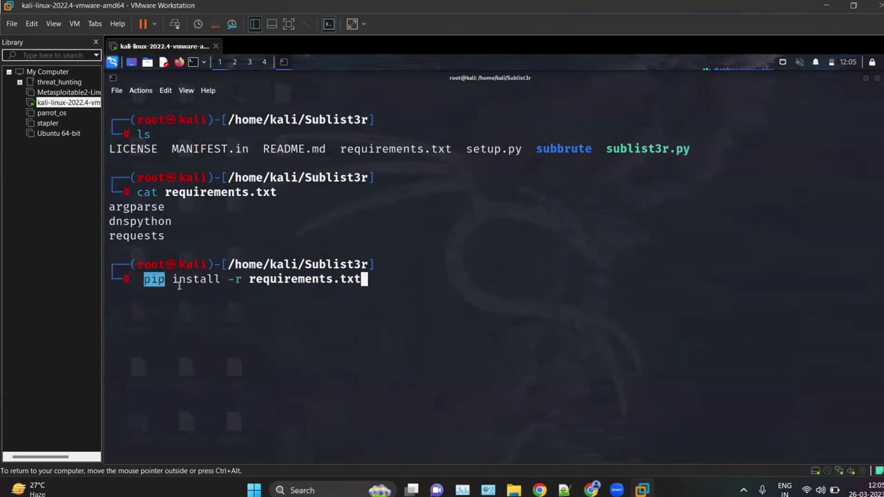
{"action": "left_click", "coordinate": [201, 306]}
{"action": "key", "text": "Left"}
{"action": "key", "text": "Left"}
{"action": "key", "text": "Left"}
{"action": "key", "text": "Left"}
{"action": "key", "text": "Left"}
{"action": "key", "text": "Left"}
{"action": "key", "text": "Left"}
{"action": "key", "text": "Left"}
{"action": "key", "text": "Left"}
{"action": "key", "text": "Left"}
{"action": "key", "text": "Left"}
{"action": "key", "text": "Left"}
{"action": "key", "text": "Left"}
{"action": "key", "text": "Left"}
{"action": "key", "text": "Left"}
{"action": "key", "text": "Left"}
{"action": "key", "text": "Left"}
{"action": "key", "text": "Left"}
{"action": "key", "text": "Left"}
{"action": "key", "text": "Left"}
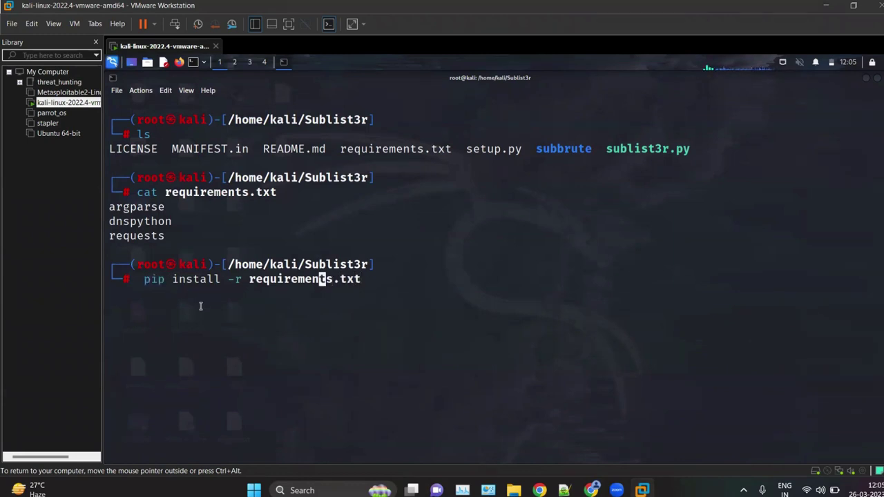
{"action": "key", "text": "Left"}
{"action": "key", "text": "Left"}
{"action": "key", "text": "Left"}
{"action": "key", "text": "Left"}
{"action": "key", "text": "BackSpace"}
{"action": "key", "text": "Return"}
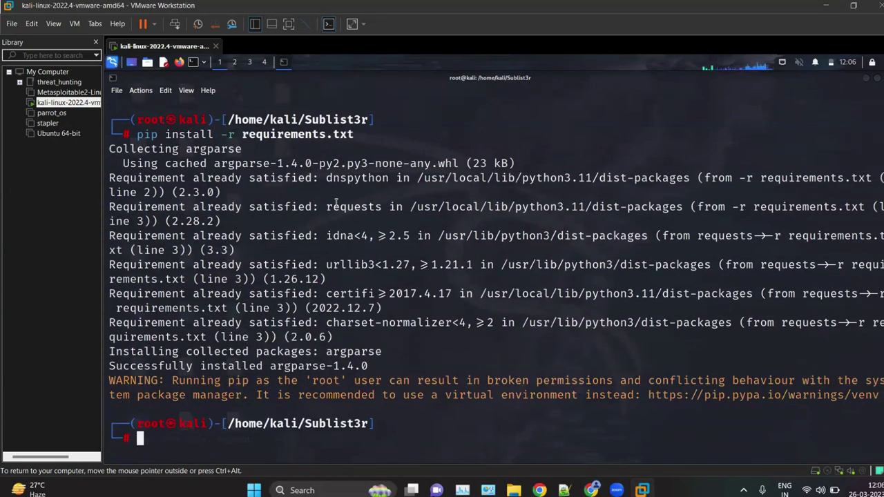
Step: Clear the terminal and list the Sublist3r folder's files with ls
{"action": "type", "text": "clear"}
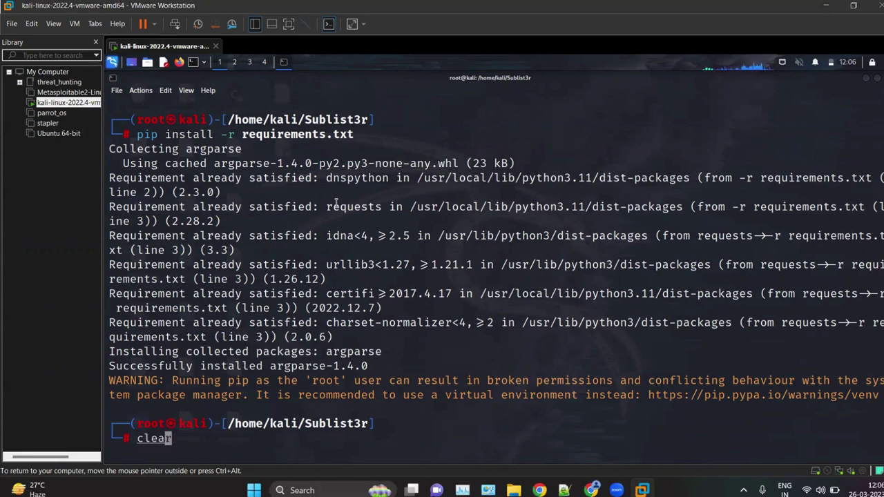
{"action": "key", "text": "Return"}
{"action": "type", "text": "ls"}
{"action": "key", "text": "Return"}
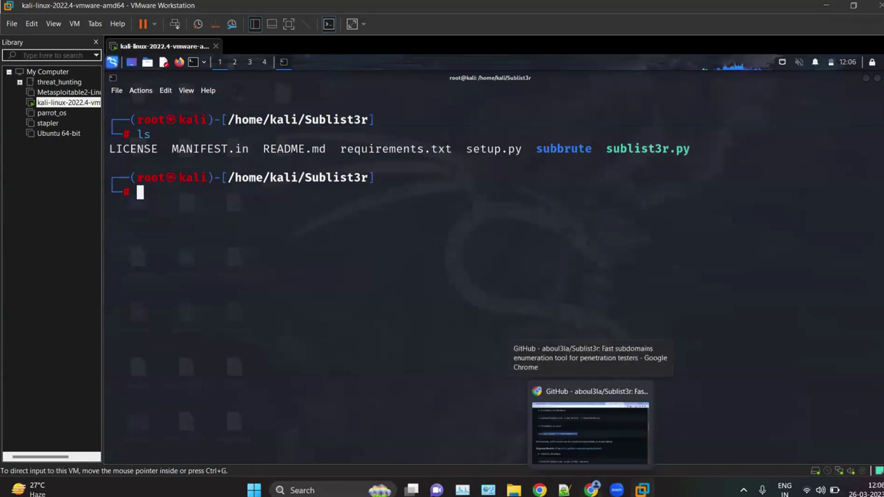
Step: Bring Chrome back at normal zoom and scroll through the README's dependencies
{"action": "left_click", "coordinate": [592, 490]}
{"action": "key", "text": "ctrl+0"}
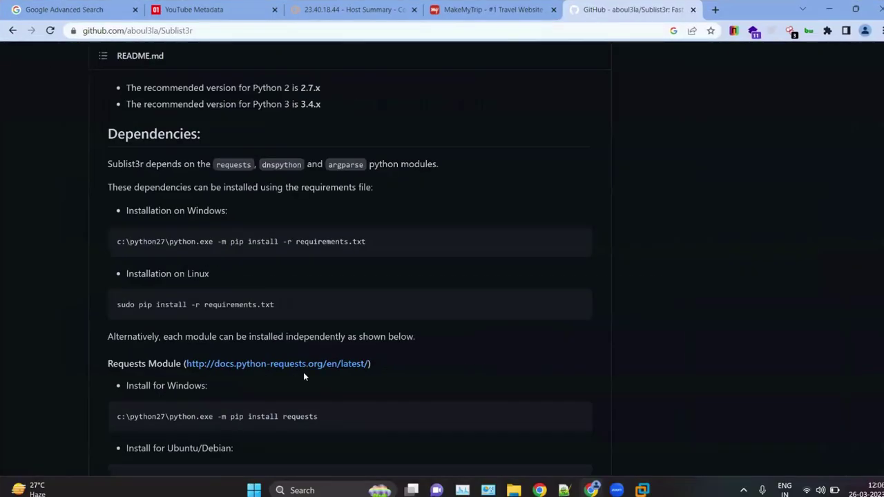
{"action": "scroll", "coordinate": [303, 377], "scroll_direction": "down", "scroll_amount": 3}
{"action": "scroll", "coordinate": [285, 311], "scroll_direction": "down", "scroll_amount": 4}
{"action": "scroll", "coordinate": [284, 308], "scroll_direction": "up", "scroll_amount": 10}
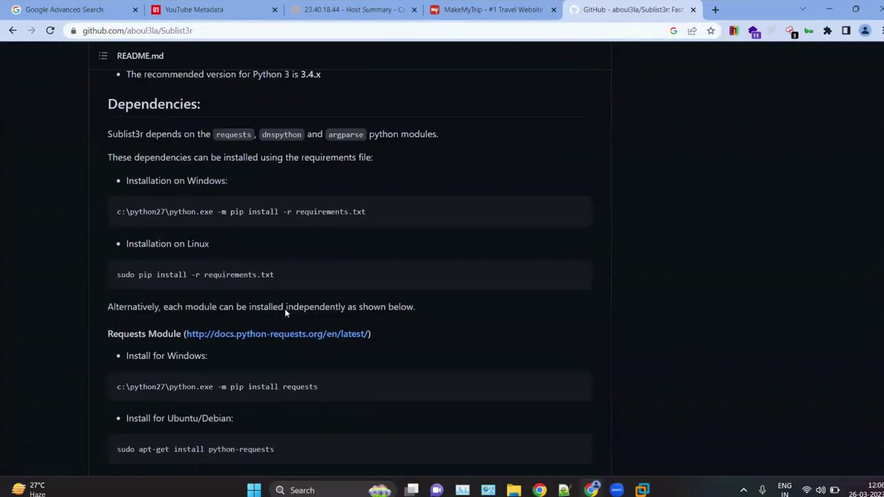
{"action": "scroll", "coordinate": [207, 263], "scroll_direction": "up", "scroll_amount": 2}
{"action": "scroll", "coordinate": [207, 263], "scroll_direction": "up", "scroll_amount": 4}
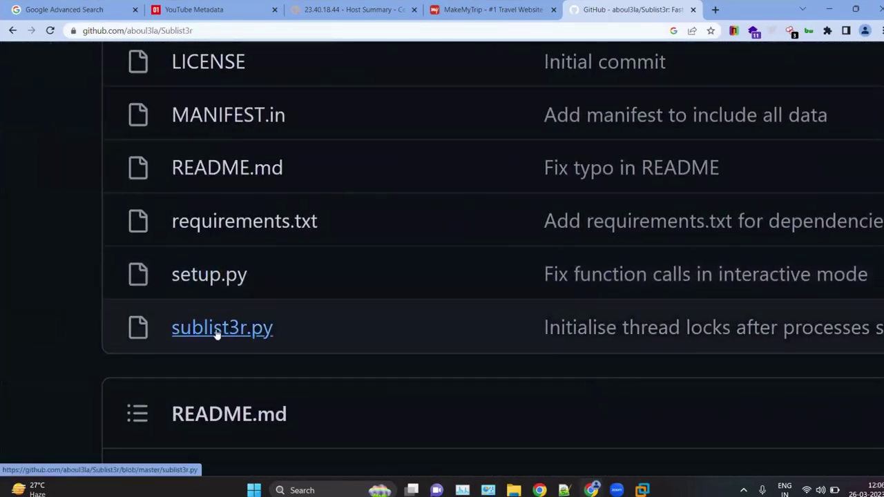
Step: Open sublist3r.py and inspect the 'python' interpreter on line 1, then hide Chrome
{"action": "left_click", "coordinate": [216, 330]}
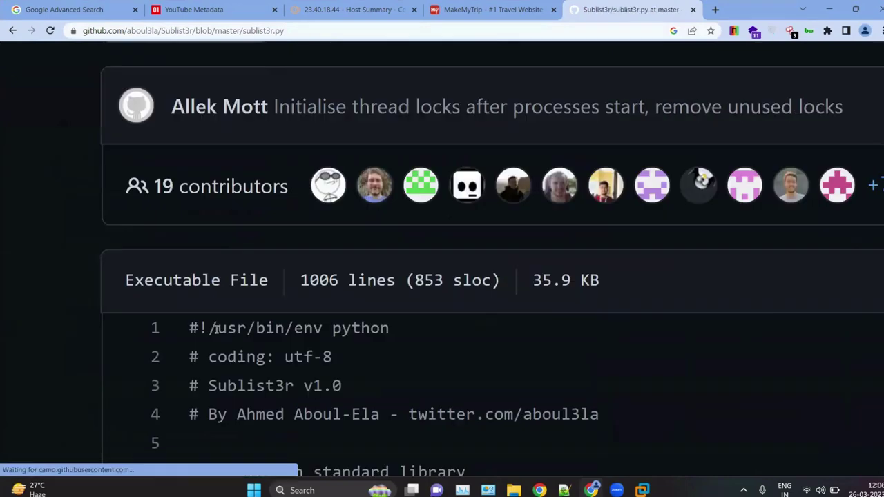
{"action": "scroll", "coordinate": [301, 346], "scroll_direction": "up", "scroll_amount": 3}
{"action": "left_click_drag", "start_coordinate": [352, 313], "coordinate": [439, 312]}
{"action": "scroll", "coordinate": [316, 304], "scroll_direction": "down", "scroll_amount": 5}
{"action": "scroll", "coordinate": [300, 309], "scroll_direction": "up", "scroll_amount": 3}
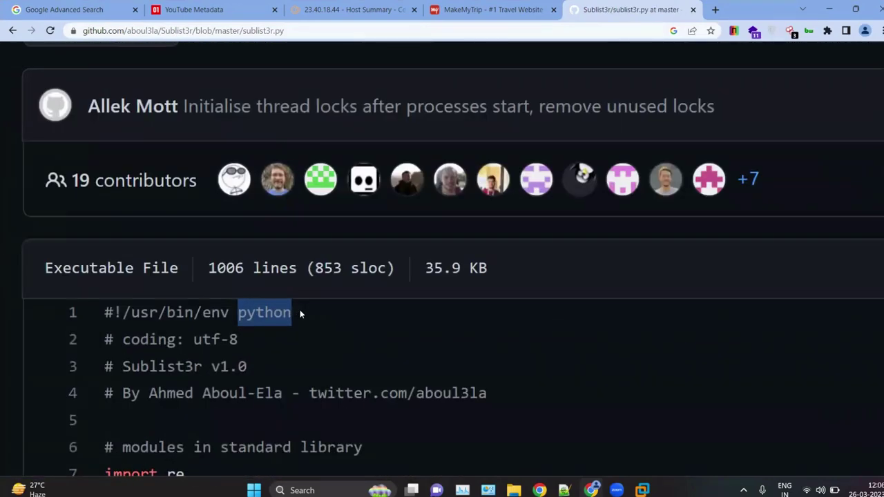
{"action": "left_click", "coordinate": [299, 313]}
{"action": "left_click_drag", "start_coordinate": [292, 314], "coordinate": [239, 313]}
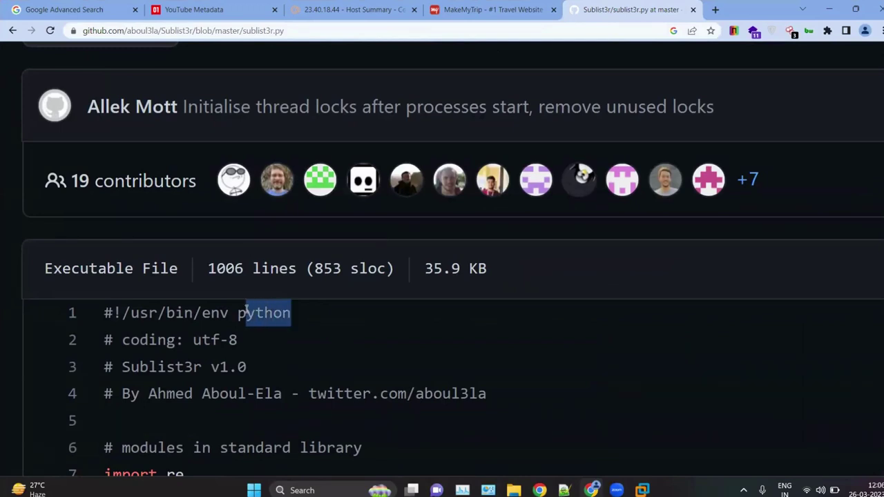
{"action": "left_click", "coordinate": [317, 333]}
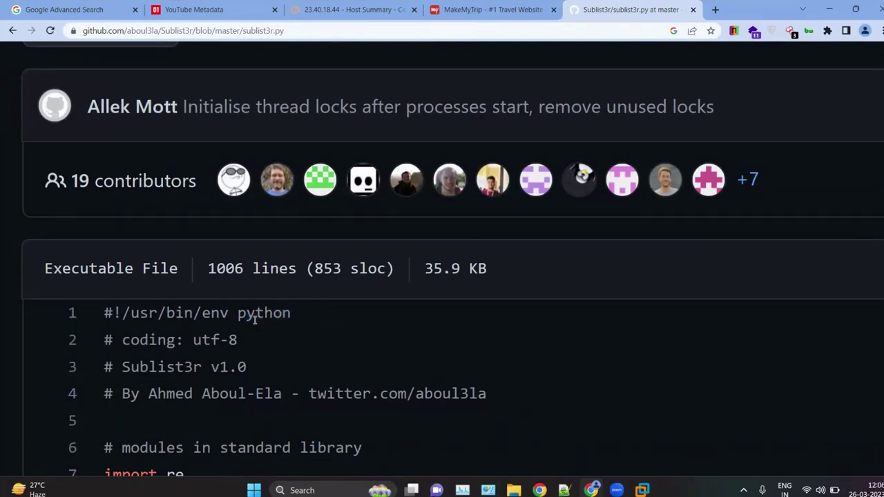
{"action": "scroll", "coordinate": [252, 317], "scroll_direction": "up", "scroll_amount": 2}
{"action": "left_click_drag", "start_coordinate": [246, 320], "coordinate": [294, 322]}
{"action": "left_click", "coordinate": [425, 332]}
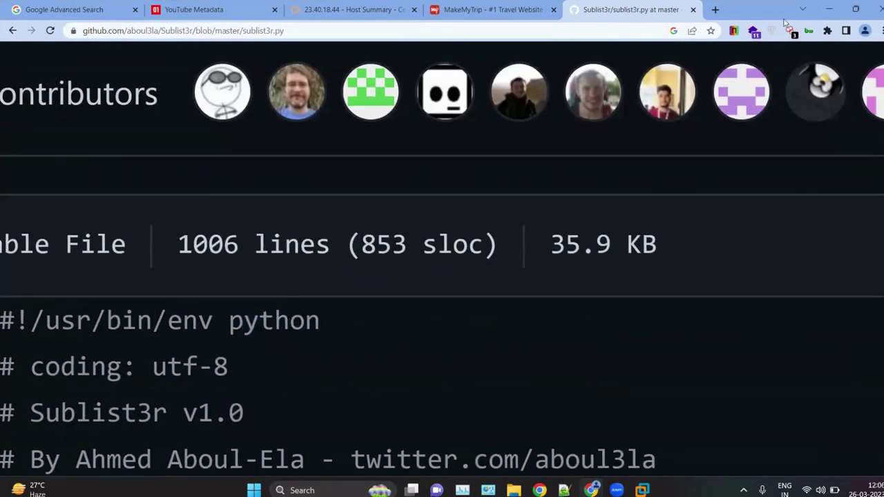
{"action": "left_click", "coordinate": [823, 7]}
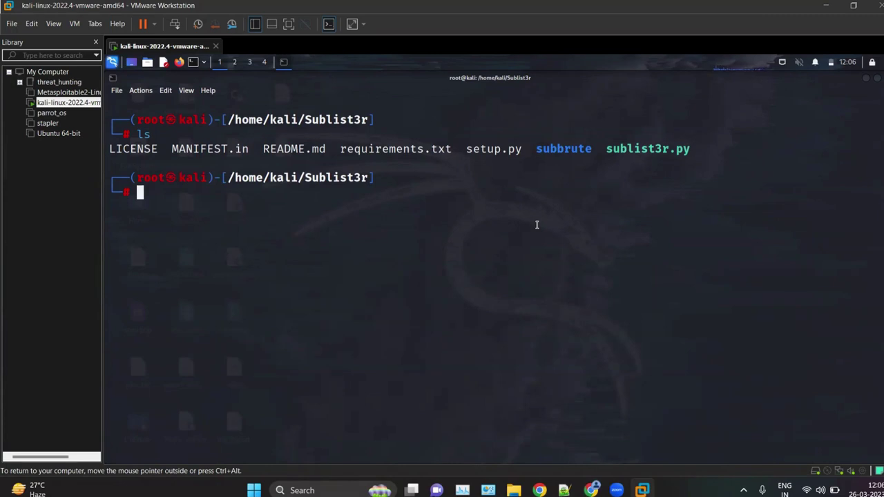
Step: Run 'apt-get install python' and then 'apt-get install python3' to confirm Python is installed
{"action": "type", "text": "apt-get"}
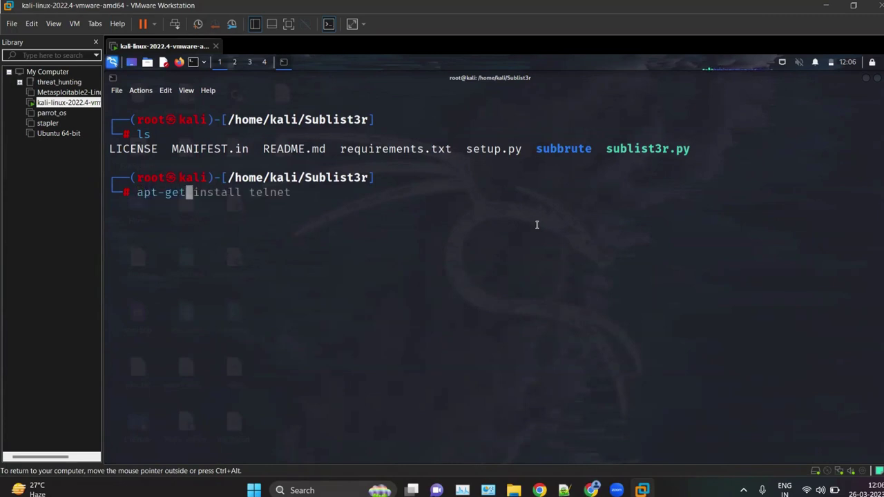
{"action": "type", "text": " inst"}
{"action": "key", "text": "BackSpace"}
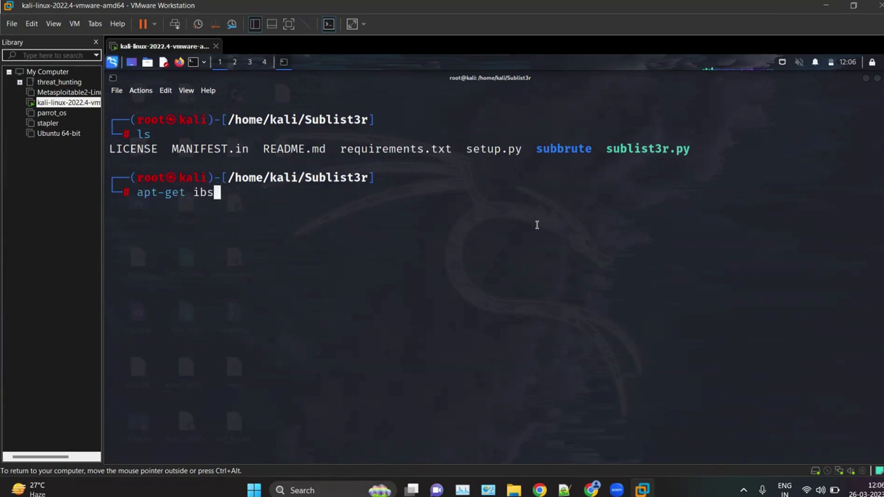
{"action": "key", "text": "BackSpace"}
{"action": "type", "text": "nstall py"}
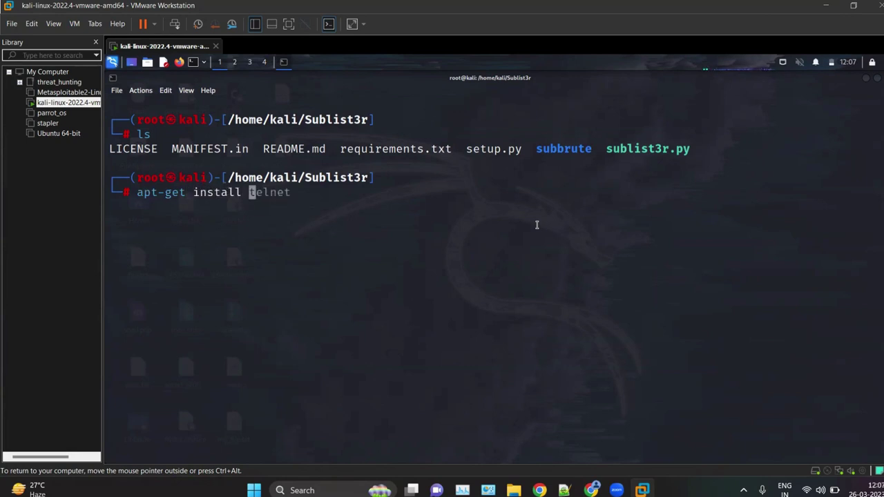
{"action": "type", "text": "on"}
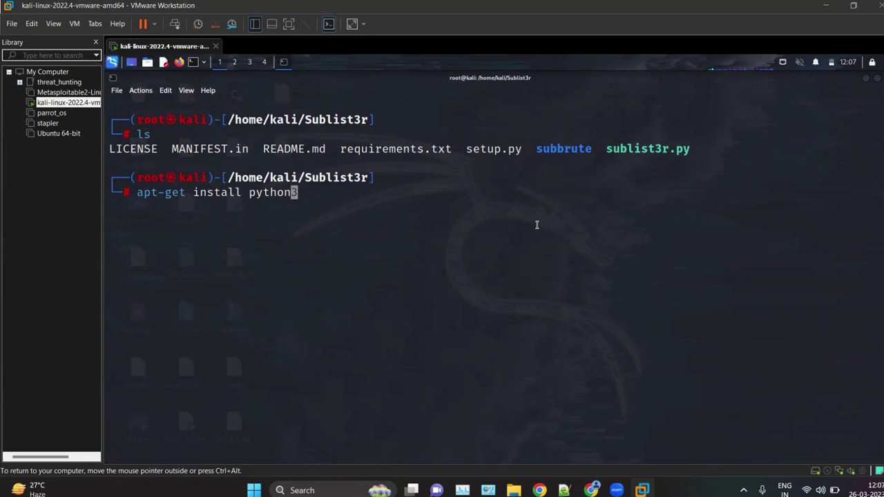
{"action": "key", "text": "Return"}
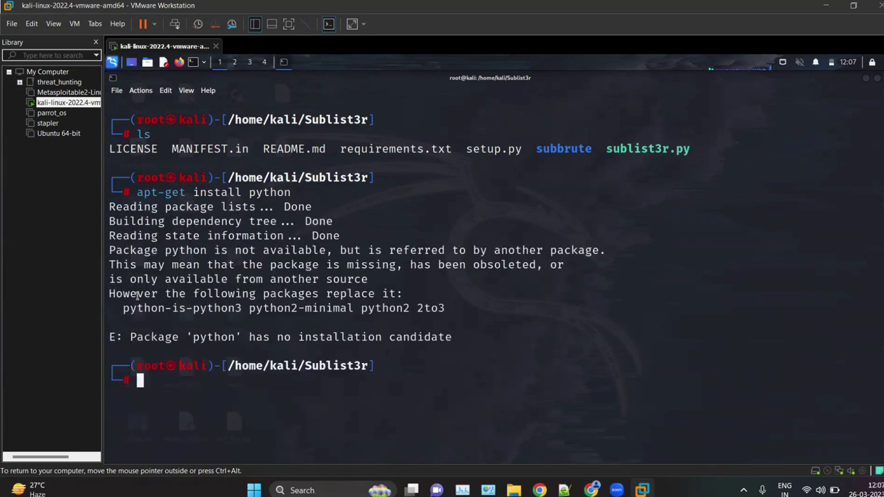
{"action": "key", "text": "Up"}
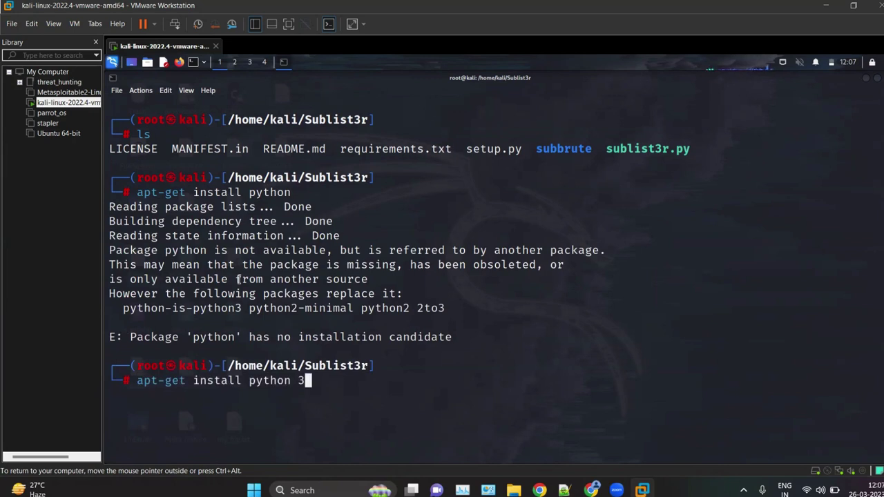
{"action": "key", "text": "BackSpace"}
{"action": "type", "text": "3"}
{"action": "key", "text": "Return"}
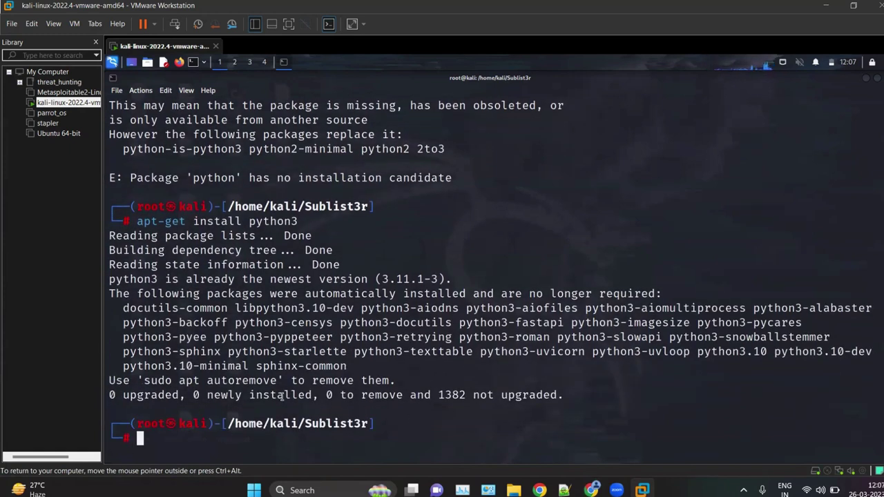
Step: Clear the screen, list files, and run 'python sublist3r.py' with no arguments
{"action": "type", "text": "clear"}
{"action": "key", "text": "Return"}
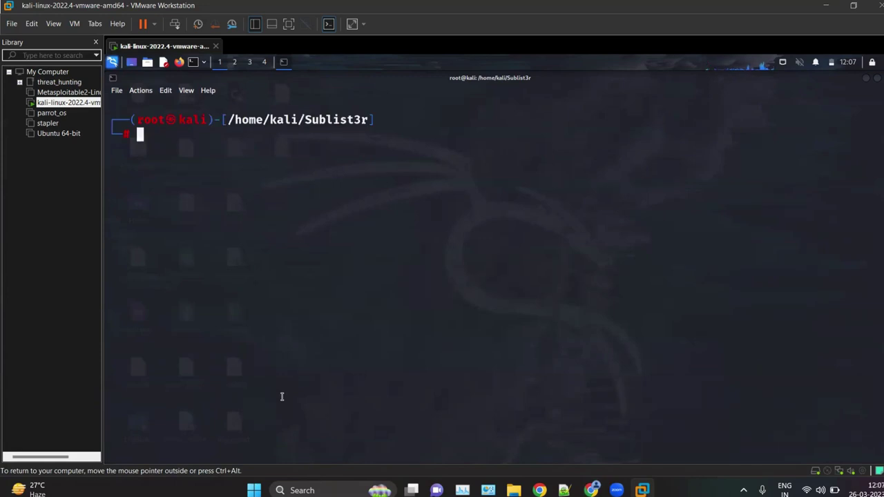
{"action": "type", "text": "ls"}
{"action": "key", "text": "Return"}
{"action": "type", "text": "python"}
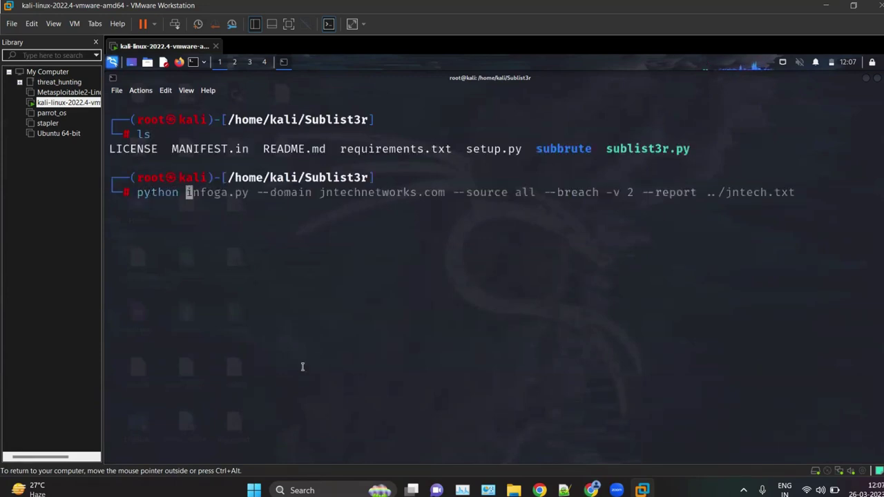
{"action": "type", "text": " sub"}
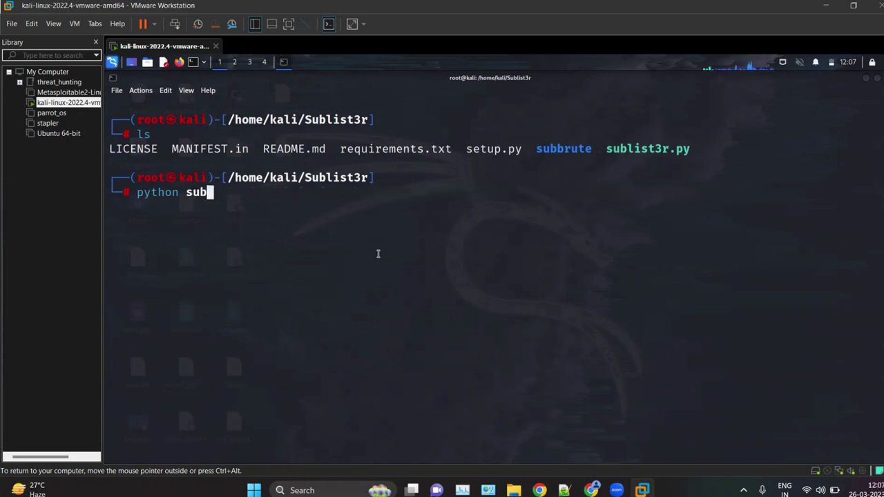
{"action": "key", "text": "Tab"}
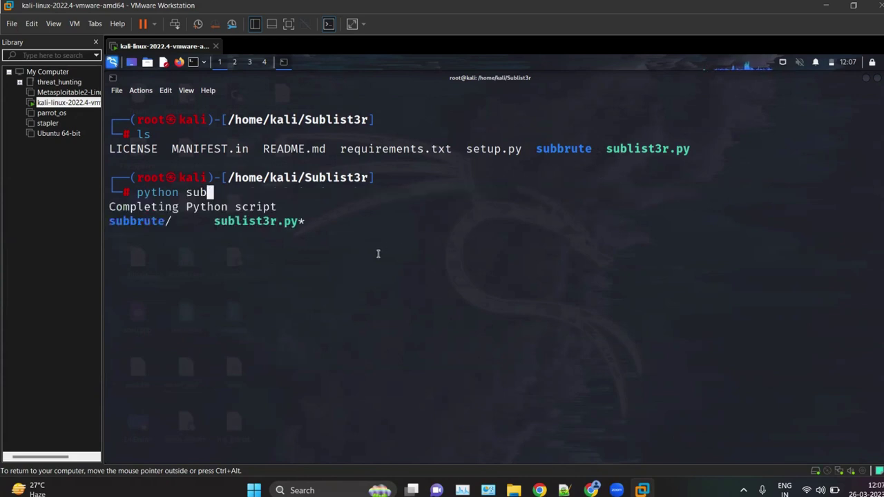
{"action": "key", "text": "Tab"}
{"action": "key", "text": "Tab"}
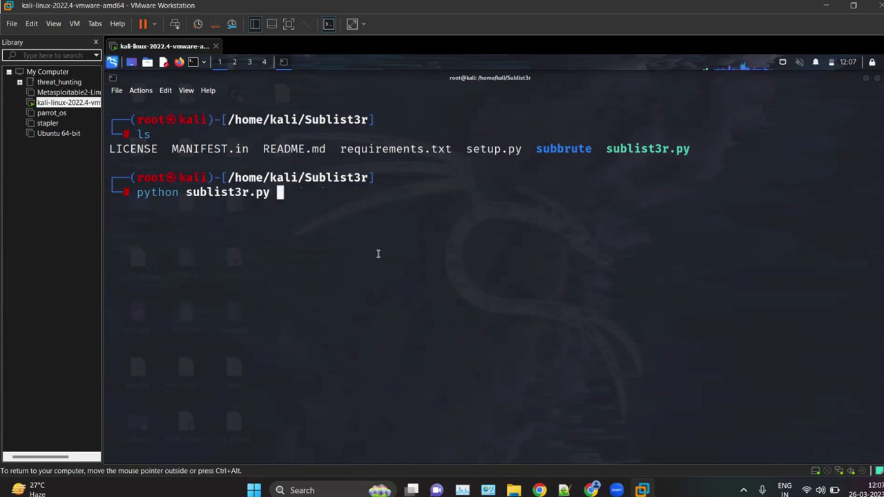
{"action": "key", "text": "Return"}
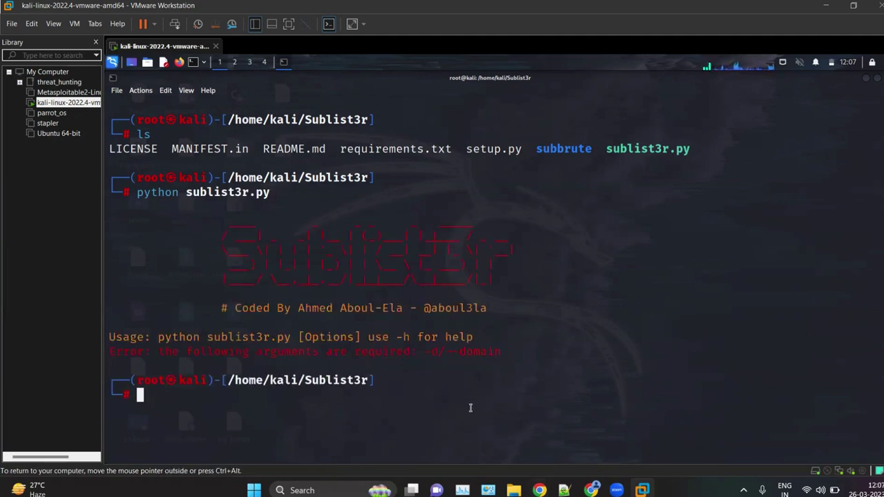
Step: Return to GitHub and scroll the README to the Usage table listing -d, -b, -p, -v, -t, -e, -o, -h
{"action": "left_click", "coordinate": [592, 491]}
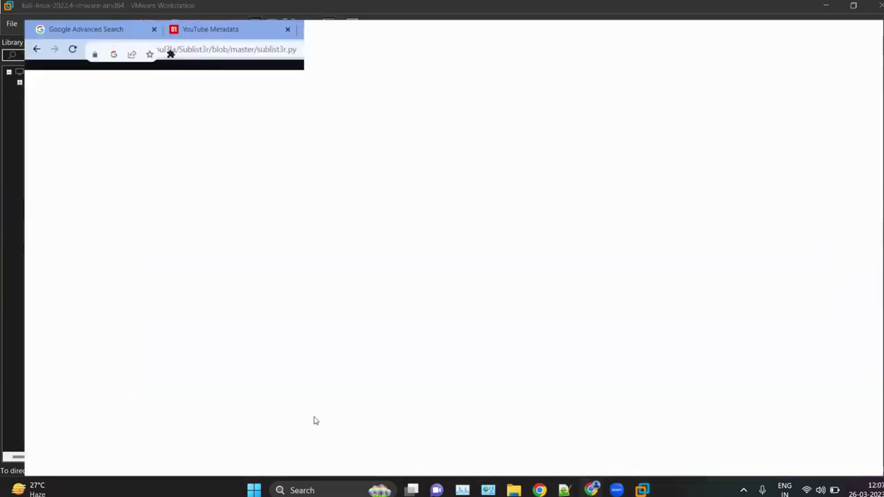
{"action": "scroll", "coordinate": [293, 405], "scroll_direction": "down", "scroll_amount": 2}
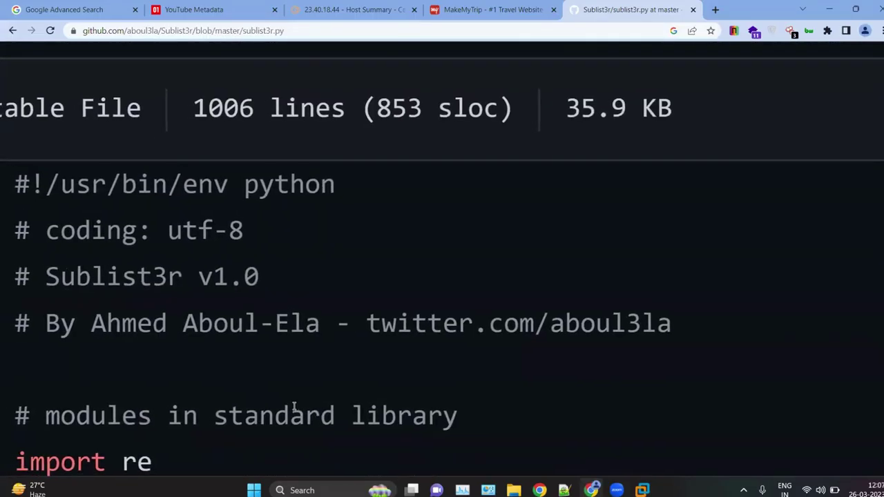
{"action": "scroll", "coordinate": [293, 408], "scroll_direction": "left", "scroll_amount": 6}
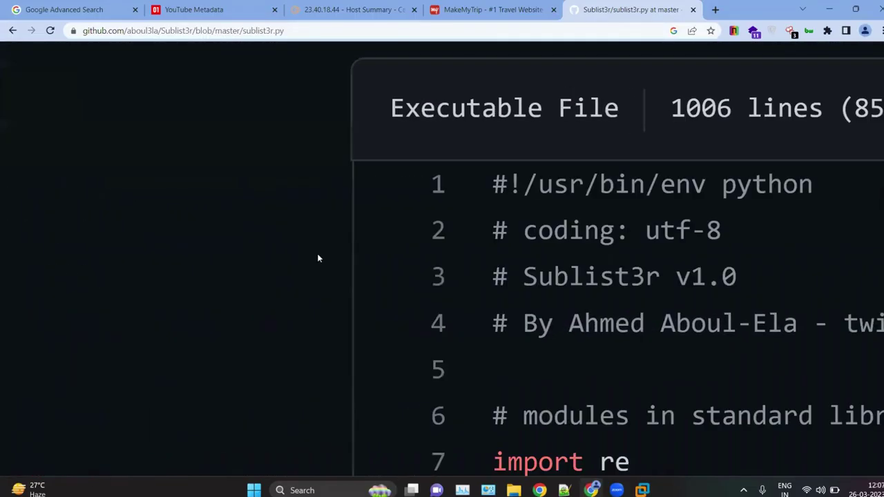
{"action": "scroll", "coordinate": [318, 258], "scroll_direction": "left", "scroll_amount": 5}
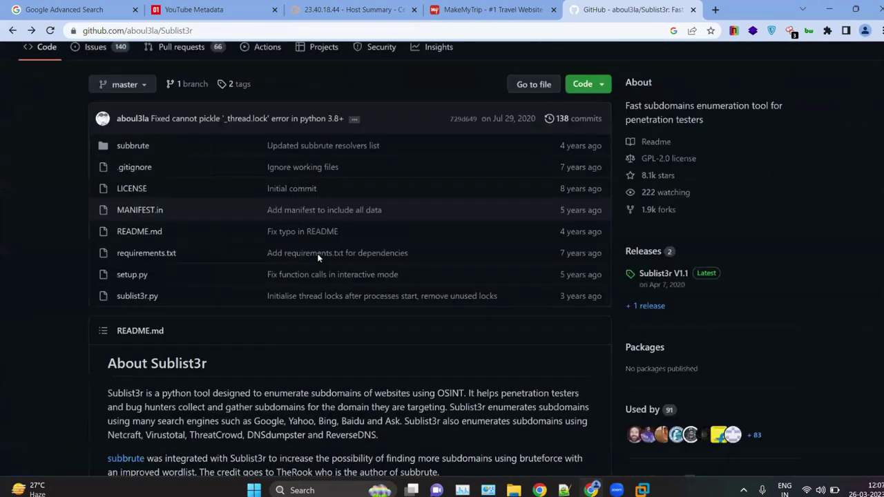
{"action": "scroll", "coordinate": [317, 253], "scroll_direction": "down", "scroll_amount": 10}
{"action": "scroll", "coordinate": [167, 266], "scroll_direction": "down", "scroll_amount": 2}
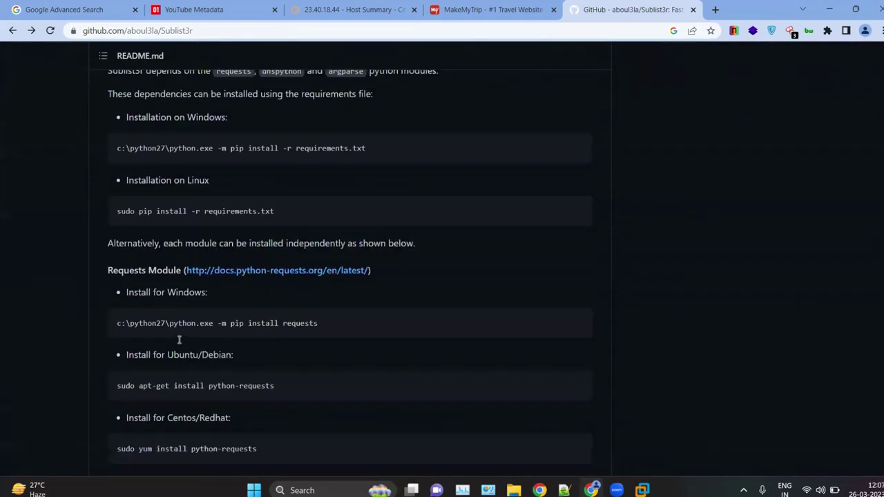
{"action": "scroll", "coordinate": [179, 339], "scroll_direction": "down", "scroll_amount": 5}
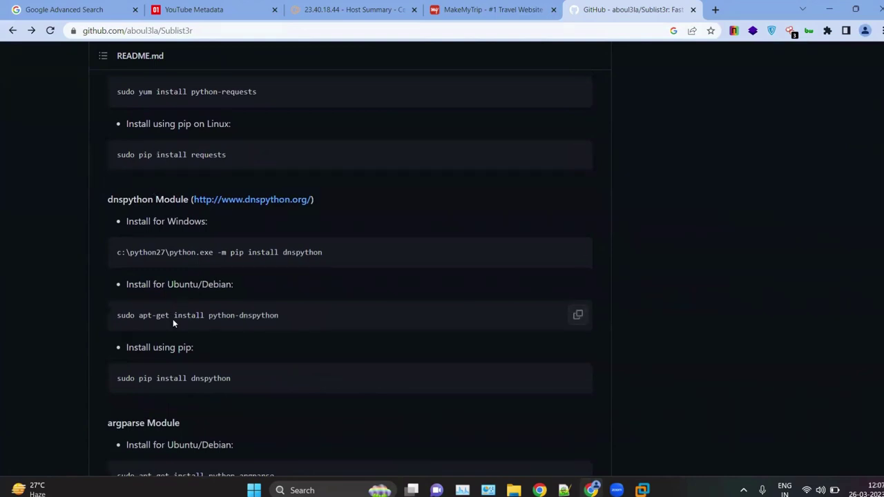
{"action": "scroll", "coordinate": [172, 322], "scroll_direction": "down", "scroll_amount": 4}
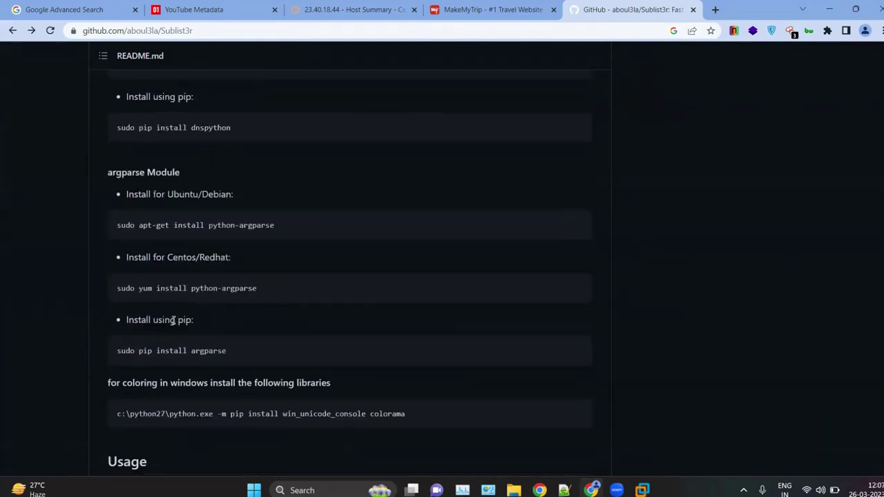
{"action": "scroll", "coordinate": [173, 320], "scroll_direction": "down", "scroll_amount": 6}
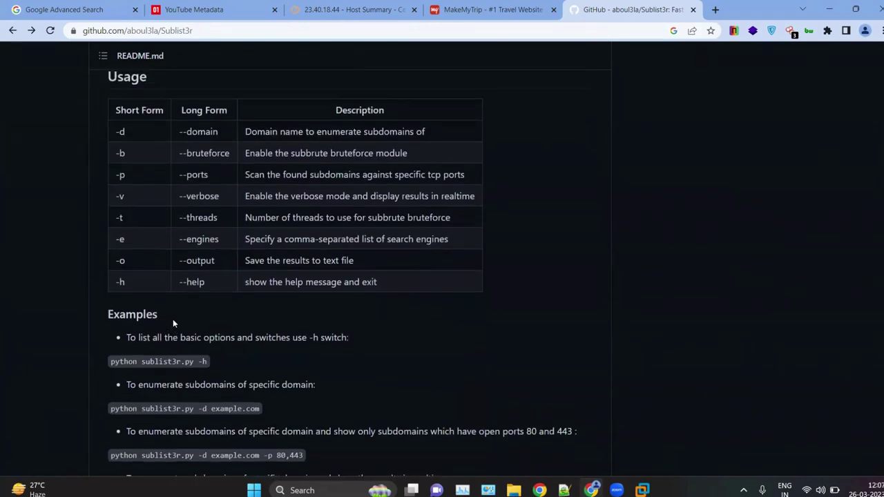
{"action": "scroll", "coordinate": [173, 323], "scroll_direction": "up", "scroll_amount": 2}
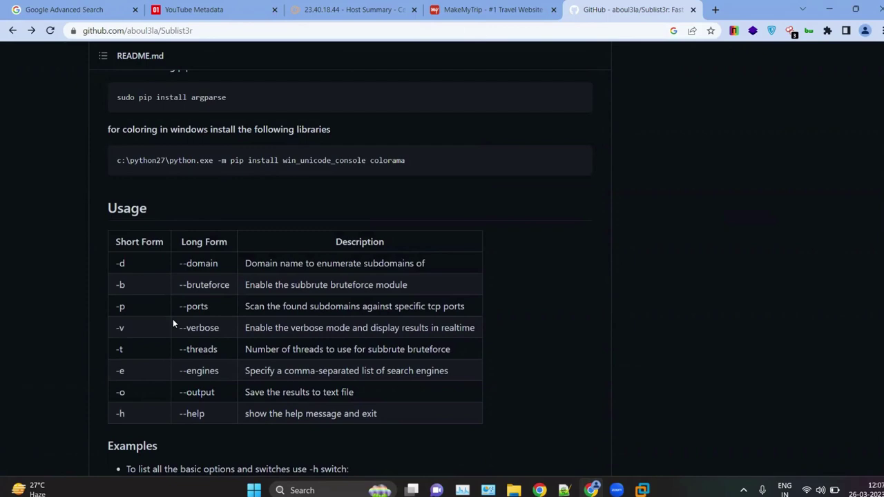
{"action": "scroll", "coordinate": [170, 319], "scroll_direction": "up", "scroll_amount": 5}
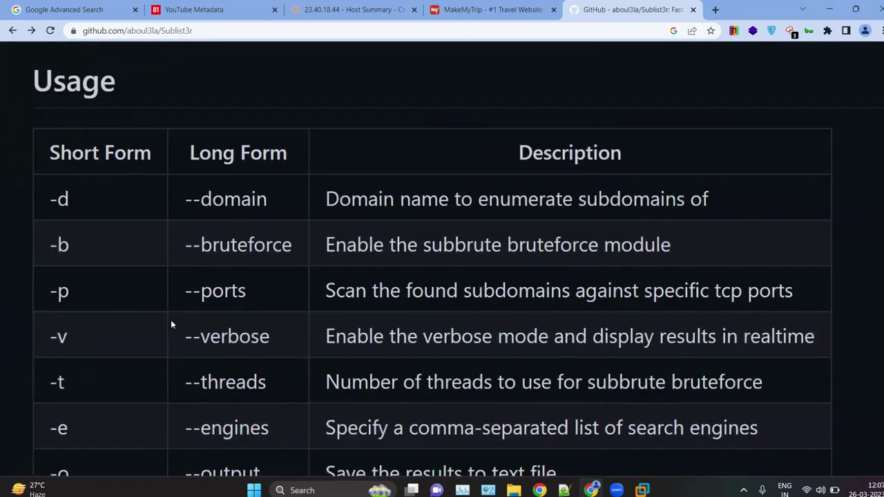
{"action": "scroll", "coordinate": [170, 320], "scroll_direction": "down", "scroll_amount": 4}
{"action": "scroll", "coordinate": [170, 320], "scroll_direction": "up", "scroll_amount": 4}
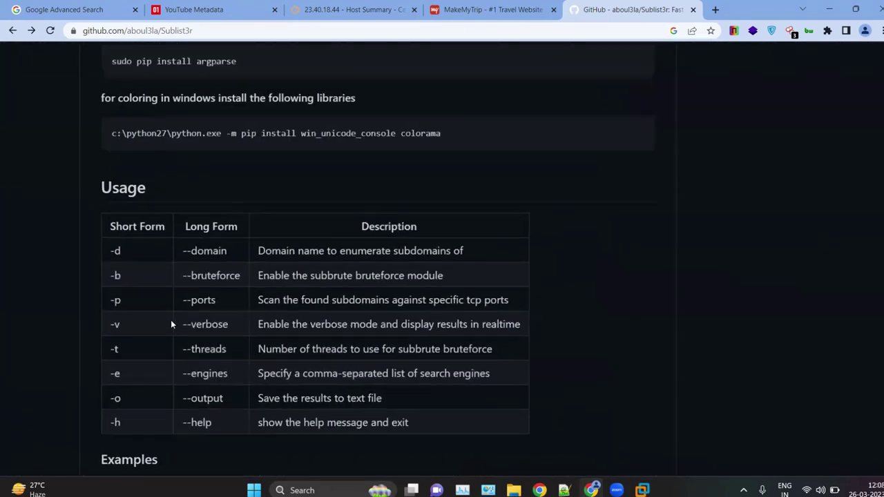
Step: Highlight the Usage options -d, -v/--verbose, -t, --engines, -o and -h one by one
{"action": "left_click_drag", "start_coordinate": [96, 218], "coordinate": [74, 220]}
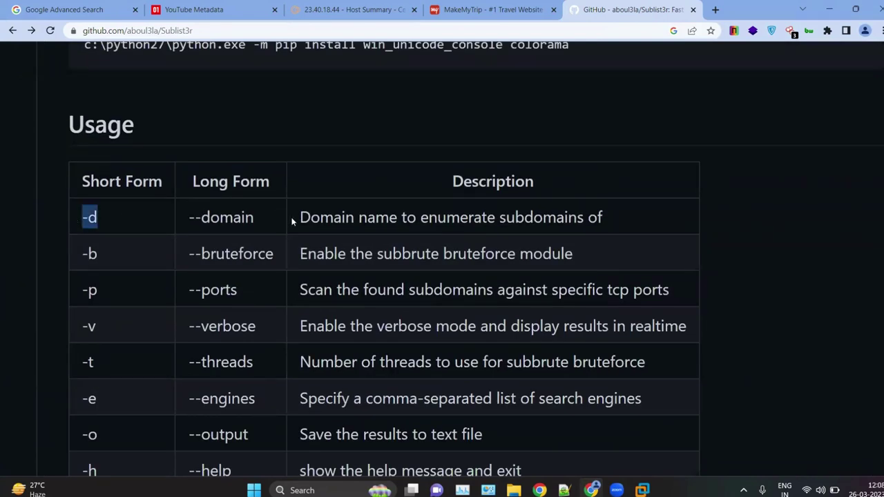
{"action": "left_click", "coordinate": [107, 252]}
{"action": "scroll", "coordinate": [332, 303], "scroll_direction": "down", "scroll_amount": 3}
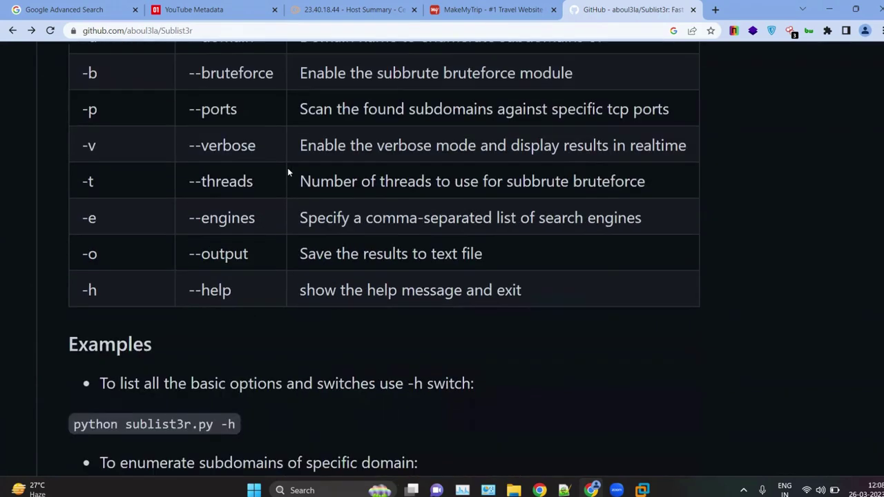
{"action": "scroll", "coordinate": [109, 145], "scroll_direction": "up", "scroll_amount": 2, "text": "ctrl"}
{"action": "left_click_drag", "start_coordinate": [67, 145], "coordinate": [44, 143]}
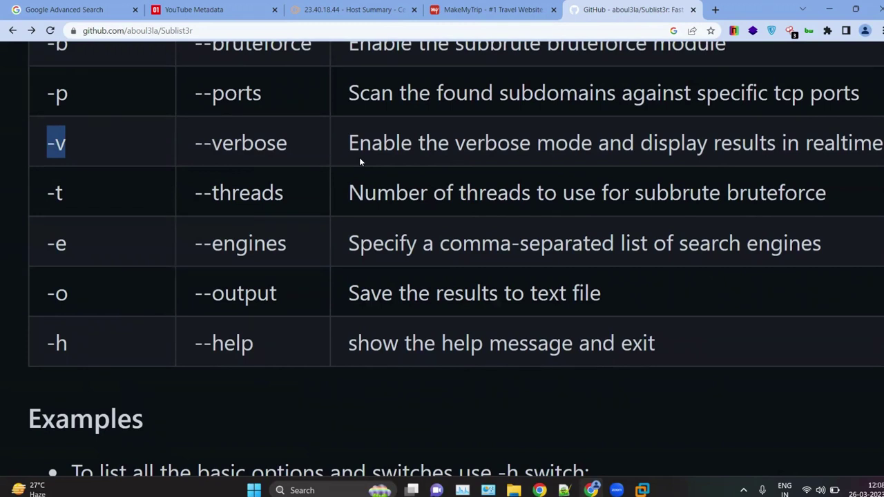
{"action": "left_click_drag", "start_coordinate": [306, 149], "coordinate": [285, 151]}
{"action": "left_click", "coordinate": [189, 156]}
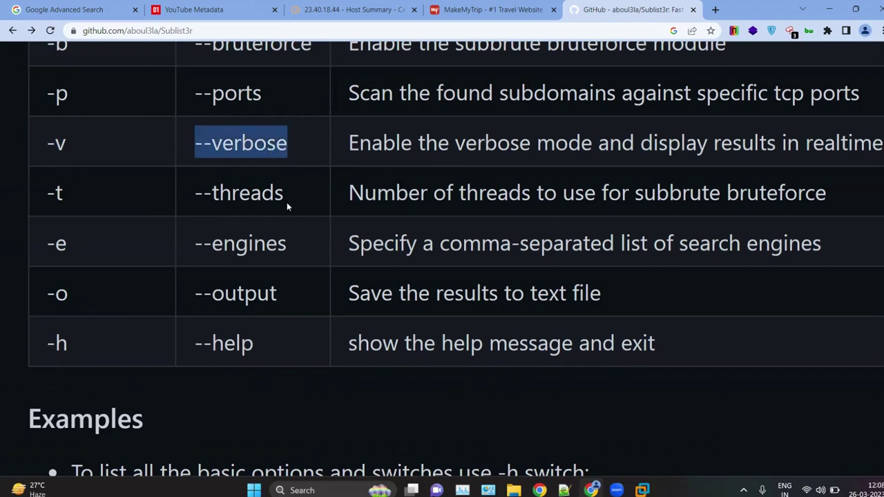
{"action": "left_click_drag", "start_coordinate": [72, 186], "coordinate": [49, 188]}
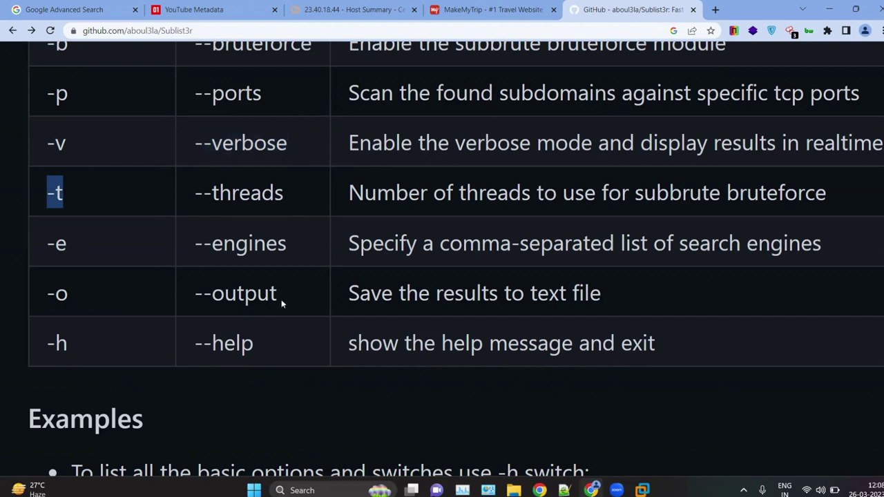
{"action": "left_click_drag", "start_coordinate": [297, 256], "coordinate": [192, 245]}
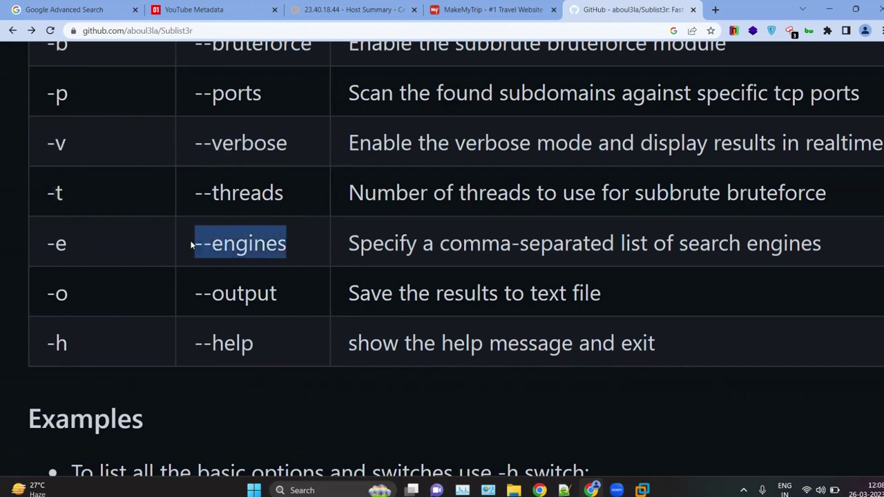
{"action": "left_click", "coordinate": [88, 254]}
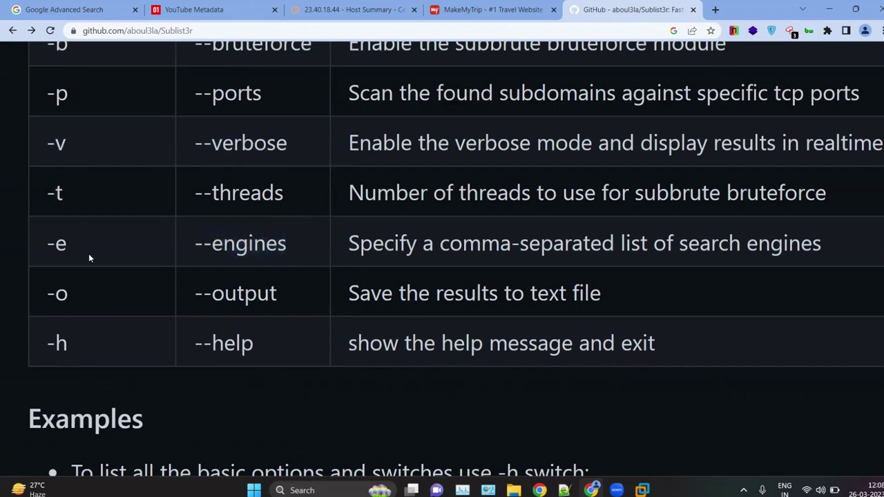
{"action": "left_click_drag", "start_coordinate": [88, 297], "coordinate": [39, 288]}
{"action": "left_click_drag", "start_coordinate": [85, 343], "coordinate": [24, 336]}
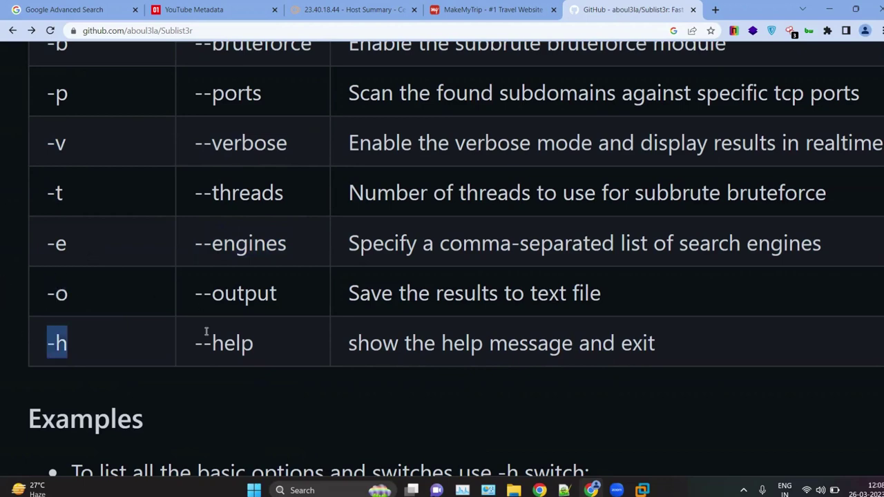
Step: Highlight parts of the example command 'python sublist3r.py -d example.com', then minimize Chrome
{"action": "scroll", "coordinate": [203, 335], "scroll_direction": "down", "scroll_amount": 5, "text": "ctrl"}
{"action": "scroll", "coordinate": [204, 325], "scroll_direction": "down", "scroll_amount": 1}
{"action": "scroll", "coordinate": [211, 324], "scroll_direction": "down", "scroll_amount": 3}
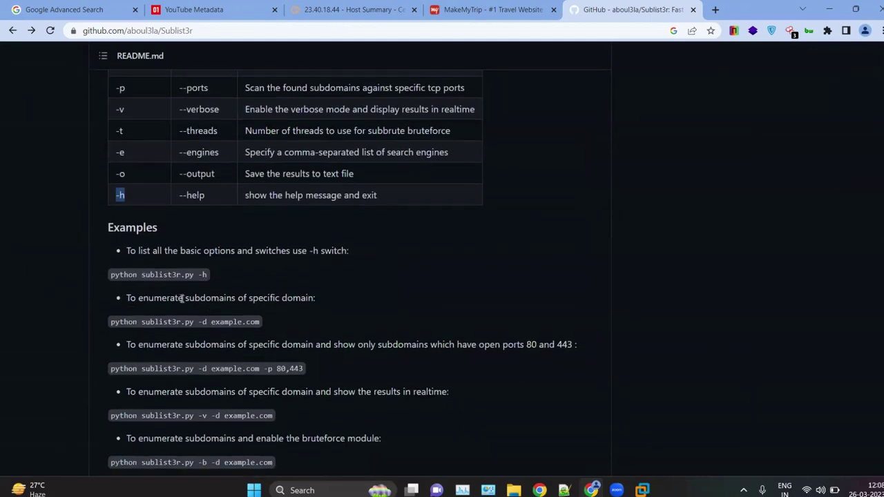
{"action": "scroll", "coordinate": [143, 297], "scroll_direction": "up", "scroll_amount": 6, "text": "ctrl"}
{"action": "scroll", "coordinate": [143, 388], "scroll_direction": "up", "scroll_amount": 3, "text": "ctrl"}
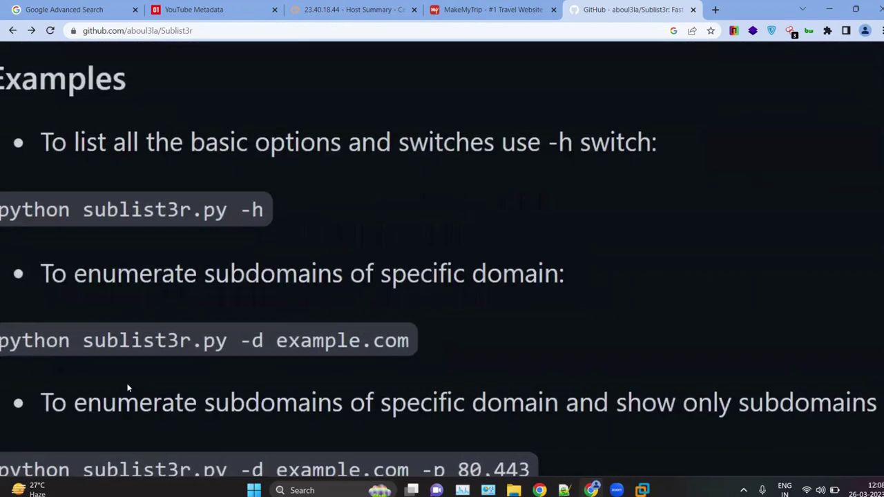
{"action": "left_click_drag", "start_coordinate": [33, 334], "coordinate": [76, 338]}
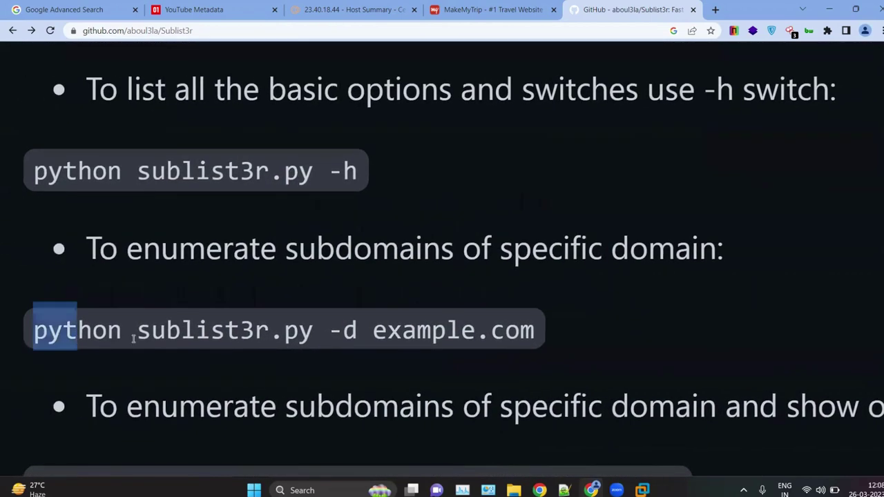
{"action": "left_click_drag", "start_coordinate": [184, 337], "coordinate": [300, 337]}
{"action": "left_click", "coordinate": [336, 338]}
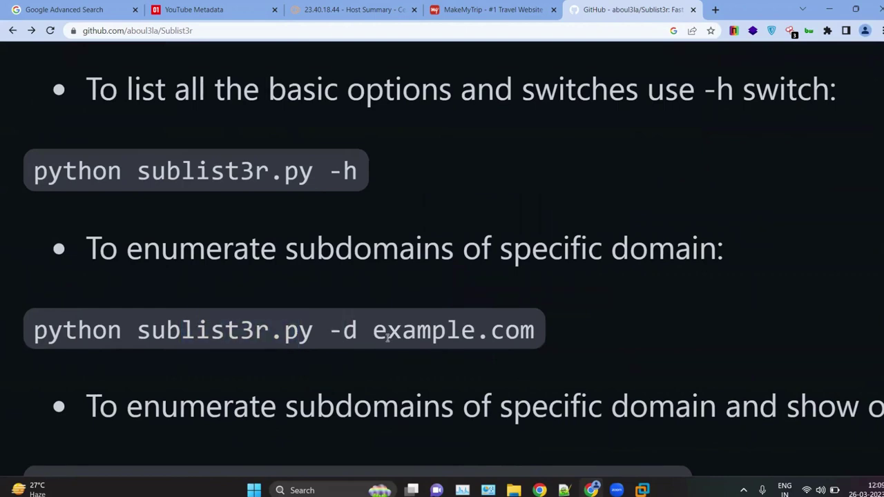
{"action": "left_click_drag", "start_coordinate": [386, 338], "coordinate": [463, 339]}
{"action": "scroll", "coordinate": [286, 412], "scroll_direction": "right", "scroll_amount": 1}
{"action": "scroll", "coordinate": [422, 372], "scroll_direction": "left", "scroll_amount": 1}
{"action": "scroll", "coordinate": [422, 372], "scroll_direction": "down", "scroll_amount": 3, "text": "ctrl"}
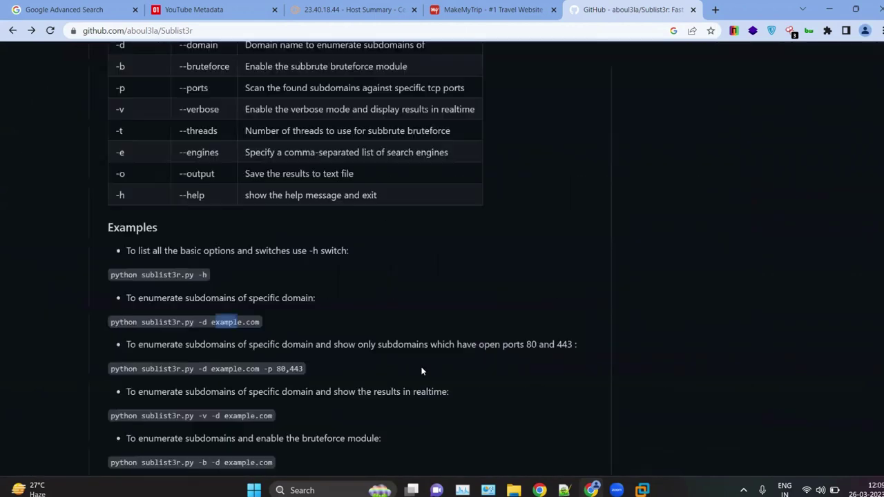
{"action": "scroll", "coordinate": [420, 369], "scroll_direction": "down", "scroll_amount": 5}
{"action": "scroll", "coordinate": [321, 237], "scroll_direction": "up", "scroll_amount": 3}
{"action": "scroll", "coordinate": [321, 238], "scroll_direction": "up", "scroll_amount": 1}
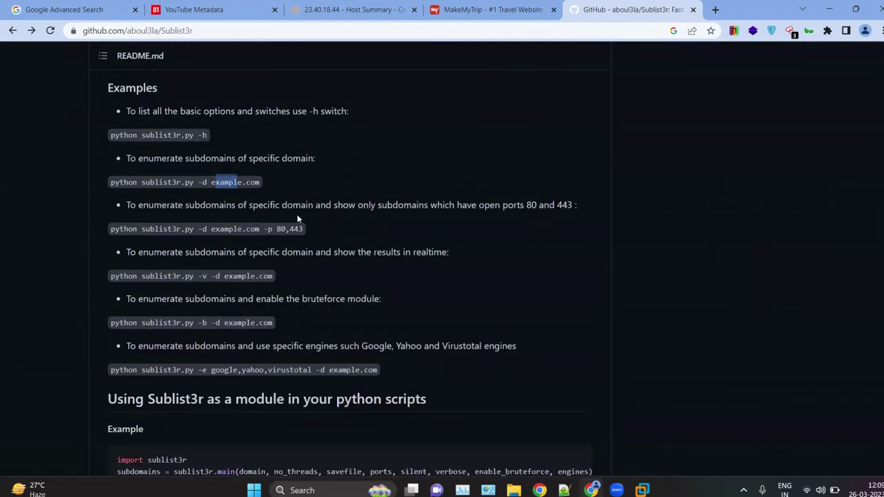
{"action": "left_click", "coordinate": [829, 5]}
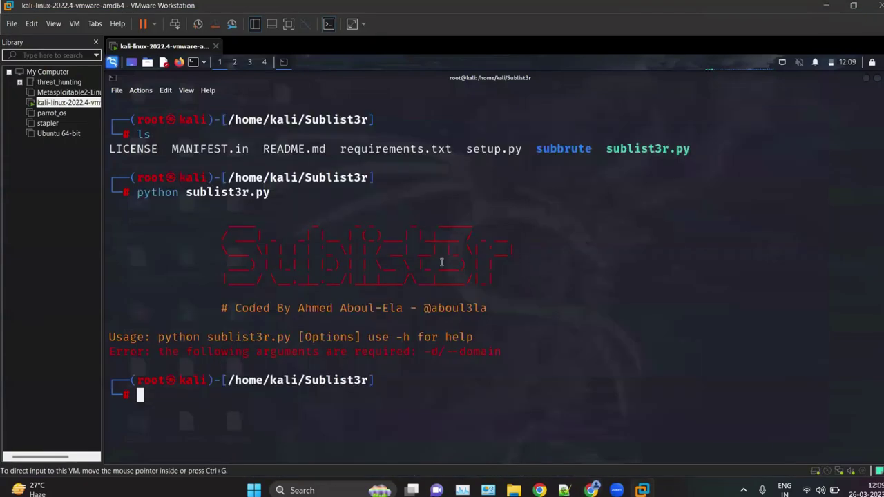
Step: Run 'python sublist3r.py -h' and highlight the options list it prints
{"action": "key", "text": "Up"}
{"action": "type", "text": "-h"}
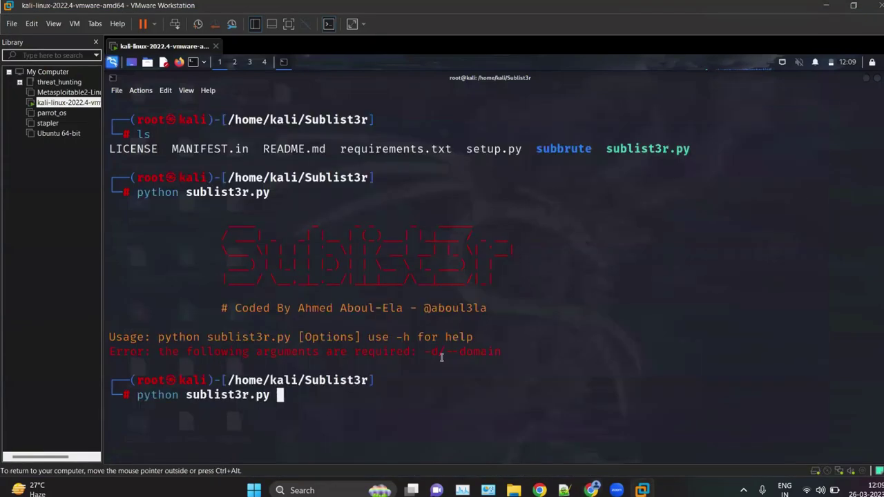
{"action": "key", "text": "Return"}
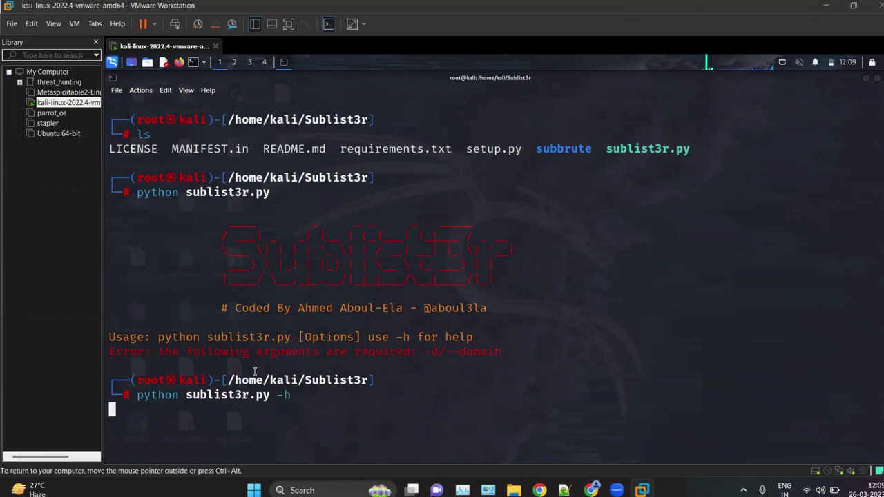
{"action": "left_click_drag", "start_coordinate": [132, 140], "coordinate": [436, 381]}
{"action": "left_click", "coordinate": [437, 409]}
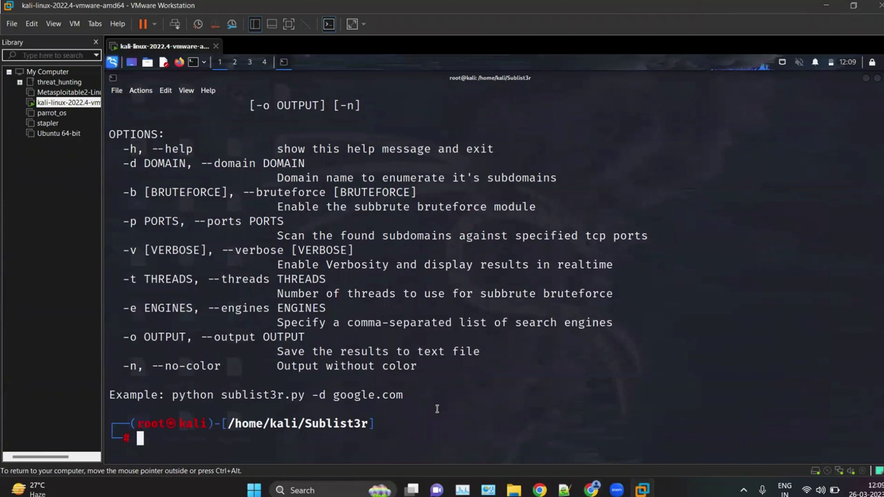
Step: Type the command 'python sublist3r.py -d jntechnetworks.com' at the prompt
{"action": "type", "text": "python s"}
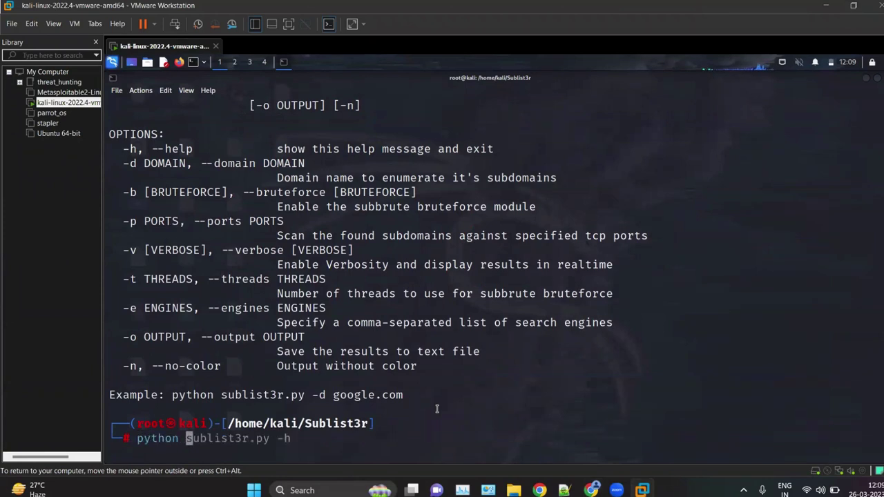
{"action": "key", "text": "Right"}
{"action": "key", "text": "BackSpace"}
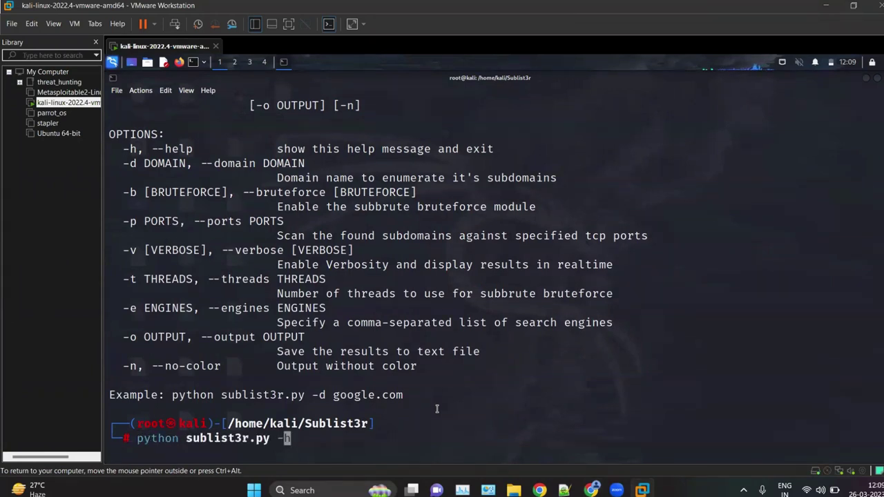
{"action": "type", "text": "d"}
{"action": "type", "text": "jnt"}
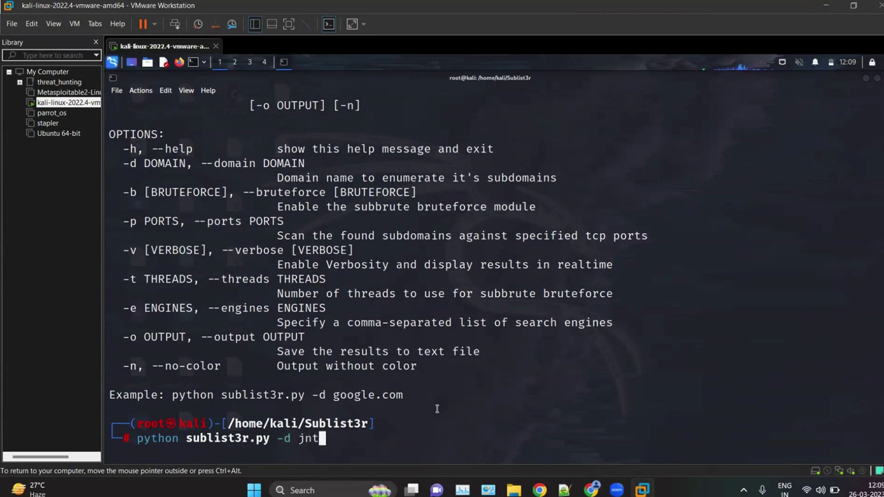
{"action": "type", "text": "echnetw"}
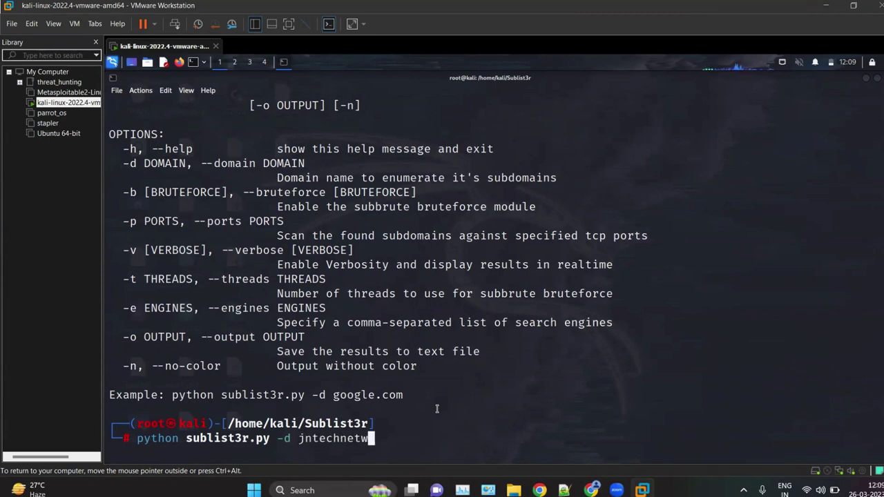
{"action": "type", "text": "orks."}
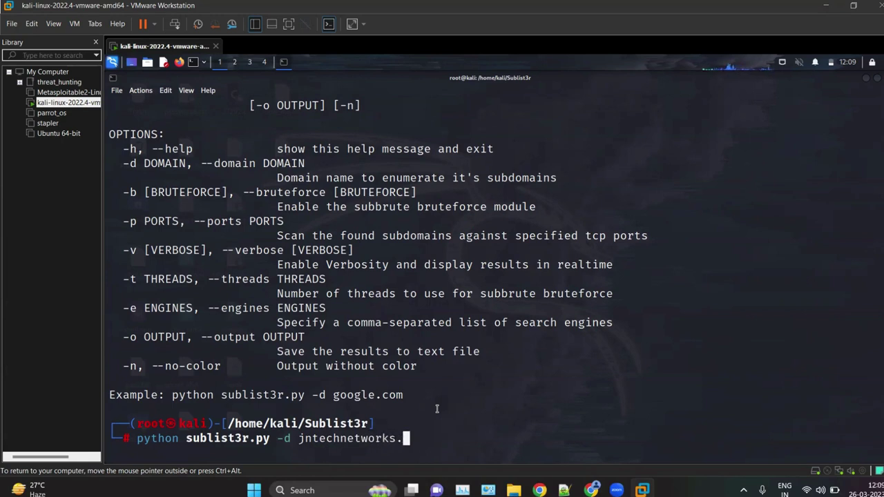
{"action": "type", "text": "com"}
Step: Run Sublist3r against jntechnetworks.com and highlight the search-engine lines in its output
{"action": "key", "text": "Return"}
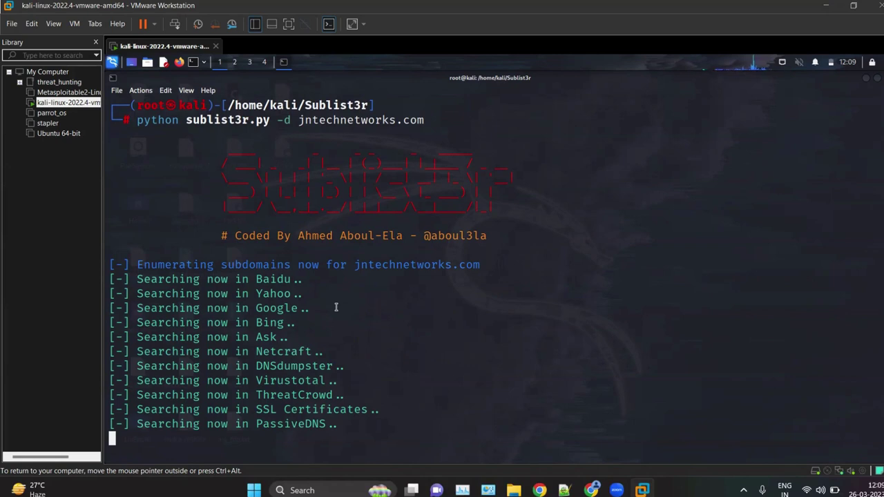
{"action": "left_click_drag", "start_coordinate": [270, 360], "coordinate": [388, 391]}
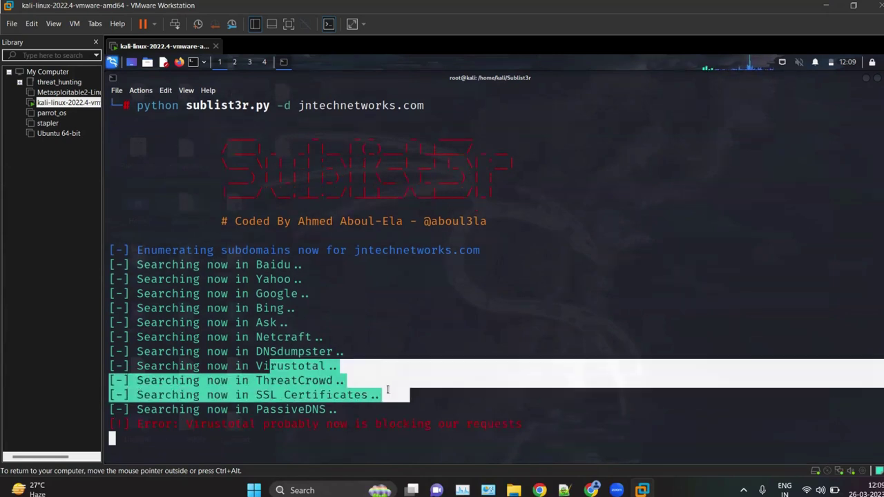
{"action": "left_click", "coordinate": [382, 390]}
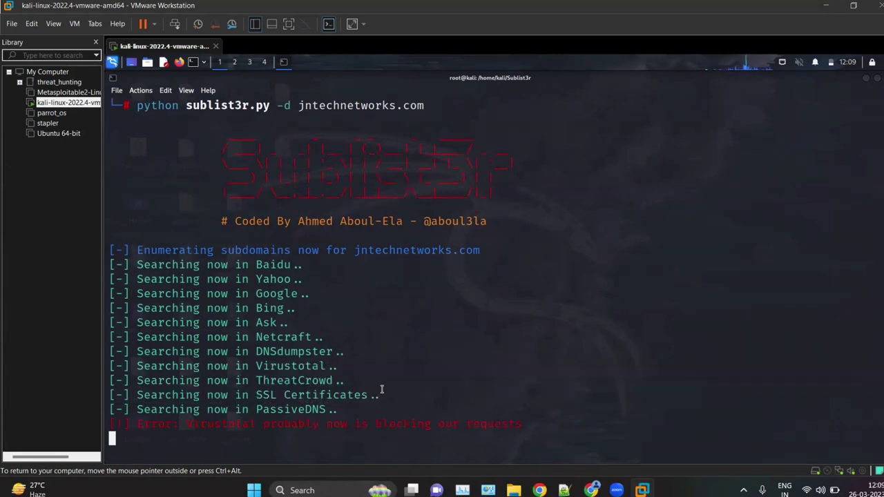
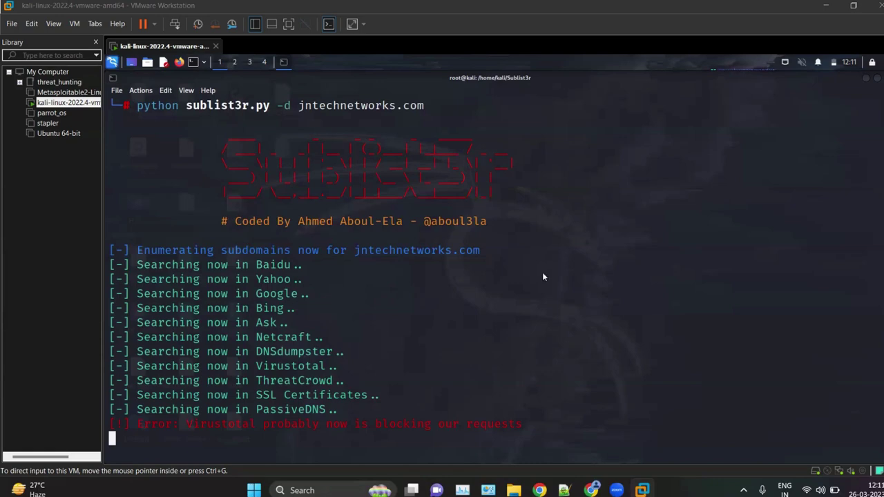
Step: Switch from the Kali terminal to the Sublist3r GitHub README and scroll to its options table
{"action": "key", "text": "alt+Tab"}
{"action": "scroll", "coordinate": [425, 205], "scroll_direction": "up", "scroll_amount": 3}
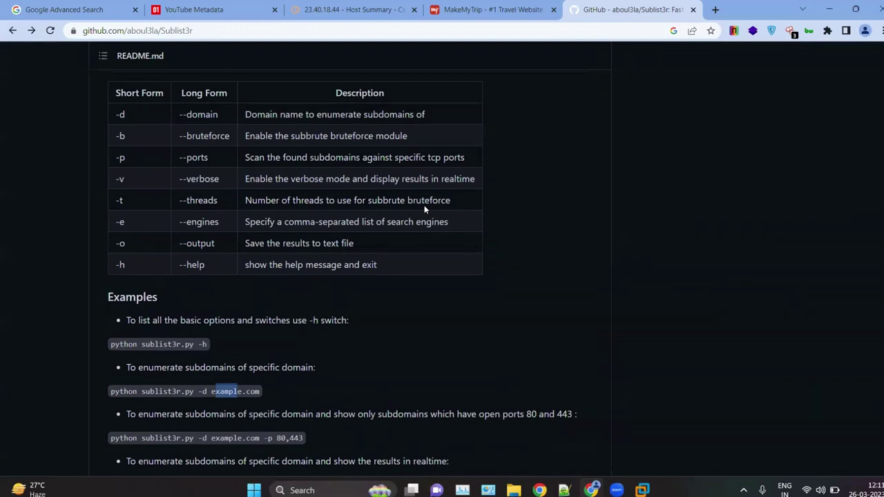
Step: Scroll up to the Requests and dnspython install notes, then minimize Chrome to reveal the Kali terminal
{"action": "scroll", "coordinate": [424, 207], "scroll_direction": "up", "scroll_amount": 10}
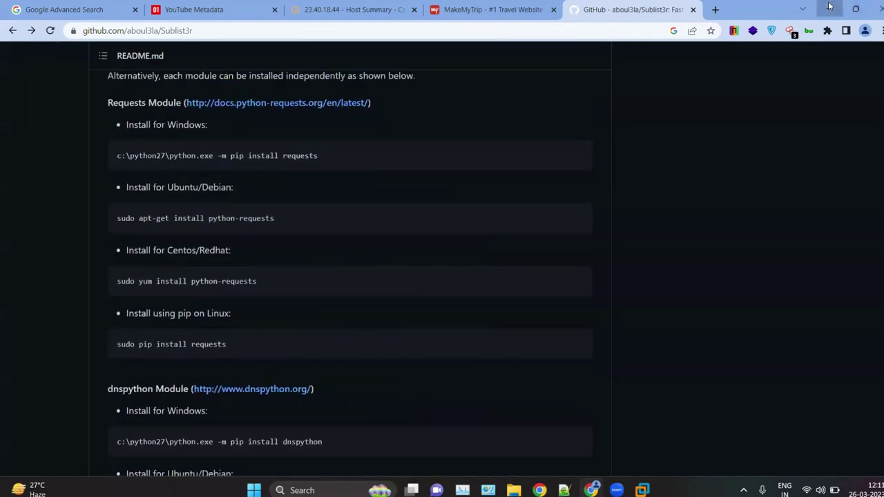
{"action": "left_click", "coordinate": [829, 6]}
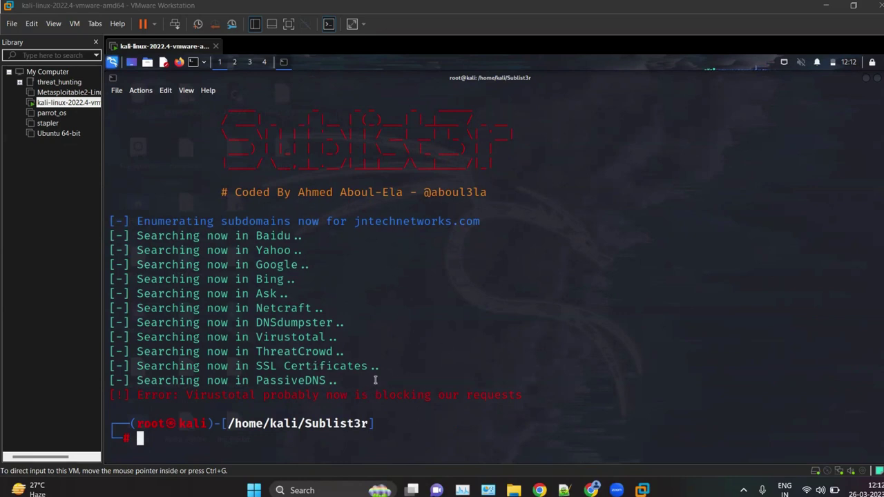
Step: Release the Kali VM with Ctrl+Alt and bring up Notepad++'s 'new 3' google.com subdomain notes
{"action": "scroll", "coordinate": [375, 380], "scroll_direction": "up", "scroll_amount": 9}
{"action": "scroll", "coordinate": [381, 357], "scroll_direction": "down", "scroll_amount": 8}
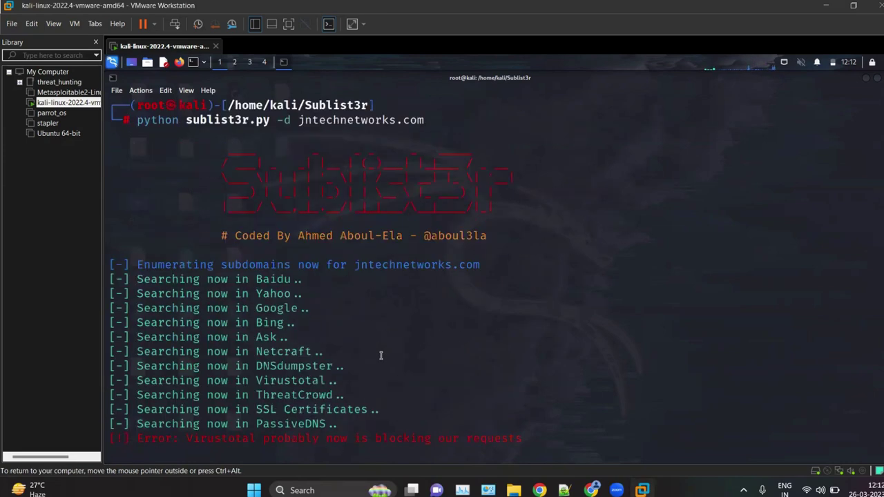
{"action": "scroll", "coordinate": [381, 355], "scroll_direction": "down", "scroll_amount": 1}
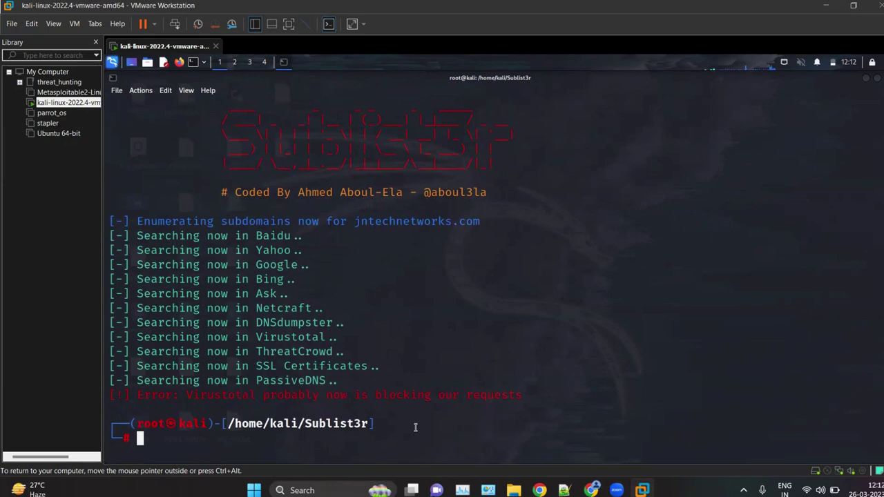
{"action": "key", "text": "ctrl+alt"}
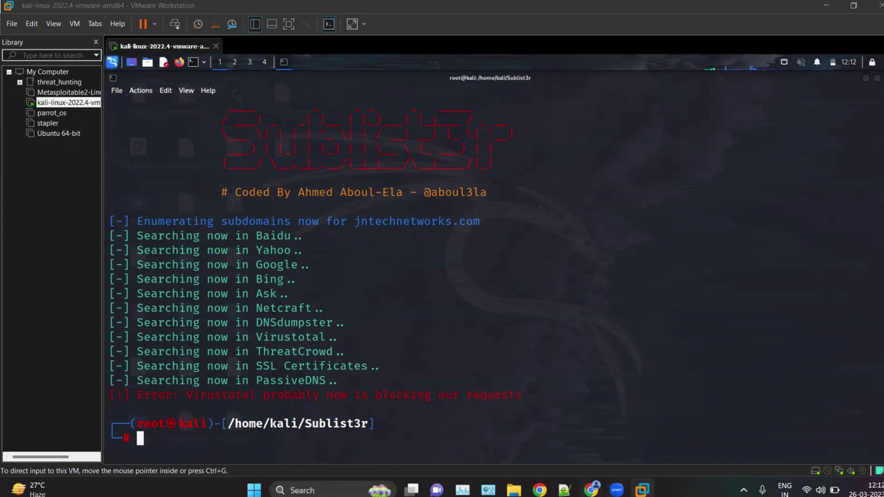
{"action": "left_click", "coordinate": [565, 490]}
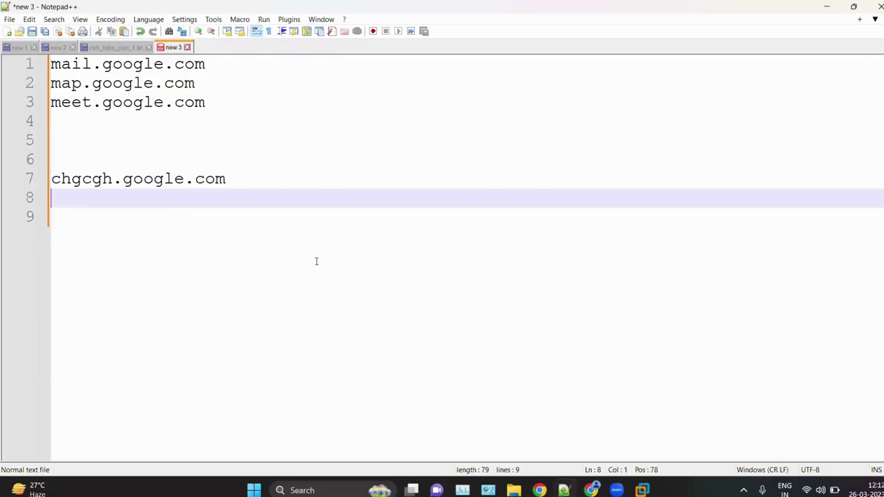
Step: Check ceh_labs_part_1.txt and new 2, highlight the crt.sh note on line 62, then return to Kali
{"action": "left_click", "coordinate": [99, 47]}
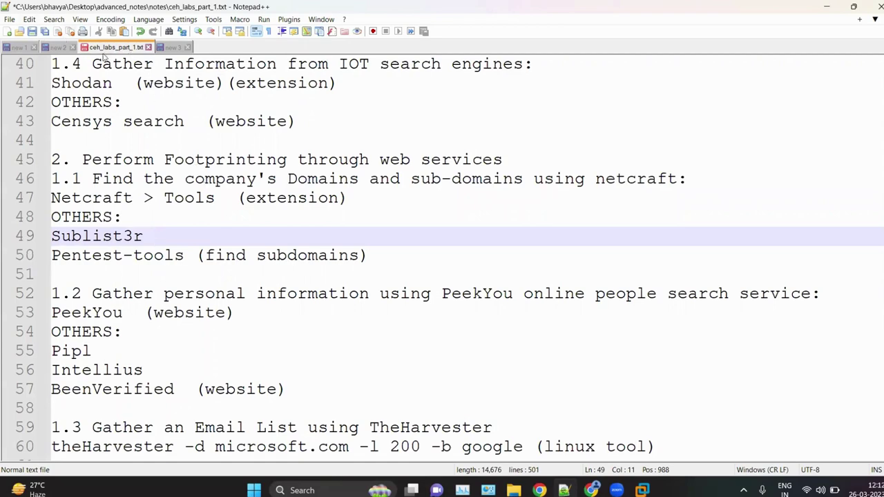
{"action": "left_click", "coordinate": [69, 48]}
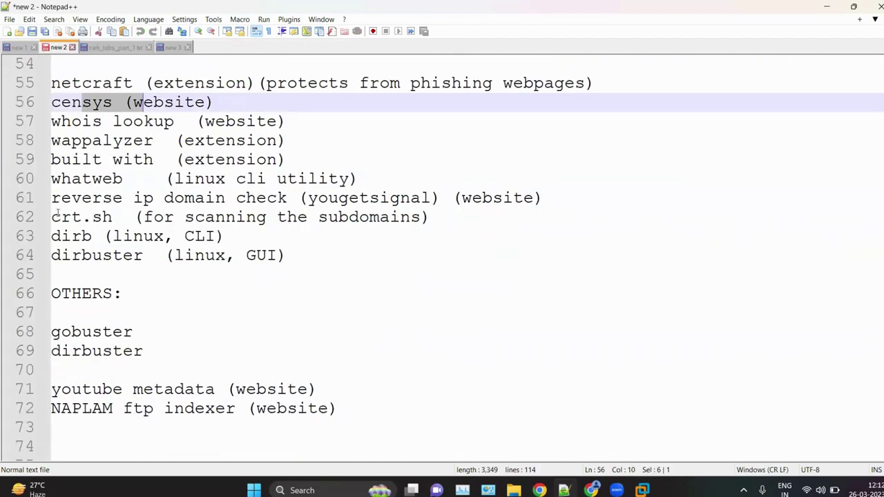
{"action": "left_click_drag", "start_coordinate": [58, 217], "coordinate": [444, 223]}
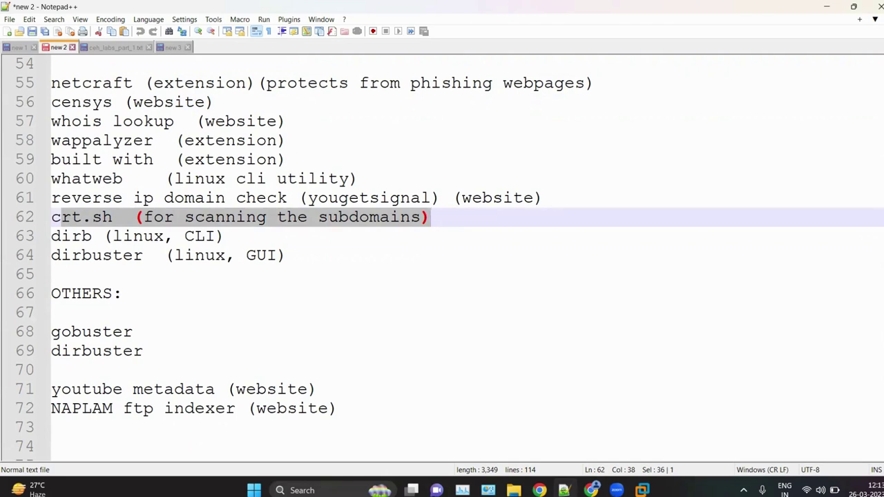
{"action": "left_click", "coordinate": [642, 490]}
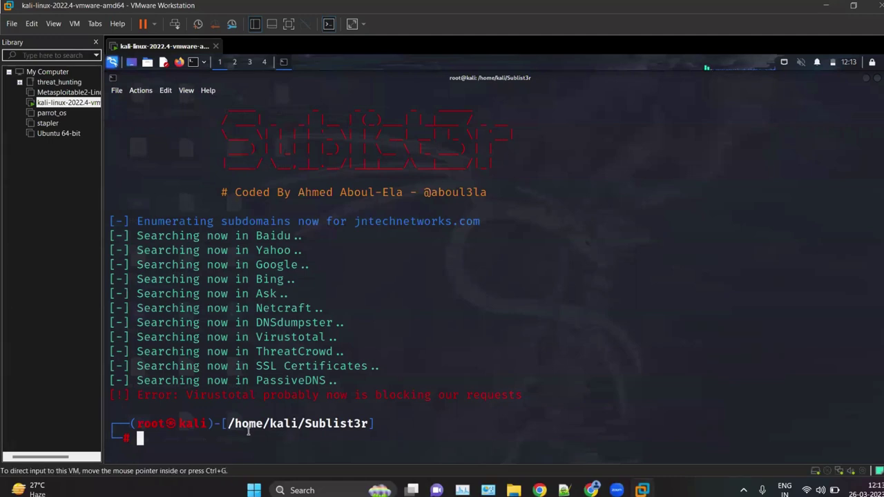
Step: Rerun the Sublist3r command against shopify.com, then return to the ceh_labs_part_1.txt notes
{"action": "left_click", "coordinate": [248, 429]}
{"action": "key", "text": "Up"}
{"action": "key", "text": "Left"}
{"action": "key", "text": "Left"}
{"action": "key", "text": "Left"}
{"action": "key", "text": "Left"}
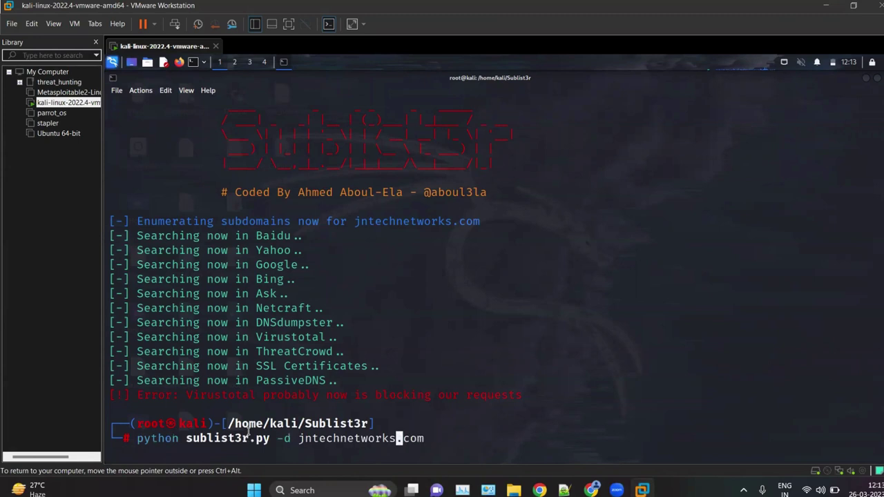
{"action": "key", "text": "BackSpace"}
{"action": "key", "text": "BackSpace"}
{"action": "key", "text": "BackSpace"}
{"action": "key", "text": "BackSpace"}
{"action": "key", "text": "BackSpace"}
{"action": "key", "text": "BackSpace"}
{"action": "key", "text": "BackSpace"}
{"action": "key", "text": "BackSpace"}
{"action": "key", "text": "BackSpace"}
{"action": "key", "text": "BackSpace"}
{"action": "key", "text": "BackSpace"}
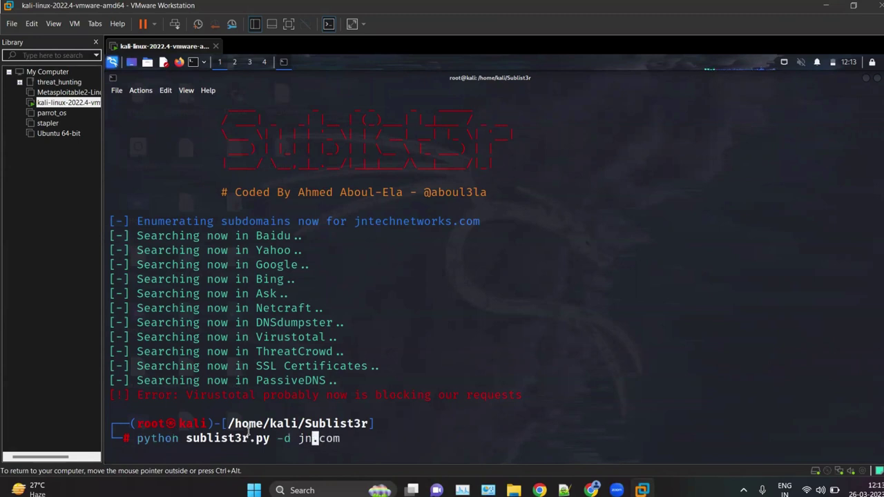
{"action": "type", "text": "shopify"}
{"action": "key", "text": "Return"}
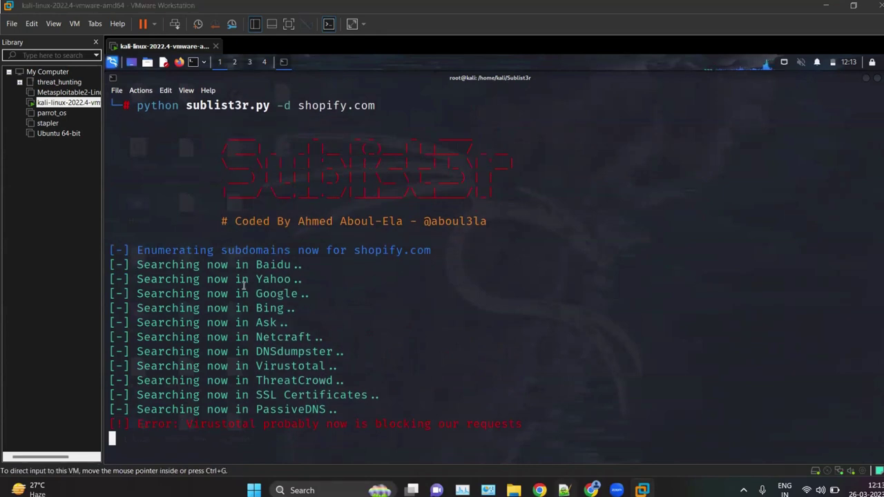
{"action": "key", "text": "alt+Tab"}
{"action": "left_click", "coordinate": [116, 47]}
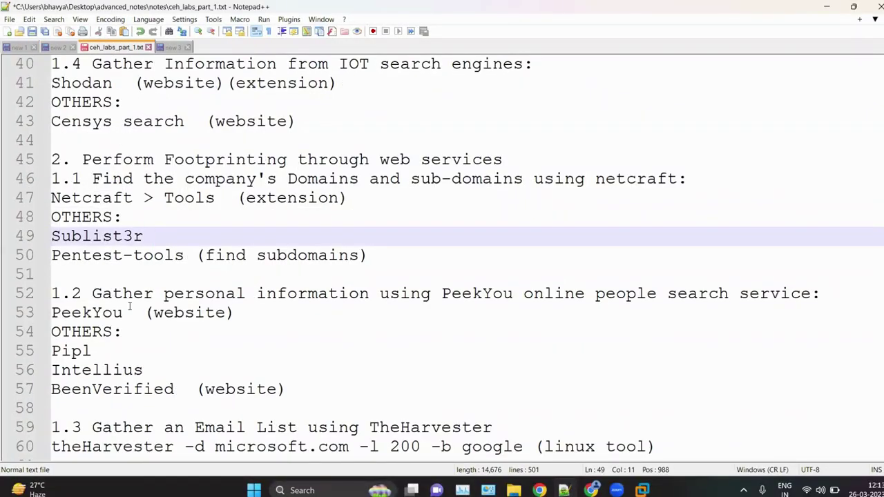
{"action": "scroll", "coordinate": [124, 283], "scroll_direction": "up", "scroll_amount": 2}
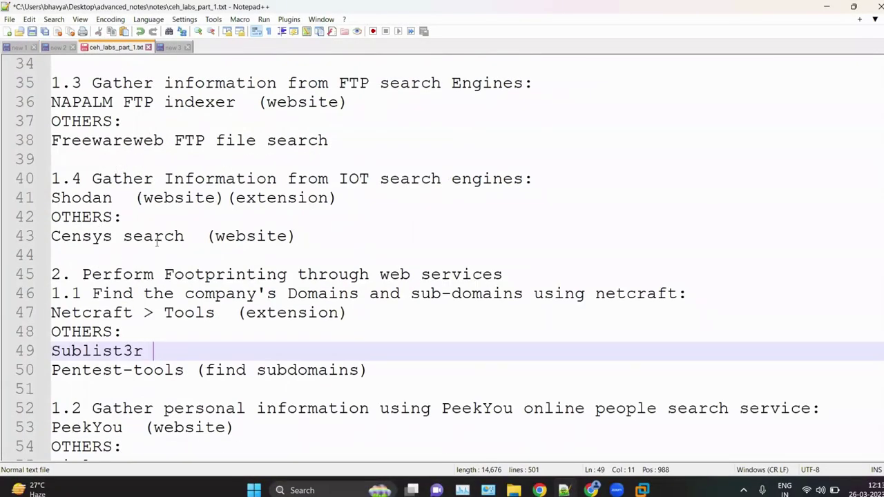
{"action": "scroll", "coordinate": [157, 241], "scroll_direction": "down", "scroll_amount": 1}
{"action": "scroll", "coordinate": [157, 241], "scroll_direction": "down", "scroll_amount": 2}
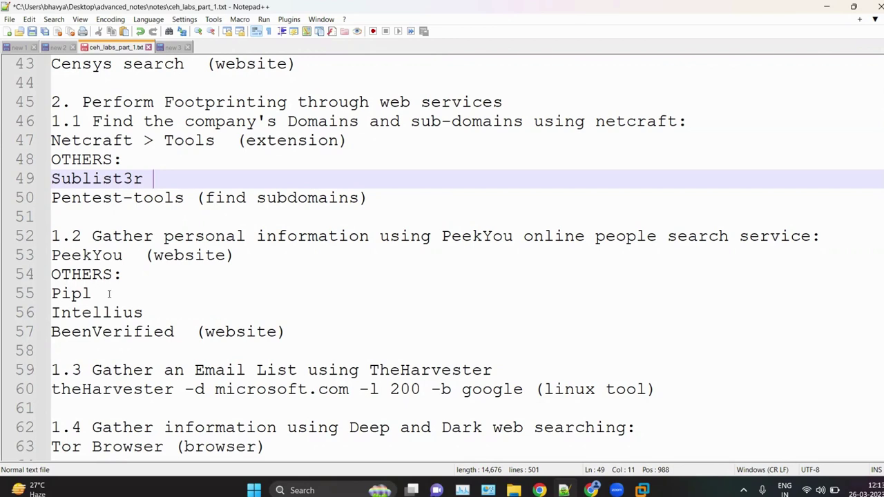
{"action": "left_click_drag", "start_coordinate": [91, 293], "coordinate": [82, 295]}
{"action": "left_click", "coordinate": [219, 332]}
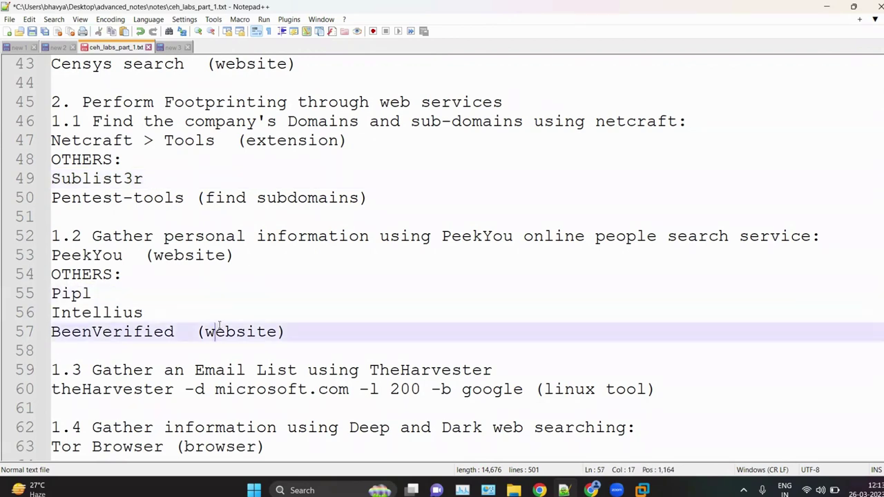
{"action": "left_click", "coordinate": [119, 256]}
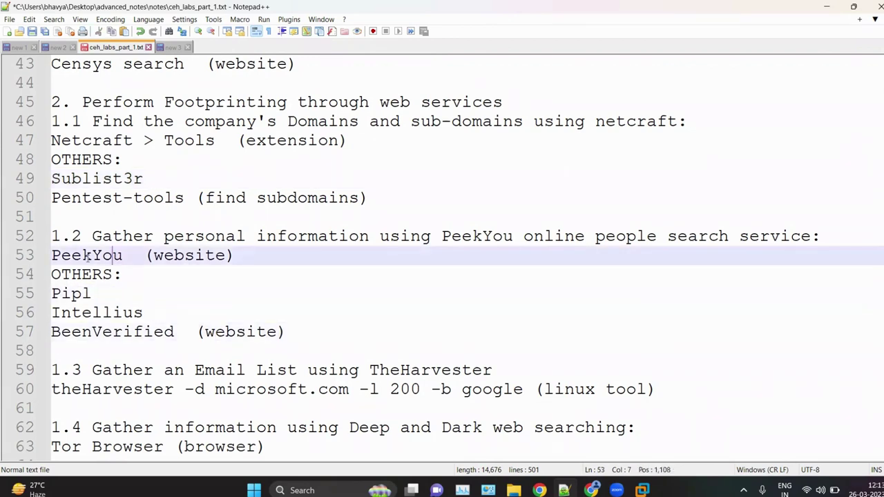
{"action": "left_click", "coordinate": [253, 283]}
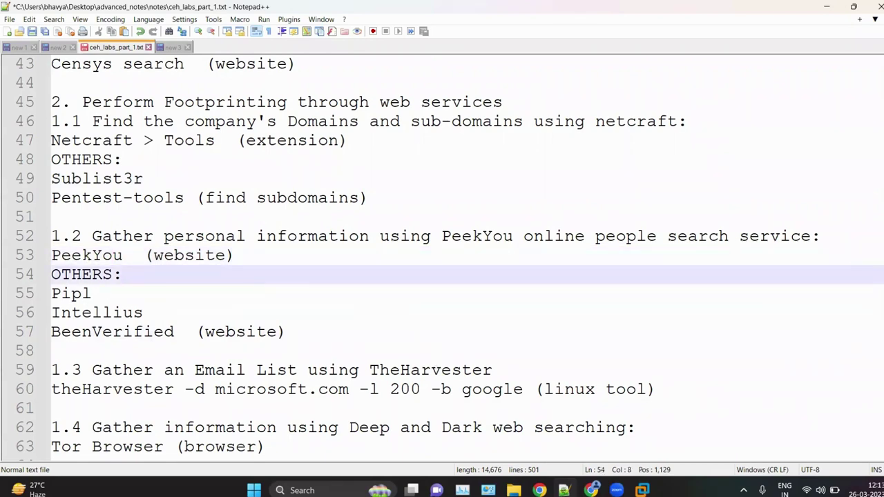
Step: Search the web for peekyou in a new browser tab
{"action": "key", "text": "alt+Tab"}
{"action": "type", "text": "pe"}
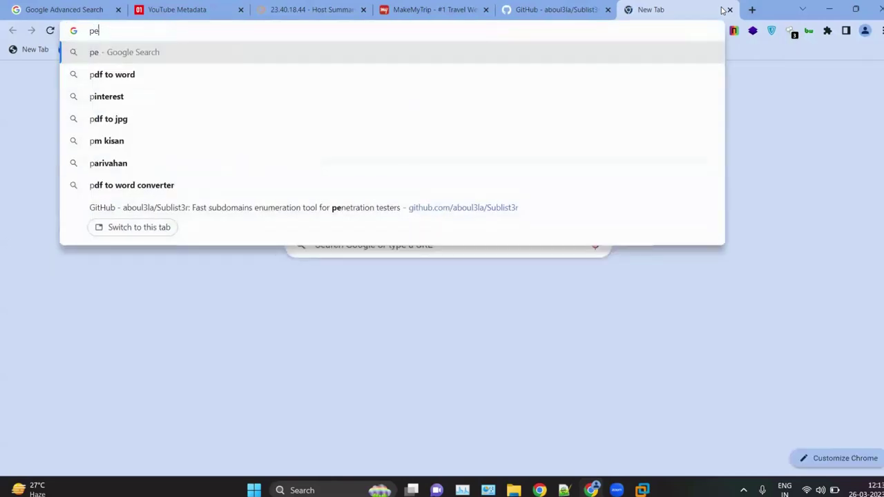
{"action": "type", "text": "ekyou"}
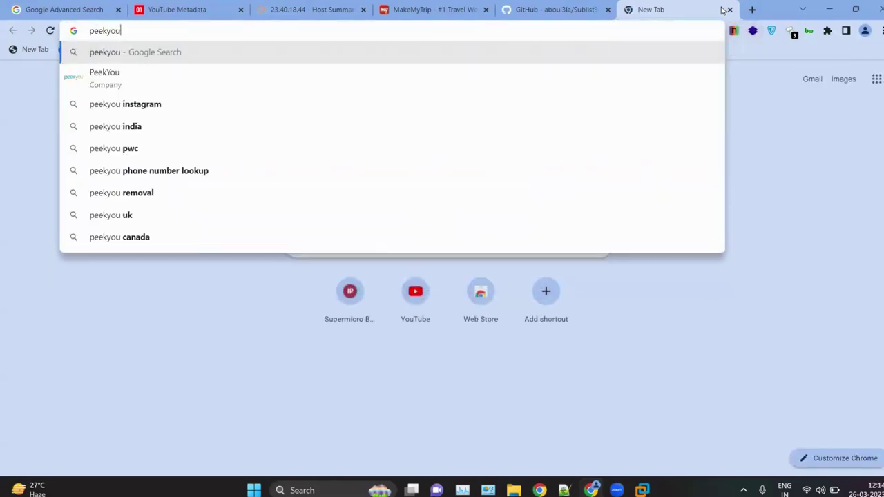
{"action": "key", "text": "Return"}
{"action": "scroll", "coordinate": [333, 223], "scroll_direction": "up", "scroll_amount": 5}
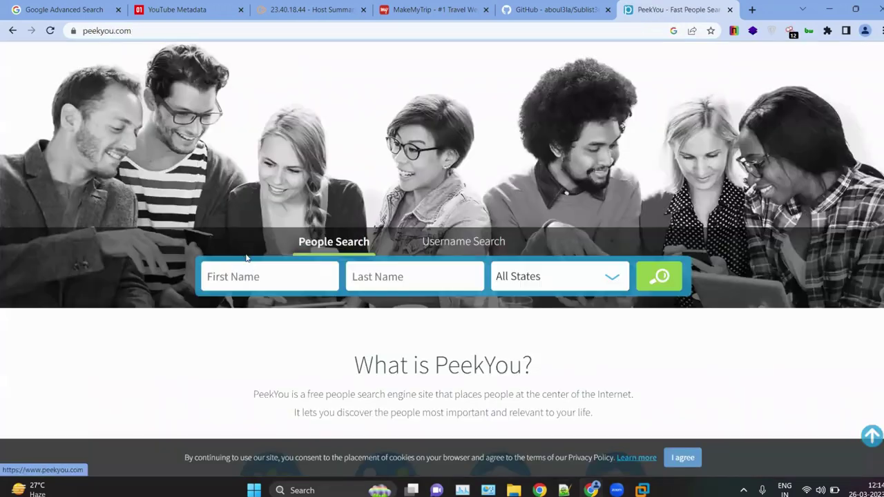
Step: Fill the first and last name from autofill, keep All States, and run the PeekYou search
{"action": "left_click", "coordinate": [257, 278]}
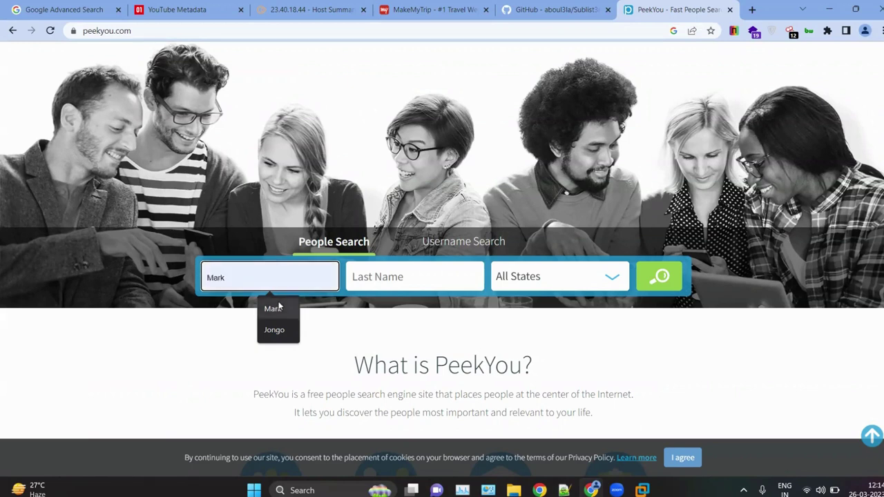
{"action": "left_click", "coordinate": [275, 308]}
{"action": "left_click", "coordinate": [412, 274]}
{"action": "left_click", "coordinate": [436, 312]}
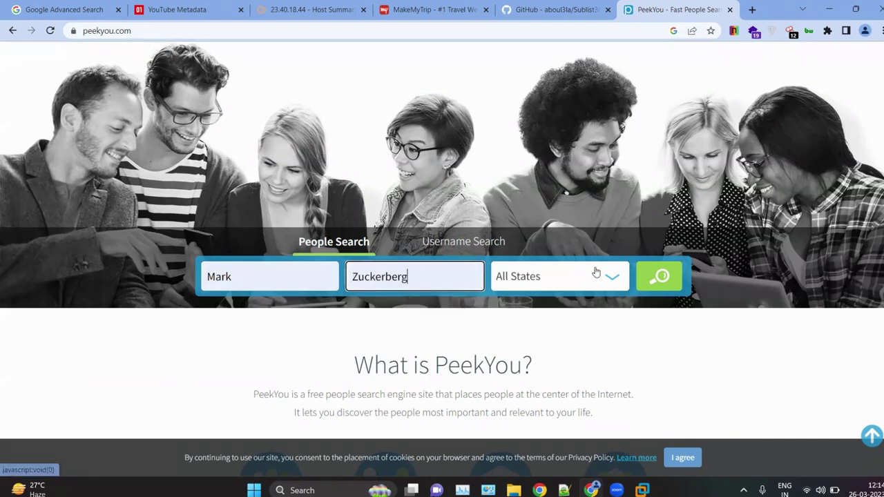
{"action": "left_click", "coordinate": [592, 273]}
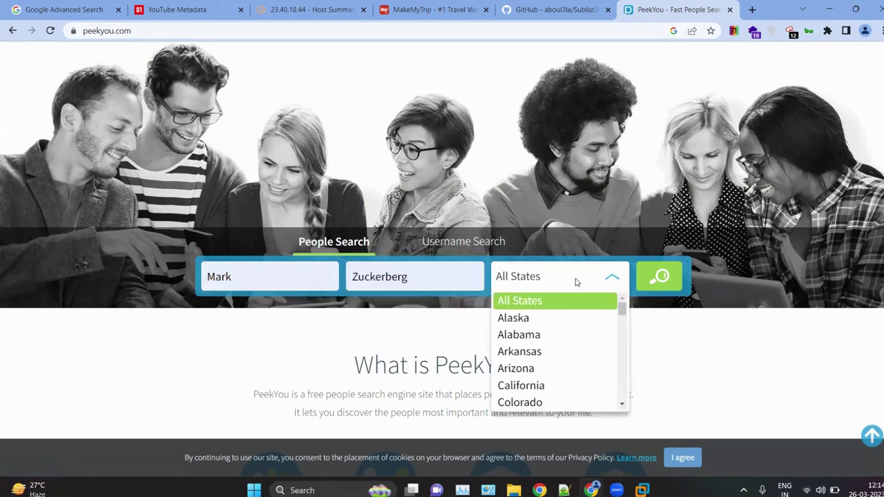
{"action": "scroll", "coordinate": [557, 353], "scroll_direction": "down", "scroll_amount": 5}
{"action": "scroll", "coordinate": [557, 349], "scroll_direction": "up", "scroll_amount": 5}
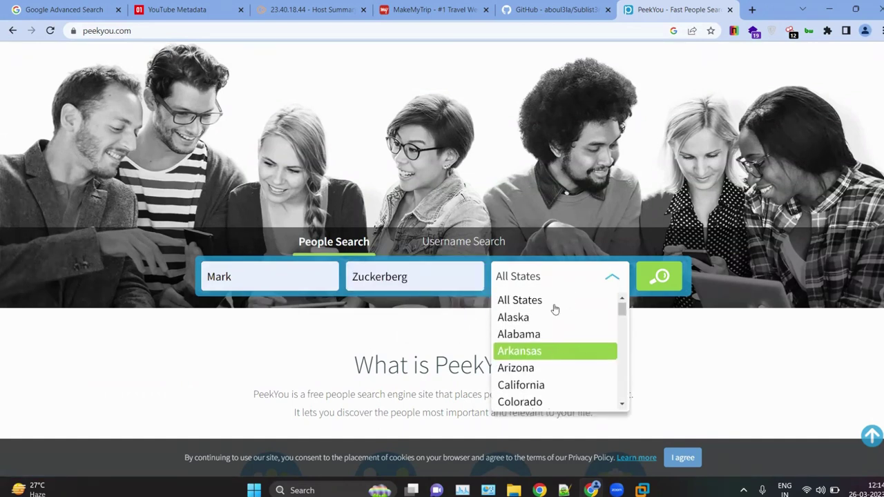
{"action": "left_click", "coordinate": [549, 301]}
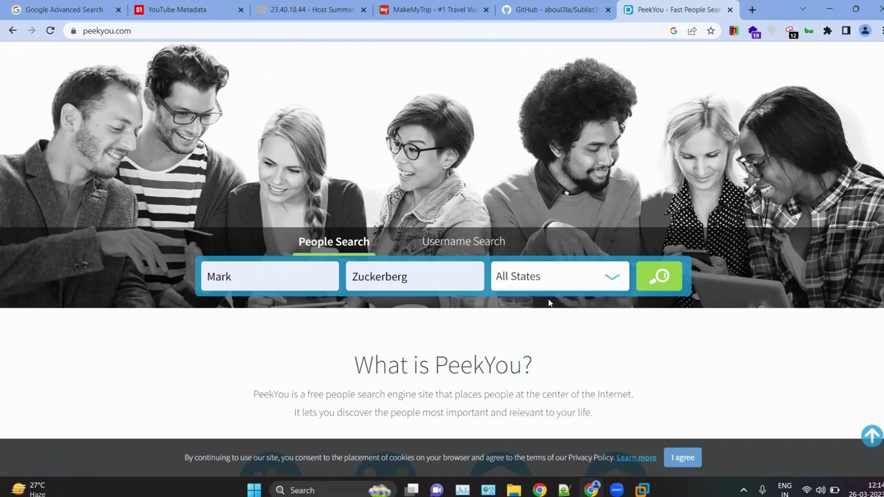
{"action": "left_click", "coordinate": [654, 287]}
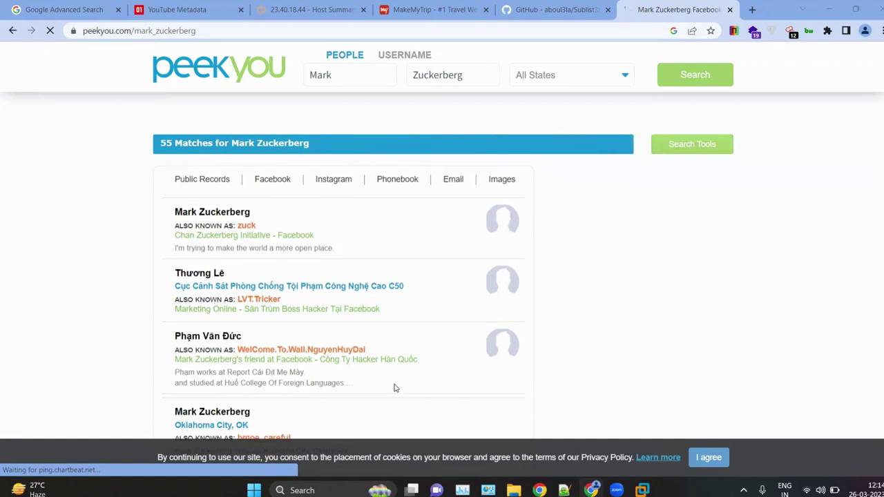
{"action": "left_click_drag", "start_coordinate": [393, 379], "coordinate": [0, 123]}
{"action": "left_click", "coordinate": [148, 289]}
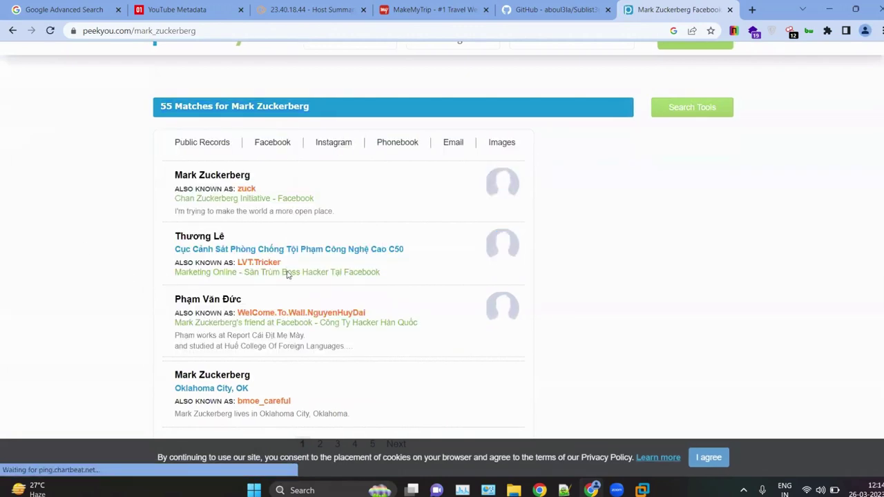
{"action": "scroll", "coordinate": [288, 274], "scroll_direction": "down", "scroll_amount": 5}
{"action": "scroll", "coordinate": [288, 274], "scroll_direction": "down", "scroll_amount": 1}
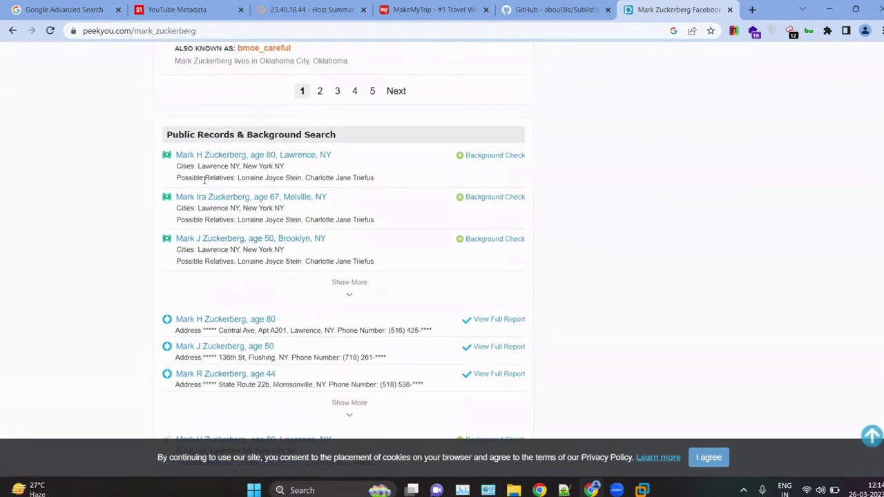
{"action": "key", "text": "ctrl+plus"}
{"action": "key", "text": "ctrl+plus"}
{"action": "key", "text": "ctrl+plus"}
{"action": "key", "text": "ctrl+plus"}
{"action": "scroll", "coordinate": [314, 162], "scroll_direction": "down", "scroll_amount": 3}
{"action": "key", "text": "ctrl+0"}
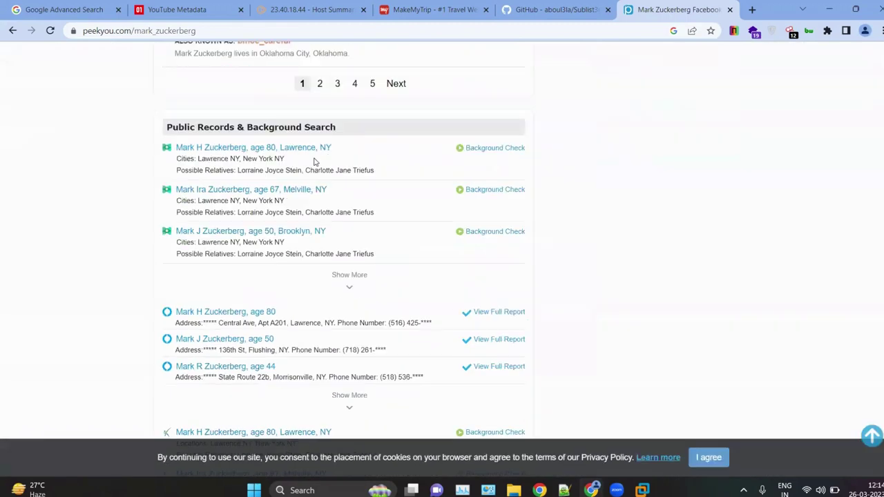
{"action": "scroll", "coordinate": [339, 264], "scroll_direction": "down", "scroll_amount": 7}
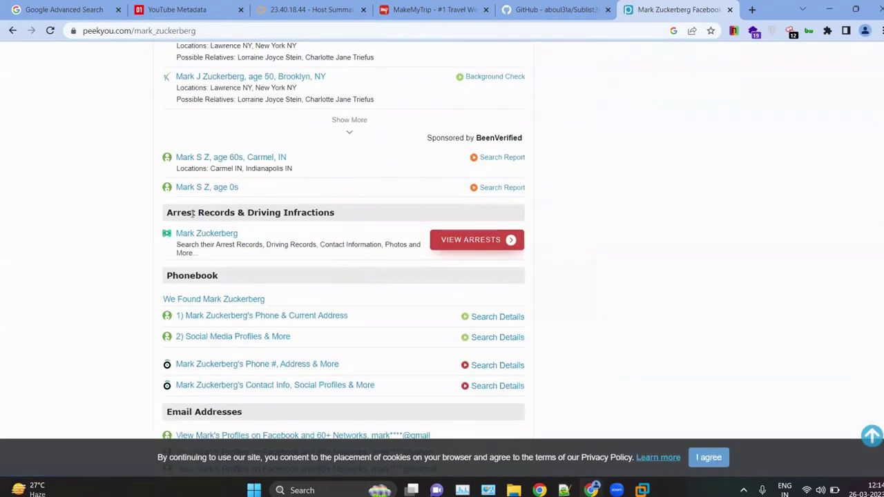
{"action": "key", "text": "ctrl+plus"}
{"action": "key", "text": "ctrl+plus"}
{"action": "scroll", "coordinate": [281, 279], "scroll_direction": "down", "scroll_amount": 4}
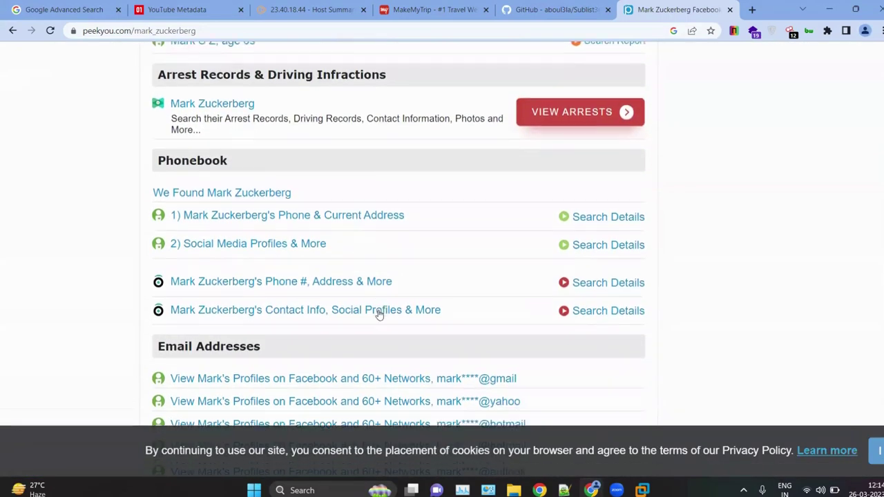
{"action": "scroll", "coordinate": [343, 332], "scroll_direction": "down", "scroll_amount": 5}
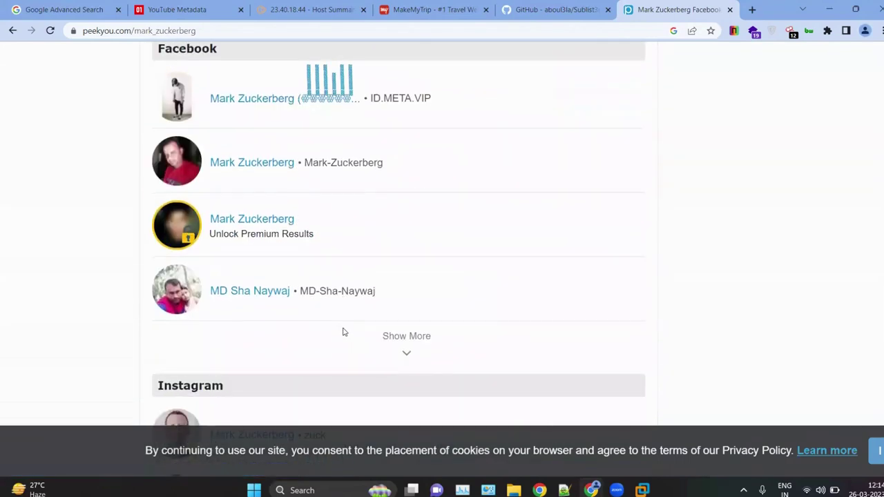
{"action": "scroll", "coordinate": [322, 307], "scroll_direction": "down", "scroll_amount": 3}
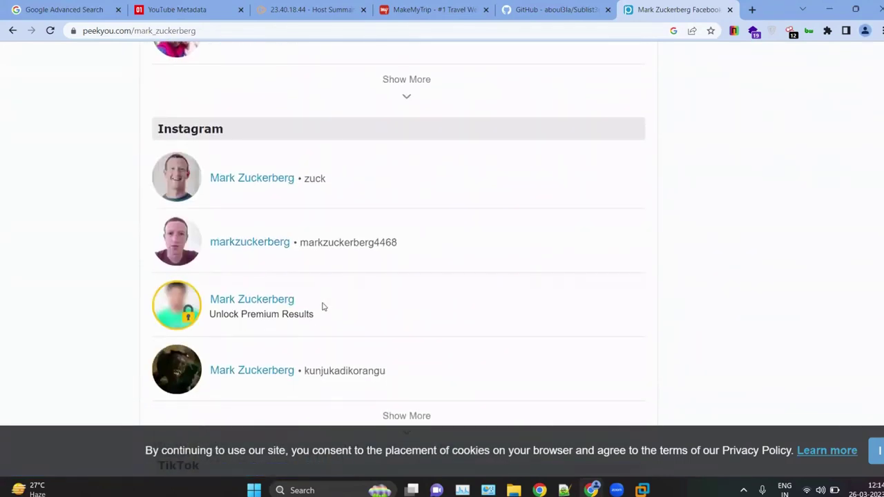
{"action": "scroll", "coordinate": [322, 306], "scroll_direction": "down", "scroll_amount": 3}
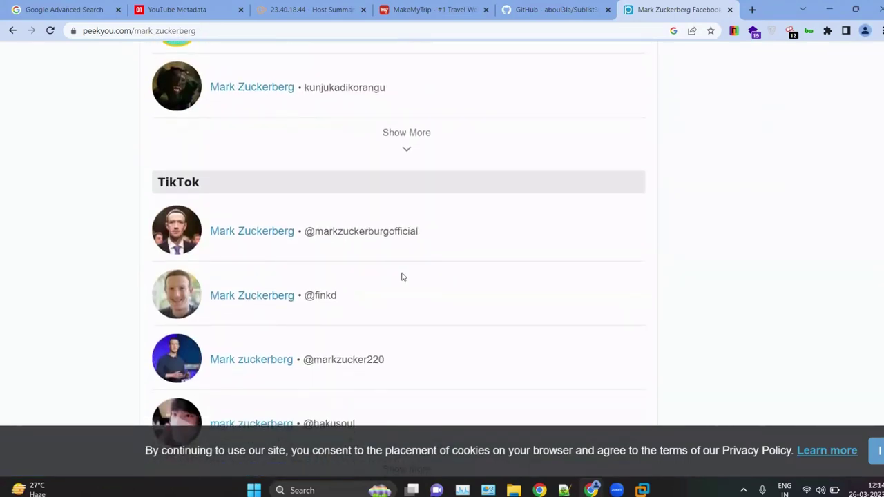
{"action": "scroll", "coordinate": [329, 312], "scroll_direction": "down", "scroll_amount": 7}
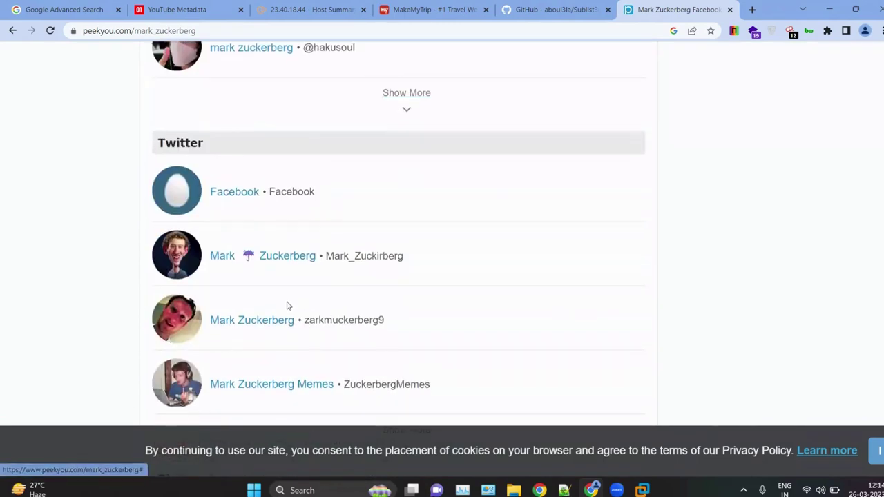
{"action": "scroll", "coordinate": [288, 306], "scroll_direction": "down", "scroll_amount": 5}
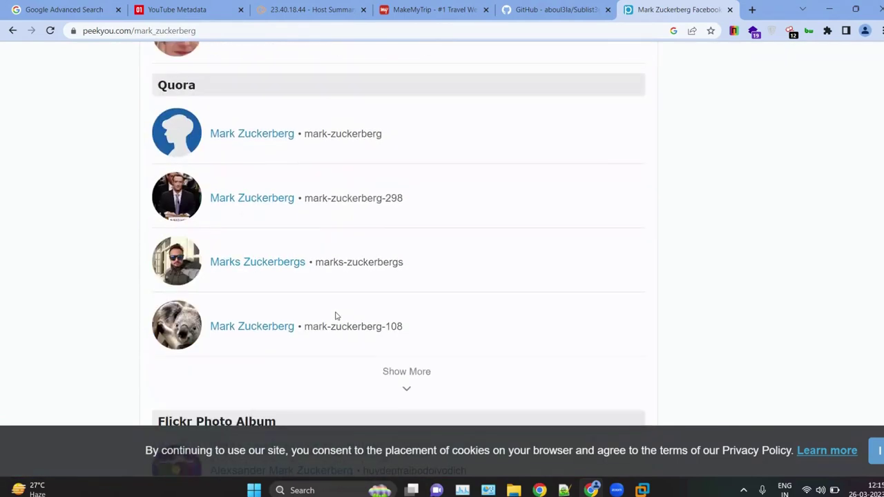
{"action": "scroll", "coordinate": [321, 167], "scroll_direction": "down", "scroll_amount": 10}
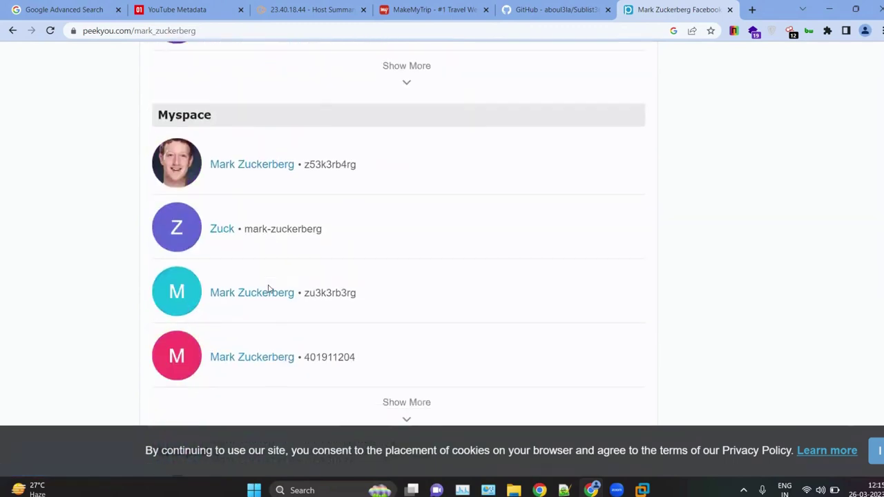
{"action": "key", "text": "ctrl+minus"}
{"action": "scroll", "coordinate": [268, 290], "scroll_direction": "up", "scroll_amount": 4}
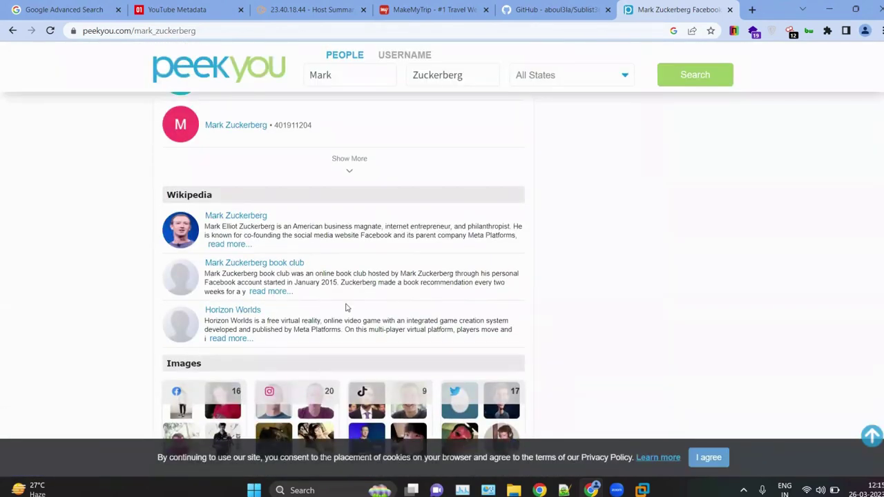
{"action": "scroll", "coordinate": [346, 307], "scroll_direction": "down", "scroll_amount": 7}
{"action": "scroll", "coordinate": [347, 308], "scroll_direction": "up", "scroll_amount": 1}
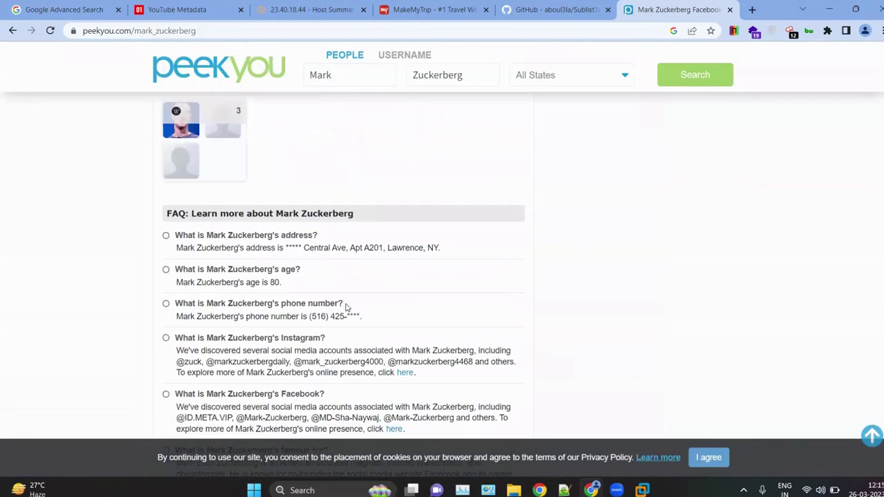
{"action": "key", "text": "ctrl+plus"}
{"action": "key", "text": "ctrl+plus"}
{"action": "key", "text": "ctrl+plus"}
{"action": "key", "text": "ctrl+plus"}
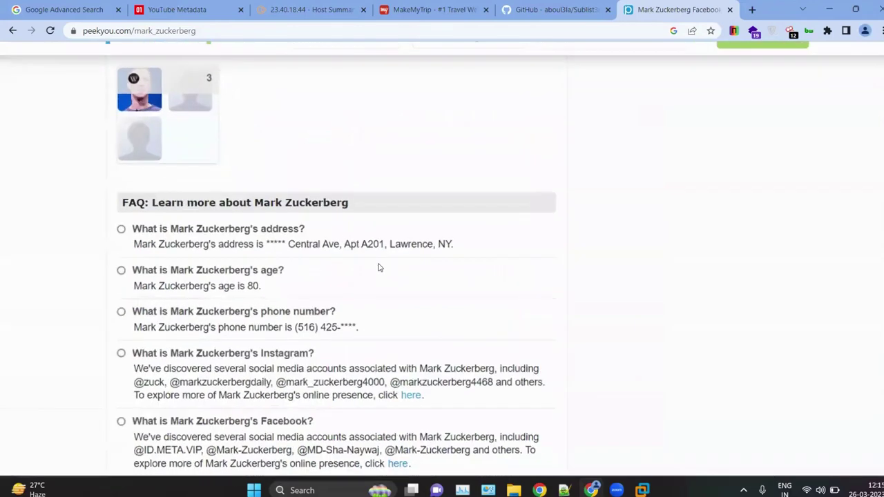
{"action": "left_click_drag", "start_coordinate": [71, 237], "coordinate": [471, 268]}
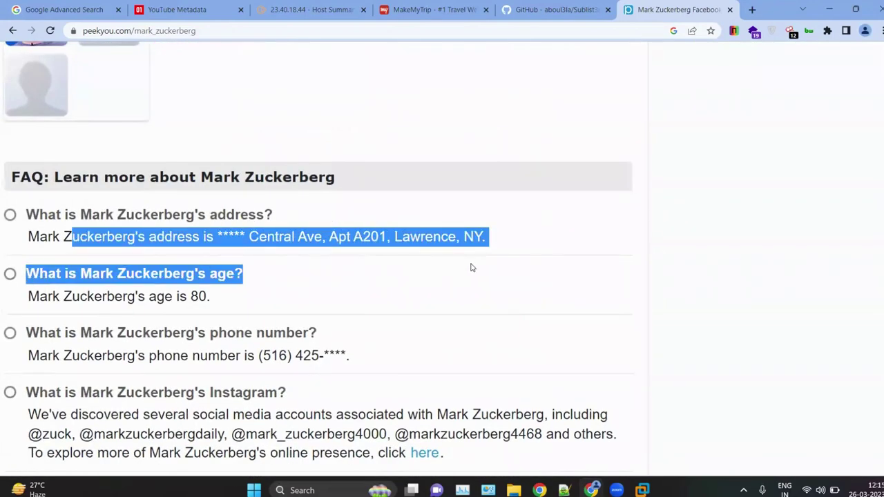
{"action": "left_click", "coordinate": [345, 261]}
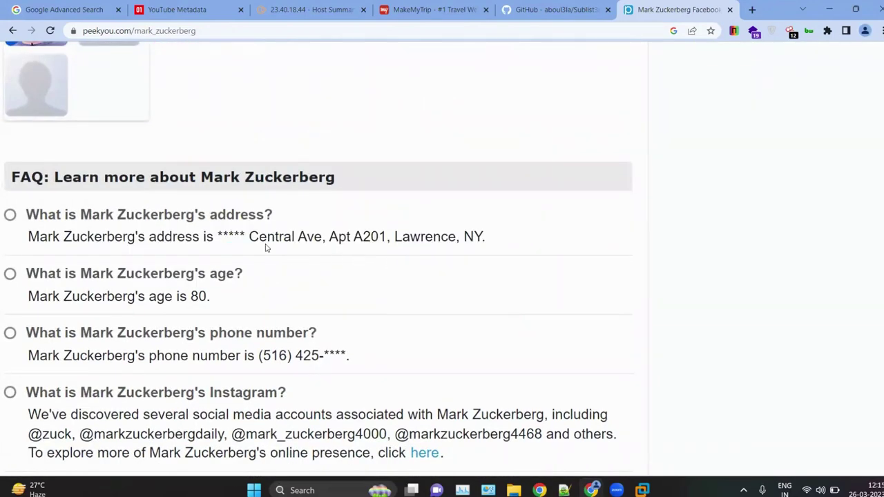
{"action": "left_click_drag", "start_coordinate": [472, 236], "coordinate": [335, 225]}
{"action": "triple_click", "coordinate": [336, 239]}
{"action": "left_click", "coordinate": [337, 304]}
{"action": "scroll", "coordinate": [144, 271], "scroll_direction": "left", "scroll_amount": 2}
{"action": "scroll", "coordinate": [144, 271], "scroll_direction": "up", "scroll_amount": 3, "text": "ctrl"}
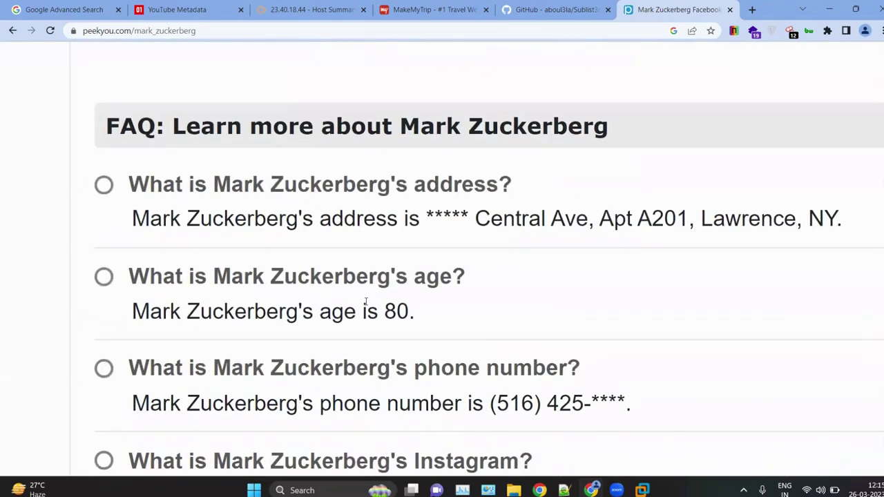
{"action": "left_click_drag", "start_coordinate": [413, 316], "coordinate": [72, 304]}
{"action": "left_click", "coordinate": [308, 270]}
{"action": "scroll", "coordinate": [308, 269], "scroll_direction": "down", "scroll_amount": 3, "text": "ctrl"}
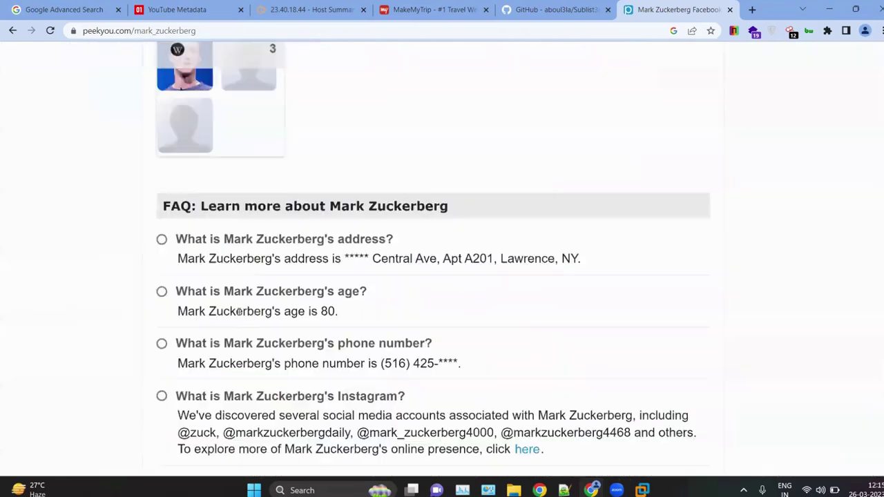
{"action": "scroll", "coordinate": [309, 269], "scroll_direction": "down", "scroll_amount": 2, "text": "ctrl"}
{"action": "scroll", "coordinate": [461, 274], "scroll_direction": "up", "scroll_amount": 2, "text": "ctrl"}
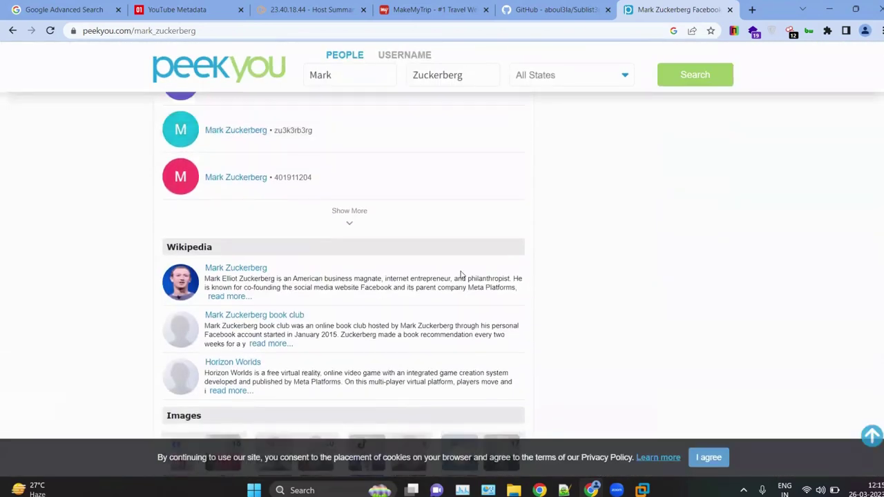
{"action": "scroll", "coordinate": [462, 274], "scroll_direction": "up", "scroll_amount": 10}
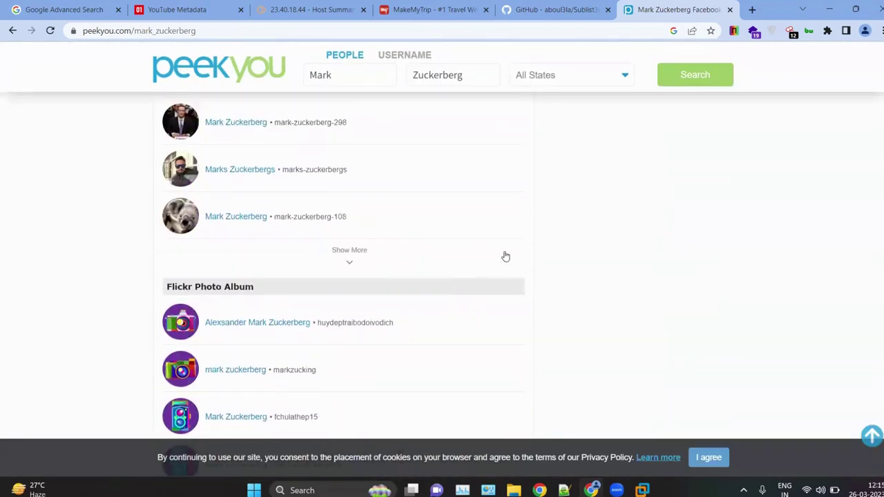
{"action": "scroll", "coordinate": [523, 253], "scroll_direction": "up", "scroll_amount": 2}
{"action": "scroll", "coordinate": [521, 251], "scroll_direction": "down", "scroll_amount": 10}
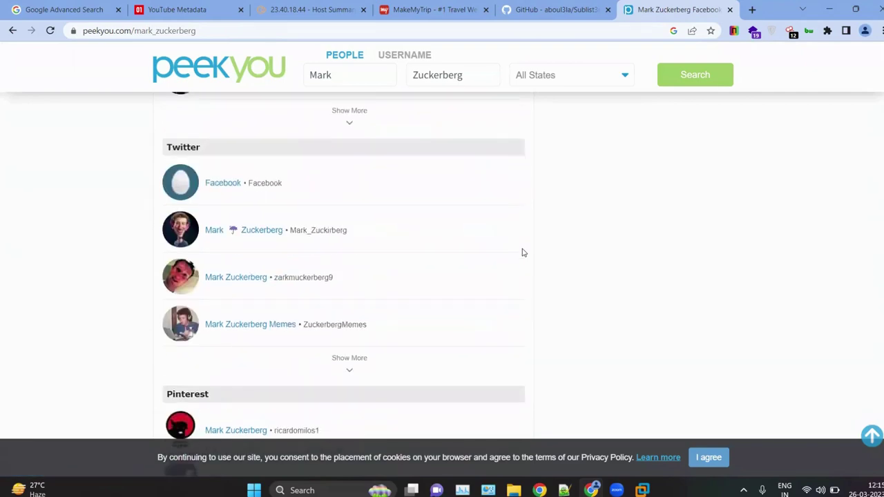
{"action": "scroll", "coordinate": [523, 253], "scroll_direction": "up", "scroll_amount": 3}
{"action": "scroll", "coordinate": [522, 253], "scroll_direction": "up", "scroll_amount": 10}
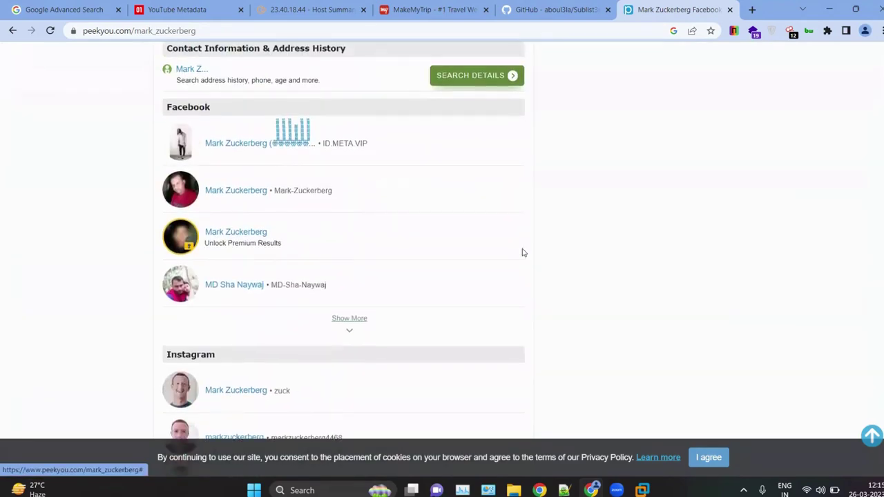
{"action": "scroll", "coordinate": [539, 284], "scroll_direction": "up", "scroll_amount": 5}
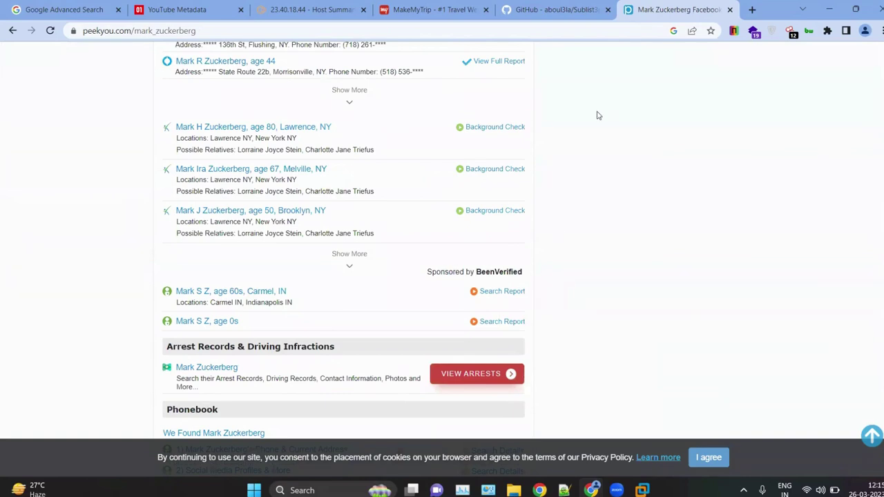
Step: Search for beenverified in a new tab and open the BeenVerified website
{"action": "left_click", "coordinate": [751, 9]}
{"action": "type", "text": "beenverified"}
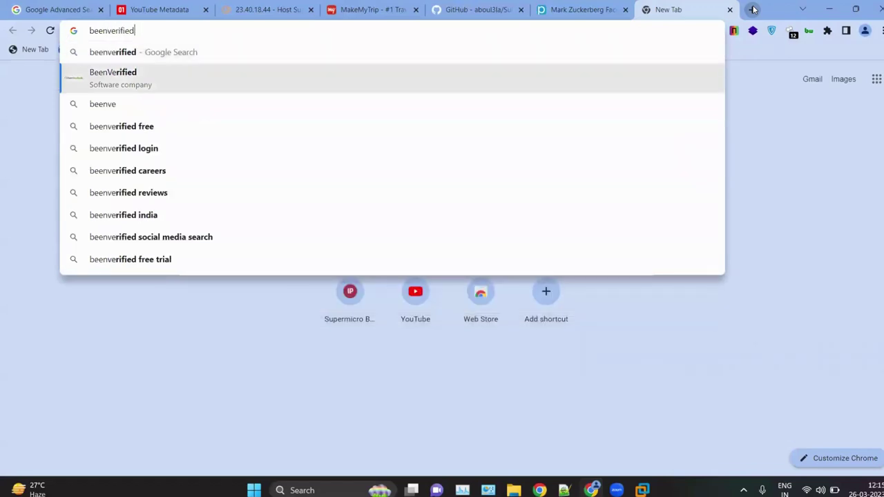
{"action": "key", "text": "Return"}
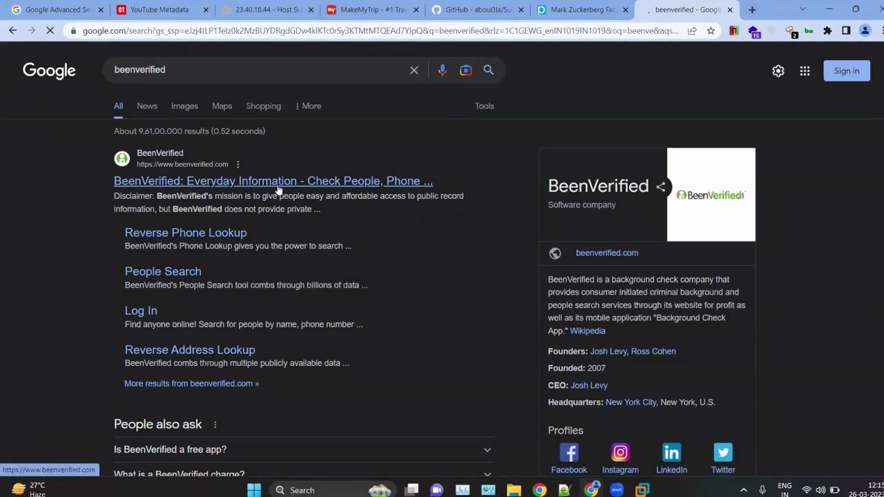
{"action": "left_click", "coordinate": [279, 184]}
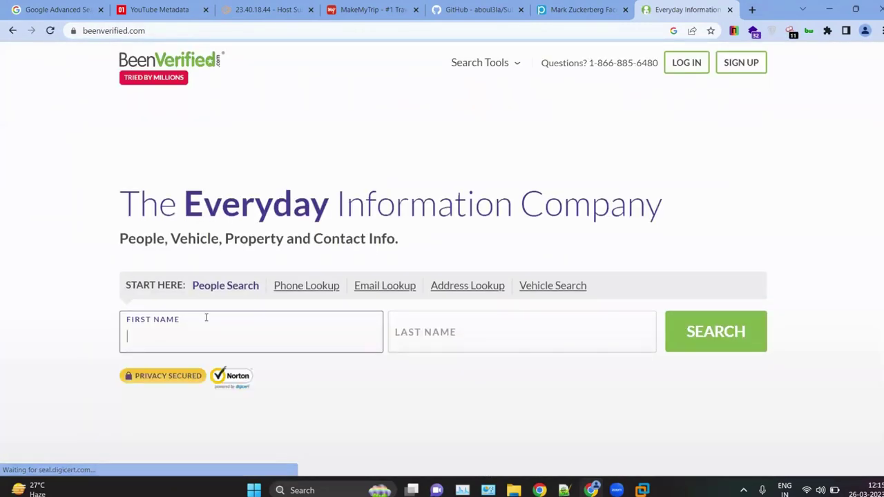
{"action": "left_click", "coordinate": [492, 321]}
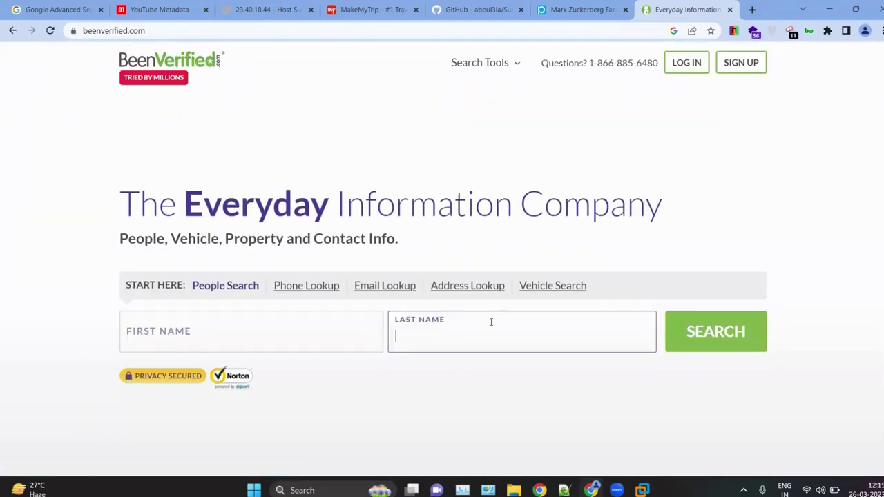
{"action": "left_click", "coordinate": [321, 332]}
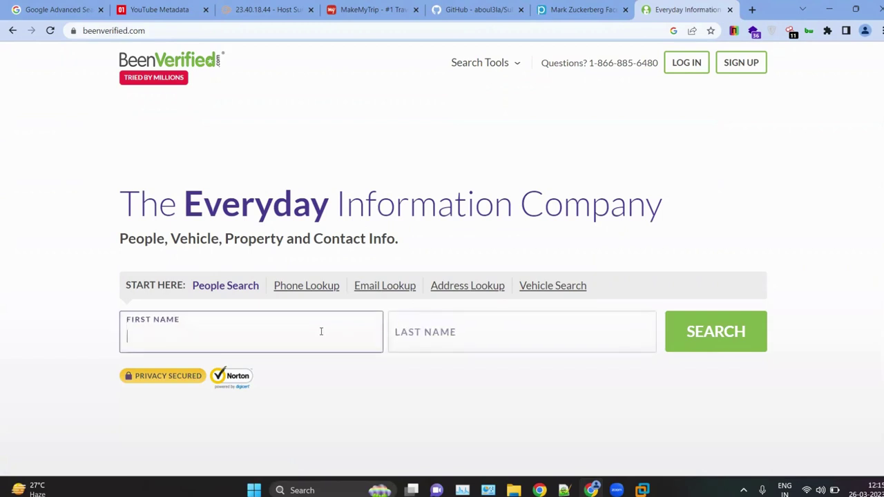
{"action": "left_click", "coordinate": [447, 331]}
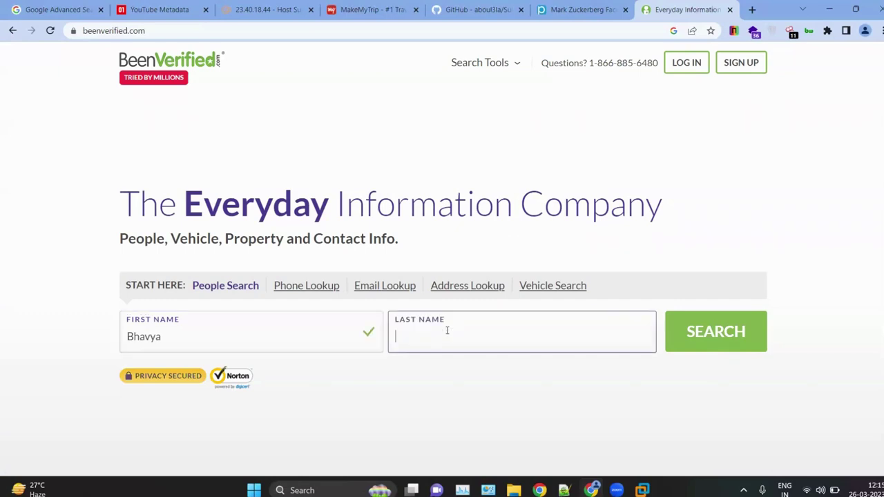
{"action": "left_click", "coordinate": [683, 334]}
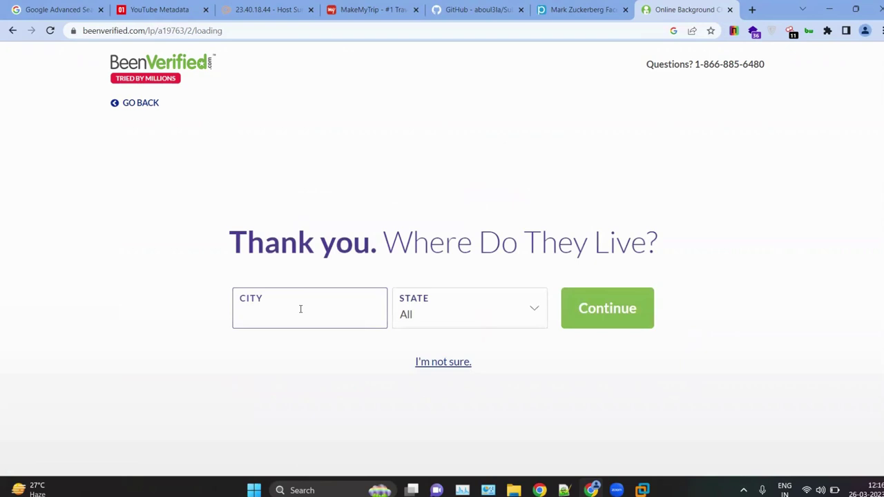
Step: Enter Delhi as the city, leave the state at All, and continue
{"action": "type", "text": "lhi"}
{"action": "left_click", "coordinate": [455, 314]}
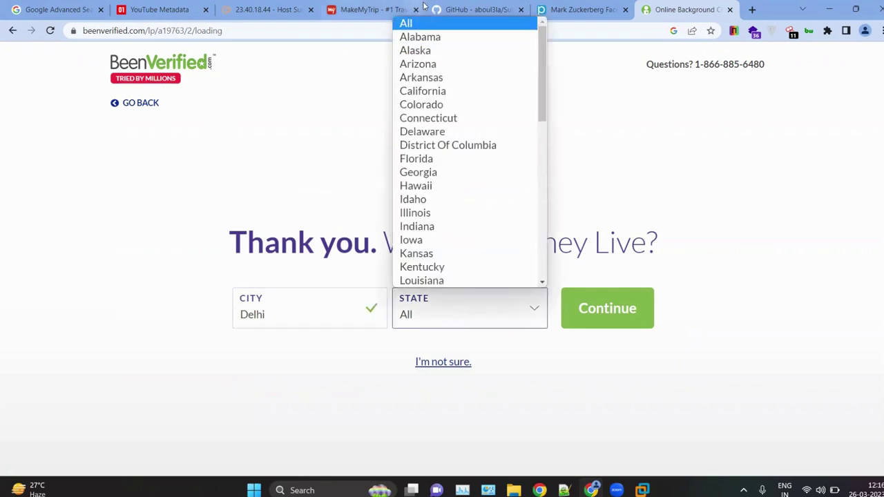
{"action": "scroll", "coordinate": [427, 147], "scroll_direction": "down", "scroll_amount": 6}
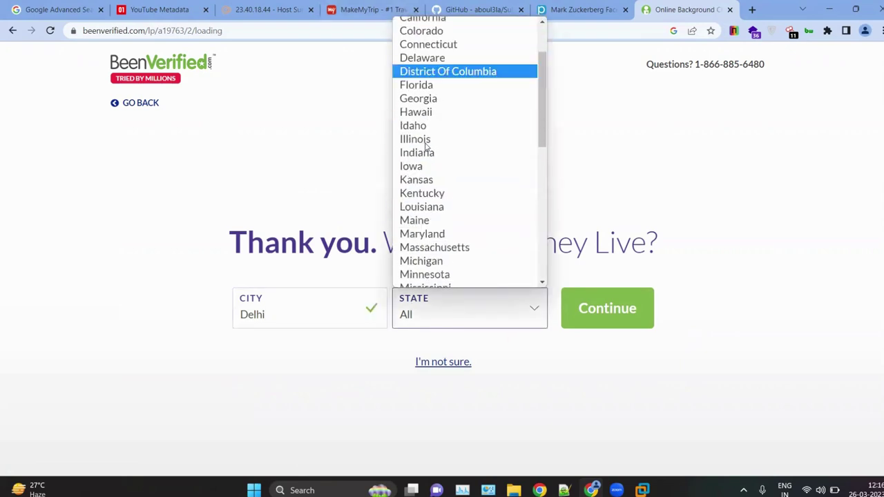
{"action": "scroll", "coordinate": [427, 148], "scroll_direction": "down", "scroll_amount": 3}
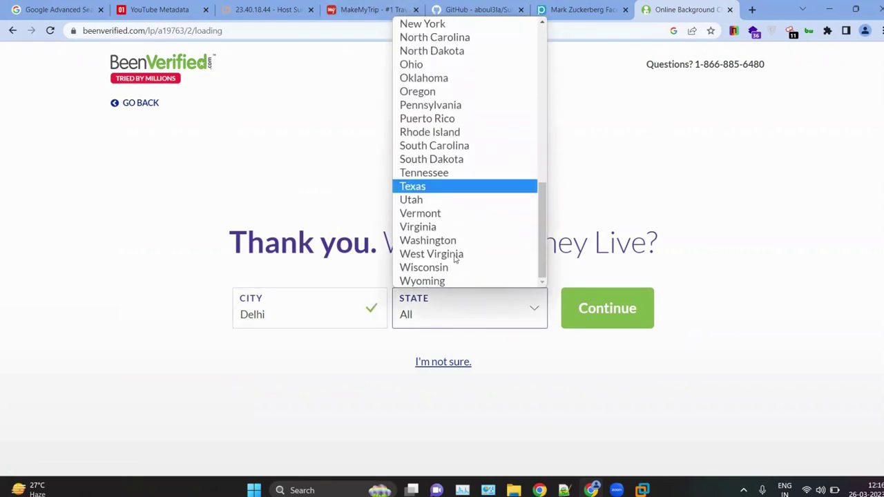
{"action": "scroll", "coordinate": [442, 148], "scroll_direction": "up", "scroll_amount": 3}
{"action": "scroll", "coordinate": [435, 138], "scroll_direction": "up", "scroll_amount": 3}
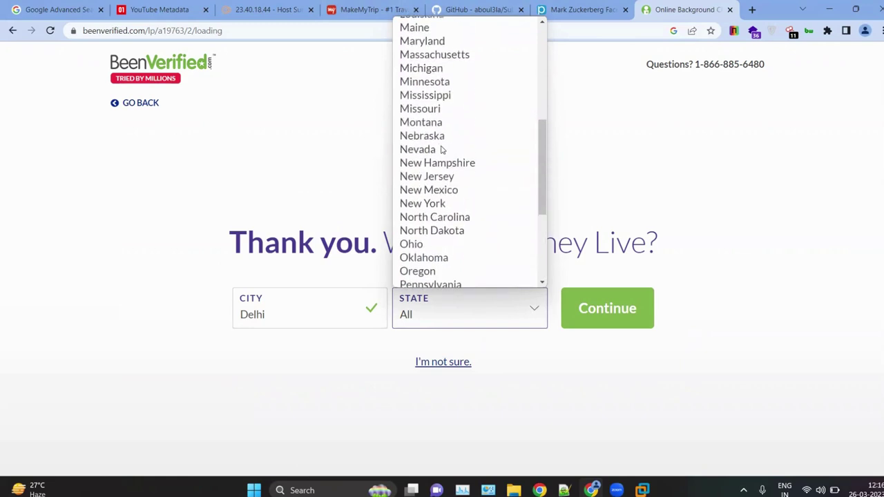
{"action": "scroll", "coordinate": [427, 112], "scroll_direction": "up", "scroll_amount": 3}
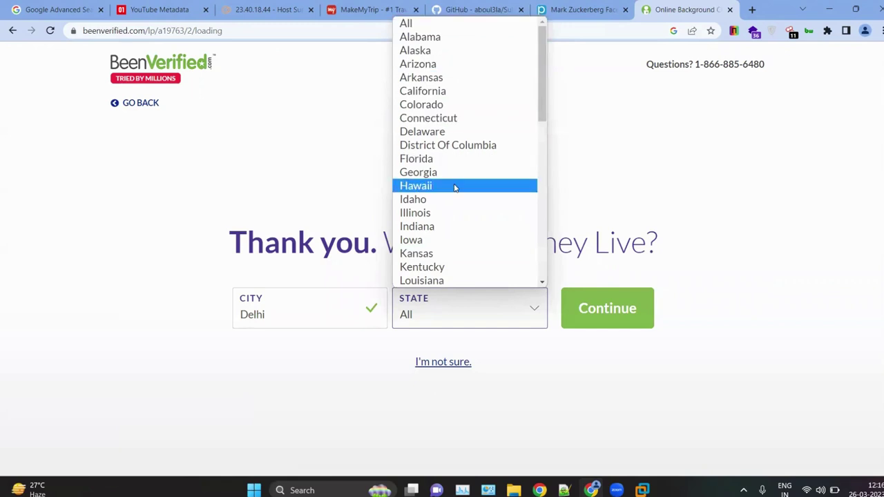
{"action": "scroll", "coordinate": [454, 188], "scroll_direction": "down", "scroll_amount": 1}
{"action": "scroll", "coordinate": [455, 188], "scroll_direction": "down", "scroll_amount": 4}
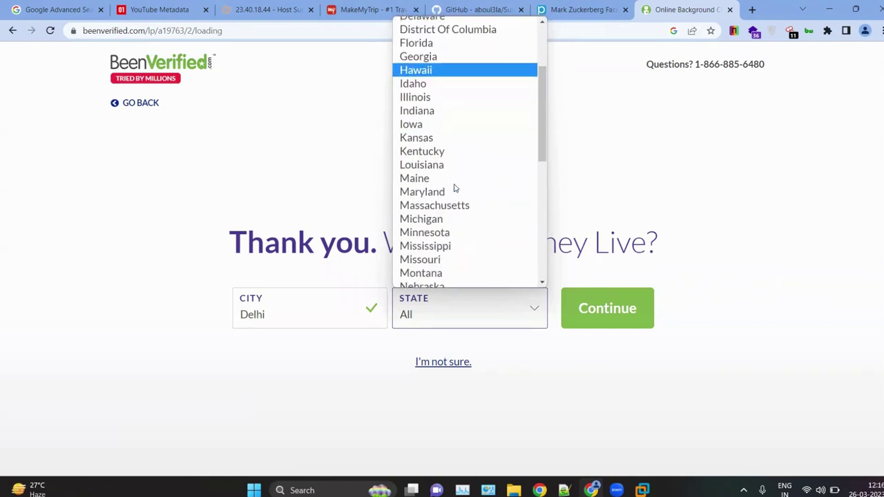
{"action": "scroll", "coordinate": [455, 187], "scroll_direction": "down", "scroll_amount": 5}
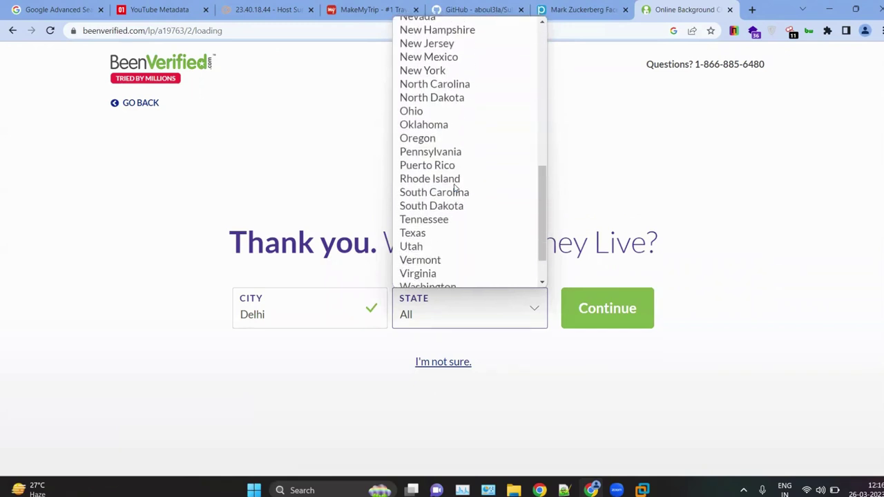
{"action": "scroll", "coordinate": [454, 188], "scroll_direction": "down", "scroll_amount": 2}
{"action": "scroll", "coordinate": [450, 176], "scroll_direction": "up", "scroll_amount": 10}
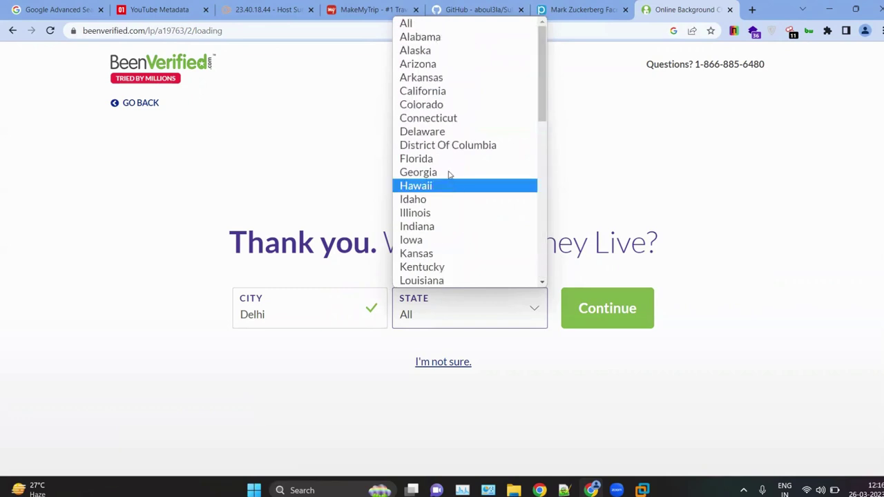
{"action": "left_click", "coordinate": [421, 27]}
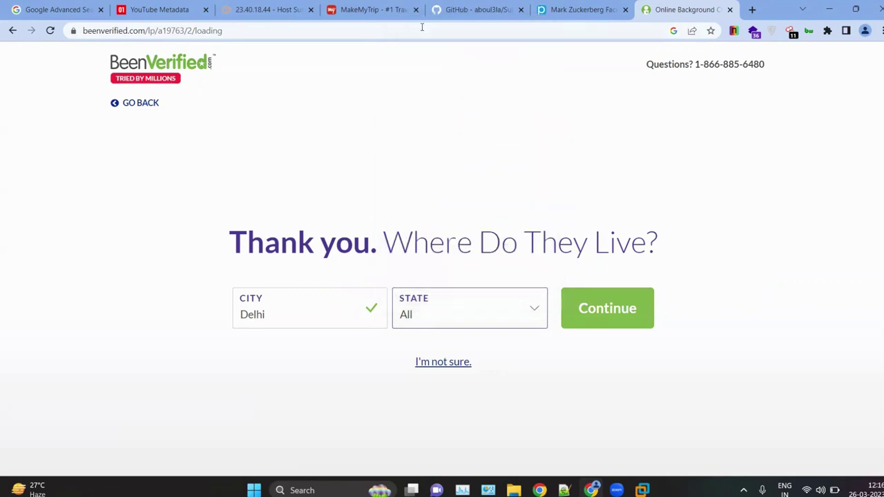
{"action": "left_click", "coordinate": [607, 319]}
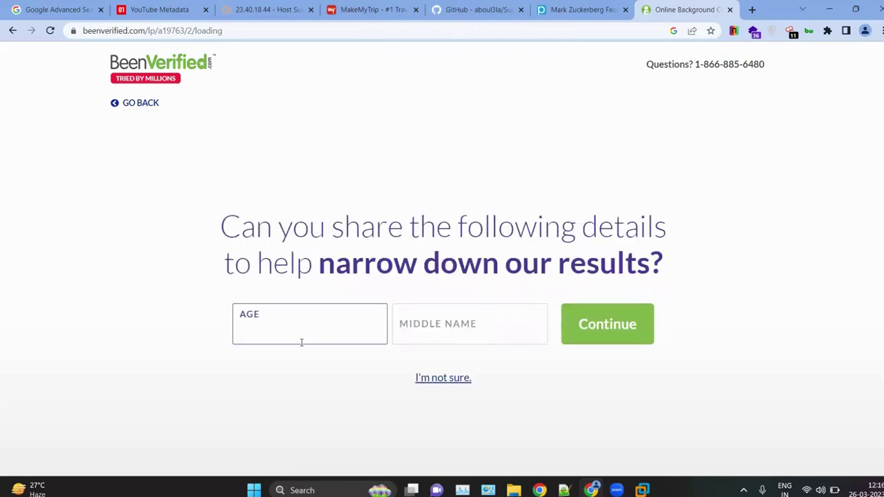
Step: Skip the optional middle name and age, then request Contact Info
{"action": "left_click", "coordinate": [502, 331]}
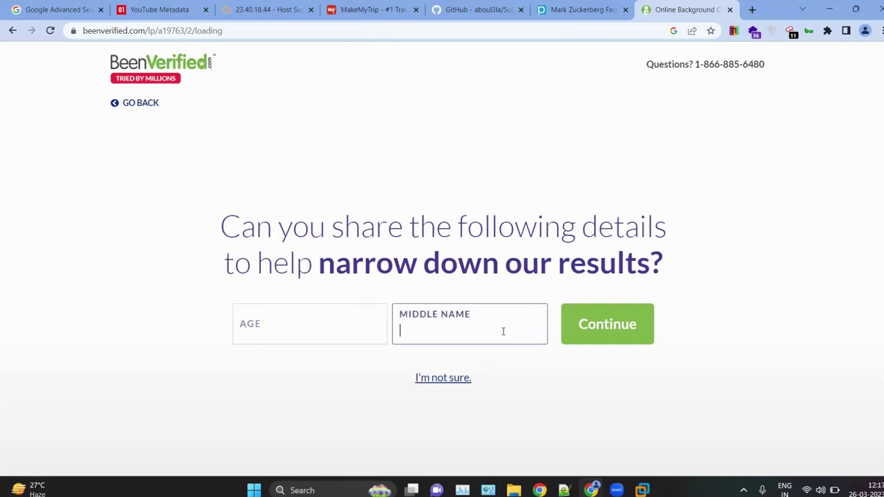
{"action": "left_click", "coordinate": [437, 380]}
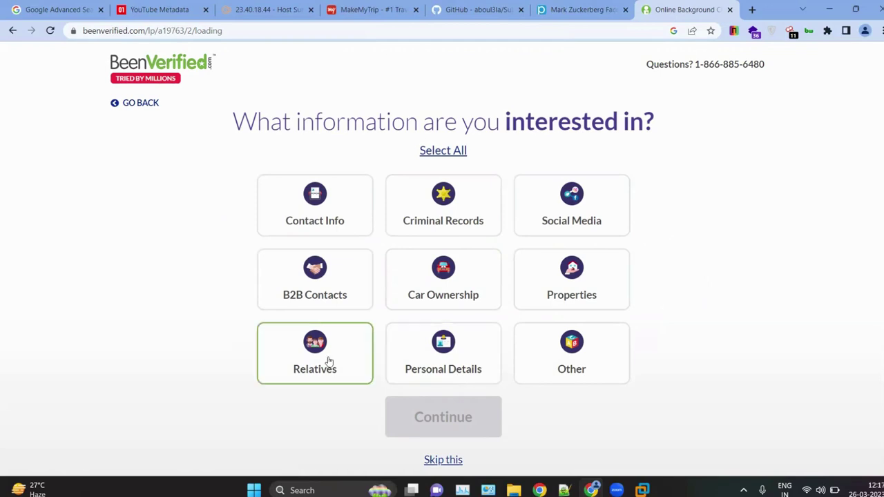
{"action": "left_click", "coordinate": [305, 214]}
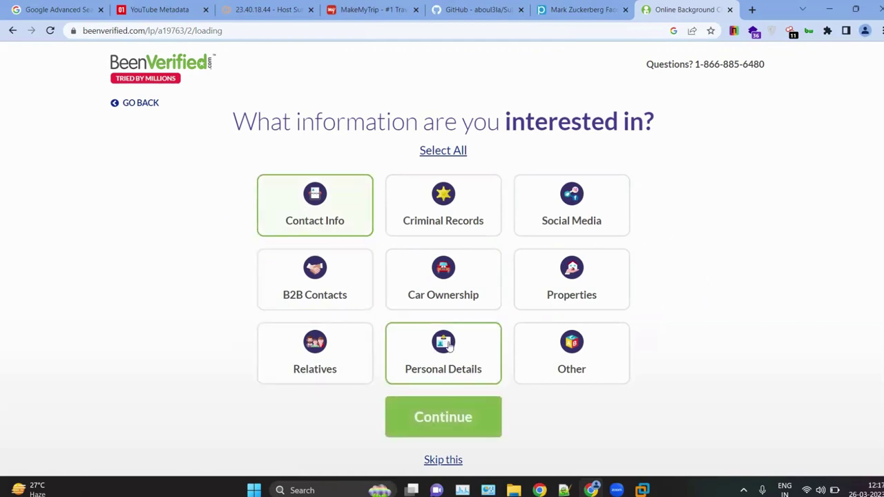
{"action": "left_click", "coordinate": [470, 427]}
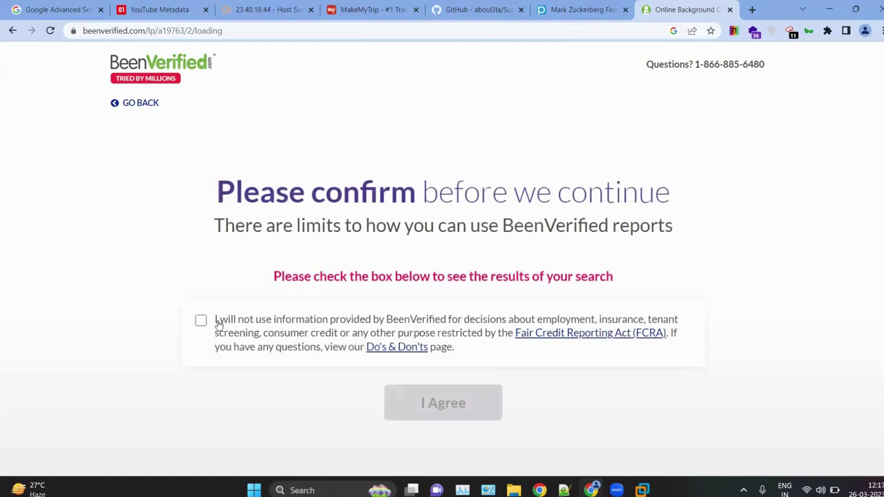
Step: Accept the usage restrictions to start the report, then go back to the PeekYou results
{"action": "left_click", "coordinate": [216, 321]}
{"action": "left_click", "coordinate": [428, 401]}
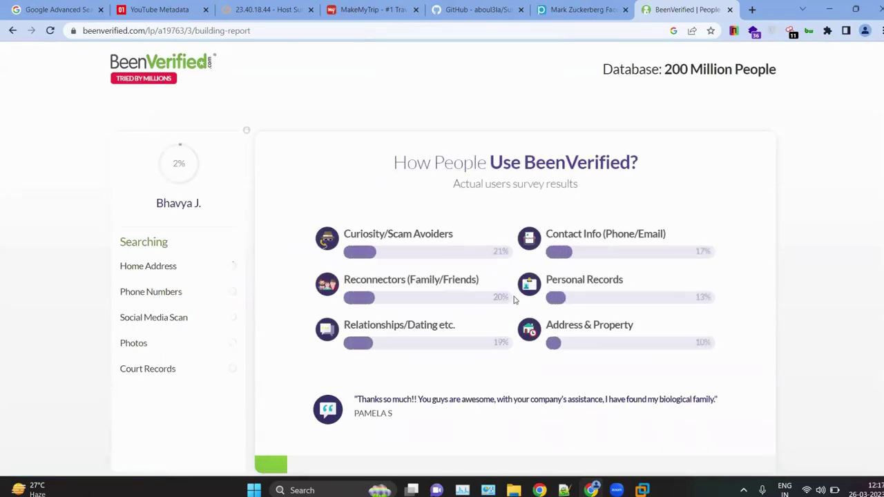
{"action": "scroll", "coordinate": [514, 300], "scroll_direction": "down", "scroll_amount": 2}
{"action": "scroll", "coordinate": [472, 209], "scroll_direction": "up", "scroll_amount": 2}
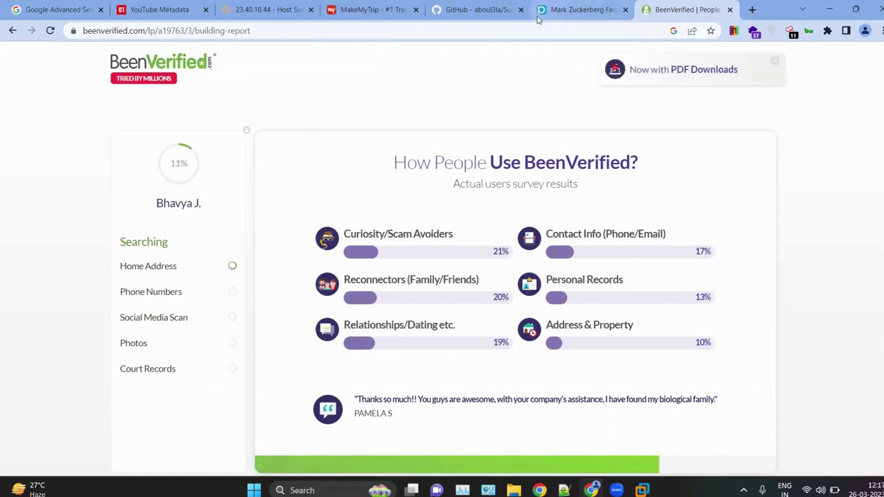
{"action": "left_click", "coordinate": [582, 7]}
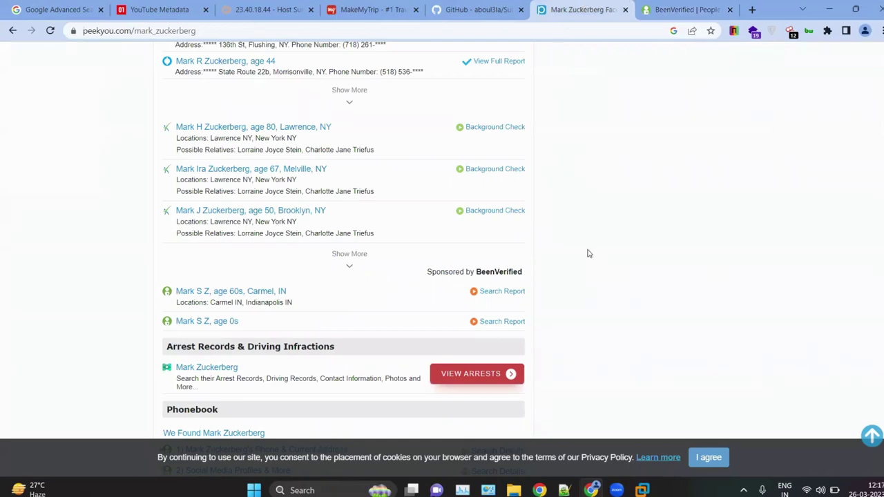
Step: In ceh_labs_part_1.txt, highlight the section 1.3 TheHarvester heading and its microsoft.com example command
{"action": "left_click", "coordinate": [564, 491]}
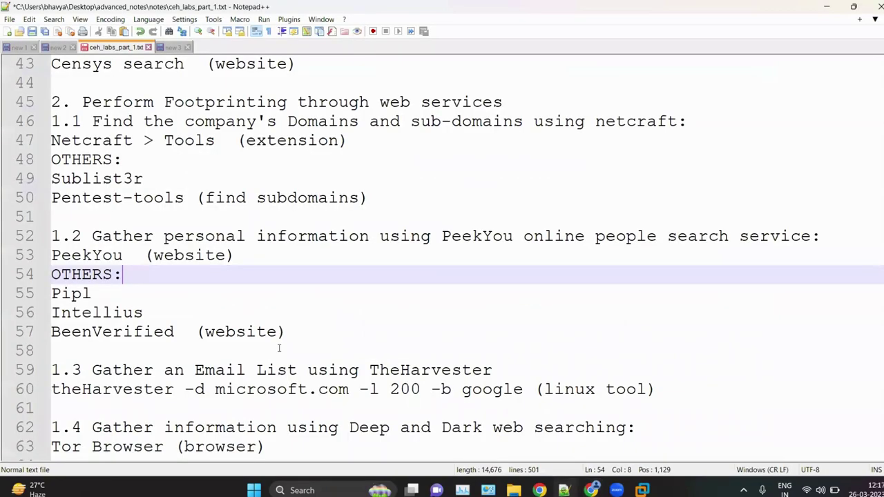
{"action": "left_click", "coordinate": [253, 299]}
{"action": "scroll", "coordinate": [253, 298], "scroll_direction": "down", "scroll_amount": 3}
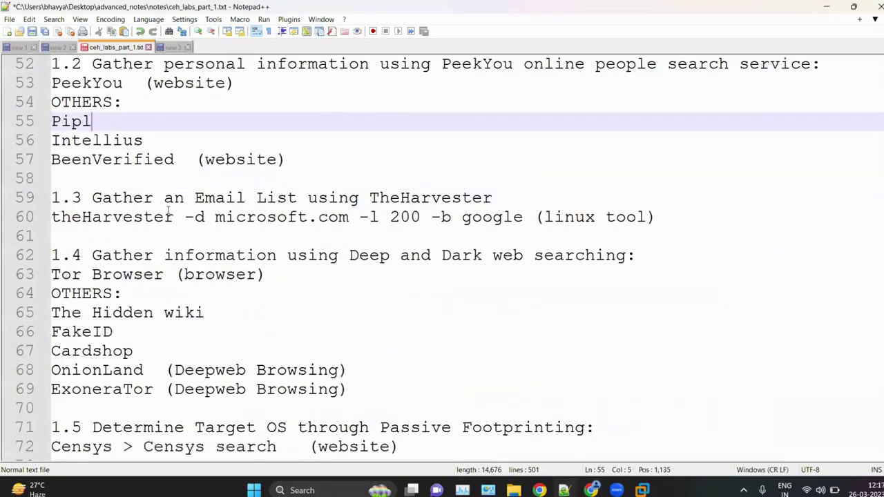
{"action": "left_click_drag", "start_coordinate": [166, 199], "coordinate": [529, 188]}
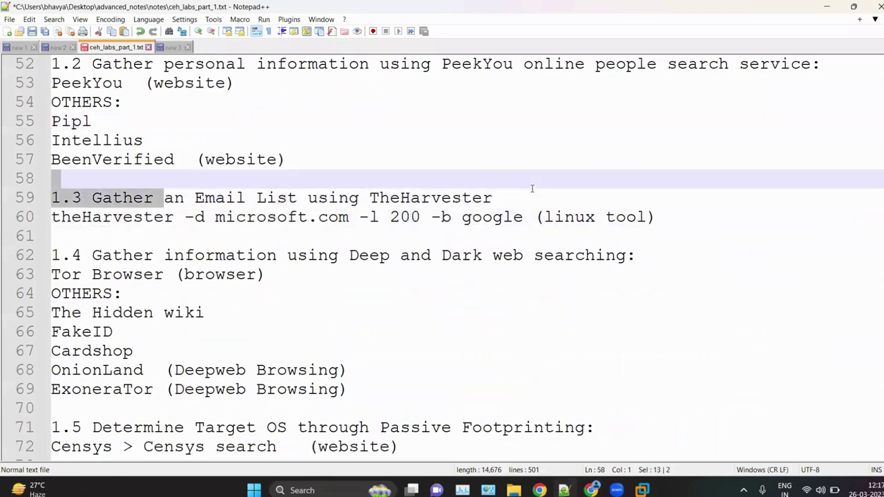
{"action": "left_click", "coordinate": [496, 198]}
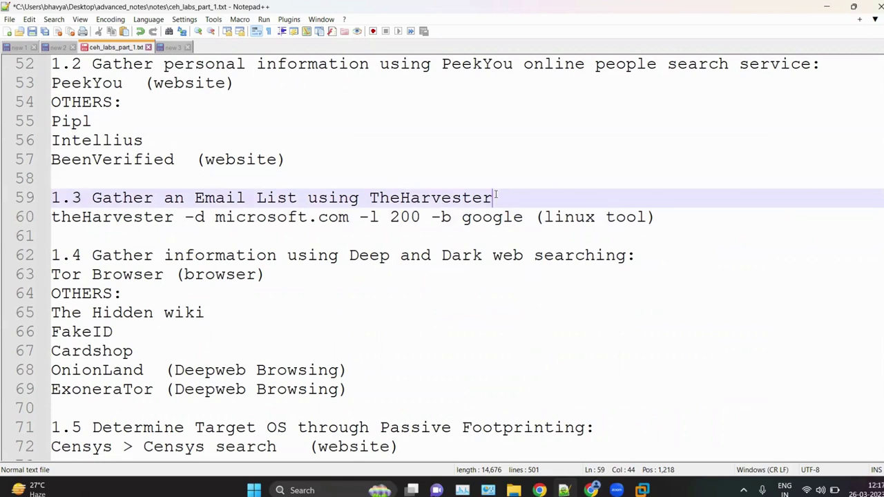
{"action": "left_click_drag", "start_coordinate": [496, 197], "coordinate": [370, 198]}
{"action": "left_click", "coordinate": [504, 214]}
{"action": "left_click", "coordinate": [527, 206], "text": "shift"}
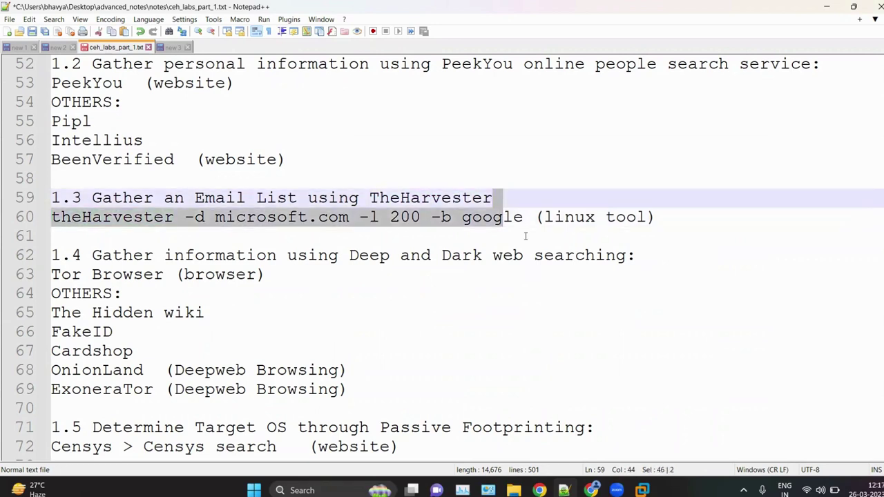
{"action": "left_click", "coordinate": [508, 236]}
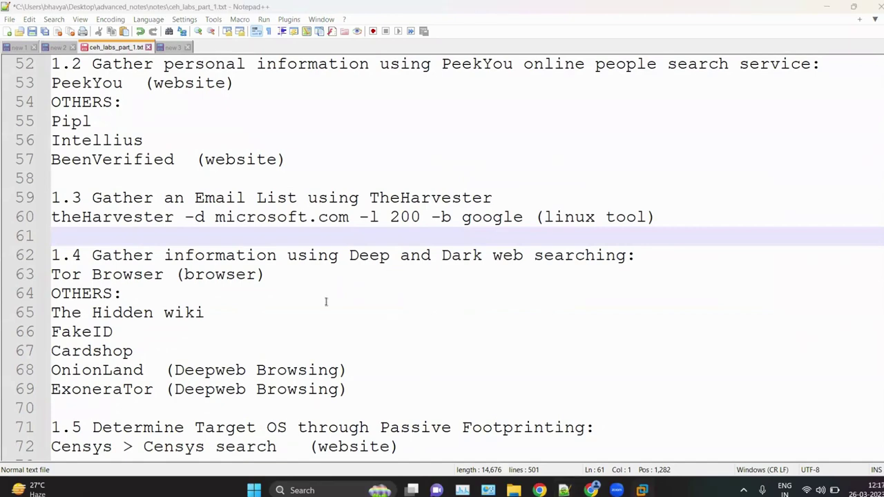
Step: Run 'theHarvester -h' in the Kali terminal
{"action": "key", "text": "alt+Tab"}
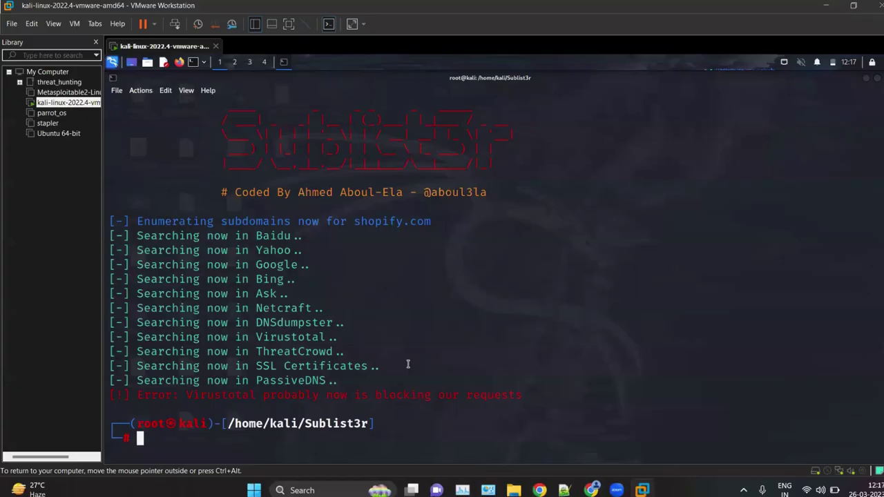
{"action": "type", "text": "theH"}
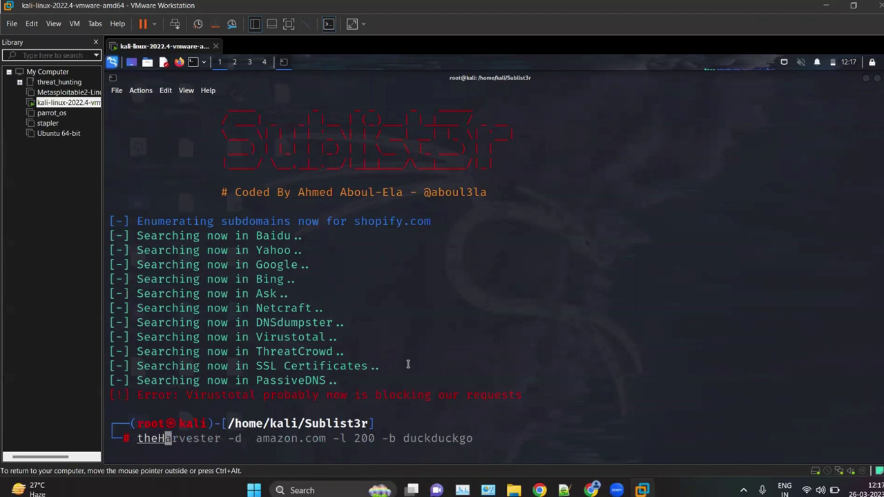
{"action": "type", "text": "arv"}
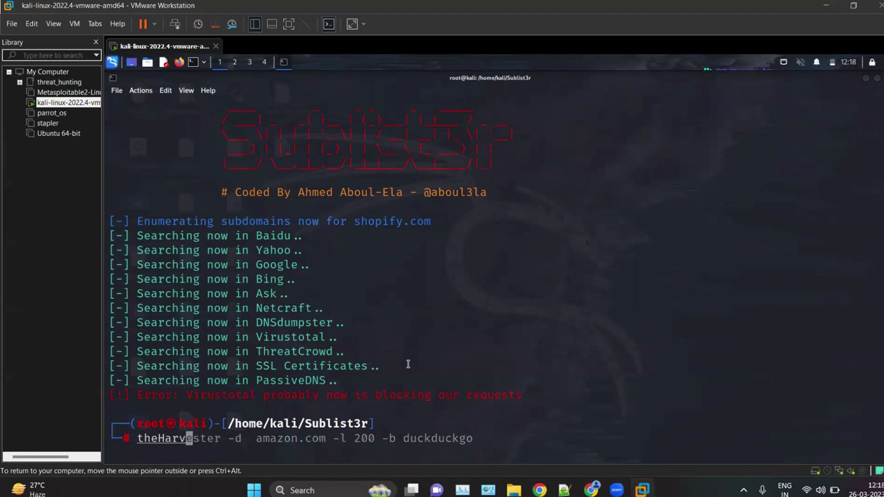
{"action": "type", "text": "ester -h"}
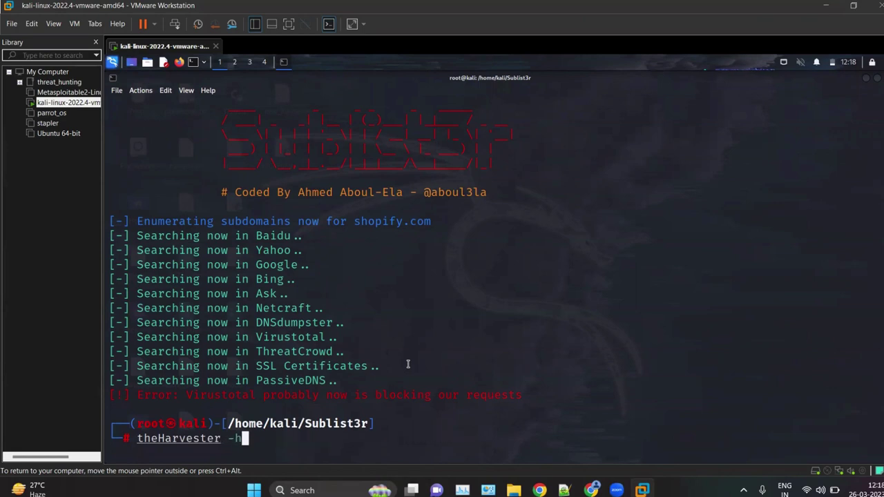
{"action": "key", "text": "Return"}
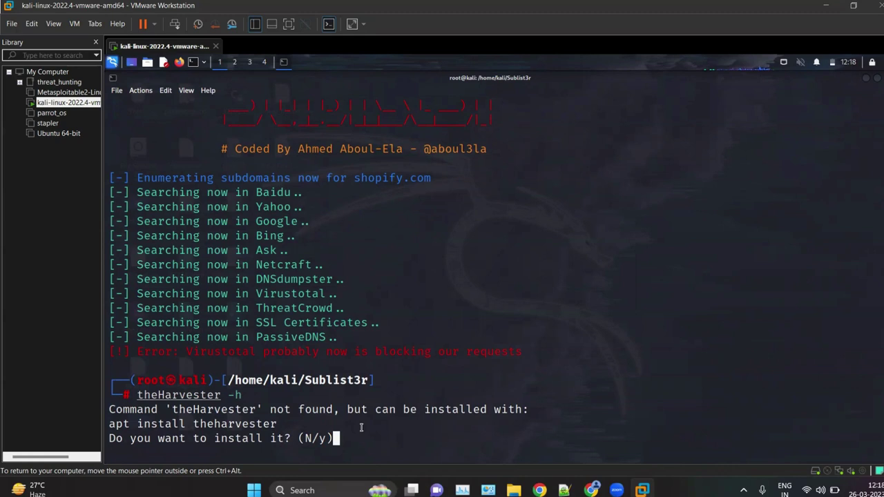
Step: Rerun the command as lowercase 'theharvester -h' and accept installing the theharvester package
{"action": "key", "text": "ctrl+c"}
{"action": "key", "text": "Up"}
{"action": "key", "text": "Left"}
{"action": "key", "text": "Left"}
{"action": "key", "text": "Left"}
{"action": "key", "text": "Left"}
{"action": "key", "text": "Left"}
{"action": "key", "text": "Left"}
{"action": "key", "text": "Left"}
{"action": "key", "text": "Left"}
{"action": "key", "text": "Left"}
{"action": "key", "text": "Left"}
{"action": "key", "text": "Left"}
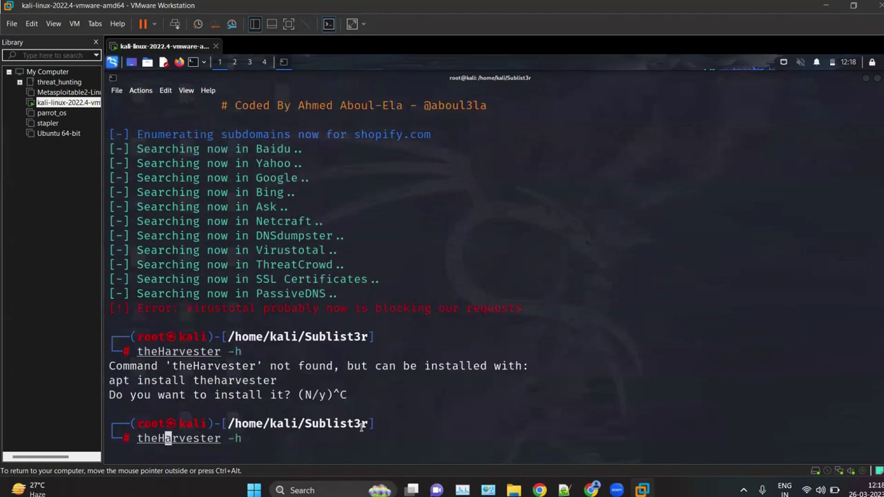
{"action": "key", "text": "Left"}
{"action": "key", "text": "Delete"}
{"action": "type", "text": "h"}
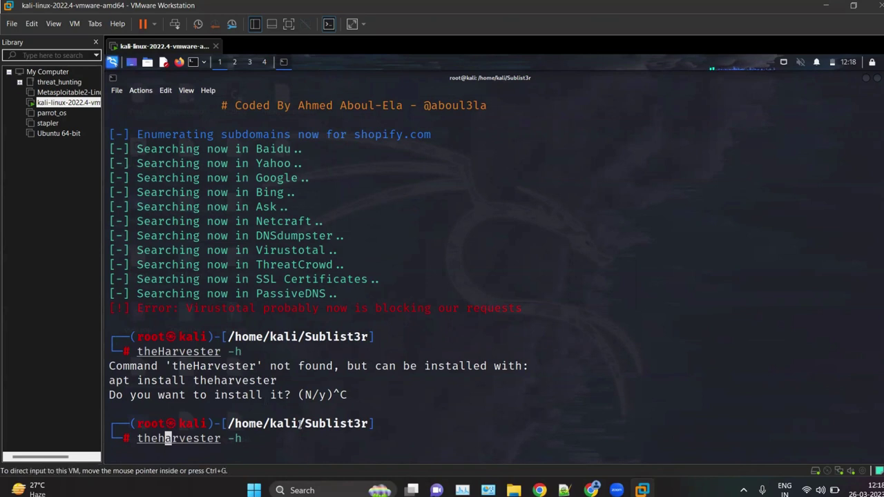
{"action": "key", "text": "Return"}
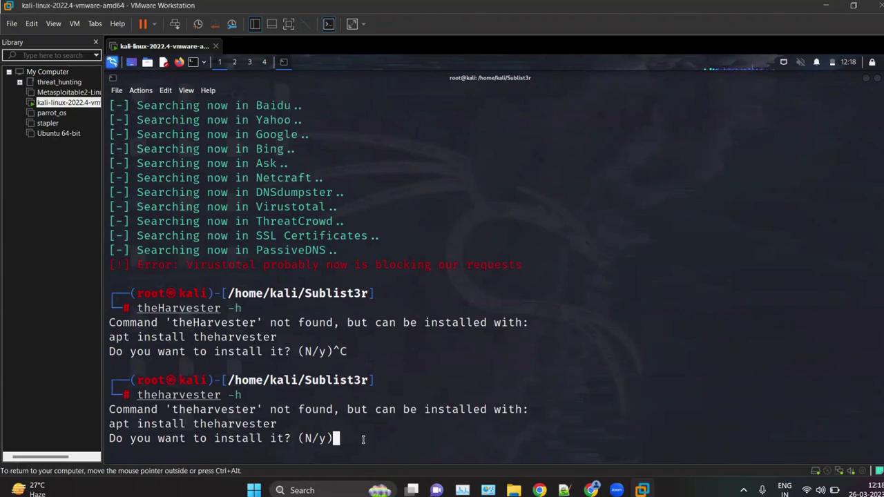
{"action": "type", "text": "y"}
{"action": "key", "text": "Return"}
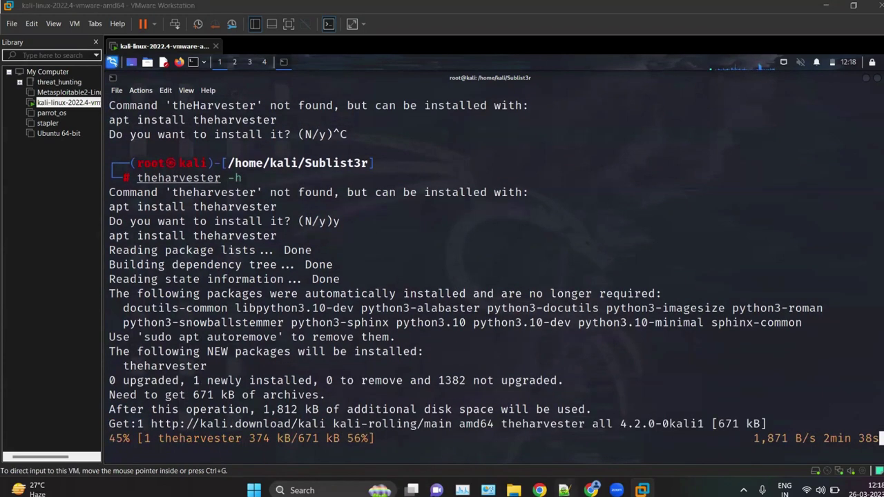
{"action": "key", "text": "alt+Tab"}
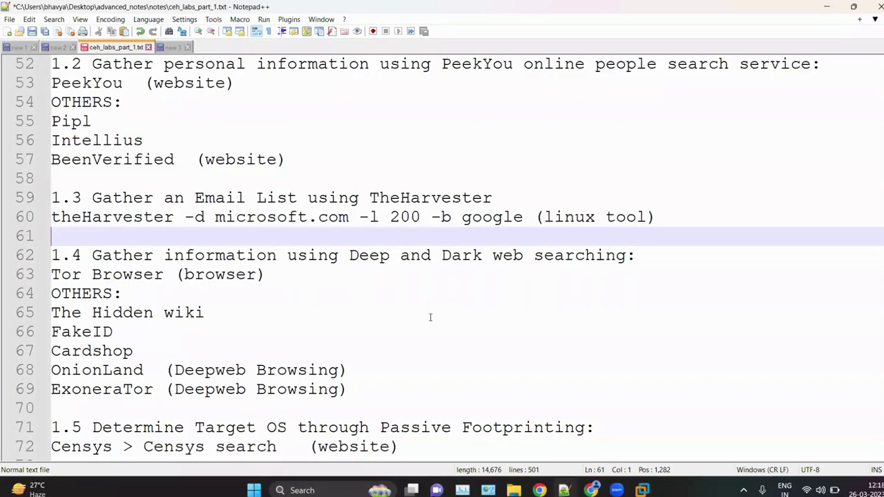
Step: Scroll the notes to the theHarvester commands near the LinkedIn gathering heading, around line 62
{"action": "scroll", "coordinate": [429, 317], "scroll_direction": "down", "scroll_amount": 1}
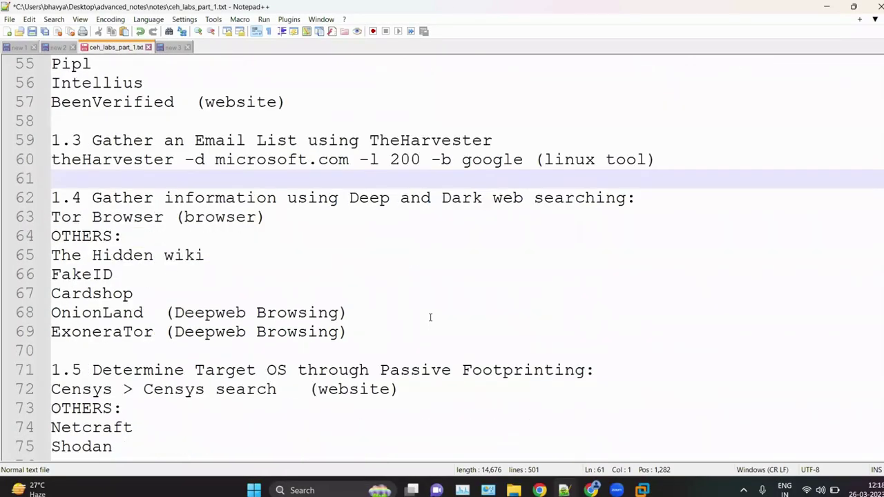
{"action": "scroll", "coordinate": [429, 317], "scroll_direction": "down", "scroll_amount": 4}
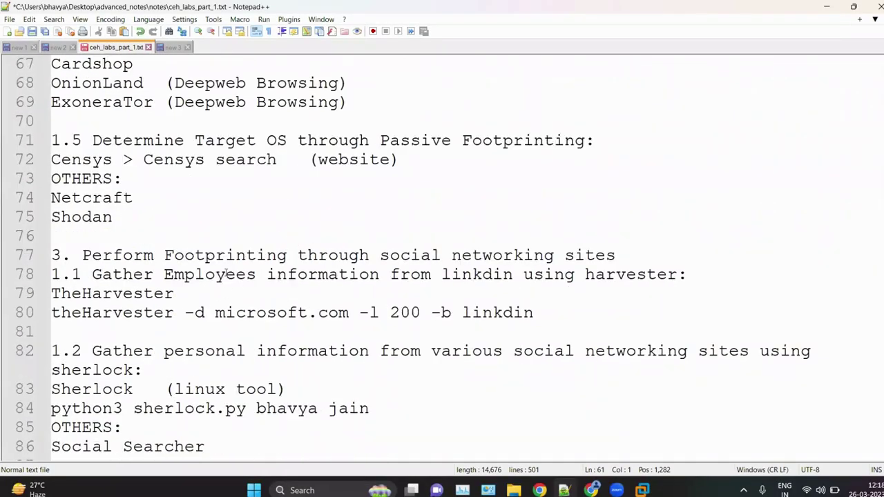
{"action": "left_click_drag", "start_coordinate": [215, 274], "coordinate": [464, 279]}
{"action": "left_click", "coordinate": [463, 288]}
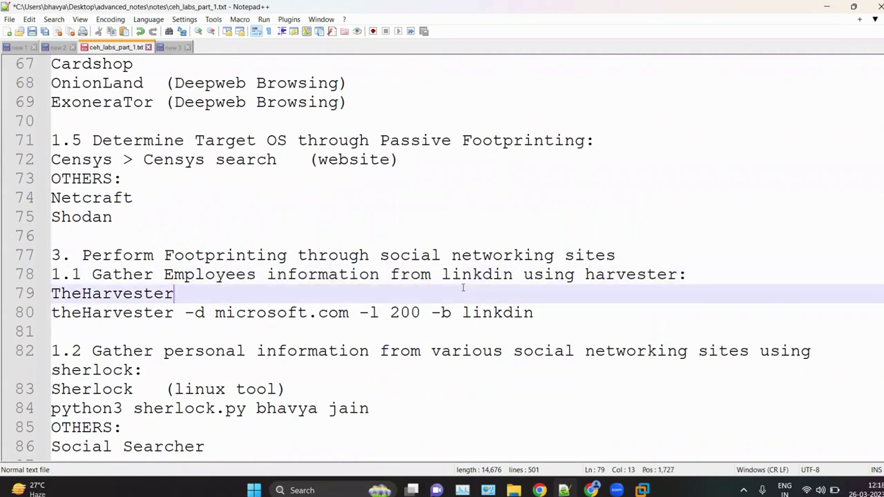
{"action": "scroll", "coordinate": [463, 288], "scroll_direction": "up", "scroll_amount": 5}
{"action": "left_click", "coordinate": [462, 257]}
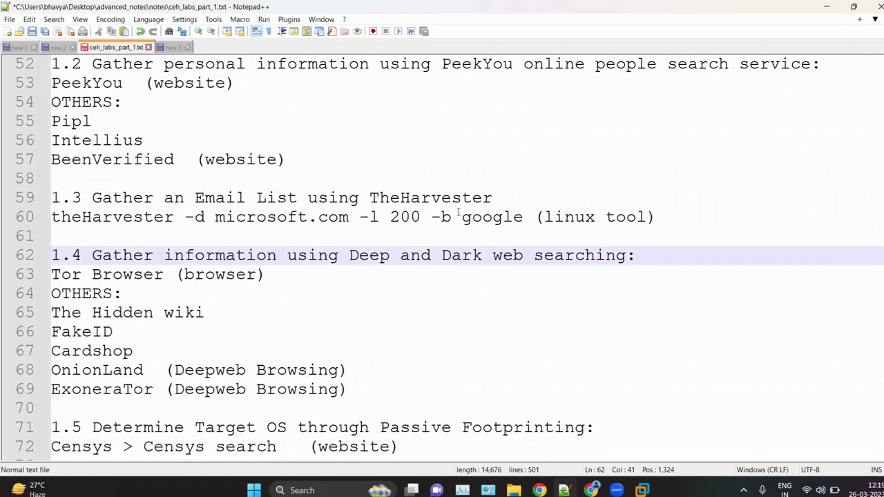
Step: Pick out 'google' as the command's search source, then minimize the Notepad++ notes
{"action": "left_click_drag", "start_coordinate": [462, 217], "coordinate": [524, 218]}
{"action": "left_click", "coordinate": [530, 255]}
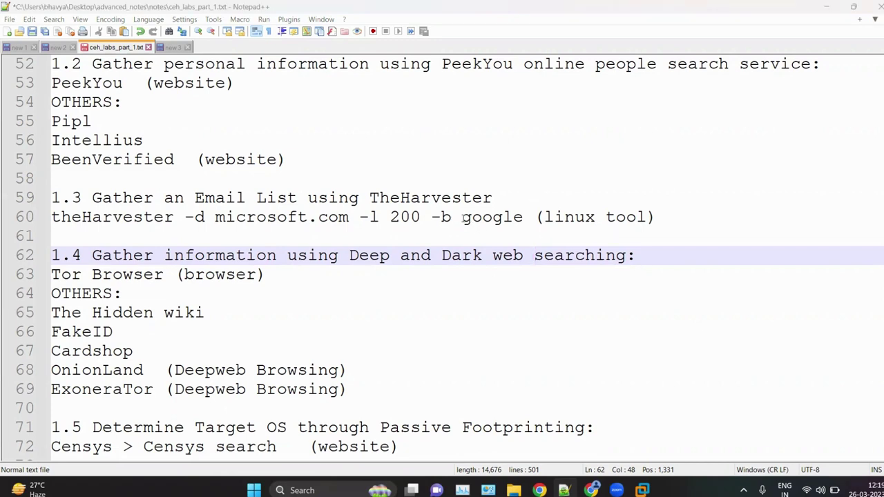
{"action": "left_click_drag", "start_coordinate": [463, 216], "coordinate": [533, 218]}
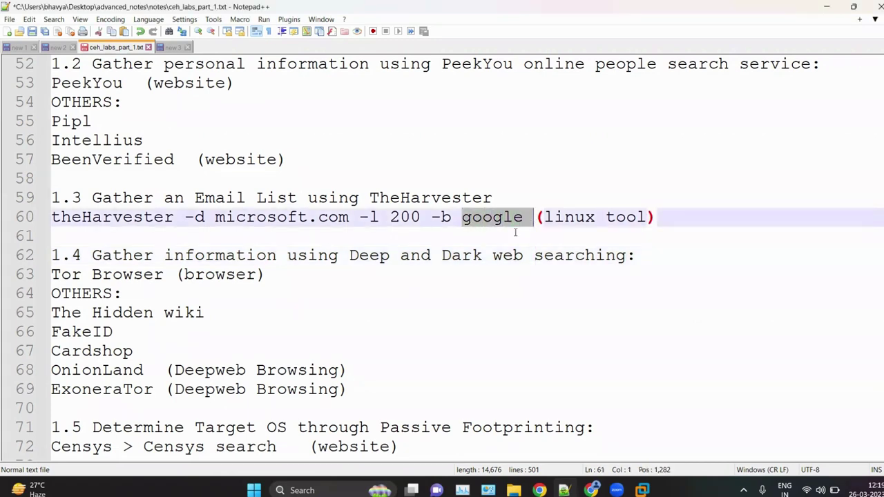
{"action": "left_click", "coordinate": [514, 234]}
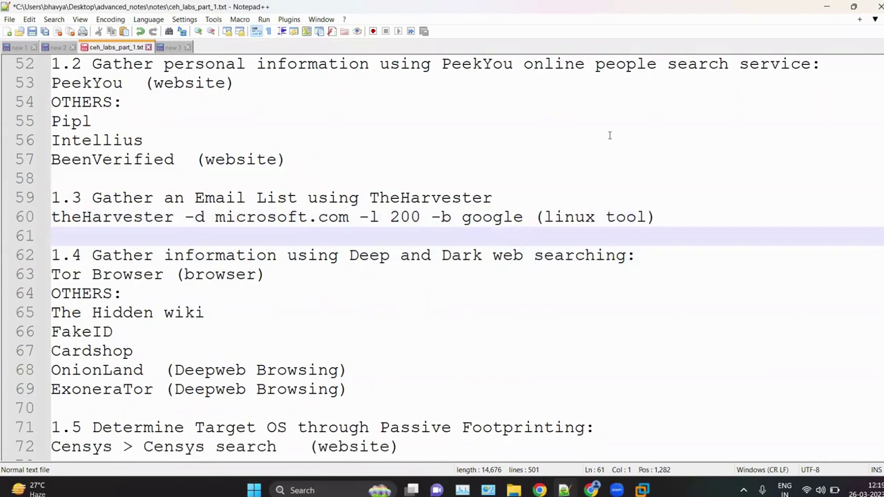
{"action": "left_click", "coordinate": [824, 6]}
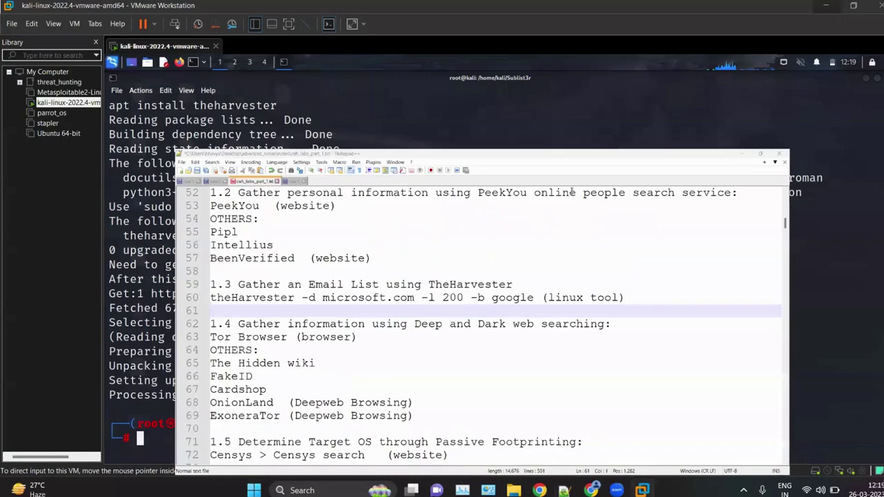
Step: Run the suggested 'theharvester -h' command and note the deprecated command name
{"action": "type", "text": "th"}
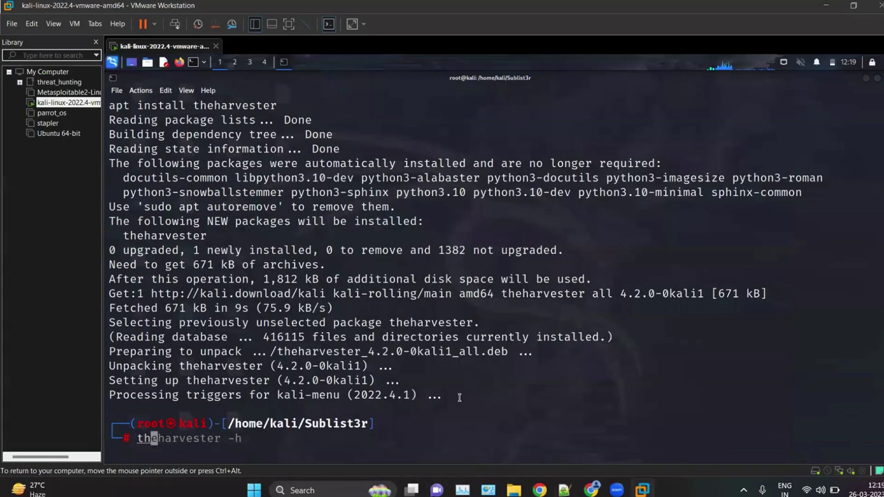
{"action": "key", "text": "Right"}
{"action": "key", "text": "Return"}
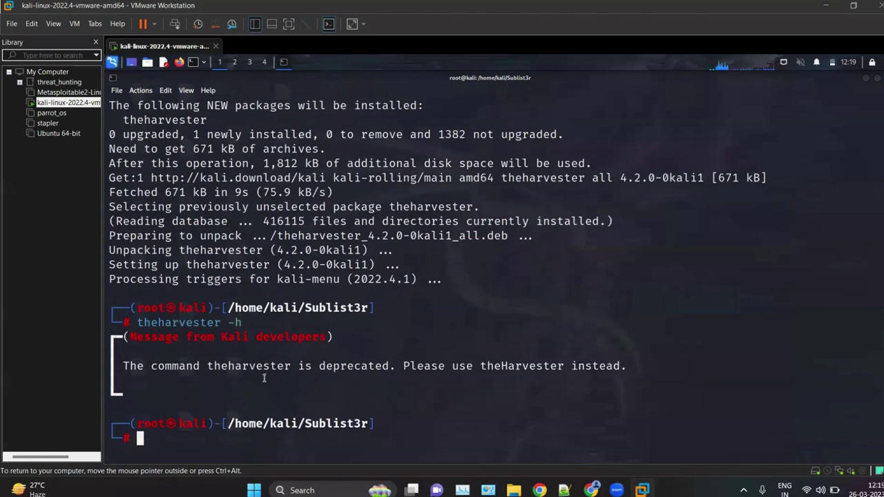
{"action": "left_click_drag", "start_coordinate": [208, 367], "coordinate": [291, 367]}
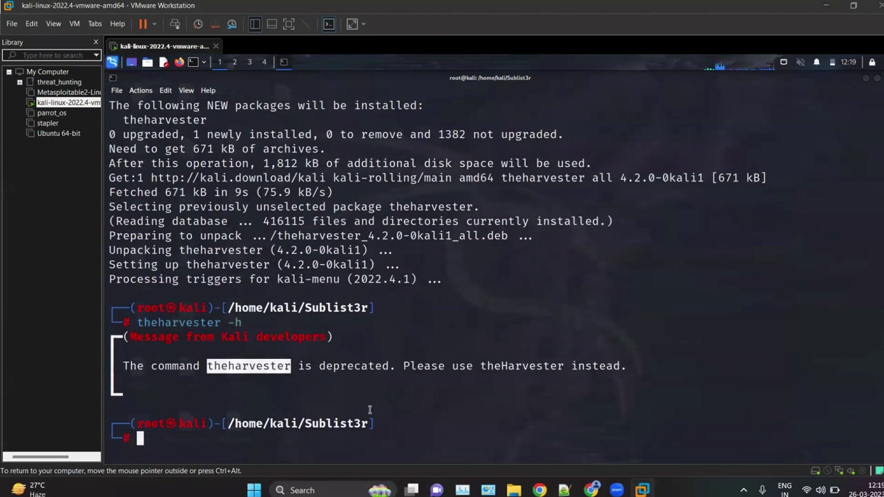
Step: Recall the command, correct it to 'theHarvester -h', and run it
{"action": "key", "text": "Up"}
{"action": "key", "text": "Left"}
{"action": "key", "text": "Left"}
{"action": "key", "text": "Left"}
{"action": "key", "text": "Left"}
{"action": "key", "text": "Left"}
{"action": "key", "text": "Left"}
{"action": "key", "text": "Left"}
{"action": "key", "text": "Left"}
{"action": "key", "text": "Left"}
{"action": "key", "text": "Left"}
{"action": "key", "text": "Left"}
{"action": "key", "text": "Left"}
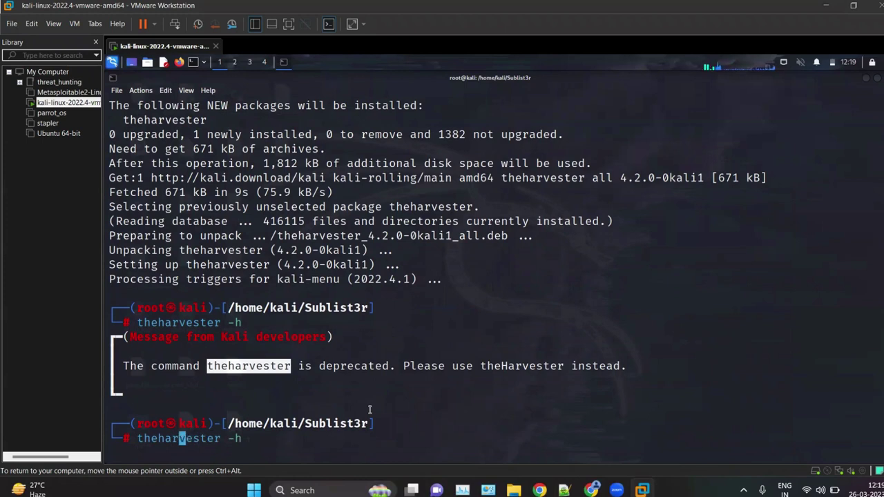
{"action": "key", "text": "BackSpace"}
{"action": "type", "text": "H"}
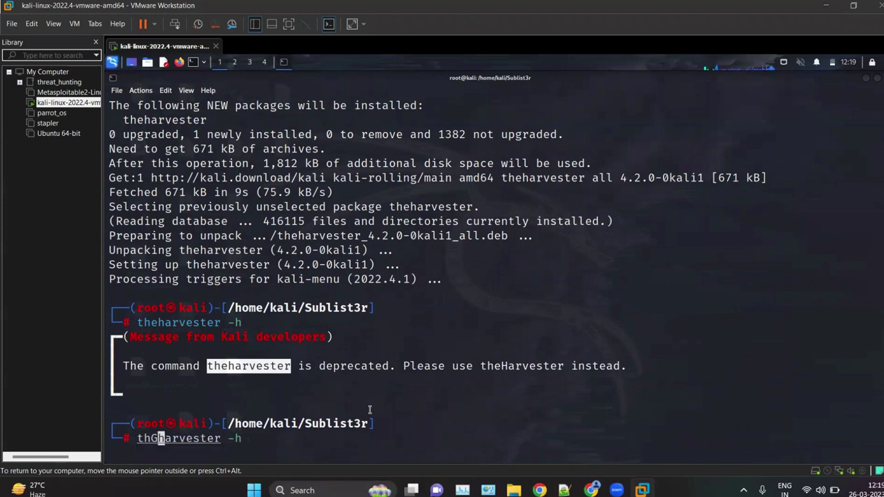
{"action": "key", "text": "BackSpace"}
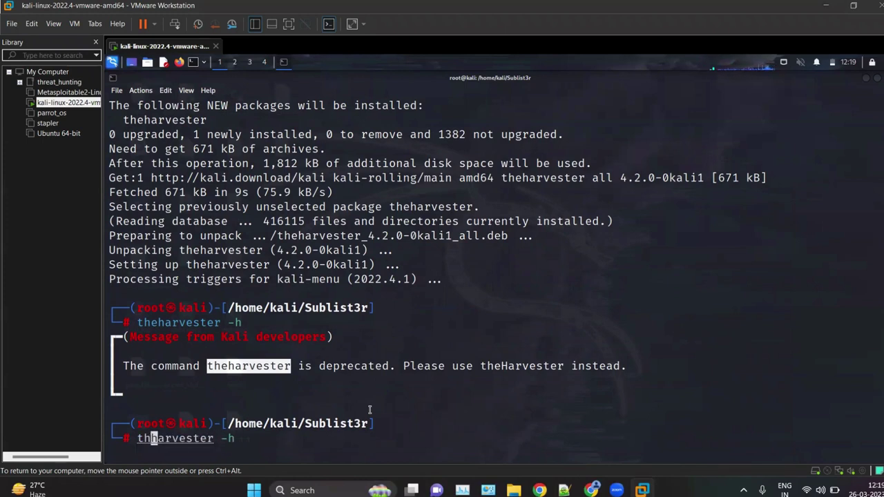
{"action": "type", "text": "e"}
{"action": "key", "text": "Right"}
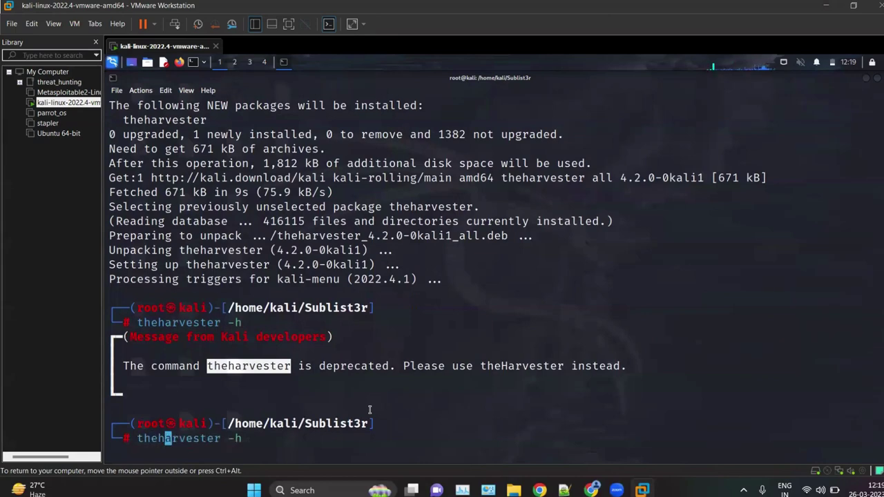
{"action": "key", "text": "BackSpace"}
{"action": "type", "text": "H"}
{"action": "key", "text": "Return"}
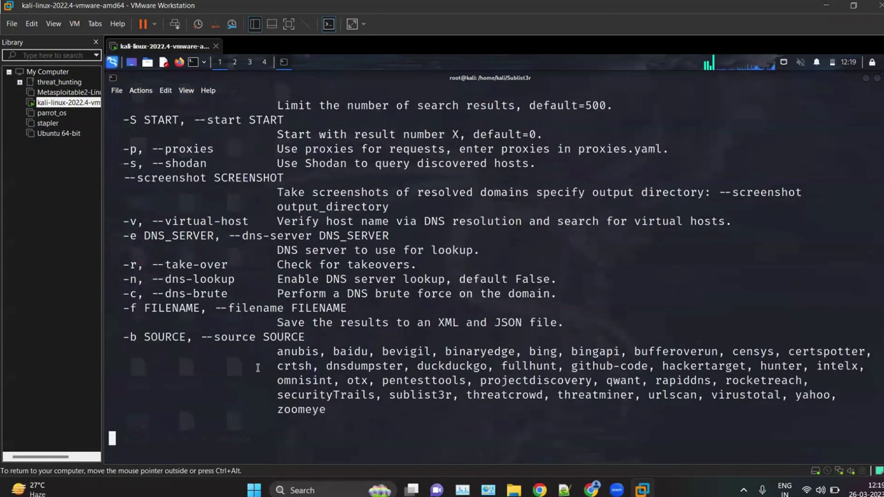
Step: Review the help output, rerun 'theHarvester - h', and check the -b data sources
{"action": "scroll", "coordinate": [248, 208], "scroll_direction": "up", "scroll_amount": 3}
{"action": "scroll", "coordinate": [248, 208], "scroll_direction": "down", "scroll_amount": 1}
{"action": "scroll", "coordinate": [248, 208], "scroll_direction": "down", "scroll_amount": 2}
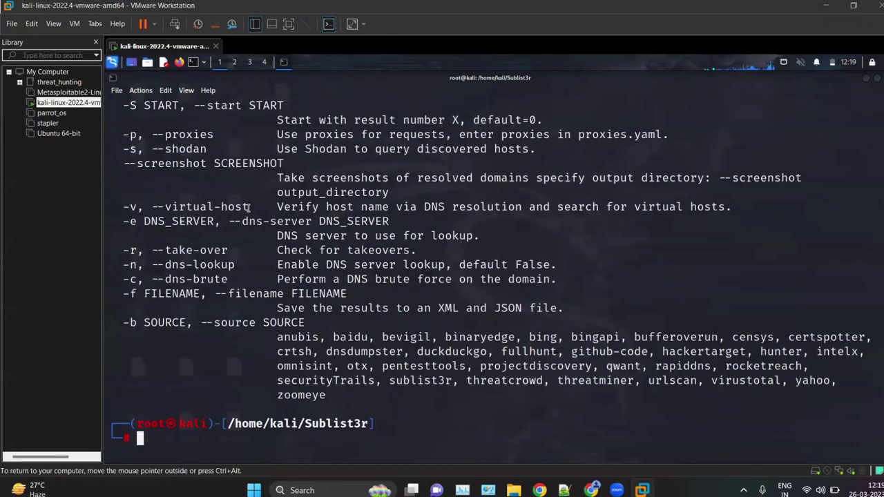
{"action": "left_click_drag", "start_coordinate": [360, 409], "coordinate": [259, 334]}
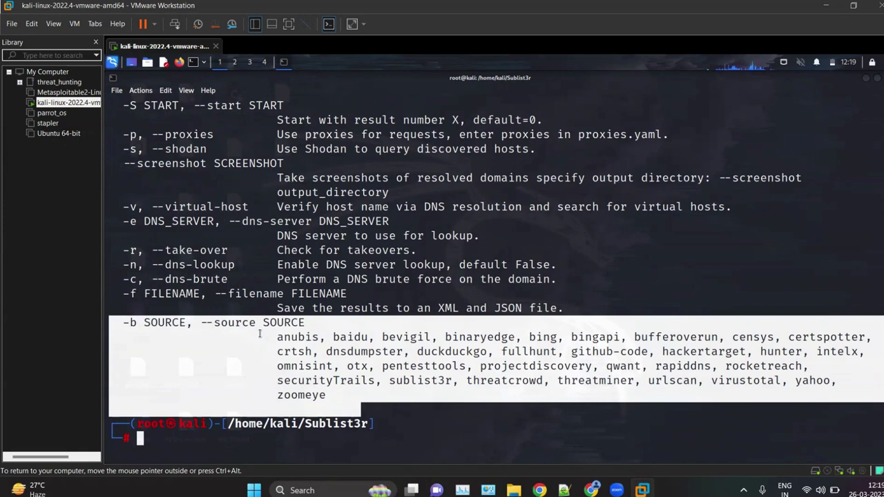
{"action": "left_click", "coordinate": [290, 432]}
{"action": "type", "text": "the"}
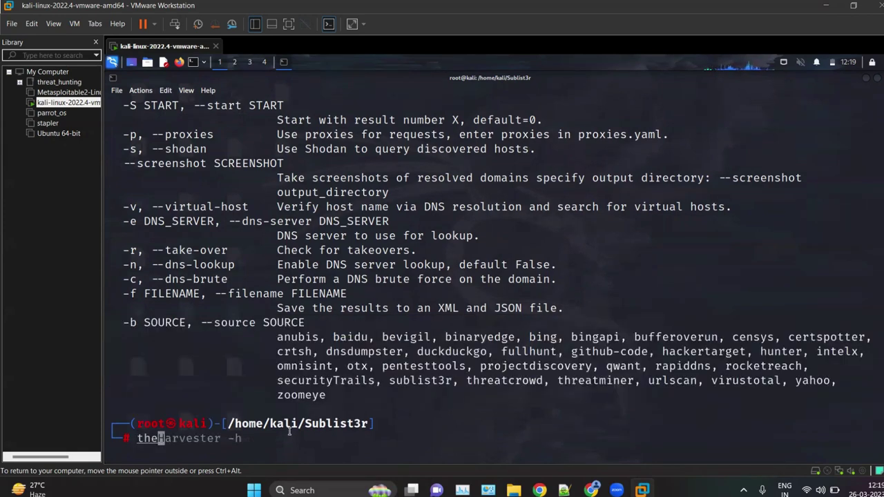
{"action": "type", "text": "Harvester "}
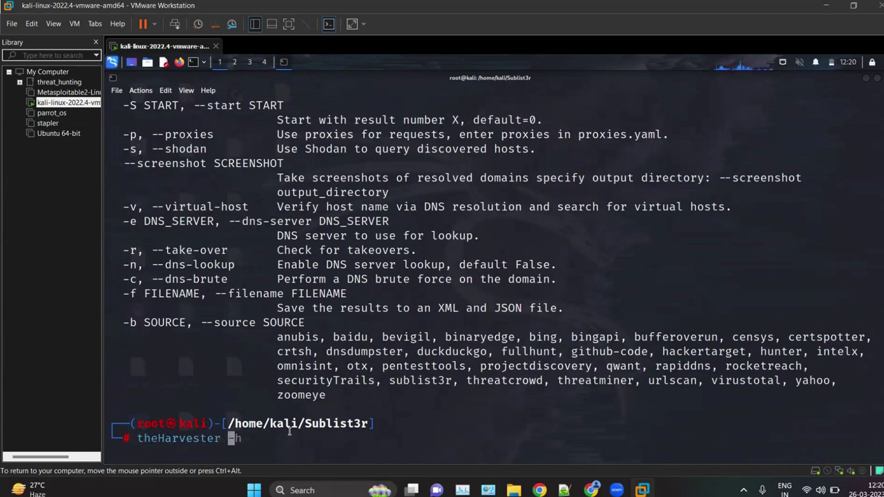
{"action": "type", "text": "- h"}
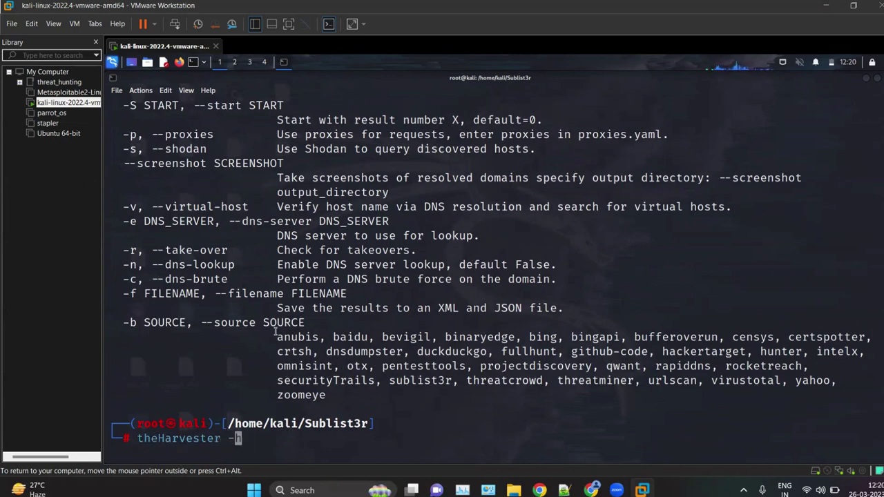
{"action": "key", "text": "Return"}
{"action": "scroll", "coordinate": [275, 331], "scroll_direction": "up", "scroll_amount": 8}
{"action": "left_click_drag", "start_coordinate": [134, 353], "coordinate": [324, 366]}
{"action": "scroll", "coordinate": [326, 364], "scroll_direction": "down", "scroll_amount": 7}
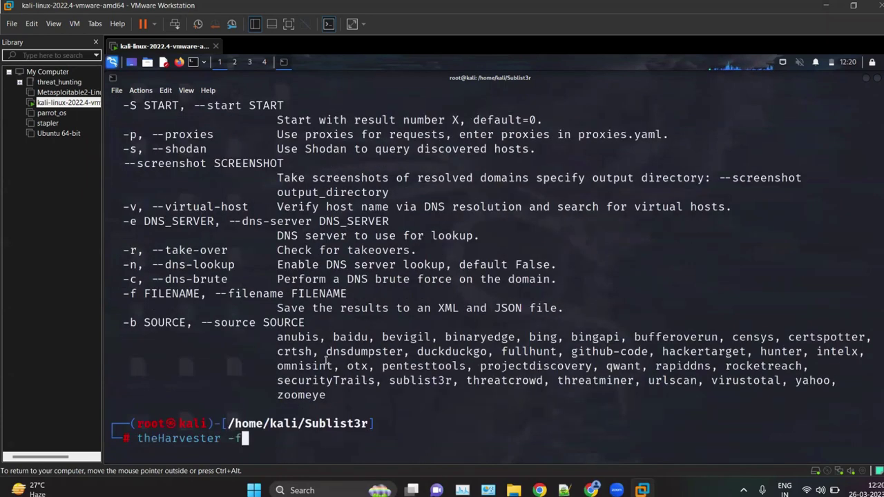
Step: Recall the amazon.com duckduckgo command and check its -l 200 result limit
{"action": "type", "text": "d"}
{"action": "key", "text": "Right"}
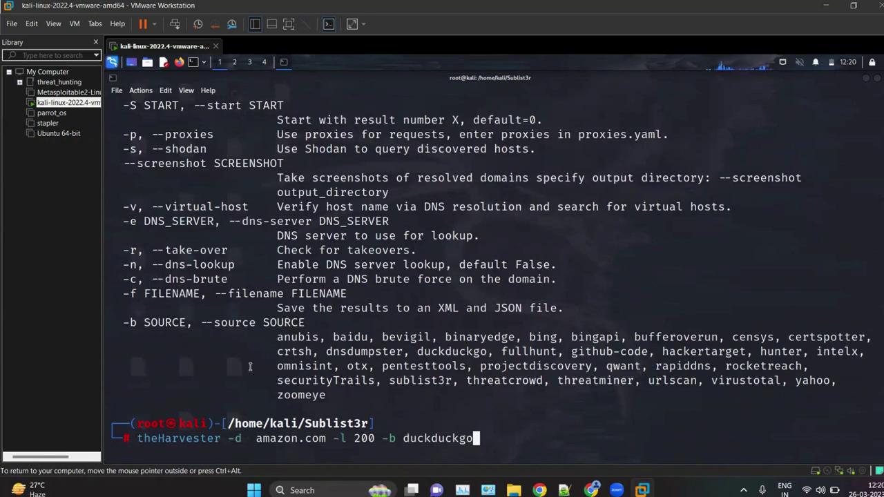
{"action": "left_click_drag", "start_coordinate": [342, 440], "coordinate": [344, 439]}
{"action": "left_click_drag", "start_coordinate": [352, 438], "coordinate": [374, 438]}
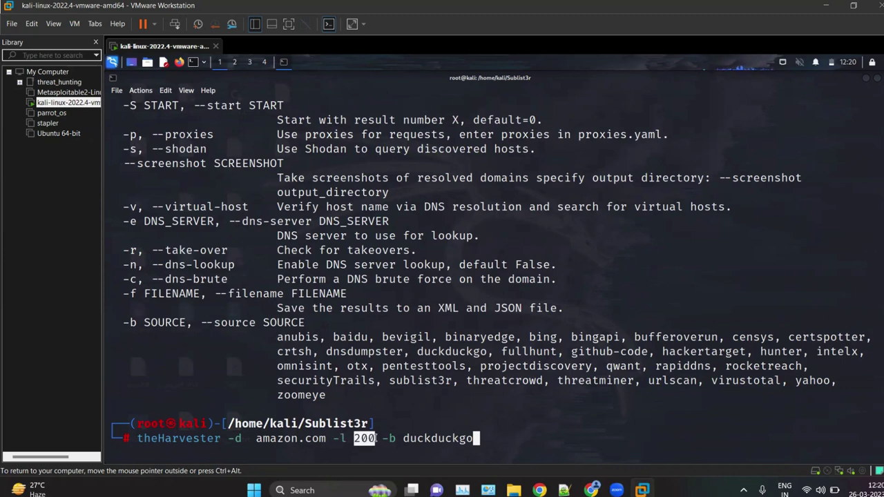
{"action": "left_click", "coordinate": [358, 445]}
{"action": "key", "text": "Left"}
{"action": "key", "text": "Left"}
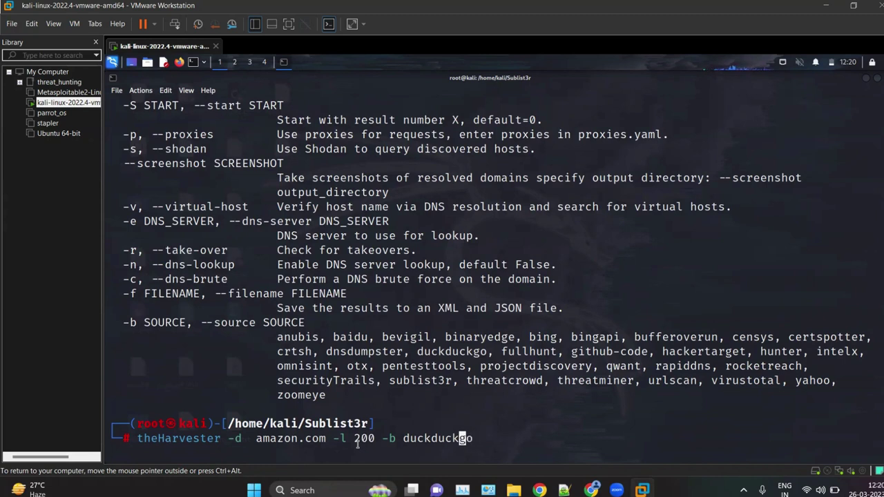
{"action": "double_click", "coordinate": [375, 439]}
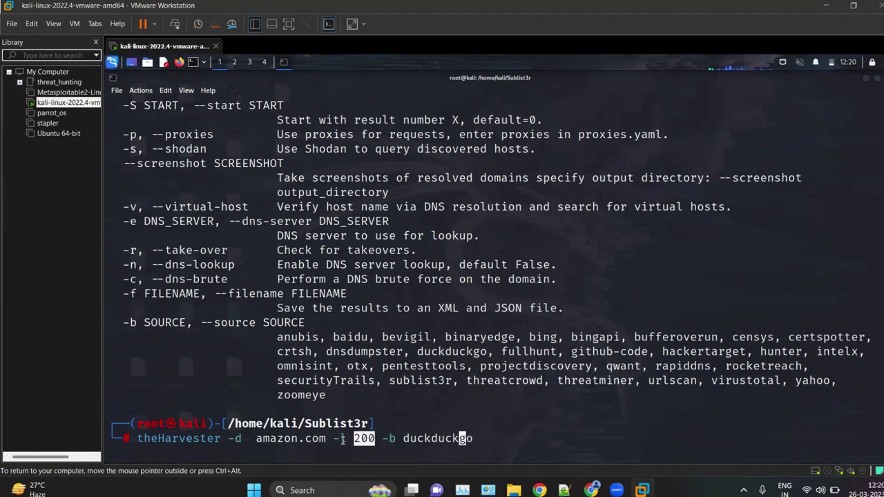
{"action": "left_click", "coordinate": [398, 439]}
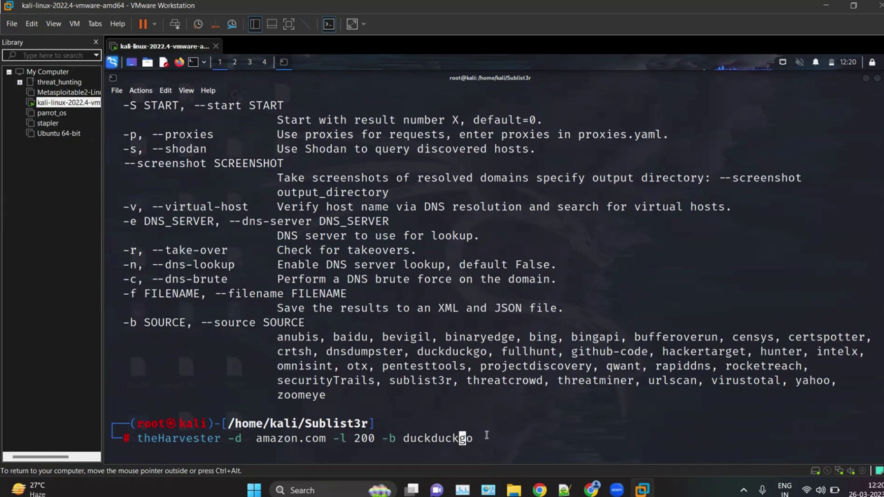
{"action": "key", "text": "Right"}
{"action": "key", "text": "Right"}
Step: Check the anubis–zoomeye source list and the lab notes, then run theHarvester on amazon.com
{"action": "left_click_drag", "start_coordinate": [270, 335], "coordinate": [335, 398]}
{"action": "left_click", "coordinate": [336, 401]}
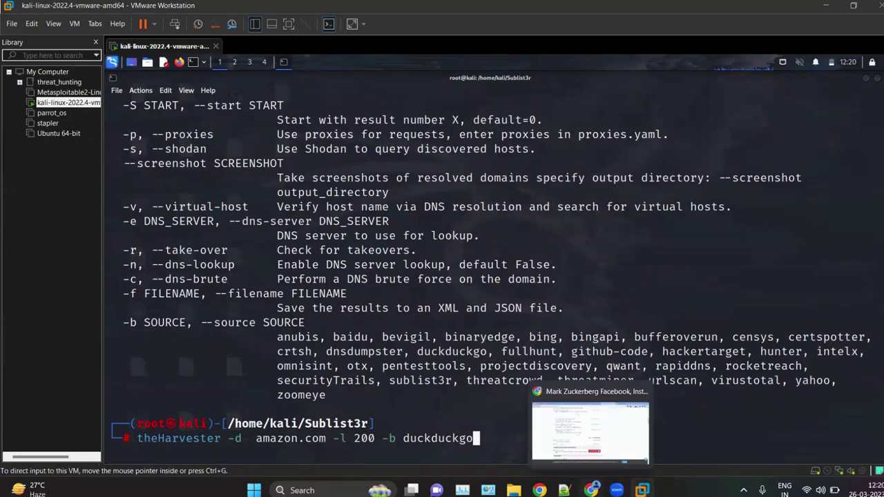
{"action": "left_click", "coordinate": [564, 491]}
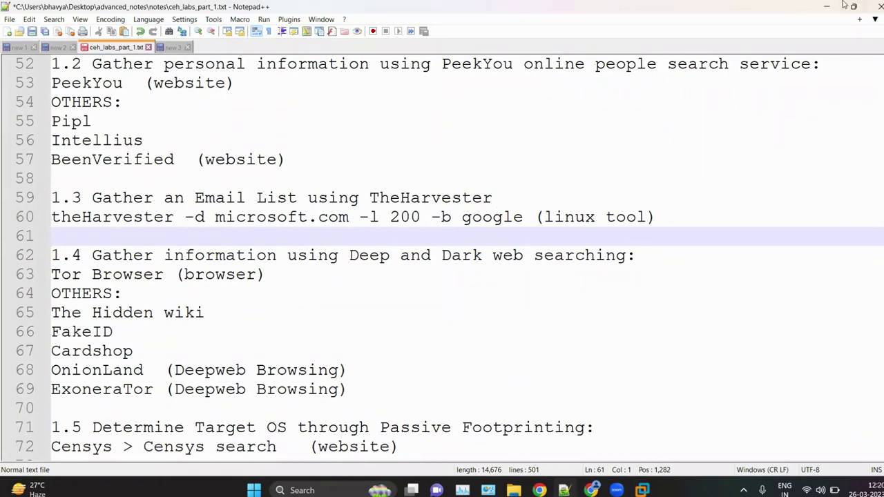
{"action": "key", "text": "alt+Tab"}
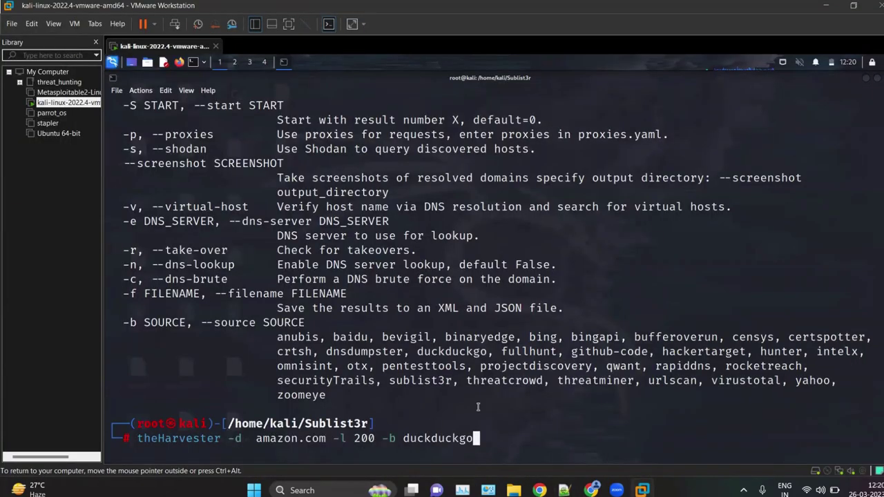
{"action": "key", "text": "Return"}
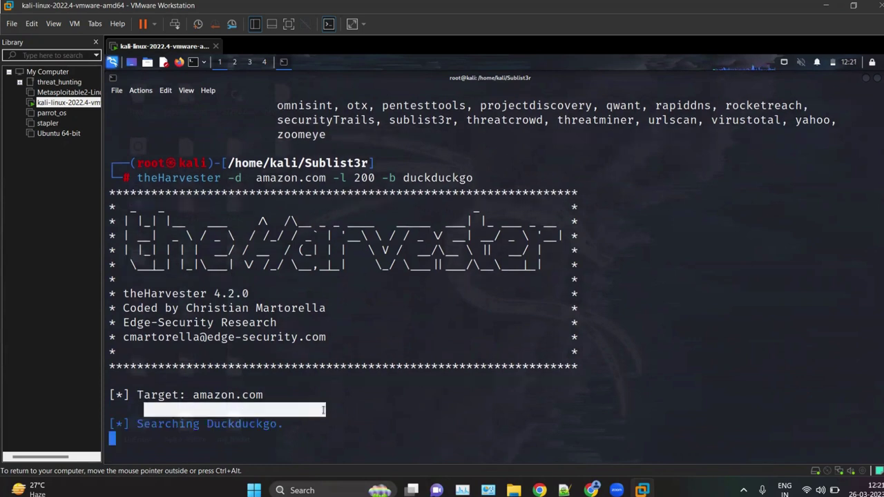
Step: Scroll through theHarvester's results and highlight the 12 discovered amazon.com hosts
{"action": "scroll", "coordinate": [344, 259], "scroll_direction": "up", "scroll_amount": 9}
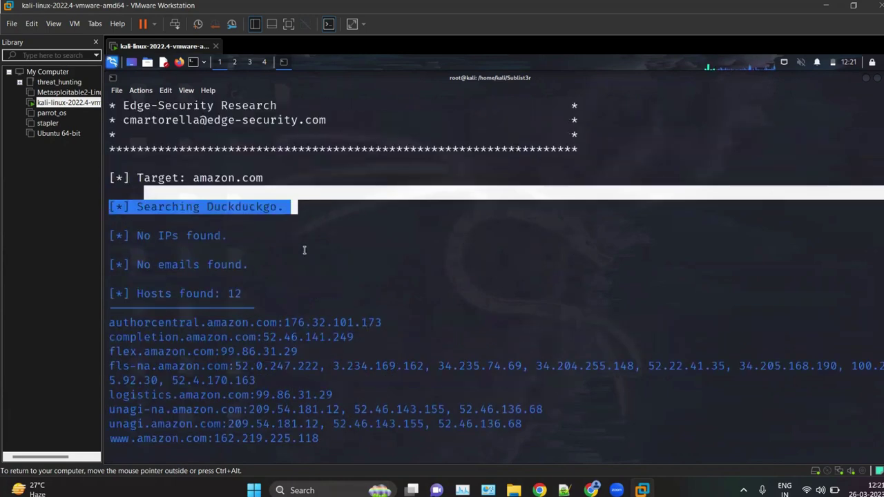
{"action": "scroll", "coordinate": [299, 217], "scroll_direction": "up", "scroll_amount": 1}
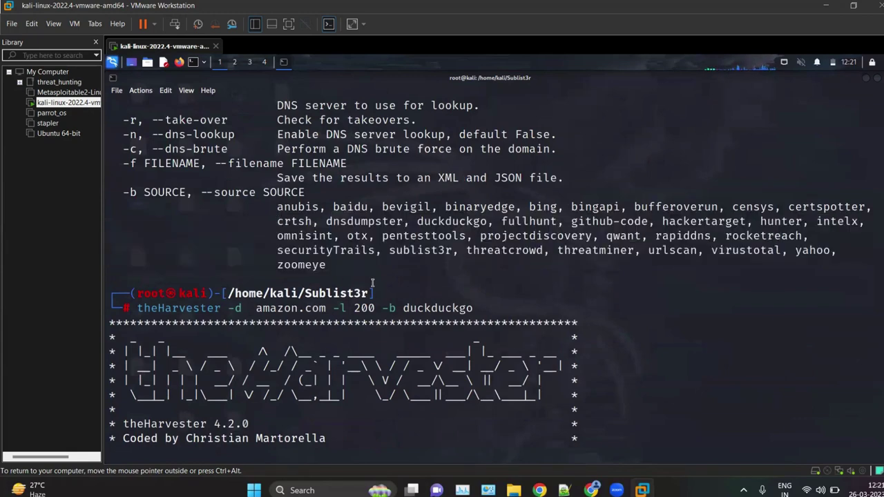
{"action": "scroll", "coordinate": [372, 281], "scroll_direction": "down", "scroll_amount": 1}
{"action": "scroll", "coordinate": [372, 281], "scroll_direction": "down", "scroll_amount": 7}
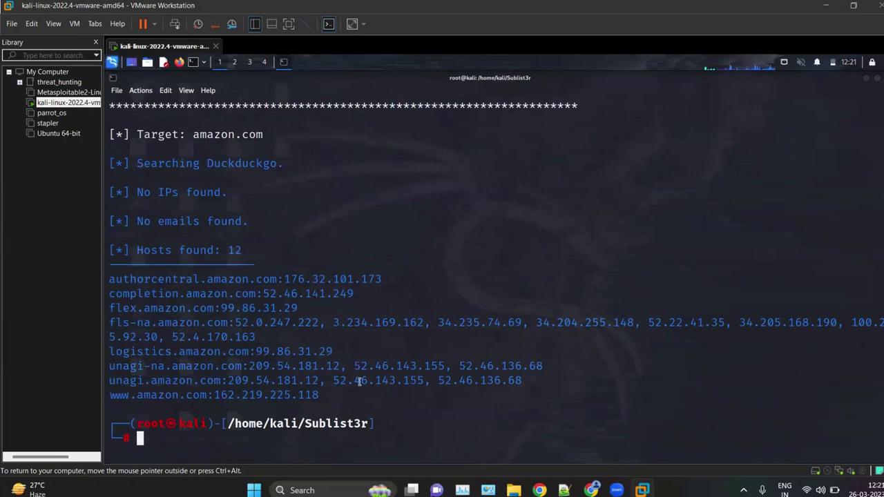
{"action": "left_click_drag", "start_coordinate": [341, 402], "coordinate": [106, 252]}
{"action": "left_click", "coordinate": [196, 296]}
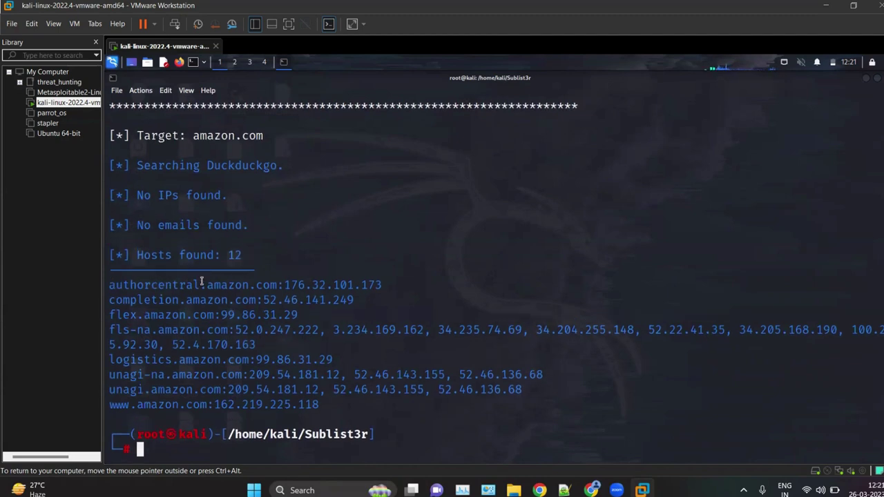
Step: Inspect authorcentral (176.32.101.173), completion and flex hosts, copying authorcentral.amazon.com before switching to Chrome
{"action": "left_click_drag", "start_coordinate": [201, 285], "coordinate": [108, 285]}
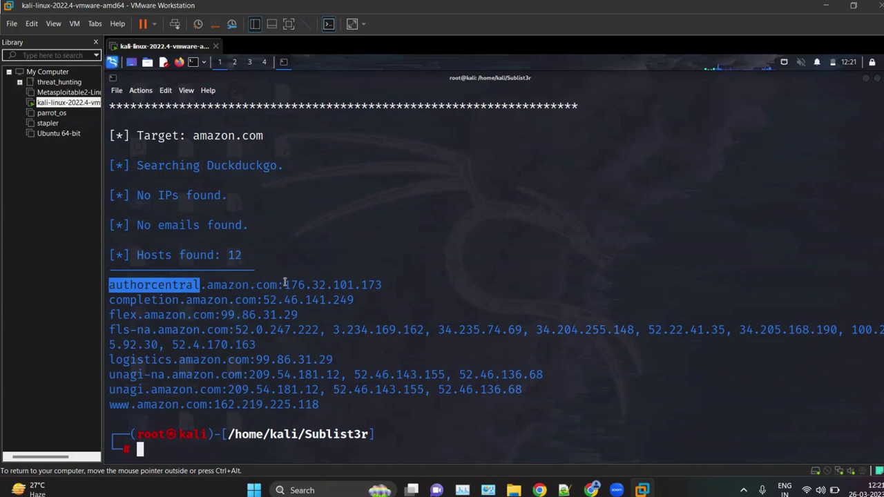
{"action": "left_click_drag", "start_coordinate": [287, 285], "coordinate": [382, 285]}
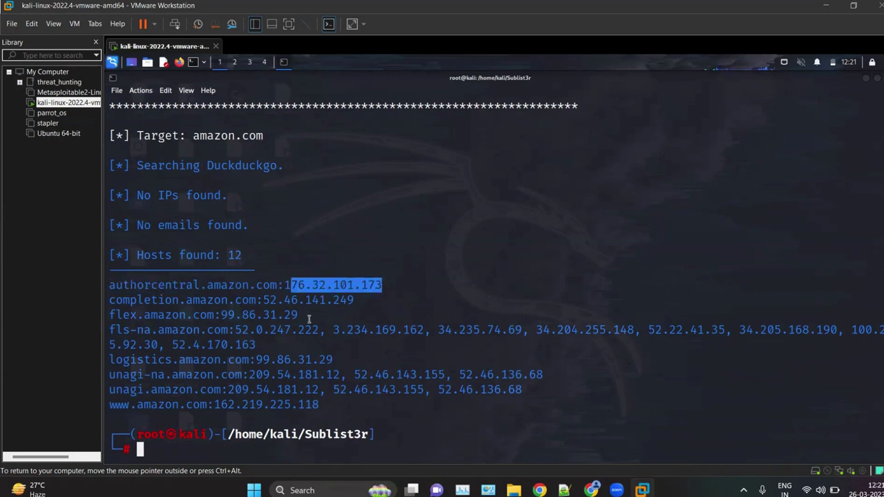
{"action": "left_click", "coordinate": [329, 354]}
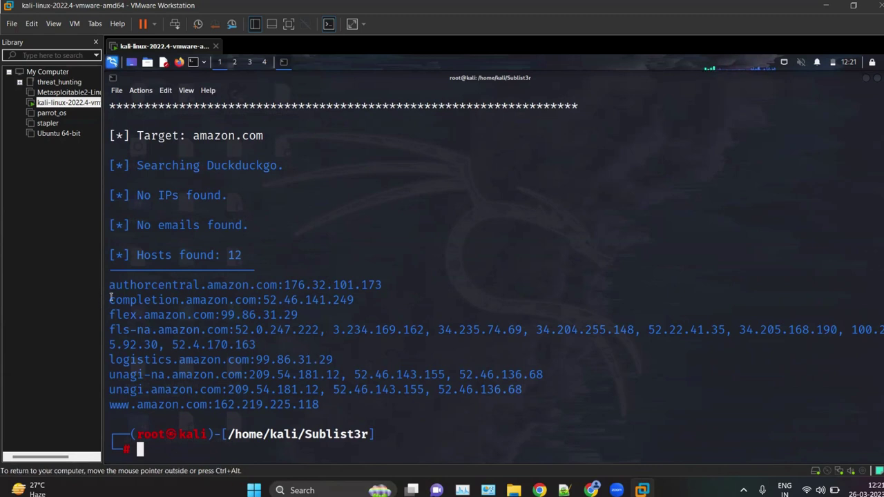
{"action": "left_click_drag", "start_coordinate": [113, 300], "coordinate": [251, 299]}
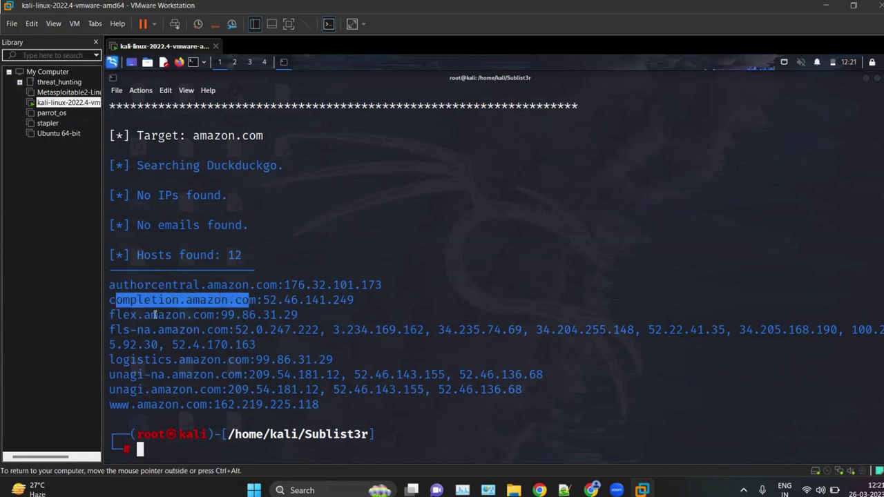
{"action": "left_click_drag", "start_coordinate": [120, 314], "coordinate": [250, 315]}
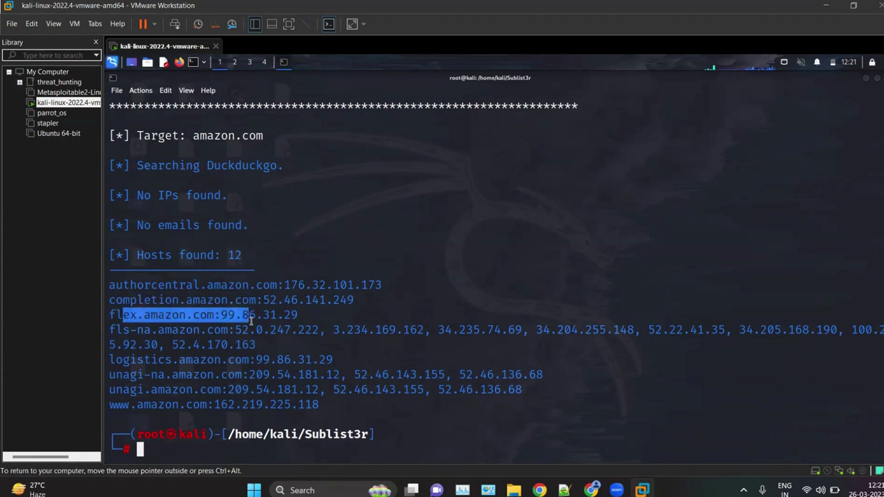
{"action": "left_click", "coordinate": [169, 371]}
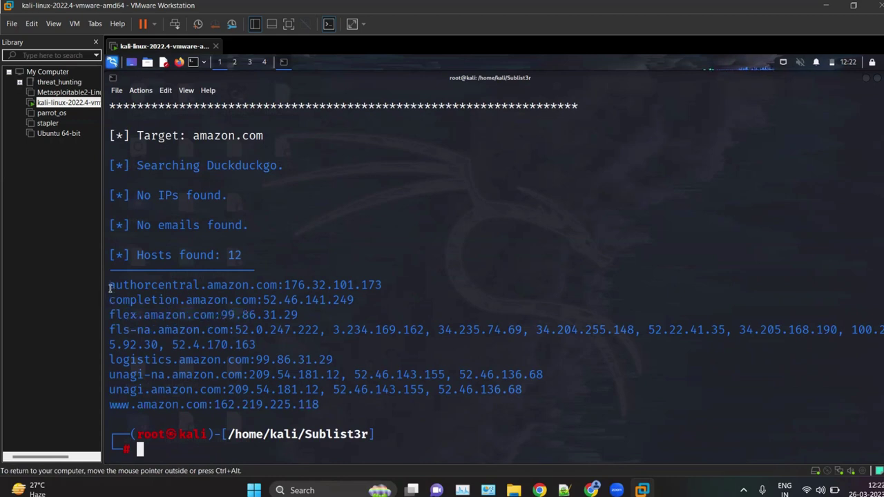
{"action": "left_click_drag", "start_coordinate": [110, 285], "coordinate": [277, 285]}
{"action": "key", "text": "ctrl+c"}
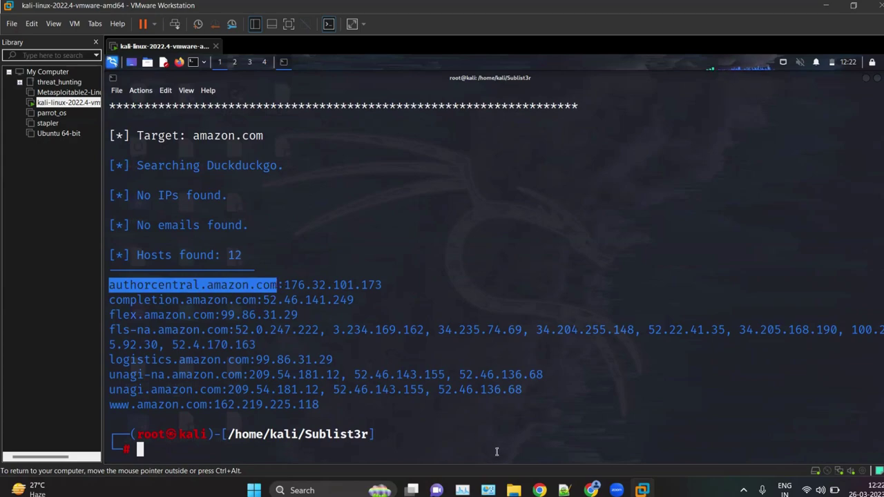
{"action": "left_click", "coordinate": [591, 491]}
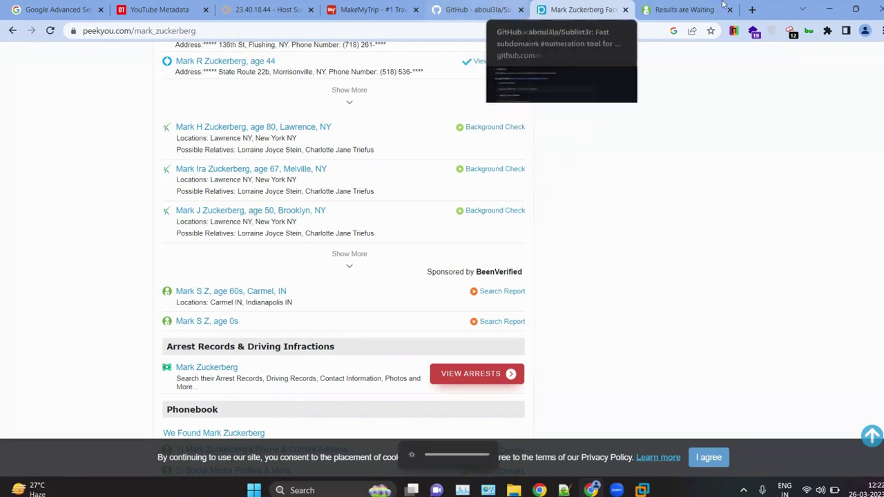
Step: Open authorcentral.amazon.com in a new tab and view its Author Central sign-in page
{"action": "left_click", "coordinate": [751, 9]}
{"action": "key", "text": "ctrl+v"}
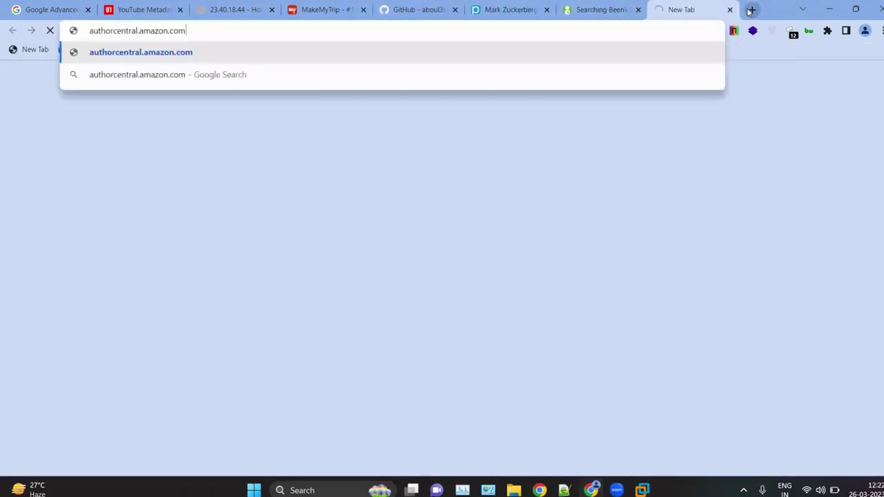
{"action": "key", "text": "Return"}
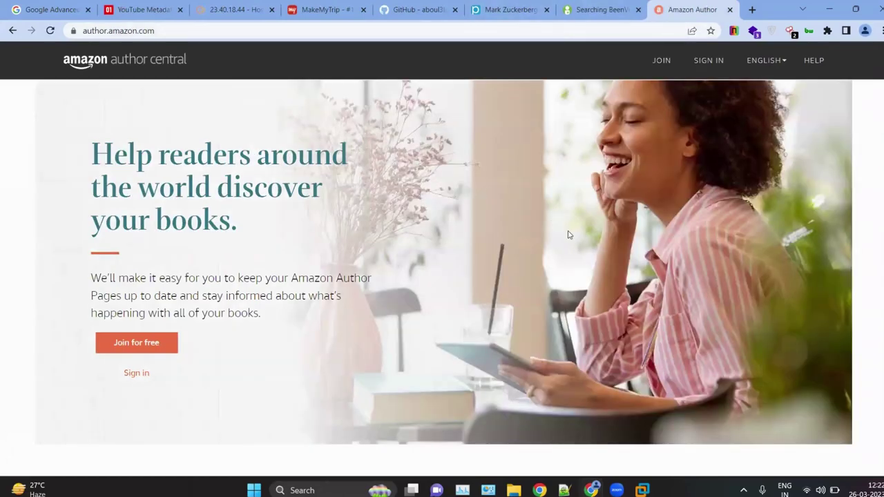
{"action": "scroll", "coordinate": [568, 233], "scroll_direction": "down", "scroll_amount": 6}
{"action": "scroll", "coordinate": [463, 201], "scroll_direction": "down", "scroll_amount": 15}
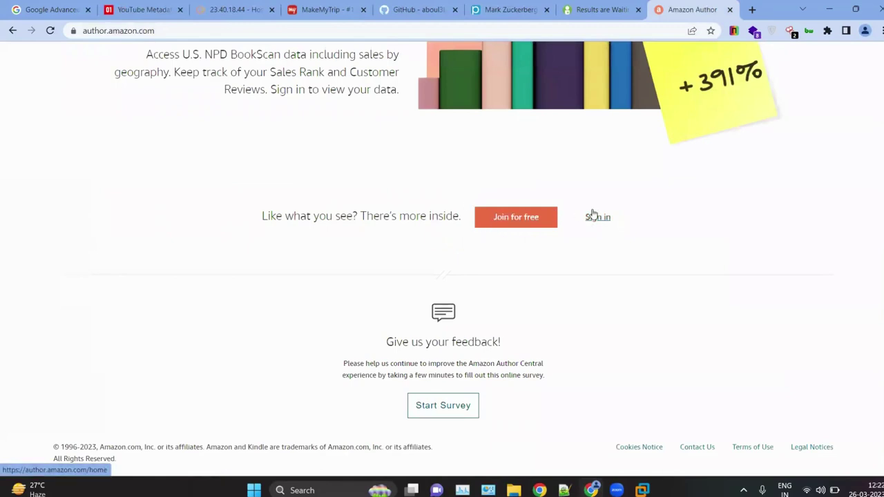
{"action": "left_click", "coordinate": [592, 216]}
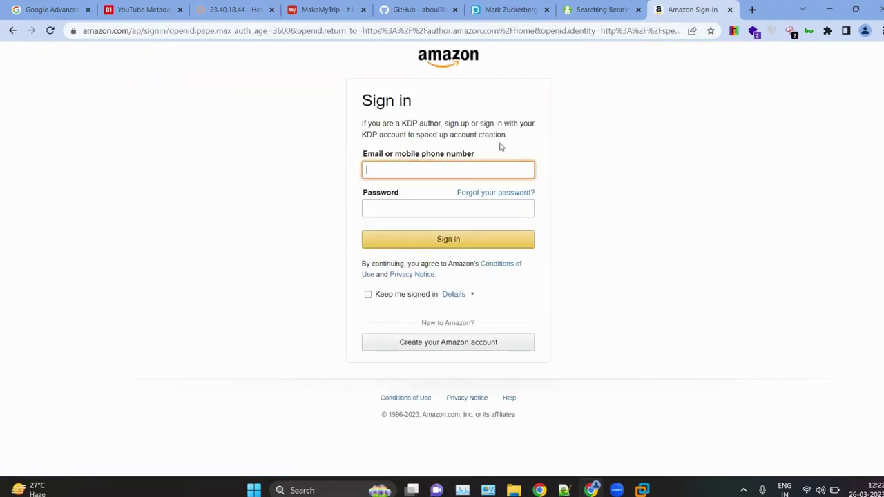
{"action": "scroll", "coordinate": [500, 145], "scroll_direction": "up", "scroll_amount": 5}
{"action": "scroll", "coordinate": [500, 146], "scroll_direction": "down", "scroll_amount": 5}
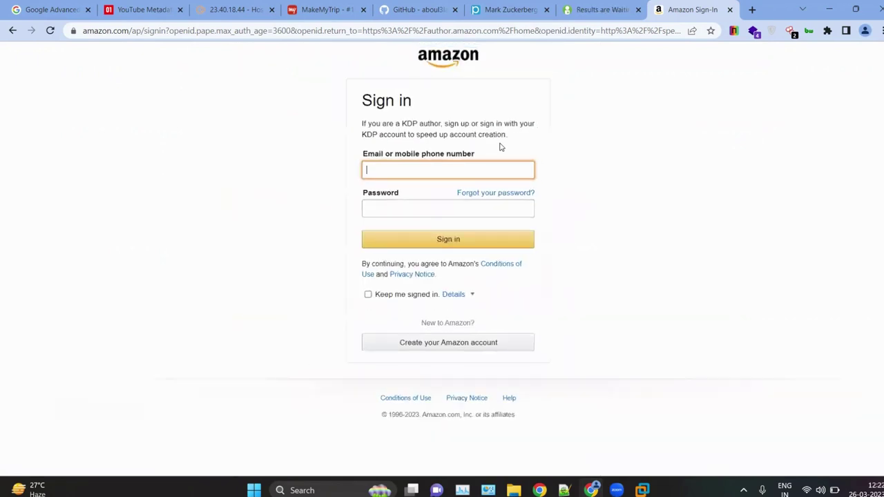
{"action": "scroll", "coordinate": [500, 146], "scroll_direction": "up", "scroll_amount": 2}
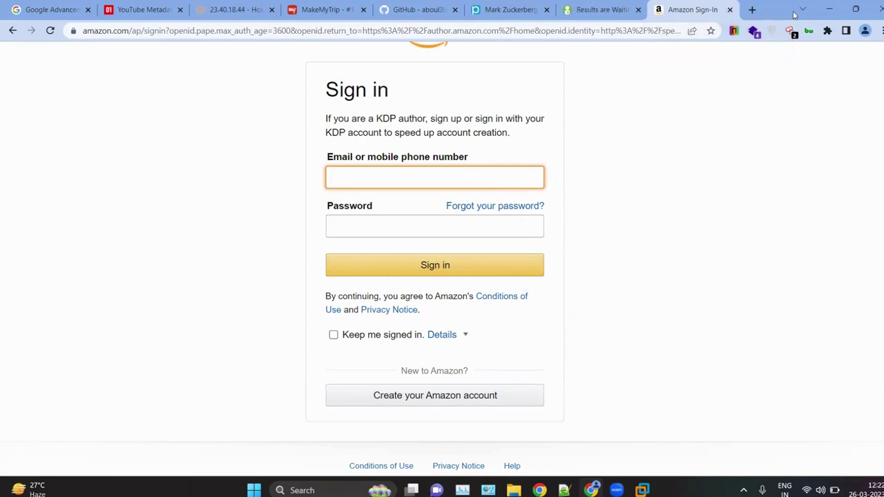
Step: Close the Results are Waiting, Amazon sign-in, GitHub and PeekYou tabs and bring up the notes
{"action": "left_click", "coordinate": [639, 9]}
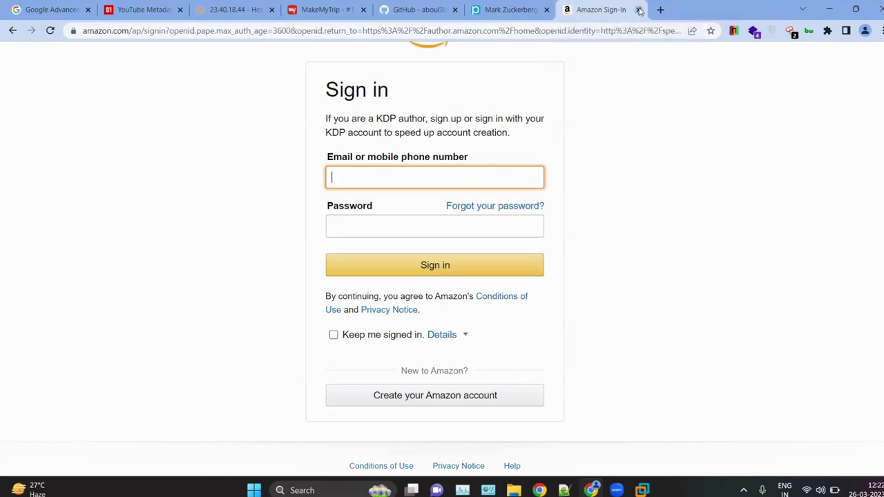
{"action": "left_click", "coordinate": [639, 10]}
{"action": "left_click", "coordinate": [607, 9]}
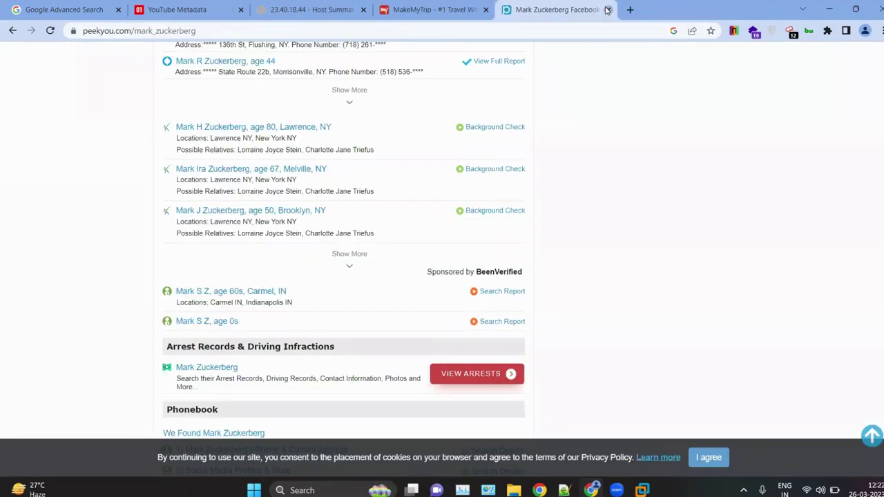
{"action": "left_click", "coordinate": [608, 10]}
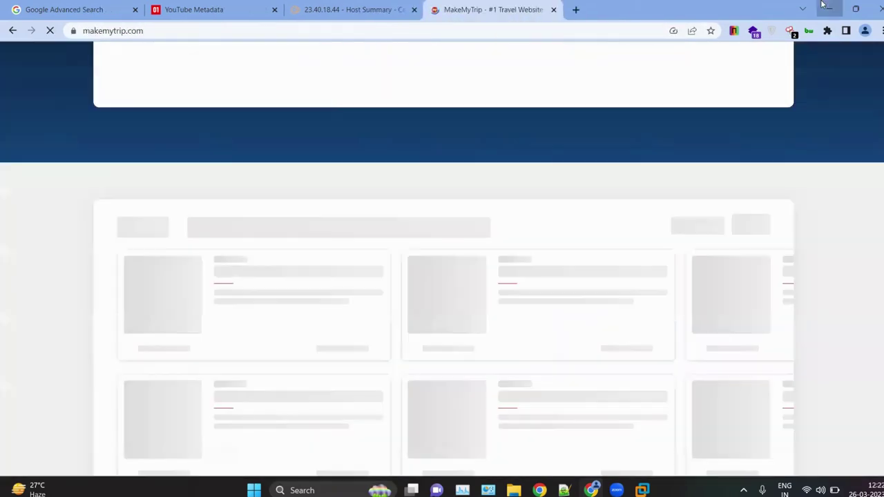
{"action": "key", "text": "alt+Tab"}
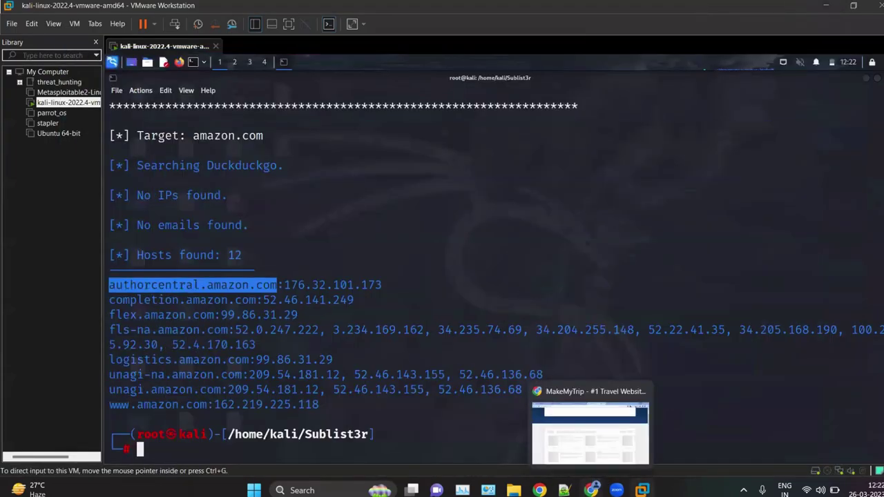
{"action": "left_click", "coordinate": [564, 490]}
Step: Go over section 1.4 on deep and dark web searching, lines 62–69
{"action": "left_click", "coordinate": [291, 364]}
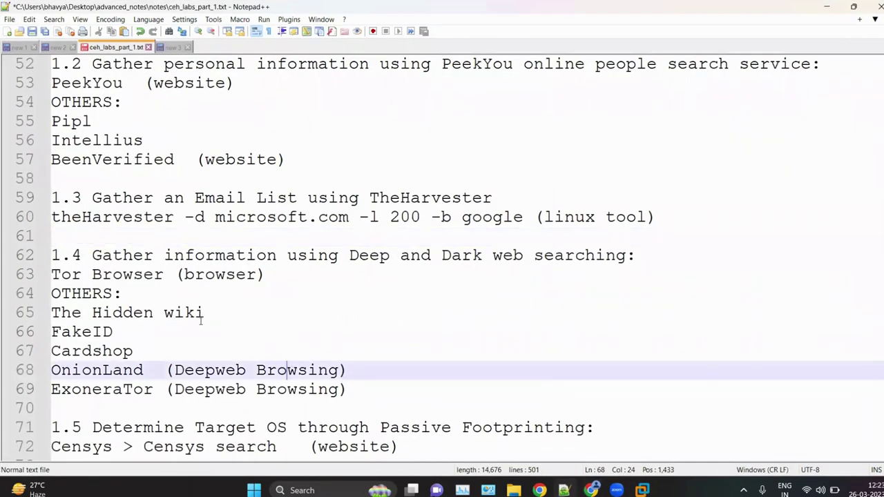
{"action": "left_click_drag", "start_coordinate": [94, 259], "coordinate": [339, 255]}
{"action": "left_click_drag", "start_coordinate": [401, 256], "coordinate": [656, 258]}
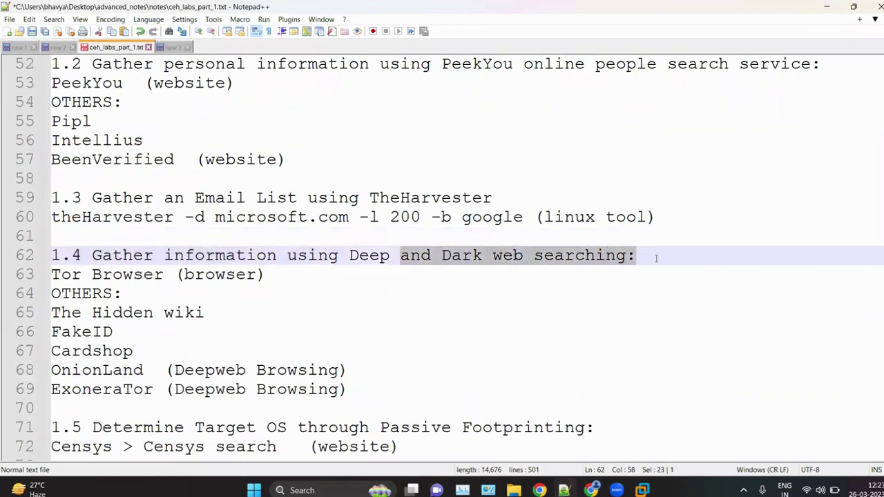
{"action": "left_click", "coordinate": [190, 339]}
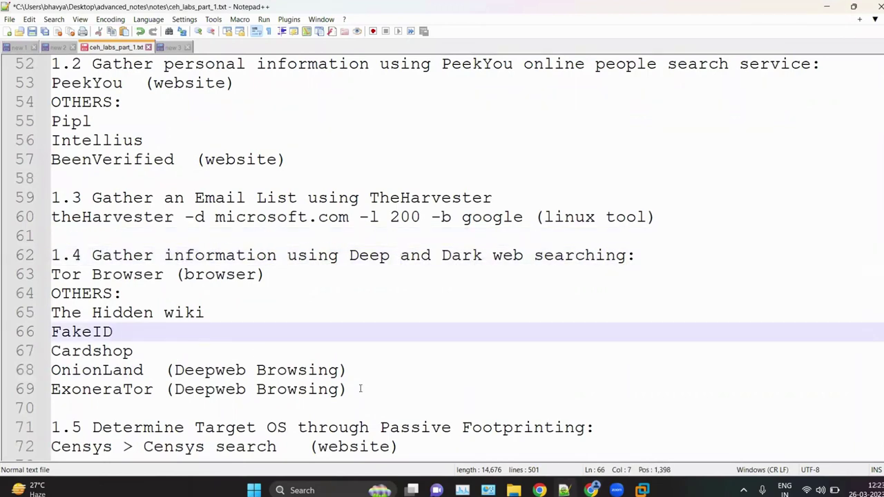
{"action": "left_click_drag", "start_coordinate": [352, 391], "coordinate": [36, 254]}
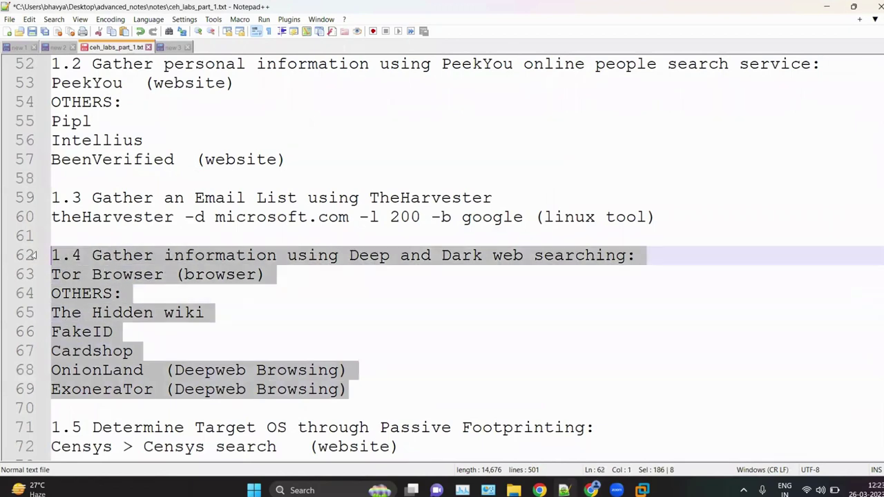
{"action": "left_click", "coordinate": [214, 300]}
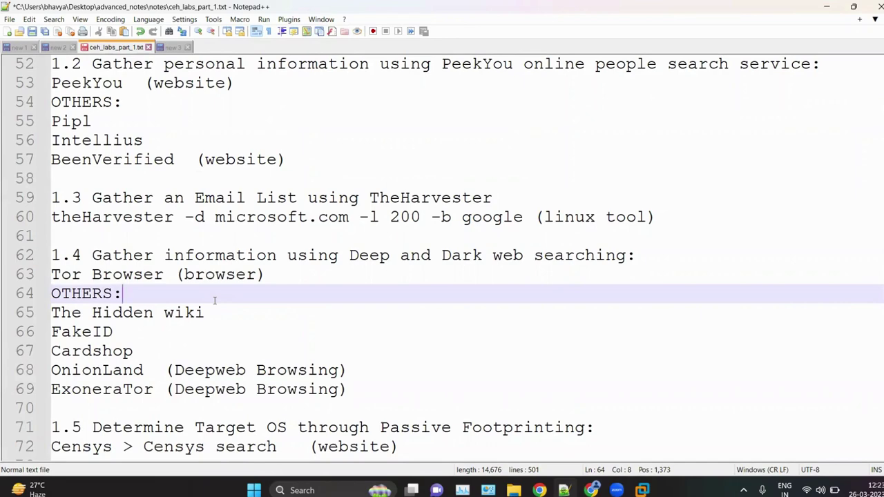
Step: Review the FakeID, Determine Target OS, Passive Footprinting, Censys, Netcraft and Shodan notes
{"action": "left_click", "coordinate": [269, 325]}
{"action": "scroll", "coordinate": [159, 305], "scroll_direction": "down", "scroll_amount": 3}
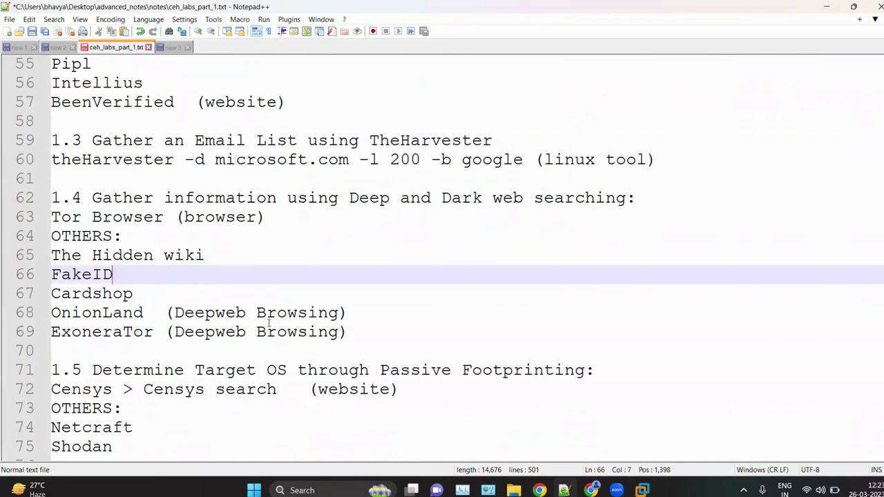
{"action": "left_click_drag", "start_coordinate": [91, 256], "coordinate": [299, 255]}
{"action": "left_click_drag", "start_coordinate": [369, 256], "coordinate": [546, 255]}
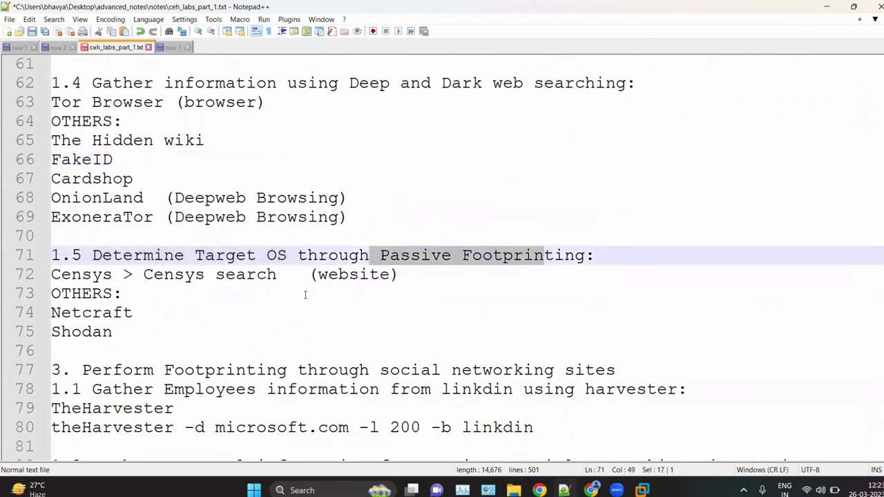
{"action": "left_click", "coordinate": [306, 295]}
{"action": "scroll", "coordinate": [241, 238], "scroll_direction": "down", "scroll_amount": 2}
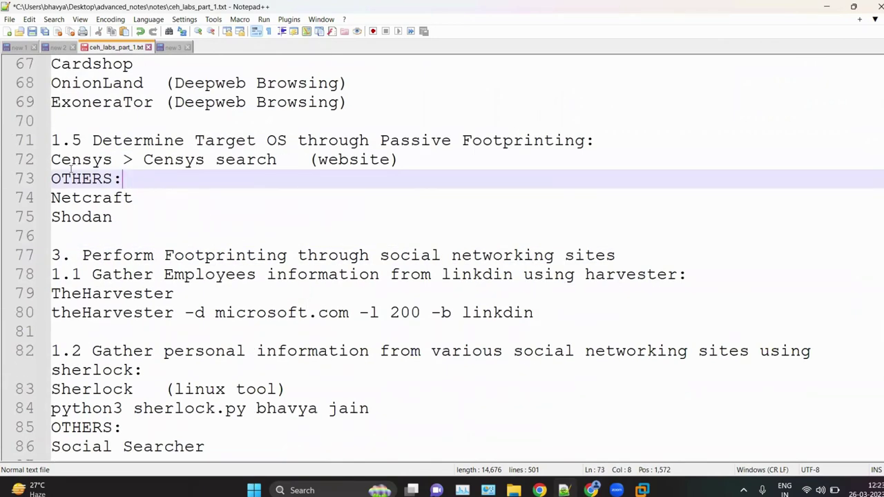
{"action": "left_click_drag", "start_coordinate": [63, 163], "coordinate": [289, 170]}
{"action": "left_click", "coordinate": [192, 187]}
{"action": "left_click_drag", "start_coordinate": [111, 217], "coordinate": [26, 202]}
{"action": "left_click", "coordinate": [254, 183]}
Step: Read the social networking section, theHarvester entry and 'linkdin' command on lines 79–80, then go to Chrome
{"action": "scroll", "coordinate": [187, 286], "scroll_direction": "down", "scroll_amount": 1}
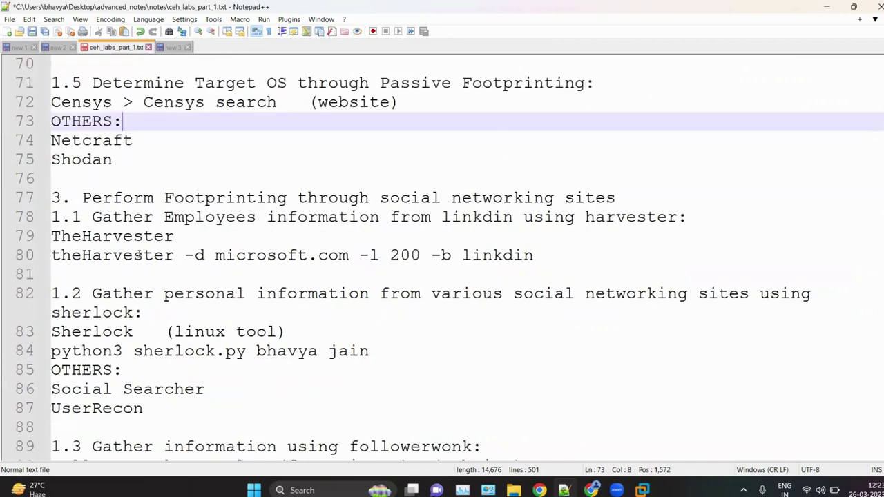
{"action": "scroll", "coordinate": [139, 255], "scroll_direction": "down", "scroll_amount": 1}
{"action": "left_click_drag", "start_coordinate": [87, 126], "coordinate": [657, 146]}
{"action": "left_click", "coordinate": [432, 184]}
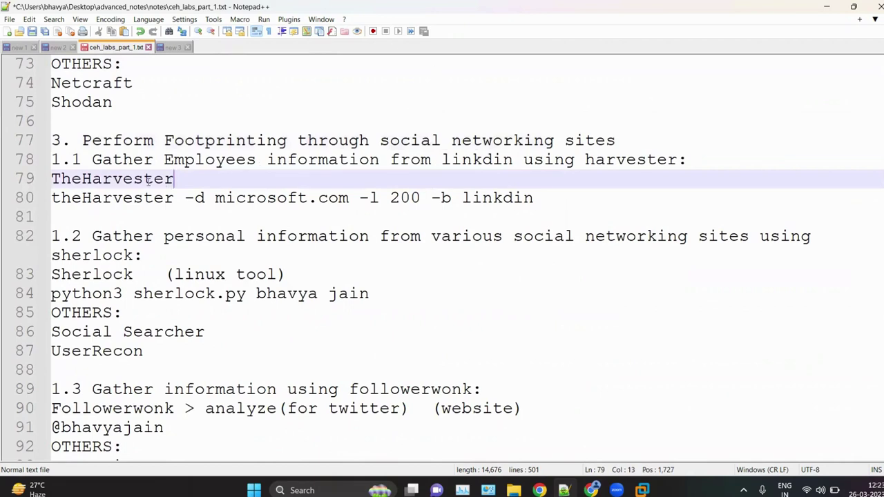
{"action": "left_click_drag", "start_coordinate": [185, 196], "coordinate": [470, 182]}
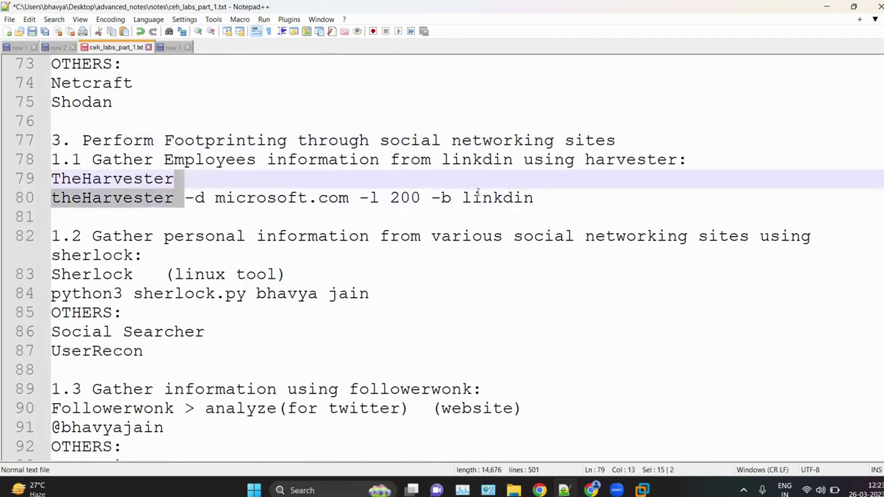
{"action": "left_click", "coordinate": [391, 199]}
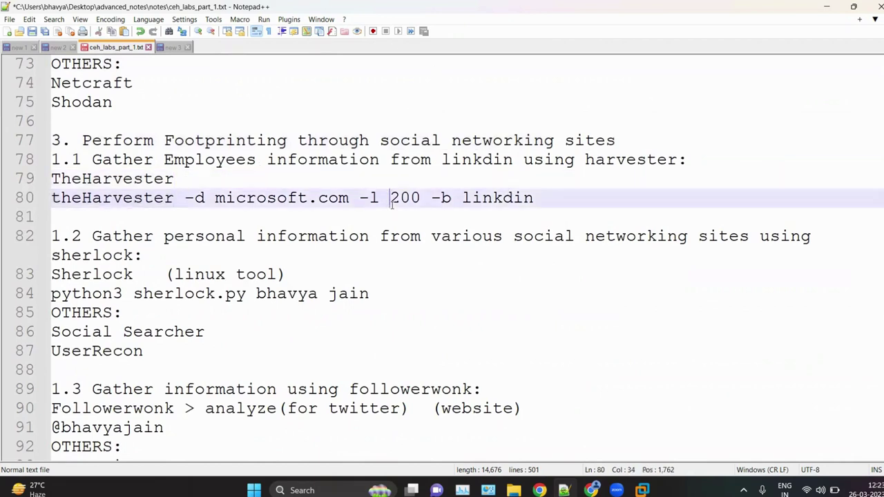
{"action": "left_click", "coordinate": [476, 198]}
{"action": "double_click", "coordinate": [546, 198]}
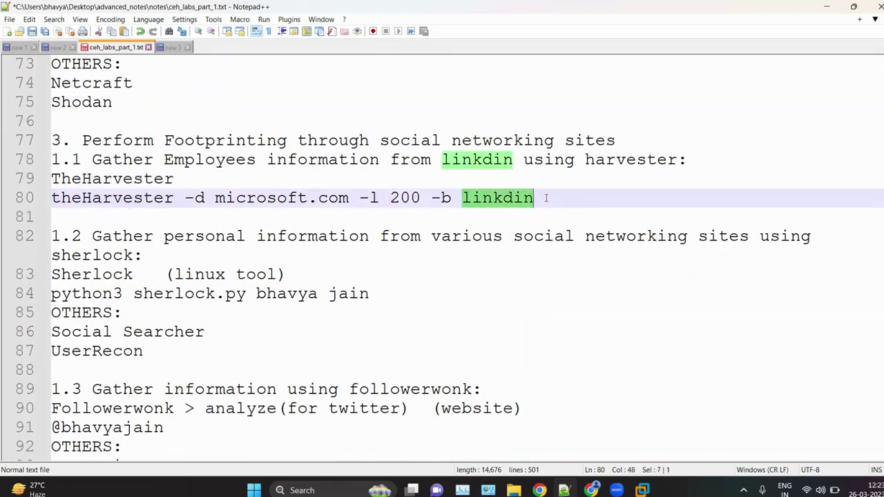
{"action": "scroll", "coordinate": [546, 198], "scroll_direction": "up", "scroll_amount": 1}
{"action": "scroll", "coordinate": [610, 444], "scroll_direction": "down", "scroll_amount": 2}
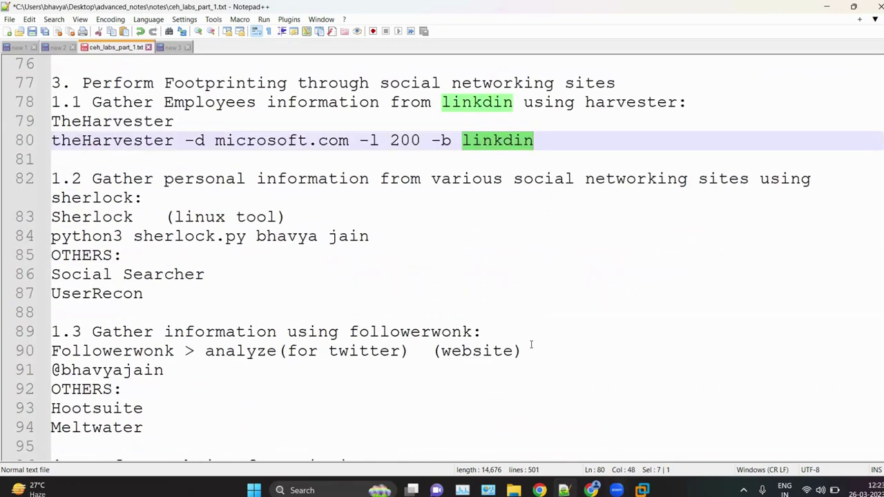
{"action": "scroll", "coordinate": [532, 346], "scroll_direction": "up", "scroll_amount": 3}
{"action": "left_click", "coordinate": [533, 318]}
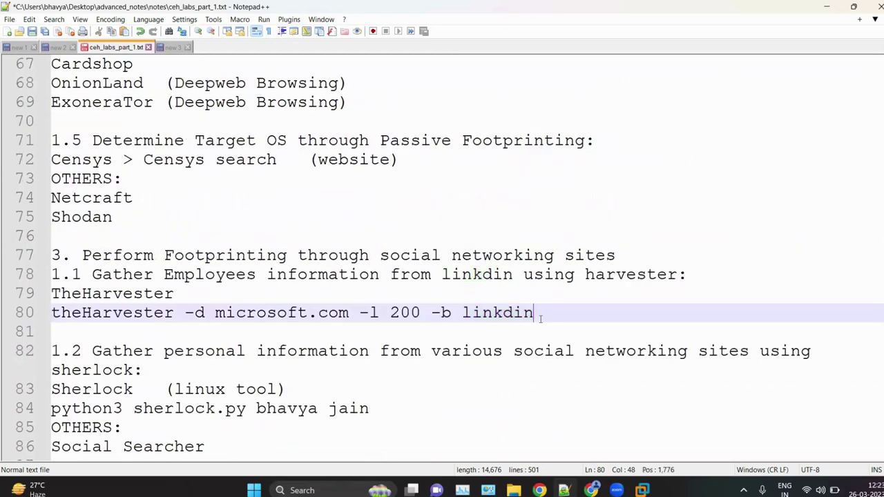
{"action": "left_click", "coordinate": [591, 491]}
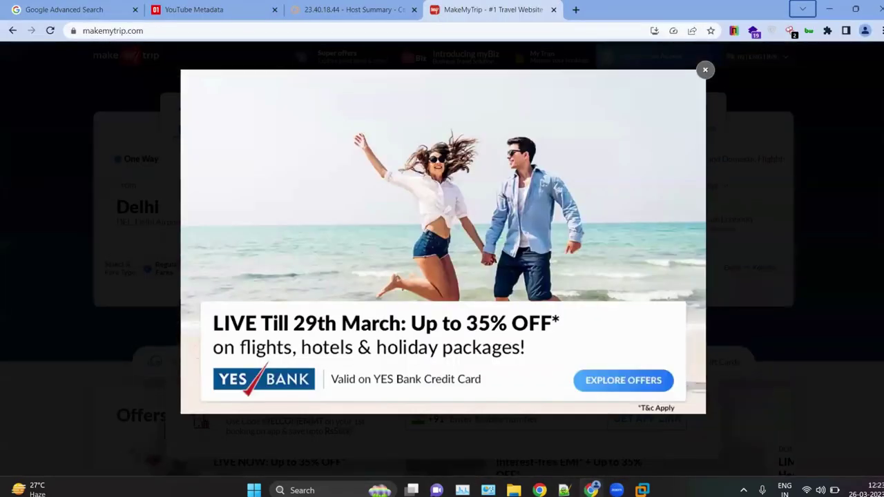
Step: Bring Kali forward, review theHarvester's source list, and run it on amazon.com with -l 200 -b duckduckgo
{"action": "mouse_move", "coordinate": [650, 489]}
{"action": "left_click", "coordinate": [641, 412]}
{"action": "scroll", "coordinate": [481, 343], "scroll_direction": "up", "scroll_amount": 7}
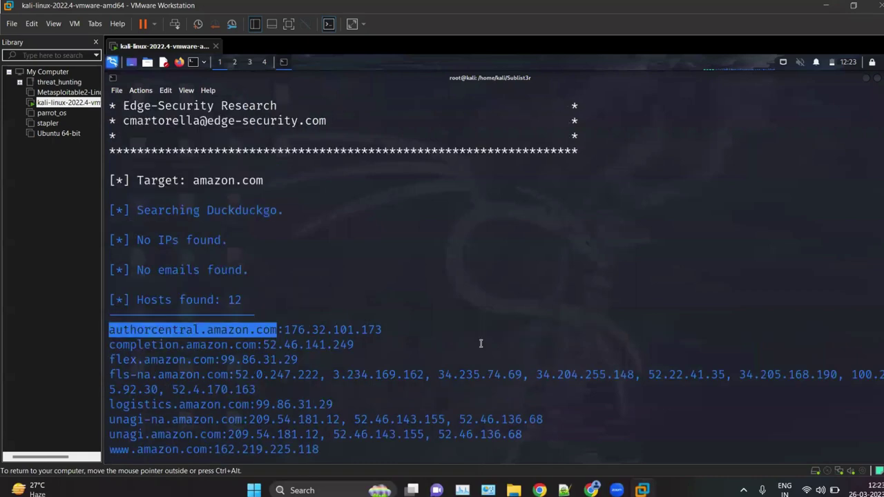
{"action": "scroll", "coordinate": [481, 343], "scroll_direction": "up", "scroll_amount": 9}
{"action": "scroll", "coordinate": [429, 309], "scroll_direction": "down", "scroll_amount": 4}
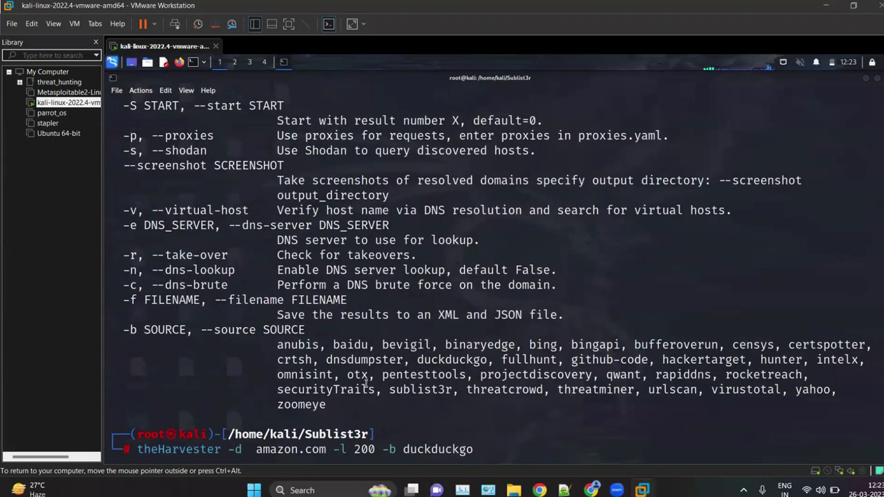
{"action": "left_click_drag", "start_coordinate": [353, 405], "coordinate": [262, 345]}
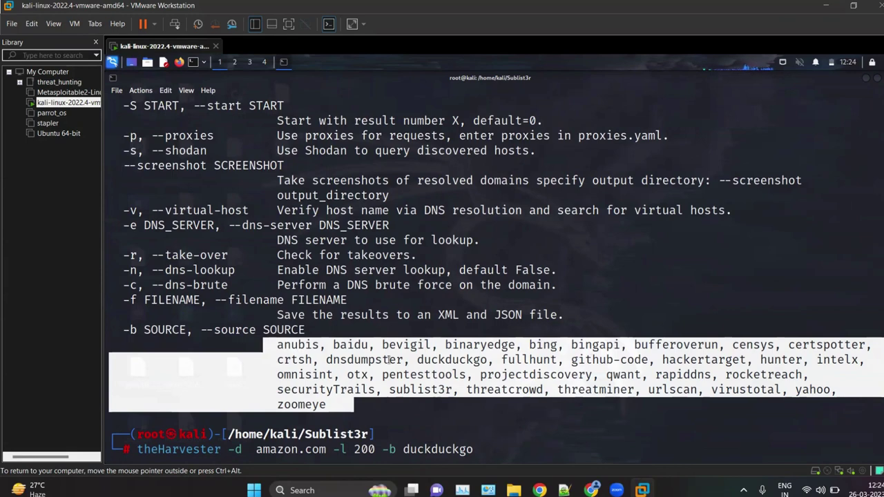
{"action": "key", "text": "Return"}
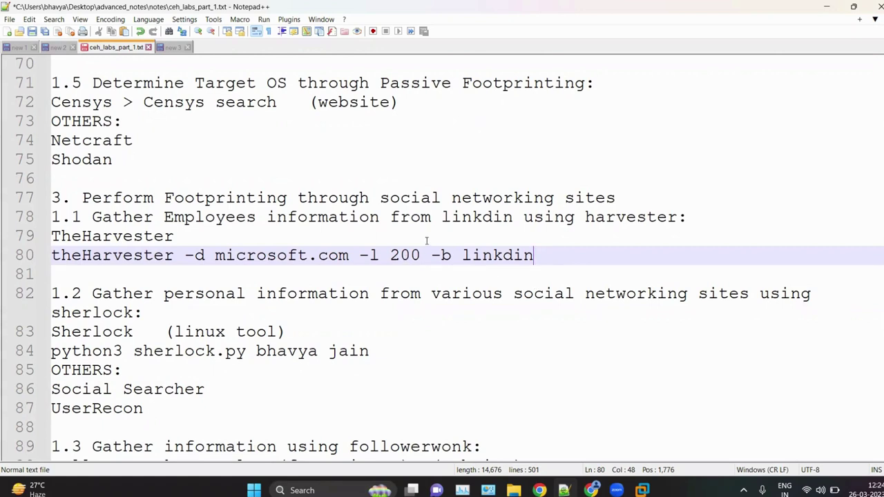
Step: Look over the sherlock heading, sherlock.py example and Sherlock (linux tool) lines, then go to Chrome
{"action": "left_click", "coordinate": [157, 309]}
{"action": "left_click_drag", "start_coordinate": [158, 309], "coordinate": [48, 312]}
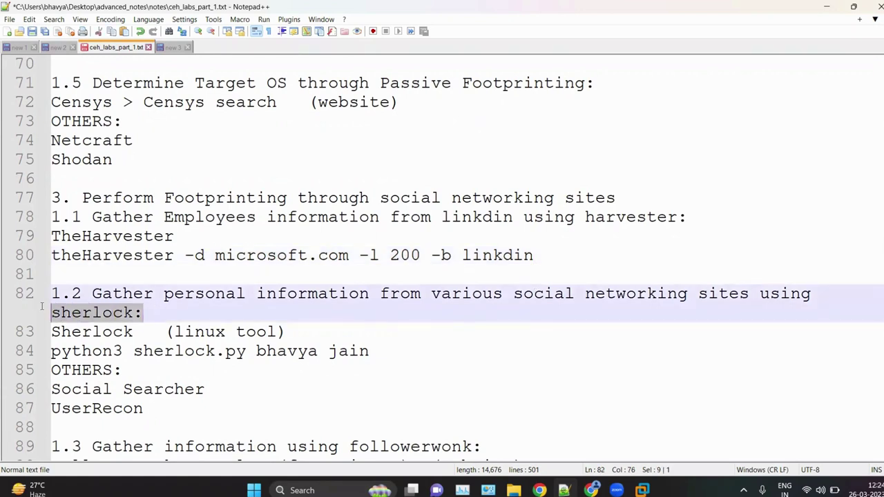
{"action": "left_click", "coordinate": [287, 351]}
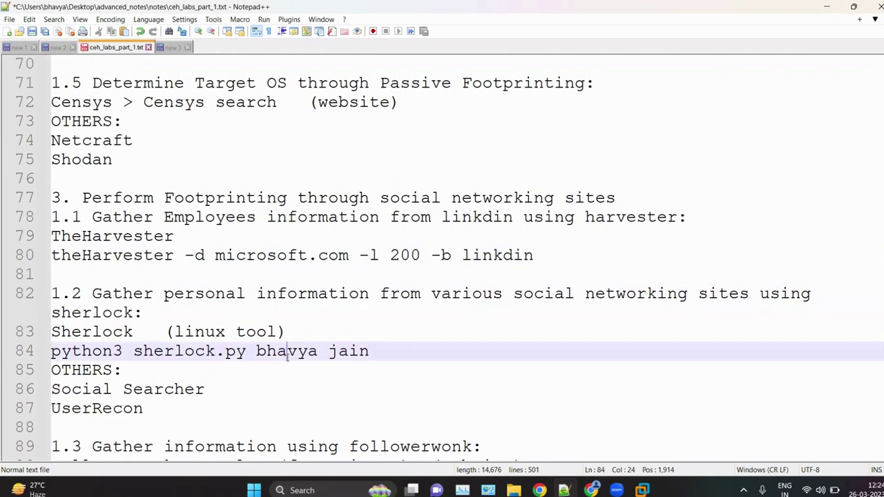
{"action": "left_click", "coordinate": [313, 332]}
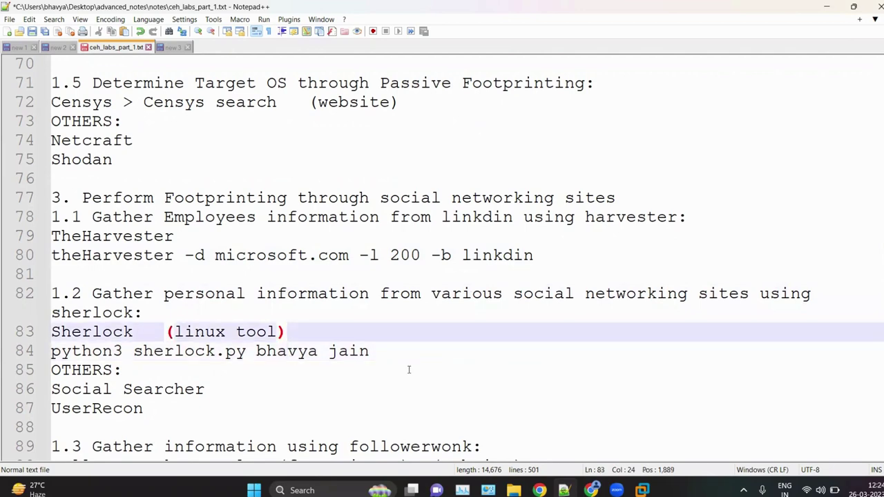
{"action": "left_click", "coordinate": [591, 491]}
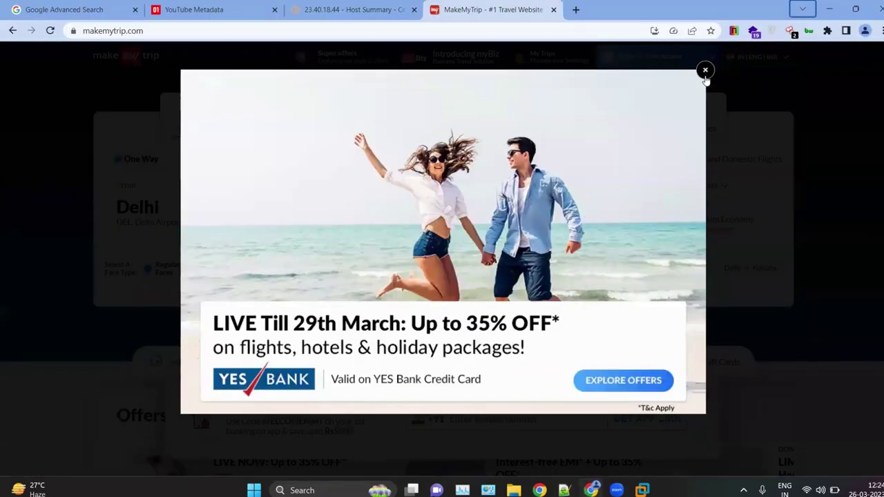
Step: Dismiss the YES Bank popup, search Google for 'sherlock github' and open sherlock-project/sherlock
{"action": "left_click", "coordinate": [705, 73]}
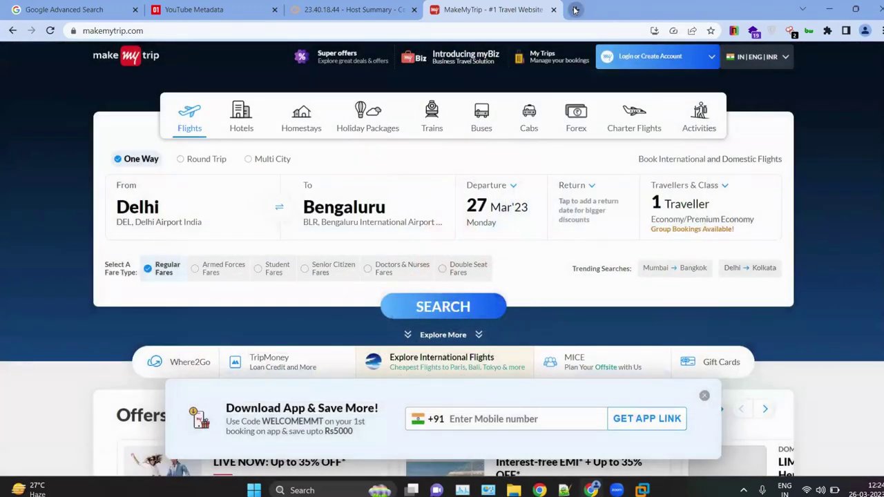
{"action": "left_click", "coordinate": [574, 10]}
{"action": "type", "text": "she"}
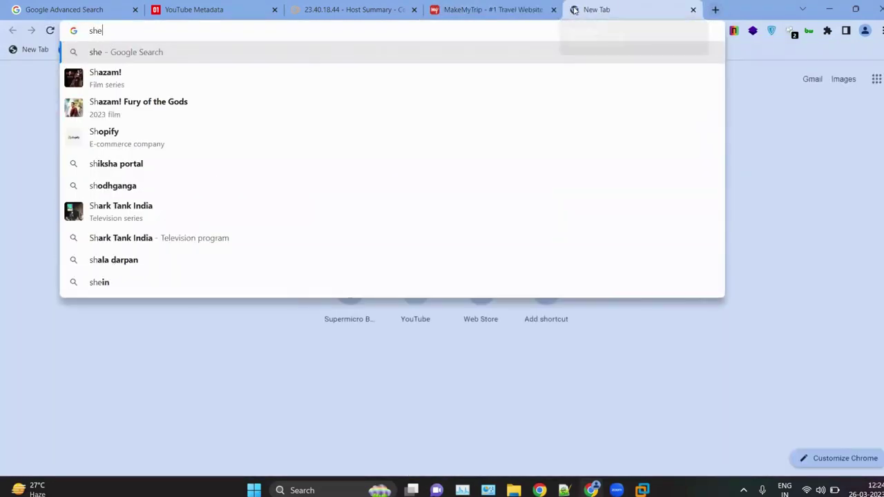
{"action": "type", "text": "rlock g"}
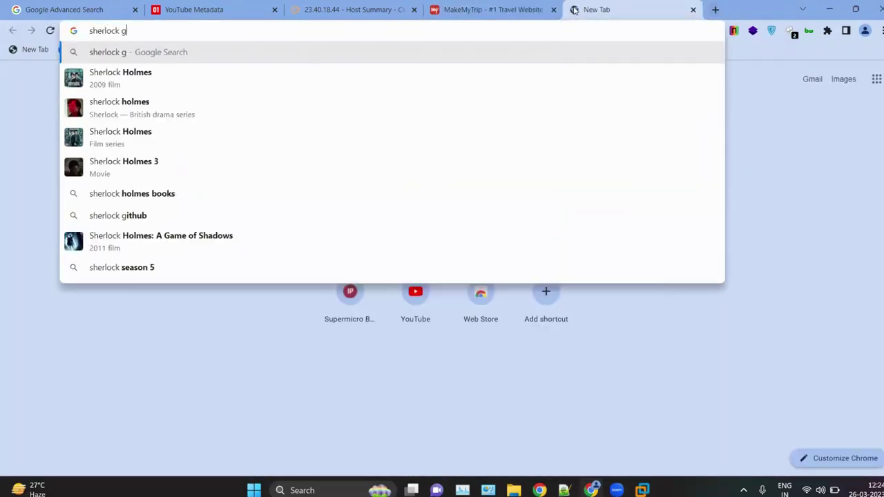
{"action": "type", "text": "ithub"}
{"action": "key", "text": "Return"}
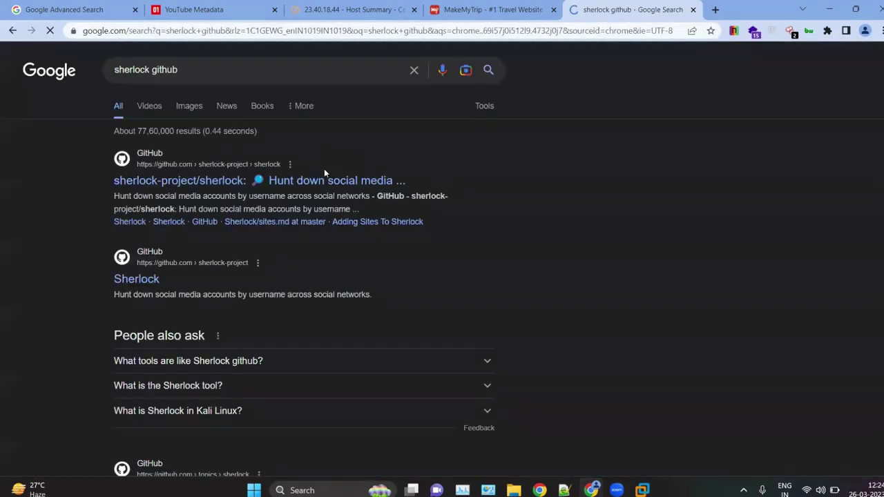
{"action": "scroll", "coordinate": [324, 169], "scroll_direction": "up", "scroll_amount": 3}
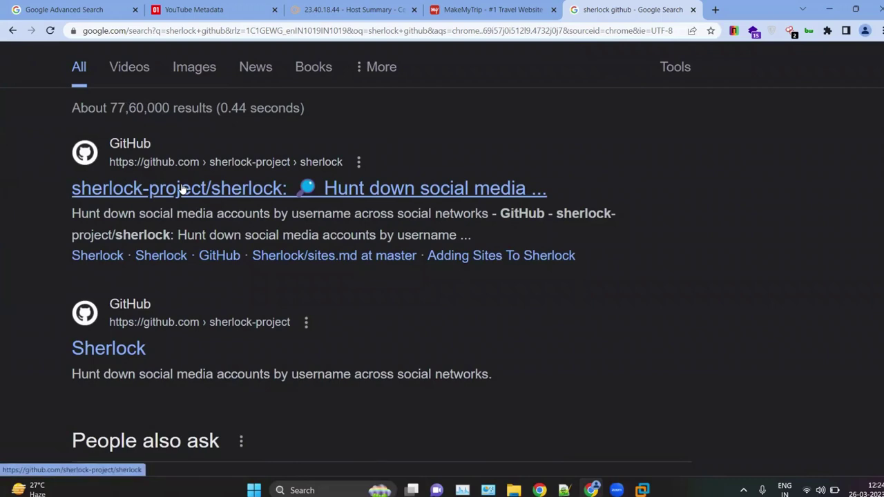
{"action": "left_click", "coordinate": [183, 189]}
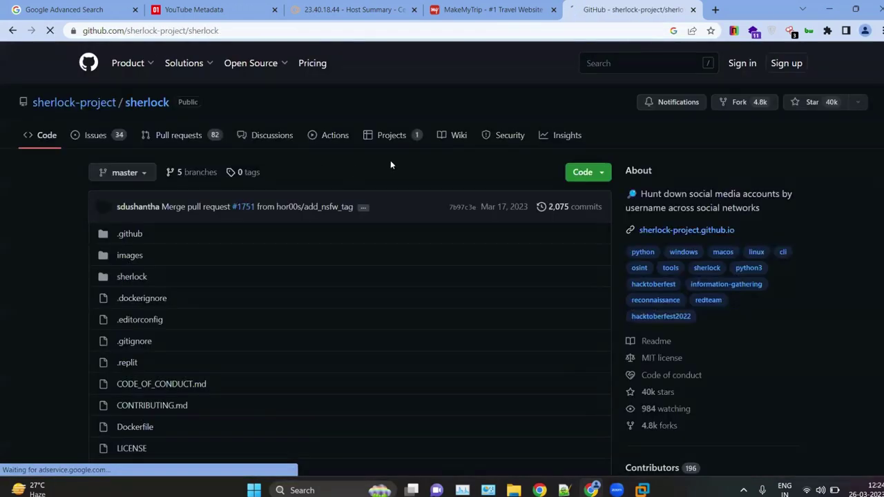
Step: Scroll the Sherlock README down to its Installation instructions
{"action": "scroll", "coordinate": [468, 247], "scroll_direction": "down", "scroll_amount": 4}
{"action": "scroll", "coordinate": [742, 339], "scroll_direction": "up", "scroll_amount": 3, "text": "ctrl"}
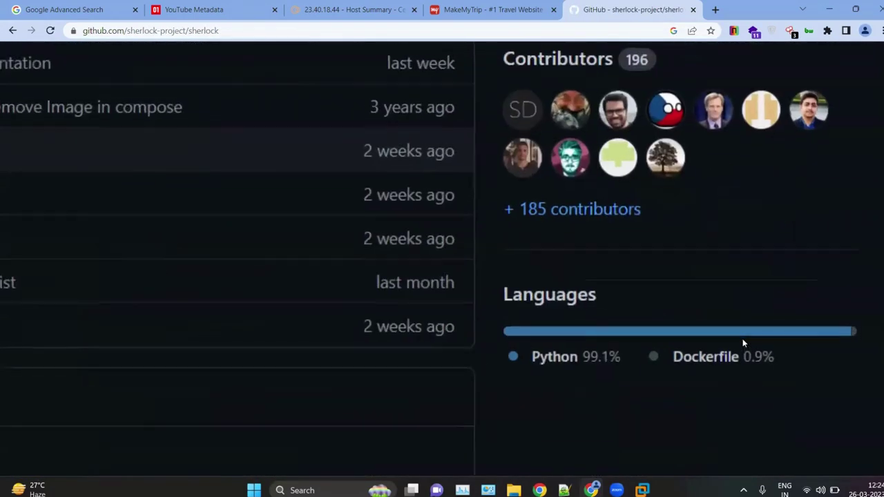
{"action": "scroll", "coordinate": [743, 339], "scroll_direction": "right", "scroll_amount": 2}
{"action": "scroll", "coordinate": [743, 338], "scroll_direction": "down", "scroll_amount": 1}
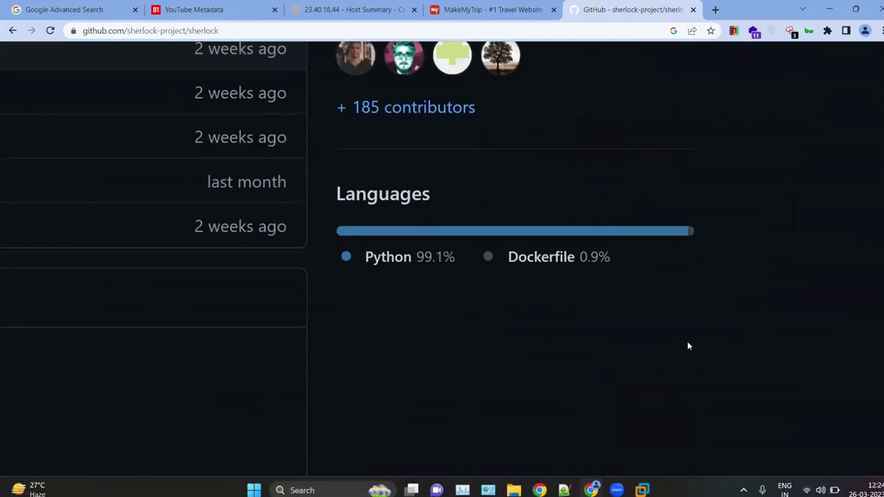
{"action": "scroll", "coordinate": [441, 389], "scroll_direction": "down", "scroll_amount": 1}
{"action": "scroll", "coordinate": [441, 389], "scroll_direction": "up", "scroll_amount": 2, "text": "ctrl"}
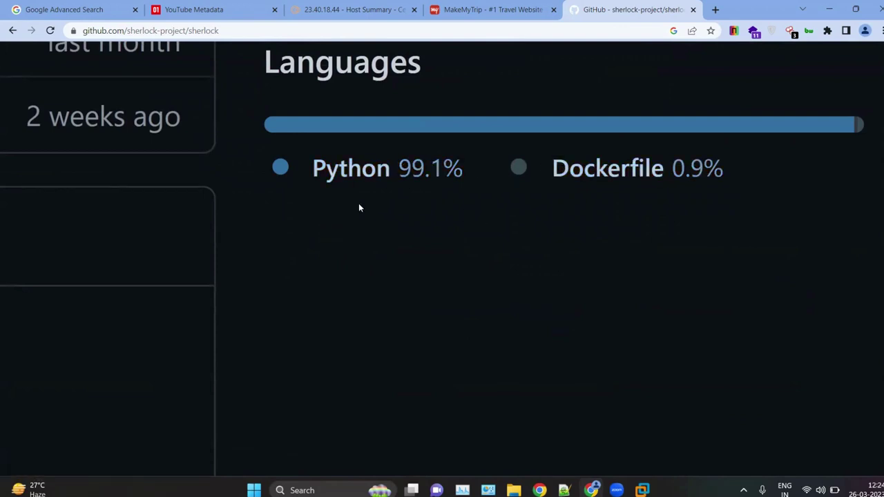
{"action": "scroll", "coordinate": [358, 203], "scroll_direction": "down", "scroll_amount": 5, "text": "ctrl"}
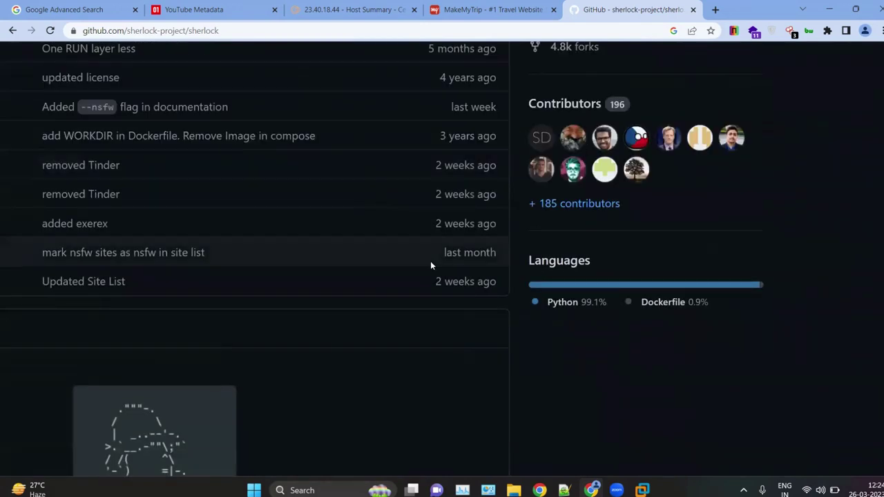
{"action": "scroll", "coordinate": [430, 261], "scroll_direction": "down", "scroll_amount": 2, "text": "ctrl"}
{"action": "scroll", "coordinate": [431, 264], "scroll_direction": "down", "scroll_amount": 2}
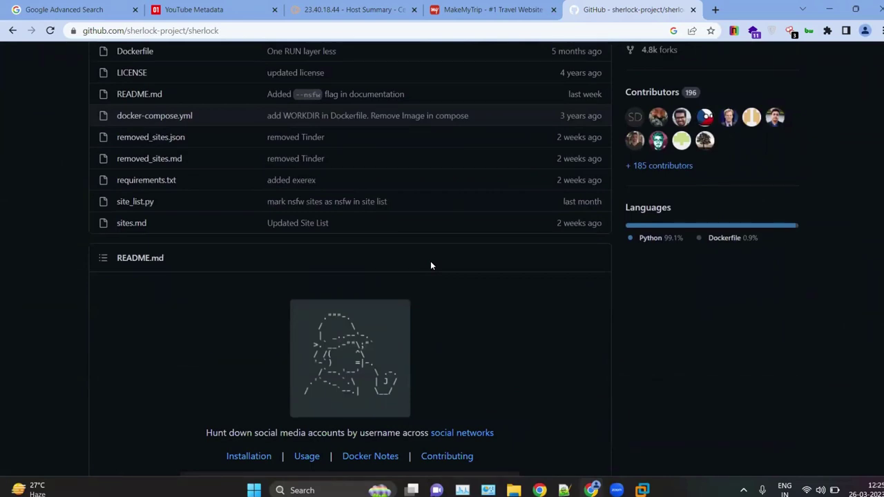
{"action": "scroll", "coordinate": [430, 266], "scroll_direction": "up", "scroll_amount": 4}
{"action": "scroll", "coordinate": [430, 266], "scroll_direction": "up", "scroll_amount": 2}
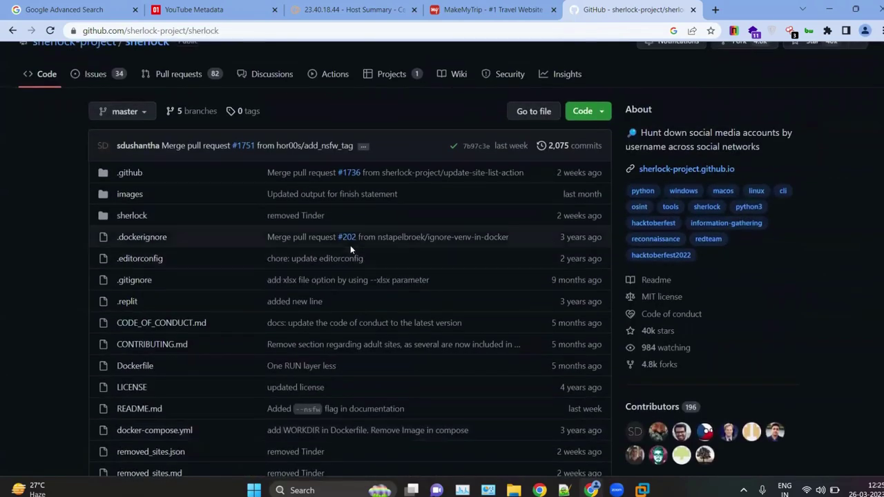
{"action": "scroll", "coordinate": [351, 247], "scroll_direction": "down", "scroll_amount": 5}
{"action": "scroll", "coordinate": [350, 250], "scroll_direction": "down", "scroll_amount": 4}
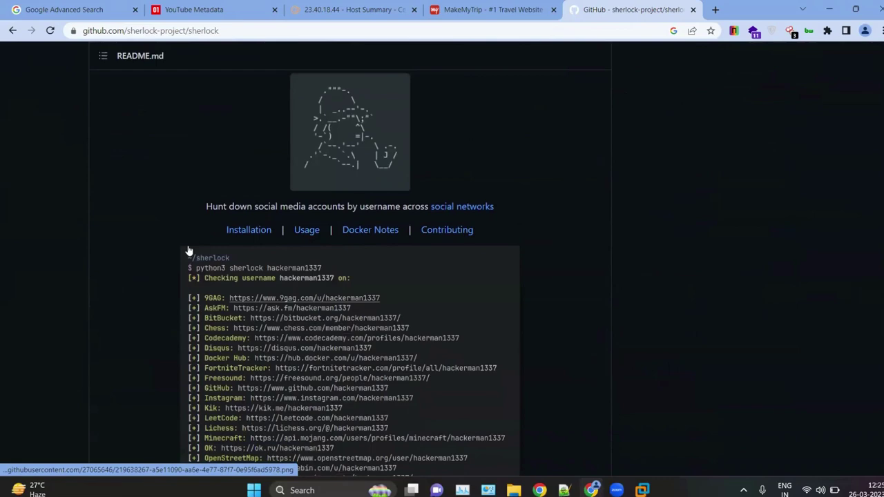
{"action": "scroll", "coordinate": [189, 250], "scroll_direction": "down", "scroll_amount": 3}
{"action": "scroll", "coordinate": [189, 250], "scroll_direction": "down", "scroll_amount": 4}
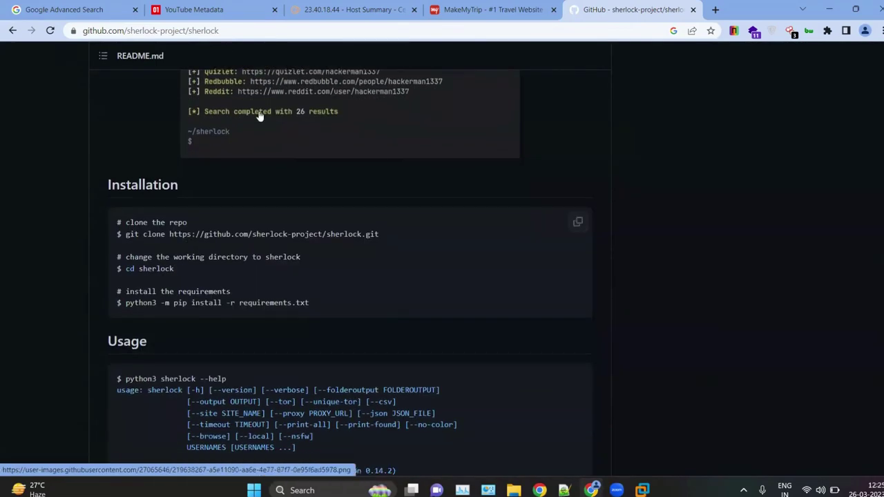
{"action": "scroll", "coordinate": [137, 261], "scroll_direction": "up", "scroll_amount": 6}
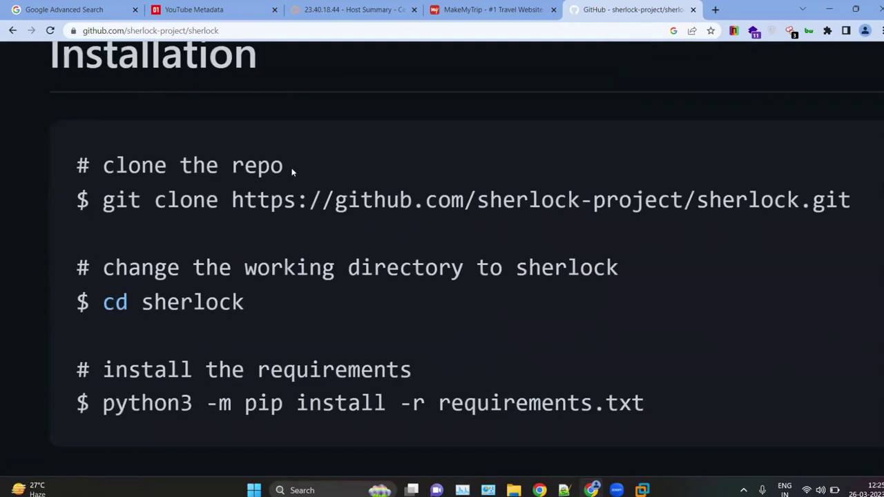
Step: Review the cd and pip install lines, then select the full git clone command
{"action": "left_click_drag", "start_coordinate": [306, 167], "coordinate": [55, 179]}
{"action": "left_click_drag", "start_coordinate": [301, 200], "coordinate": [71, 204]}
{"action": "left_click", "coordinate": [109, 207]}
{"action": "left_click_drag", "start_coordinate": [98, 299], "coordinate": [51, 308]}
{"action": "left_click_drag", "start_coordinate": [90, 404], "coordinate": [76, 409]}
{"action": "left_click_drag", "start_coordinate": [103, 197], "coordinate": [862, 211]}
{"action": "key", "text": "ctrl+c"}
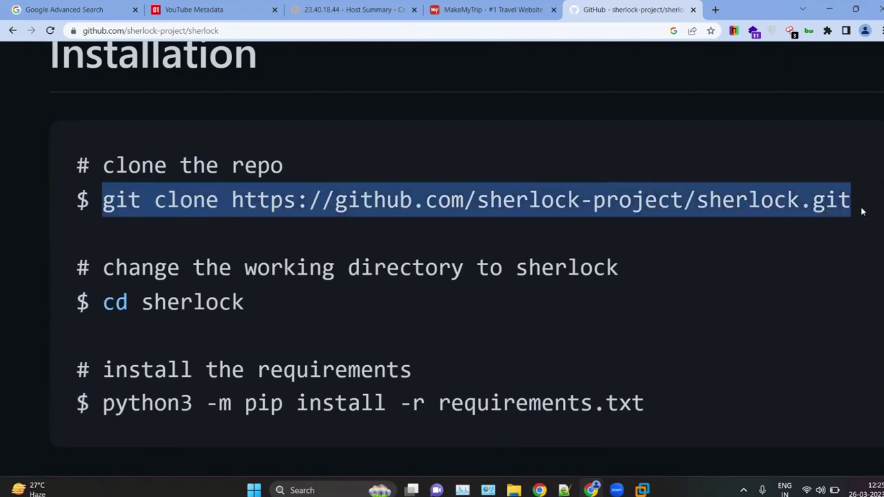
{"action": "left_click", "coordinate": [643, 491]}
Step: Clear the terminal, go up to the home folder and run the pasted git clone command
{"action": "type", "text": "cl"}
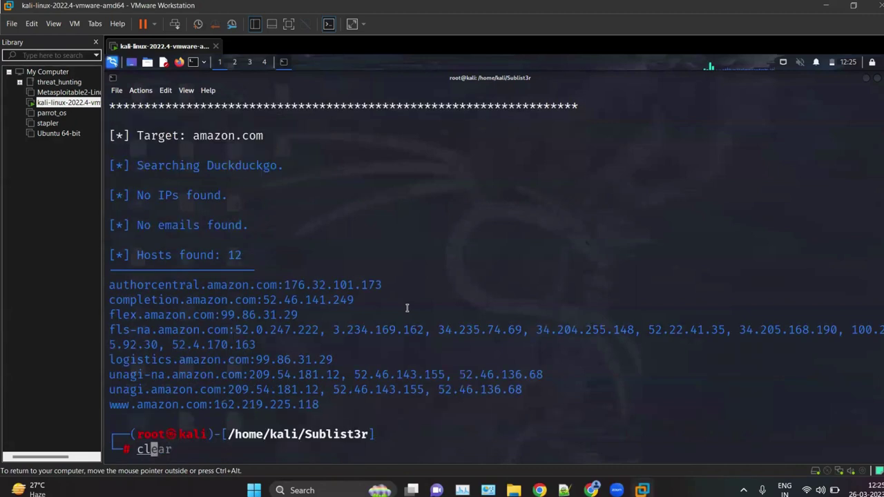
{"action": "type", "text": "ear"}
{"action": "key", "text": "Return"}
{"action": "type", "text": "c"}
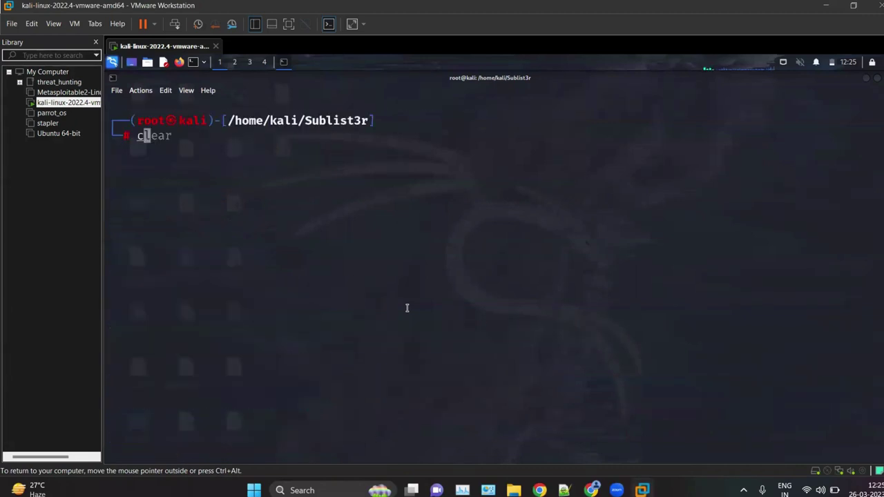
{"action": "type", "text": "d .."}
{"action": "key", "text": "Return"}
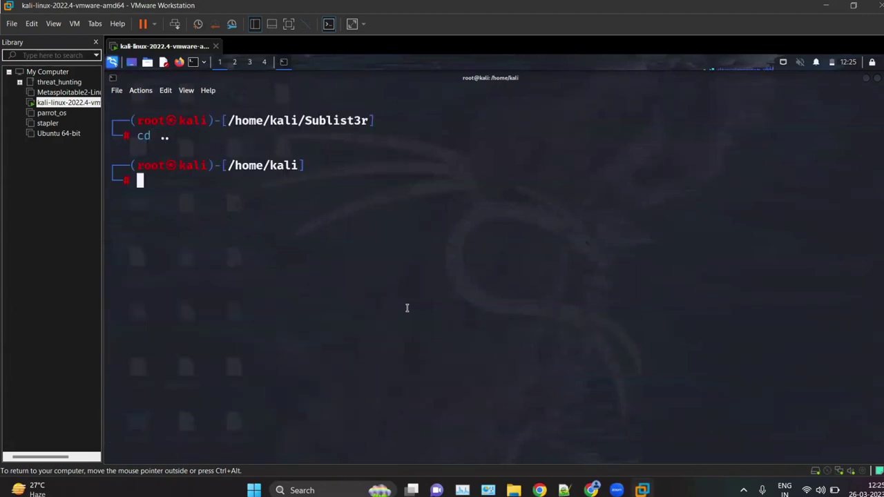
{"action": "key", "text": "ctrl+shift+v"}
{"action": "key", "text": "Return"}
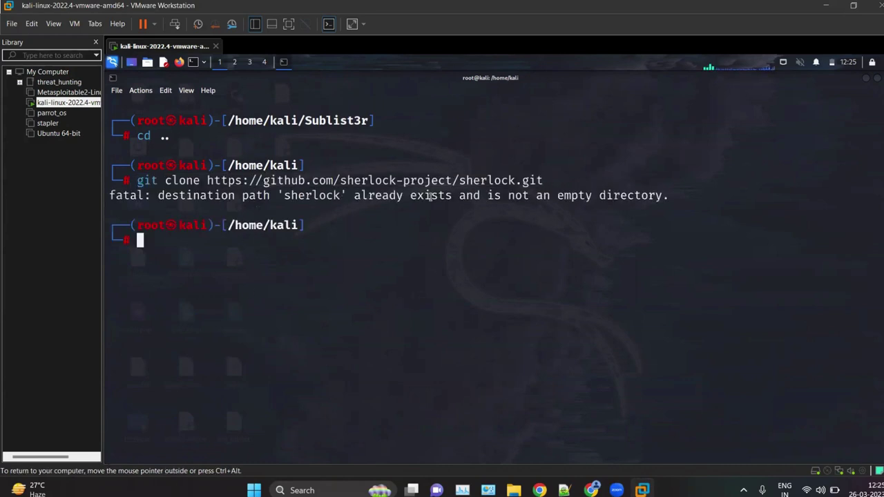
{"action": "type", "text": "ls"}
{"action": "key", "text": "Return"}
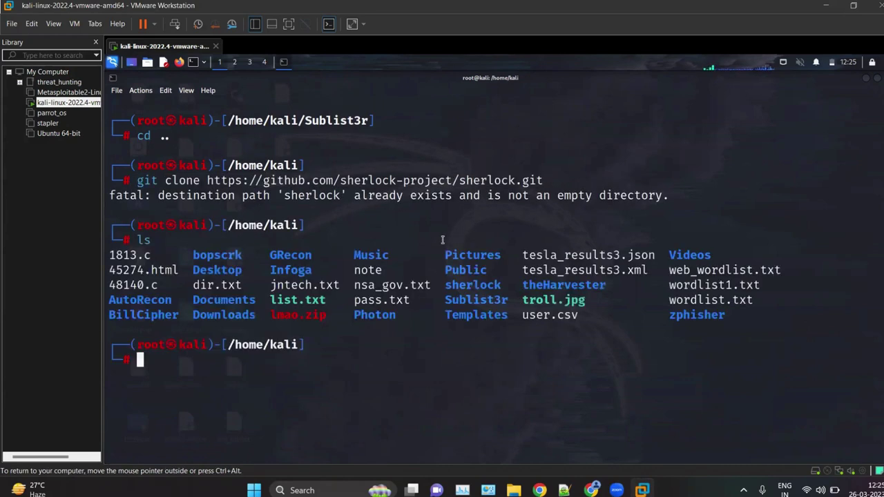
Step: Enter the sherlock folder and list its files, noting requirements.txt and the inner sherlock folder
{"action": "type", "text": "cd S"}
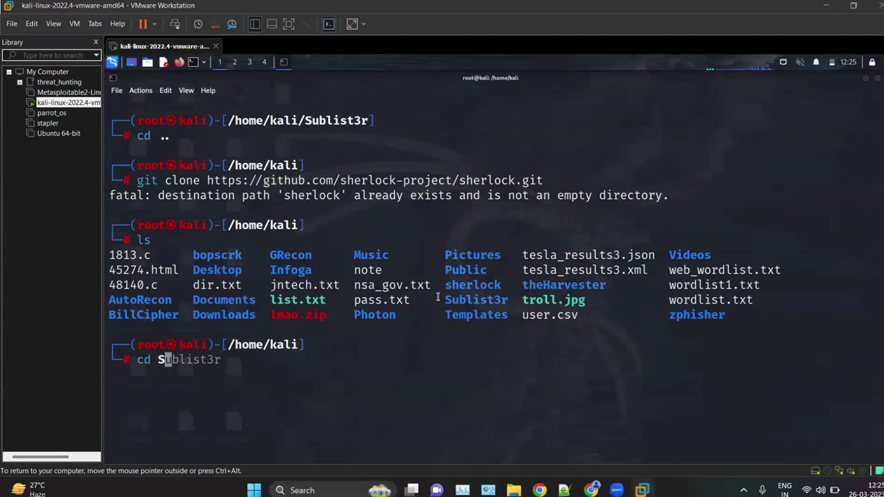
{"action": "type", "text": "h"}
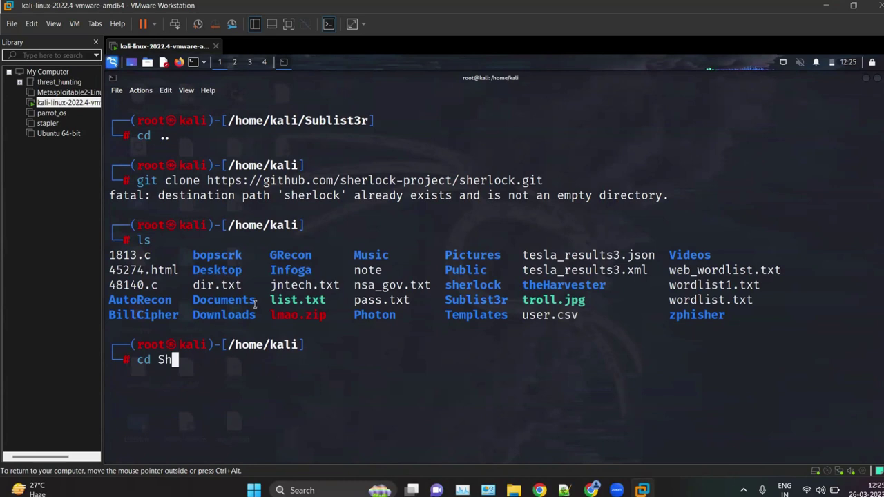
{"action": "key", "text": "BackSpace"}
{"action": "key", "text": "BackSpace"}
{"action": "type", "text": "sh"}
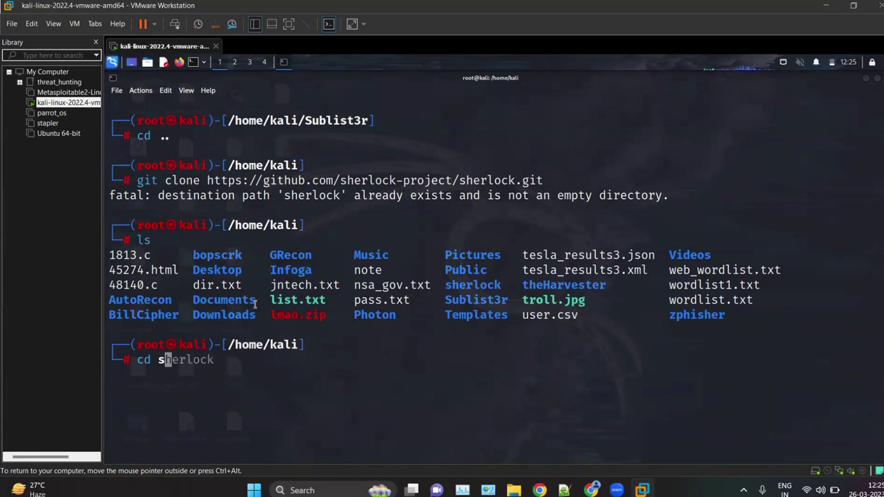
{"action": "key", "text": "Tab"}
{"action": "key", "text": "Return"}
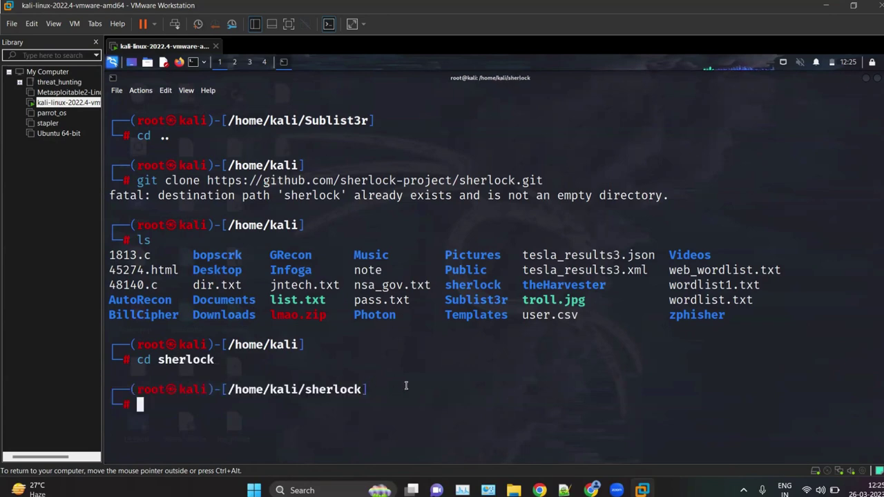
{"action": "type", "text": "ls"}
{"action": "key", "text": "Return"}
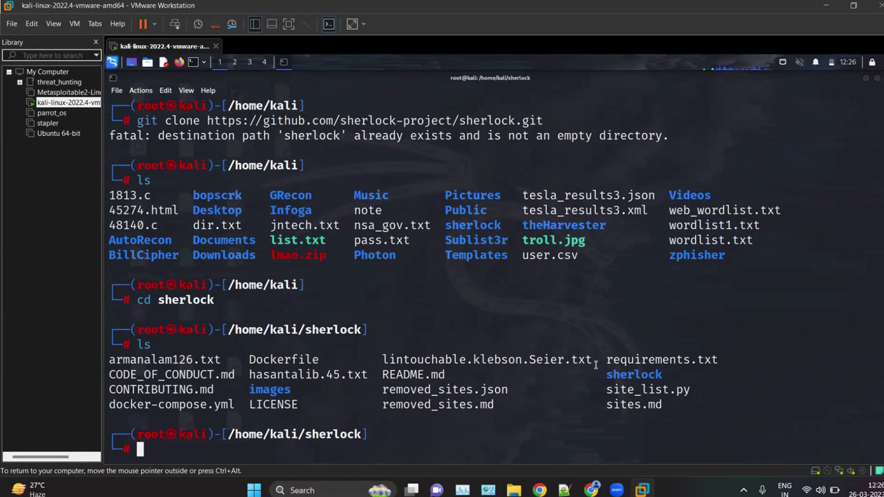
{"action": "left_click_drag", "start_coordinate": [605, 357], "coordinate": [732, 346]}
{"action": "left_click", "coordinate": [708, 384]}
{"action": "double_click", "coordinate": [615, 375]}
{"action": "left_click", "coordinate": [562, 429]}
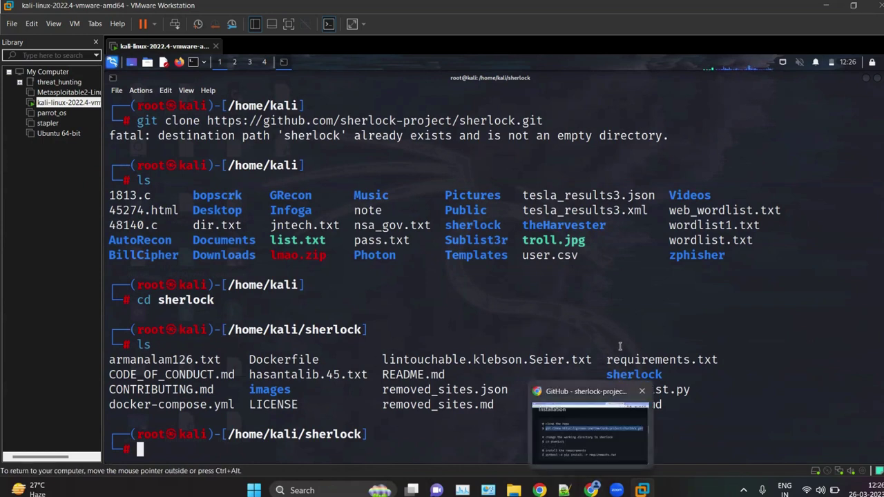
{"action": "left_click_drag", "start_coordinate": [607, 360], "coordinate": [738, 360]}
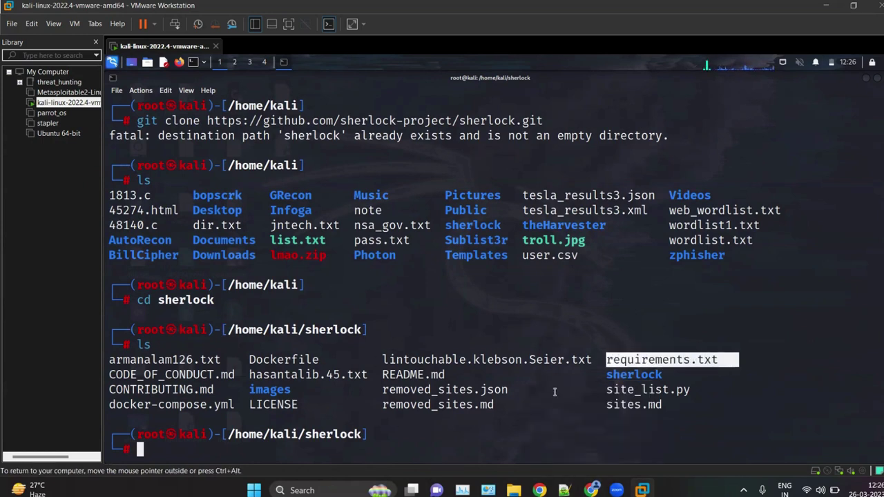
{"action": "left_click", "coordinate": [555, 389]}
Step: Print requirements.txt with cat to review the listed package requirements
{"action": "type", "text": "cat"}
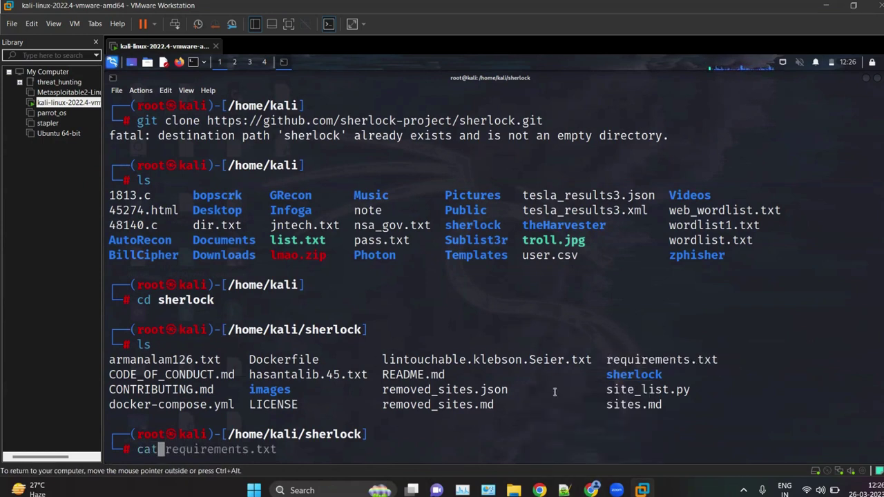
{"action": "key", "text": "Right"}
{"action": "key", "text": "Return"}
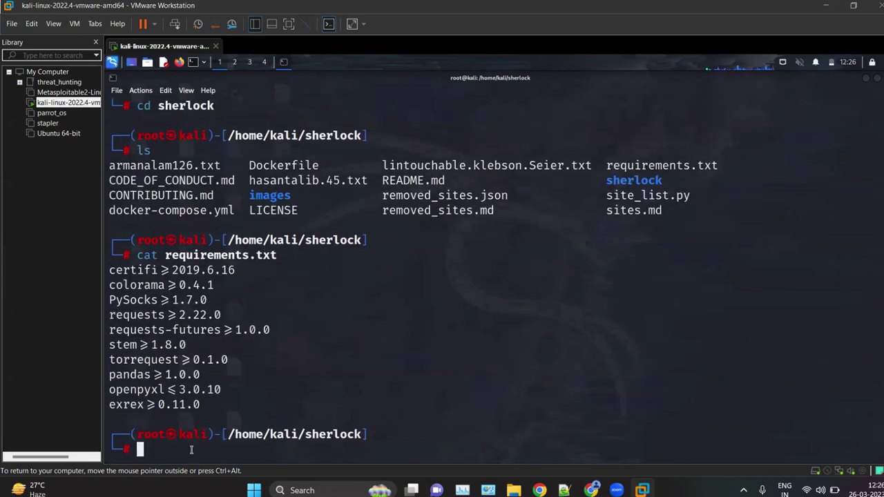
{"action": "left_click_drag", "start_coordinate": [225, 399], "coordinate": [109, 252]}
{"action": "left_click", "coordinate": [196, 305]}
{"action": "left_click_drag", "start_coordinate": [225, 407], "coordinate": [110, 253]}
{"action": "left_click", "coordinate": [491, 418]}
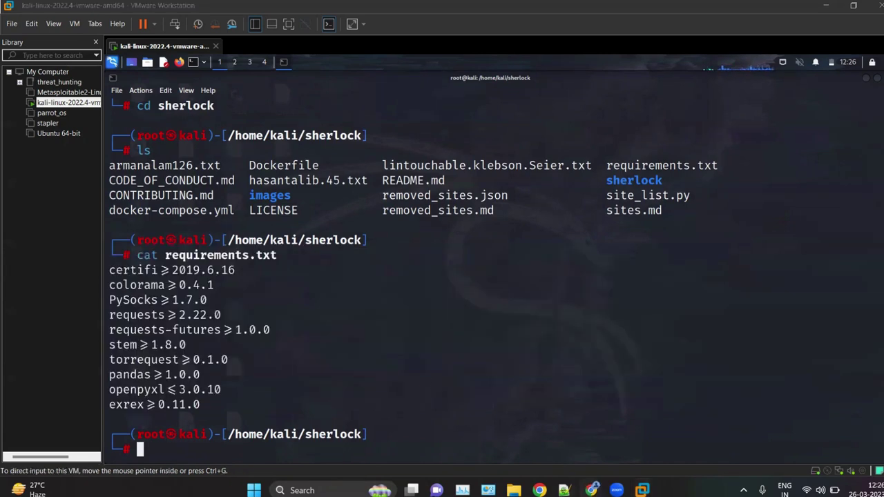
{"action": "left_click", "coordinate": [591, 491]}
{"action": "scroll", "coordinate": [256, 345], "scroll_direction": "down", "scroll_amount": 1}
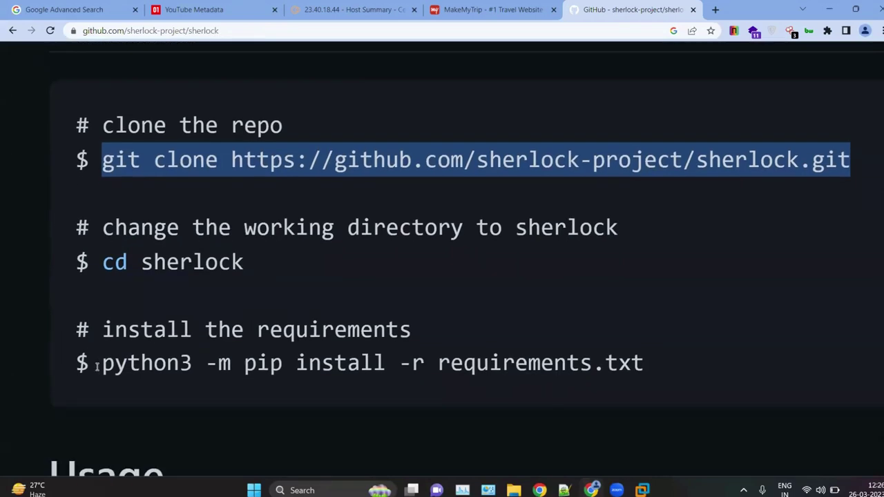
Step: Copy 'python3 -m pip install -r requirements.txt' from the README and run it in the terminal
{"action": "left_click", "coordinate": [98, 367]}
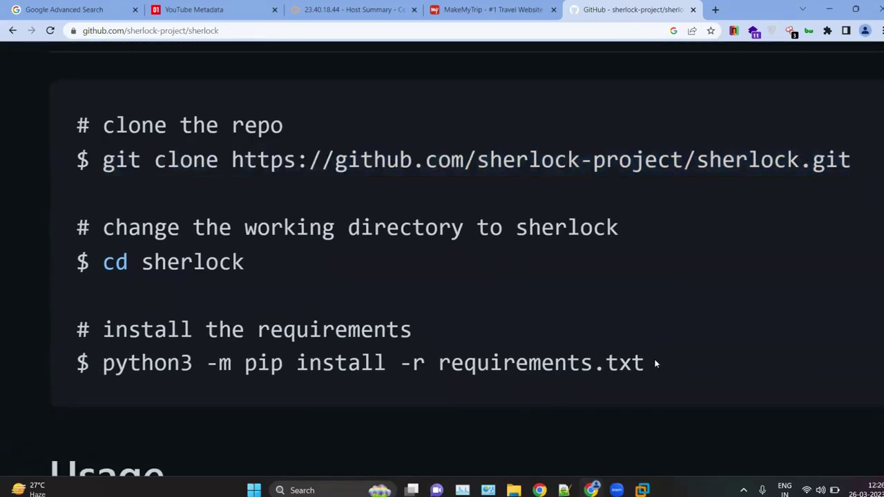
{"action": "left_click_drag", "start_coordinate": [652, 364], "coordinate": [94, 382]}
{"action": "key", "text": "ctrl+c"}
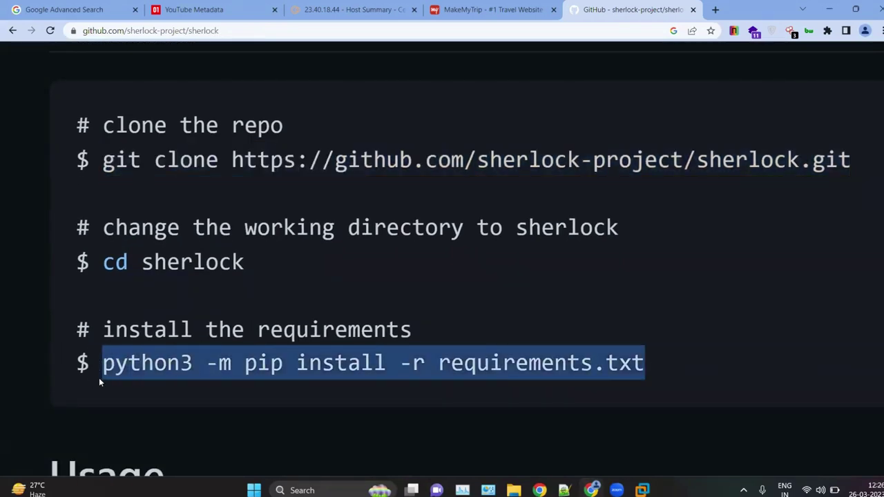
{"action": "left_click", "coordinate": [829, 9]}
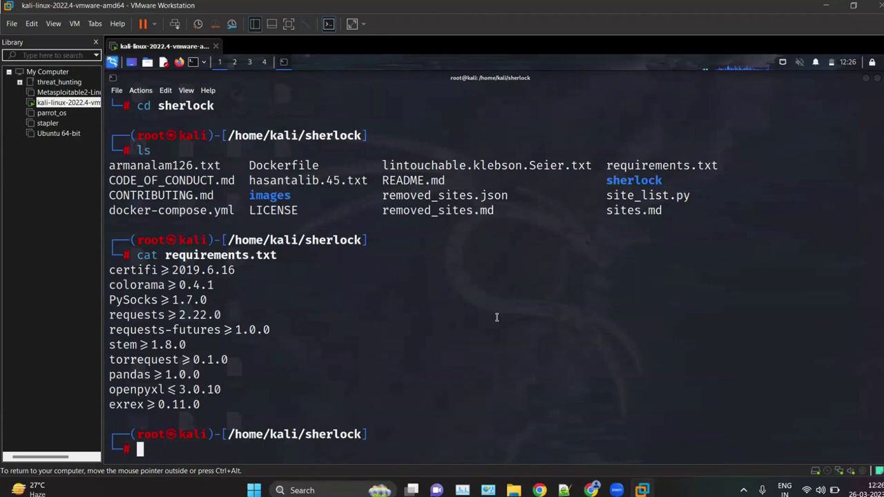
{"action": "key", "text": "ctrl+shift+v"}
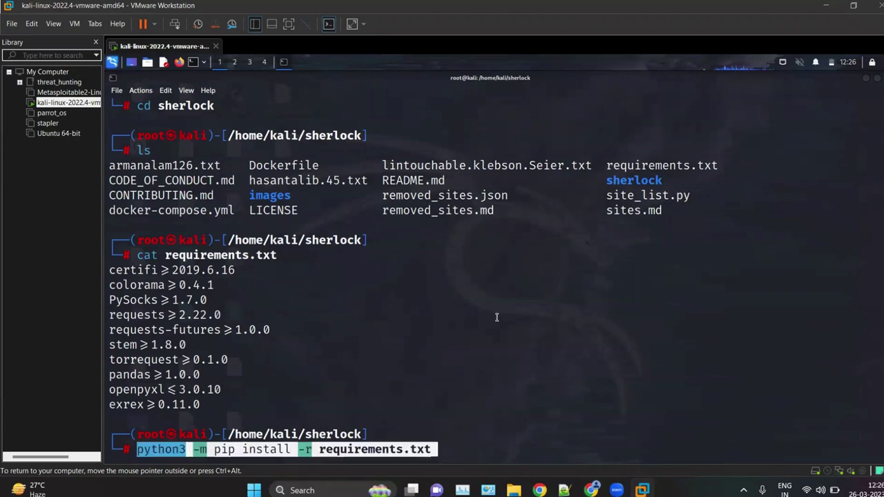
{"action": "key", "text": "Return"}
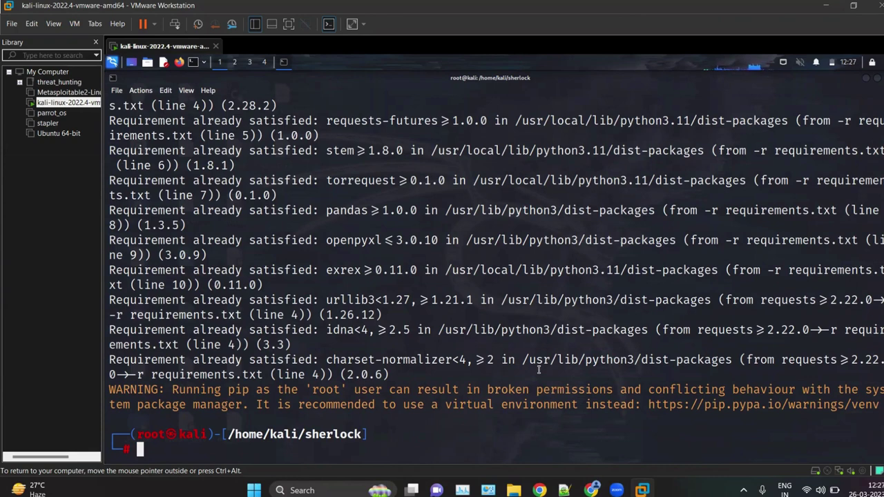
Step: Scroll the README to Usage and highlight the single-user example 'python3 sherlock user123'
{"action": "left_click", "coordinate": [592, 491]}
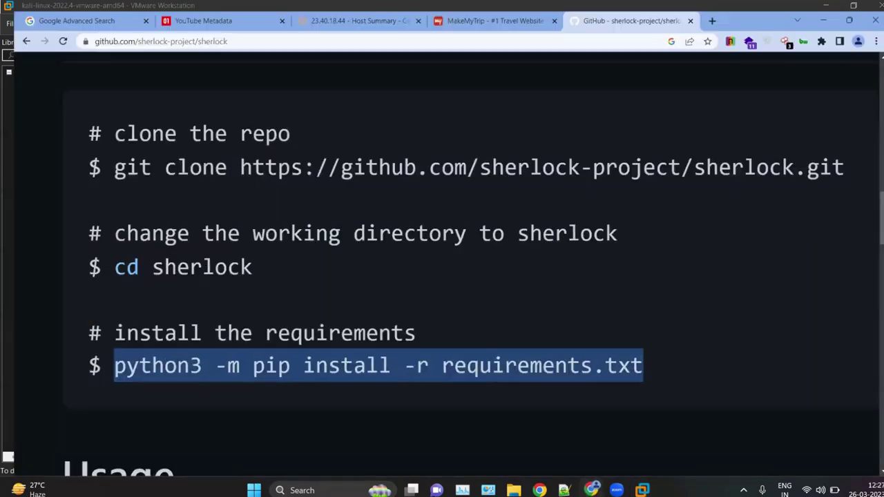
{"action": "scroll", "coordinate": [382, 351], "scroll_direction": "down", "scroll_amount": 5}
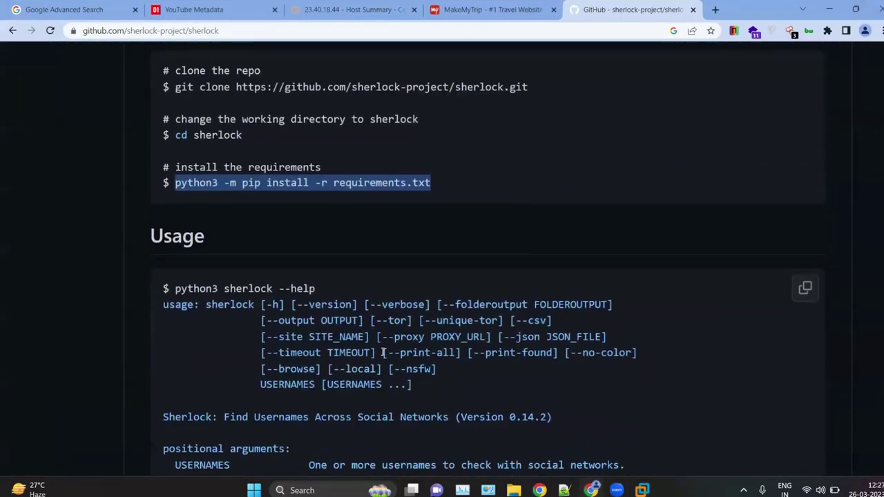
{"action": "scroll", "coordinate": [172, 253], "scroll_direction": "up", "scroll_amount": 3, "text": "ctrl"}
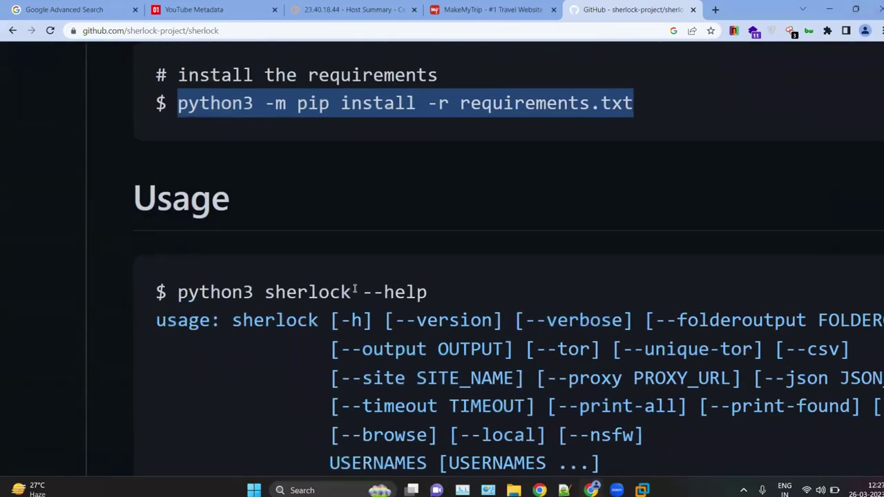
{"action": "scroll", "coordinate": [411, 350], "scroll_direction": "down", "scroll_amount": 4}
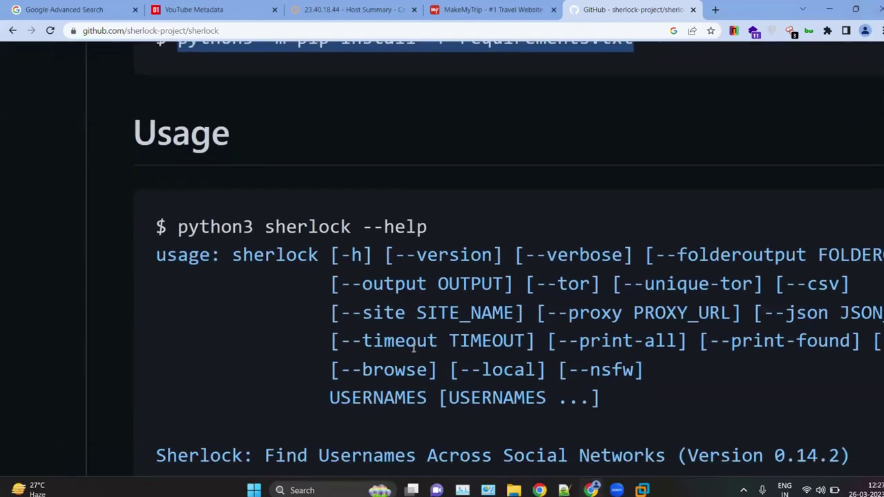
{"action": "scroll", "coordinate": [474, 252], "scroll_direction": "down", "scroll_amount": 5, "text": "ctrl"}
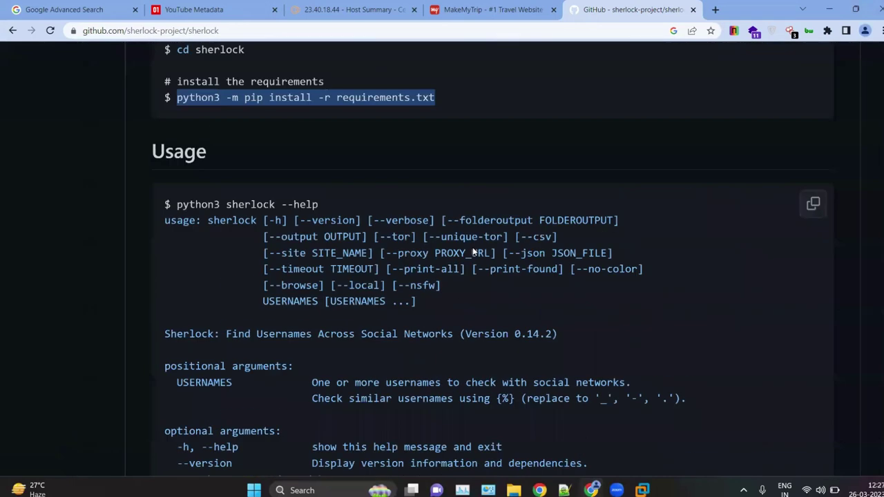
{"action": "scroll", "coordinate": [399, 364], "scroll_direction": "up", "scroll_amount": 2, "text": "ctrl"}
{"action": "scroll", "coordinate": [399, 362], "scroll_direction": "down", "scroll_amount": 9}
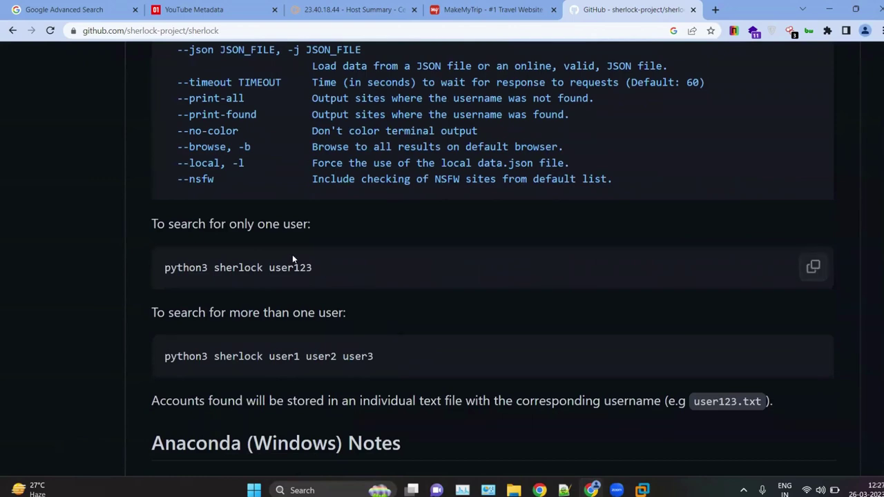
{"action": "scroll", "coordinate": [293, 255], "scroll_direction": "up", "scroll_amount": 2, "text": "ctrl"}
{"action": "left_click_drag", "start_coordinate": [150, 266], "coordinate": [88, 269]}
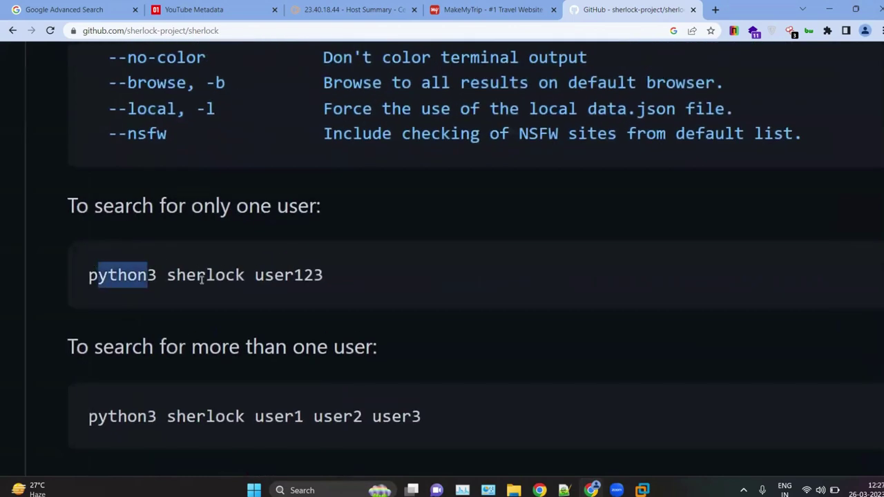
{"action": "left_click_drag", "start_coordinate": [201, 276], "coordinate": [357, 290]}
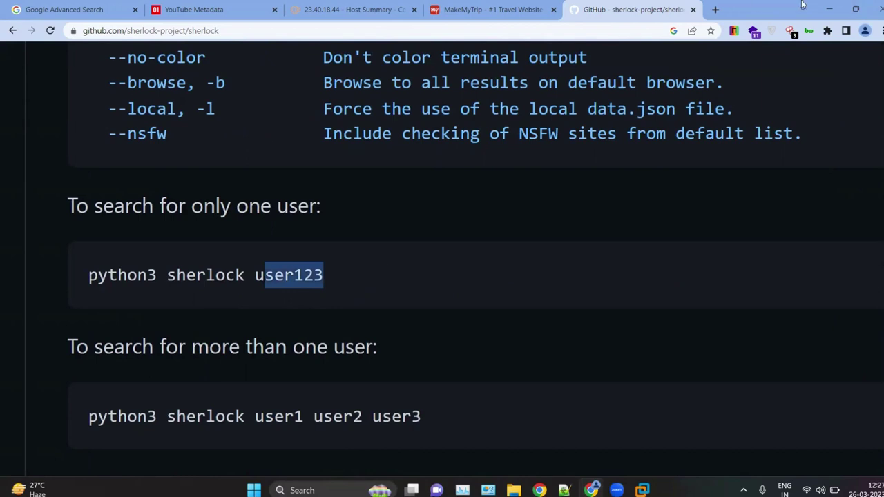
{"action": "scroll", "coordinate": [395, 285], "scroll_direction": "down", "scroll_amount": 1}
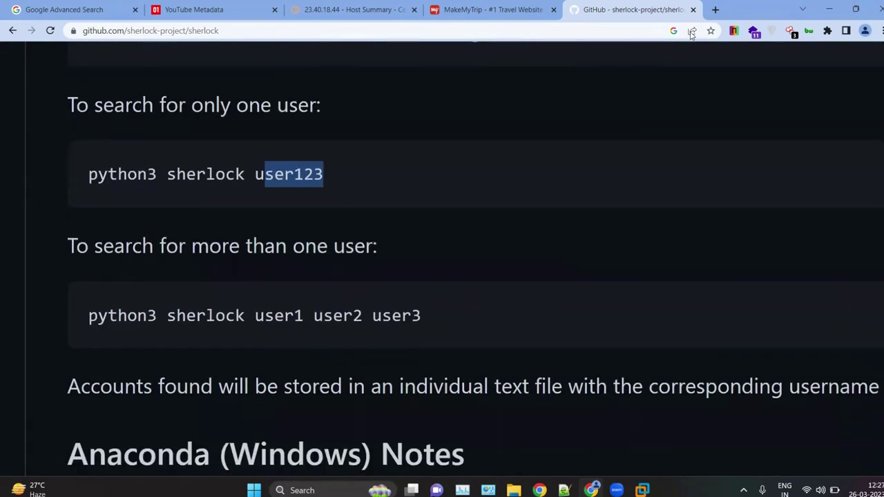
Step: Clear the old pip output from the Kali terminal
{"action": "left_click", "coordinate": [828, 9]}
{"action": "left_click", "coordinate": [493, 334]}
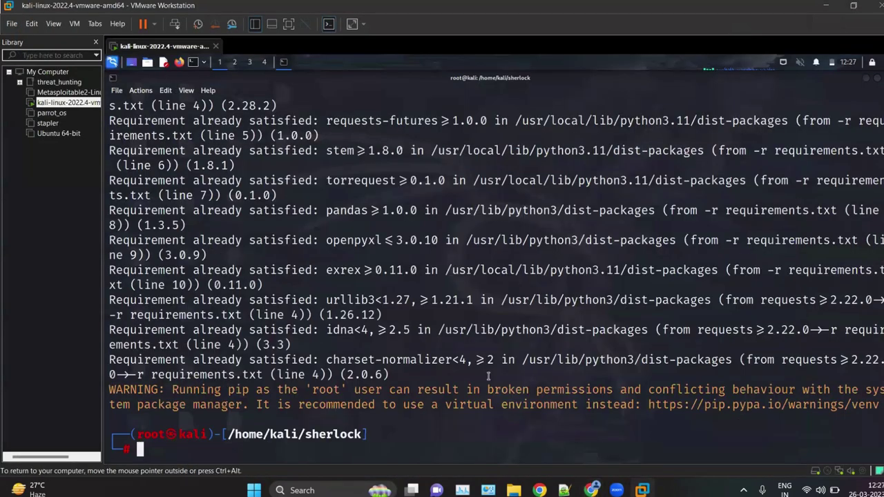
{"action": "type", "text": "cle"}
{"action": "key", "text": "BackSpace"}
{"action": "type", "text": "ear"}
{"action": "key", "text": "Return"}
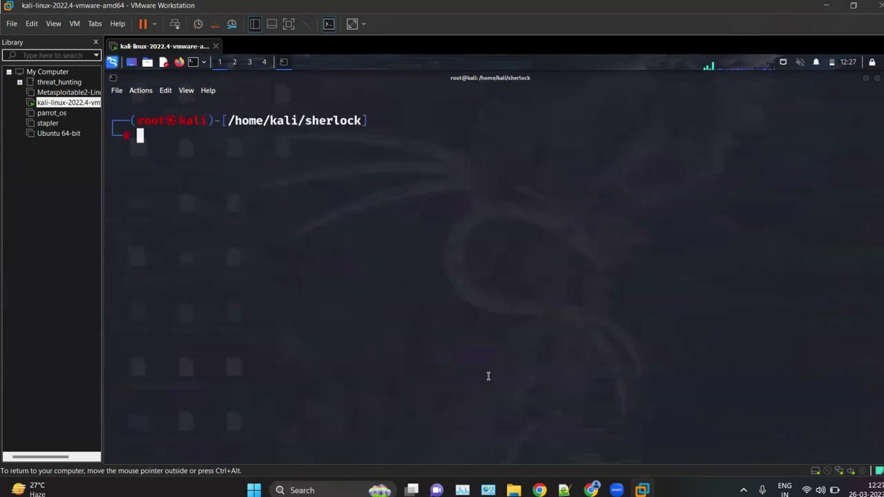
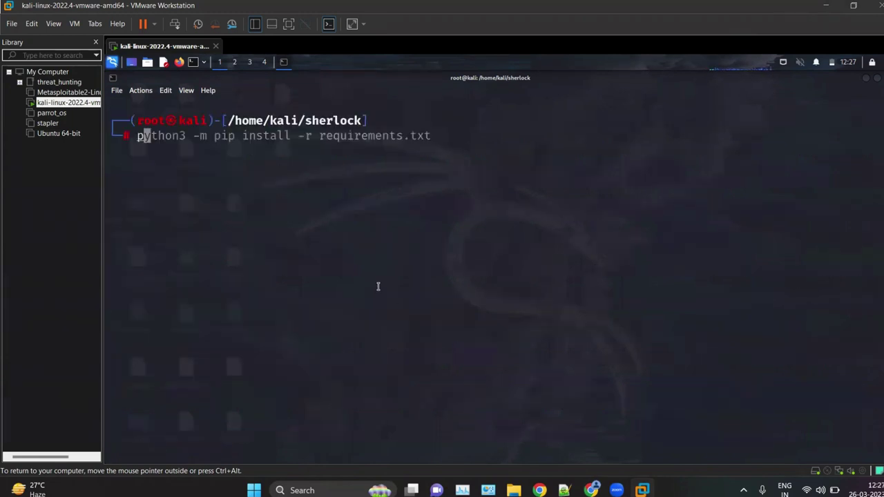
Step: Run 'python3 sherlock' against the chosen username to search for its social-network profiles
{"action": "key", "text": "BackSpace"}
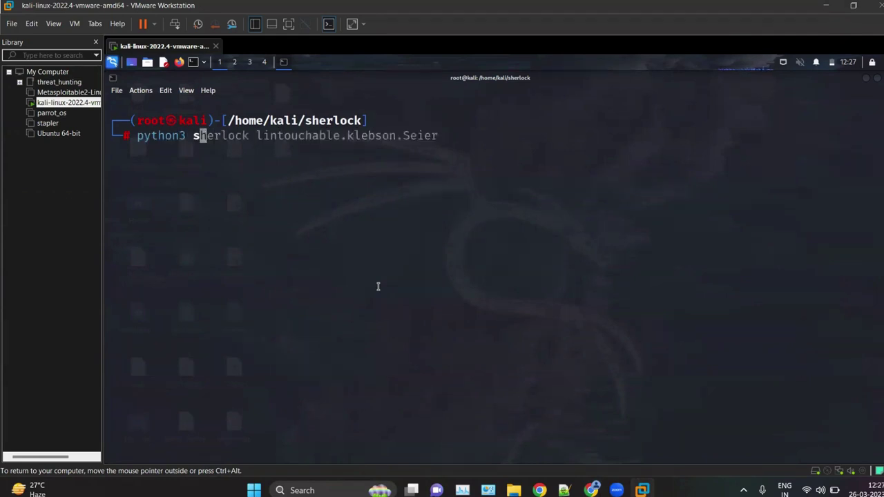
{"action": "key", "text": "Right"}
{"action": "key", "text": "BackSpace"}
{"action": "key", "text": "BackSpace"}
{"action": "key", "text": "BackSpace"}
{"action": "key", "text": "BackSpace"}
{"action": "key", "text": "BackSpace"}
{"action": "key", "text": "BackSpace"}
{"action": "key", "text": "BackSpace"}
{"action": "key", "text": "BackSpace"}
{"action": "key", "text": "BackSpace"}
{"action": "key", "text": "BackSpace"}
{"action": "key", "text": "BackSpace"}
{"action": "key", "text": "BackSpace"}
{"action": "key", "text": "BackSpace"}
{"action": "key", "text": "BackSpace"}
{"action": "key", "text": "BackSpace"}
{"action": "key", "text": "BackSpace"}
{"action": "key", "text": "BackSpace"}
{"action": "key", "text": "BackSpace"}
{"action": "key", "text": "BackSpace"}
{"action": "key", "text": "BackSpace"}
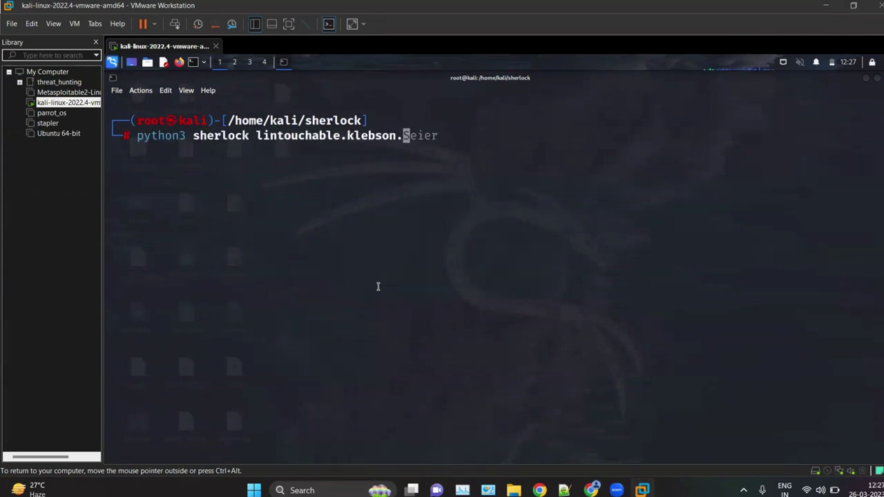
{"action": "key", "text": "BackSpace"}
{"action": "key", "text": "BackSpace"}
{"action": "key", "text": "BackSpace"}
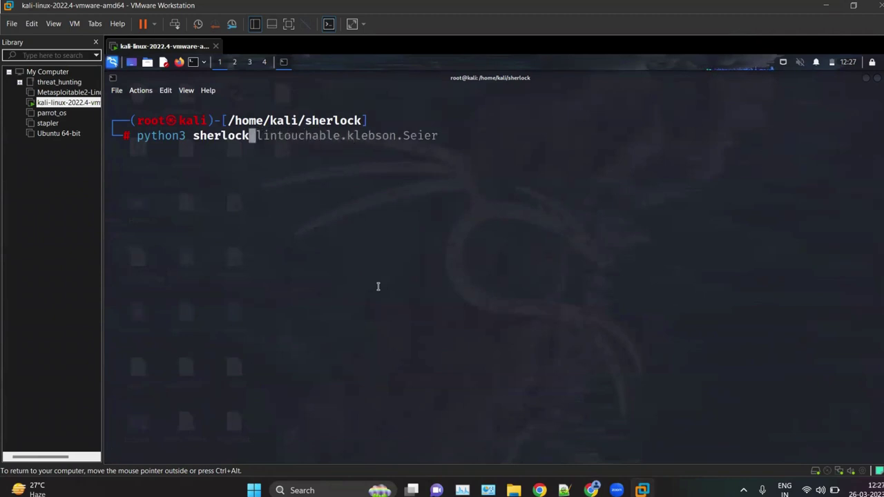
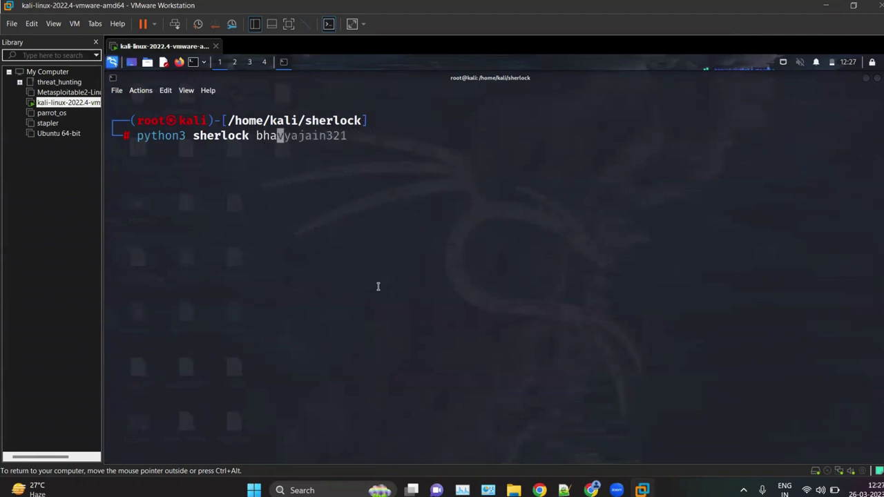
{"action": "key", "text": "Right"}
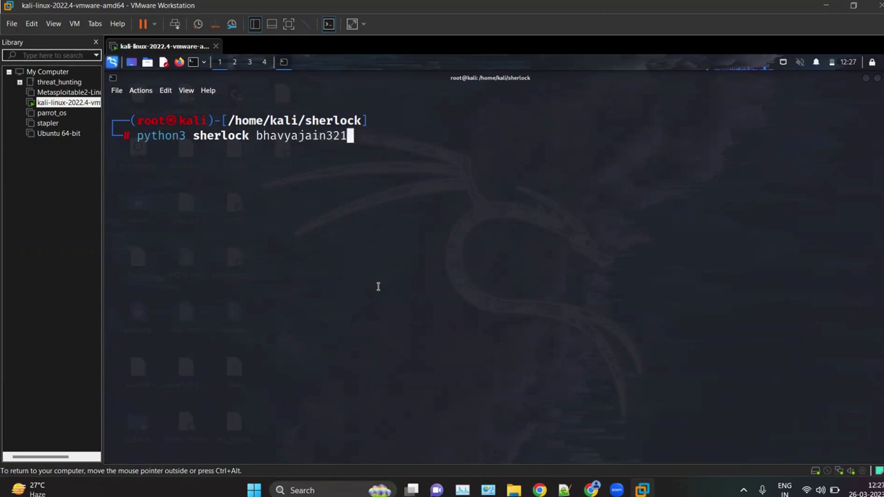
{"action": "key", "text": "Return"}
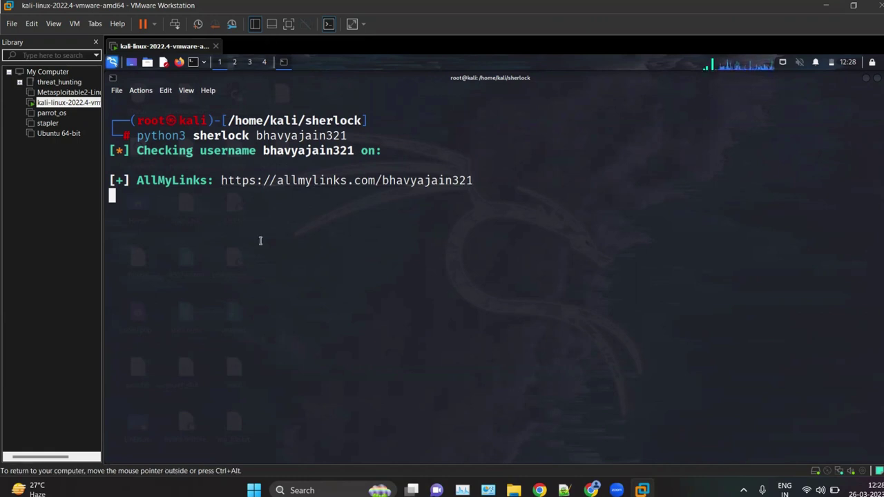
{"action": "left_click", "coordinate": [162, 482]}
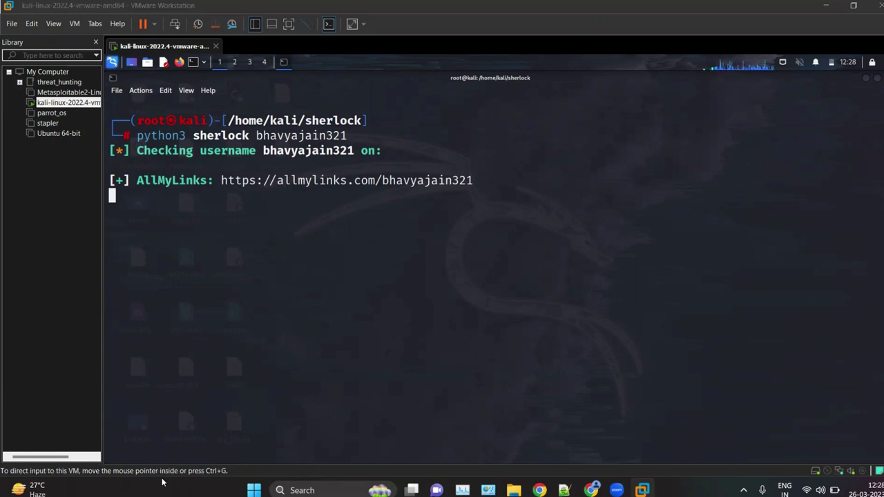
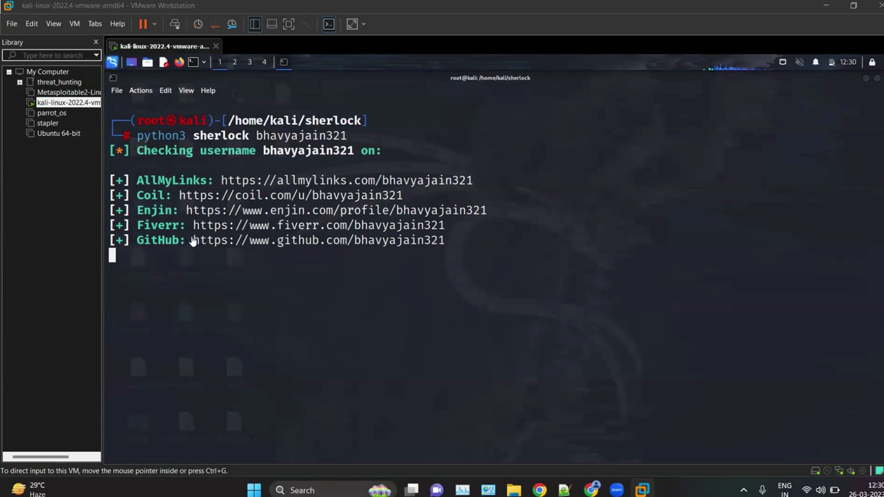
Step: Copy the GitHub profile URL from the sherlock output in the Kali terminal
{"action": "left_click", "coordinate": [425, 238]}
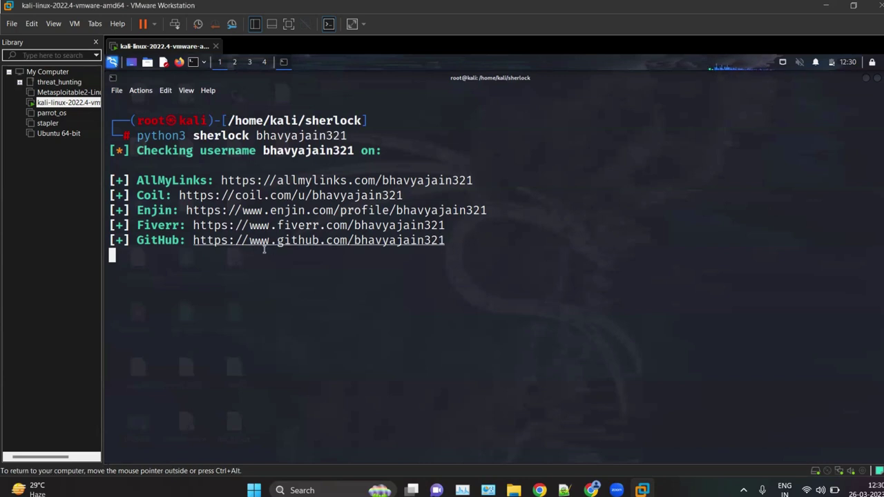
{"action": "left_click", "coordinate": [205, 239]}
{"action": "double_click", "coordinate": [205, 239]}
{"action": "right_click", "coordinate": [208, 241]}
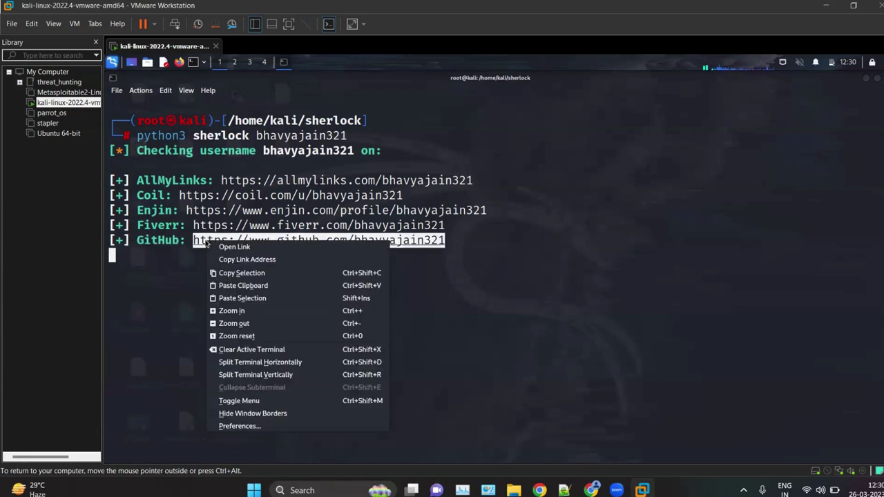
{"action": "left_click", "coordinate": [256, 273]}
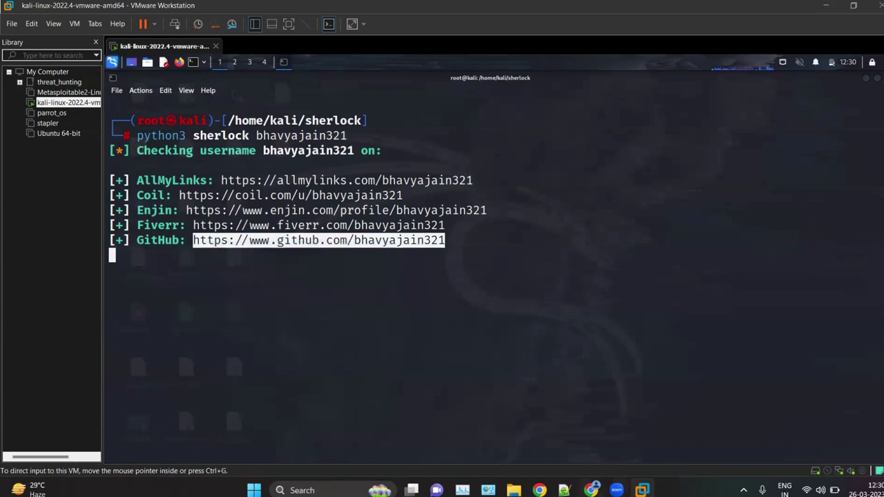
{"action": "key", "text": "alt+Tab"}
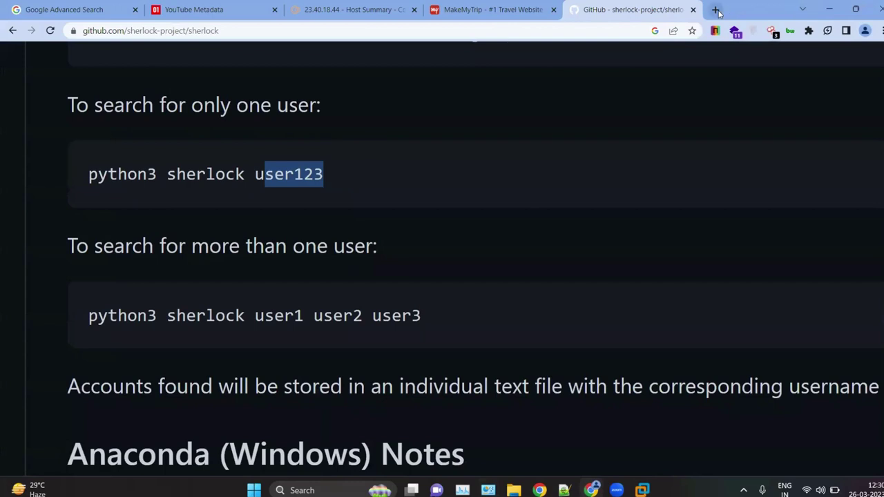
{"action": "left_click", "coordinate": [716, 10]}
{"action": "key", "text": "ctrl+v"}
{"action": "key", "text": "Return"}
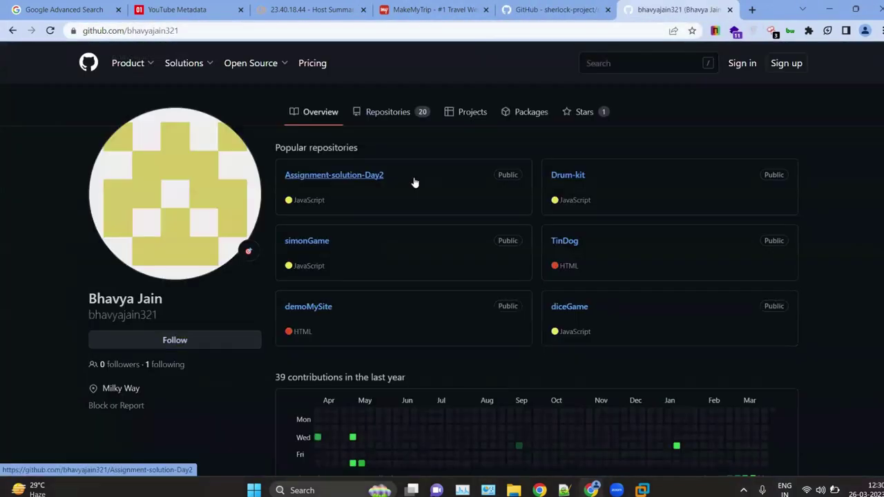
{"action": "scroll", "coordinate": [558, 150], "scroll_direction": "down", "scroll_amount": 3}
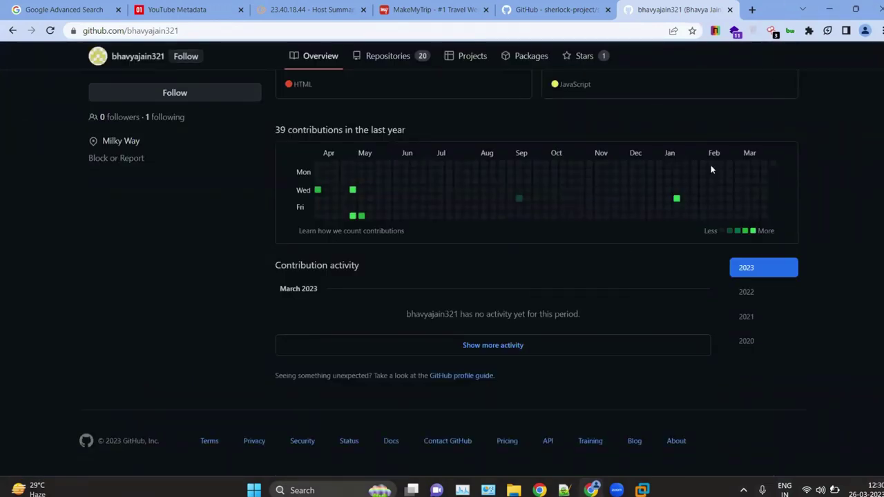
{"action": "scroll", "coordinate": [713, 165], "scroll_direction": "up", "scroll_amount": 3}
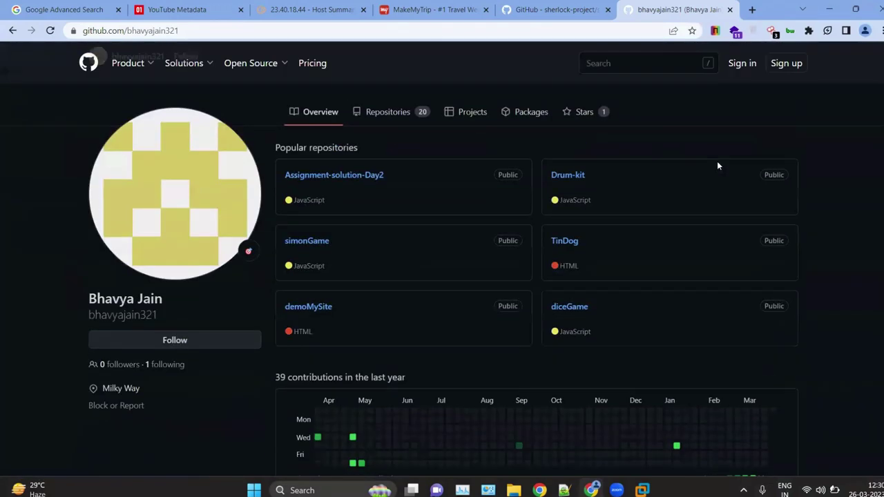
{"action": "left_click", "coordinate": [380, 118]}
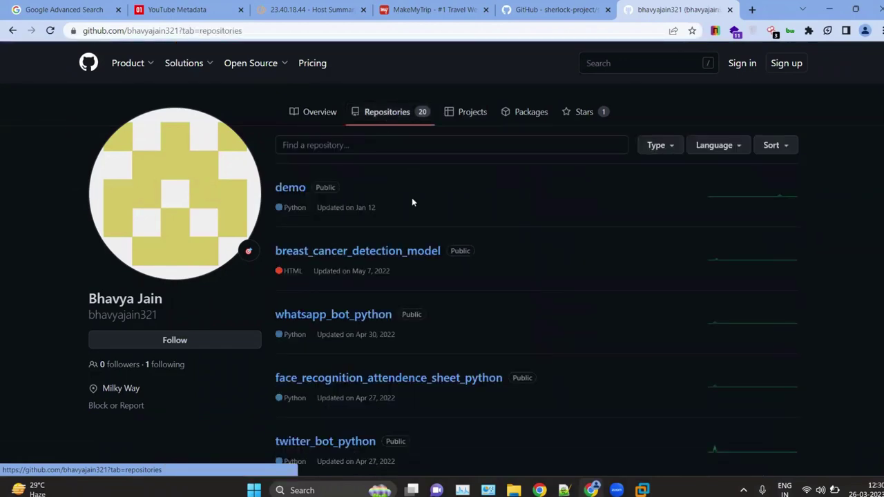
{"action": "scroll", "coordinate": [390, 314], "scroll_direction": "down", "scroll_amount": 2}
{"action": "scroll", "coordinate": [390, 315], "scroll_direction": "down", "scroll_amount": 12}
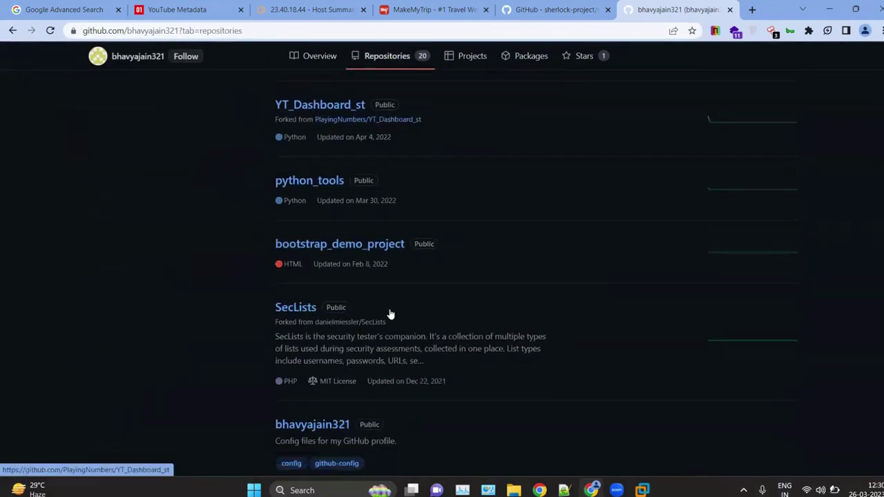
{"action": "scroll", "coordinate": [390, 310], "scroll_direction": "down", "scroll_amount": 1}
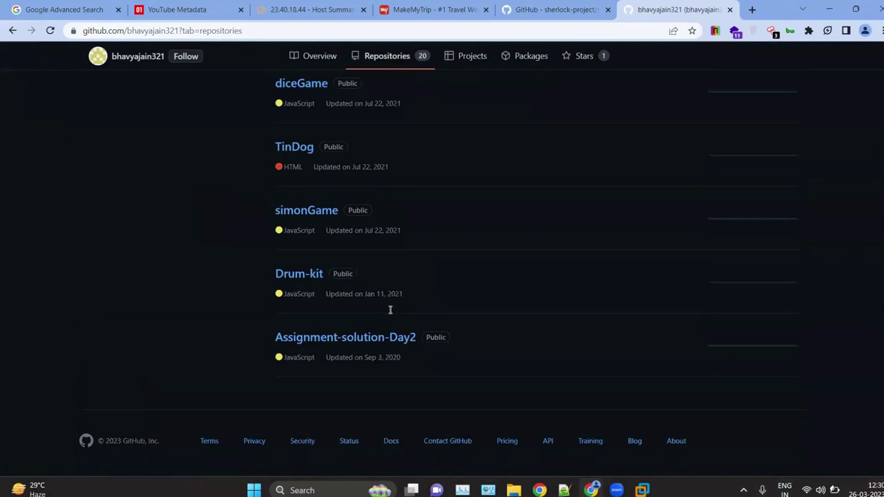
{"action": "scroll", "coordinate": [390, 310], "scroll_direction": "up", "scroll_amount": 15}
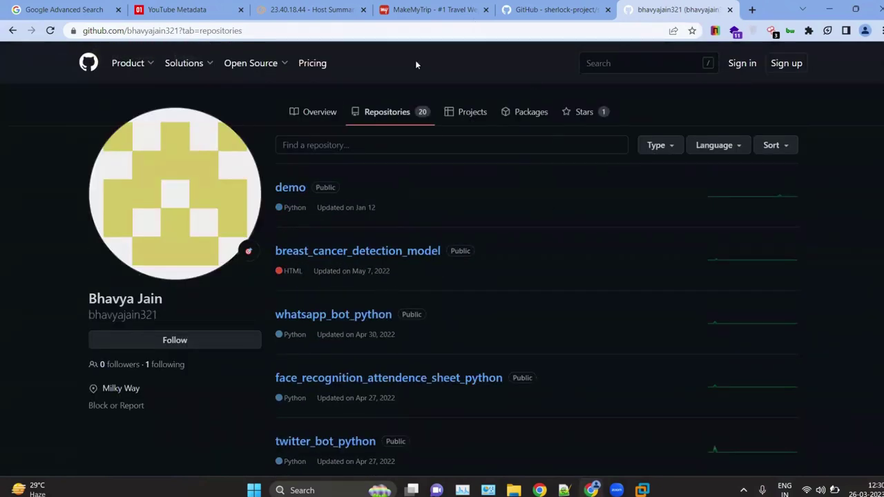
{"action": "left_click", "coordinate": [730, 10]}
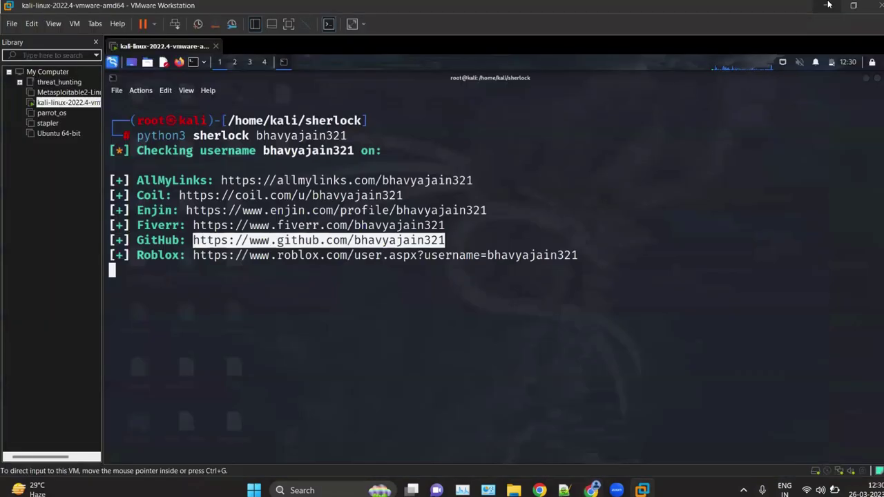
Step: Return to the Kali terminal and briefly select the Roblox profile link in the sherlock output
{"action": "left_click", "coordinate": [829, 9]}
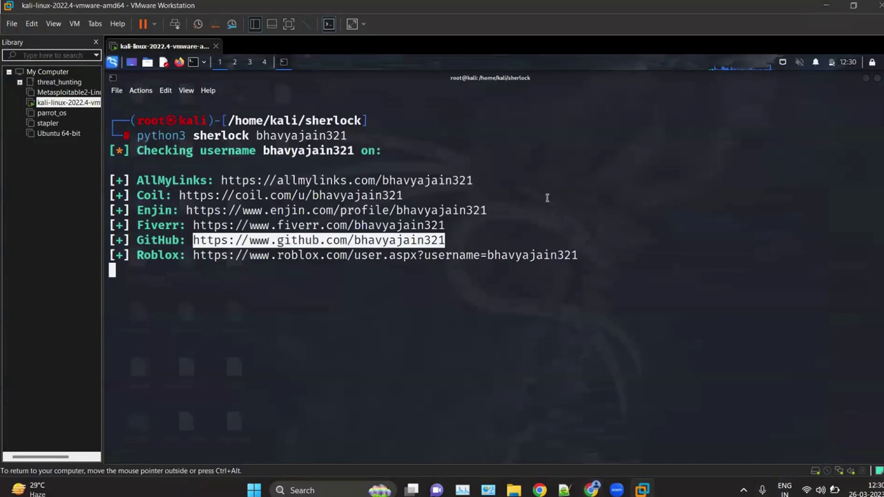
{"action": "left_click", "coordinate": [476, 392]}
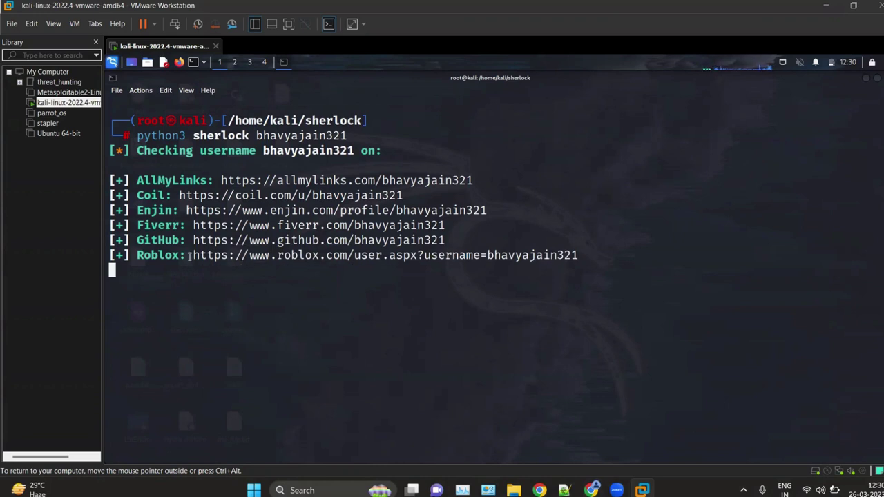
{"action": "left_click_drag", "start_coordinate": [193, 255], "coordinate": [564, 273]}
{"action": "left_click_drag", "start_coordinate": [603, 246], "coordinate": [578, 252]}
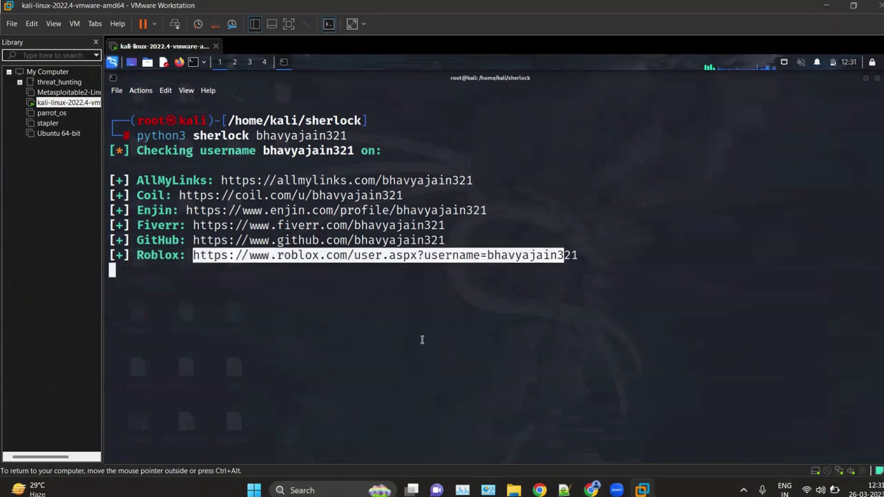
{"action": "left_click", "coordinate": [420, 339]}
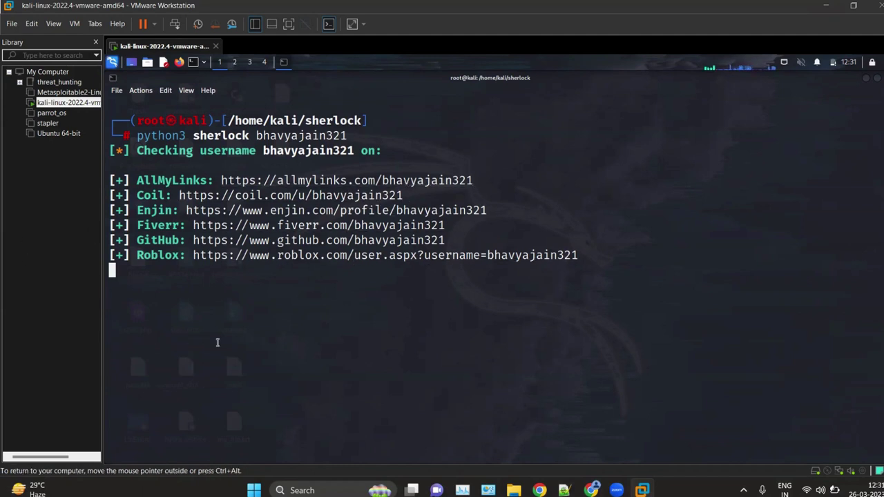
Step: Interrupt the sherlock scan with Ctrl+C and clear the terminal
{"action": "key", "text": "ctrl+c"}
{"action": "key", "text": "ctrl+c"}
{"action": "key", "text": "ctrl+c"}
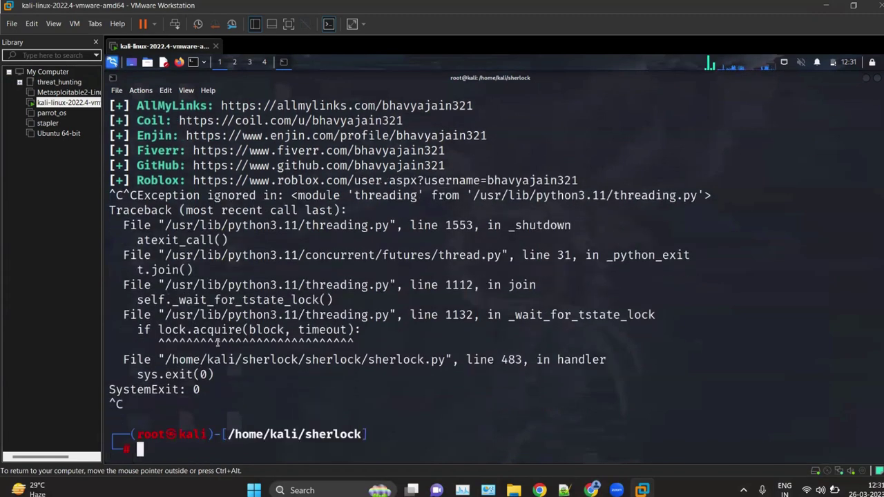
{"action": "type", "text": "clear"}
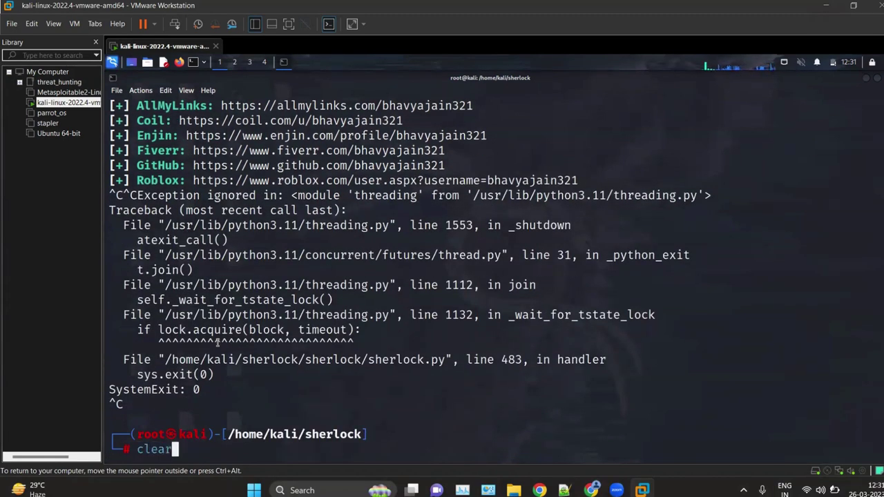
{"action": "key", "text": "Return"}
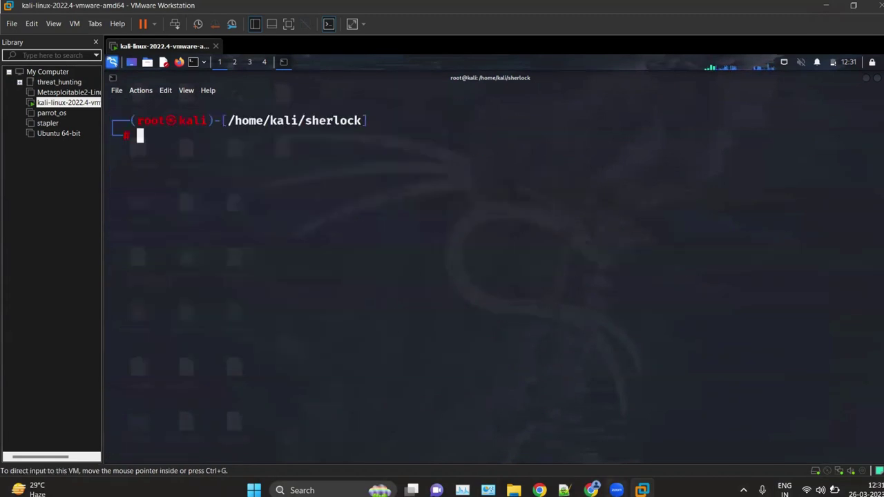
Step: Review the Social Searcher, UserRecon and followerwonk notes in ceh_labs_part_1.txt, then return to Chrome
{"action": "left_click", "coordinate": [565, 490]}
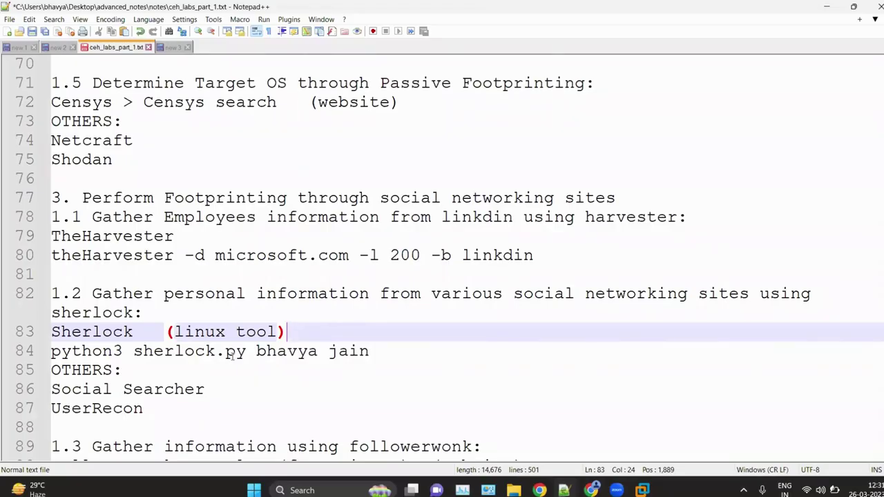
{"action": "scroll", "coordinate": [232, 352], "scroll_direction": "down", "scroll_amount": 2}
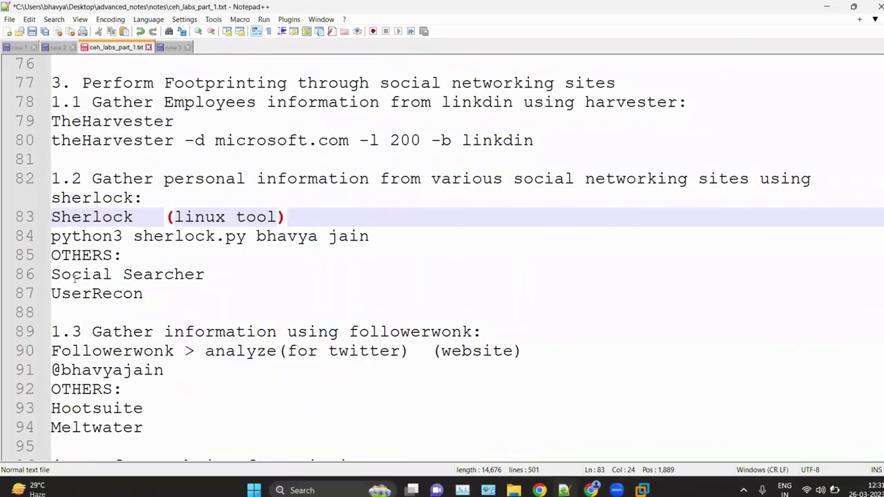
{"action": "left_click_drag", "start_coordinate": [147, 293], "coordinate": [53, 277]}
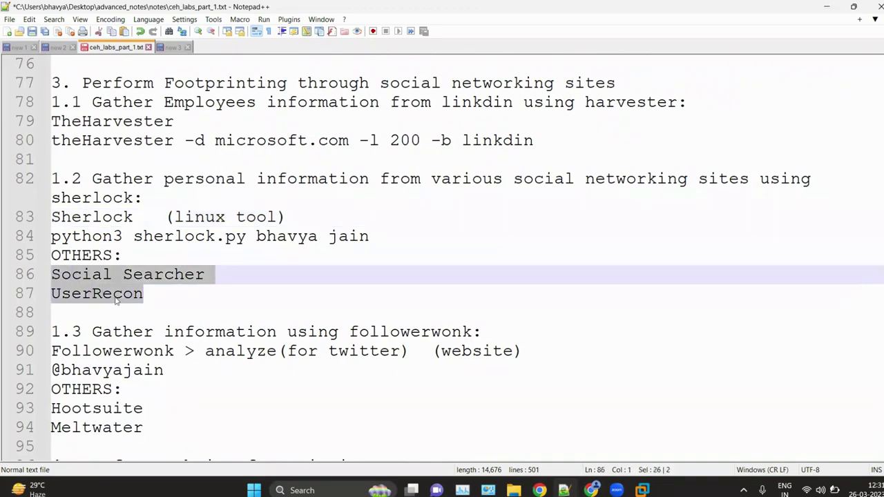
{"action": "left_click", "coordinate": [152, 304]}
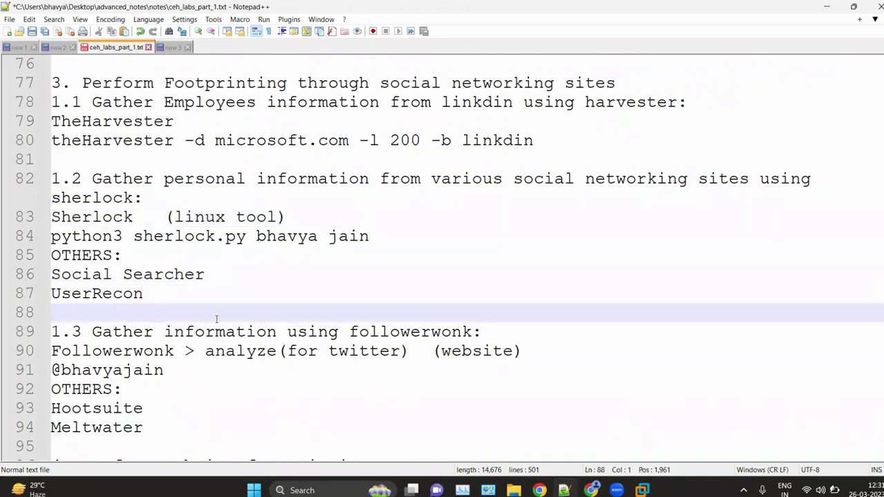
{"action": "scroll", "coordinate": [218, 317], "scroll_direction": "down", "scroll_amount": 1}
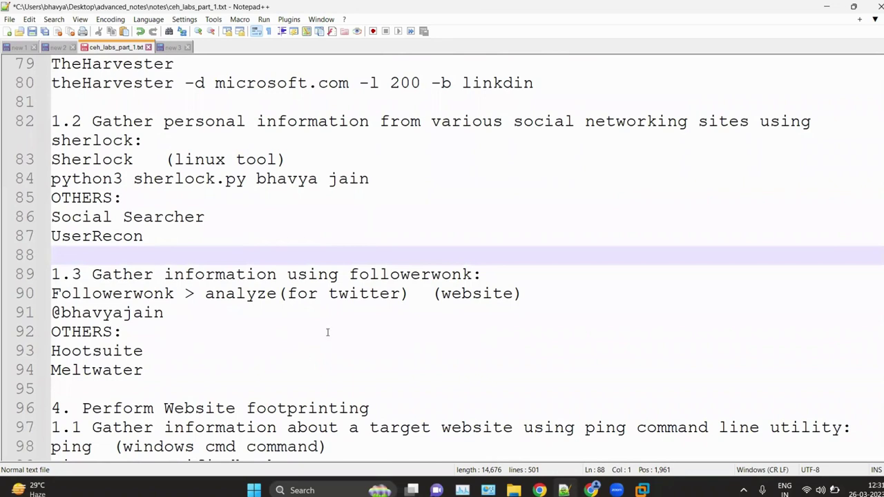
{"action": "left_click_drag", "start_coordinate": [358, 274], "coordinate": [505, 278]}
{"action": "left_click", "coordinate": [428, 329]}
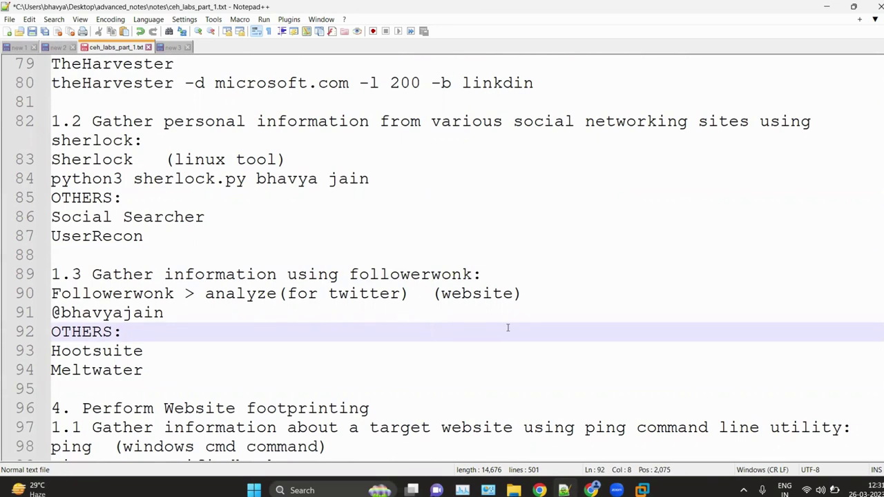
{"action": "left_click", "coordinate": [592, 490]}
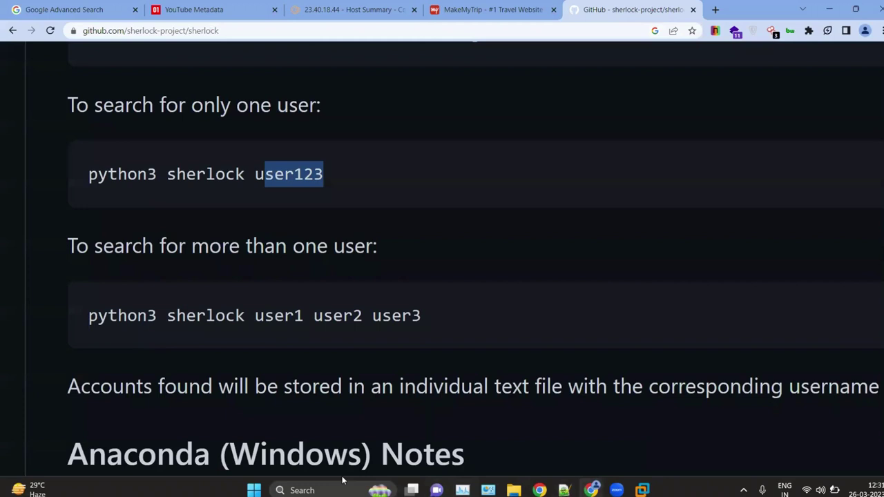
Step: Search Google for 'followerwonk' in a new tab and open its Analyze Twitter Followers page
{"action": "left_click", "coordinate": [715, 9]}
{"action": "type", "text": "fo"}
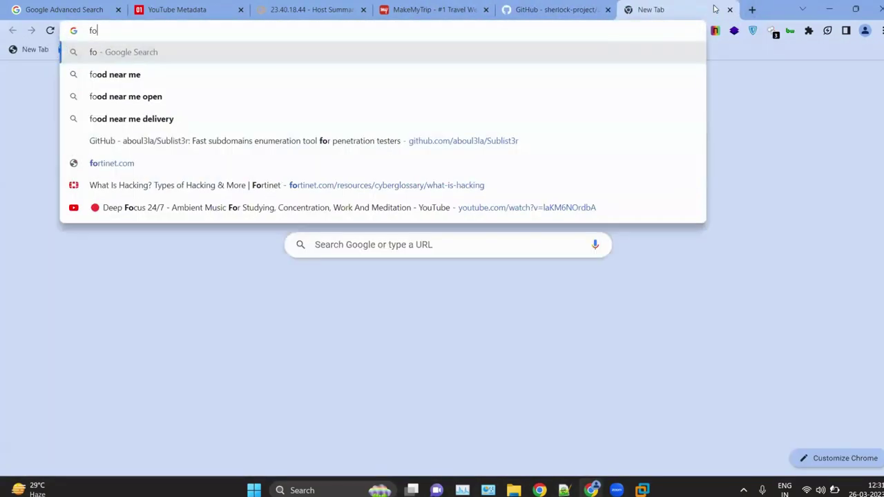
{"action": "type", "text": "llowerwon"}
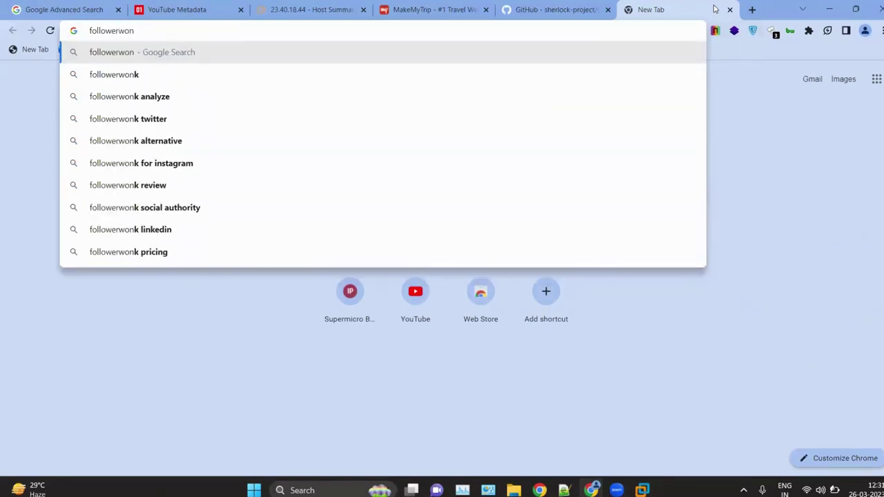
{"action": "key", "text": "Down"}
{"action": "key", "text": "Return"}
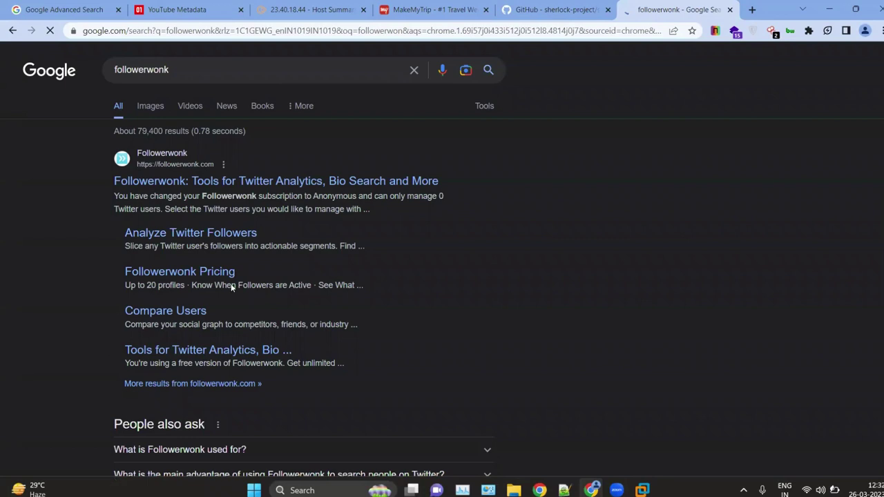
{"action": "key", "text": "ctrl+plus"}
{"action": "key", "text": "ctrl+plus"}
{"action": "key", "text": "ctrl+plus"}
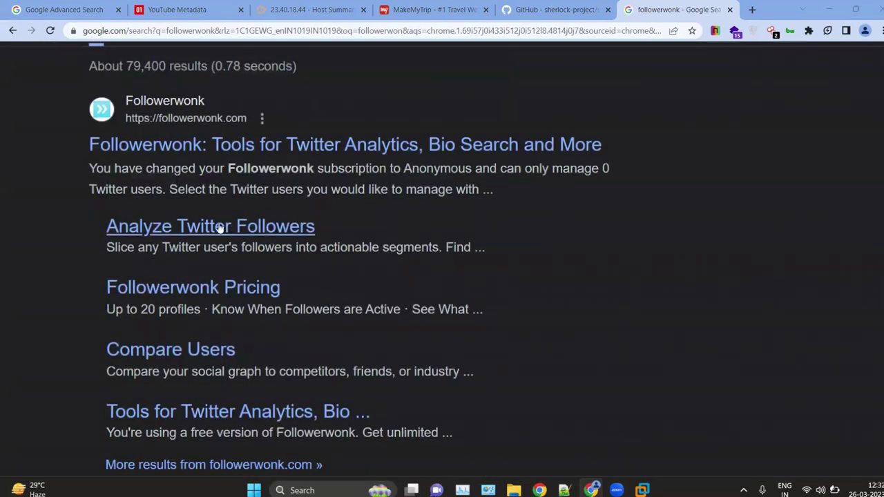
{"action": "left_click", "coordinate": [221, 229]}
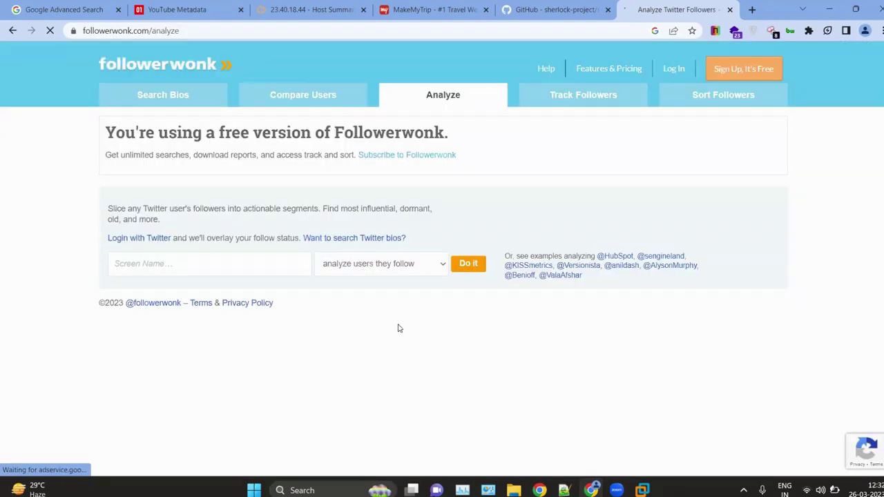
Step: Enter the account's Twitter handle in the Screen Name field using the autofill suggestion
{"action": "left_click", "coordinate": [251, 268]}
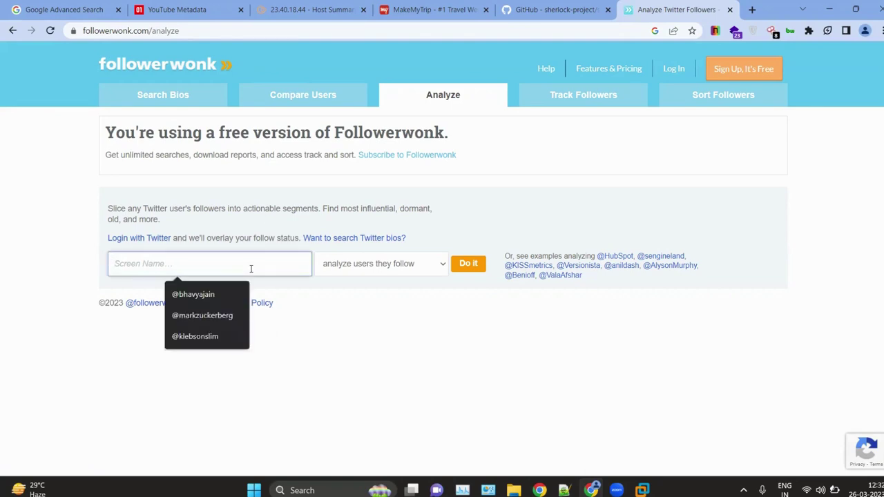
{"action": "left_click", "coordinate": [332, 332]}
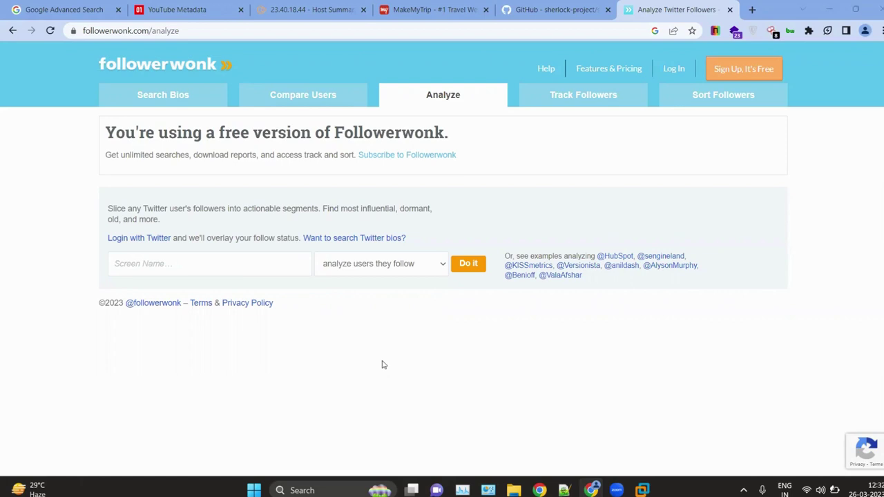
{"action": "left_click", "coordinate": [167, 264]}
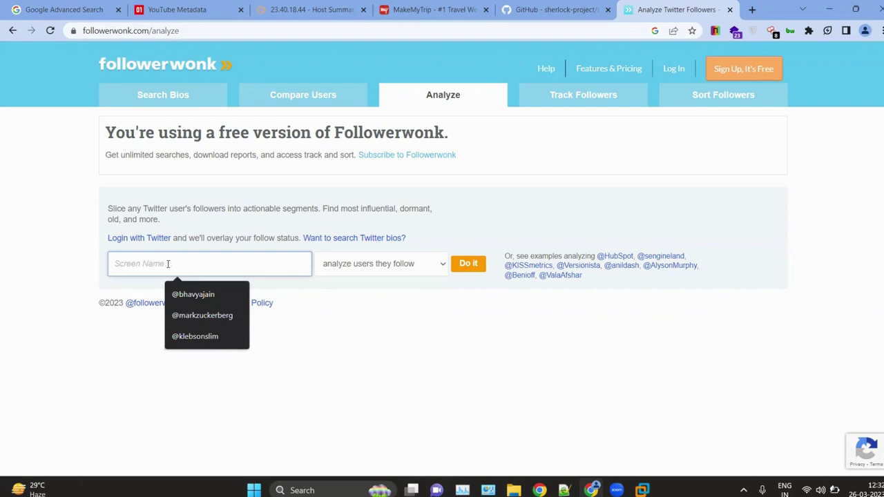
{"action": "left_click", "coordinate": [196, 336]}
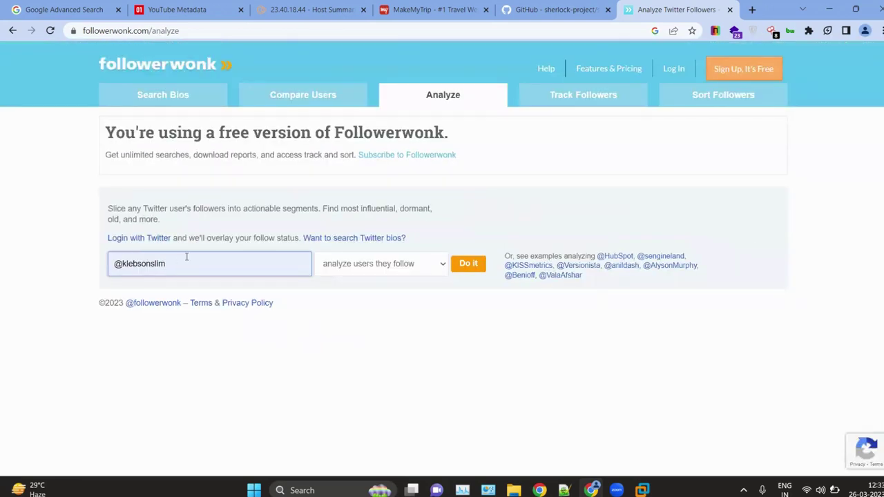
{"action": "key", "text": "BackSpace"}
{"action": "key", "text": "BackSpace"}
{"action": "key", "text": "BackSpace"}
{"action": "key", "text": "BackSpace"}
{"action": "key", "text": "BackSpace"}
{"action": "key", "text": "BackSpace"}
{"action": "key", "text": "BackSpace"}
{"action": "key", "text": "BackSpace"}
{"action": "key", "text": "BackSpace"}
{"action": "key", "text": "BackSpace"}
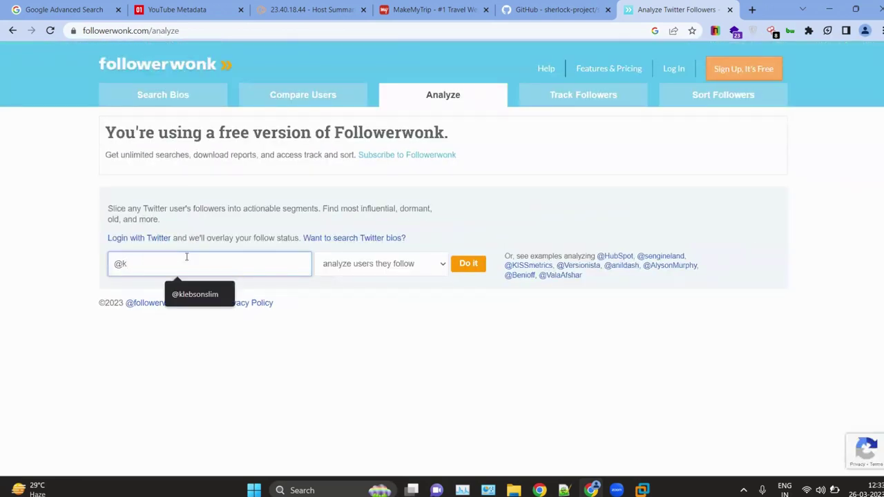
{"action": "type", "text": "bha"}
{"action": "key", "text": "BackSpace"}
{"action": "key", "text": "BackSpace"}
{"action": "key", "text": "BackSpace"}
{"action": "key", "text": "BackSpace"}
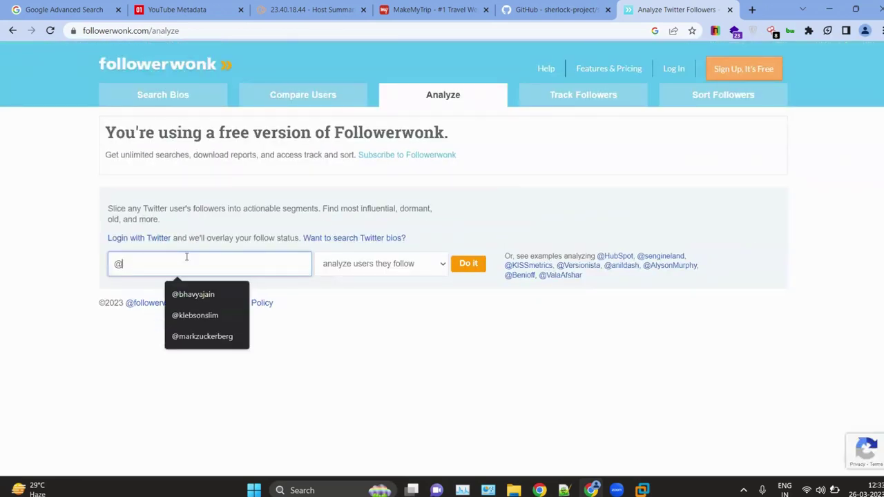
{"action": "type", "text": "bhav"}
{"action": "key", "text": "Down"}
{"action": "key", "text": "Return"}
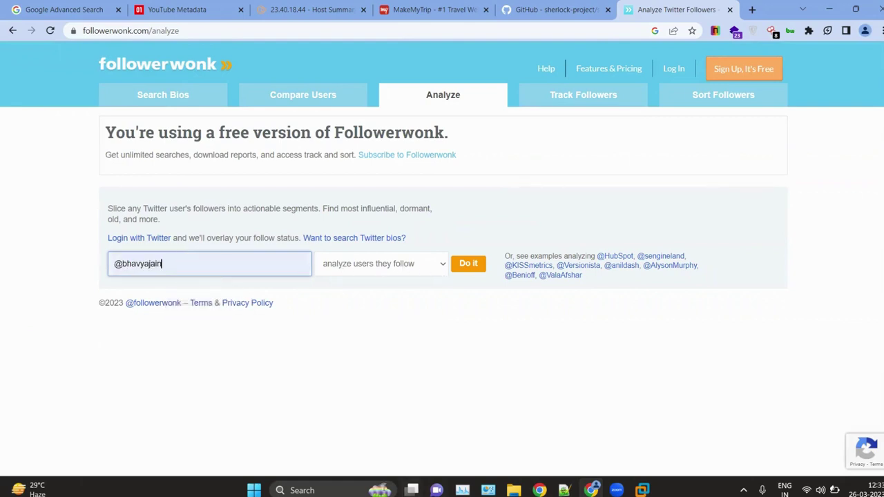
Step: Analyze the users that account follows and review the results: Social Authority 1, 37 followers
{"action": "left_click", "coordinate": [394, 273]}
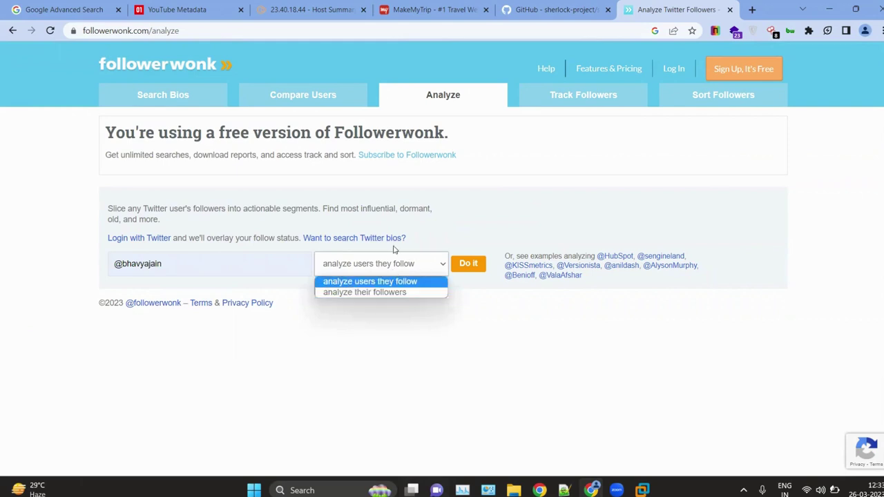
{"action": "left_click", "coordinate": [371, 286]}
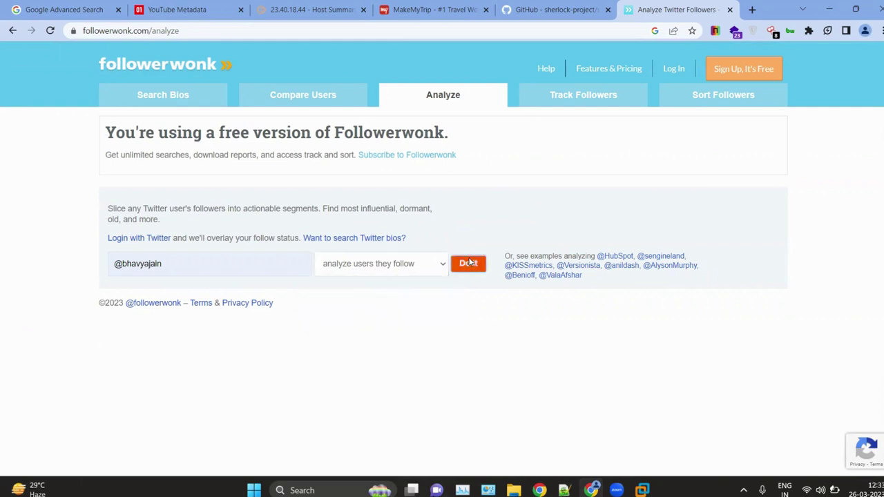
{"action": "left_click", "coordinate": [468, 264]}
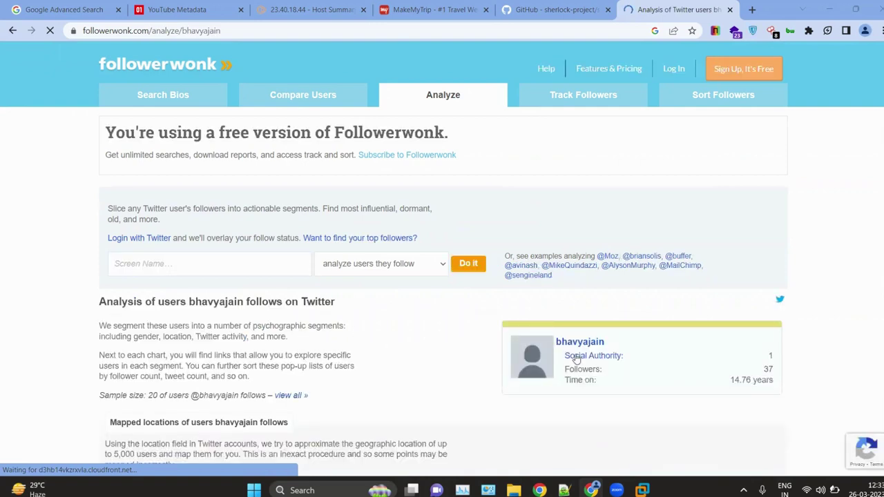
{"action": "scroll", "coordinate": [566, 316], "scroll_direction": "down", "scroll_amount": 2}
{"action": "scroll", "coordinate": [500, 276], "scroll_direction": "down", "scroll_amount": 1}
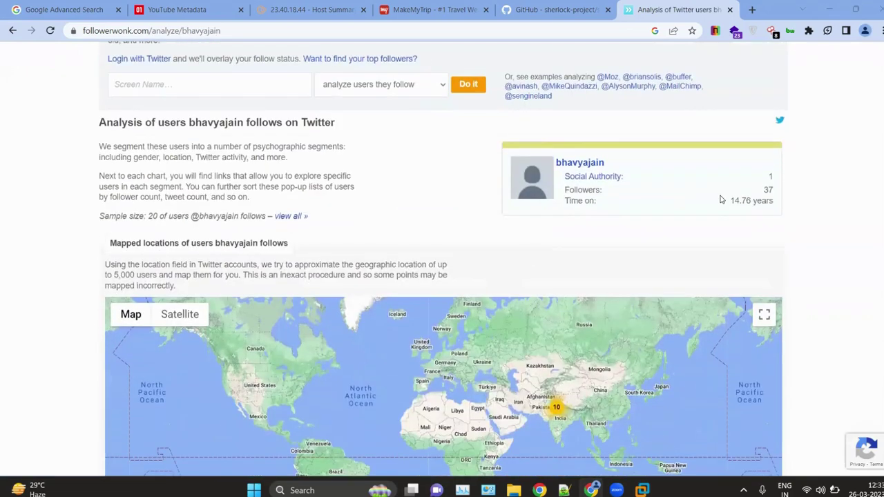
{"action": "scroll", "coordinate": [720, 199], "scroll_direction": "up", "scroll_amount": 3, "text": "ctrl"}
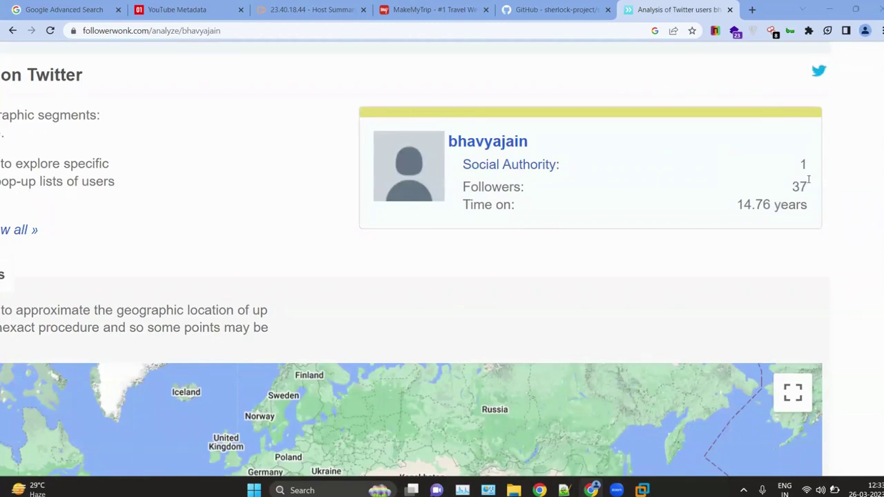
{"action": "scroll", "coordinate": [381, 202], "scroll_direction": "left", "scroll_amount": 5}
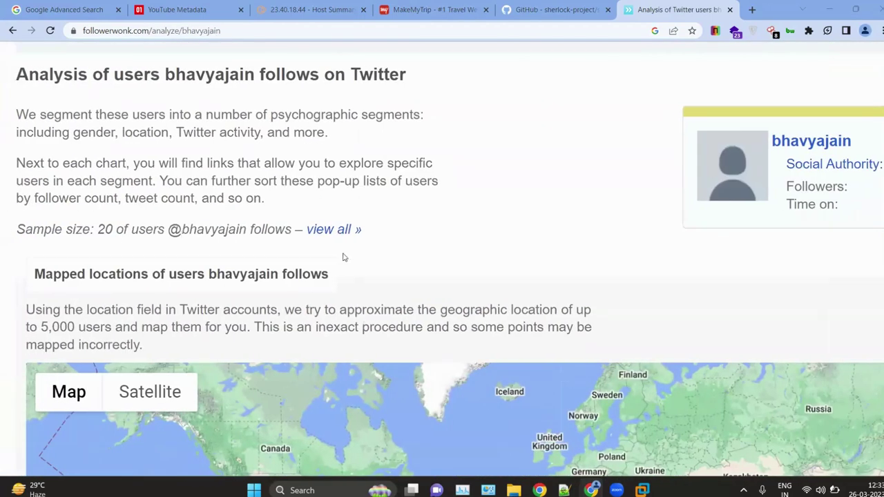
{"action": "scroll", "coordinate": [367, 241], "scroll_direction": "left", "scroll_amount": 1}
{"action": "left_click", "coordinate": [364, 239]}
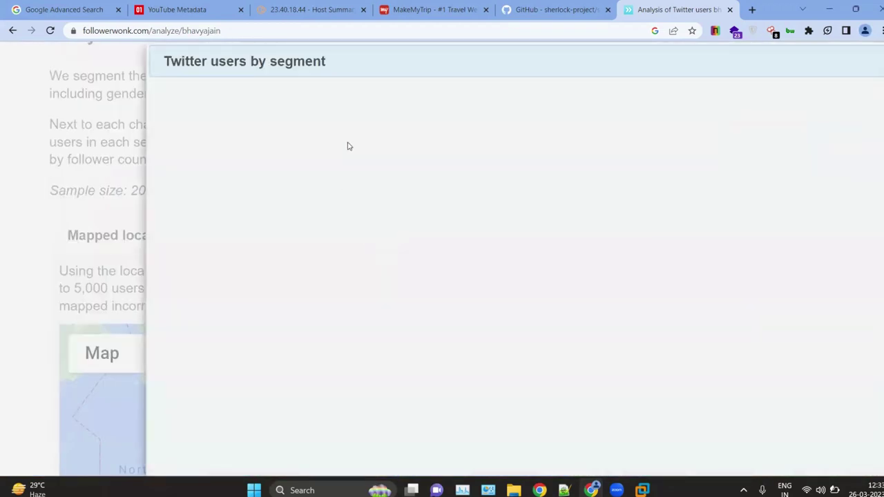
{"action": "scroll", "coordinate": [349, 146], "scroll_direction": "down", "scroll_amount": 3}
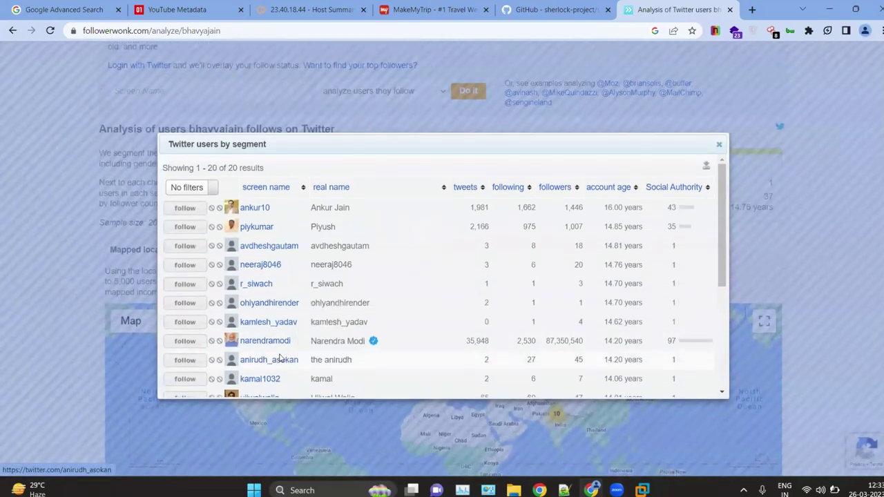
{"action": "scroll", "coordinate": [269, 276], "scroll_direction": "down", "scroll_amount": 5}
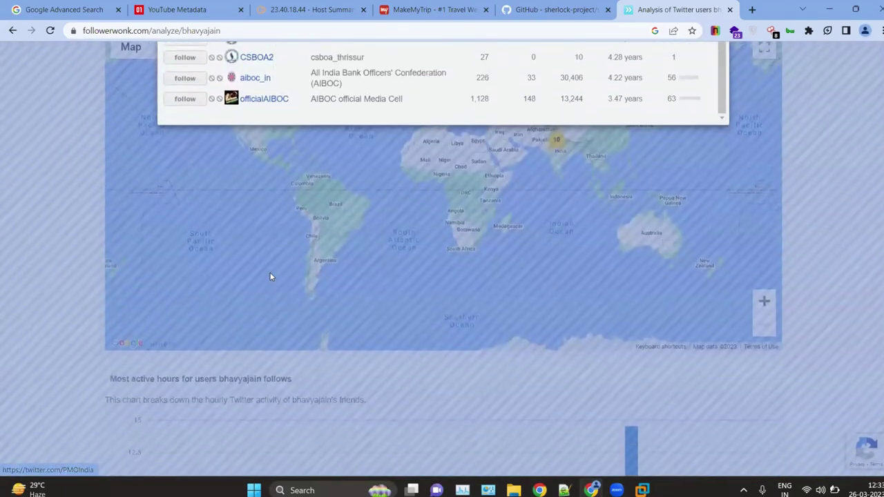
{"action": "scroll", "coordinate": [270, 277], "scroll_direction": "up", "scroll_amount": 1}
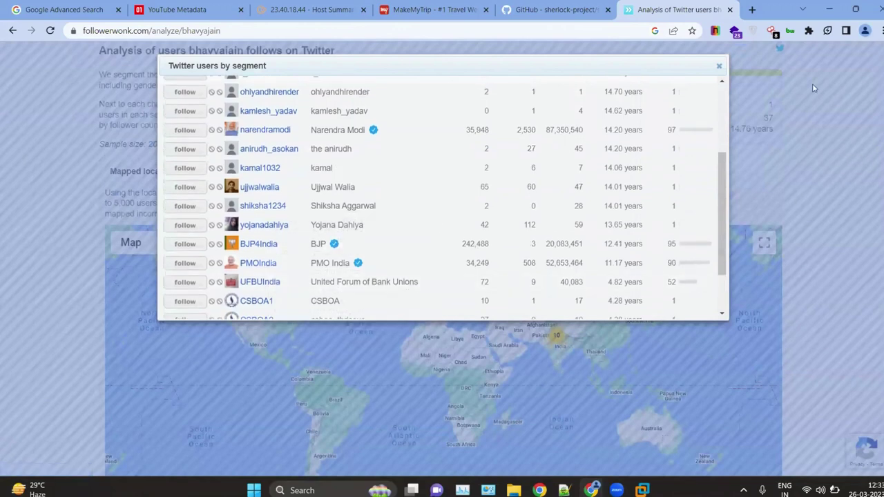
{"action": "scroll", "coordinate": [375, 196], "scroll_direction": "down", "scroll_amount": 2}
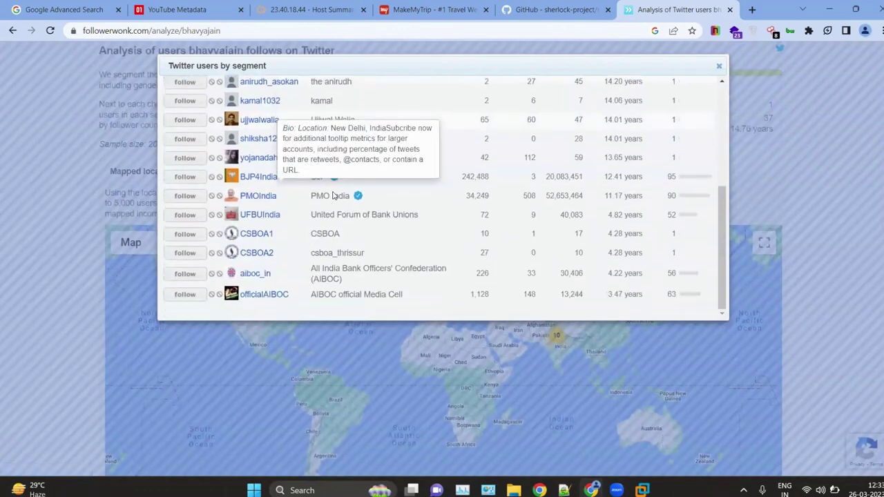
{"action": "scroll", "coordinate": [376, 207], "scroll_direction": "up", "scroll_amount": 5}
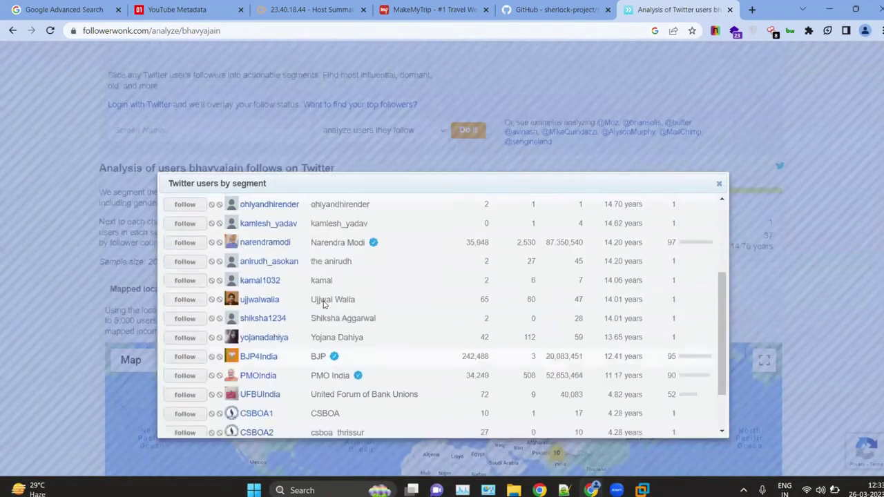
{"action": "left_click", "coordinate": [720, 187]}
{"action": "scroll", "coordinate": [432, 290], "scroll_direction": "down", "scroll_amount": 2}
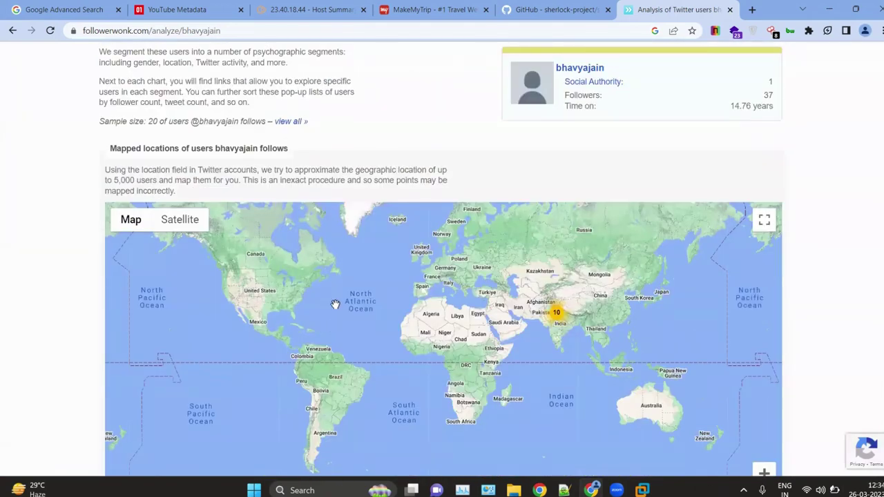
{"action": "scroll", "coordinate": [335, 304], "scroll_direction": "up", "scroll_amount": 3}
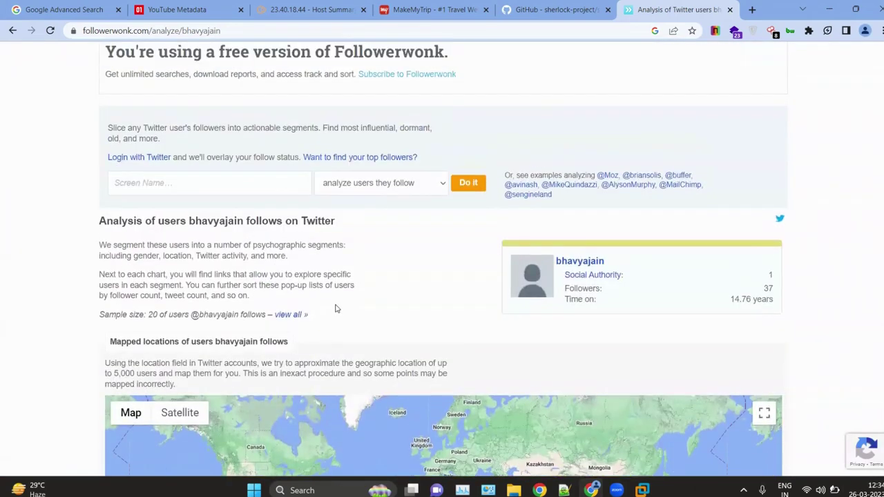
{"action": "left_click", "coordinate": [223, 192]}
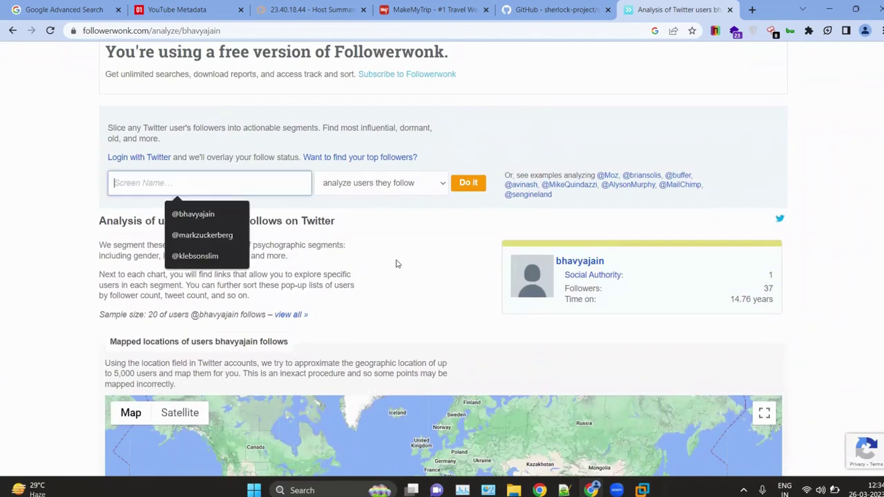
{"action": "left_click", "coordinate": [397, 264]}
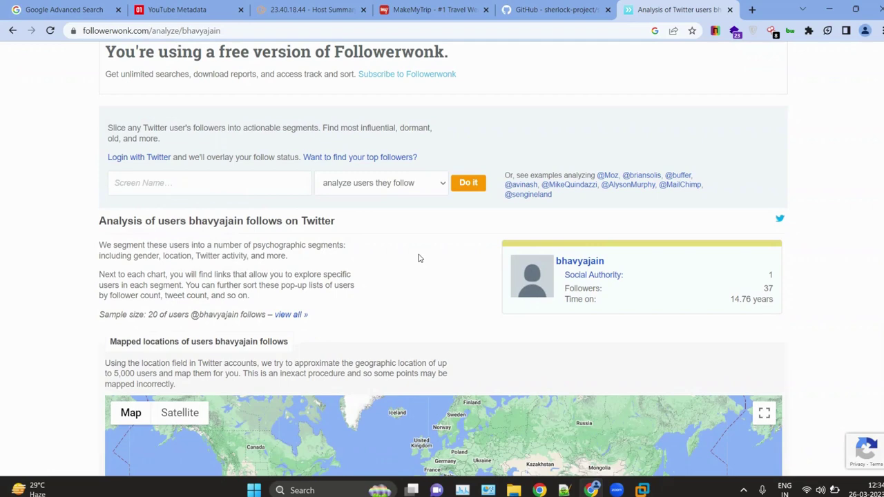
{"action": "scroll", "coordinate": [639, 261], "scroll_direction": "up", "scroll_amount": 3}
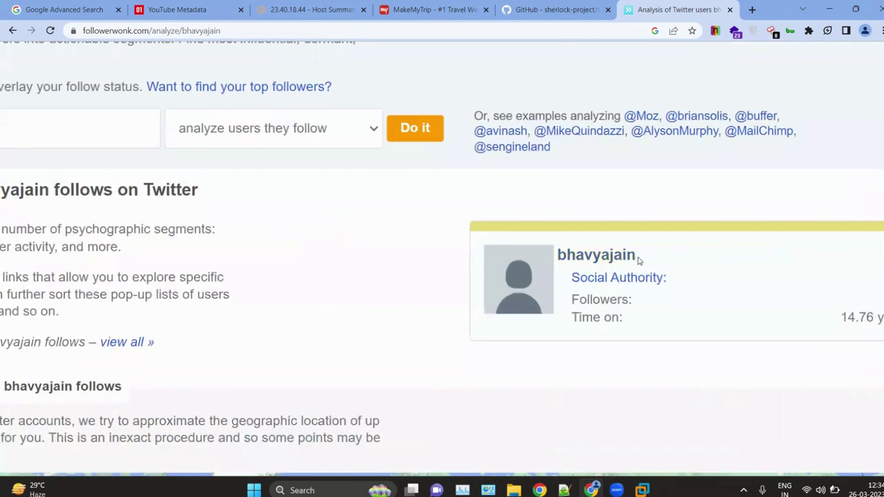
{"action": "scroll", "coordinate": [379, 293], "scroll_direction": "down", "scroll_amount": 3}
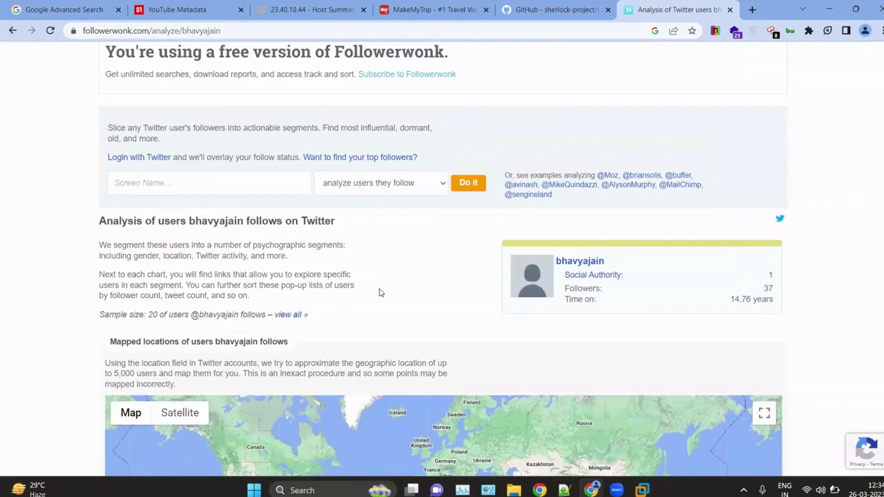
{"action": "left_click", "coordinate": [264, 192]}
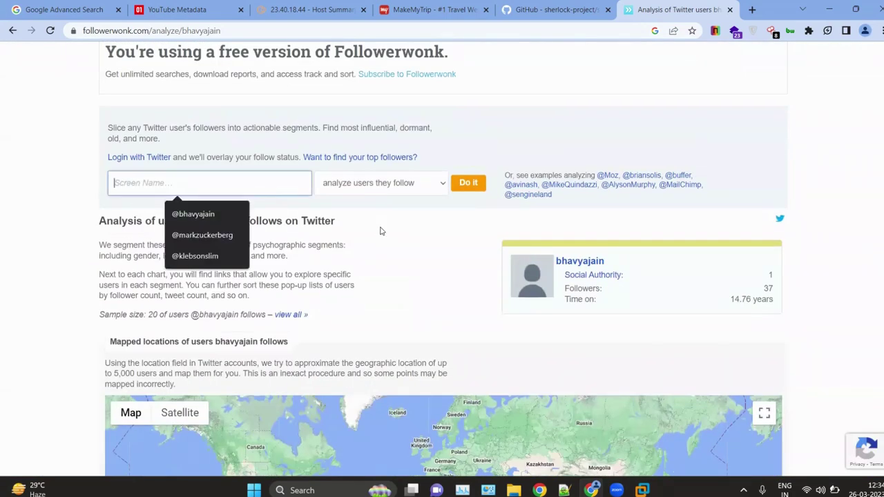
{"action": "left_click", "coordinate": [382, 232]}
{"action": "scroll", "coordinate": [386, 238], "scroll_direction": "down", "scroll_amount": 3}
{"action": "scroll", "coordinate": [386, 238], "scroll_direction": "down", "scroll_amount": 2}
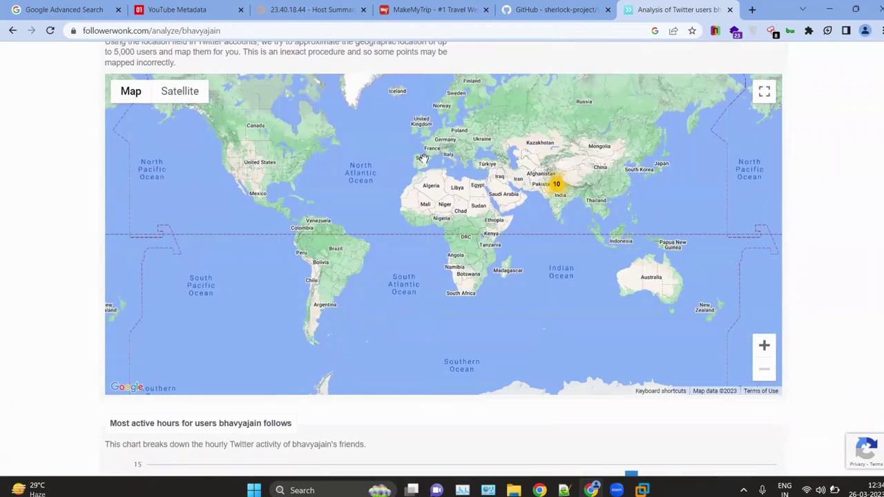
{"action": "scroll", "coordinate": [179, 111], "scroll_direction": "up", "scroll_amount": 4}
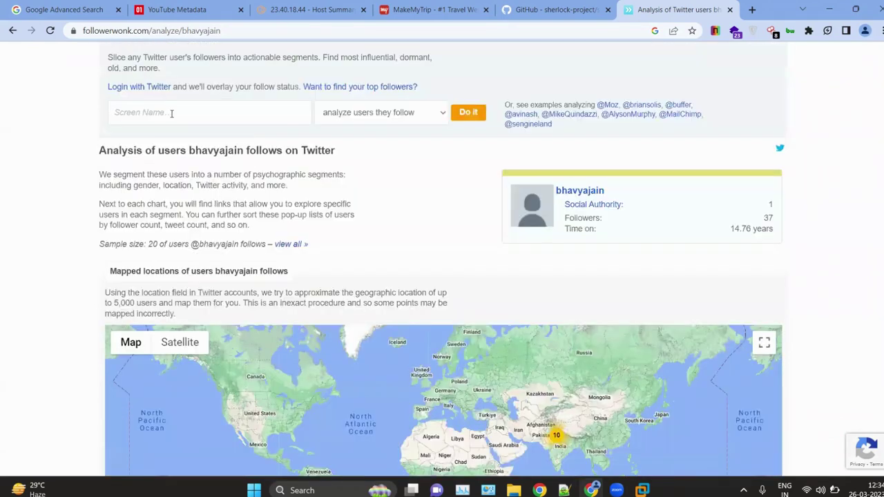
{"action": "left_click", "coordinate": [173, 113]}
Step: Try screen-name variants ending in 321 and 1224, plus a letter-prefixed handle; each is not found
{"action": "left_click", "coordinate": [185, 141]}
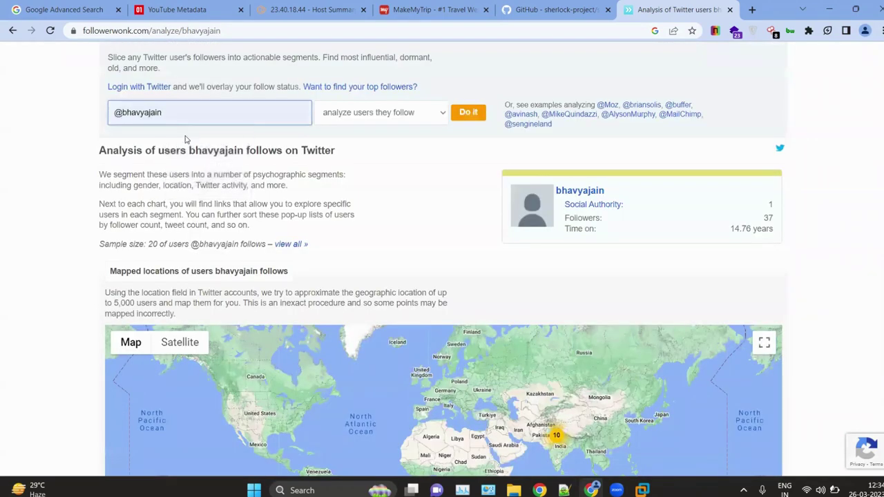
{"action": "type", "text": "321"}
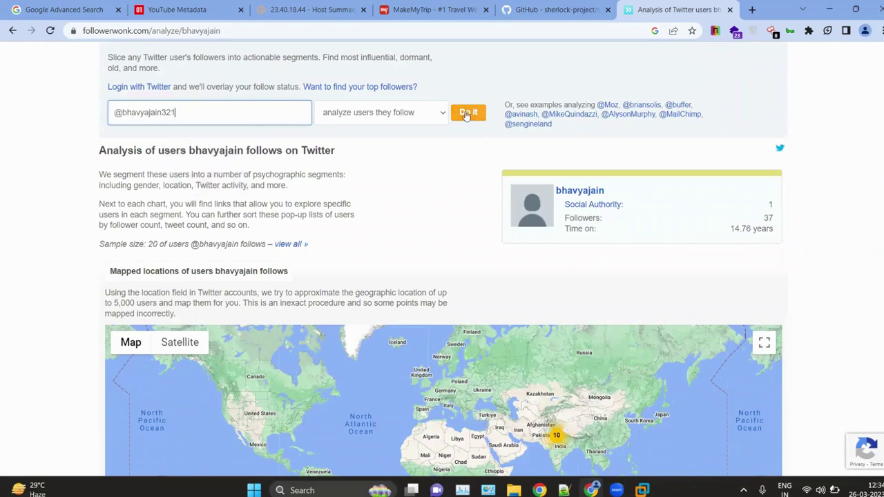
{"action": "left_click", "coordinate": [469, 112]}
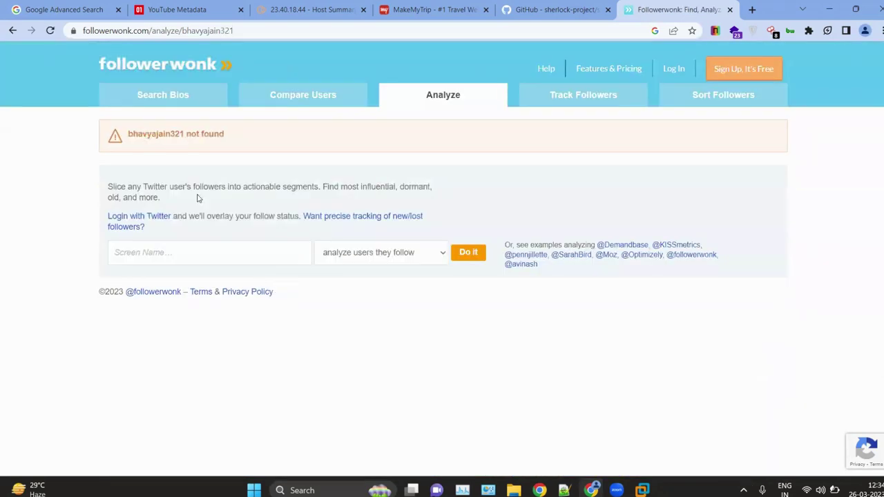
{"action": "left_click", "coordinate": [170, 257]}
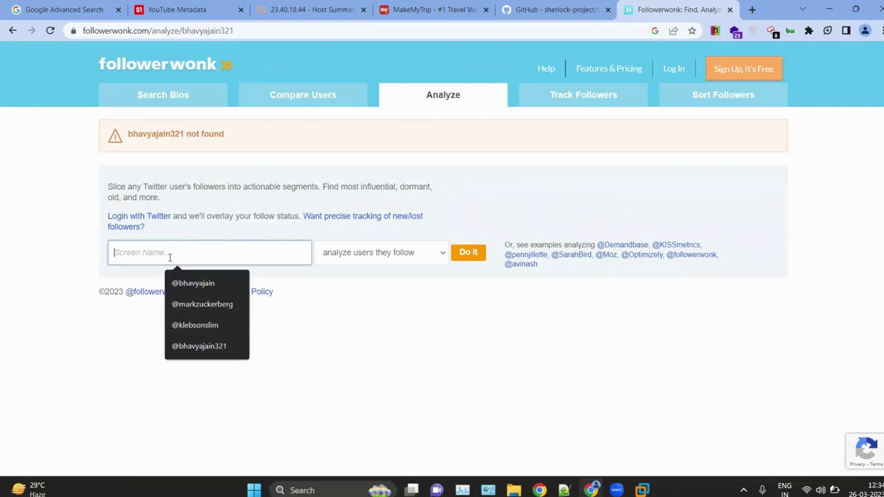
{"action": "left_click", "coordinate": [189, 346]}
{"action": "key", "text": "BackSpace"}
{"action": "key", "text": "BackSpace"}
{"action": "key", "text": "BackSpace"}
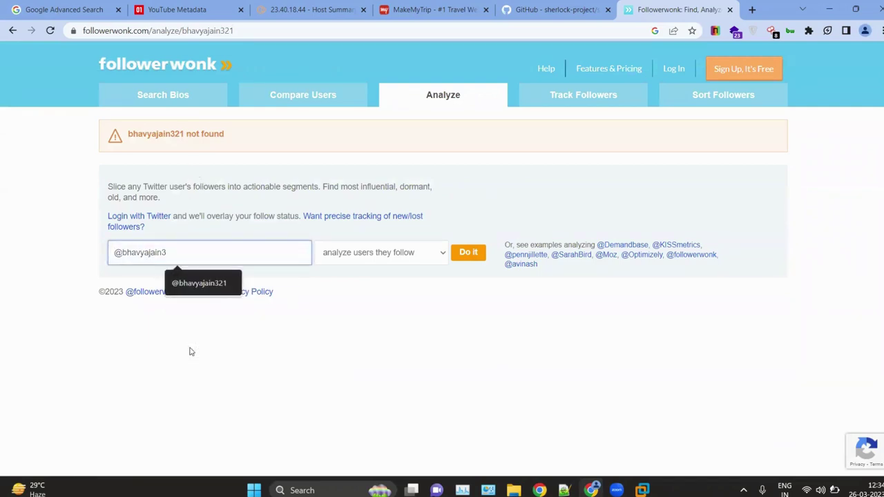
{"action": "type", "text": "1224"}
{"action": "key", "text": "Return"}
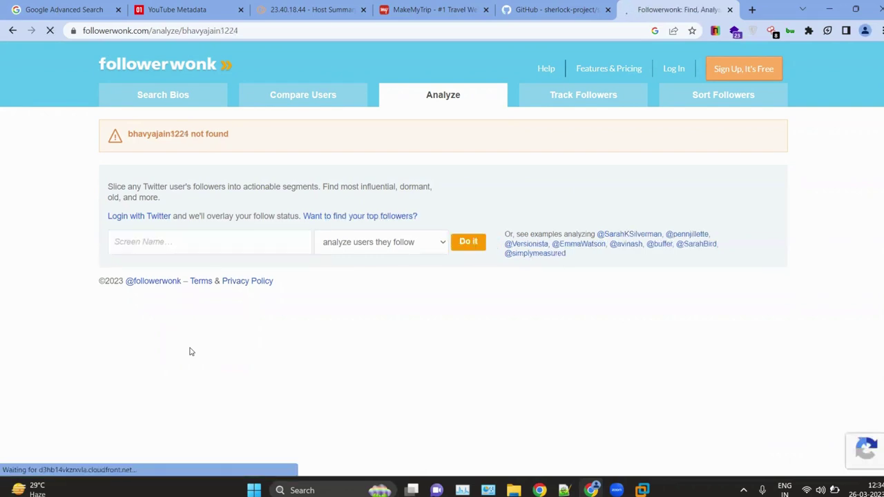
{"action": "left_click", "coordinate": [206, 250]}
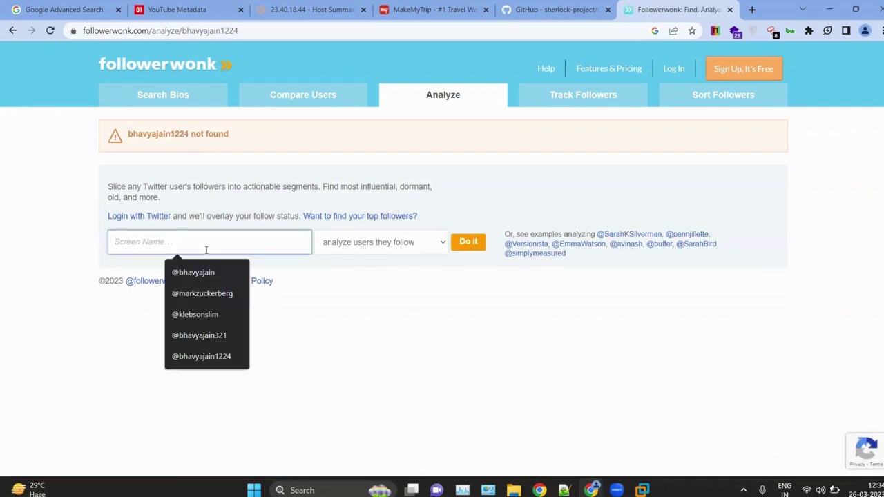
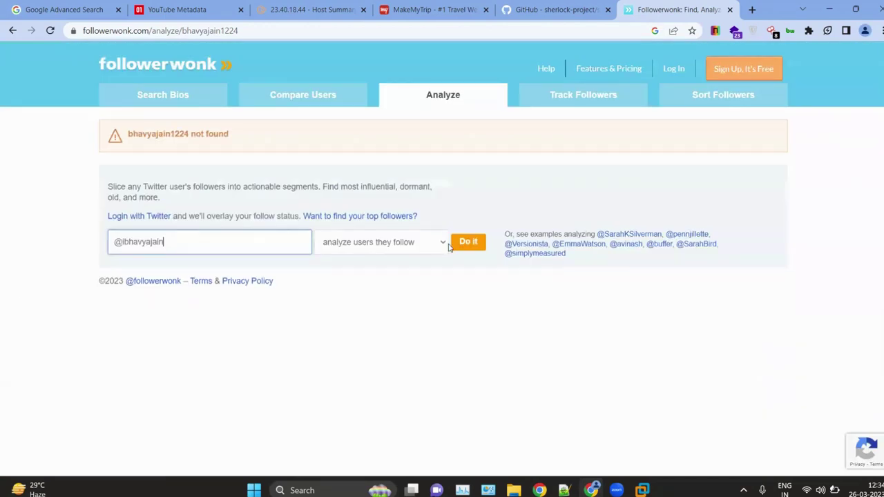
{"action": "left_click", "coordinate": [470, 243]}
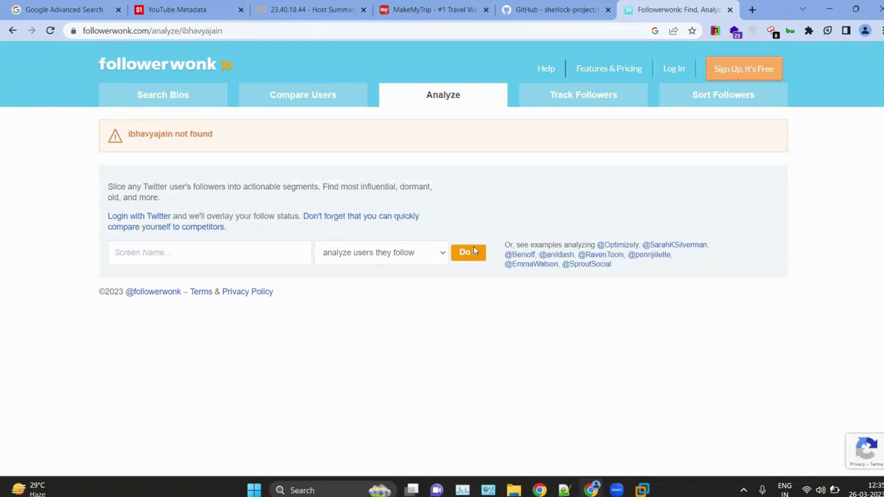
Step: Rerun the follows analysis for the original screen name picked from autocomplete
{"action": "left_click", "coordinate": [128, 256]}
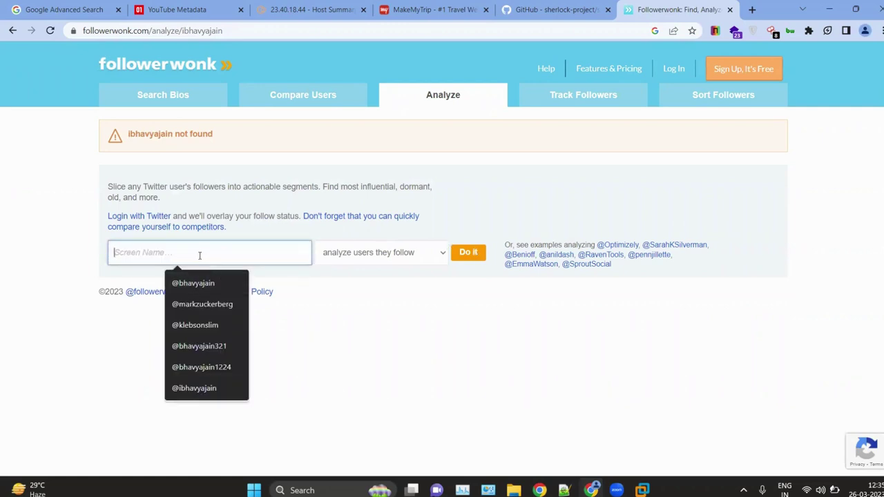
{"action": "left_click", "coordinate": [314, 313]}
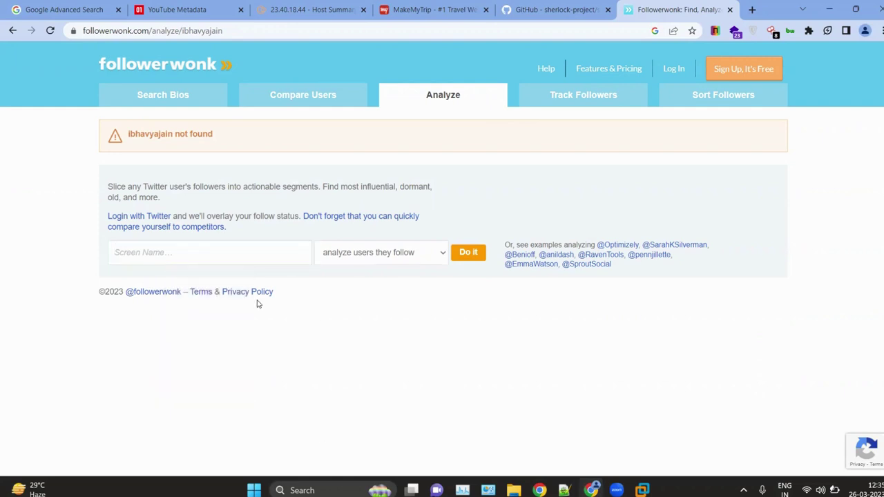
{"action": "left_click", "coordinate": [254, 258]}
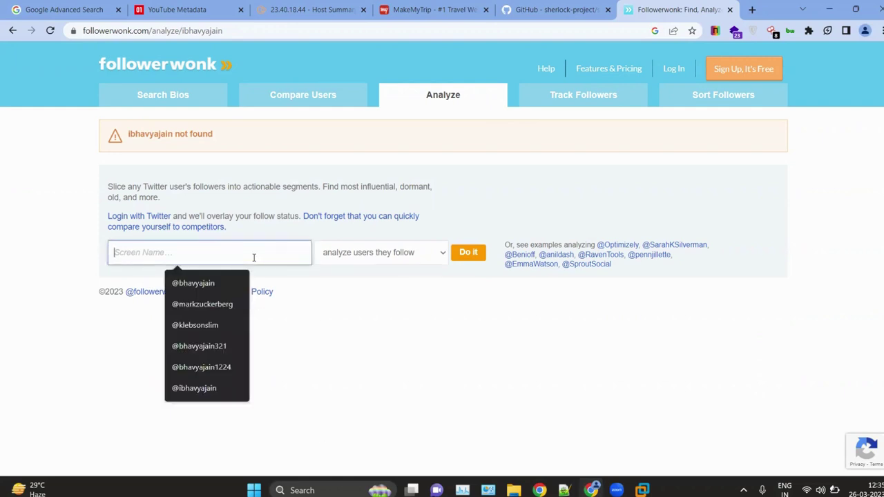
{"action": "left_click", "coordinate": [215, 282]}
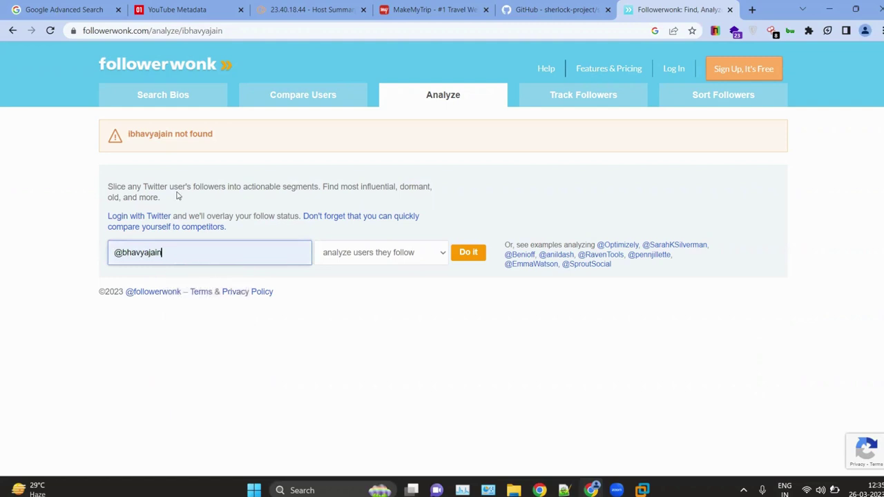
{"action": "scroll", "coordinate": [245, 160], "scroll_direction": "up", "scroll_amount": 4}
{"action": "left_click_drag", "start_coordinate": [201, 114], "coordinate": [46, 113]}
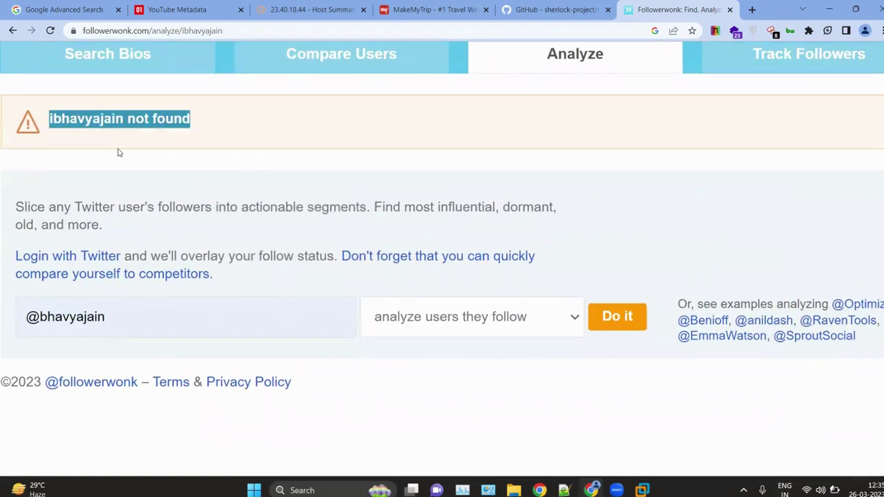
{"action": "scroll", "coordinate": [129, 160], "scroll_direction": "down", "scroll_amount": 3}
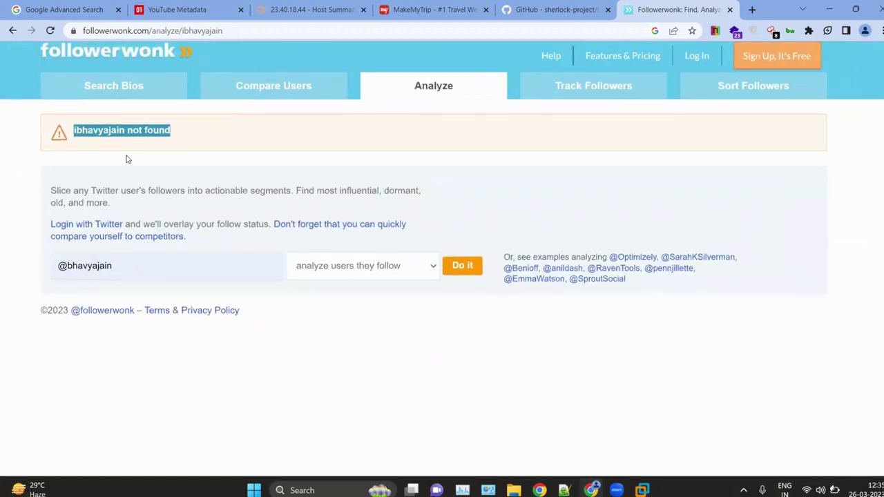
{"action": "left_click", "coordinate": [459, 267]}
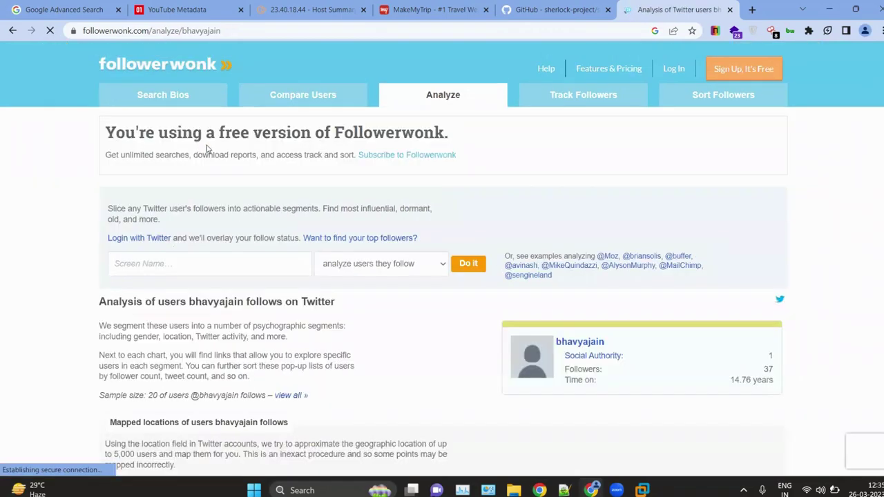
Step: Scroll through the India locations map and most-active-hours chart, then begin a new handle with '@'
{"action": "scroll", "coordinate": [359, 256], "scroll_direction": "down", "scroll_amount": 3}
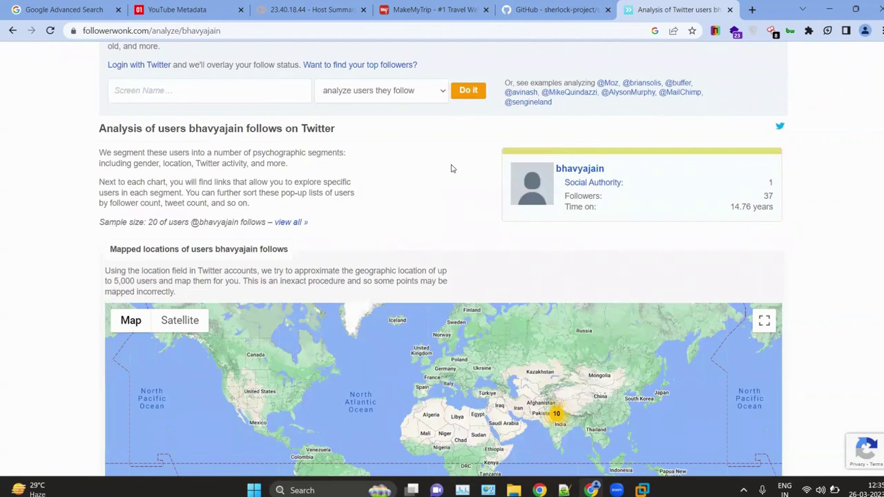
{"action": "scroll", "coordinate": [453, 169], "scroll_direction": "down", "scroll_amount": 5}
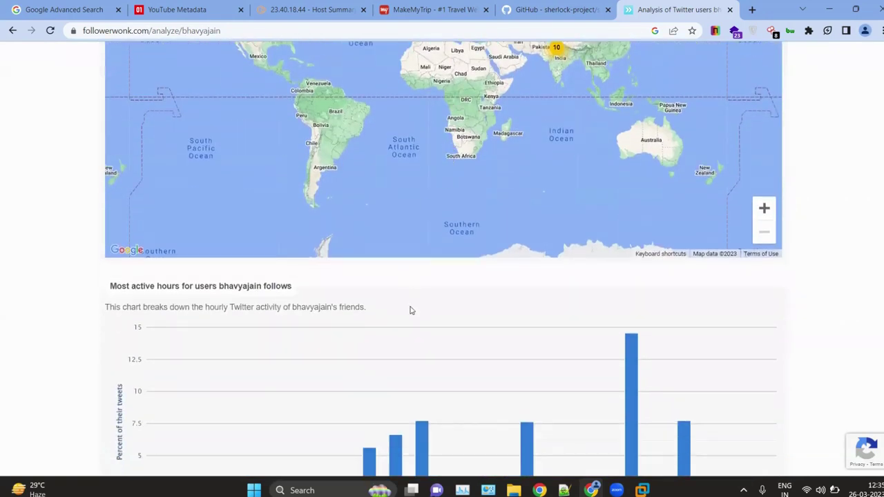
{"action": "scroll", "coordinate": [410, 310], "scroll_direction": "up", "scroll_amount": 8}
{"action": "left_click", "coordinate": [190, 260]}
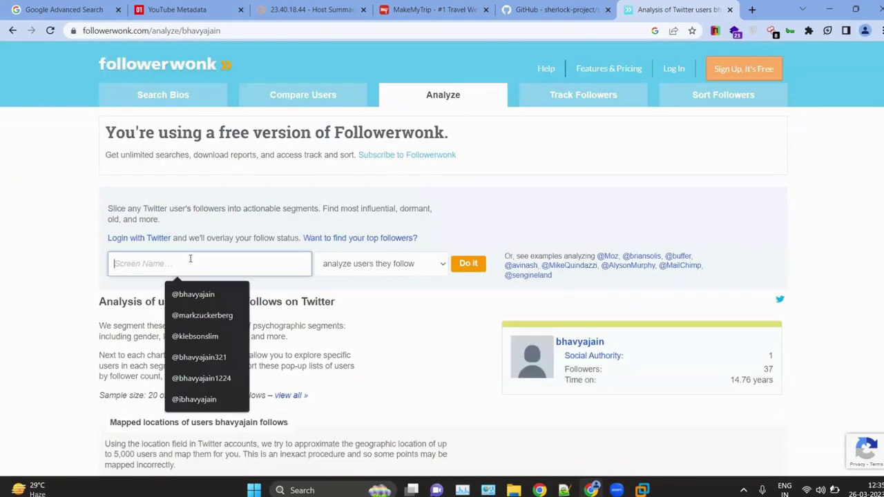
{"action": "type", "text": "@"}
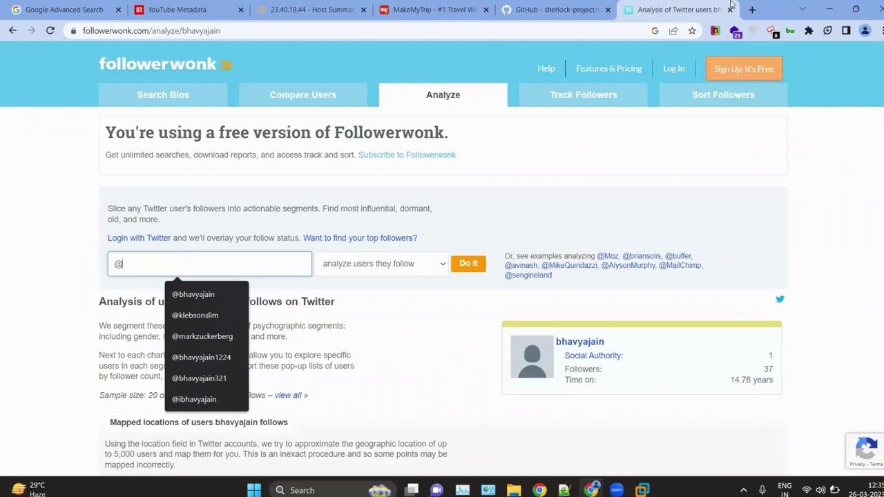
Step: In a new tab, search Google for the Mahindra Group chairman's name plus 'twitter'
{"action": "left_click", "coordinate": [752, 8]}
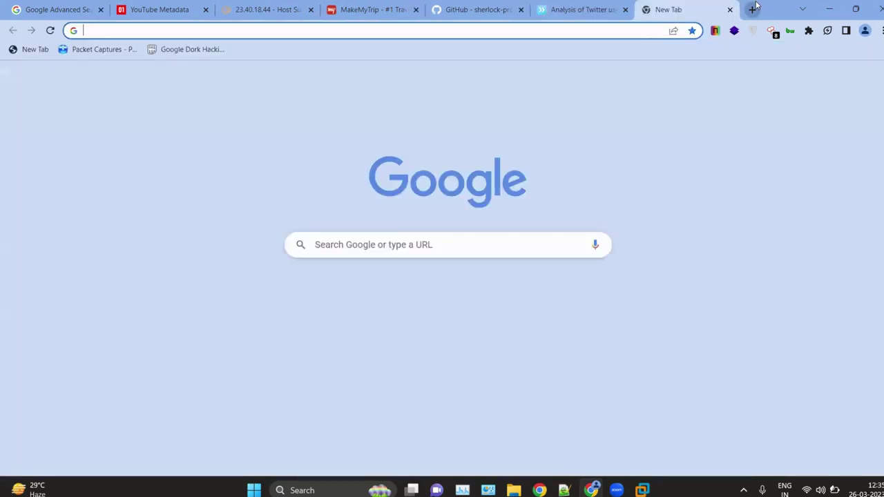
{"action": "type", "text": "anam"}
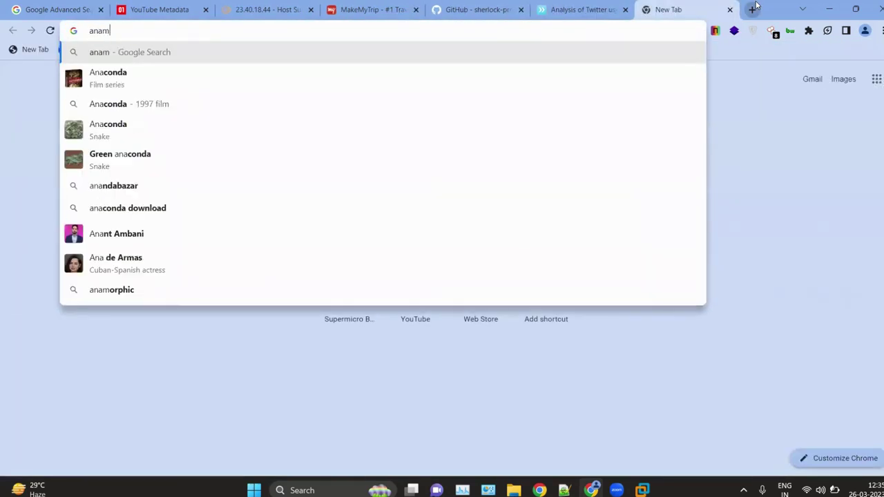
{"action": "type", "text": "ahin"}
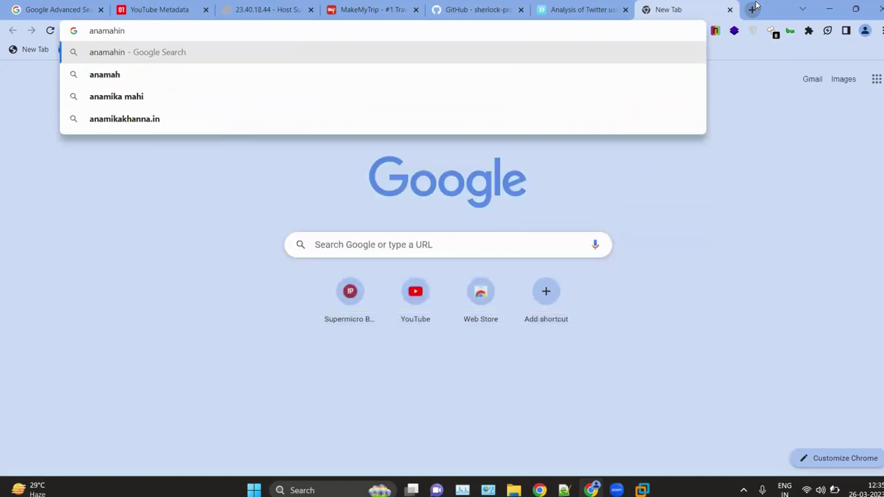
{"action": "key", "text": "BackSpace"}
{"action": "key", "text": "BackSpace"}
{"action": "key", "text": "BackSpace"}
{"action": "key", "text": "BackSpace"}
{"action": "key", "text": "BackSpace"}
{"action": "key", "text": "BackSpace"}
{"action": "type", "text": "nn"}
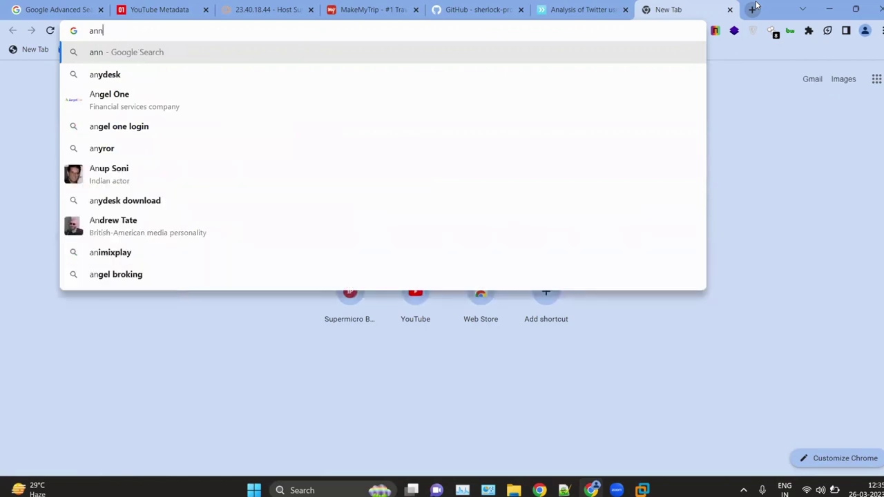
{"action": "type", "text": "an"}
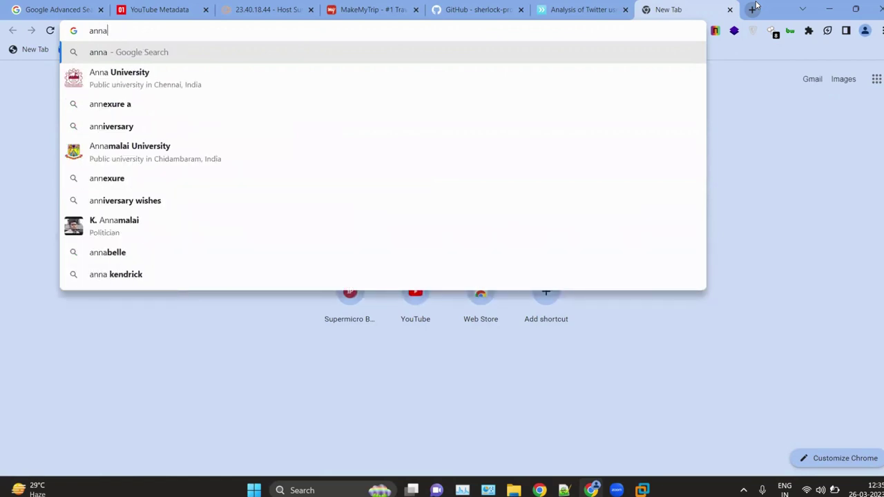
{"action": "key", "text": "BackSpace"}
{"action": "key", "text": "BackSpace"}
{"action": "key", "text": "BackSpace"}
{"action": "key", "text": "BackSpace"}
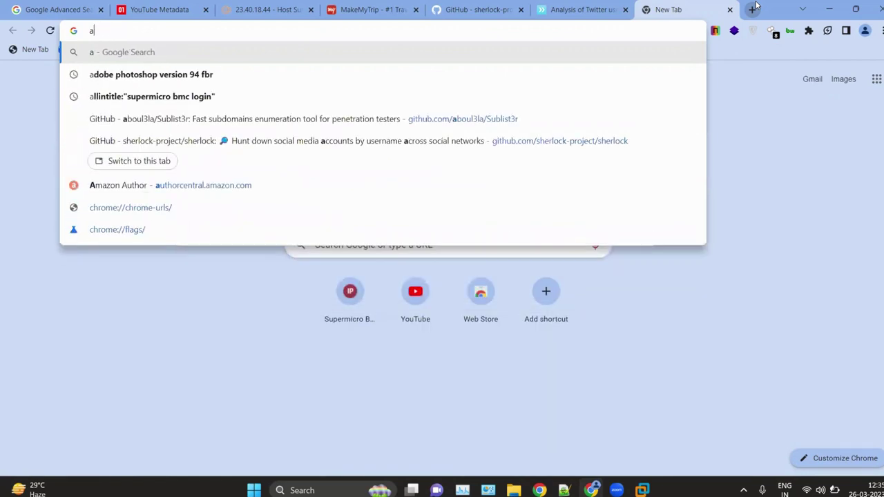
{"action": "type", "text": "nand ma"}
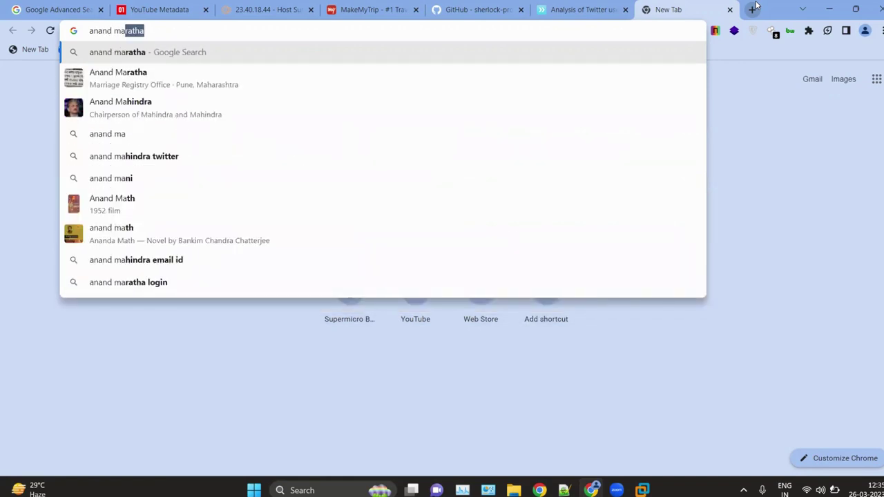
{"action": "key", "text": "Down"}
{"action": "key", "text": "Down"}
{"action": "key", "text": "Down"}
{"action": "key", "text": "Down"}
{"action": "key", "text": "Return"}
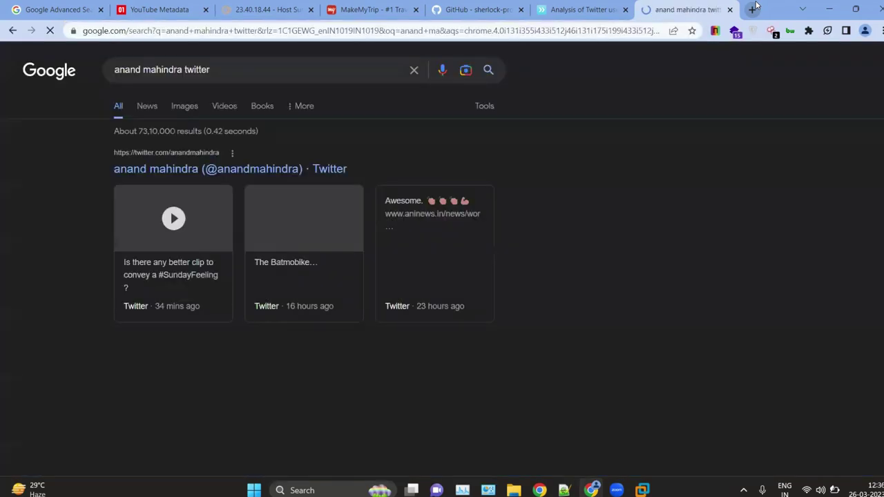
Step: Open the chairman's Twitter profile and scroll through it: 297 following, 10.4M followers, recent tweets
{"action": "scroll", "coordinate": [379, 176], "scroll_direction": "down", "scroll_amount": 3}
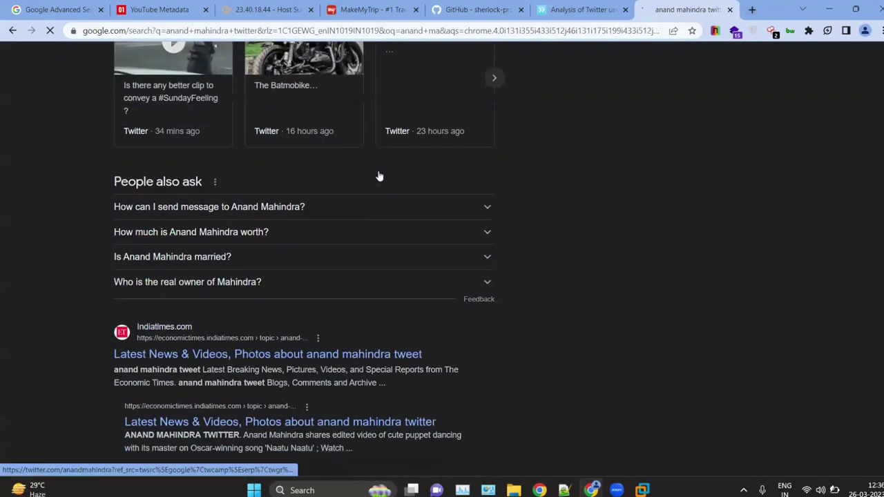
{"action": "scroll", "coordinate": [270, 205], "scroll_direction": "down", "scroll_amount": 3}
{"action": "scroll", "coordinate": [270, 205], "scroll_direction": "up", "scroll_amount": 2}
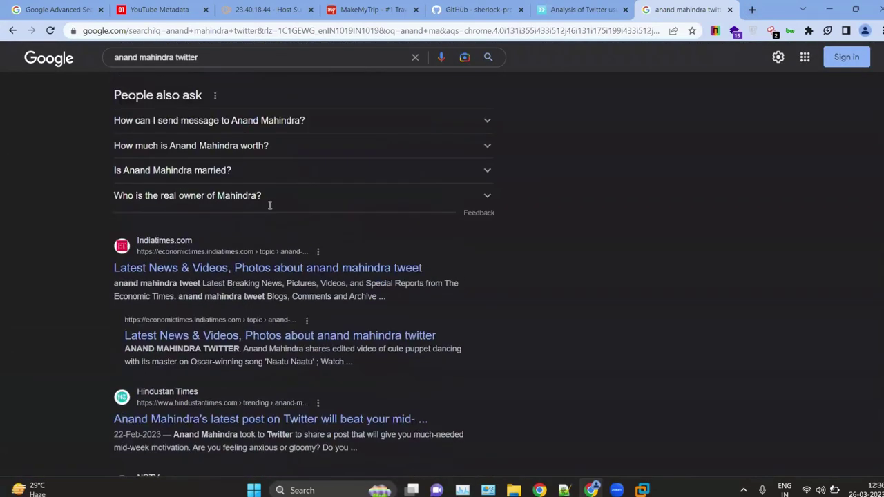
{"action": "scroll", "coordinate": [269, 205], "scroll_direction": "up", "scroll_amount": 4}
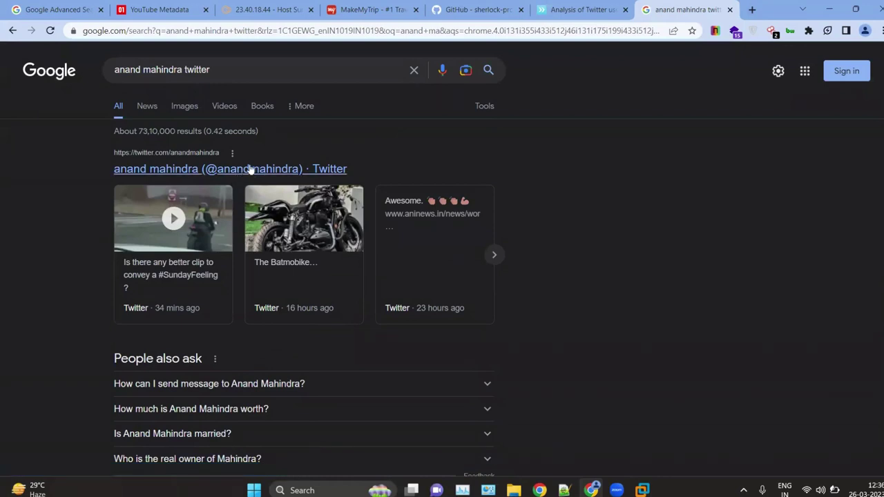
{"action": "right_click", "coordinate": [227, 170]}
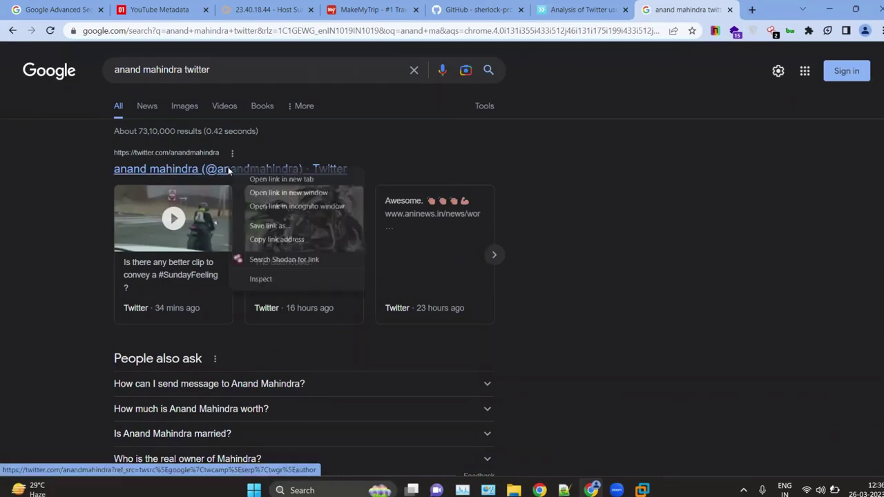
{"action": "left_click", "coordinate": [197, 170]}
{"action": "left_click", "coordinate": [197, 170]}
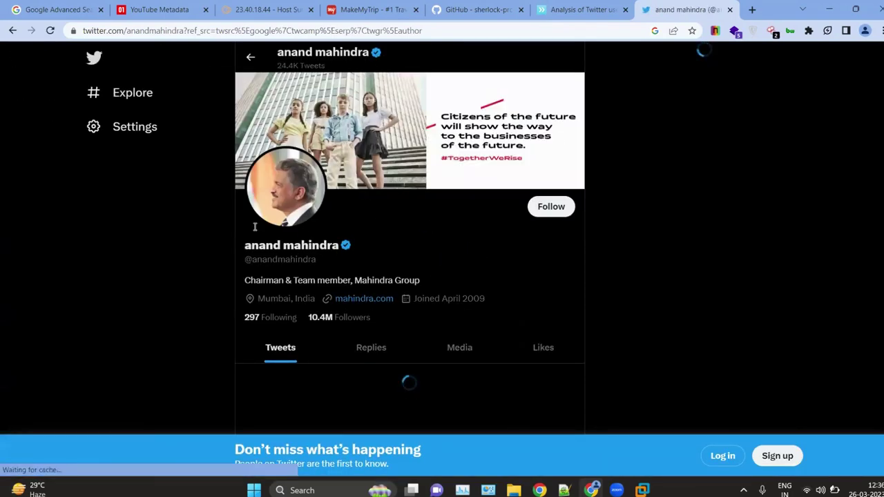
{"action": "scroll", "coordinate": [345, 306], "scroll_direction": "down", "scroll_amount": 1}
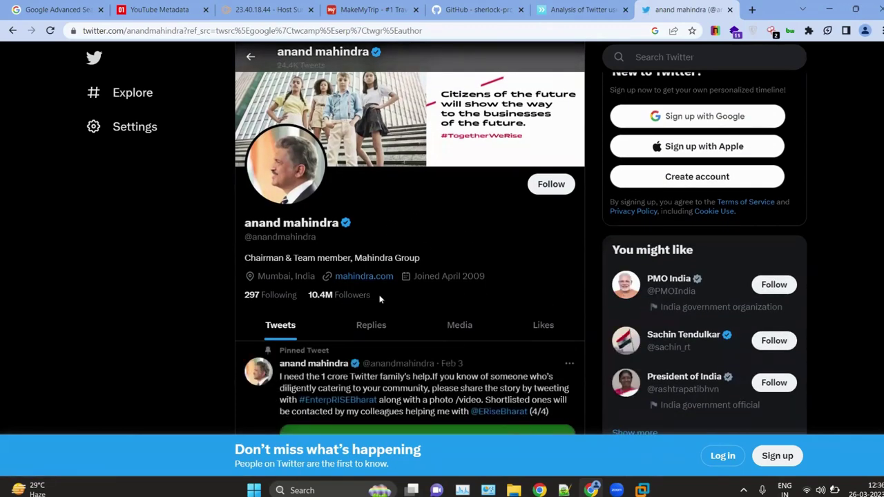
{"action": "scroll", "coordinate": [380, 301], "scroll_direction": "down", "scroll_amount": 7}
{"action": "scroll", "coordinate": [381, 299], "scroll_direction": "down", "scroll_amount": 1}
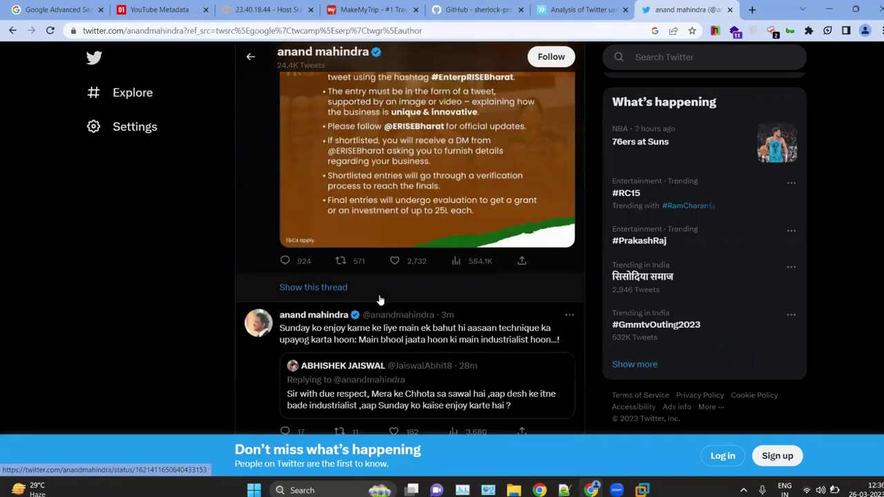
Step: Analyze the accounts the chairman's handle follows: Social Authority 90, 297 sampled users
{"action": "left_click", "coordinate": [581, 10]}
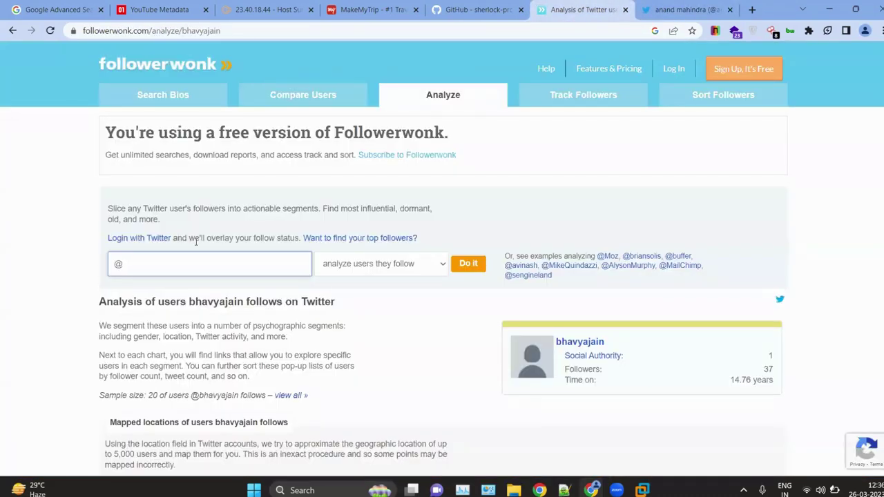
{"action": "type", "text": "anandmahindra"}
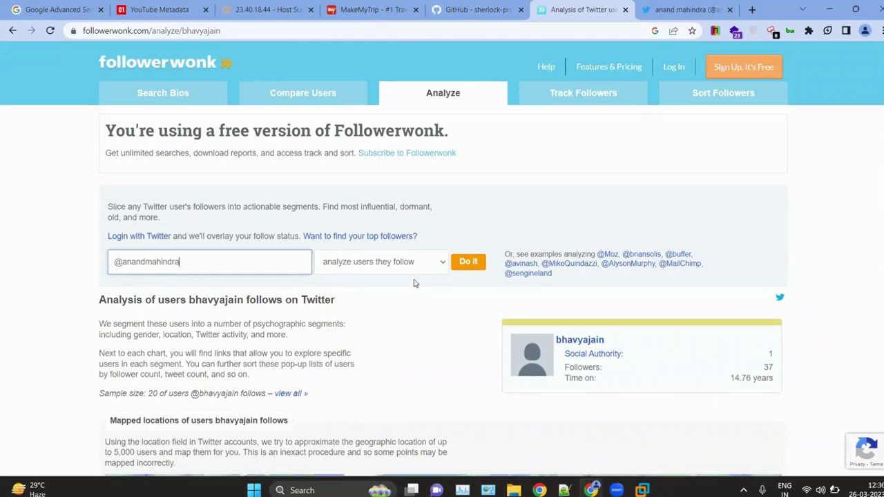
{"action": "scroll", "coordinate": [132, 276], "scroll_direction": "up", "scroll_amount": 5}
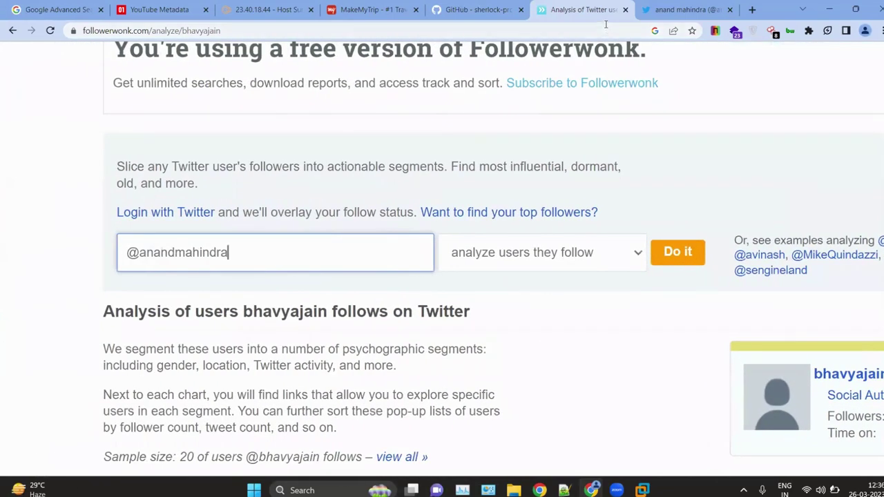
{"action": "left_click", "coordinate": [665, 9]}
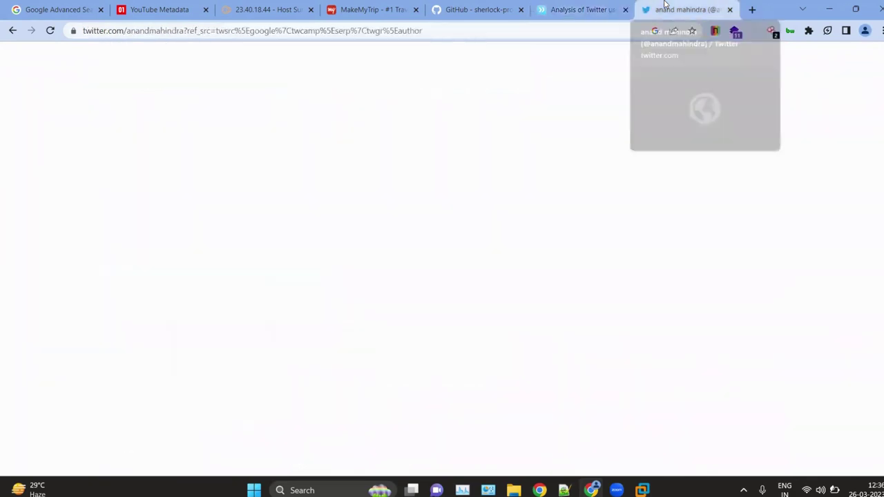
{"action": "left_click", "coordinate": [607, 7]}
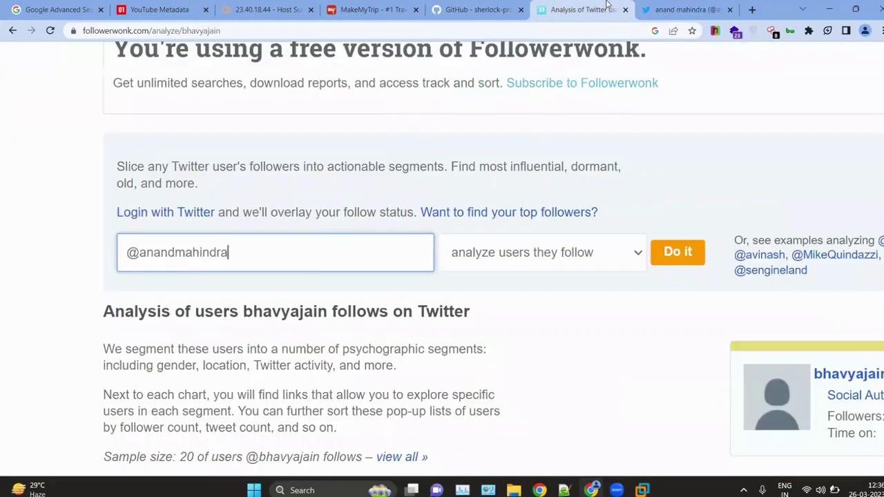
{"action": "left_click", "coordinate": [667, 249]}
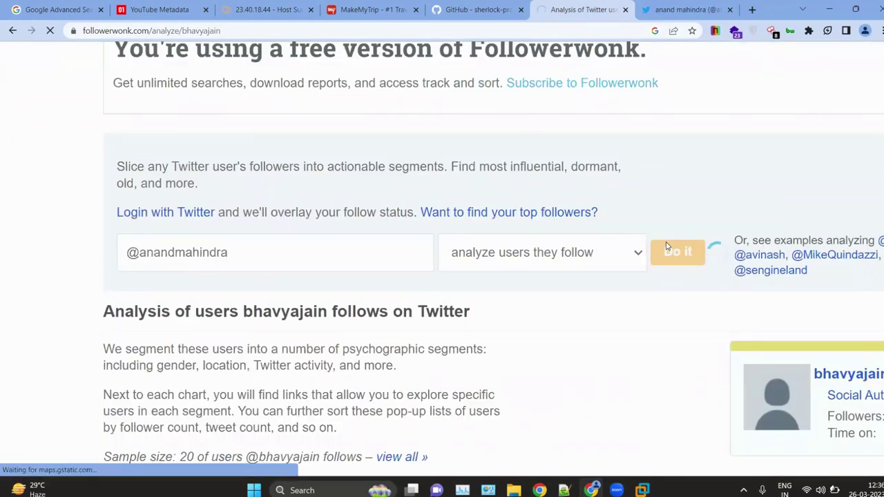
{"action": "key", "text": "ctrl+0"}
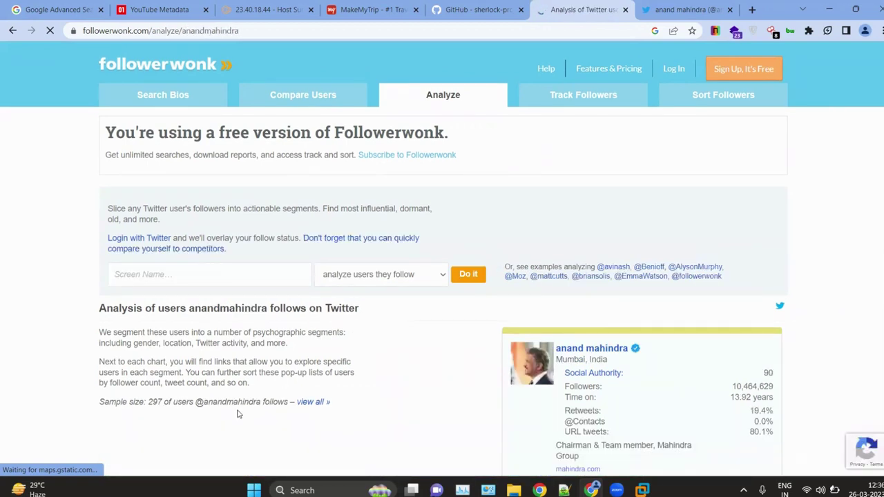
Step: Follow the Social Authority link on the analysis profile card to its explainer page
{"action": "scroll", "coordinate": [338, 335], "scroll_direction": "down", "scroll_amount": 3}
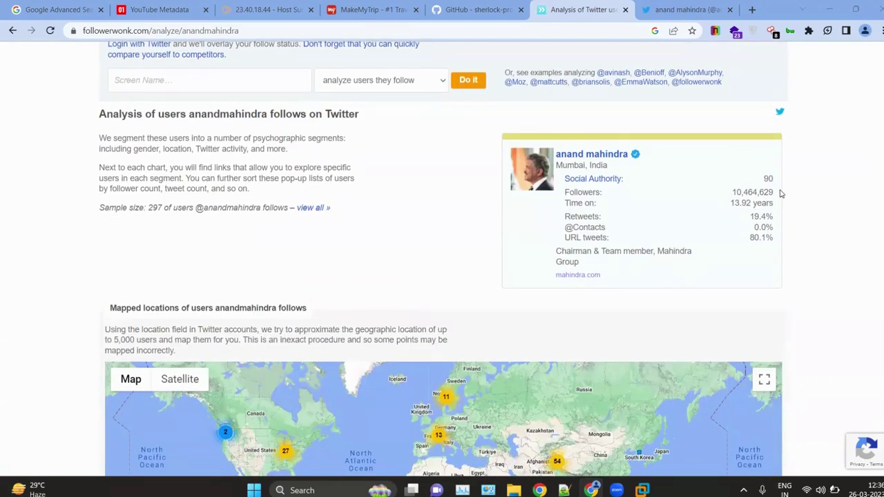
{"action": "scroll", "coordinate": [780, 193], "scroll_direction": "up", "scroll_amount": 3}
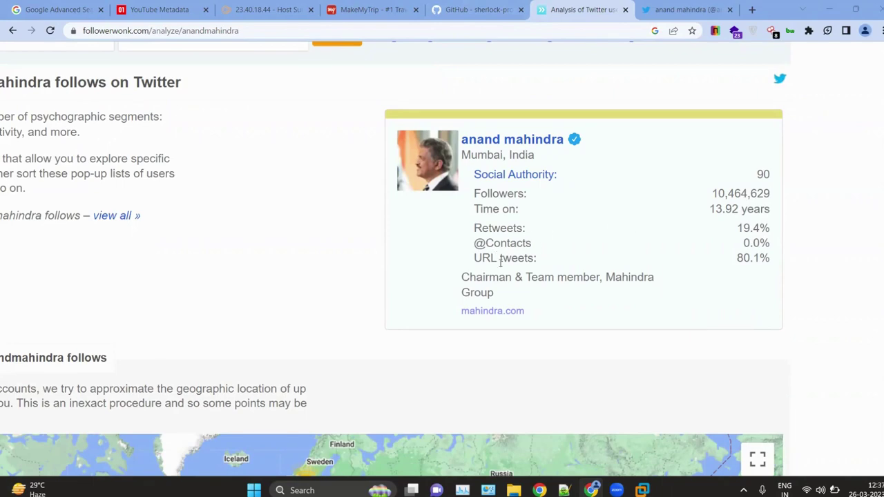
{"action": "scroll", "coordinate": [238, 302], "scroll_direction": "left", "scroll_amount": 5}
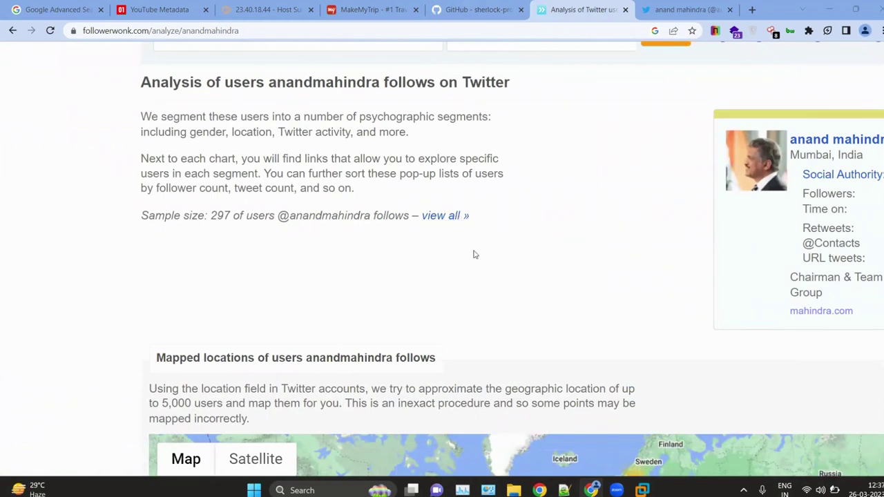
{"action": "scroll", "coordinate": [511, 248], "scroll_direction": "right", "scroll_amount": 5}
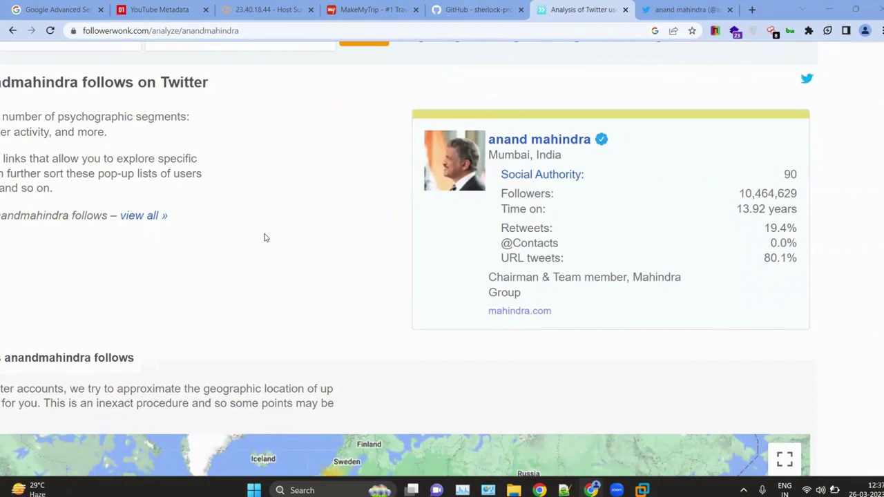
{"action": "left_click", "coordinate": [538, 178]}
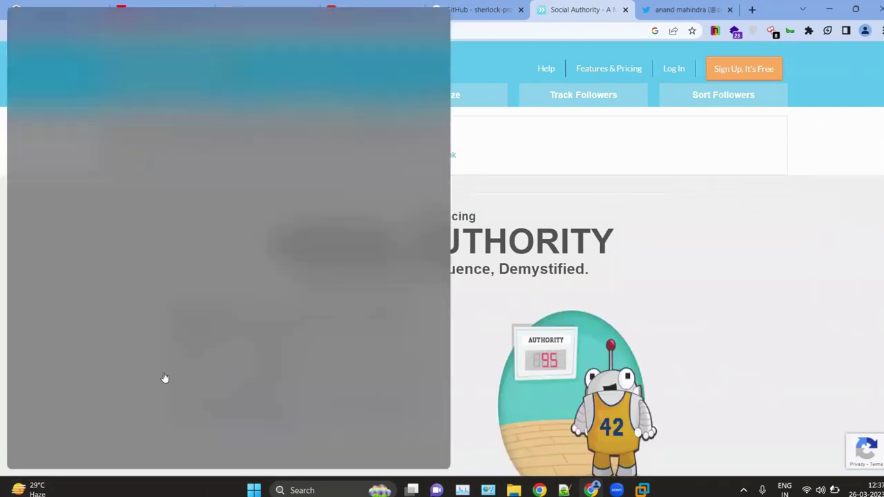
Step: Highlight the 1-to-100 scale description, then go back to the 297 followed-accounts analysis
{"action": "scroll", "coordinate": [363, 301], "scroll_direction": "down", "scroll_amount": 1}
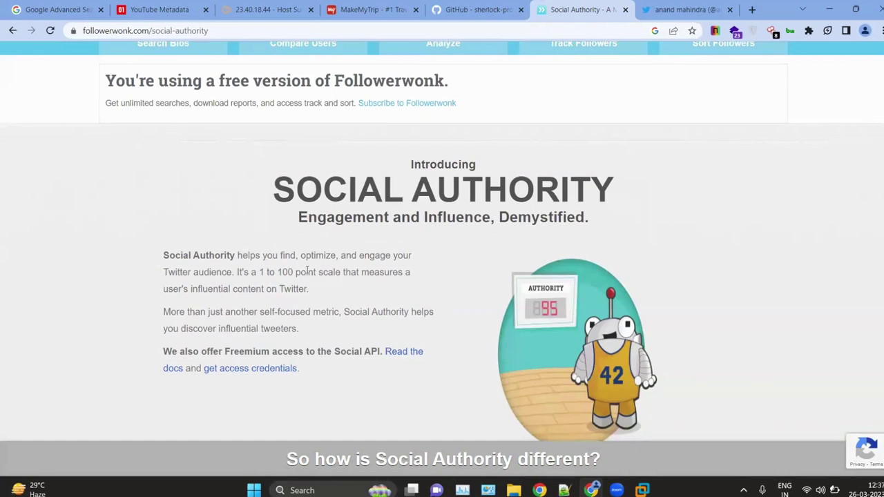
{"action": "left_click_drag", "start_coordinate": [306, 272], "coordinate": [370, 272]}
{"action": "left_click_drag", "start_coordinate": [211, 276], "coordinate": [366, 290]}
{"action": "left_click", "coordinate": [367, 292]}
{"action": "key", "text": "alt+Left"}
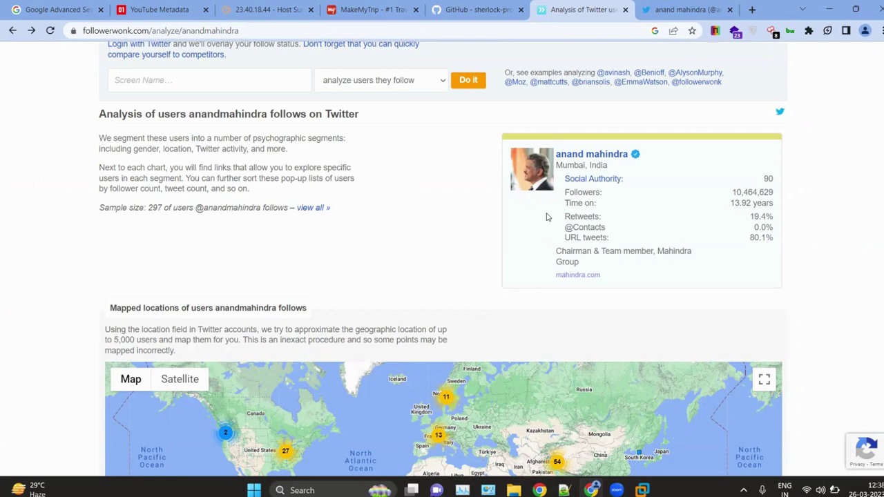
{"action": "scroll", "coordinate": [549, 217], "scroll_direction": "up", "scroll_amount": 3}
{"action": "scroll", "coordinate": [674, 188], "scroll_direction": "up", "scroll_amount": 2}
{"action": "scroll", "coordinate": [675, 189], "scroll_direction": "up", "scroll_amount": 1}
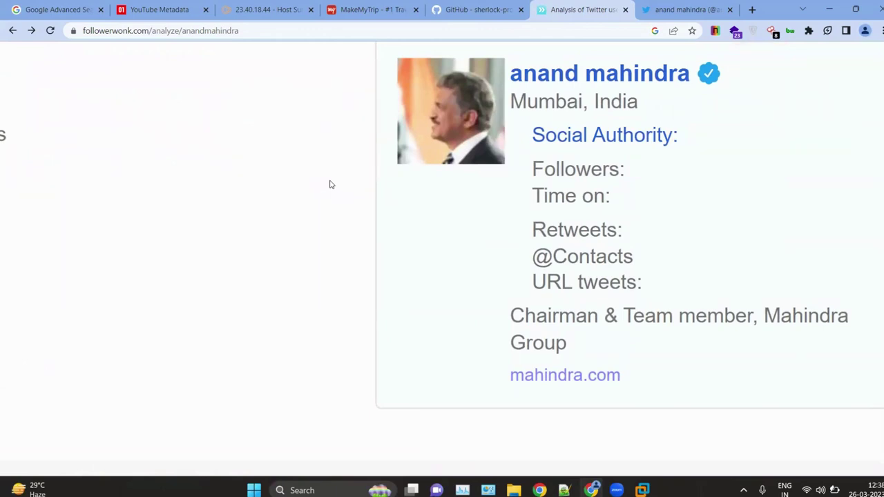
{"action": "scroll", "coordinate": [329, 185], "scroll_direction": "down", "scroll_amount": 3}
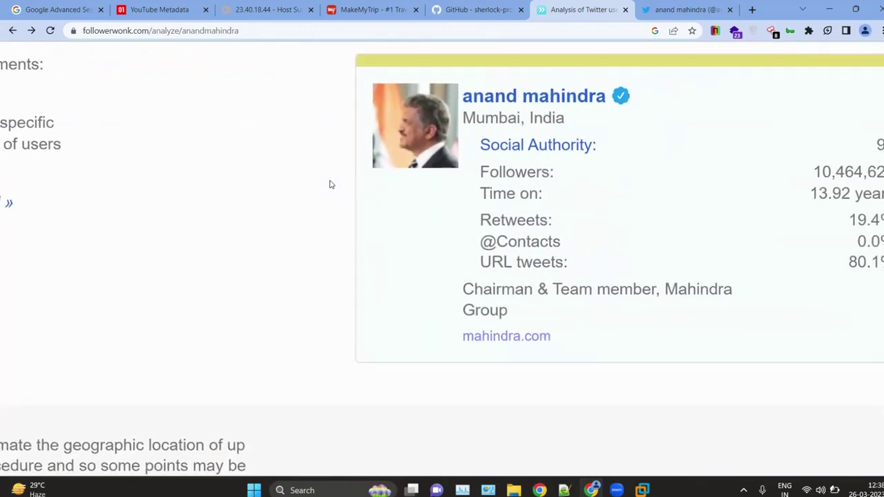
{"action": "scroll", "coordinate": [330, 185], "scroll_direction": "down", "scroll_amount": 2}
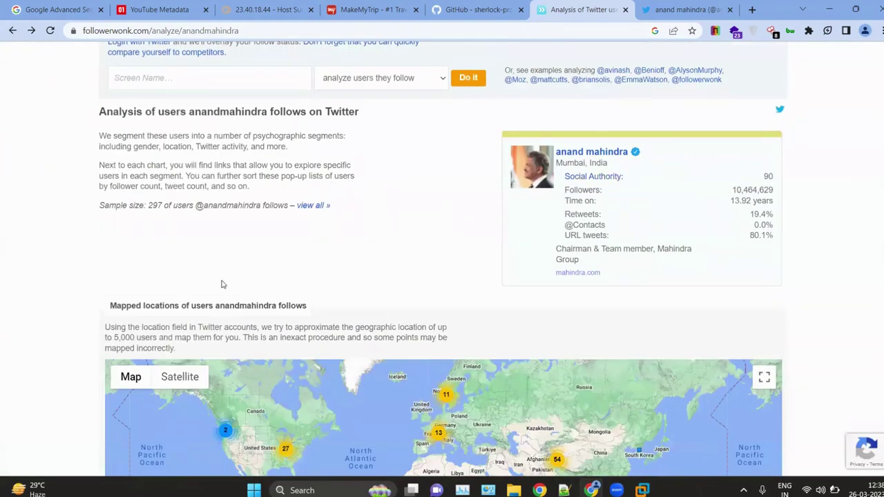
{"action": "scroll", "coordinate": [222, 284], "scroll_direction": "down", "scroll_amount": 3}
{"action": "scroll", "coordinate": [327, 228], "scroll_direction": "up", "scroll_amount": 2}
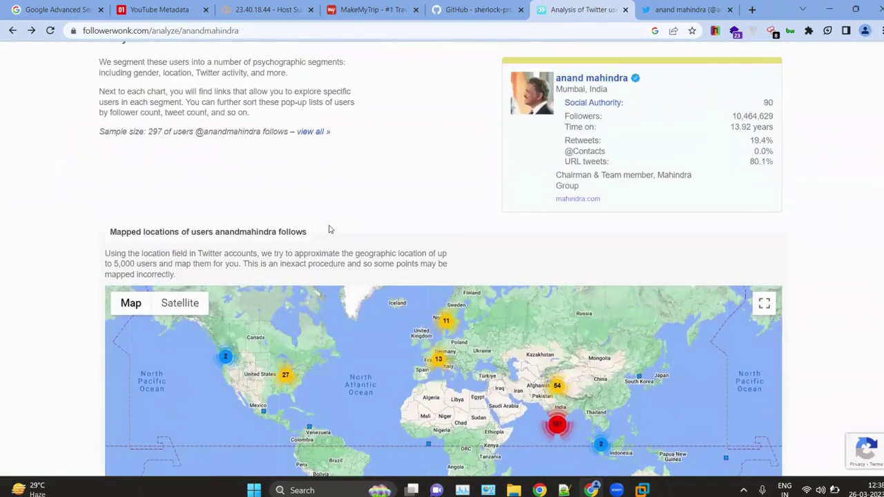
{"action": "scroll", "coordinate": [328, 229], "scroll_direction": "down", "scroll_amount": 3}
{"action": "scroll", "coordinate": [379, 228], "scroll_direction": "down", "scroll_amount": 6}
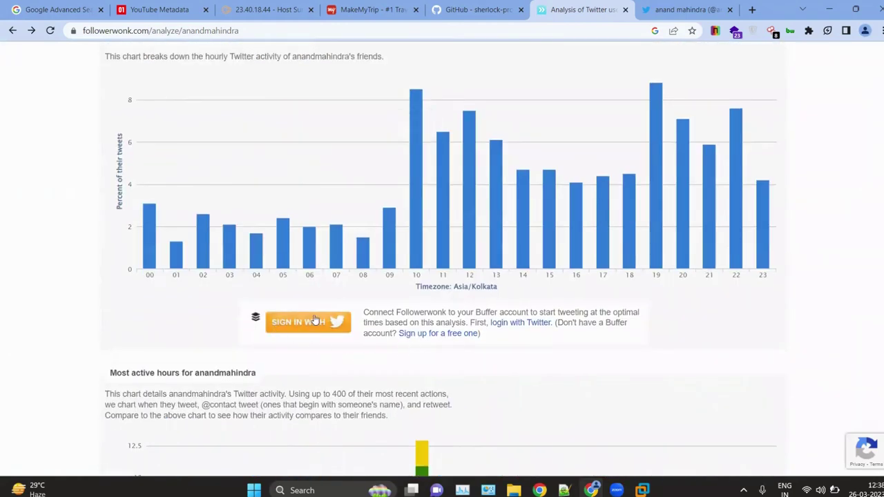
{"action": "scroll", "coordinate": [357, 194], "scroll_direction": "down", "scroll_amount": 10}
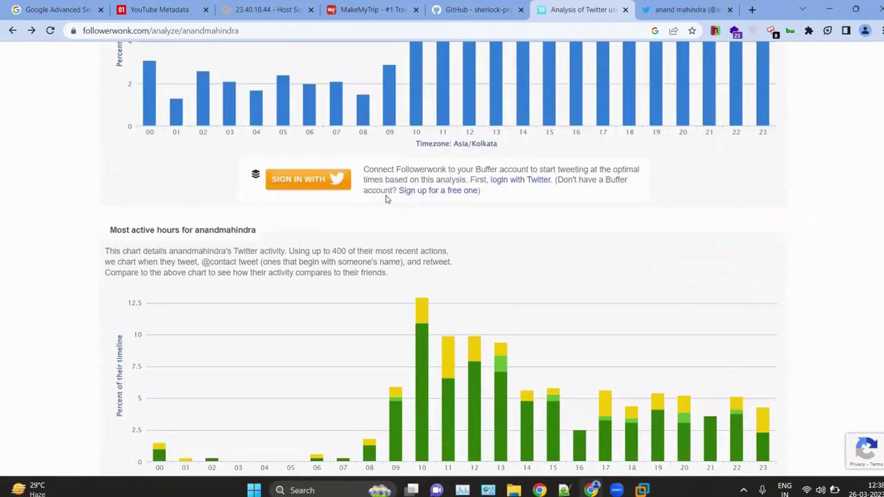
{"action": "scroll", "coordinate": [387, 199], "scroll_direction": "up", "scroll_amount": 3}
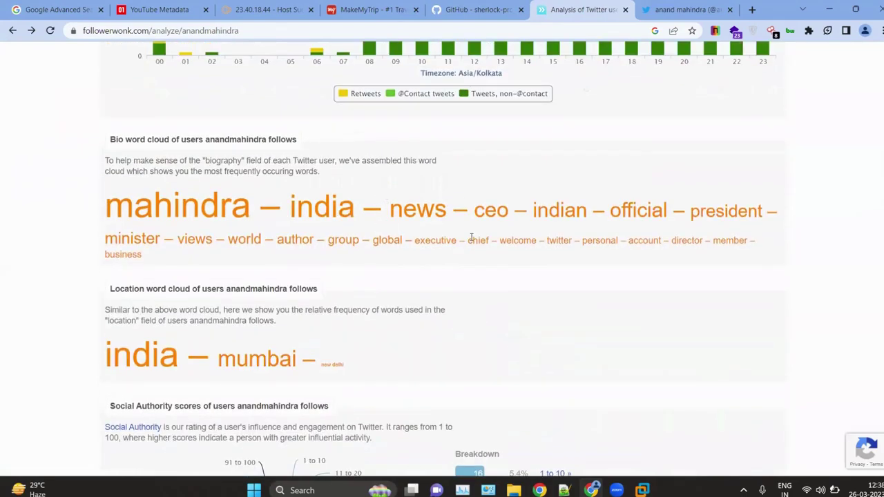
{"action": "scroll", "coordinate": [471, 236], "scroll_direction": "down", "scroll_amount": 18}
{"action": "scroll", "coordinate": [471, 238], "scroll_direction": "down", "scroll_amount": 15}
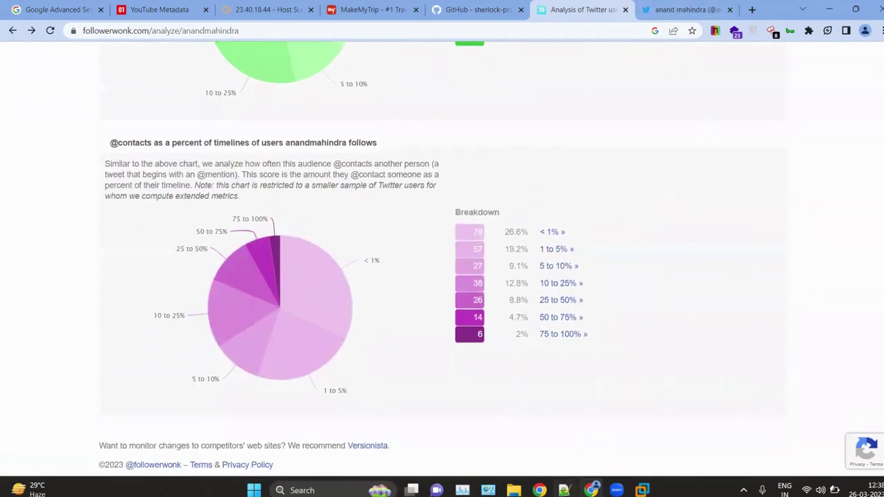
{"action": "left_click", "coordinate": [564, 490]}
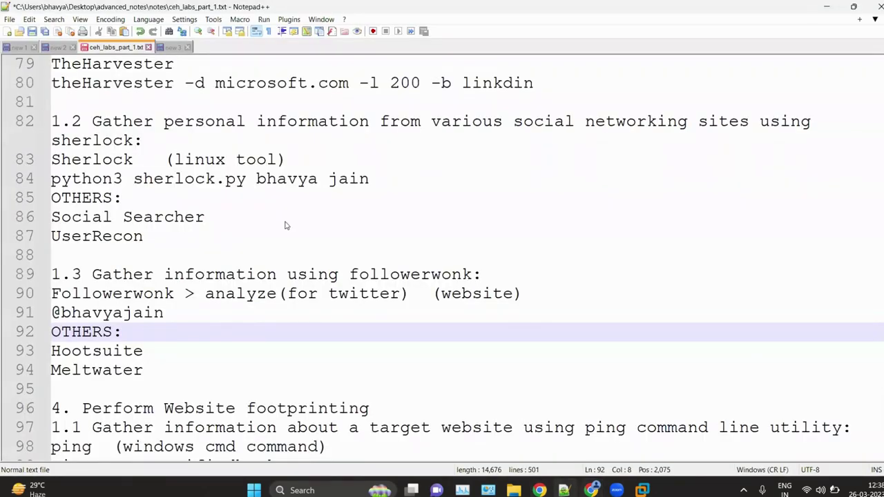
{"action": "key", "text": "alt+Tab"}
{"action": "scroll", "coordinate": [286, 226], "scroll_direction": "up", "scroll_amount": 10}
{"action": "scroll", "coordinate": [286, 226], "scroll_direction": "up", "scroll_amount": 10}
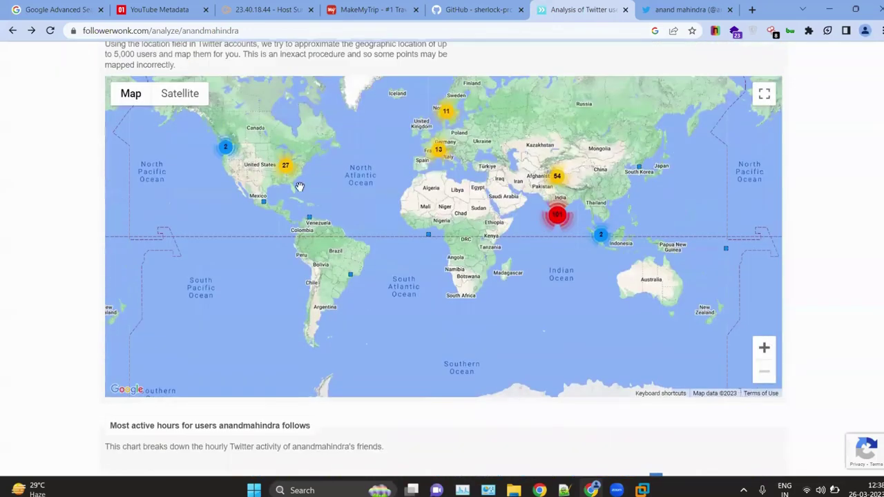
Step: Choose 'Not now' on the Twitter tab's notifications prompt, then return to the Followerwonk analysis tab
{"action": "scroll", "coordinate": [300, 187], "scroll_direction": "up", "scroll_amount": 2}
{"action": "scroll", "coordinate": [300, 187], "scroll_direction": "down", "scroll_amount": 2}
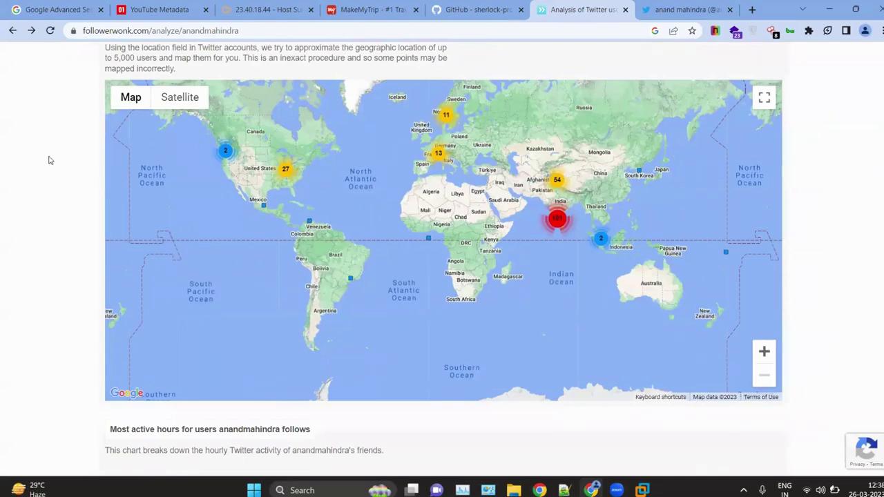
{"action": "scroll", "coordinate": [48, 160], "scroll_direction": "up", "scroll_amount": 10}
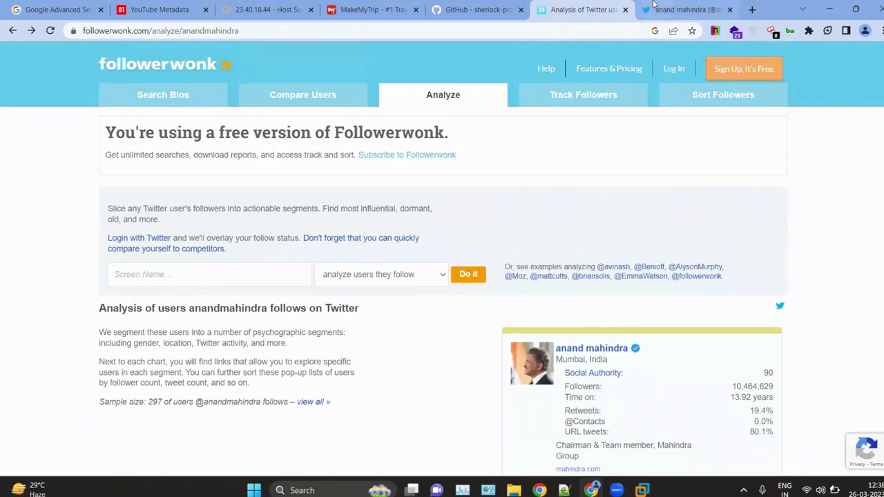
{"action": "left_click", "coordinate": [684, 10]}
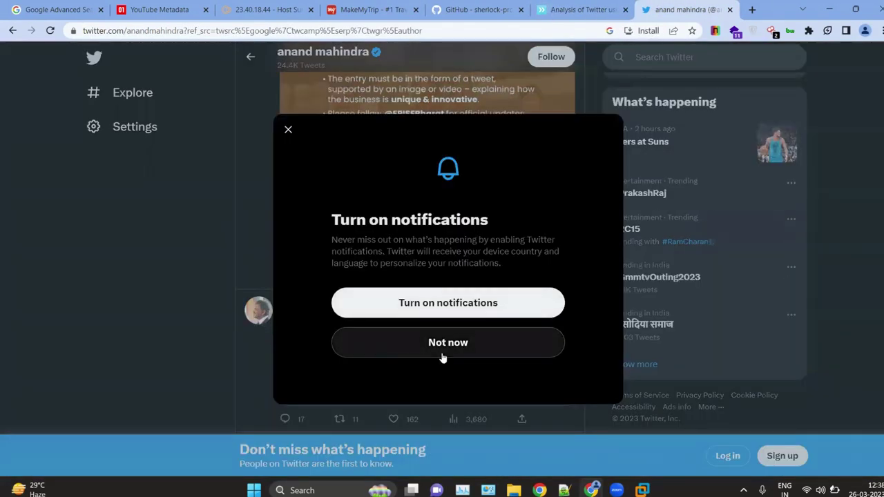
{"action": "left_click", "coordinate": [442, 349]}
{"action": "scroll", "coordinate": [354, 336], "scroll_direction": "down", "scroll_amount": 2}
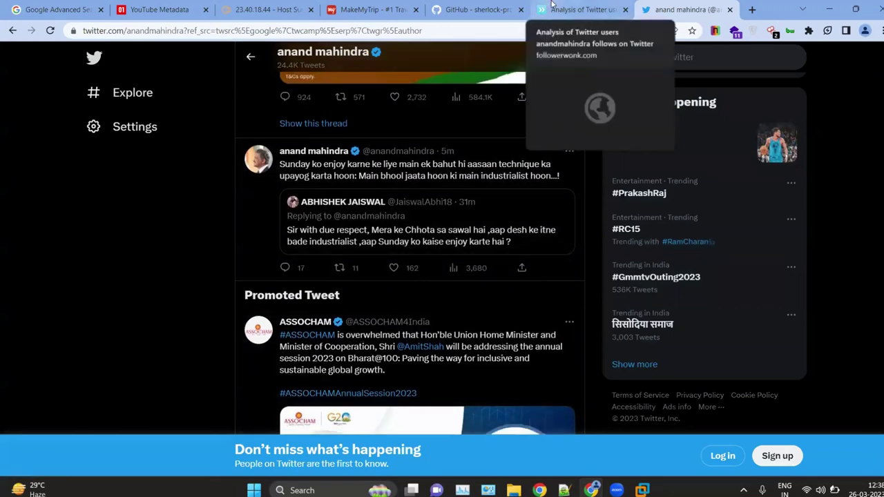
{"action": "left_click", "coordinate": [575, 8]}
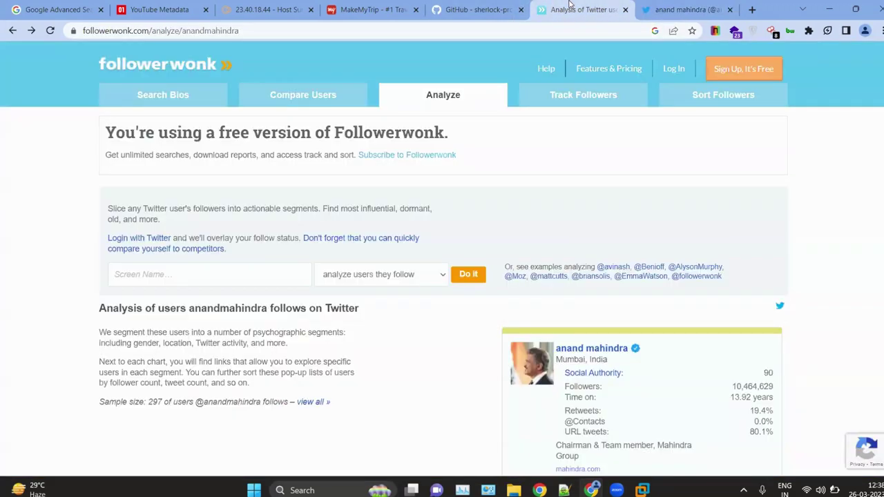
{"action": "scroll", "coordinate": [178, 279], "scroll_direction": "down", "scroll_amount": 3}
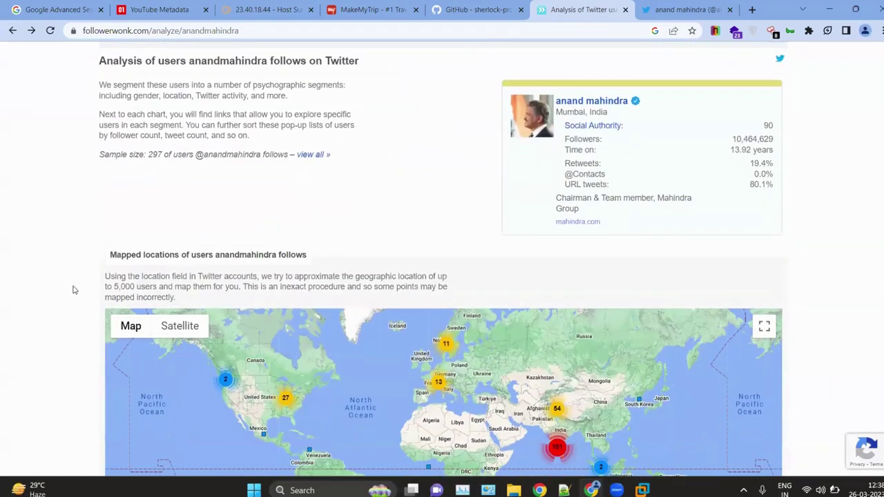
{"action": "scroll", "coordinate": [75, 290], "scroll_direction": "down", "scroll_amount": 5}
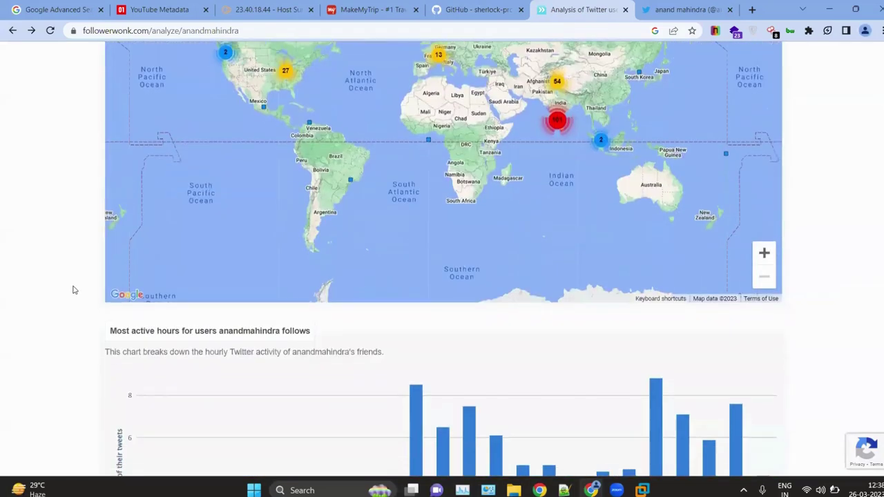
{"action": "scroll", "coordinate": [74, 290], "scroll_direction": "up", "scroll_amount": 1}
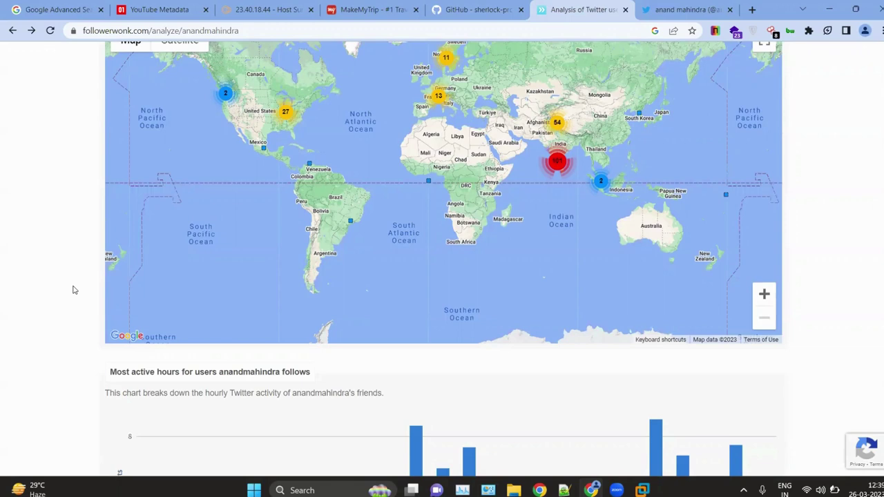
{"action": "scroll", "coordinate": [14, 294], "scroll_direction": "down", "scroll_amount": 3}
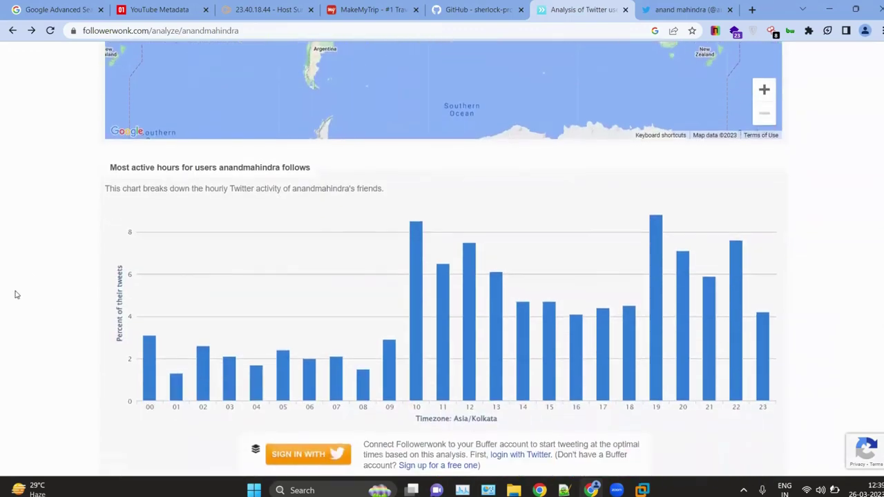
{"action": "scroll", "coordinate": [51, 306], "scroll_direction": "down", "scroll_amount": 3}
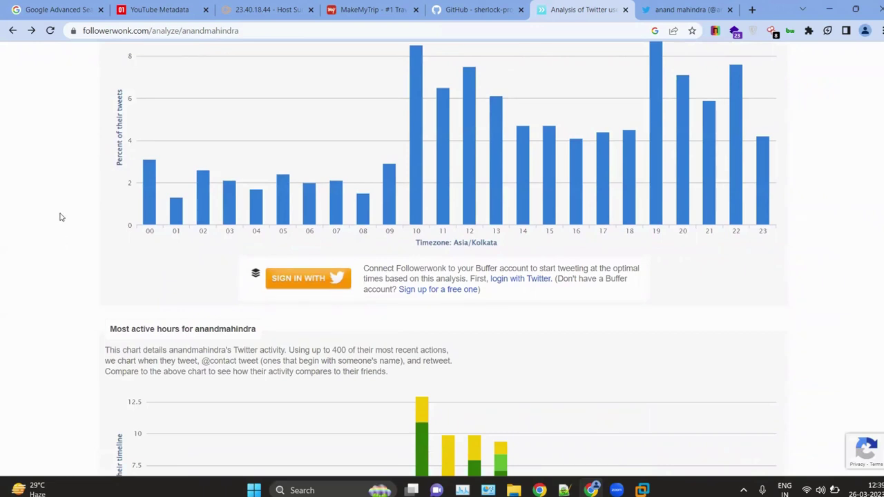
{"action": "scroll", "coordinate": [90, 169], "scroll_direction": "down", "scroll_amount": 10}
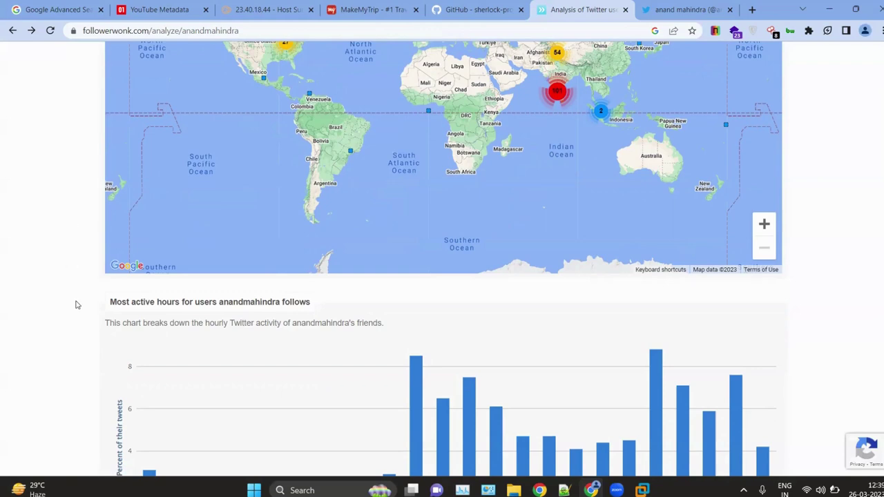
{"action": "scroll", "coordinate": [75, 302], "scroll_direction": "down", "scroll_amount": 10}
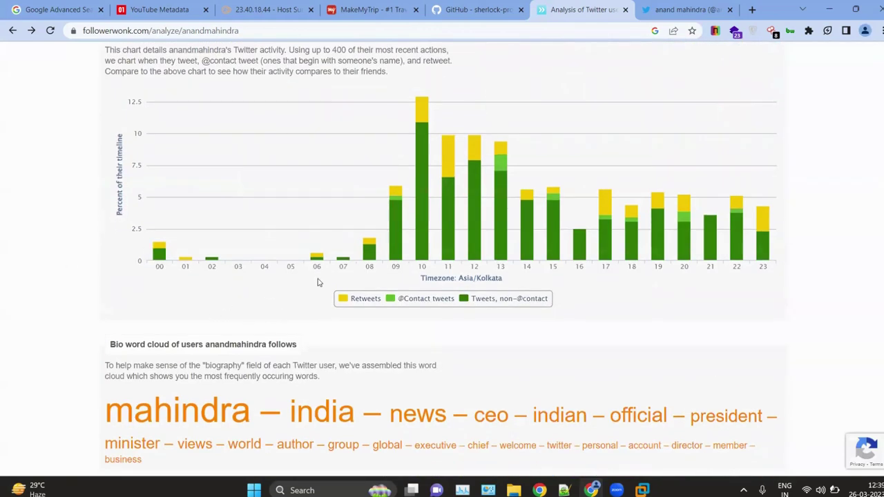
{"action": "scroll", "coordinate": [436, 289], "scroll_direction": "down", "scroll_amount": 2}
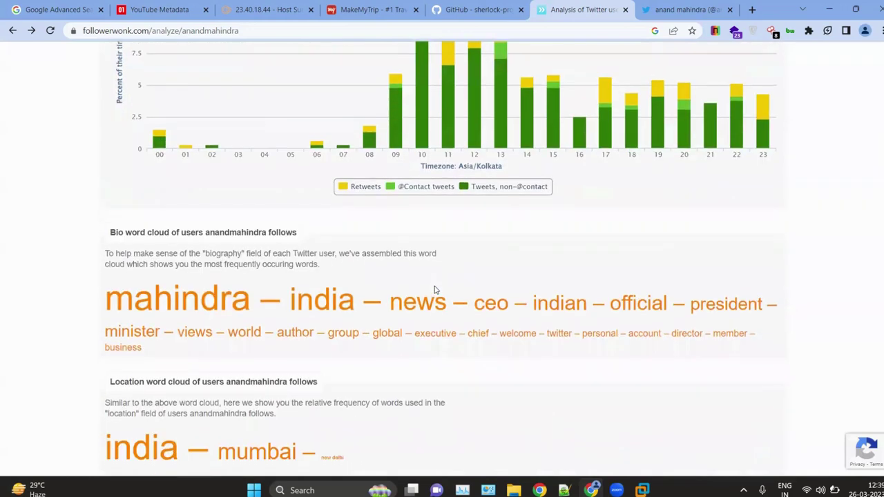
{"action": "scroll", "coordinate": [347, 264], "scroll_direction": "down", "scroll_amount": 2}
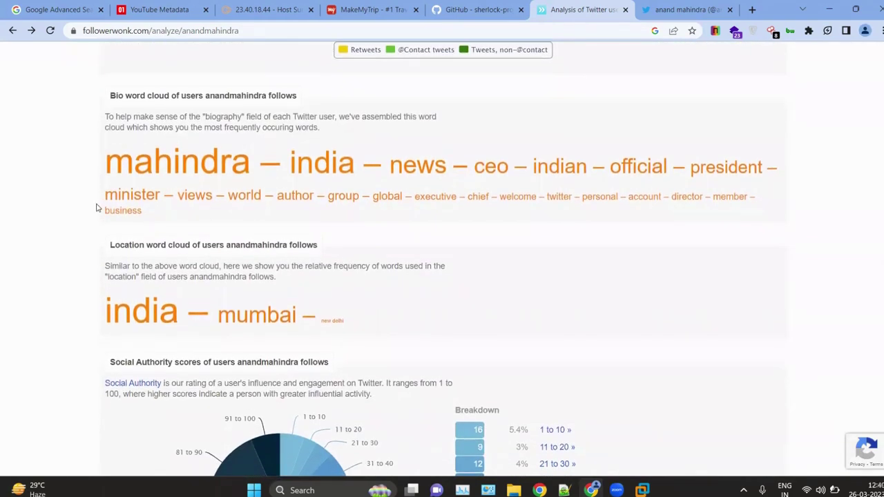
{"action": "scroll", "coordinate": [97, 208], "scroll_direction": "down", "scroll_amount": 2}
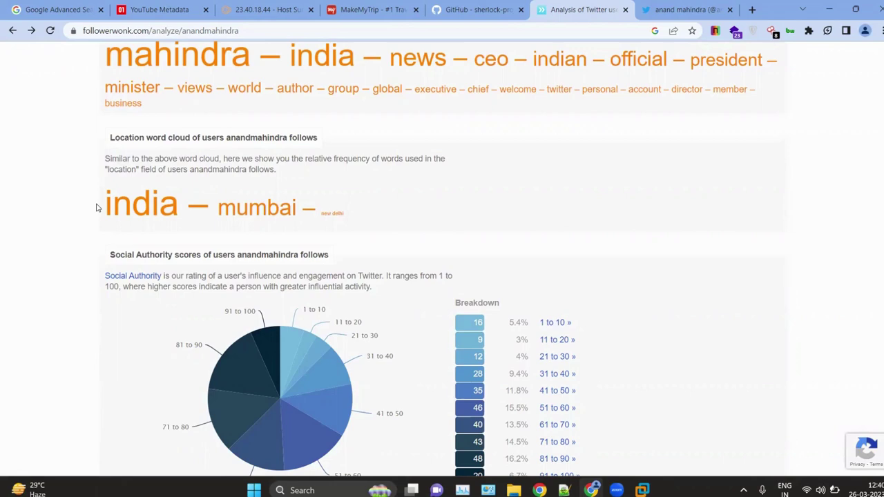
{"action": "scroll", "coordinate": [97, 208], "scroll_direction": "down", "scroll_amount": 1}
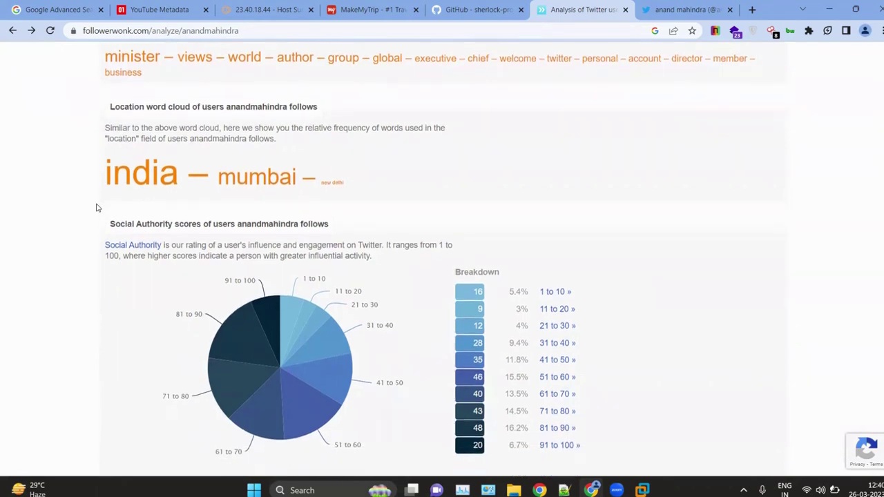
{"action": "scroll", "coordinate": [97, 208], "scroll_direction": "down", "scroll_amount": 2}
{"action": "scroll", "coordinate": [96, 208], "scroll_direction": "down", "scroll_amount": 15}
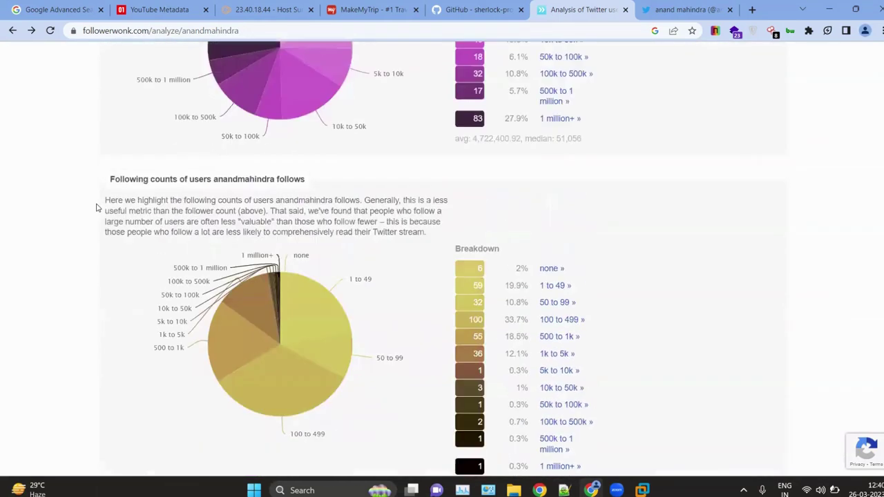
{"action": "key", "text": "super+Tab"}
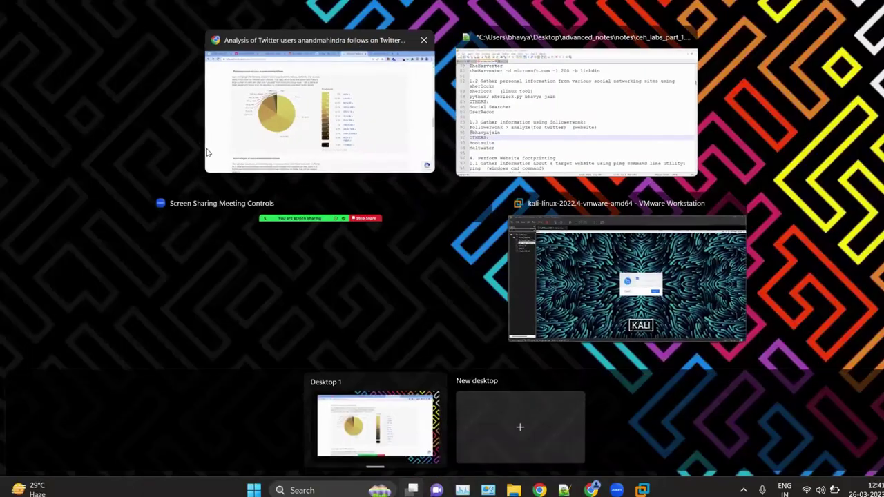
{"action": "left_click", "coordinate": [398, 169]}
{"action": "scroll", "coordinate": [397, 169], "scroll_direction": "down", "scroll_amount": 6}
{"action": "scroll", "coordinate": [404, 199], "scroll_direction": "up", "scroll_amount": 20}
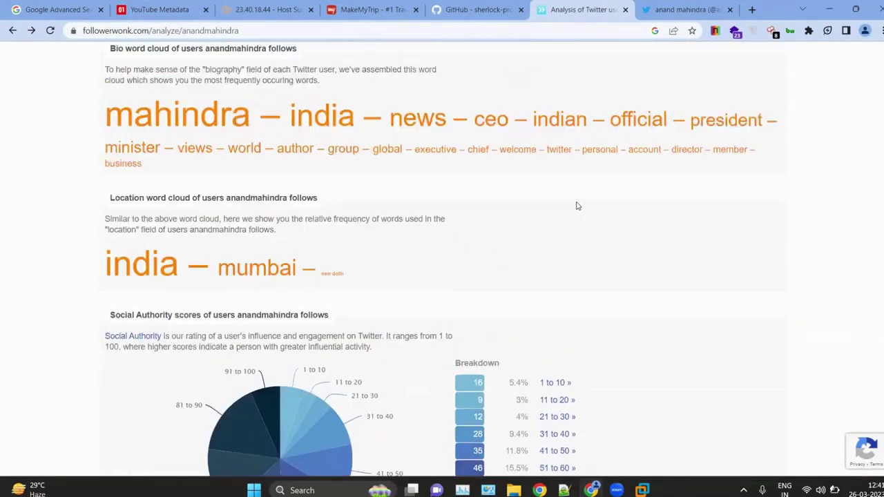
{"action": "scroll", "coordinate": [393, 207], "scroll_direction": "up", "scroll_amount": 8}
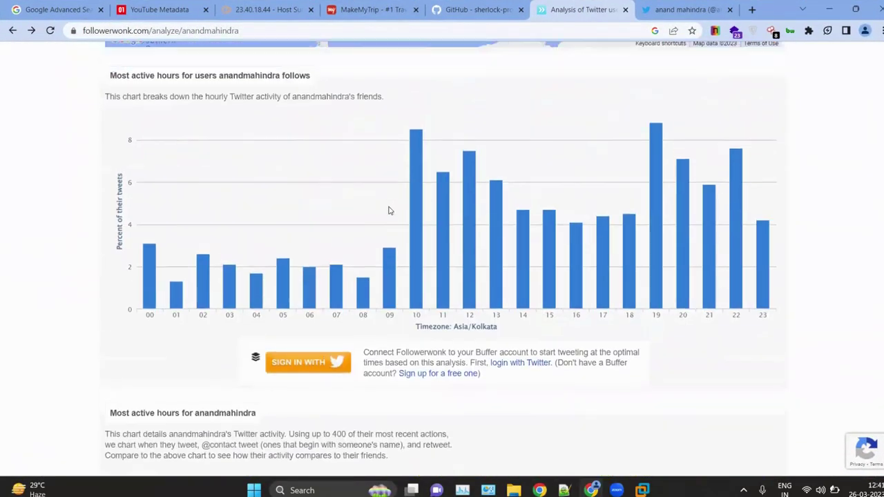
{"action": "scroll", "coordinate": [389, 205], "scroll_direction": "down", "scroll_amount": 15}
{"action": "scroll", "coordinate": [388, 206], "scroll_direction": "up", "scroll_amount": 5}
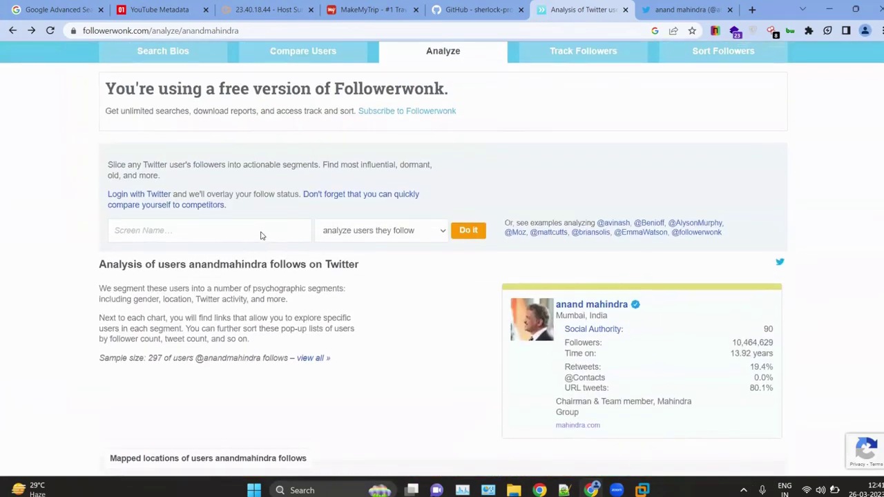
{"action": "scroll", "coordinate": [286, 331], "scroll_direction": "down", "scroll_amount": 3}
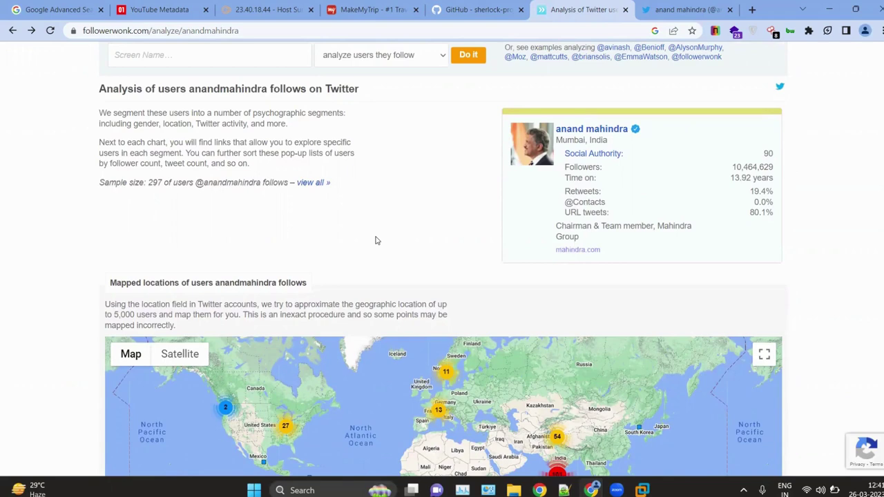
Step: Minimize Chrome, scroll ceh_labs_part_1.txt to the ping commands around line 100, and save it
{"action": "left_click", "coordinate": [830, 9]}
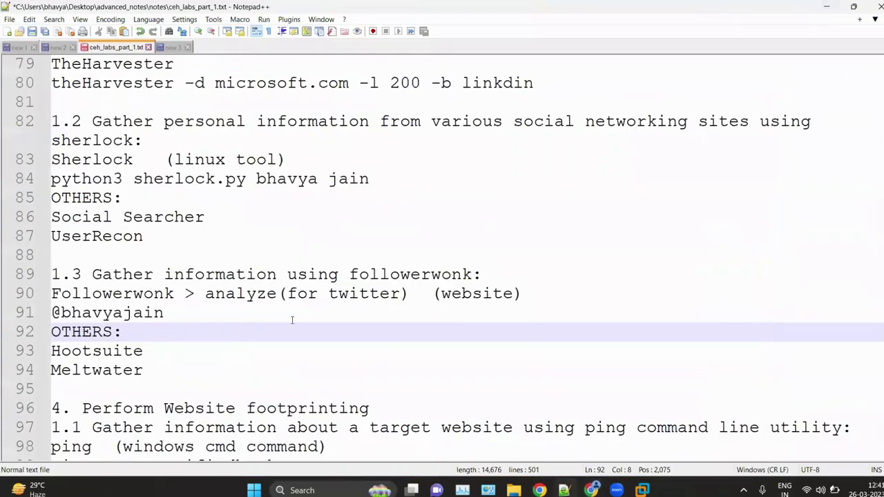
{"action": "scroll", "coordinate": [184, 274], "scroll_direction": "down", "scroll_amount": 4}
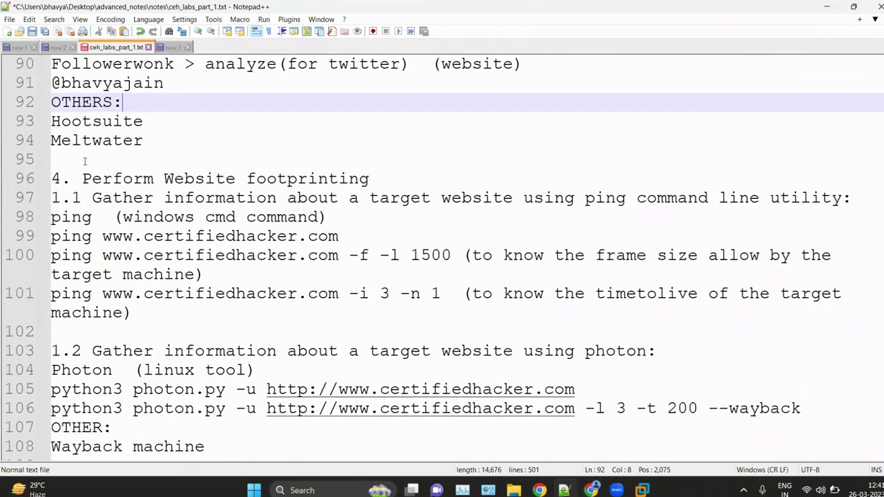
{"action": "left_click_drag", "start_coordinate": [100, 198], "coordinate": [346, 197]}
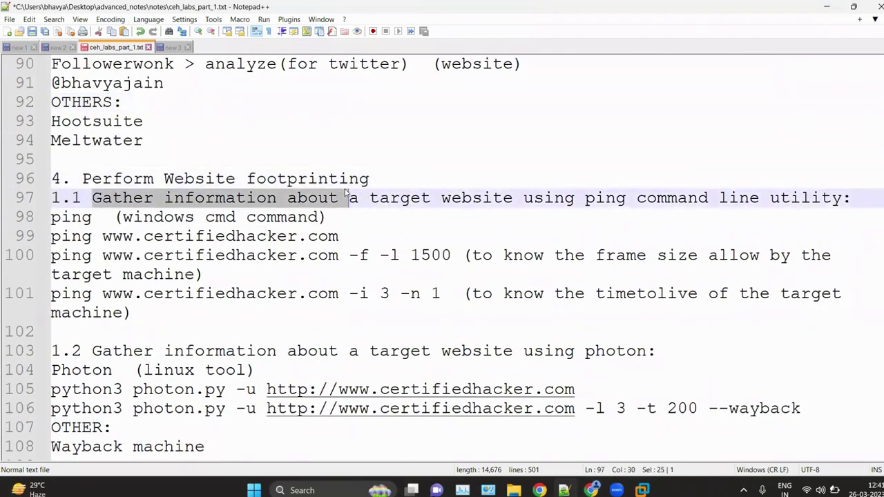
{"action": "left_click", "coordinate": [224, 267]}
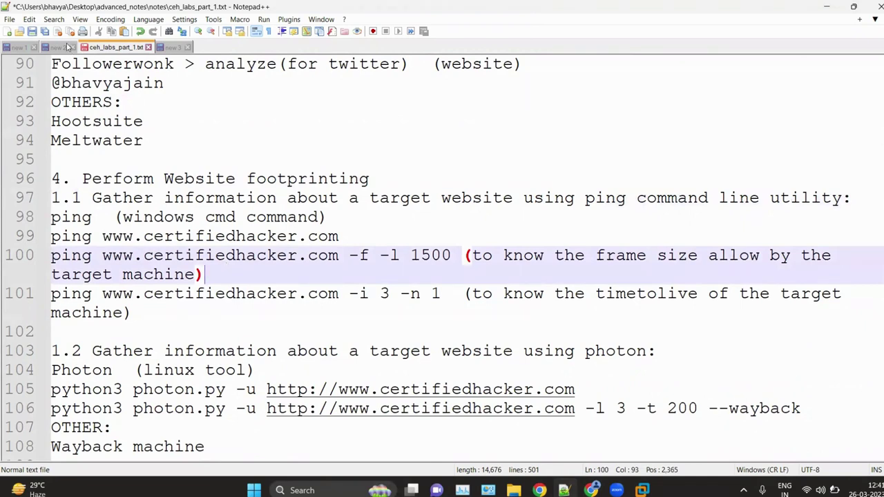
{"action": "key", "text": "ctrl+s"}
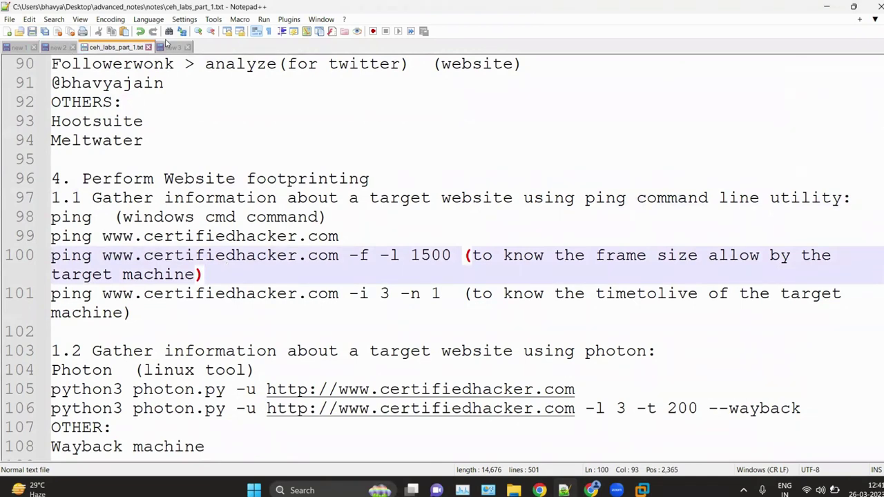
Step: Look over the new 3 and new 2 notes, return to ceh_labs_part_1.txt, and search for cmd
{"action": "left_click", "coordinate": [170, 47]}
{"action": "left_click", "coordinate": [61, 47]}
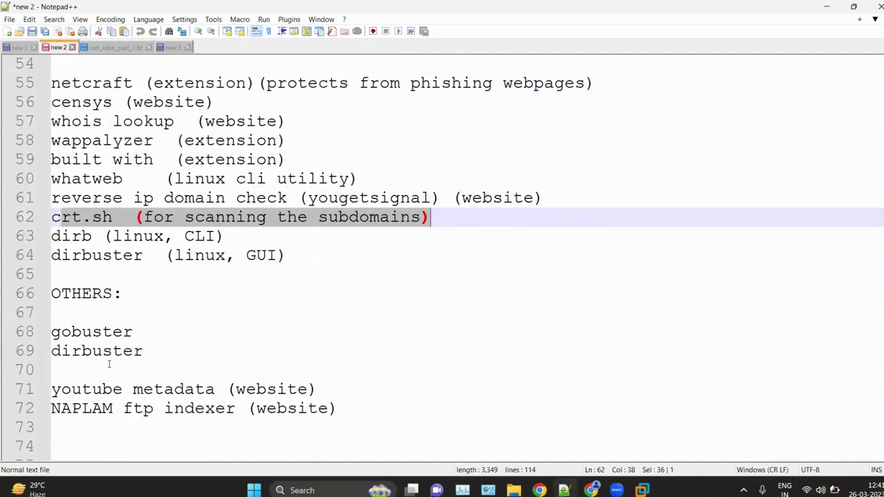
{"action": "scroll", "coordinate": [138, 290], "scroll_direction": "down", "scroll_amount": 1}
{"action": "scroll", "coordinate": [152, 298], "scroll_direction": "down", "scroll_amount": 7}
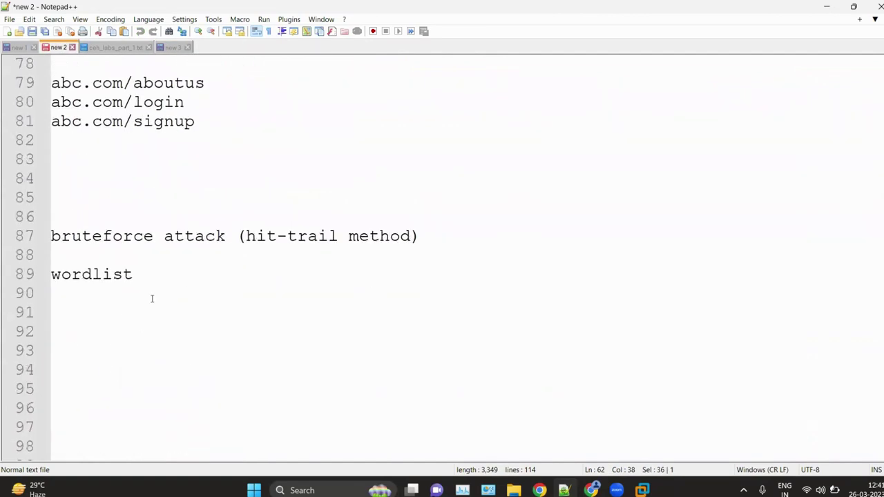
{"action": "scroll", "coordinate": [152, 298], "scroll_direction": "up", "scroll_amount": 9}
{"action": "scroll", "coordinate": [152, 298], "scroll_direction": "up", "scroll_amount": 1}
{"action": "scroll", "coordinate": [152, 298], "scroll_direction": "down", "scroll_amount": 9}
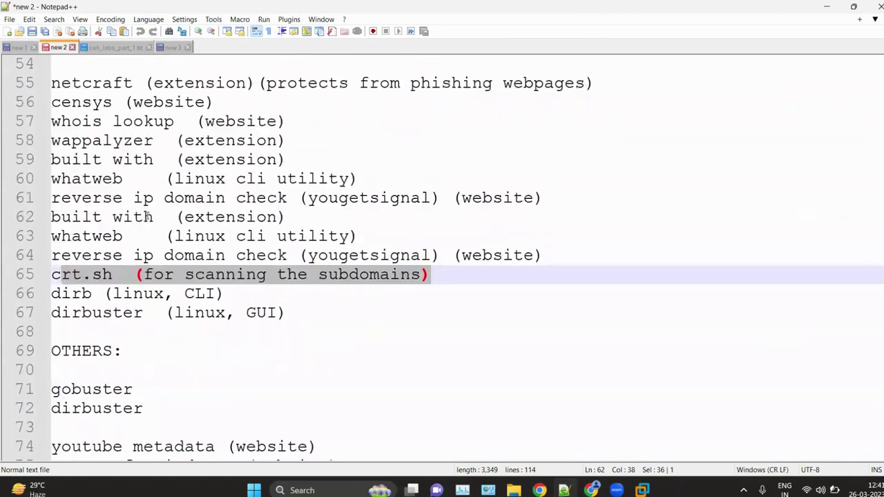
{"action": "left_click", "coordinate": [106, 47]}
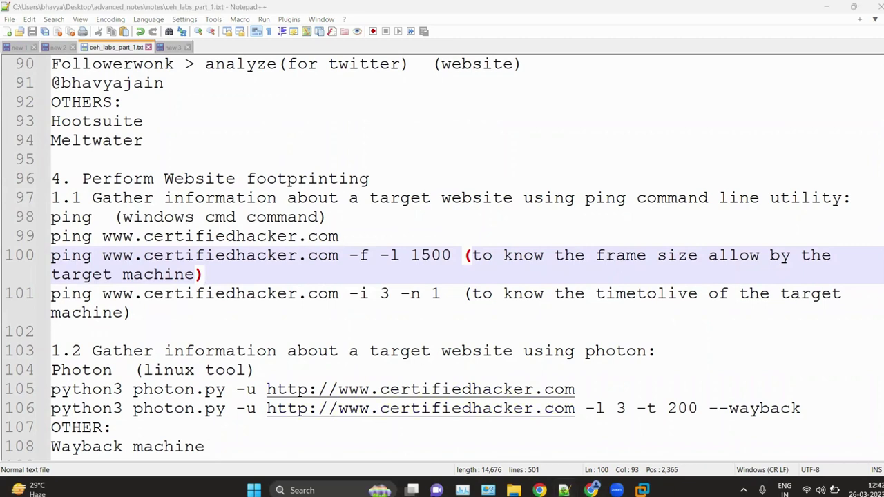
{"action": "type", "text": "cm"}
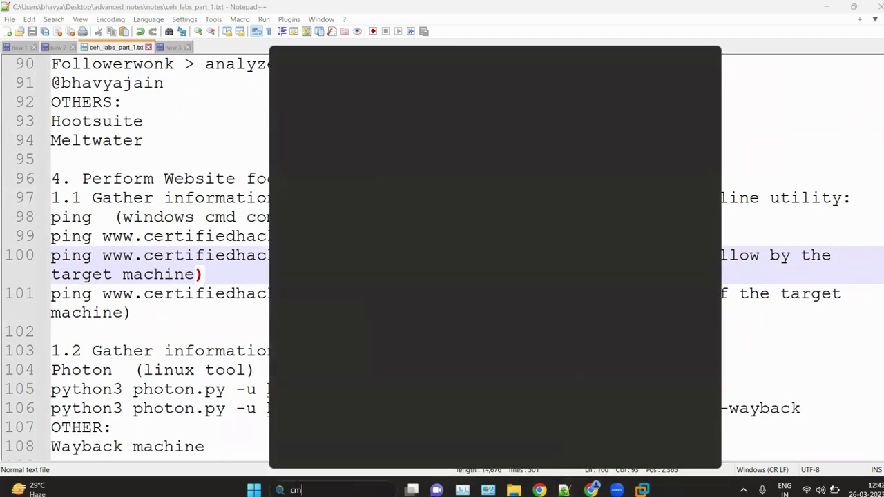
{"action": "type", "text": "d"}
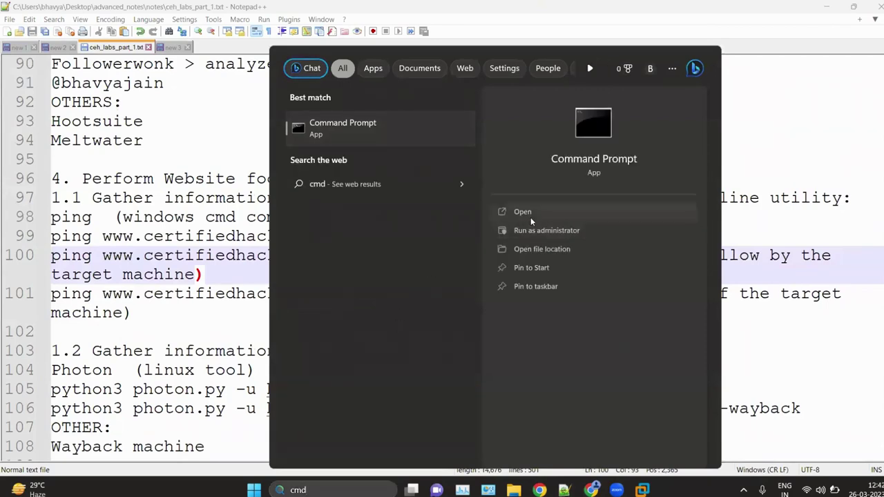
Step: Open Command Prompt with enlarged text and run ping jntechnetworks.com
{"action": "left_click", "coordinate": [531, 218]}
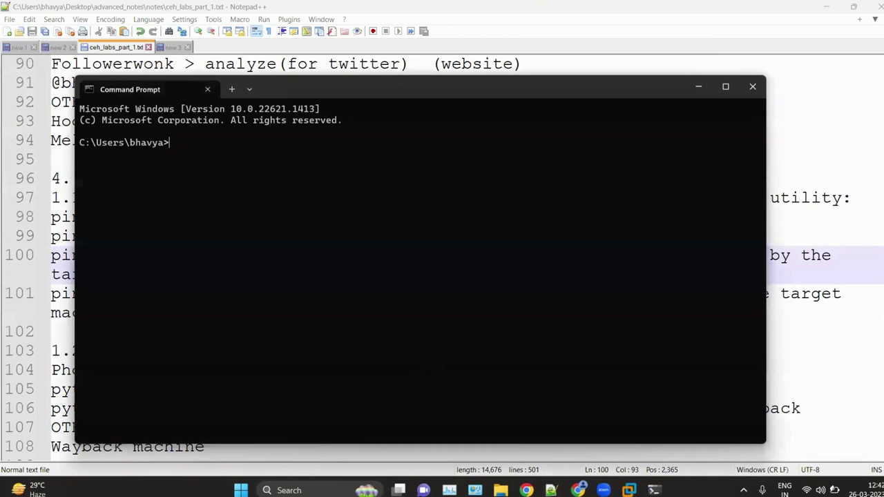
{"action": "key", "text": "ctrl+plus"}
{"action": "type", "text": "ping jntech"}
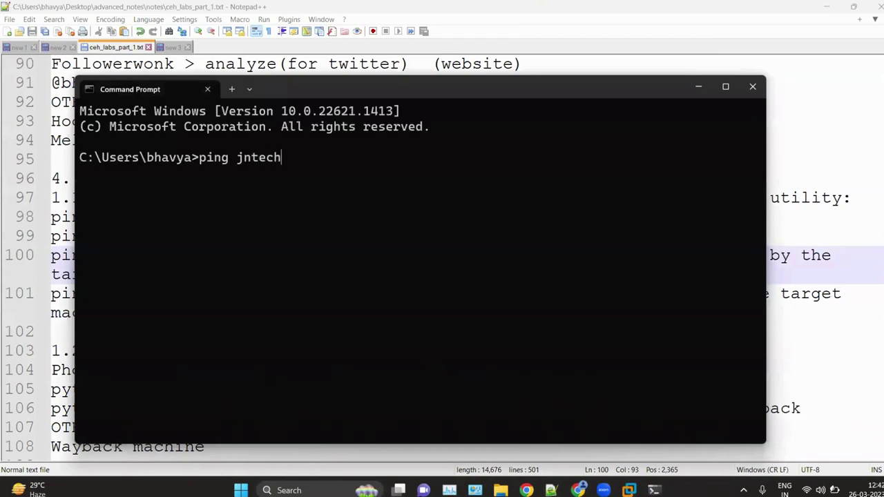
{"action": "type", "text": "networks.com"}
{"action": "key", "text": "Return"}
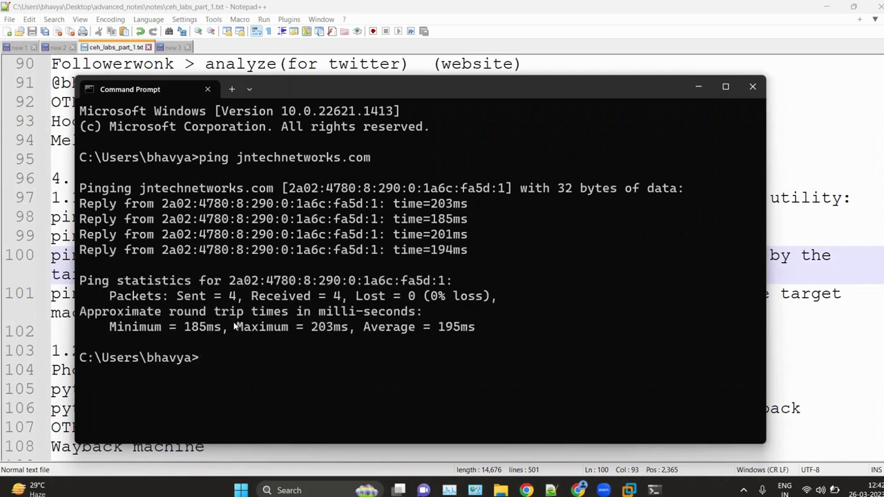
Step: Check the round-trip times, copy the site's IPv6 address, and reposition the terminal window
{"action": "left_click_drag", "start_coordinate": [184, 311], "coordinate": [261, 310]}
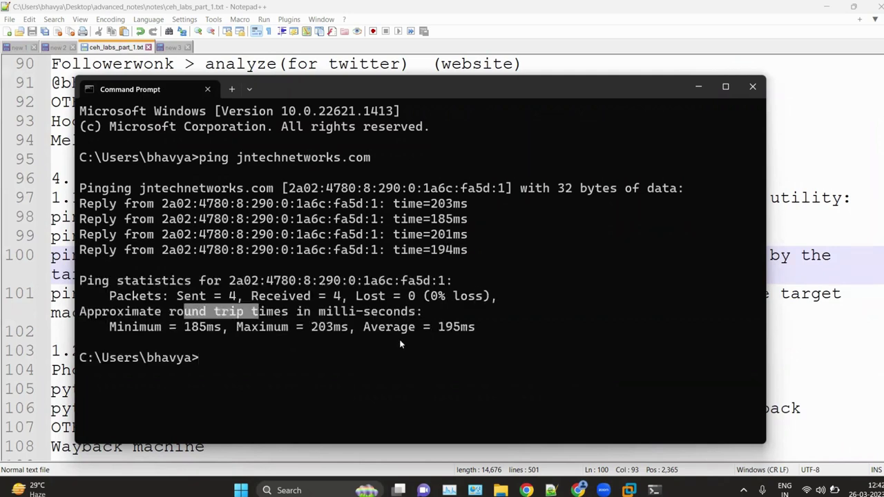
{"action": "left_click", "coordinate": [400, 339]}
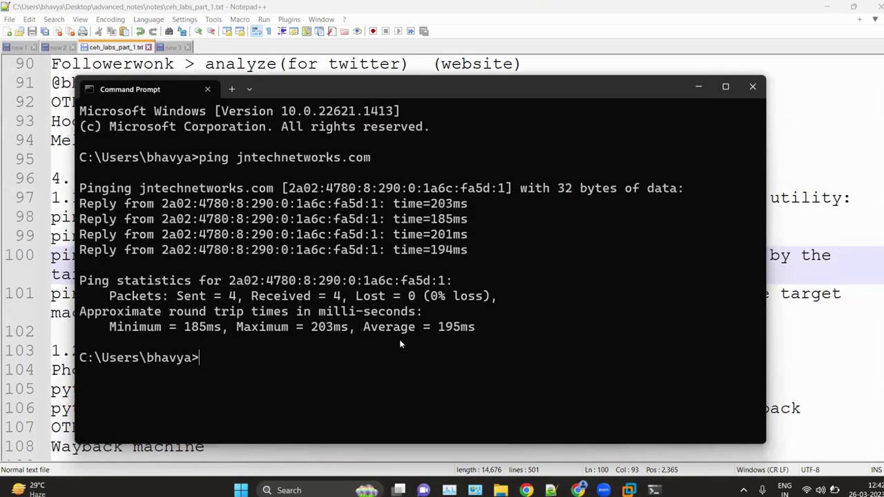
{"action": "left_click_drag", "start_coordinate": [289, 188], "coordinate": [503, 193]}
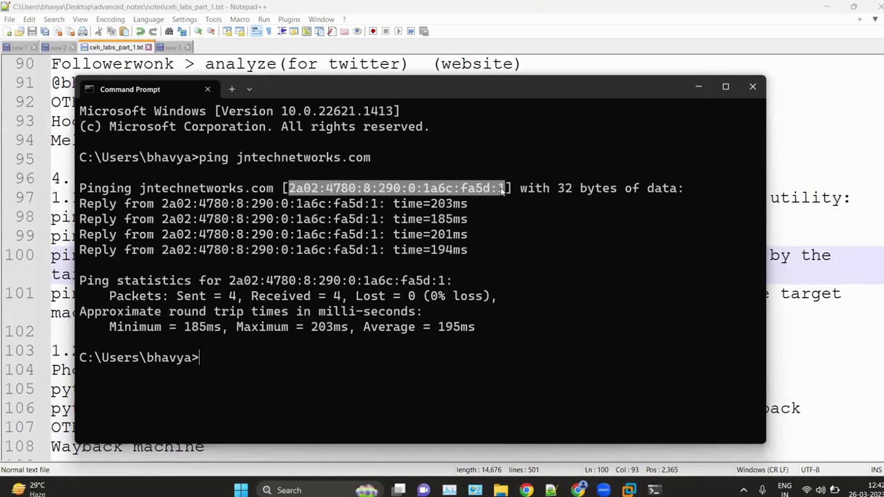
{"action": "key", "text": "ctrl+c"}
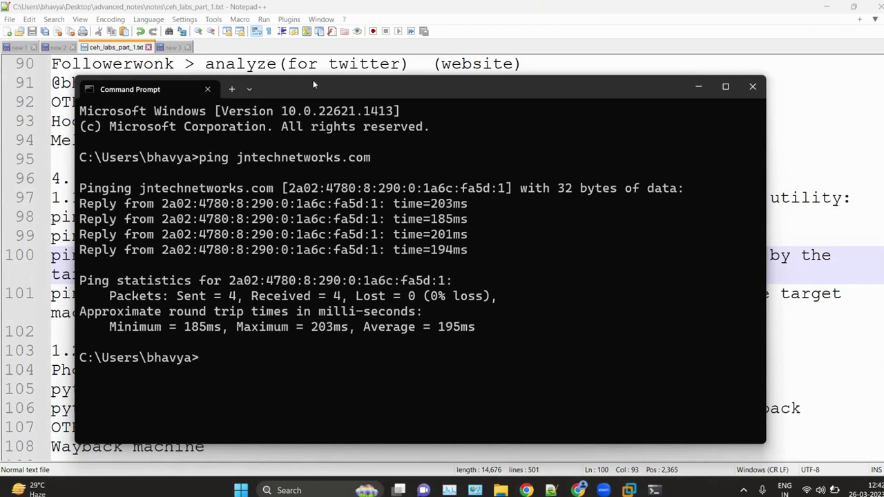
{"action": "left_click_drag", "start_coordinate": [323, 92], "coordinate": [349, 77]}
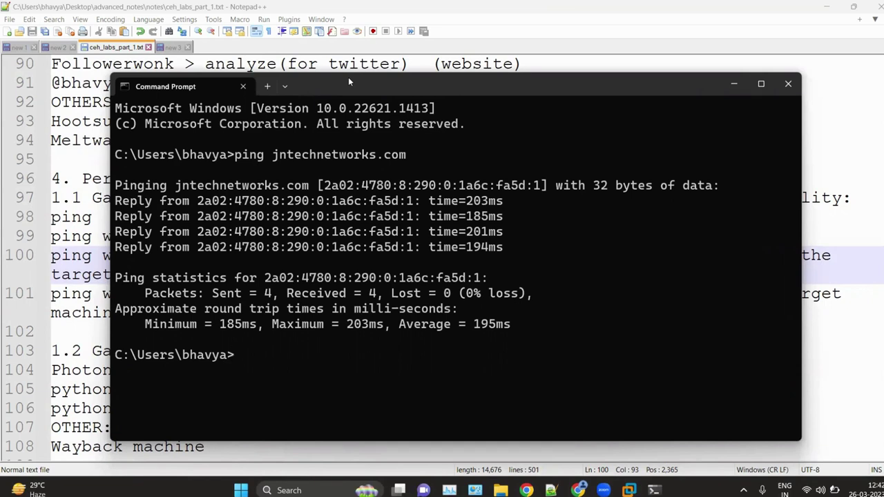
{"action": "left_click_drag", "start_coordinate": [348, 77], "coordinate": [366, 336]}
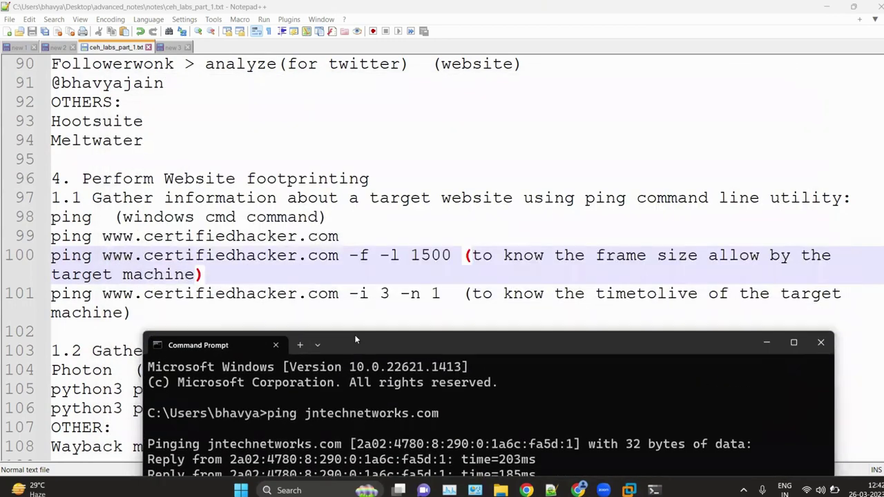
Step: Select the frame-size ping command on line 100, then bring Command Prompt over the Kali screen
{"action": "key", "text": "alt+Tab"}
{"action": "left_click", "coordinate": [453, 257], "text": "shift"}
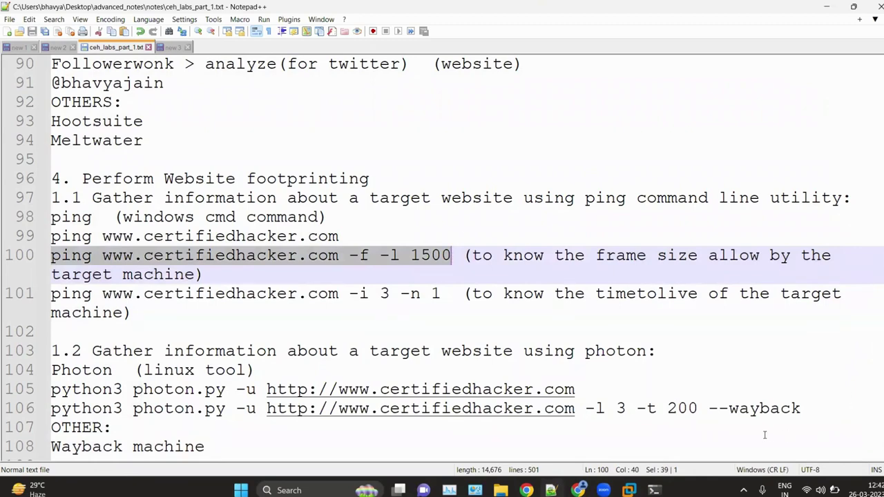
{"action": "key", "text": "alt+Tab"}
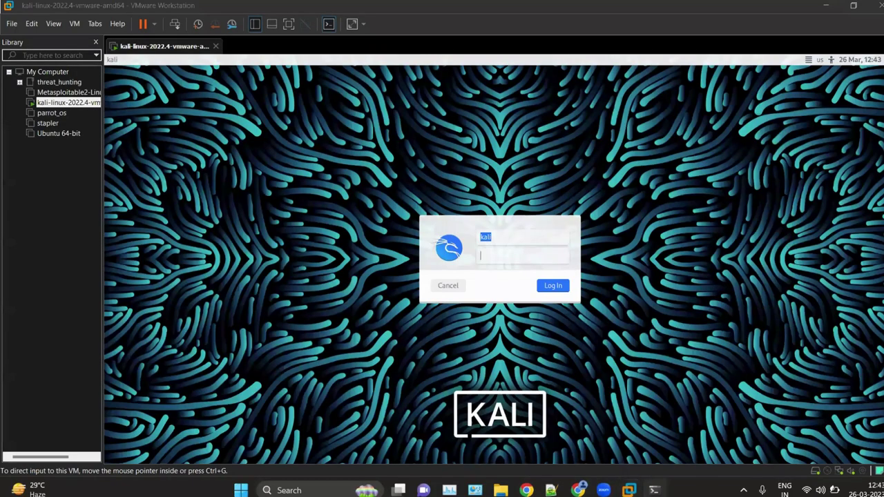
{"action": "key", "text": "alt+Tab"}
{"action": "left_click_drag", "start_coordinate": [406, 341], "coordinate": [437, 131]}
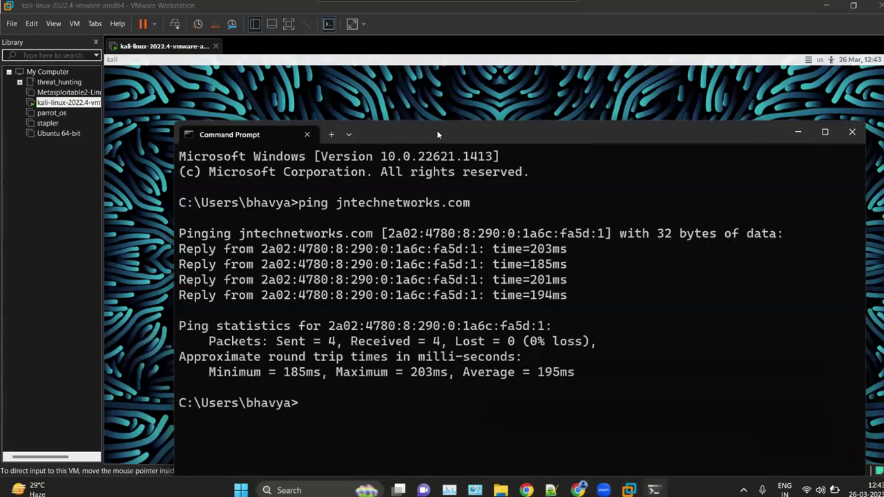
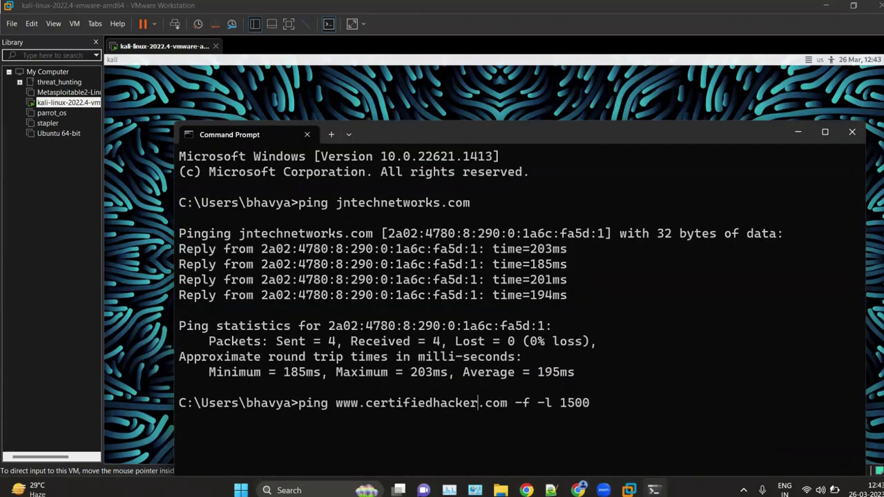
Step: Run the 1500-byte don't-fragment ping against the mistyped host jntechnetwotks
{"action": "key", "text": "BackSpace"}
{"action": "key", "text": "BackSpace"}
{"action": "key", "text": "BackSpace"}
{"action": "key", "text": "BackSpace"}
{"action": "key", "text": "BackSpace"}
{"action": "key", "text": "BackSpace"}
{"action": "key", "text": "BackSpace"}
{"action": "key", "text": "BackSpace"}
{"action": "key", "text": "BackSpace"}
{"action": "key", "text": "BackSpace"}
{"action": "key", "text": "BackSpace"}
{"action": "key", "text": "BackSpace"}
{"action": "key", "text": "BackSpace"}
{"action": "key", "text": "BackSpace"}
{"action": "key", "text": "BackSpace"}
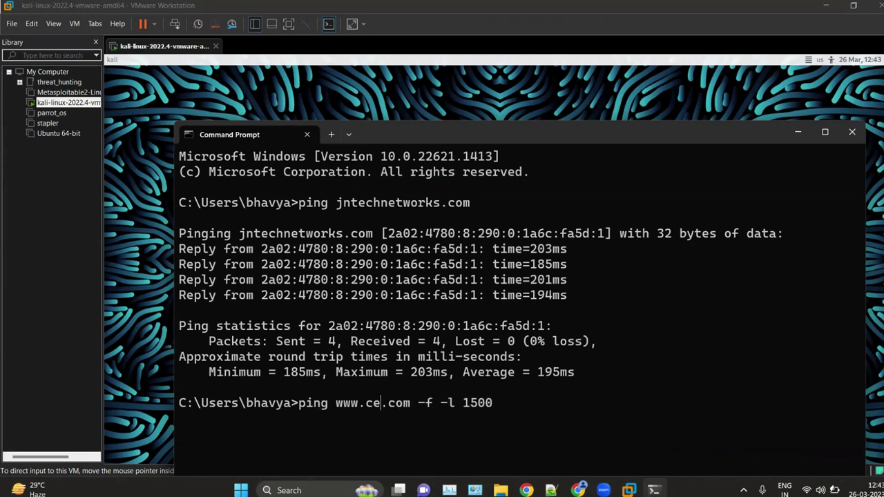
{"action": "type", "text": "jnte"}
{"action": "type", "text": "chnet"}
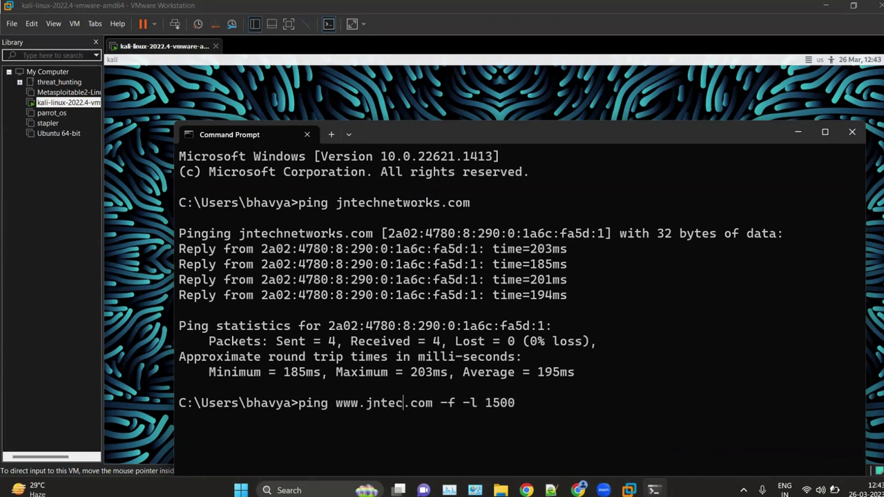
{"action": "type", "text": "wotks"}
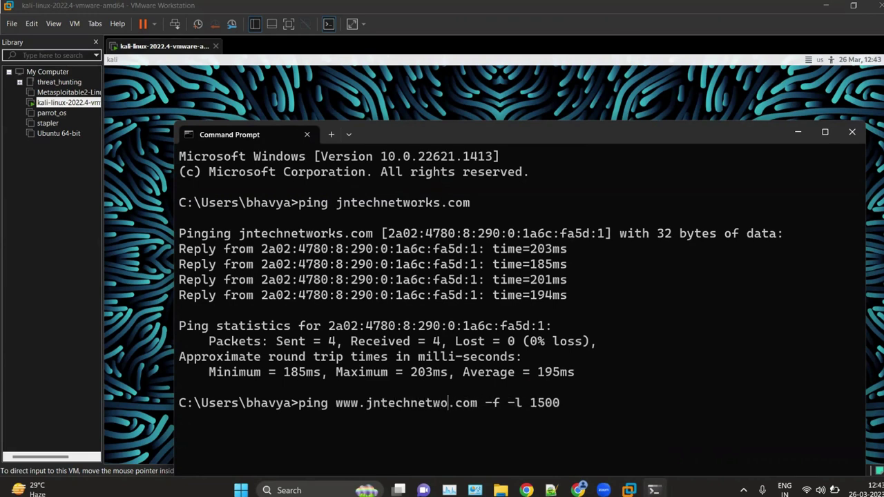
{"action": "key", "text": "Return"}
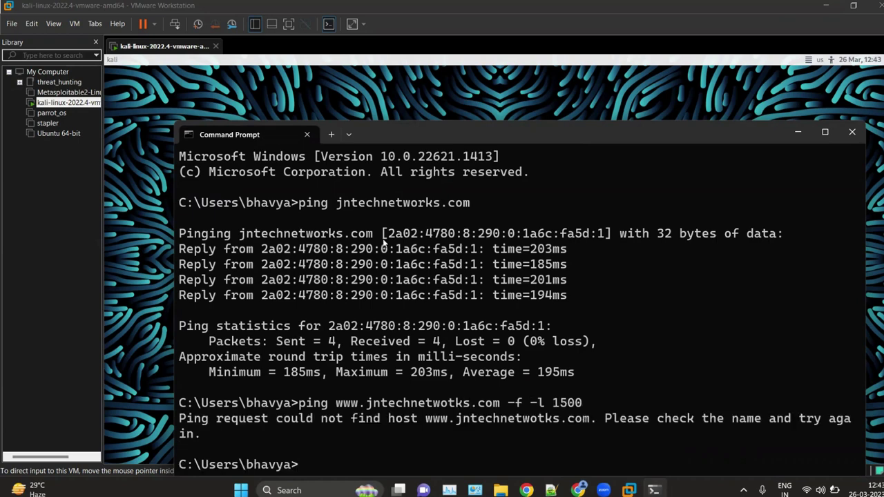
{"action": "left_click_drag", "start_coordinate": [537, 130], "coordinate": [507, 45]}
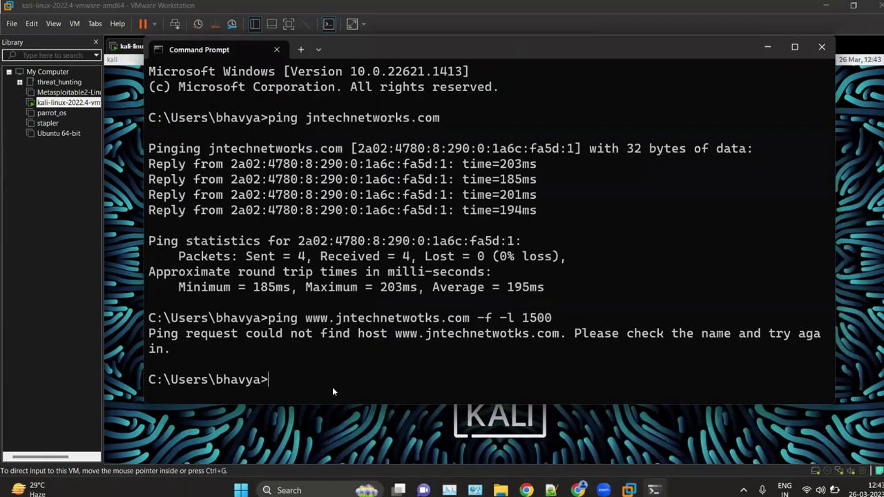
Step: Fix the hostname to jntechnetworks and rerun the 1500-byte don't-fragment ping
{"action": "key", "text": "Up"}
{"action": "key", "text": "Left"}
{"action": "key", "text": "Left"}
{"action": "key", "text": "Left"}
{"action": "key", "text": "Left"}
{"action": "key", "text": "Left"}
{"action": "key", "text": "Left"}
{"action": "key", "text": "Left"}
{"action": "key", "text": "Left"}
{"action": "key", "text": "Left"}
{"action": "key", "text": "Left"}
{"action": "key", "text": "Left"}
{"action": "key", "text": "Left"}
{"action": "key", "text": "Left"}
{"action": "key", "text": "Left"}
{"action": "key", "text": "Left"}
{"action": "key", "text": "Left"}
{"action": "key", "text": "Left"}
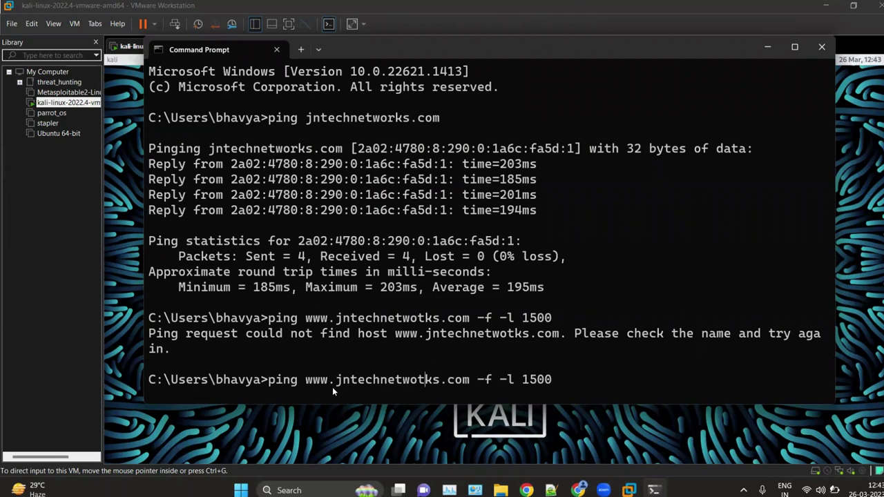
{"action": "key", "text": "Right"}
{"action": "key", "text": "Right"}
{"action": "key", "text": "BackSpace"}
{"action": "key", "text": "BackSpace"}
{"action": "key", "text": "BackSpace"}
{"action": "type", "text": "rks"}
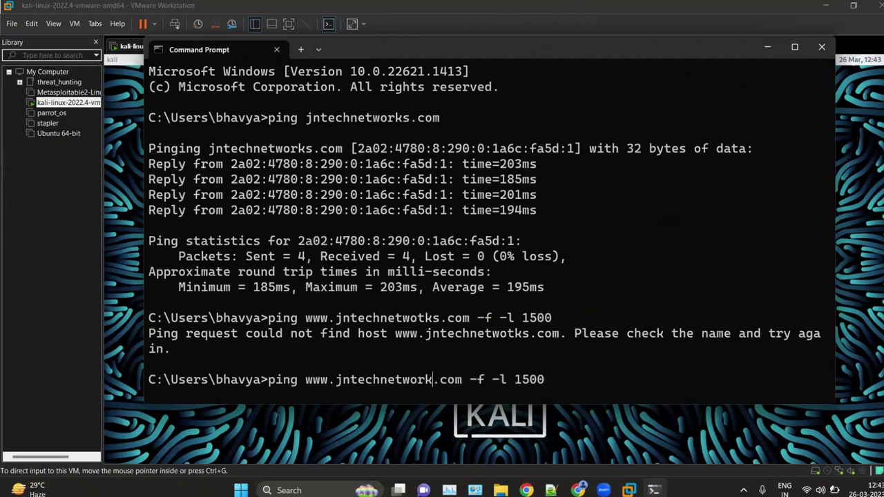
{"action": "key", "text": "Return"}
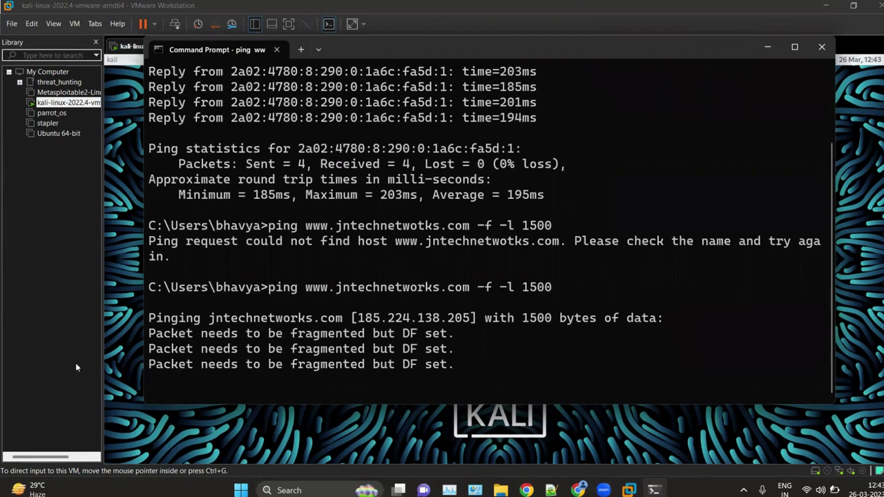
Step: Highlight the 'needs to be fragmented but DF set' error and the 1500 size, then recall the ping
{"action": "left_click_drag", "start_coordinate": [238, 270], "coordinate": [404, 257]}
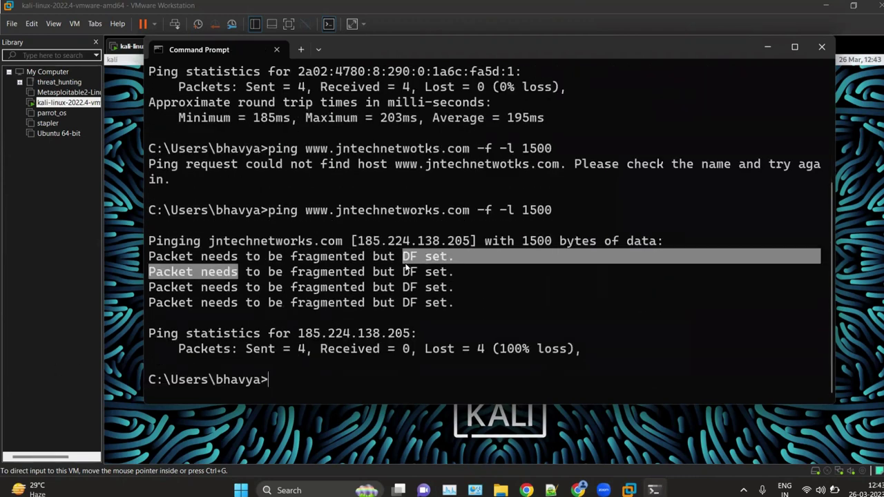
{"action": "left_click", "coordinate": [345, 381]}
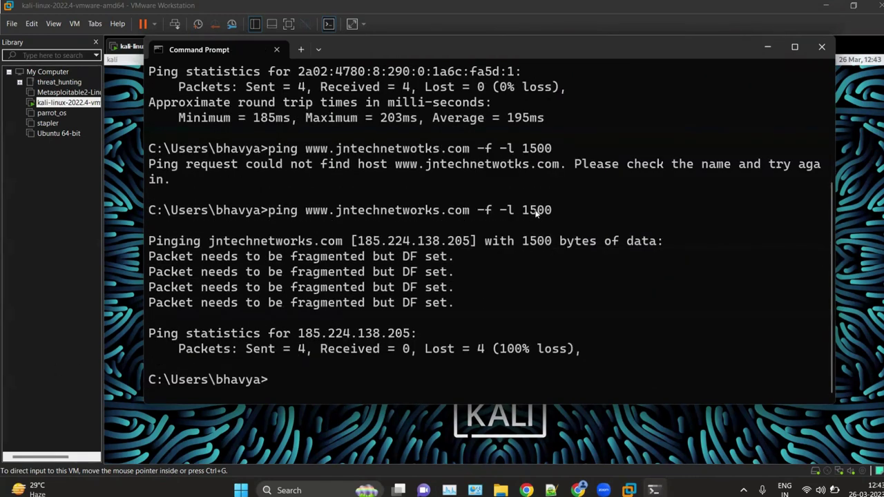
{"action": "double_click", "coordinate": [537, 212]}
{"action": "left_click", "coordinate": [404, 369]}
{"action": "key", "text": "Up"}
{"action": "key", "text": "BackSpace"}
{"action": "key", "text": "BackSpace"}
{"action": "key", "text": "BackSpace"}
Step: Ping twice with 1400-byte don't-fragment packets, stopping each timeout and dismissing the battery warning
{"action": "type", "text": "4"}
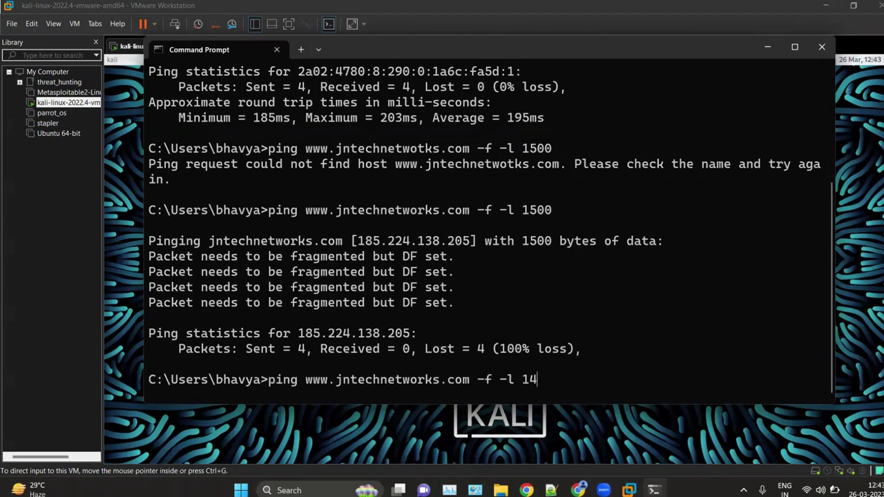
{"action": "type", "text": "00"}
{"action": "key", "text": "Return"}
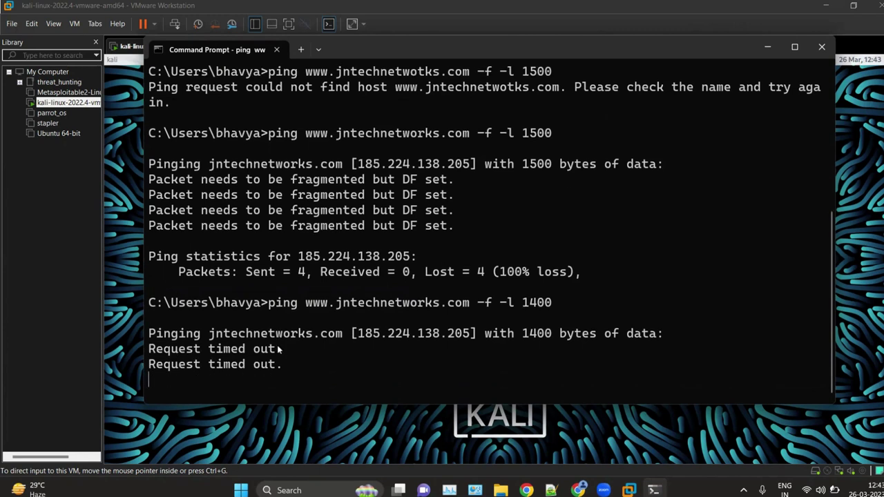
{"action": "key", "text": "ctrl+c"}
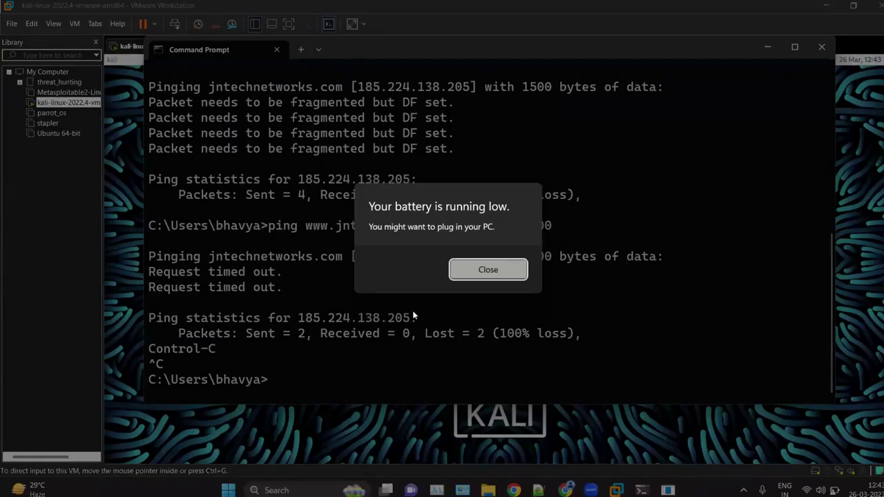
{"action": "left_click", "coordinate": [489, 270]}
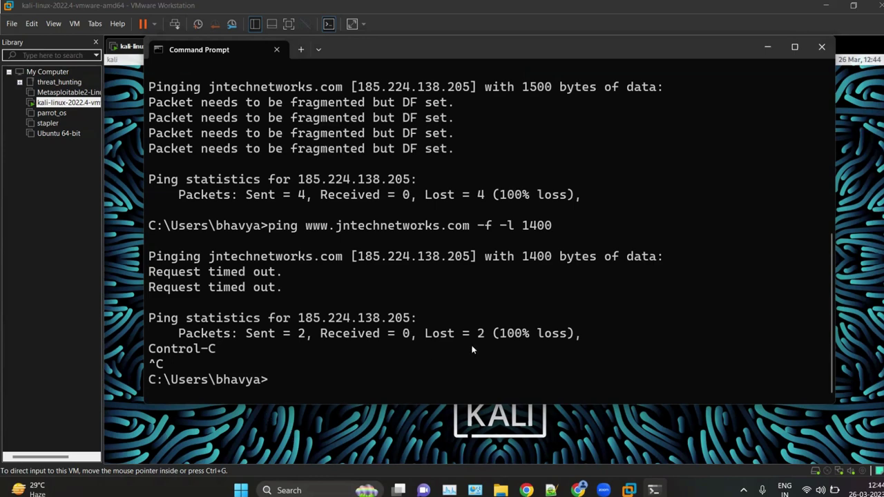
{"action": "key", "text": "Up"}
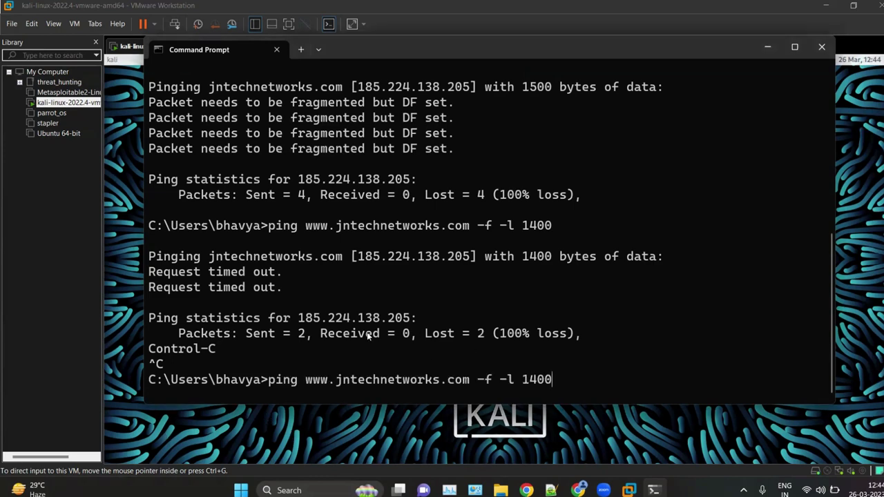
{"action": "key", "text": "Return"}
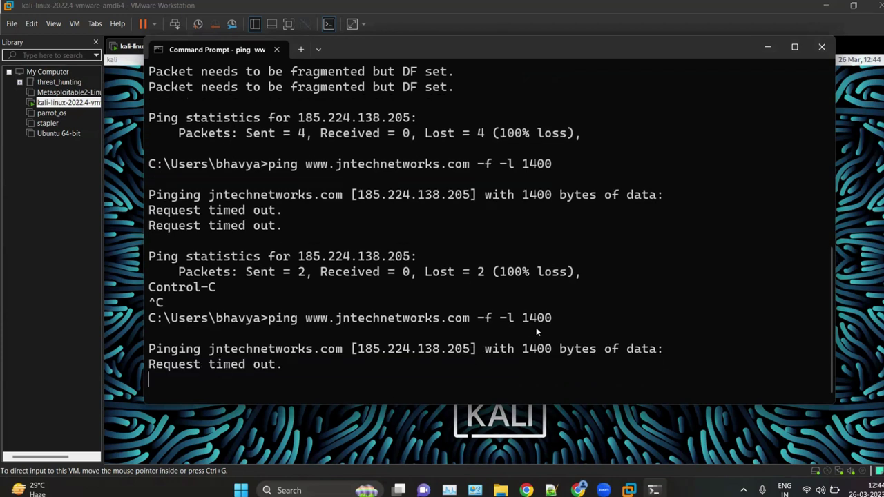
{"action": "key", "text": "ctrl+c"}
Step: Retry the don't-fragment ping with 1300-byte packets
{"action": "key", "text": "Up"}
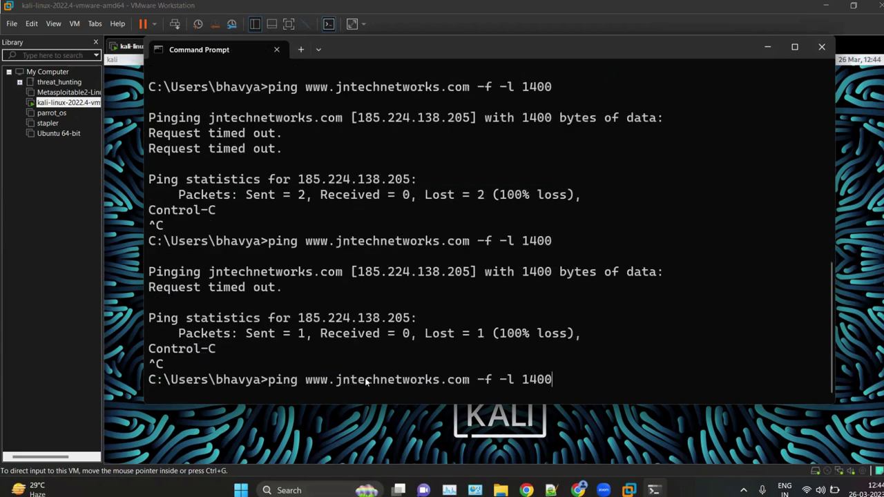
{"action": "key", "text": "BackSpace"}
{"action": "key", "text": "BackSpace"}
{"action": "key", "text": "BackSpace"}
{"action": "type", "text": "300"}
{"action": "key", "text": "Return"}
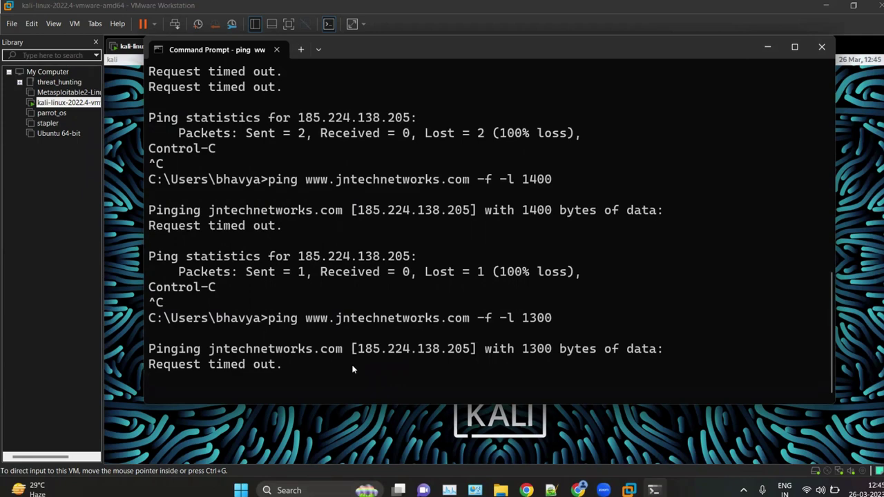
Step: Stop the 1300-byte ping and rerun it with 1250-byte don't-fragment packets
{"action": "key", "text": "ctrl+c"}
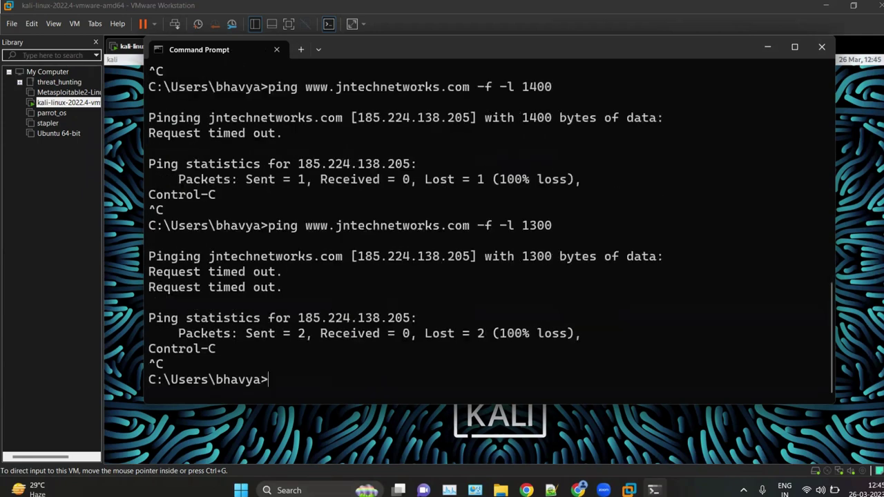
{"action": "key", "text": "Up"}
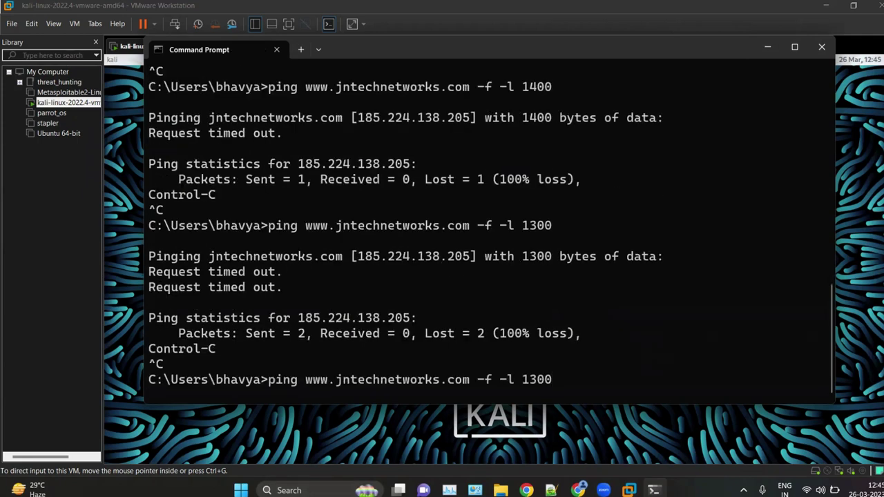
{"action": "key", "text": "BackSpace"}
{"action": "key", "text": "BackSpace"}
{"action": "key", "text": "BackSpace"}
{"action": "type", "text": "26"}
{"action": "key", "text": "BackSpace"}
{"action": "type", "text": "5"}
{"action": "key", "text": "BackSpace"}
{"action": "key", "text": "BackSpace"}
{"action": "type", "text": "20"}
{"action": "key", "text": "BackSpace"}
{"action": "type", "text": "6"}
{"action": "key", "text": "BackSpace"}
{"action": "type", "text": "50"}
{"action": "key", "text": "Return"}
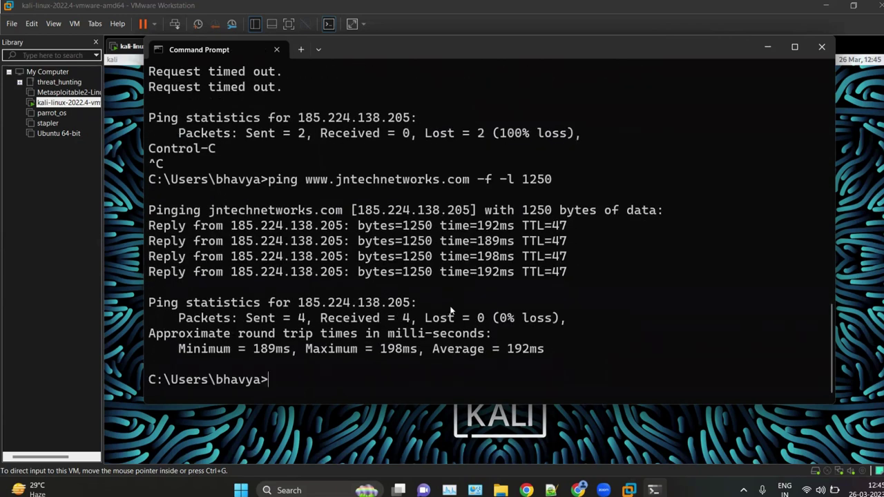
Step: Copy the 1250-byte ping command, then run the ping at 1260 bytes
{"action": "left_click_drag", "start_coordinate": [554, 179], "coordinate": [148, 164]}
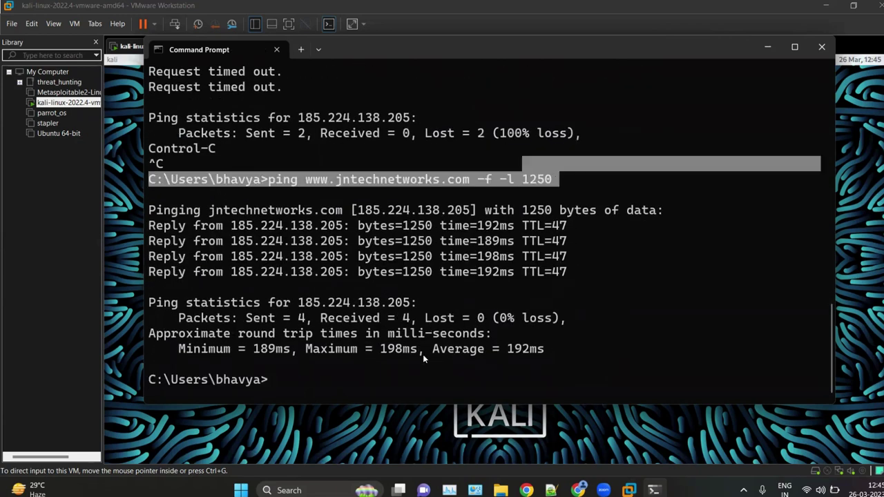
{"action": "right_click", "coordinate": [422, 375]}
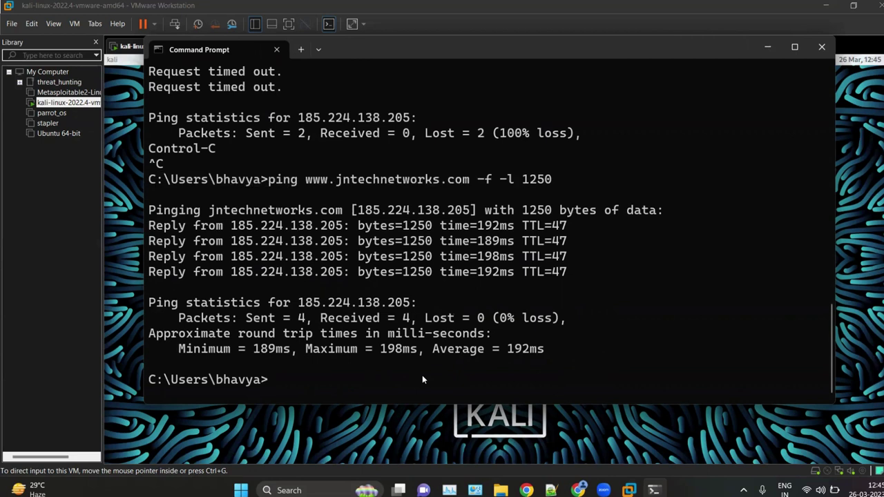
{"action": "key", "text": "Up"}
{"action": "key", "text": "BackSpace"}
{"action": "key", "text": "BackSpace"}
{"action": "key", "text": "BackSpace"}
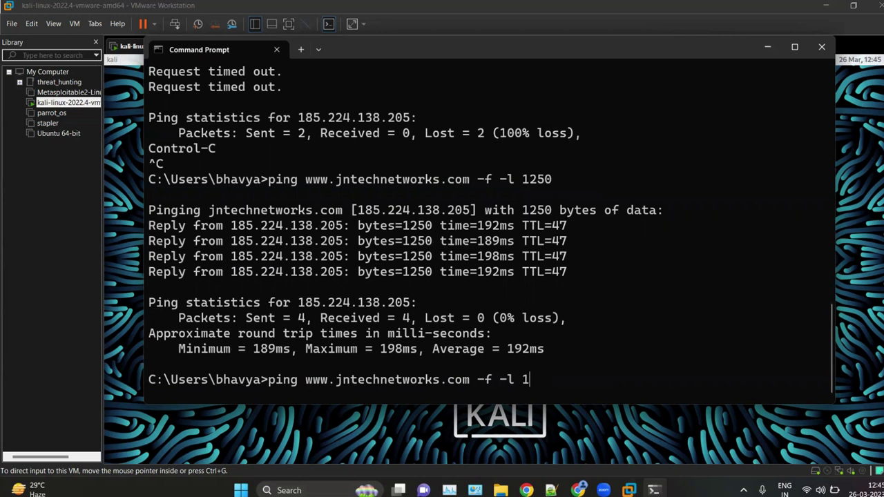
{"action": "type", "text": "12"}
{"action": "type", "text": "5"}
{"action": "key", "text": "BackSpace"}
{"action": "key", "text": "BackSpace"}
{"action": "key", "text": "BackSpace"}
{"action": "type", "text": "260"}
{"action": "key", "text": "Return"}
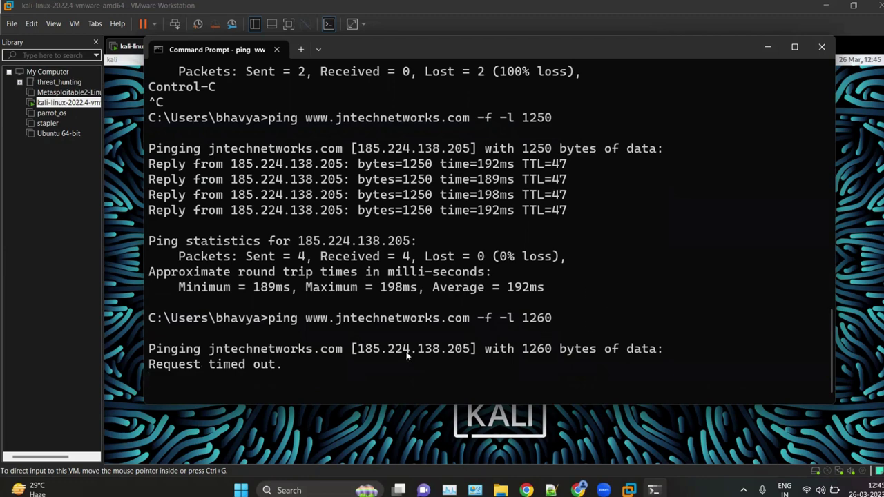
Step: Stop the 1260-byte ping, then try 1255-byte packets and stop that too
{"action": "key", "text": "ctrl+c"}
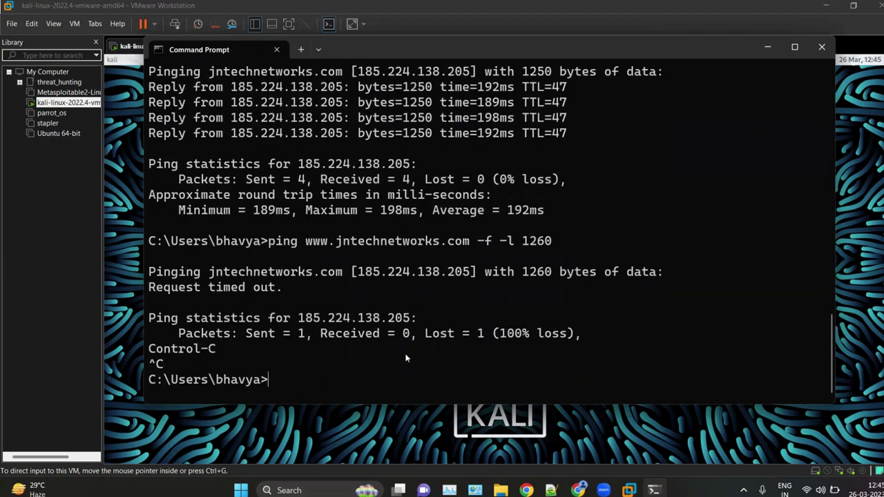
{"action": "key", "text": "Up"}
{"action": "key", "text": "BackSpace"}
{"action": "key", "text": "BackSpace"}
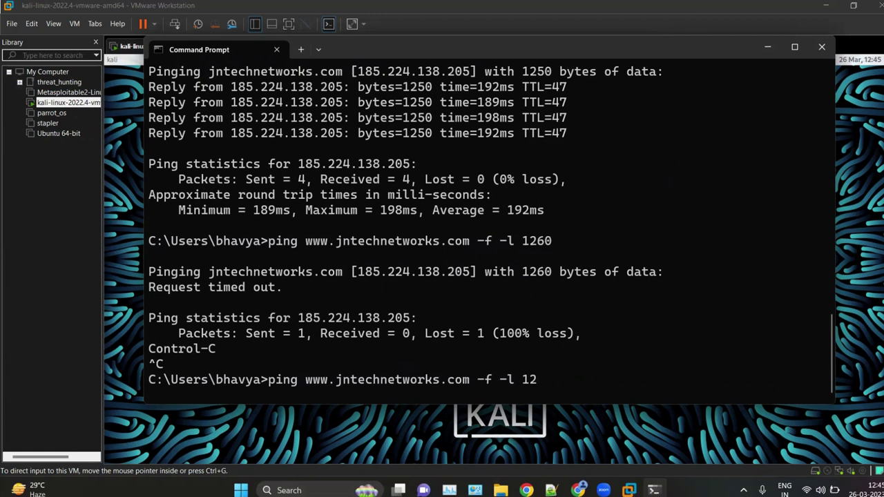
{"action": "type", "text": "5"}
{"action": "key", "text": "BackSpace"}
{"action": "type", "text": "55"}
{"action": "key", "text": "Return"}
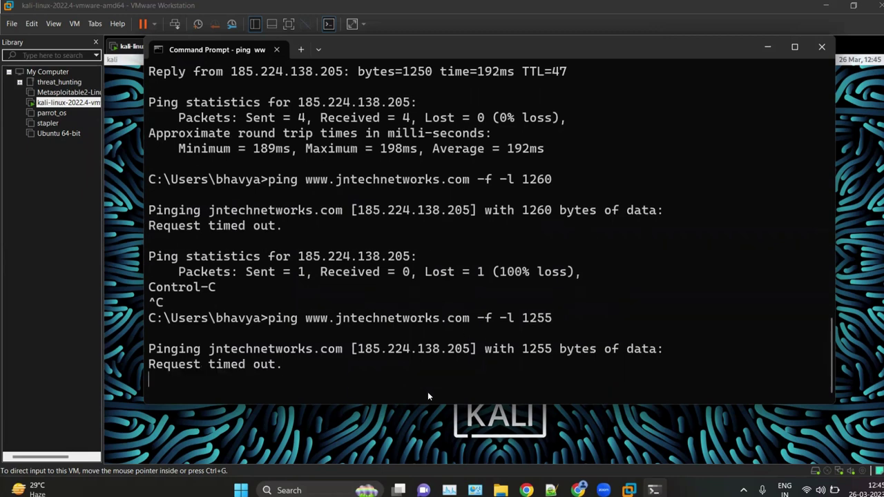
{"action": "key", "text": "ctrl+c"}
Step: Run the don't-fragment ping with 1252-byte packets
{"action": "key", "text": "Up"}
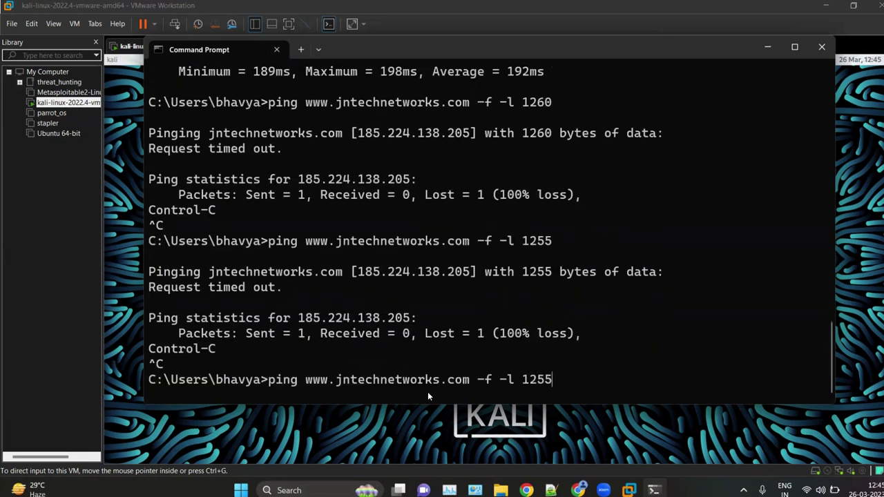
{"action": "key", "text": "BackSpace"}
{"action": "key", "text": "BackSpace"}
{"action": "type", "text": "50"}
{"action": "key", "text": "BackSpace"}
{"action": "type", "text": "2"}
{"action": "key", "text": "Return"}
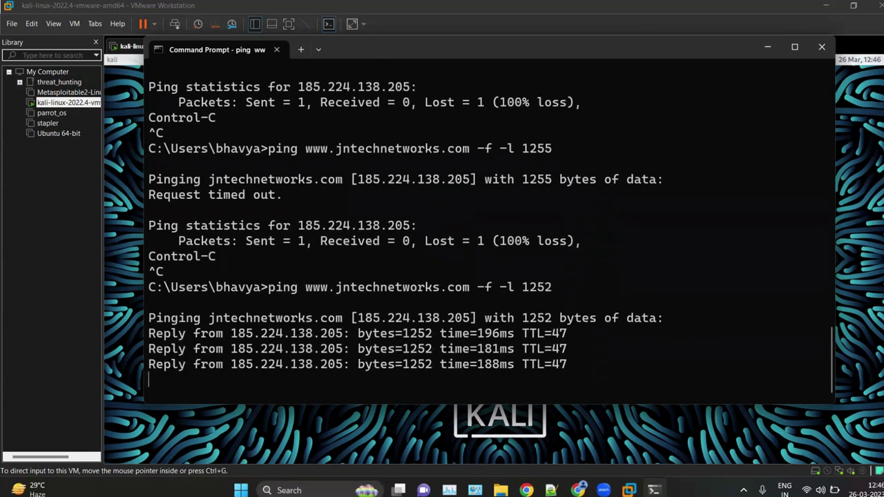
{"action": "key", "text": "Return"}
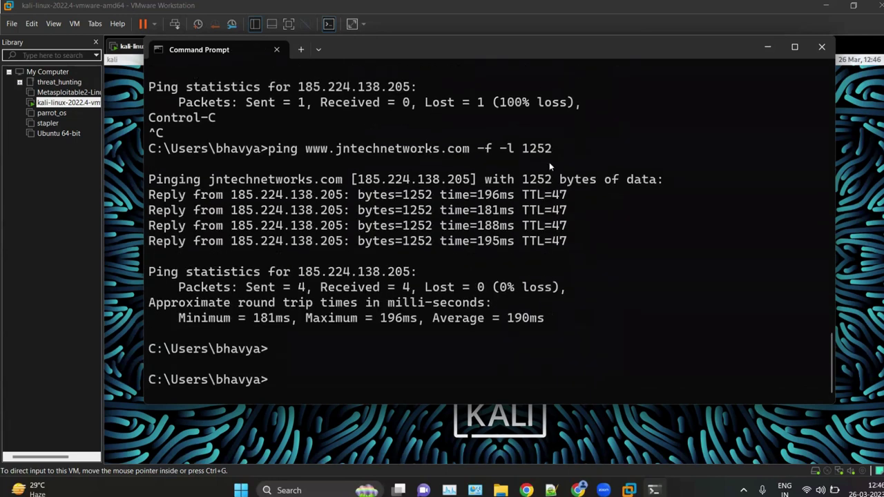
Step: Run the ping with 1253-byte packets and stop it once it times out
{"action": "key", "text": "Up"}
{"action": "key", "text": "BackSpace"}
{"action": "type", "text": "3"}
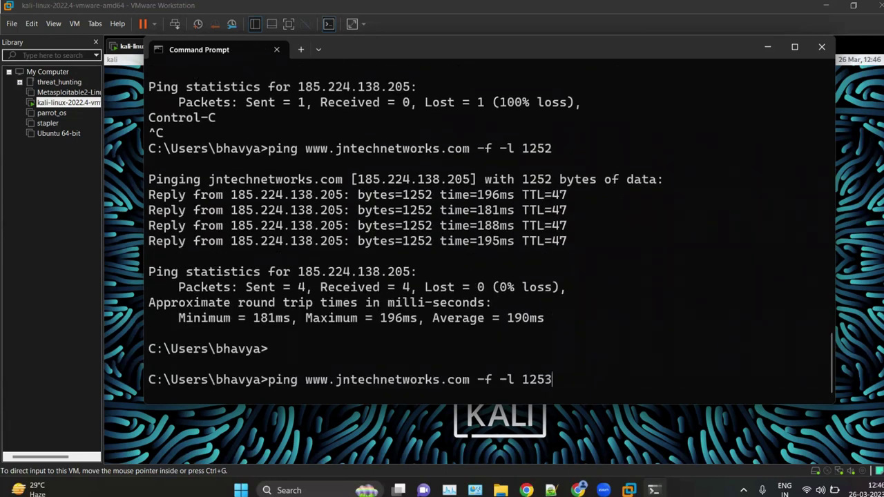
{"action": "key", "text": "Return"}
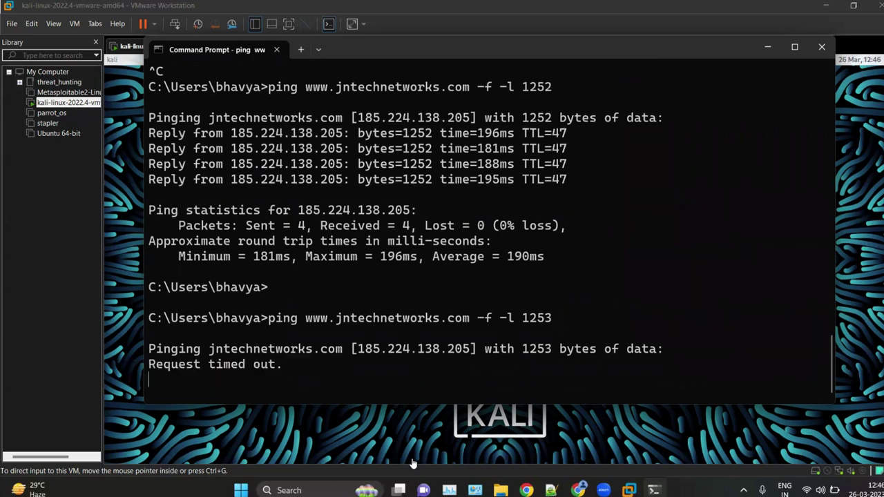
{"action": "key", "text": "ctrl+c"}
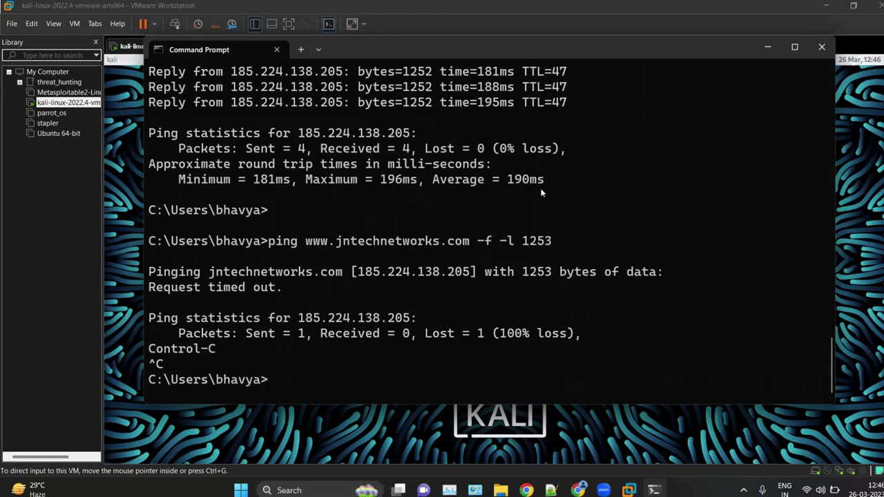
Step: Highlight the earlier successful 1252-byte ping command and the website address
{"action": "scroll", "coordinate": [533, 143], "scroll_direction": "up", "scroll_amount": 3}
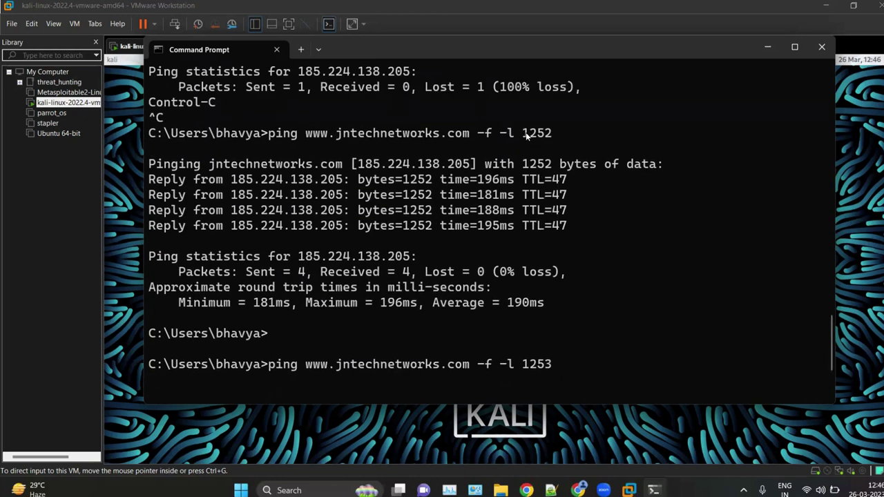
{"action": "left_click_drag", "start_coordinate": [523, 133], "coordinate": [589, 131]}
{"action": "left_click", "coordinate": [382, 245]}
{"action": "left_click_drag", "start_coordinate": [530, 130], "coordinate": [526, 118]}
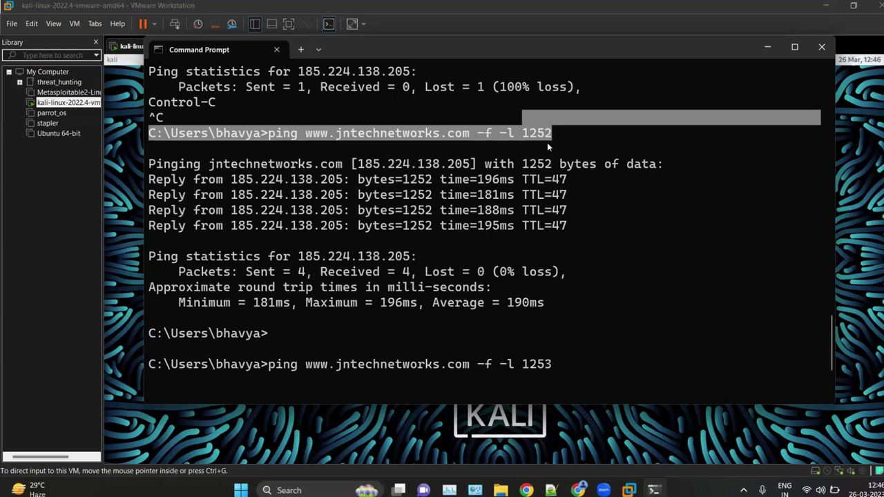
{"action": "left_click", "coordinate": [547, 142]}
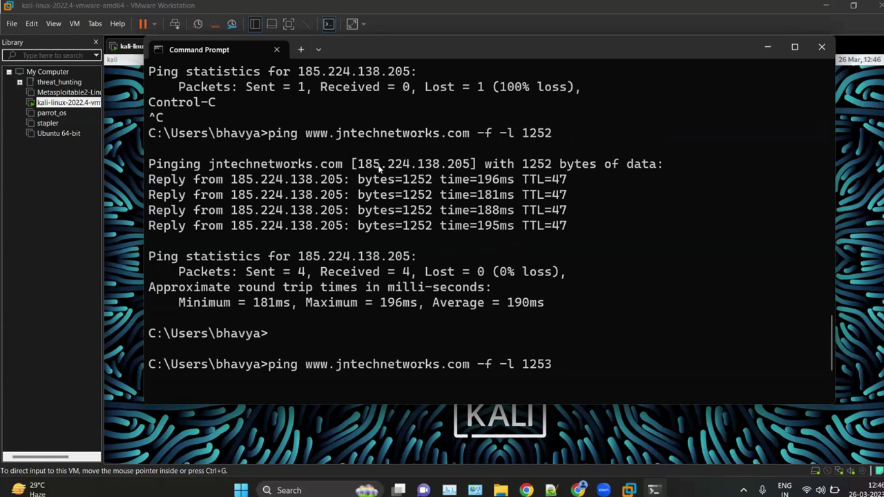
{"action": "left_click_drag", "start_coordinate": [262, 135], "coordinate": [541, 137]}
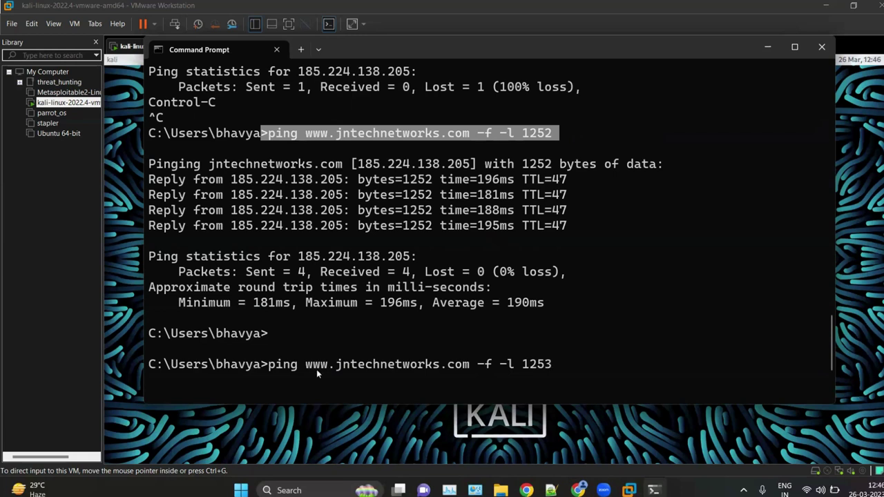
{"action": "left_click_drag", "start_coordinate": [301, 368], "coordinate": [466, 370]}
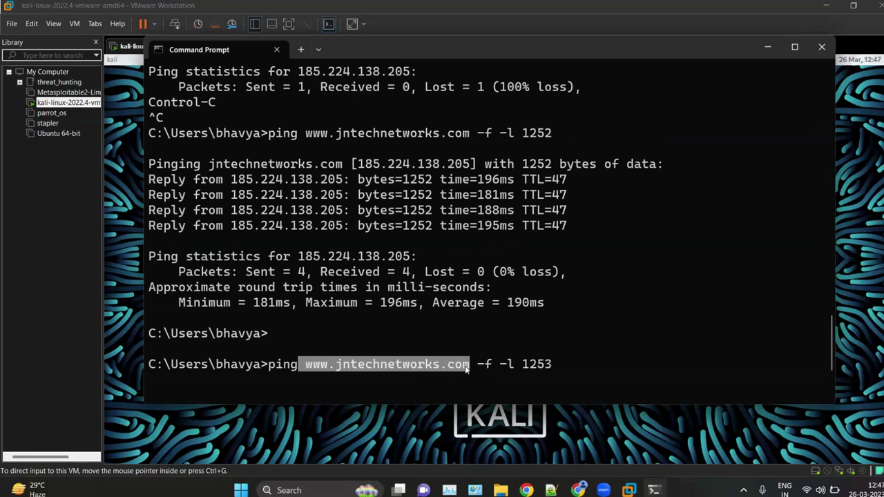
Step: In ceh_labs_part_1.txt, highlight the TTL ping command on line 101
{"action": "key", "text": "alt+Tab"}
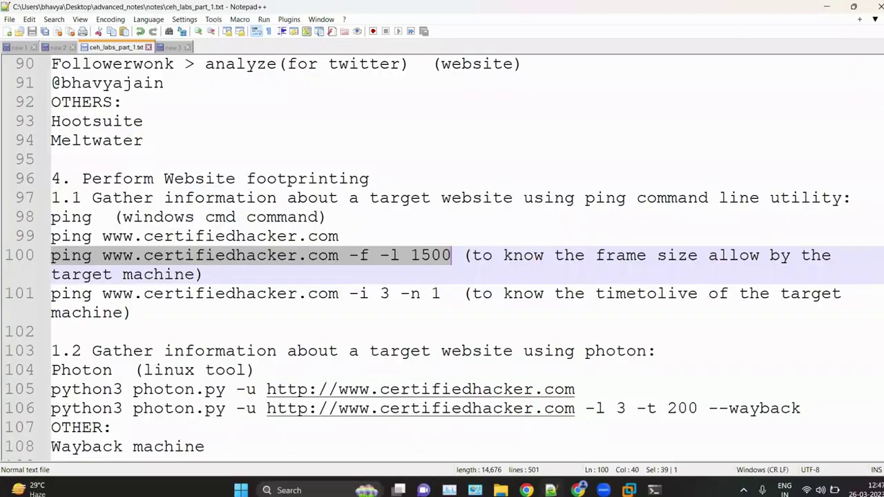
{"action": "left_click", "coordinate": [318, 351]}
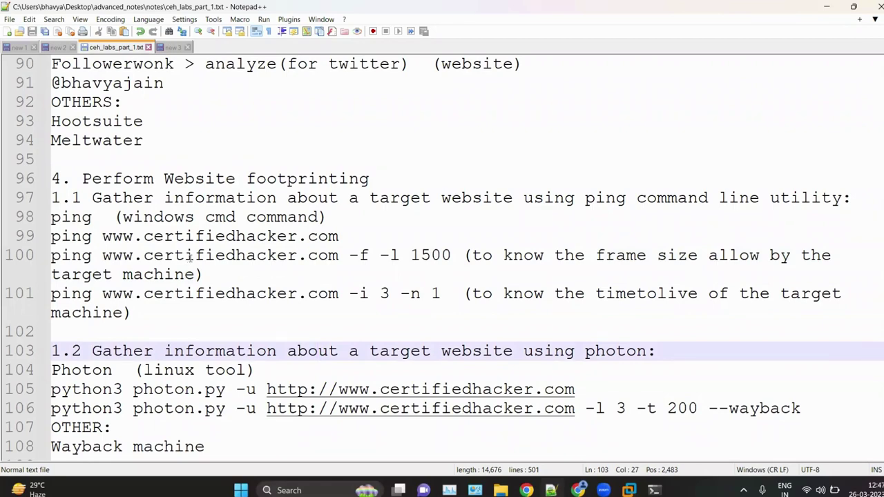
{"action": "left_click_drag", "start_coordinate": [181, 320], "coordinate": [72, 296]}
{"action": "left_click", "coordinate": [223, 315]}
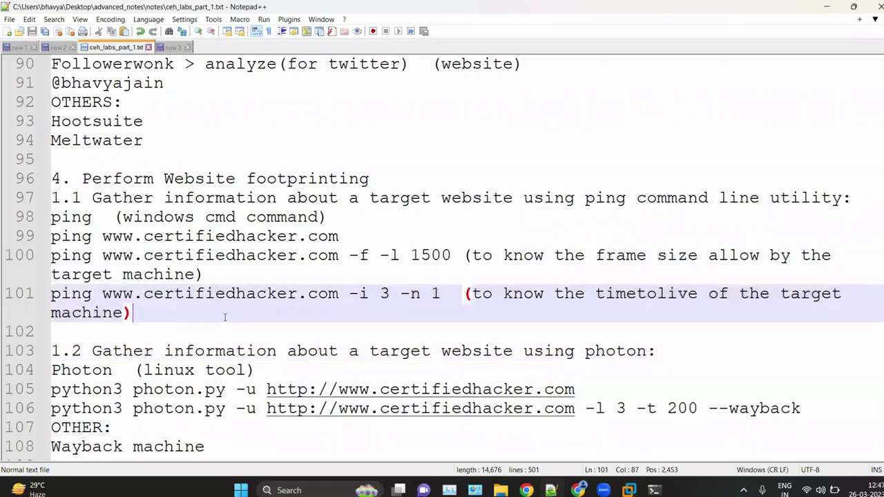
{"action": "scroll", "coordinate": [225, 316], "scroll_direction": "down", "scroll_amount": 3}
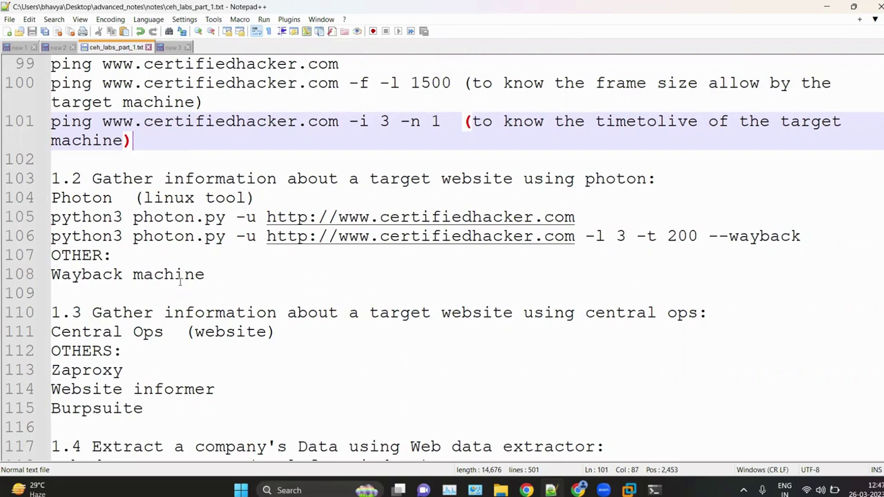
Step: Check the new 3 and new 2 tabs, then highlight 'Wayback machine' on line 108
{"action": "left_click", "coordinate": [165, 48]}
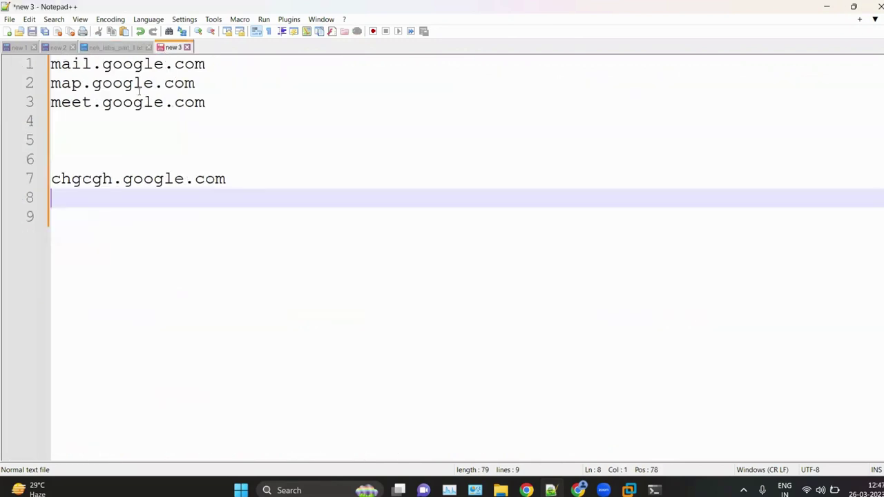
{"action": "left_click", "coordinate": [58, 47]}
{"action": "scroll", "coordinate": [130, 174], "scroll_direction": "up", "scroll_amount": 5}
{"action": "scroll", "coordinate": [129, 174], "scroll_direction": "up", "scroll_amount": 4}
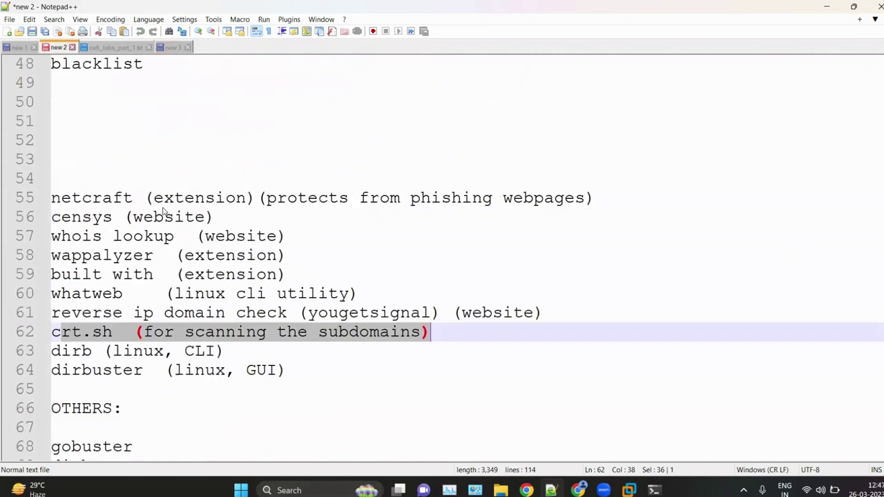
{"action": "left_click", "coordinate": [115, 47]}
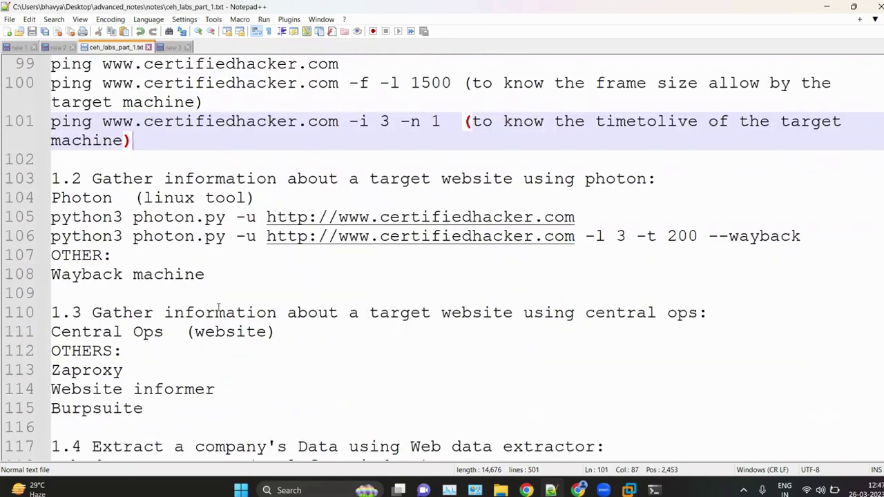
{"action": "left_click_drag", "start_coordinate": [220, 275], "coordinate": [48, 285]}
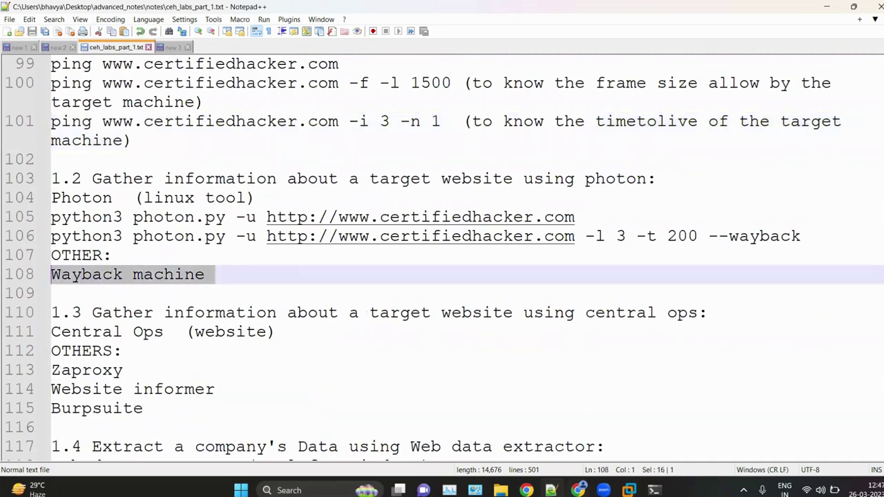
{"action": "key", "text": "alt+Tab"}
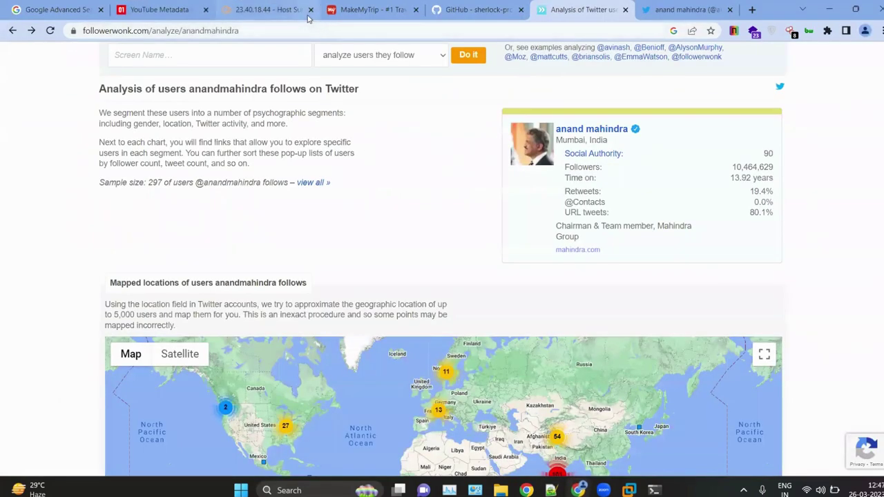
Step: Close the host lookup, MakeMyTrip, sherlock, and two Twitter tabs
{"action": "left_click", "coordinate": [311, 9]}
{"action": "left_click", "coordinate": [311, 9]}
{"action": "left_click", "coordinate": [311, 10]}
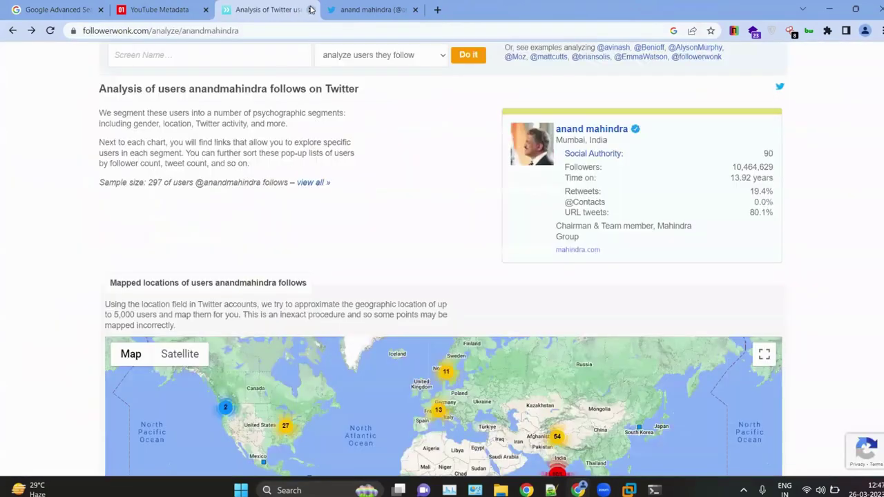
{"action": "left_click", "coordinate": [311, 10]}
{"action": "left_click", "coordinate": [311, 10]}
Step: Search 'wayback machine' in a new tab and open the Internet Archive result
{"action": "left_click", "coordinate": [299, 9]}
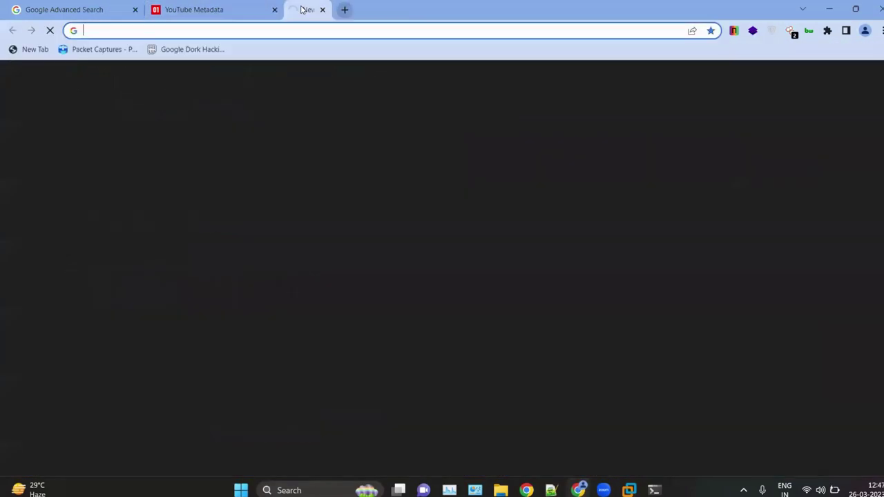
{"action": "type", "text": "wayback machine"}
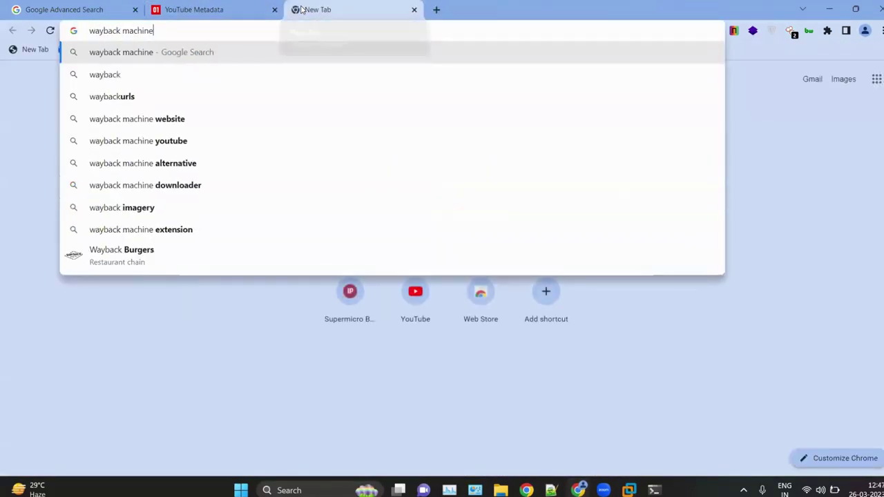
{"action": "key", "text": "Return"}
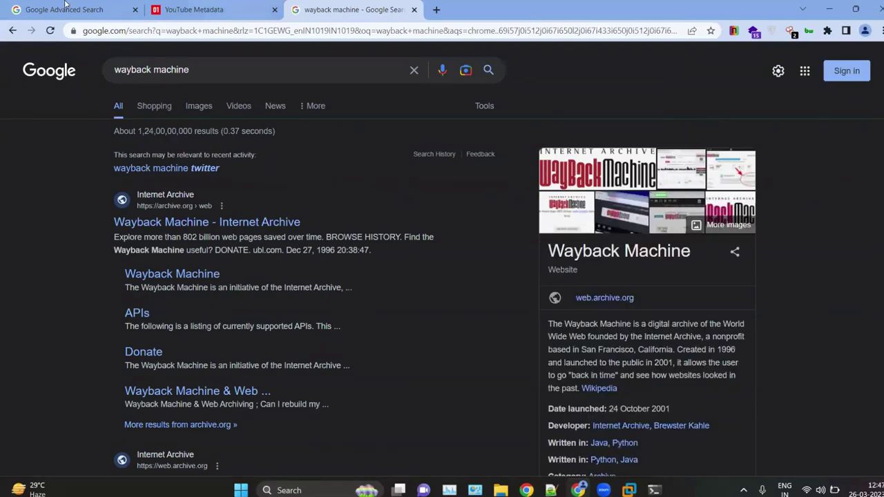
{"action": "left_click", "coordinate": [179, 228]}
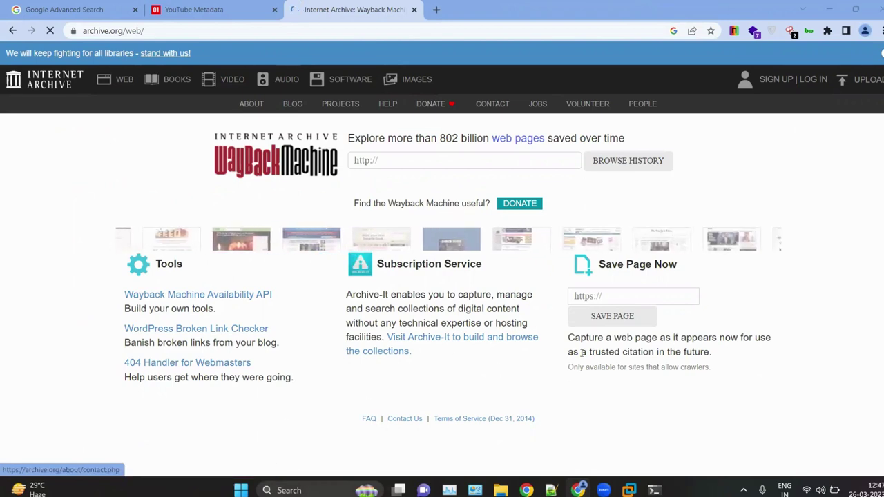
Step: Search 'eccouncil' in a new tab and scroll through the eccouncil.org certifications page
{"action": "left_click", "coordinate": [436, 13]}
{"action": "type", "text": "ecco"}
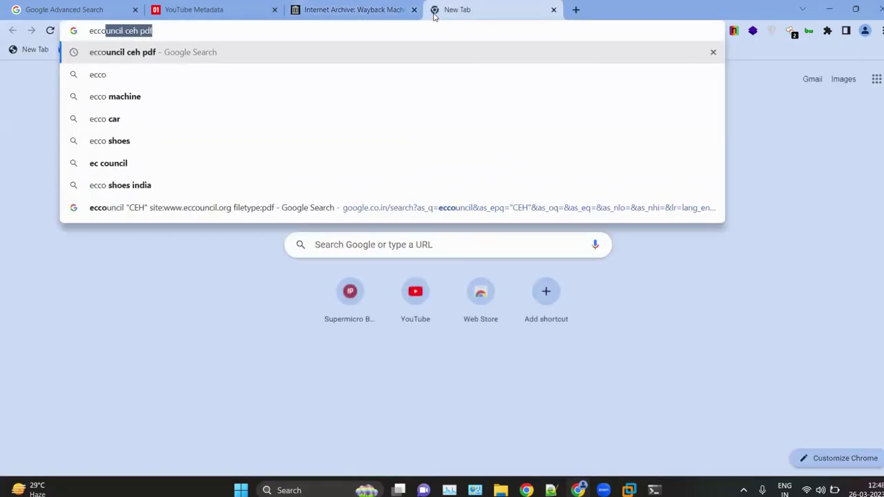
{"action": "type", "text": "uncil"}
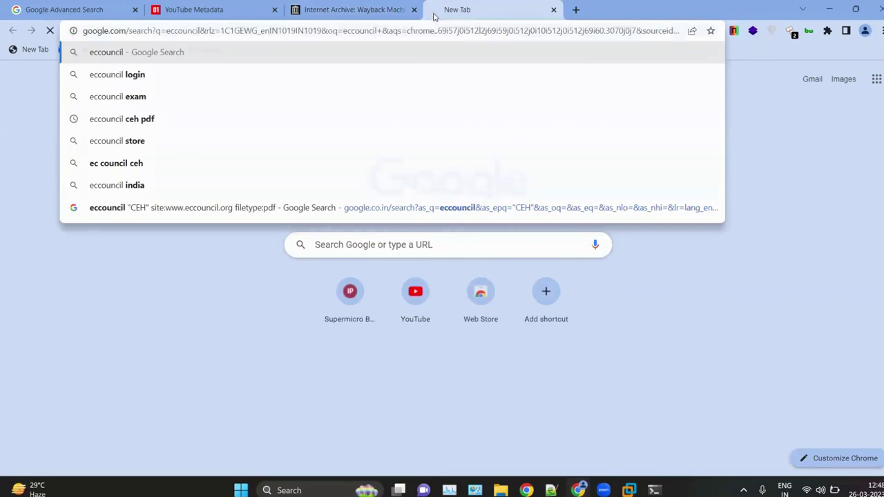
{"action": "key", "text": "Return"}
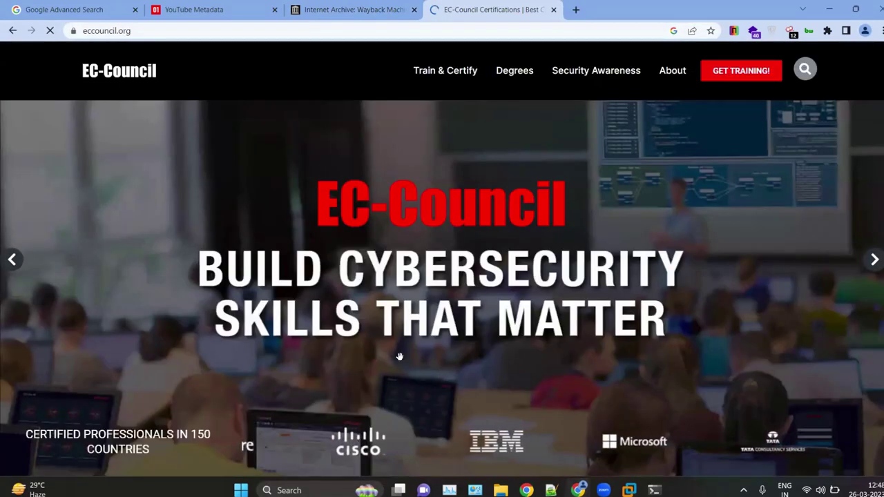
{"action": "scroll", "coordinate": [501, 250], "scroll_direction": "down", "scroll_amount": 3}
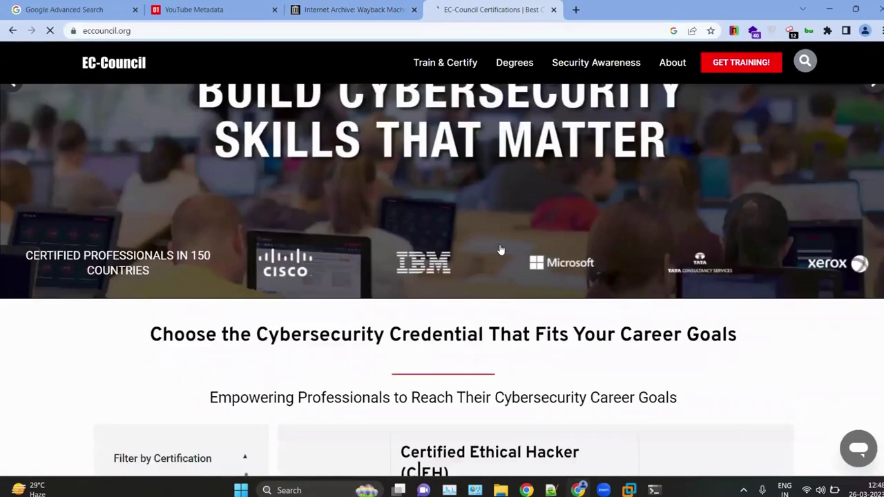
{"action": "scroll", "coordinate": [500, 247], "scroll_direction": "down", "scroll_amount": 10}
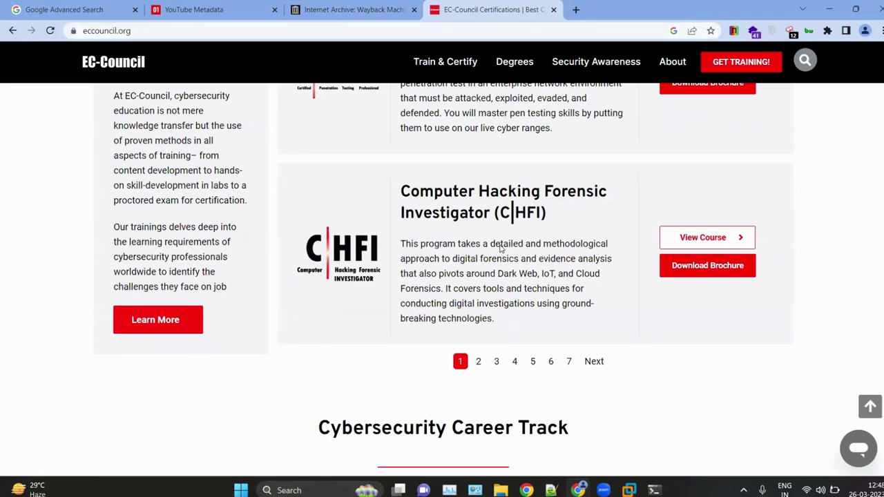
{"action": "scroll", "coordinate": [500, 249], "scroll_direction": "up", "scroll_amount": 12}
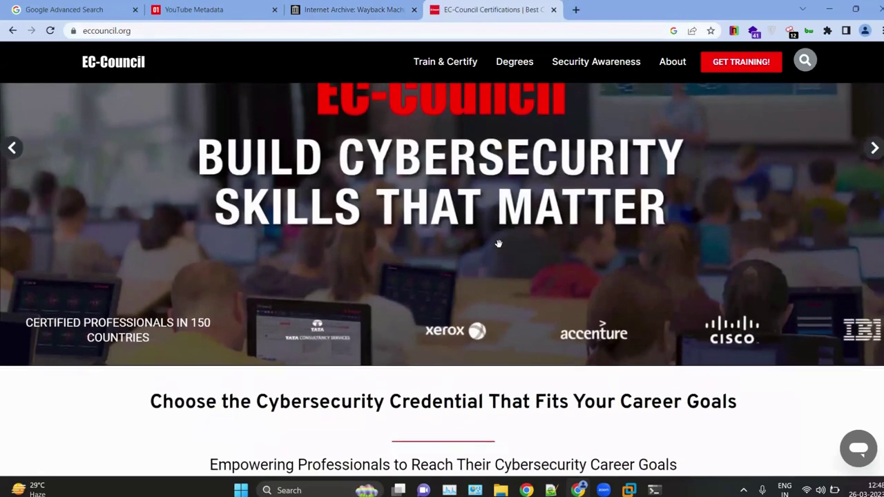
{"action": "scroll", "coordinate": [499, 244], "scroll_direction": "up", "scroll_amount": 2}
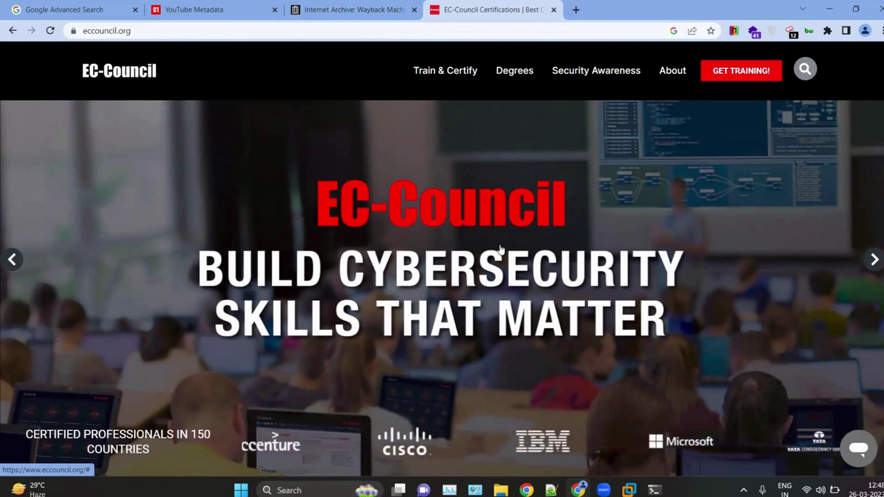
{"action": "left_click", "coordinate": [348, 4]}
Step: Look up eccouncil.org's archived history in the Wayback Machine
{"action": "left_click", "coordinate": [387, 161]}
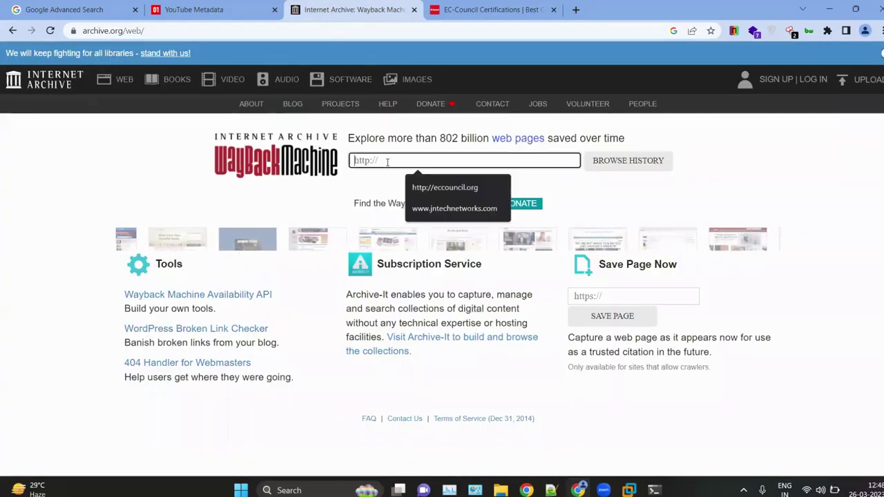
{"action": "left_click", "coordinate": [480, 186]}
{"action": "left_click", "coordinate": [601, 162]}
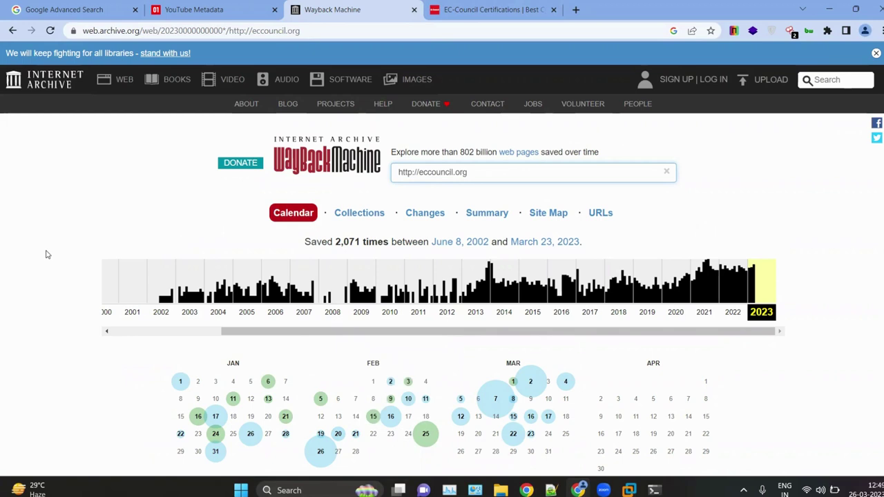
Step: Open the June 8, 2002 eccouncil.org snapshot from the 2002 calendar
{"action": "scroll", "coordinate": [42, 245], "scroll_direction": "down", "scroll_amount": 1}
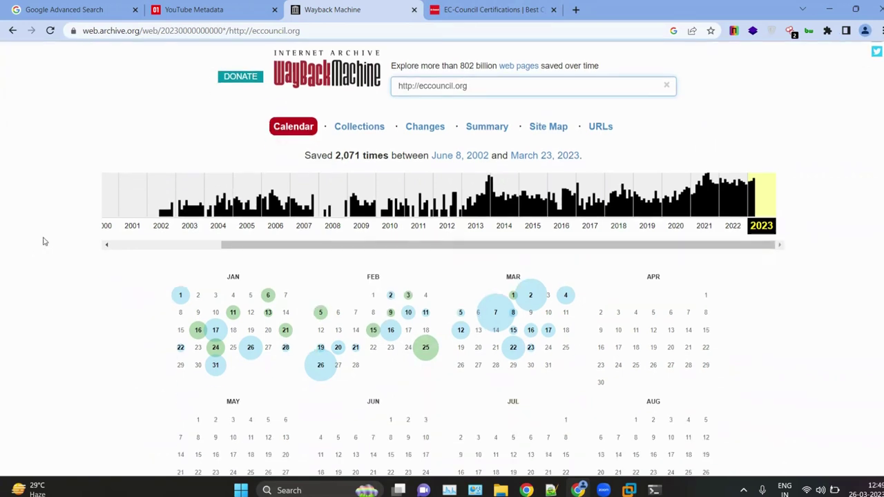
{"action": "left_click", "coordinate": [167, 203]}
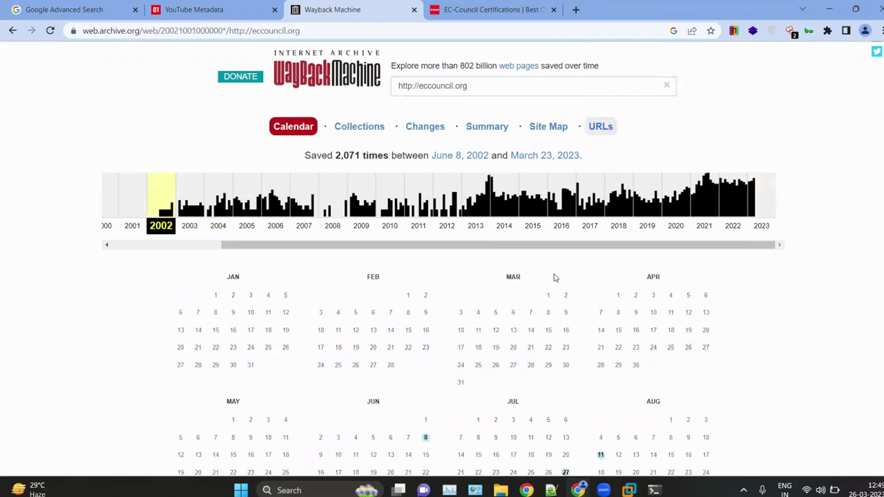
{"action": "scroll", "coordinate": [555, 276], "scroll_direction": "down", "scroll_amount": 2}
{"action": "mouse_move", "coordinate": [426, 245]}
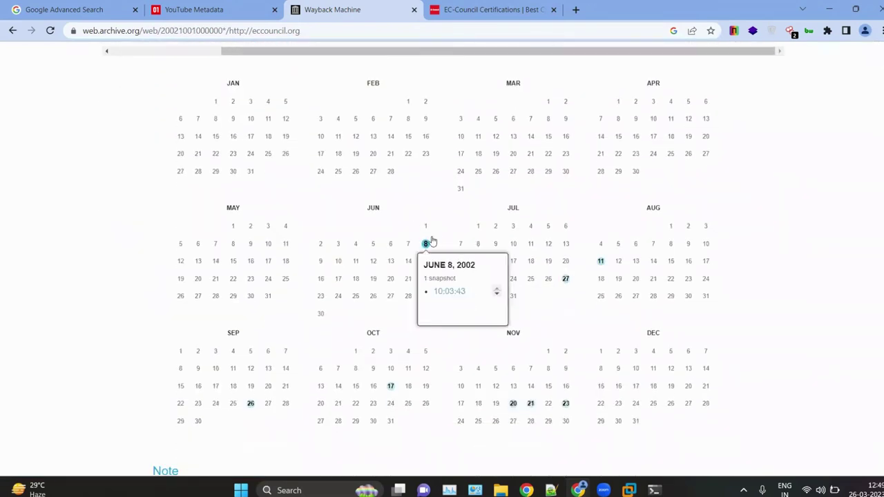
{"action": "left_click", "coordinate": [449, 291]}
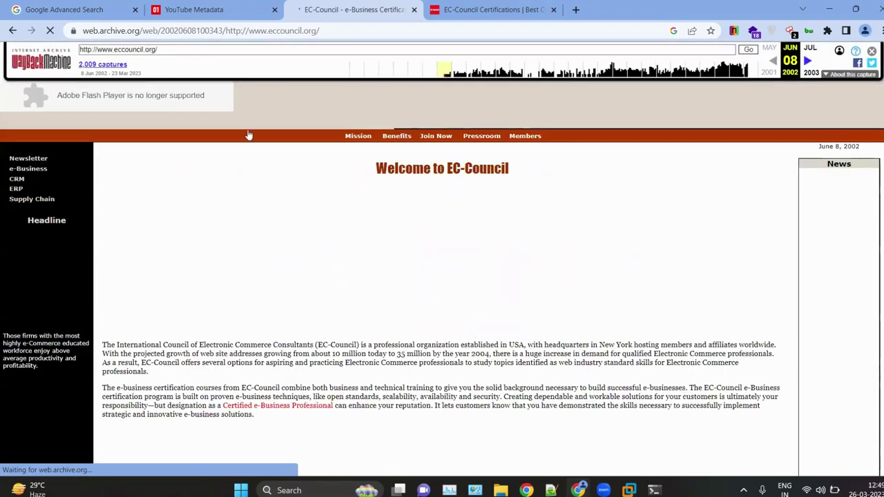
Step: View the archived EC-Council page's HTML source and compare it with the page
{"action": "scroll", "coordinate": [350, 217], "scroll_direction": "down", "scroll_amount": 2}
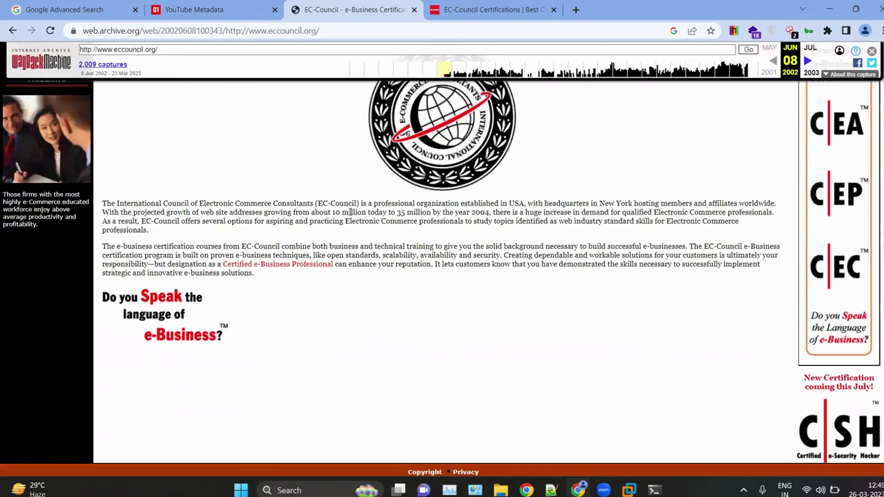
{"action": "right_click", "coordinate": [251, 269]}
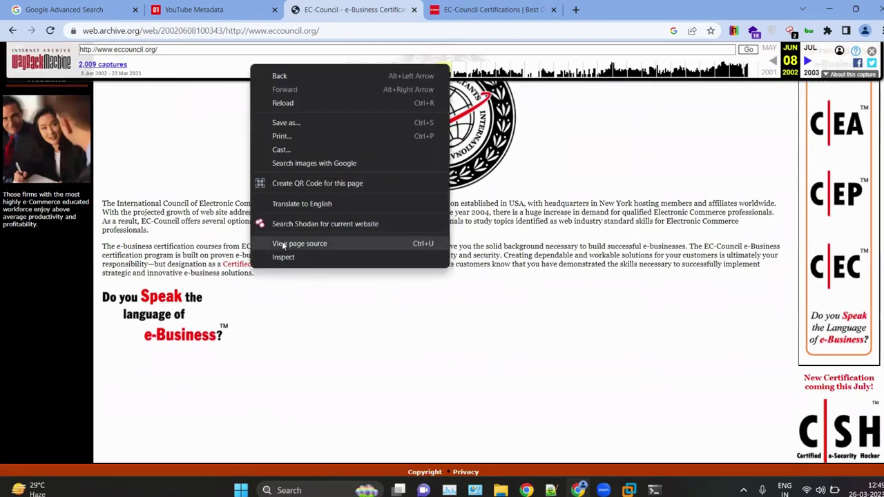
{"action": "left_click", "coordinate": [282, 242]}
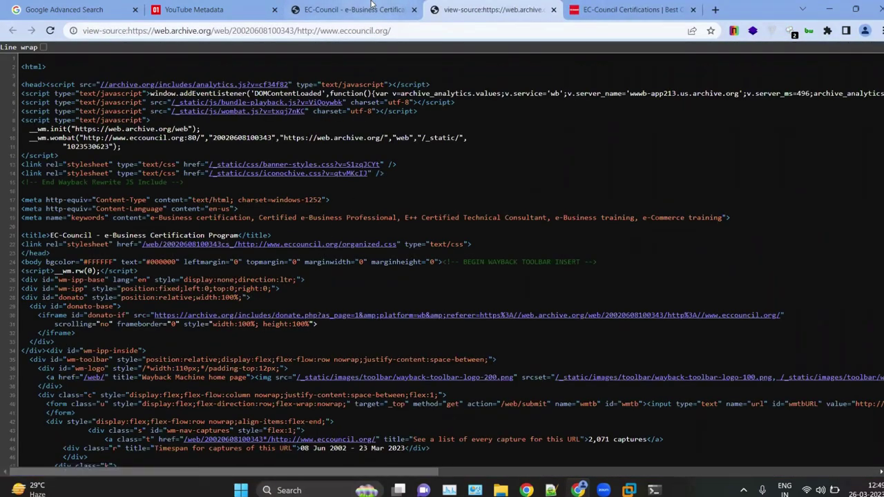
{"action": "left_click", "coordinate": [371, 5]}
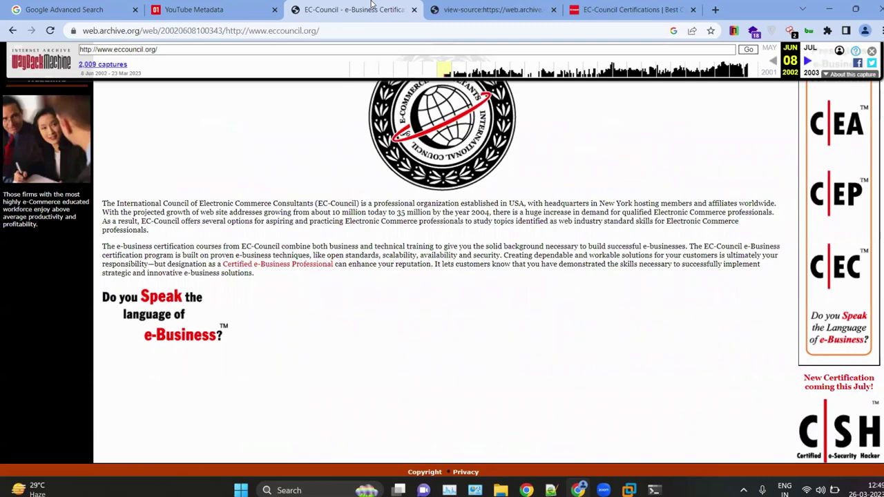
{"action": "left_click", "coordinate": [490, 10]}
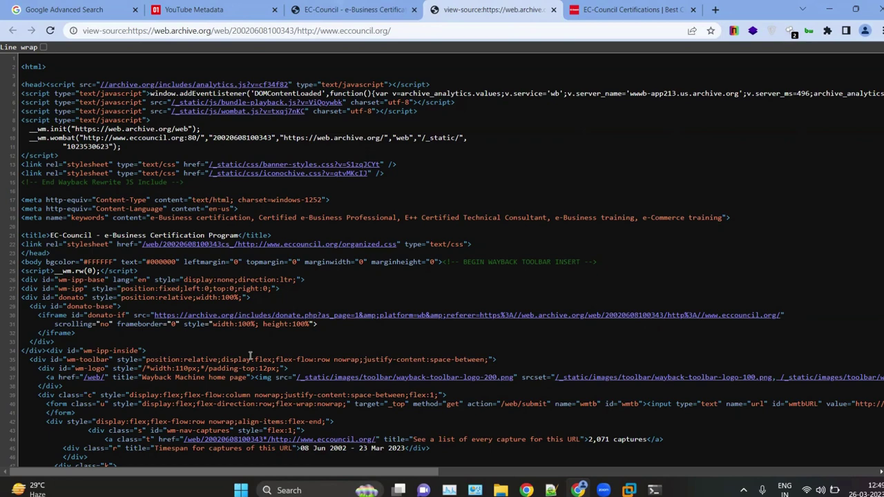
{"action": "left_click", "coordinate": [330, 7]}
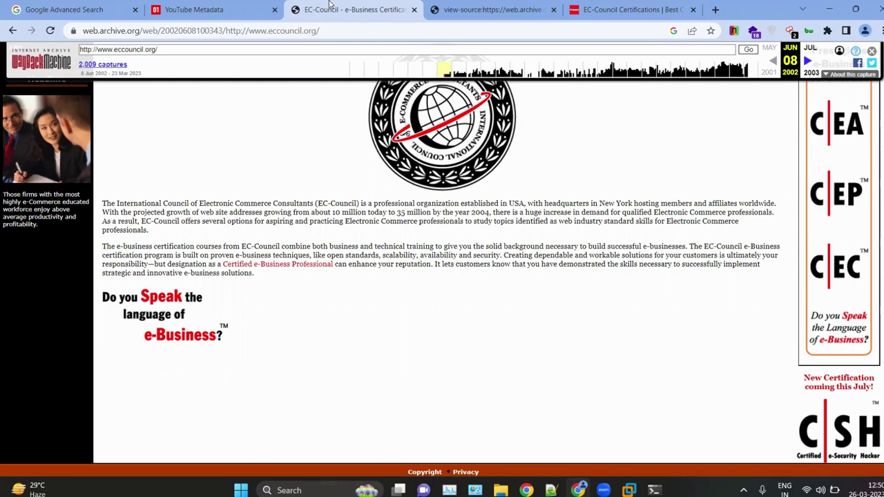
Step: Close the archive, source, and EC-Council tabs and minimize Chrome to the notes
{"action": "scroll", "coordinate": [381, 182], "scroll_direction": "up", "scroll_amount": 3}
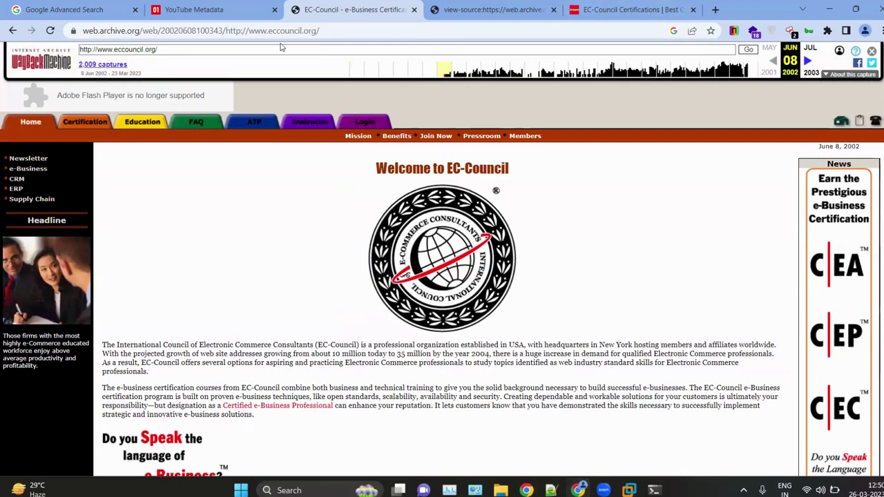
{"action": "left_click", "coordinate": [415, 10]}
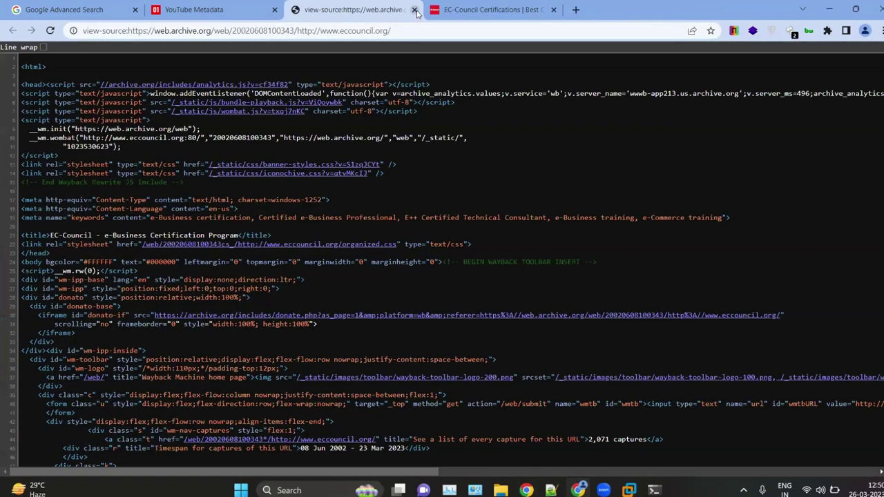
{"action": "left_click", "coordinate": [415, 10]}
{"action": "left_click", "coordinate": [415, 11]}
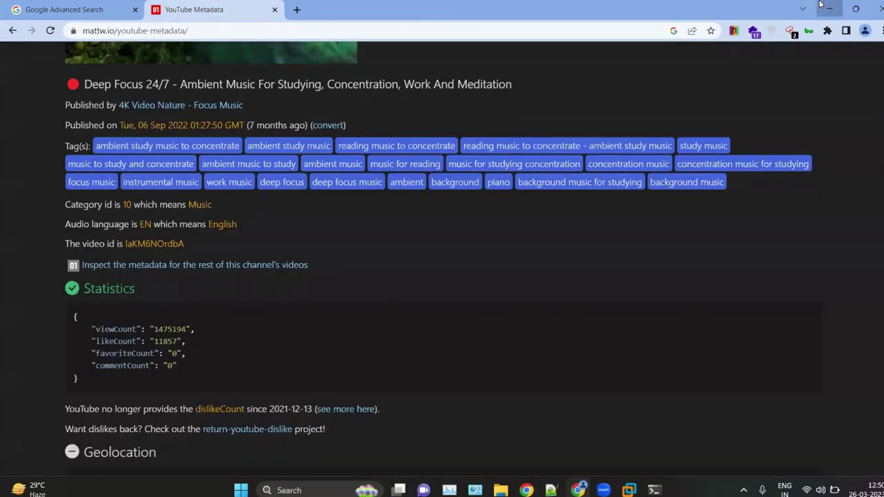
{"action": "left_click", "coordinate": [829, 9]}
{"action": "left_click", "coordinate": [125, 255]}
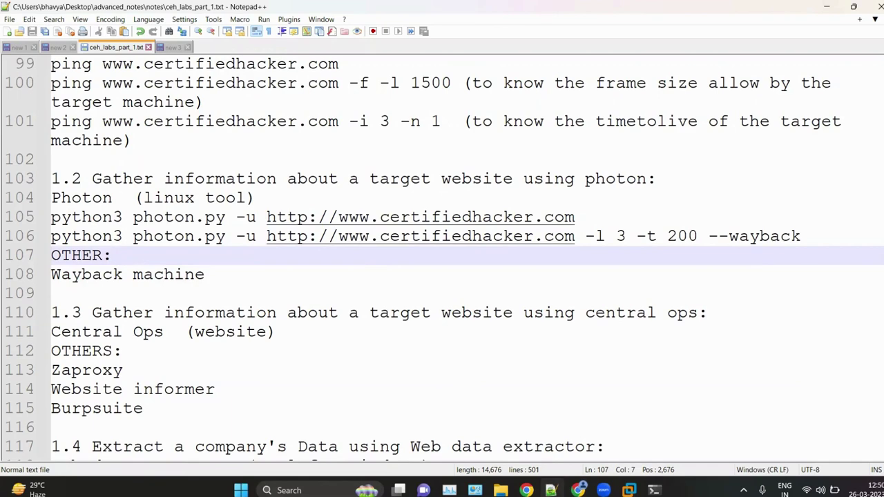
Step: Restore Chrome from the taskbar
{"action": "left_click", "coordinate": [579, 490]}
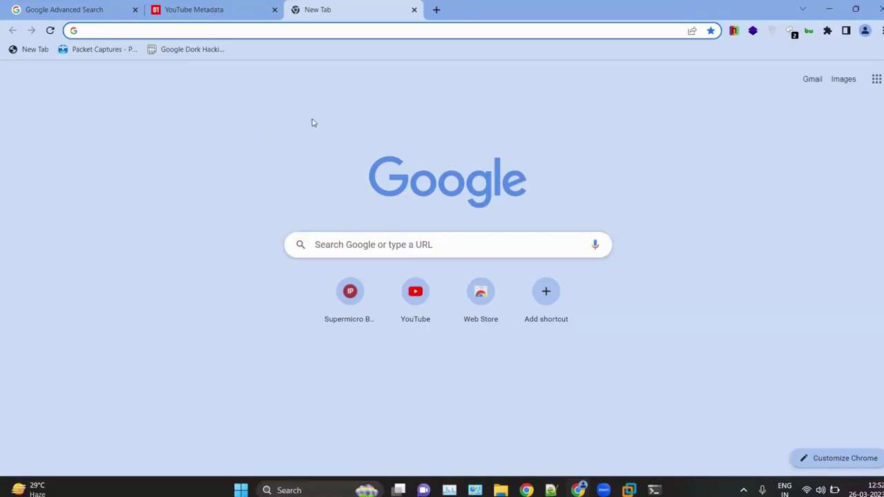
Step: Search for 'photon github' and open the s0md3v/Photon repository
{"action": "type", "text": "ph"}
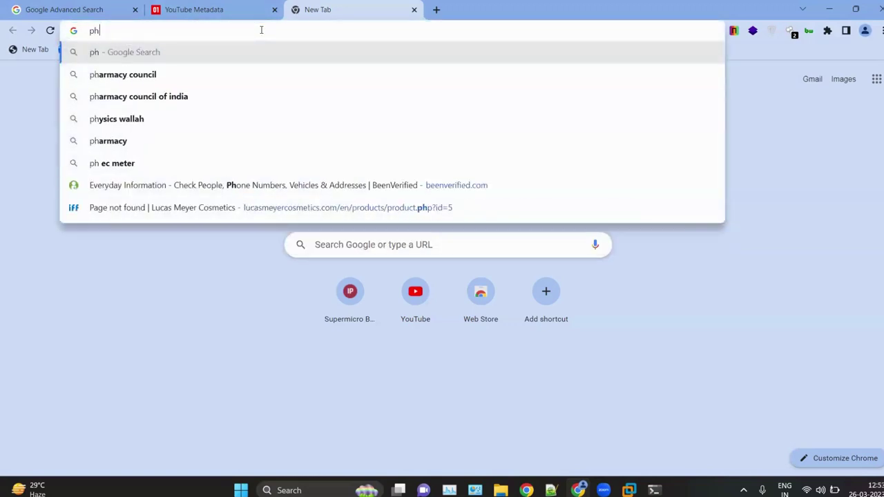
{"action": "type", "text": "oton github"}
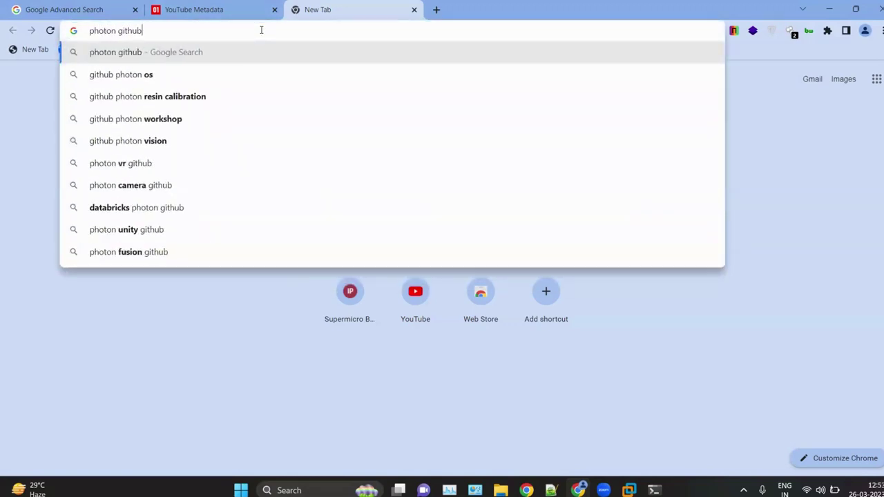
{"action": "key", "text": "Return"}
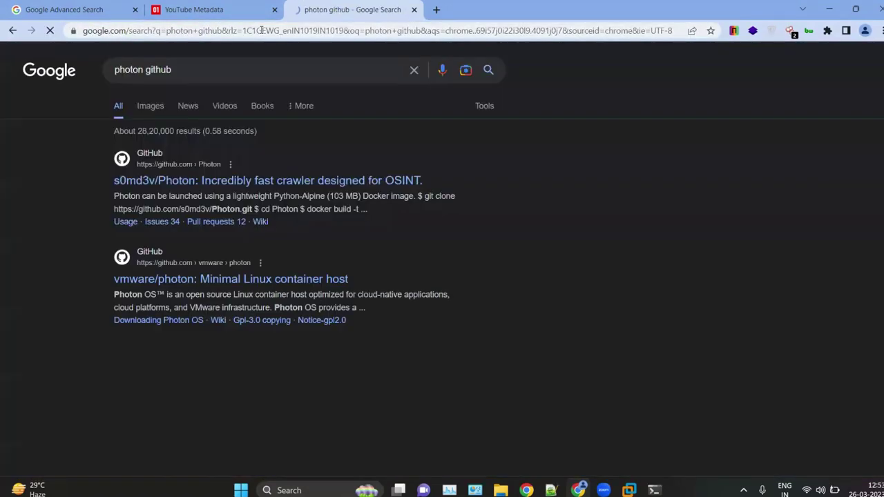
{"action": "scroll", "coordinate": [289, 215], "scroll_direction": "up", "scroll_amount": 5}
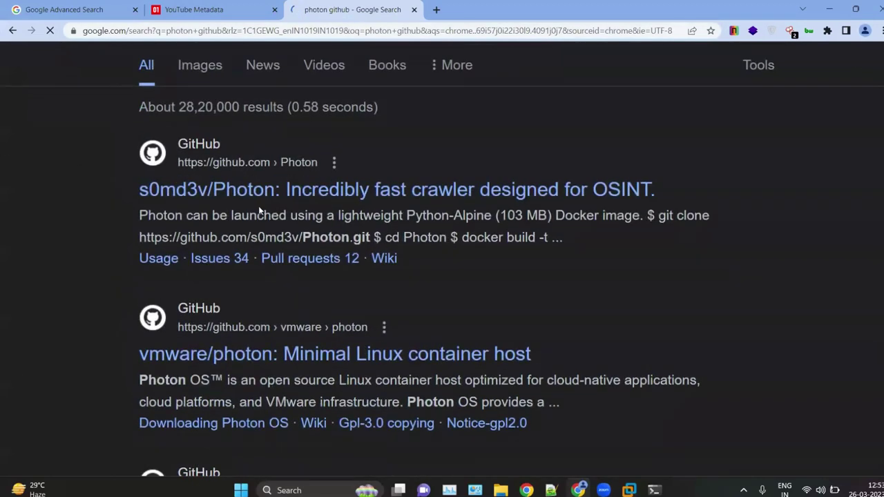
{"action": "left_click", "coordinate": [318, 193]}
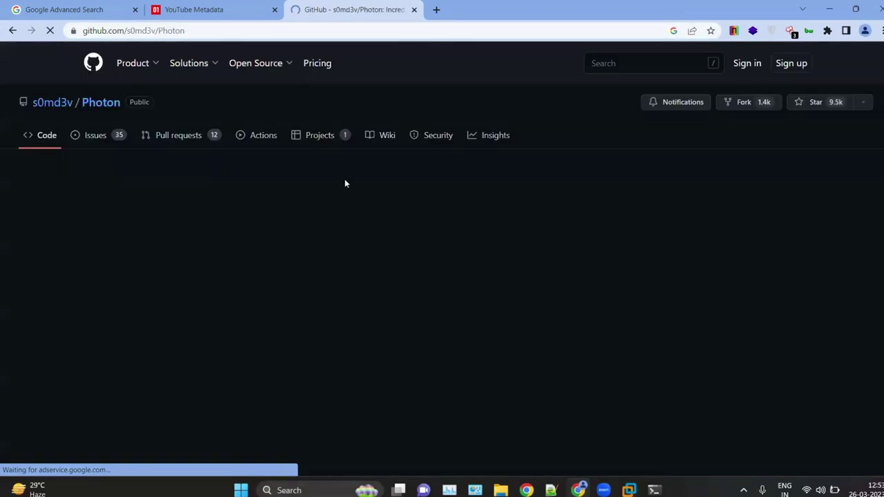
Step: Read through the Photon README, temporarily zooming in on the text
{"action": "scroll", "coordinate": [375, 246], "scroll_direction": "down", "scroll_amount": 4}
{"action": "scroll", "coordinate": [174, 222], "scroll_direction": "down", "scroll_amount": 15}
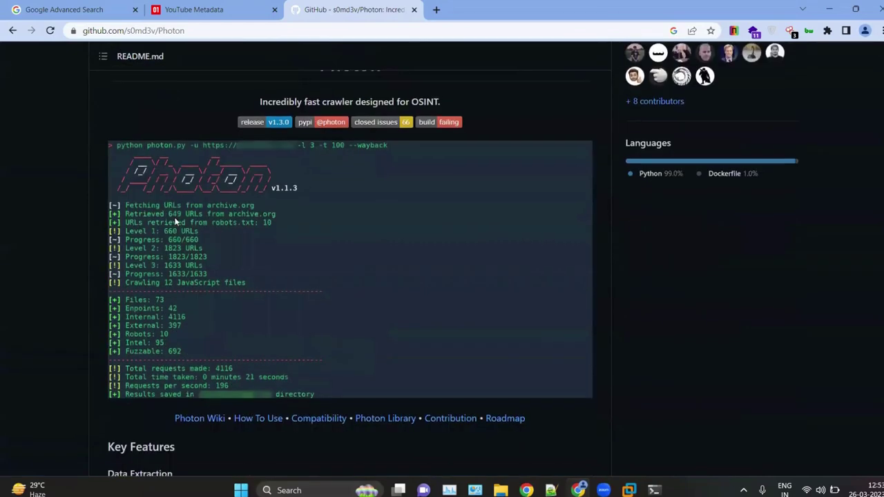
{"action": "scroll", "coordinate": [322, 268], "scroll_direction": "up", "scroll_amount": 5}
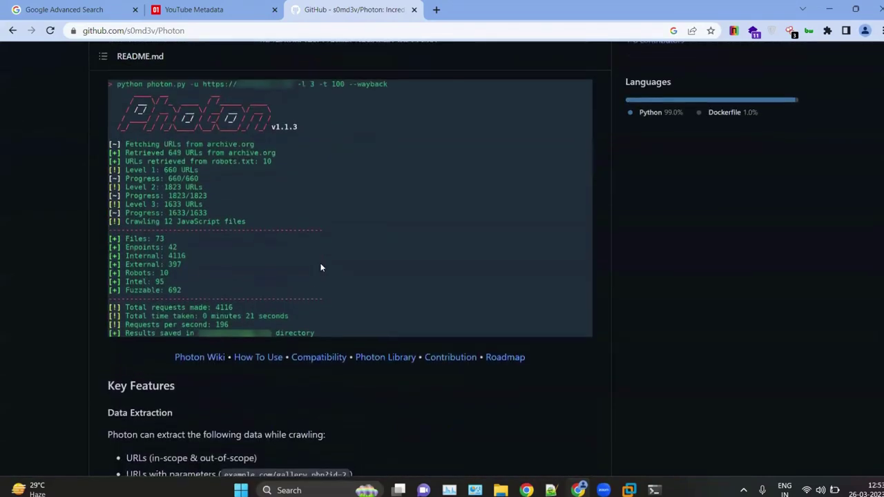
{"action": "scroll", "coordinate": [148, 223], "scroll_direction": "down", "scroll_amount": 4}
{"action": "key", "text": "ctrl+plus"}
{"action": "key", "text": "ctrl+plus"}
{"action": "key", "text": "ctrl+plus"}
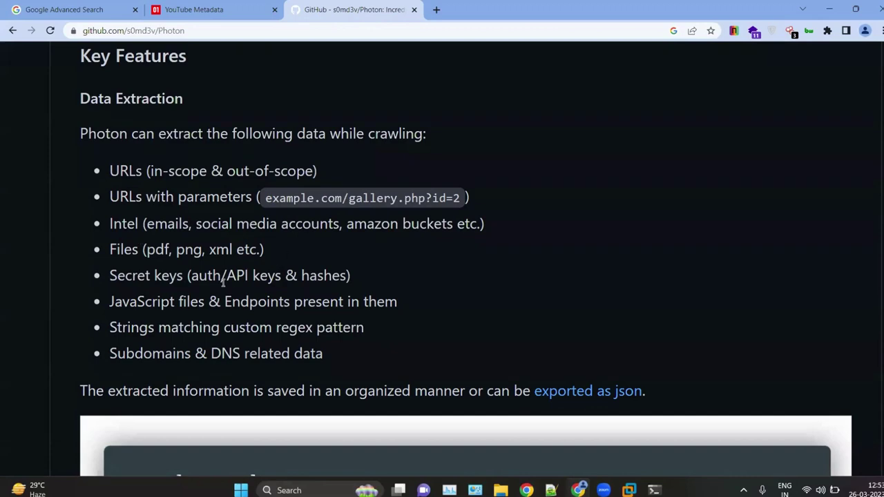
{"action": "key", "text": "ctrl+0"}
{"action": "scroll", "coordinate": [222, 280], "scroll_direction": "down", "scroll_amount": 5}
{"action": "scroll", "coordinate": [222, 283], "scroll_direction": "up", "scroll_amount": 2}
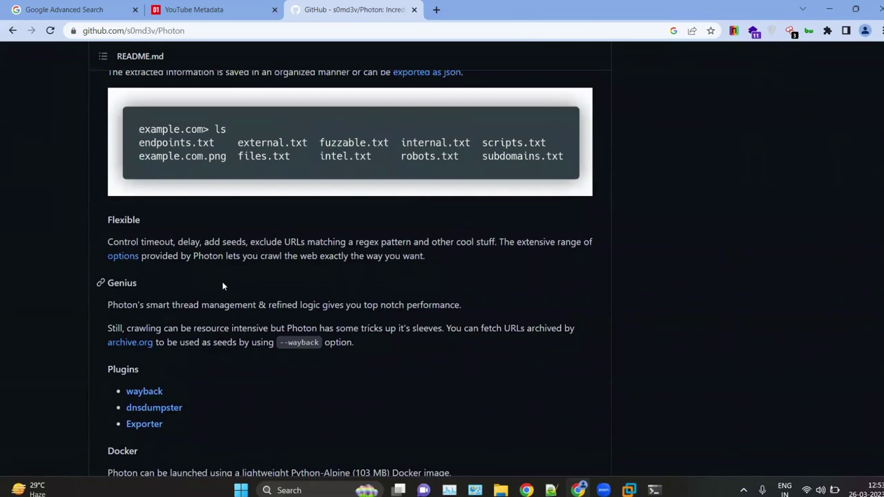
{"action": "scroll", "coordinate": [222, 286], "scroll_direction": "down", "scroll_amount": 5}
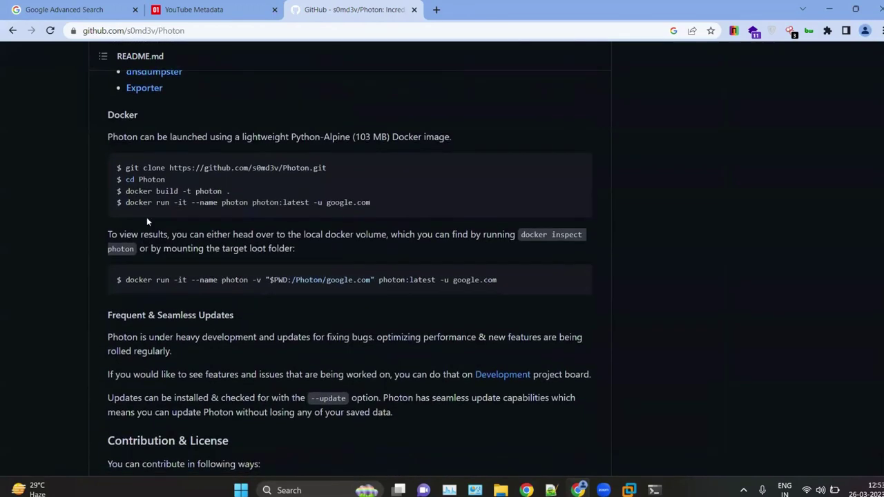
{"action": "left_click_drag", "start_coordinate": [101, 114], "coordinate": [240, 184]}
{"action": "scroll", "coordinate": [142, 277], "scroll_direction": "down", "scroll_amount": 3}
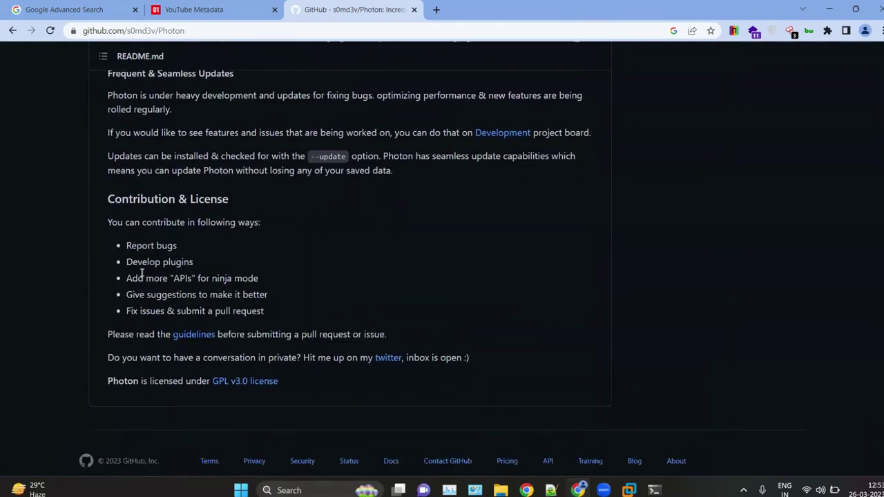
{"action": "scroll", "coordinate": [142, 273], "scroll_direction": "up", "scroll_amount": 3}
{"action": "scroll", "coordinate": [198, 238], "scroll_direction": "up", "scroll_amount": 4, "text": "ctrl"}
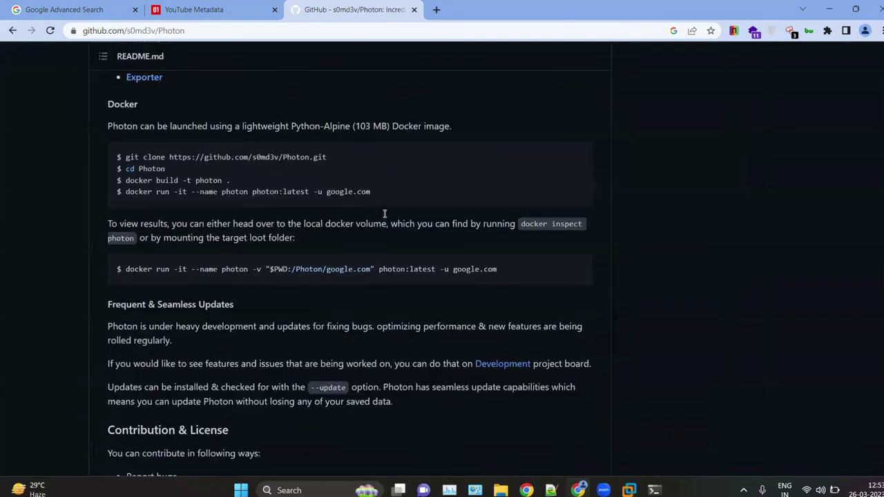
{"action": "scroll", "coordinate": [510, 204], "scroll_direction": "up", "scroll_amount": 3}
{"action": "scroll", "coordinate": [649, 213], "scroll_direction": "up", "scroll_amount": 3}
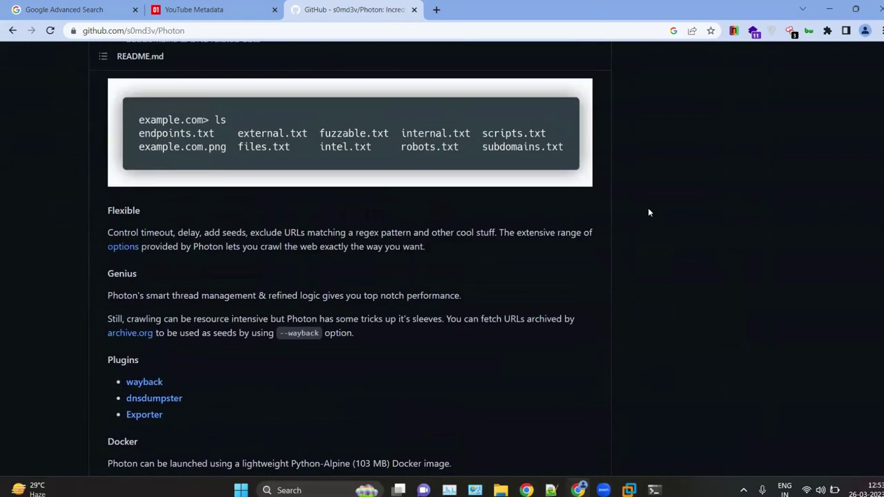
{"action": "scroll", "coordinate": [648, 213], "scroll_direction": "up", "scroll_amount": 15}
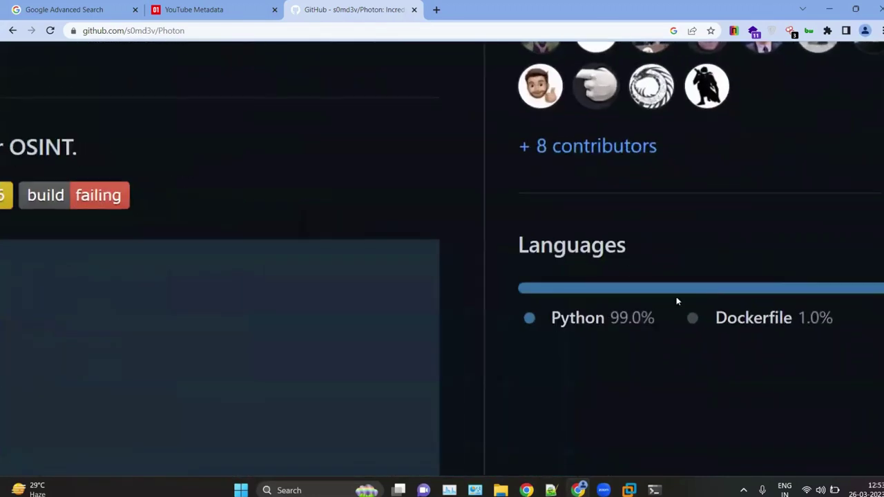
{"action": "scroll", "coordinate": [416, 255], "scroll_direction": "up", "scroll_amount": 10}
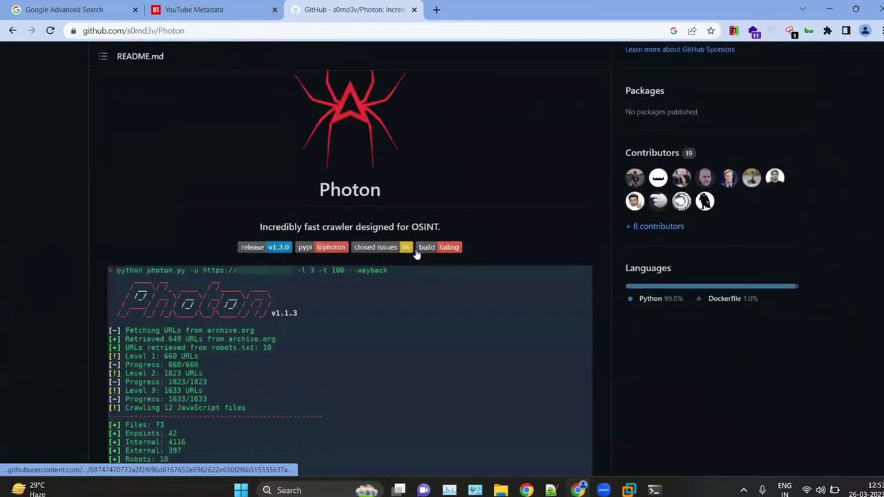
Step: Copy the repository's HTTPS clone address and switch to the Kali virtual machine
{"action": "left_click", "coordinate": [583, 173]}
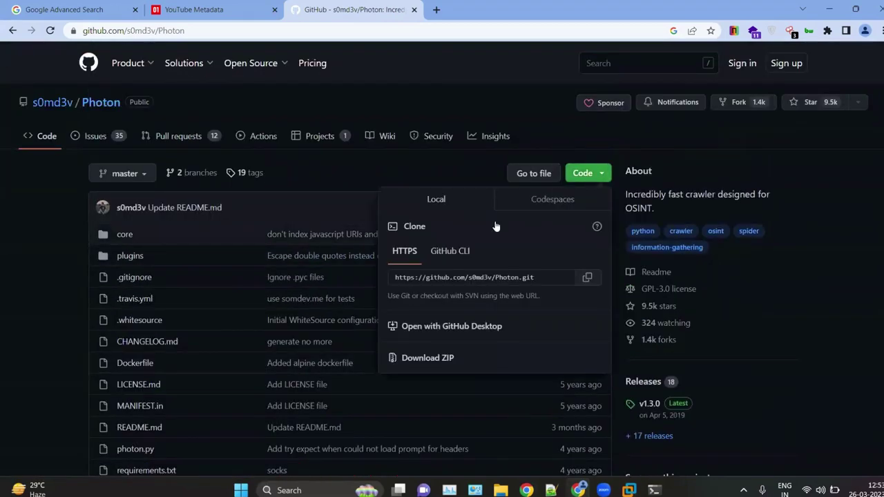
{"action": "left_click", "coordinate": [546, 279]}
{"action": "key", "text": "ctrl+c"}
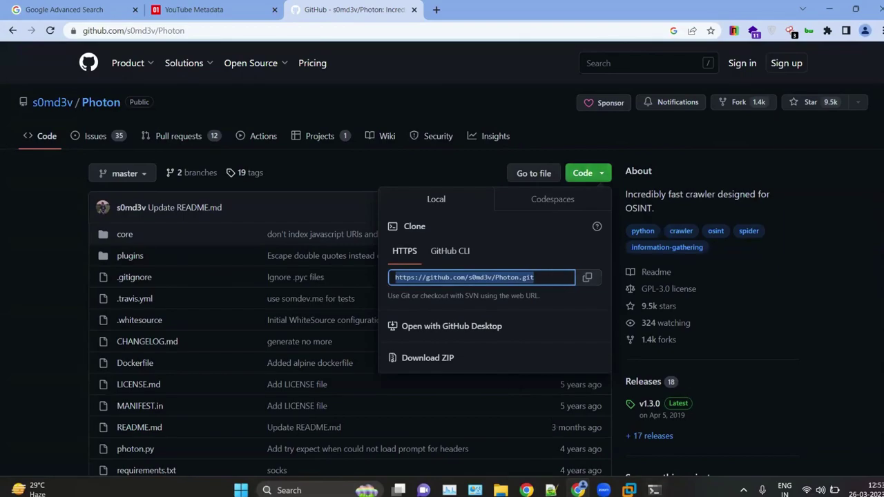
{"action": "key", "text": "alt+Tab"}
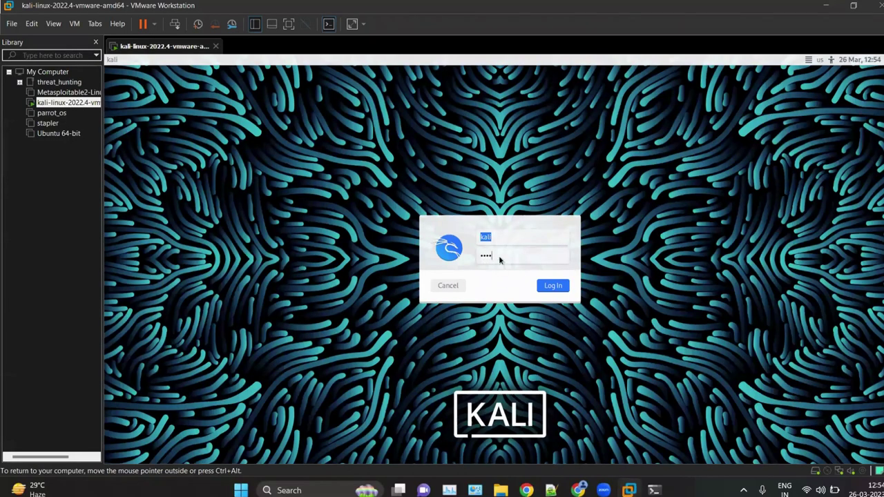
Step: Log in to Kali, move up to /home/kali and git clone the pasted Photon address
{"action": "left_click", "coordinate": [501, 260]}
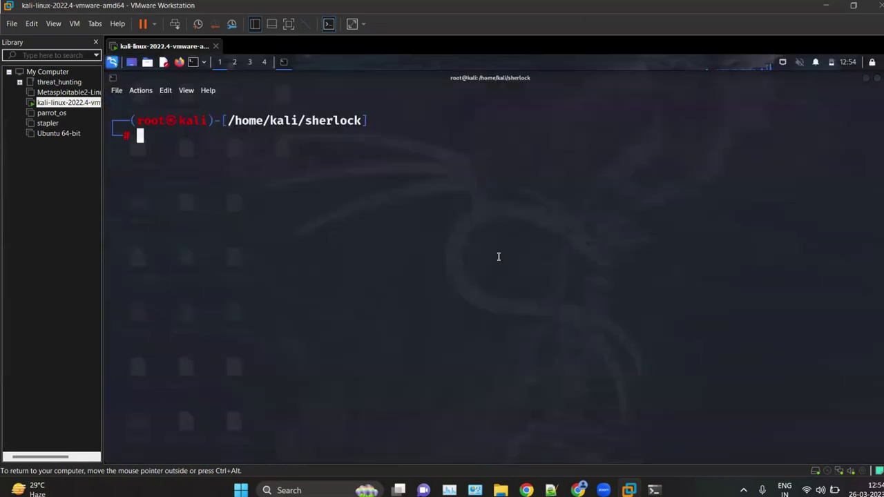
{"action": "type", "text": "git lon"}
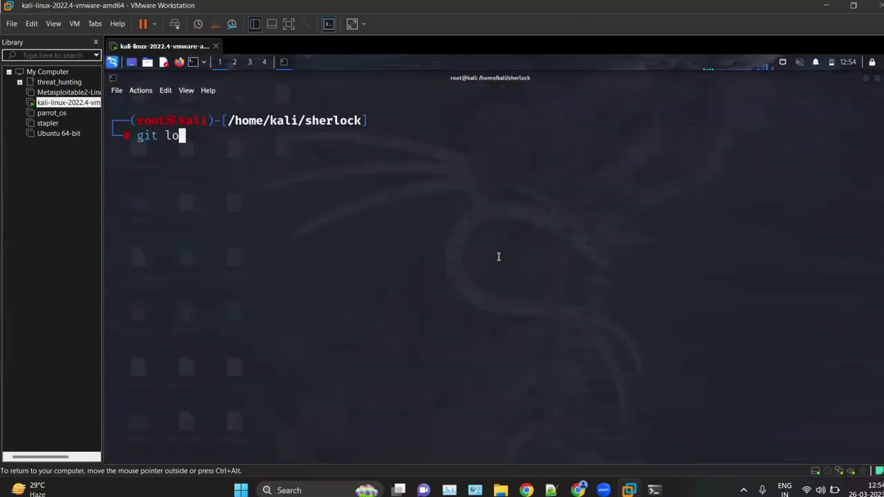
{"action": "key", "text": "BackSpace"}
{"action": "key", "text": "BackSpace"}
{"action": "key", "text": "BackSpace"}
{"action": "key", "text": "BackSpace"}
{"action": "key", "text": "BackSpace"}
{"action": "key", "text": "BackSpace"}
{"action": "key", "text": "BackSpace"}
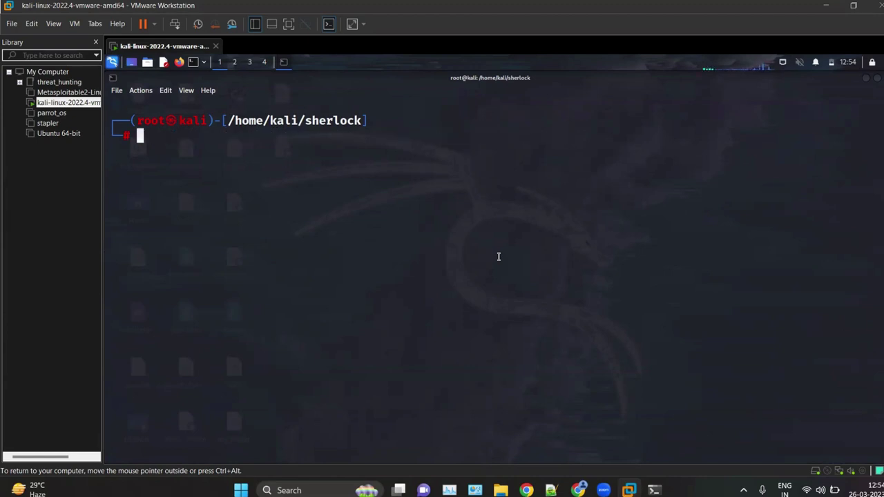
{"action": "type", "text": "cd .."}
{"action": "key", "text": "Return"}
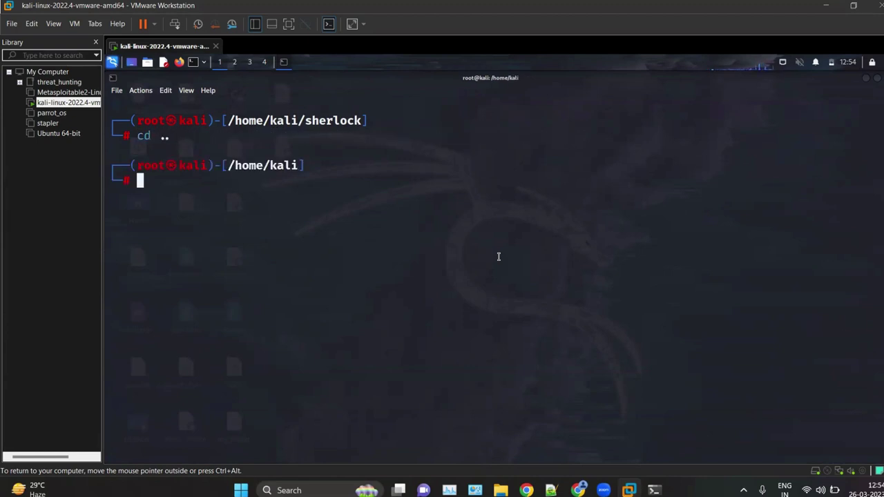
{"action": "type", "text": "git clone"}
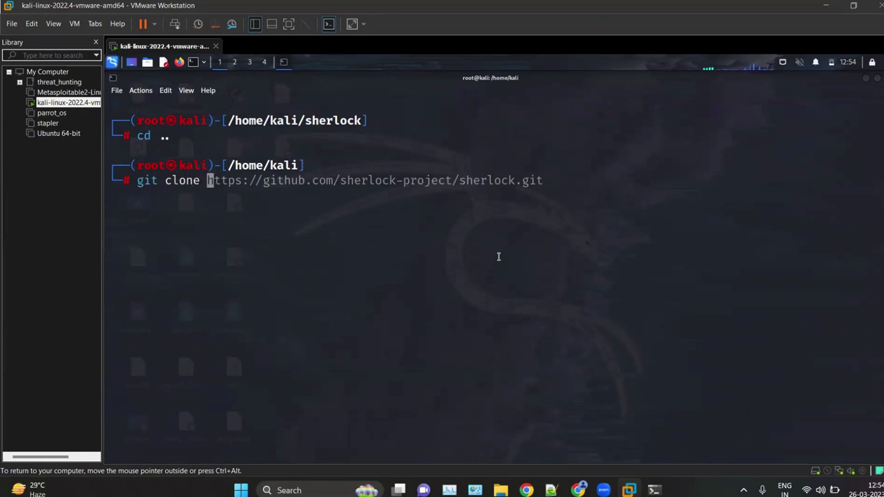
{"action": "key", "text": "ctrl+shift+v"}
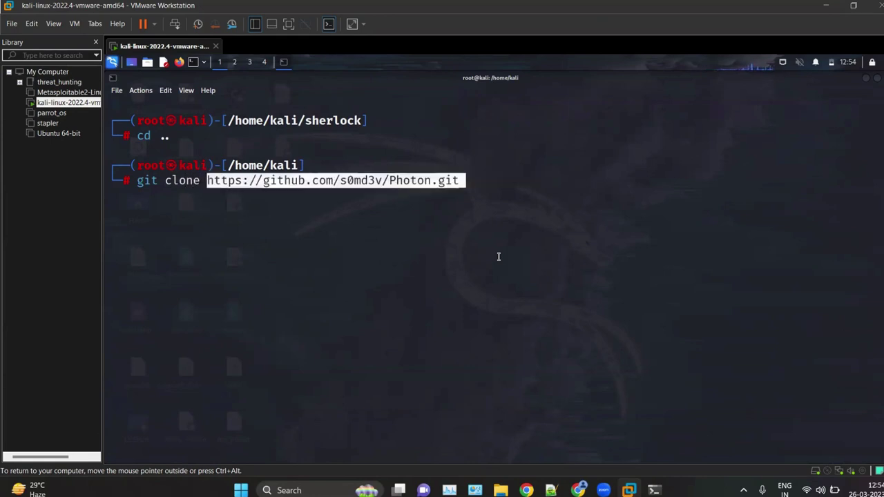
{"action": "key", "text": "Return"}
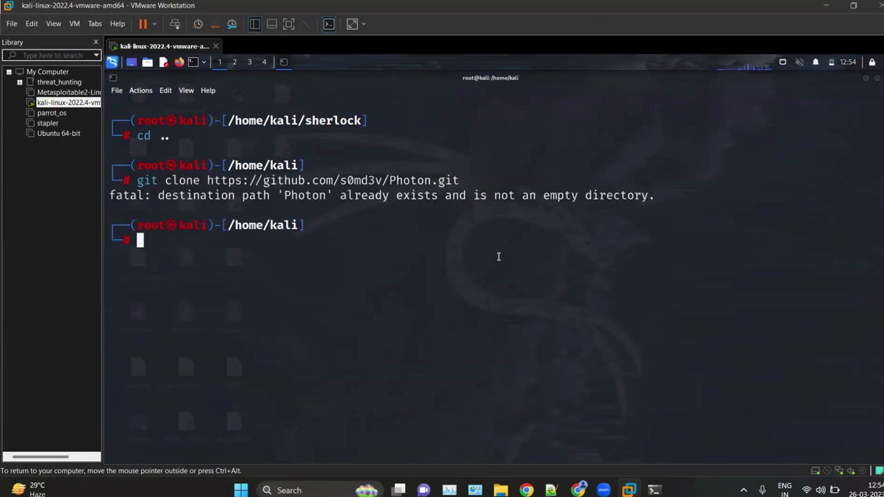
Step: Enter the Photon folder and list its files
{"action": "type", "text": "cd Phot"}
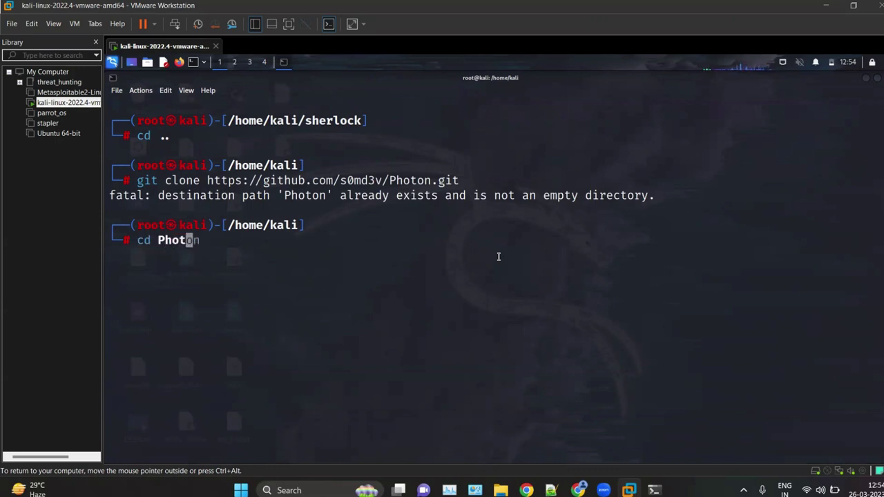
{"action": "key", "text": "Tab"}
{"action": "key", "text": "Return"}
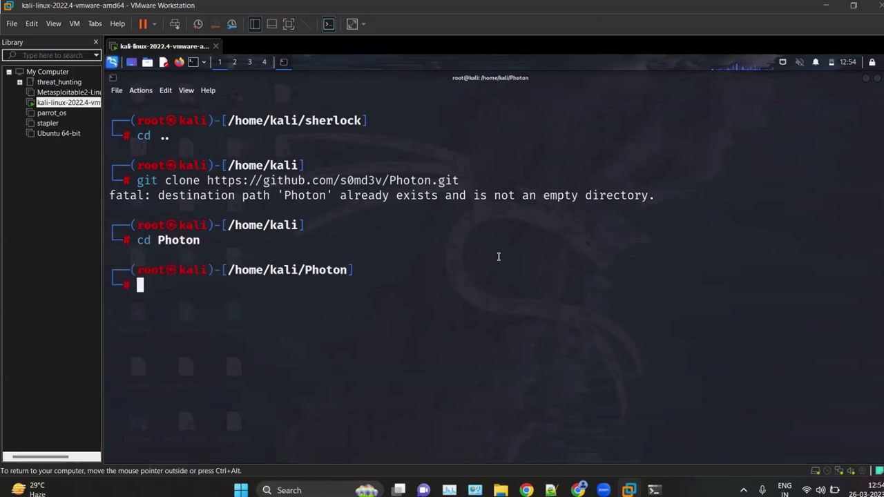
{"action": "type", "text": "ls"}
{"action": "key", "text": "Return"}
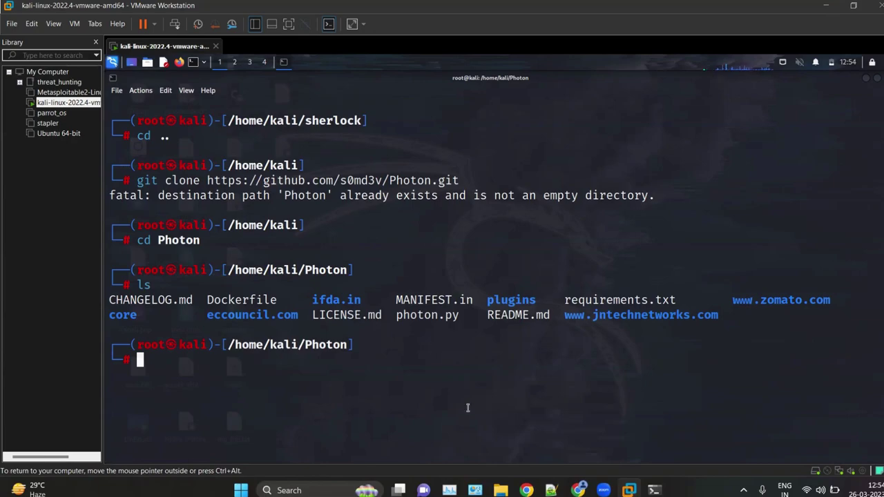
Step: Back on GitHub, open photon.py and select 'python3' on its first line
{"action": "left_click", "coordinate": [579, 490]}
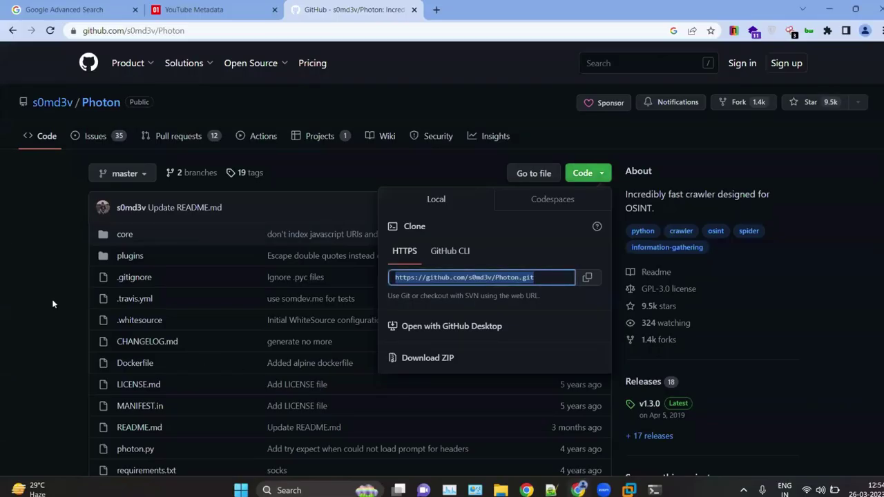
{"action": "left_click", "coordinate": [20, 287]}
{"action": "scroll", "coordinate": [59, 329], "scroll_direction": "down", "scroll_amount": 4}
{"action": "key", "text": "ctrl+plus"}
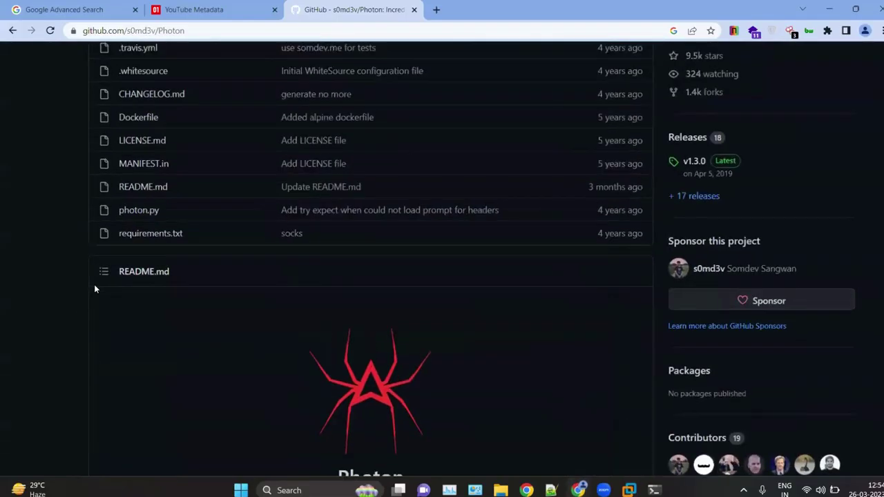
{"action": "key", "text": "ctrl+plus"}
{"action": "key", "text": "ctrl+plus"}
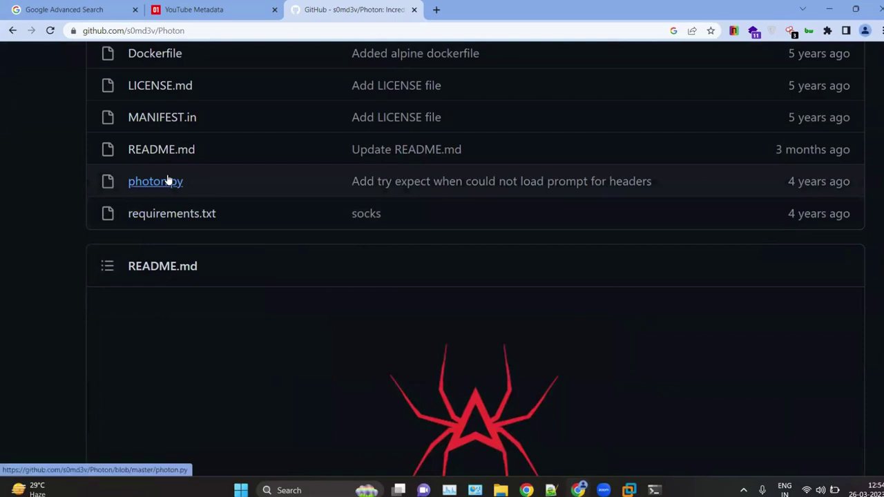
{"action": "left_click", "coordinate": [167, 179]}
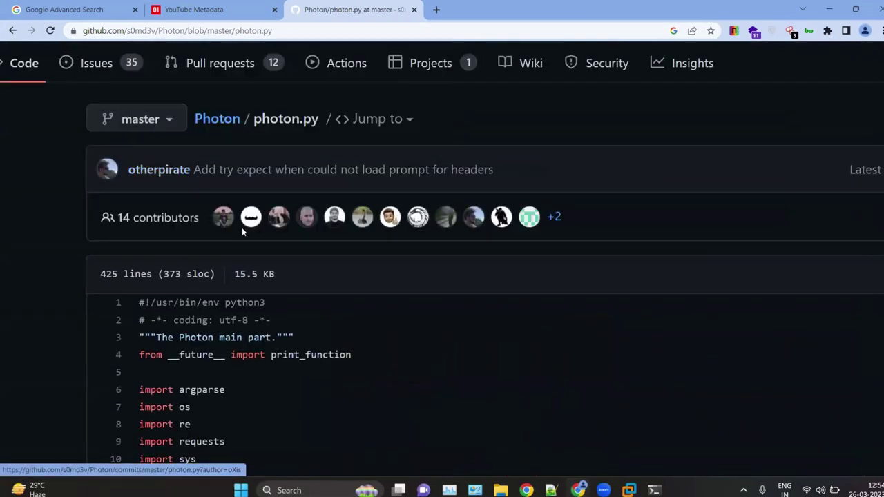
{"action": "key", "text": "ctrl+plus"}
{"action": "key", "text": "ctrl+plus"}
{"action": "key", "text": "ctrl+plus"}
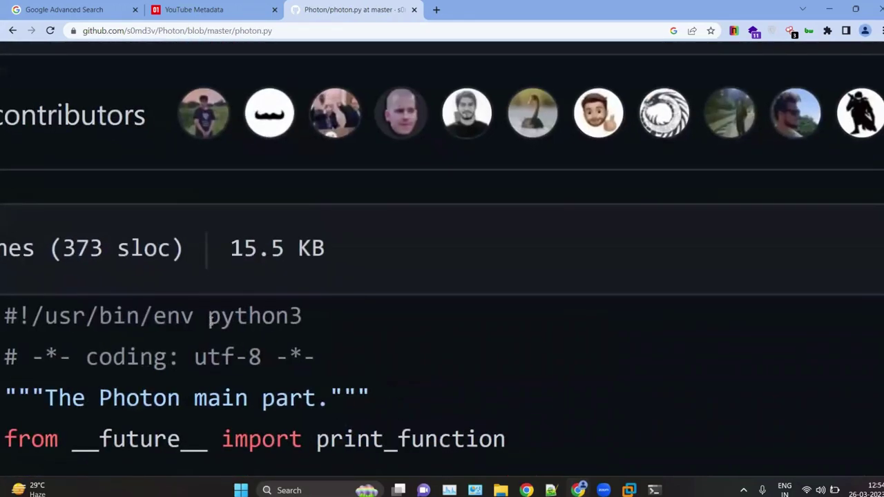
{"action": "left_click_drag", "start_coordinate": [221, 314], "coordinate": [334, 320]}
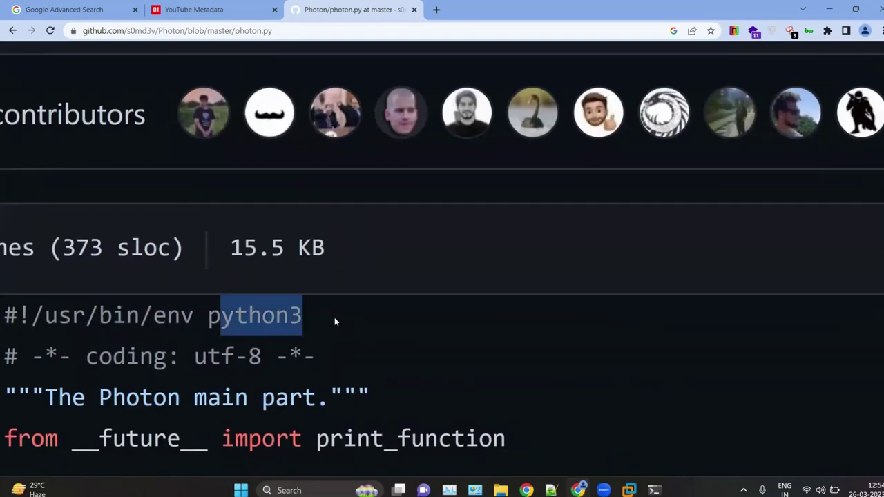
Step: Return to the Photon file list and bring up the open-windows overview
{"action": "key", "text": "ctrl+0"}
{"action": "scroll", "coordinate": [335, 322], "scroll_direction": "left", "scroll_amount": 5}
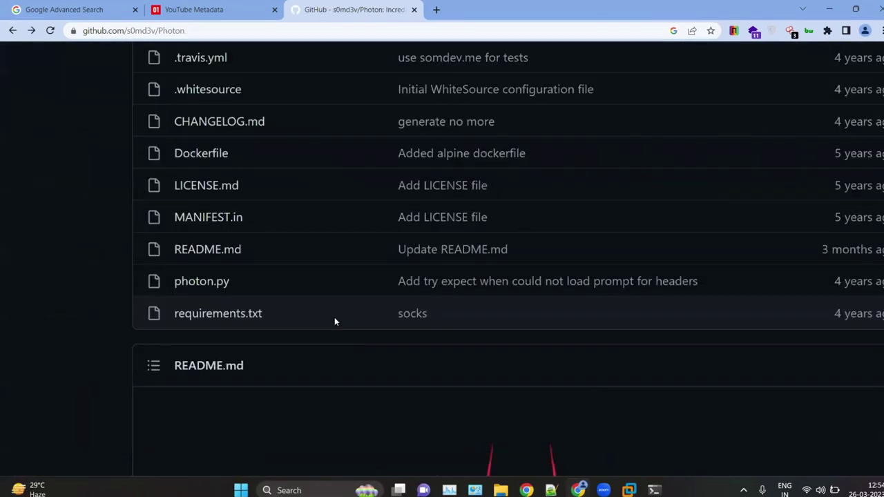
{"action": "key", "text": "ctrl+minus"}
{"action": "key", "text": "ctrl+minus"}
{"action": "key", "text": "ctrl+plus"}
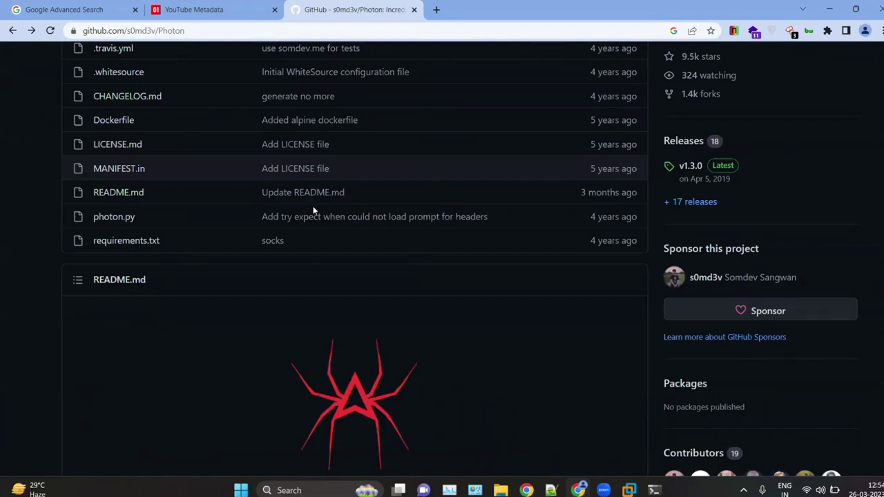
{"action": "key", "text": "super+Tab"}
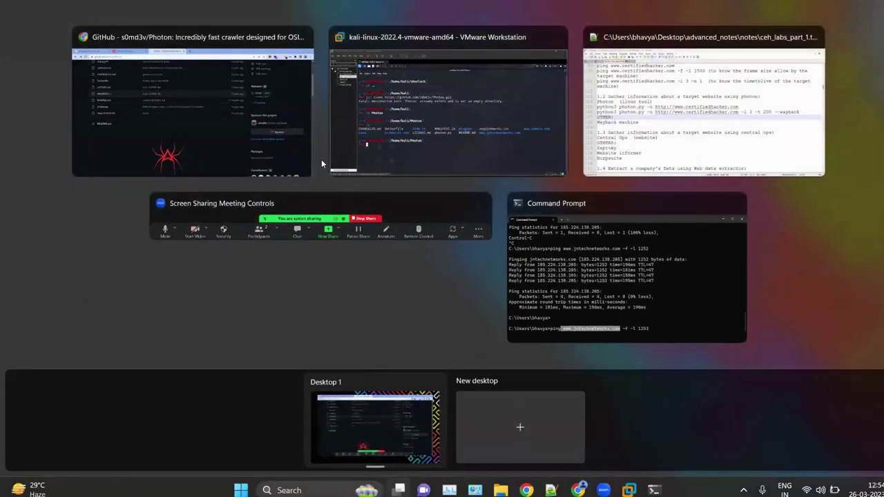
Step: Print requirements.txt in the Kali terminal to review the dependencies, then clear the screen
{"action": "left_click", "coordinate": [413, 121]}
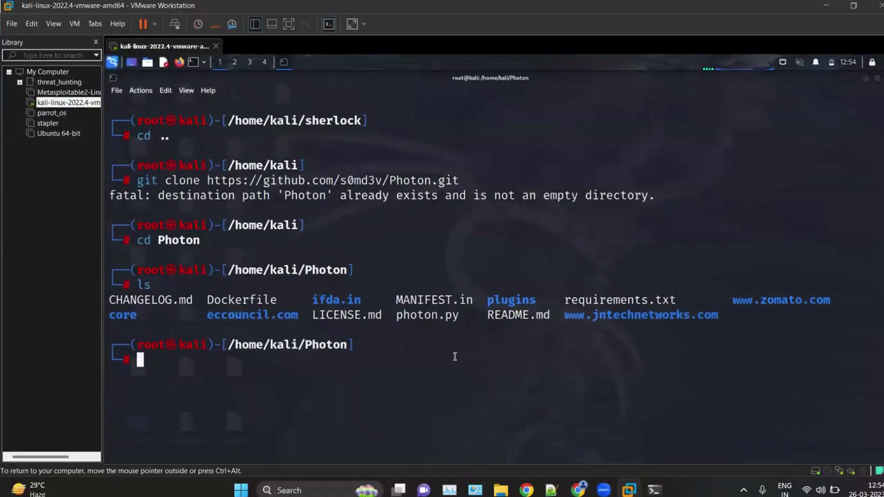
{"action": "type", "text": "cat"}
{"action": "key", "text": "Right"}
{"action": "key", "text": "Return"}
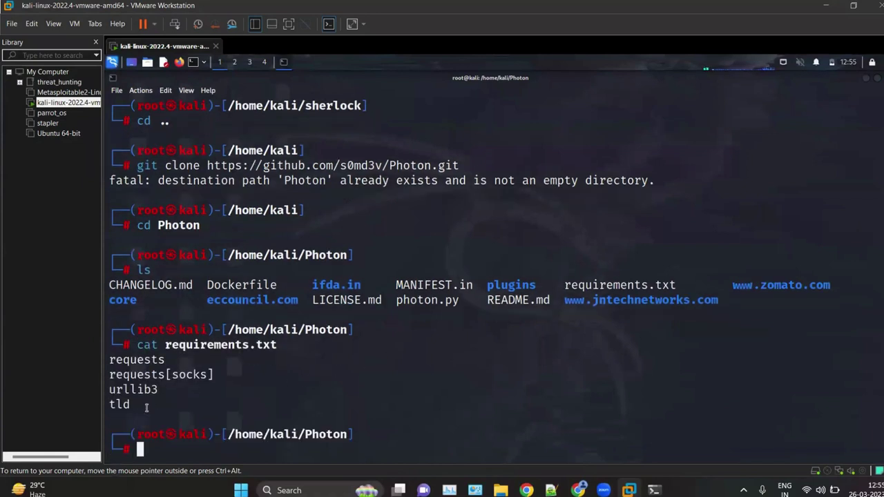
{"action": "left_click_drag", "start_coordinate": [145, 407], "coordinate": [105, 358]}
{"action": "left_click", "coordinate": [231, 387]}
{"action": "type", "text": "clear"}
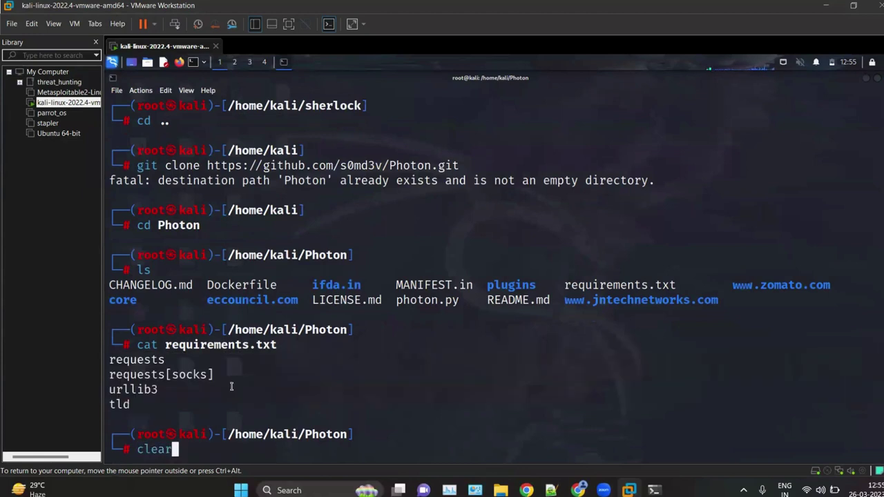
{"action": "key", "text": "Return"}
Step: Run 'python3 -m pip install -r requirements.txt', then clear the terminal
{"action": "type", "text": "pyth"}
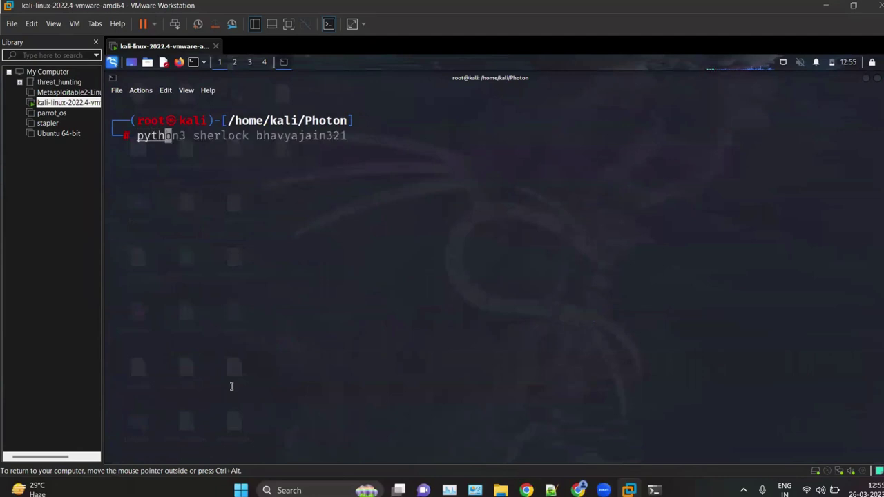
{"action": "type", "text": "on3 p"}
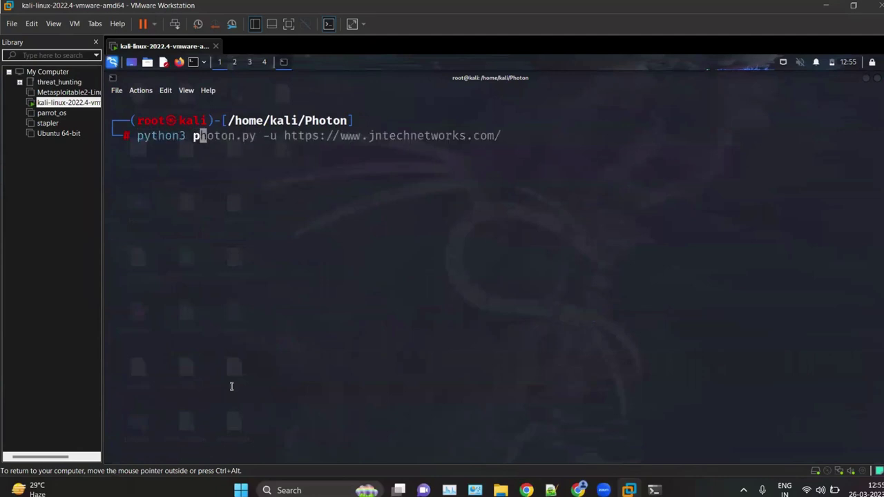
{"action": "type", "text": "ip in"}
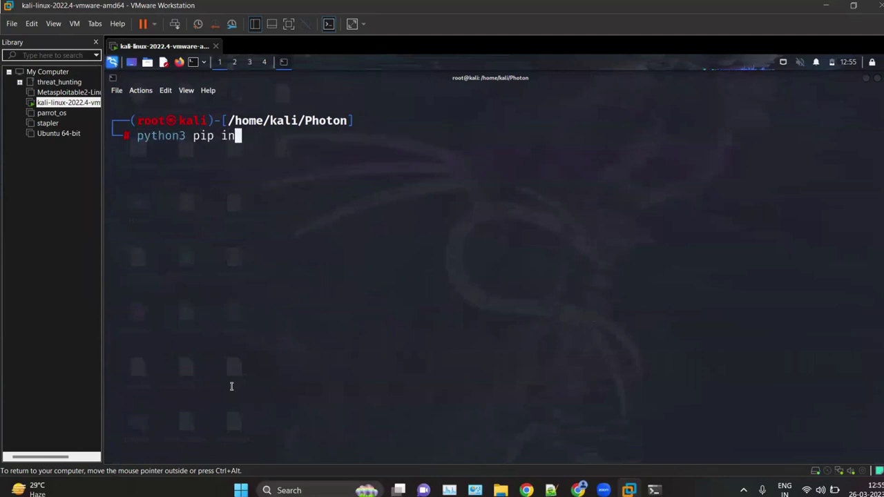
{"action": "type", "text": "stall -r rr"}
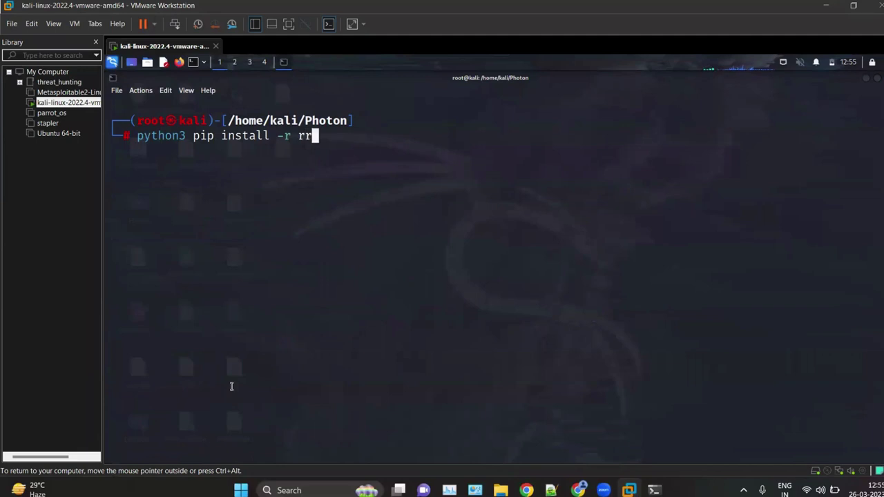
{"action": "key", "text": "Tab"}
{"action": "type", "text": "e"}
{"action": "key", "text": "Tab"}
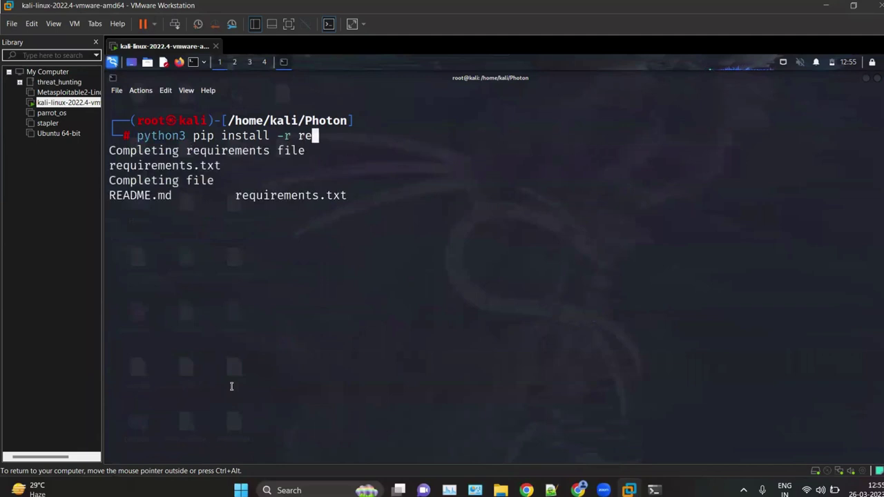
{"action": "key", "text": "Tab"}
{"action": "key", "text": "Tab"}
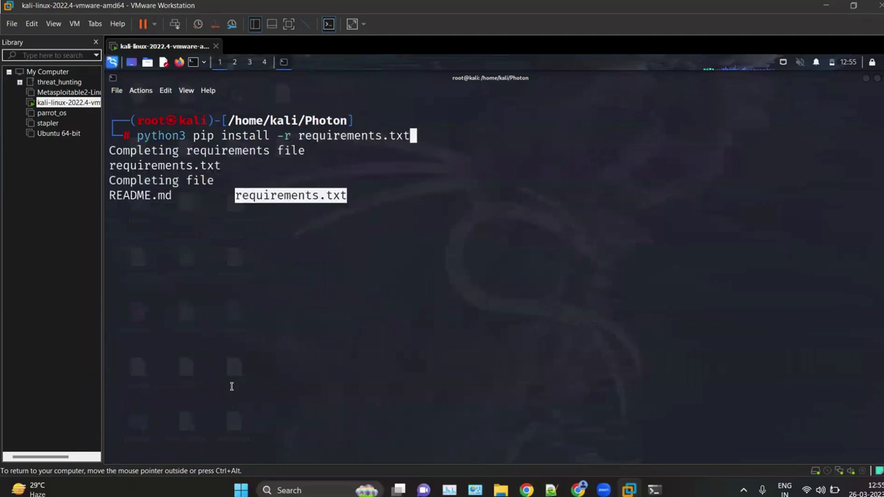
{"action": "key", "text": "Return"}
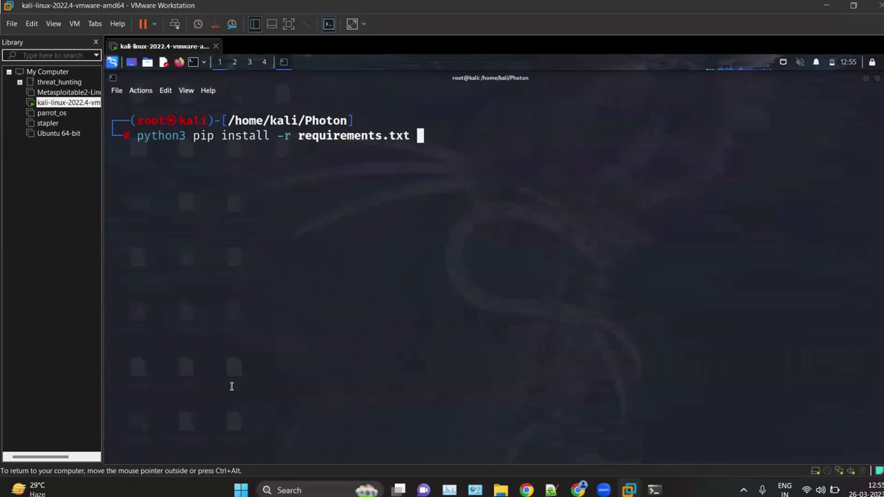
{"action": "key", "text": "Left"}
{"action": "key", "text": "Left"}
{"action": "key", "text": "Left"}
{"action": "key", "text": "Left"}
{"action": "key", "text": "Left"}
{"action": "key", "text": "Left"}
{"action": "key", "text": "Left"}
{"action": "key", "text": "Left"}
{"action": "key", "text": "Left"}
{"action": "key", "text": "Left"}
{"action": "key", "text": "Left"}
{"action": "key", "text": "Left"}
{"action": "key", "text": "Left"}
{"action": "key", "text": "Left"}
{"action": "key", "text": "Left"}
{"action": "key", "text": "Left"}
{"action": "key", "text": "Left"}
{"action": "key", "text": "Left"}
{"action": "key", "text": "Left"}
{"action": "key", "text": "Left"}
{"action": "key", "text": "Left"}
{"action": "key", "text": "Left"}
{"action": "key", "text": "Left"}
{"action": "key", "text": "Left"}
{"action": "key", "text": "Left"}
{"action": "key", "text": "Left"}
{"action": "key", "text": "Left"}
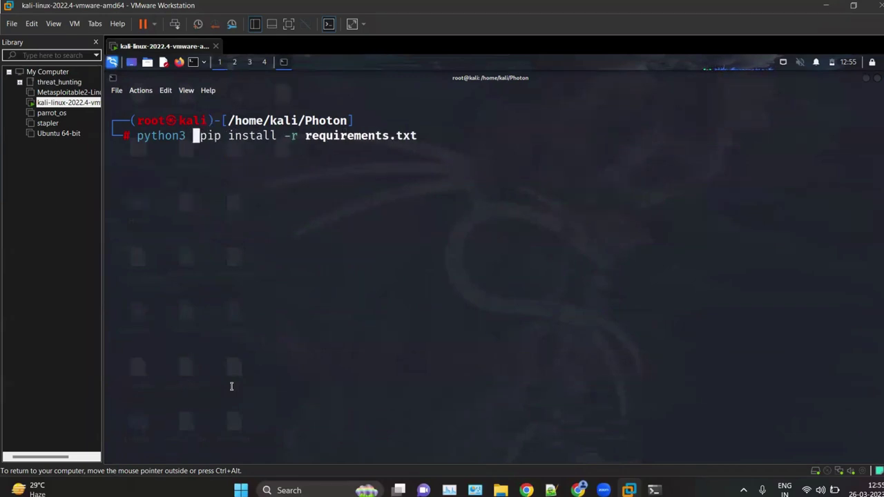
{"action": "type", "text": "-m"}
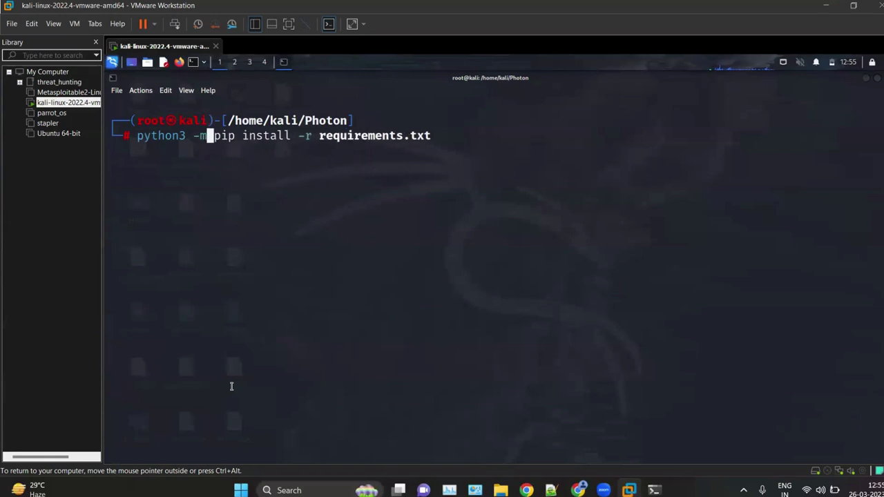
{"action": "key", "text": "Return"}
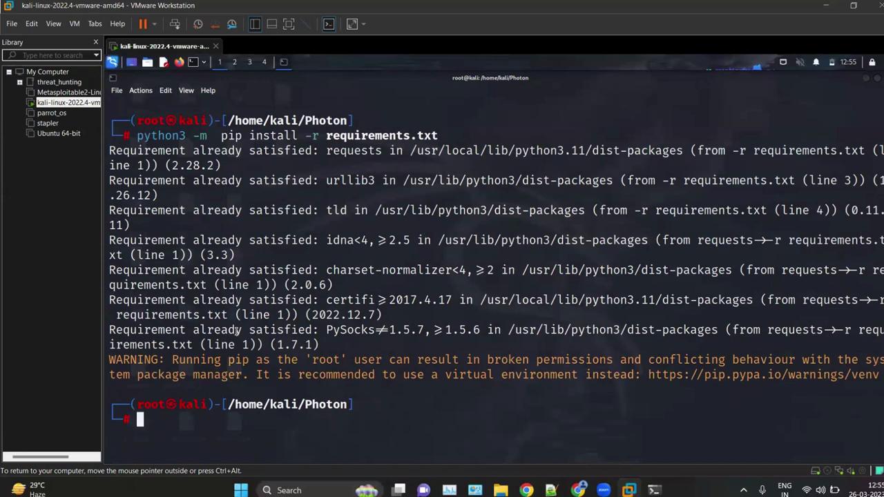
{"action": "key", "text": "ctrl+l"}
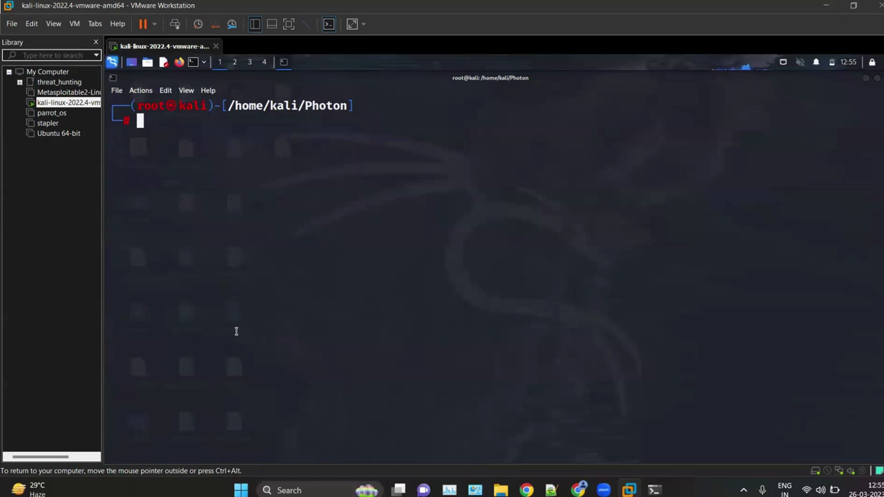
{"action": "type", "text": "p"}
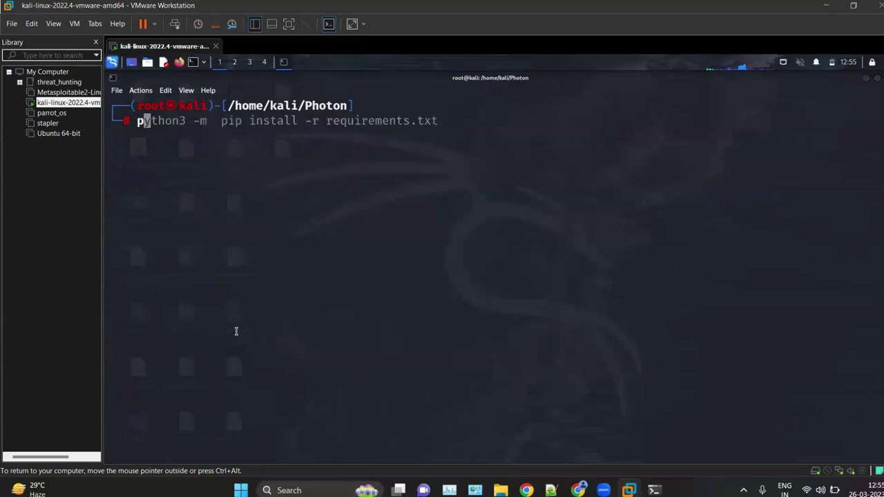
{"action": "key", "text": "BackSpace"}
{"action": "type", "text": "python3 ph"}
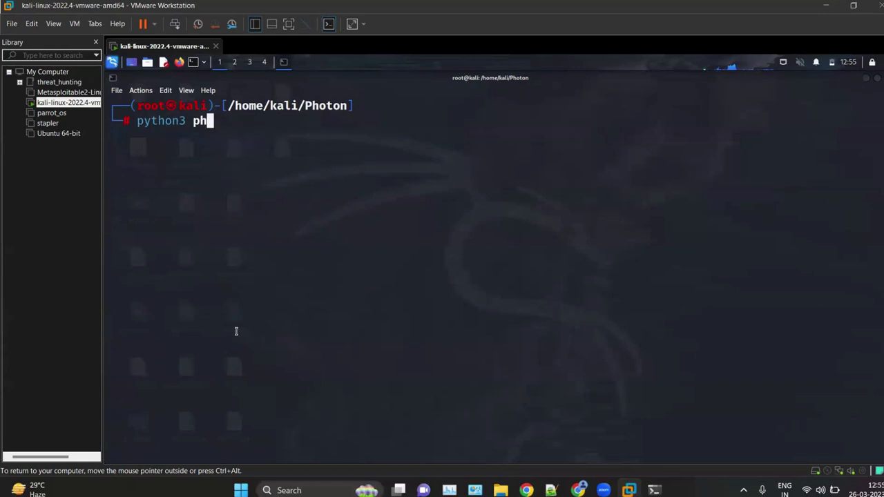
{"action": "key", "text": "BackSpace"}
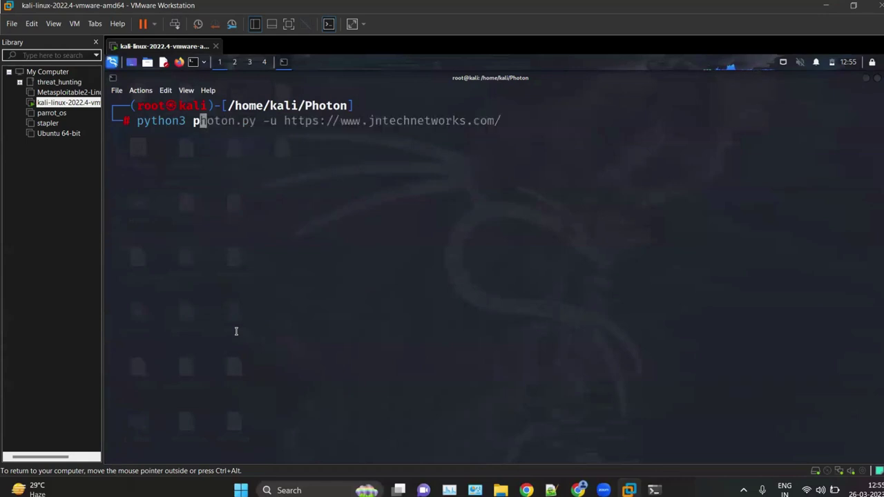
{"action": "key", "text": "Right"}
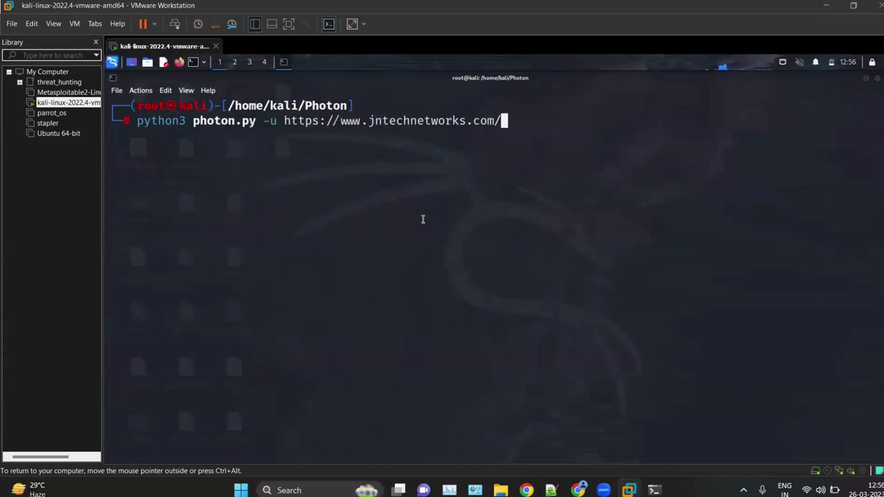
{"action": "key", "text": "Return"}
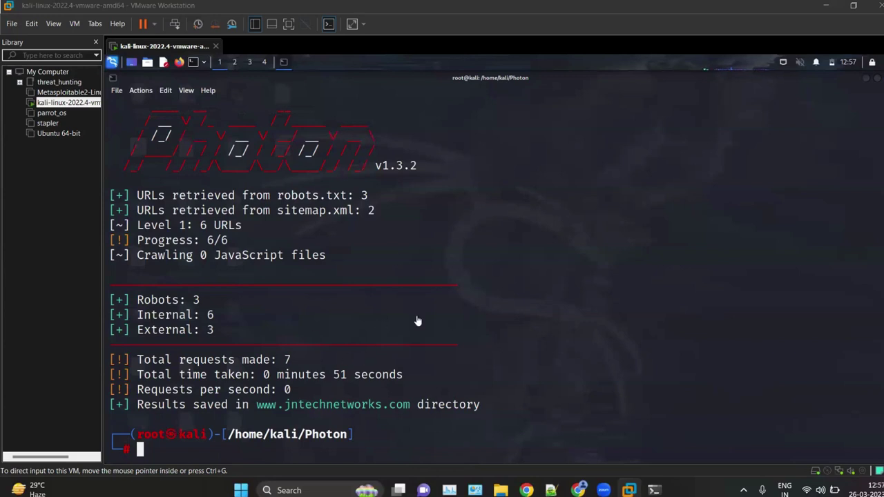
{"action": "left_click", "coordinate": [224, 448]}
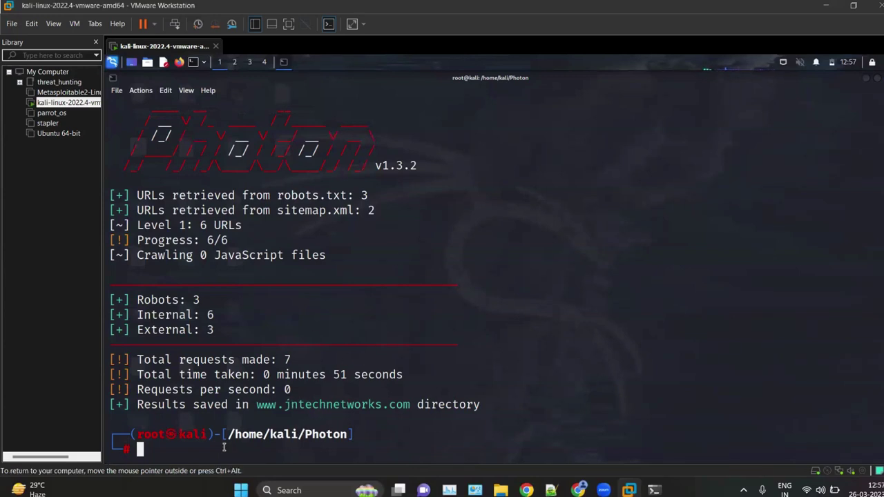
{"action": "type", "text": "ls"}
{"action": "key", "text": "Return"}
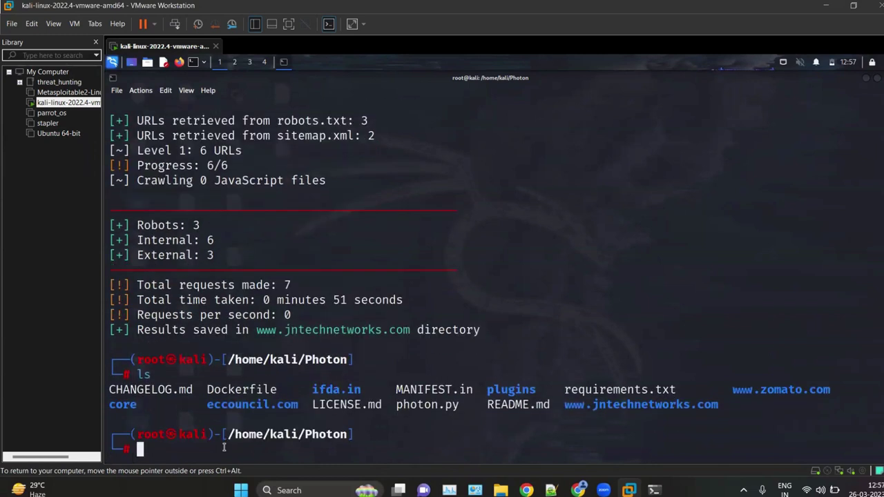
{"action": "type", "text": "cd www."}
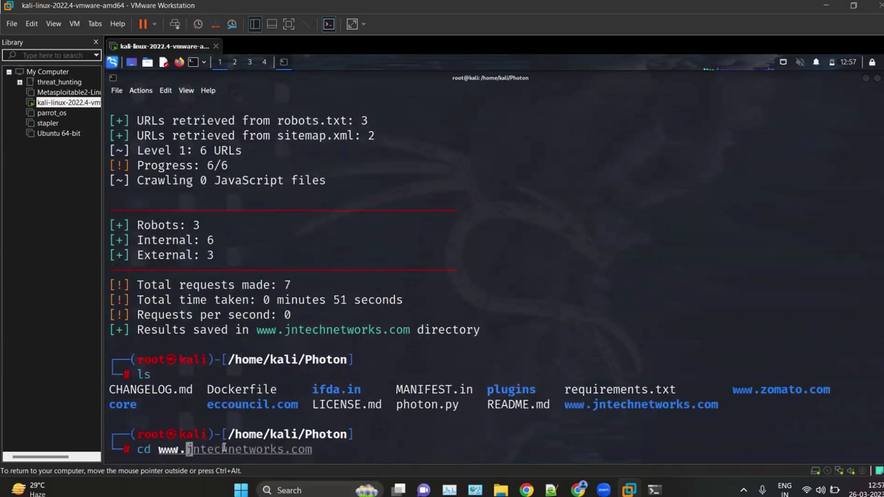
{"action": "key", "text": "Tab"}
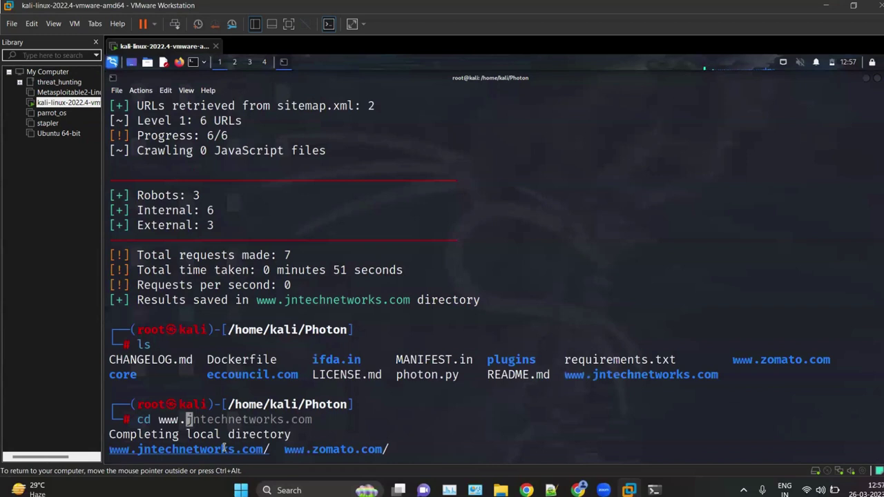
{"action": "key", "text": "Tab"}
{"action": "key", "text": "Return"}
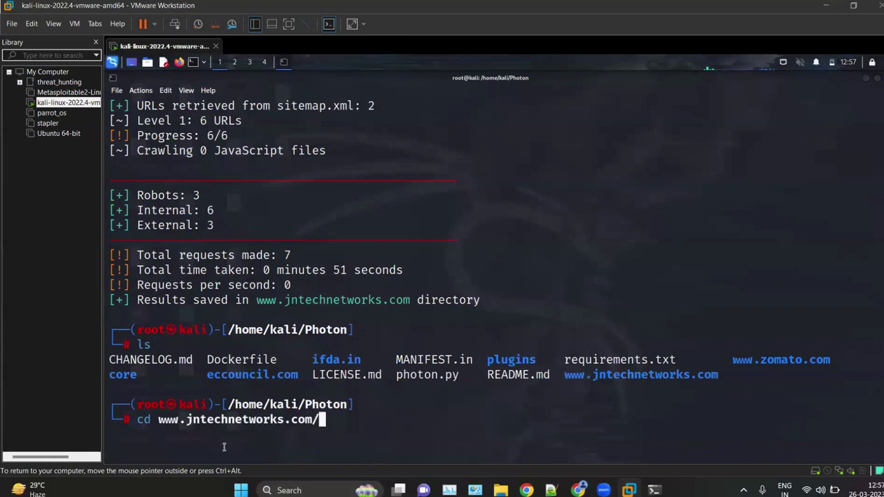
{"action": "key", "text": "Return"}
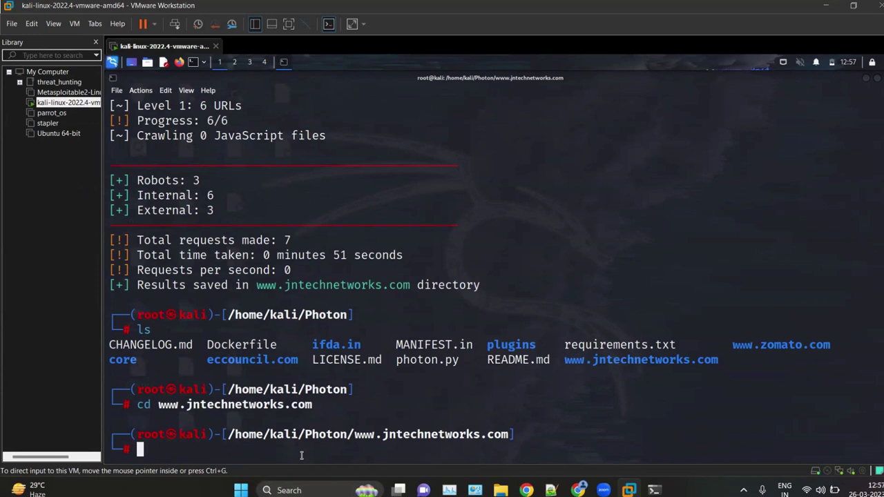
{"action": "type", "text": "ls"}
{"action": "key", "text": "Return"}
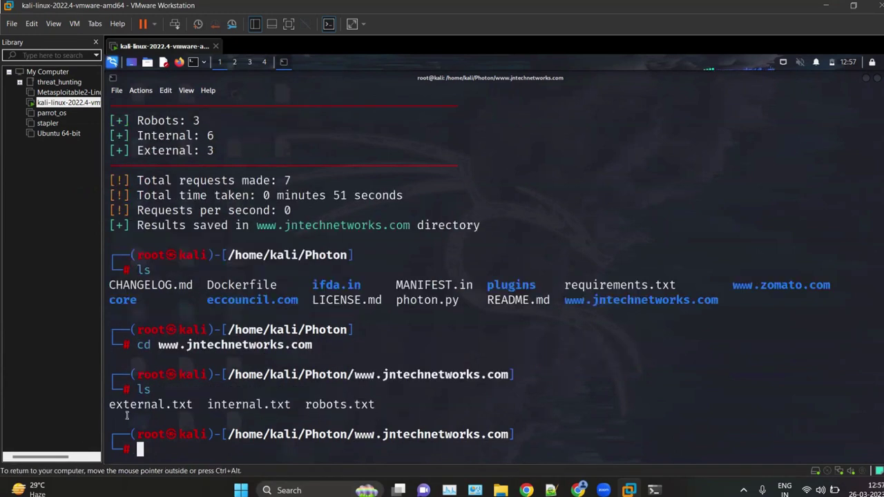
Step: Print external.txt and internal.txt, highlighting the internal URLs
{"action": "type", "text": "ca"}
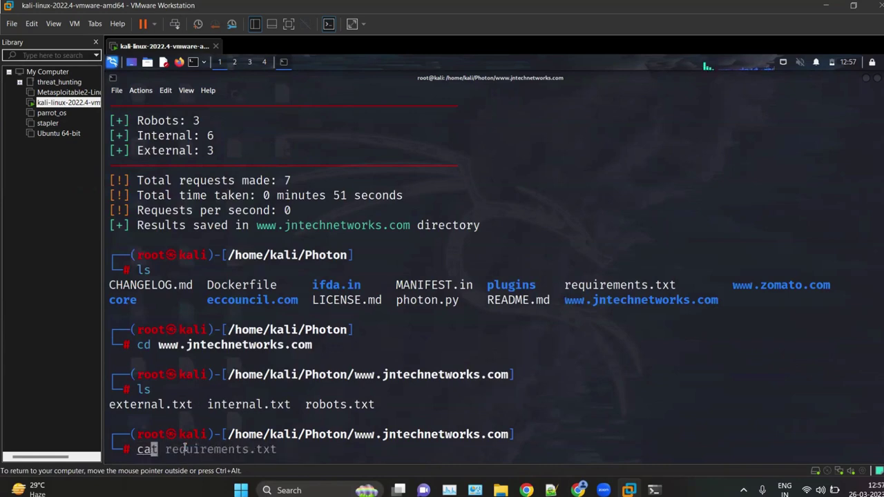
{"action": "type", "text": "t external.txt"}
{"action": "key", "text": "Return"}
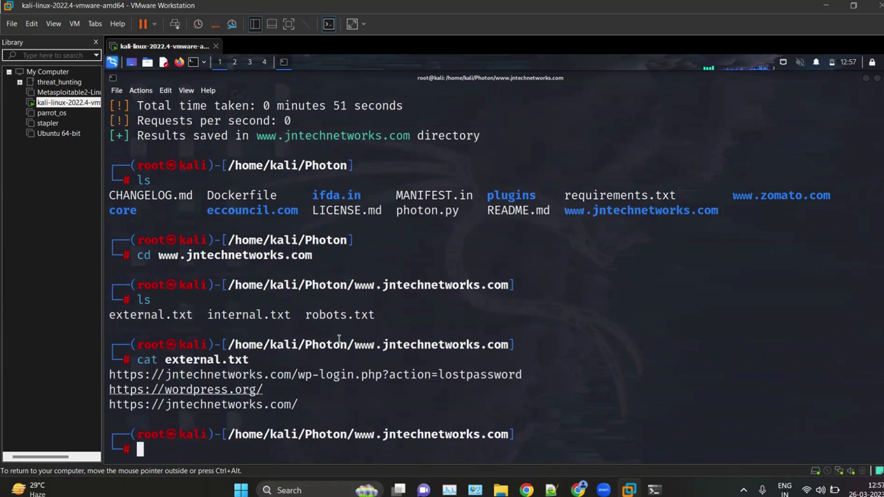
{"action": "type", "text": "cat in"}
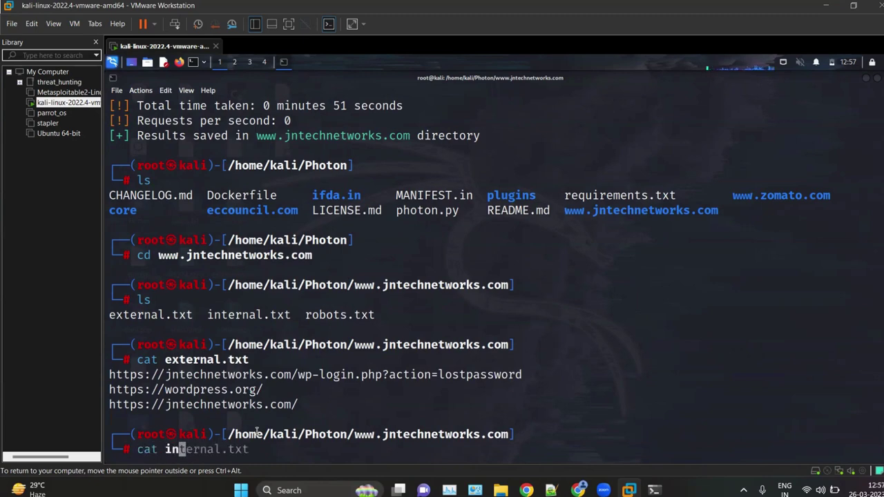
{"action": "key", "text": "Tab"}
{"action": "key", "text": "Return"}
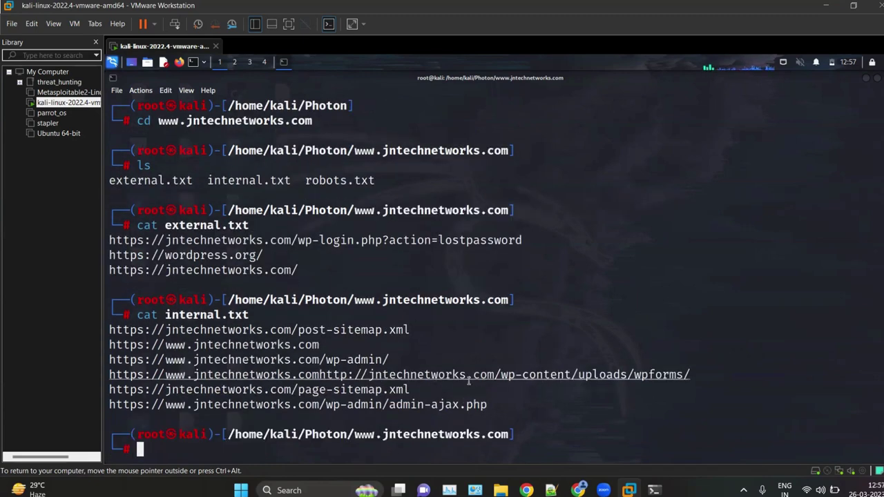
{"action": "left_click_drag", "start_coordinate": [503, 406], "coordinate": [235, 391]}
{"action": "left_click_drag", "start_coordinate": [104, 330], "coordinate": [236, 316]}
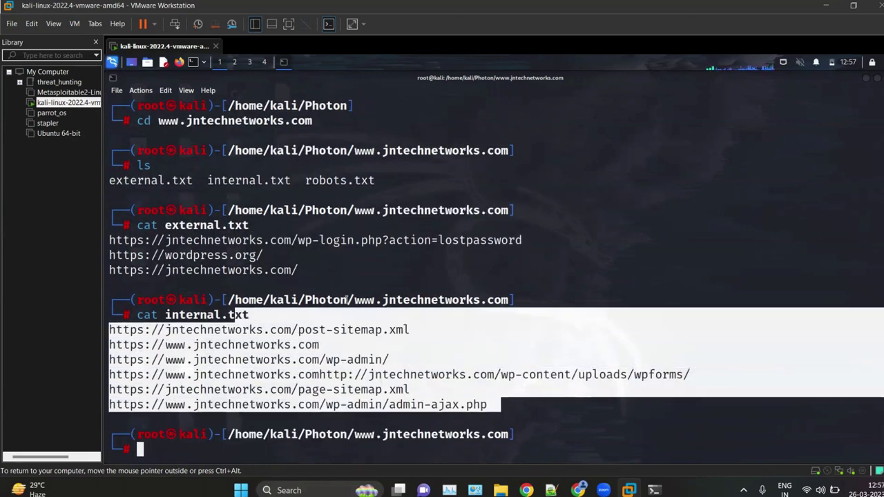
{"action": "left_click", "coordinate": [210, 445]}
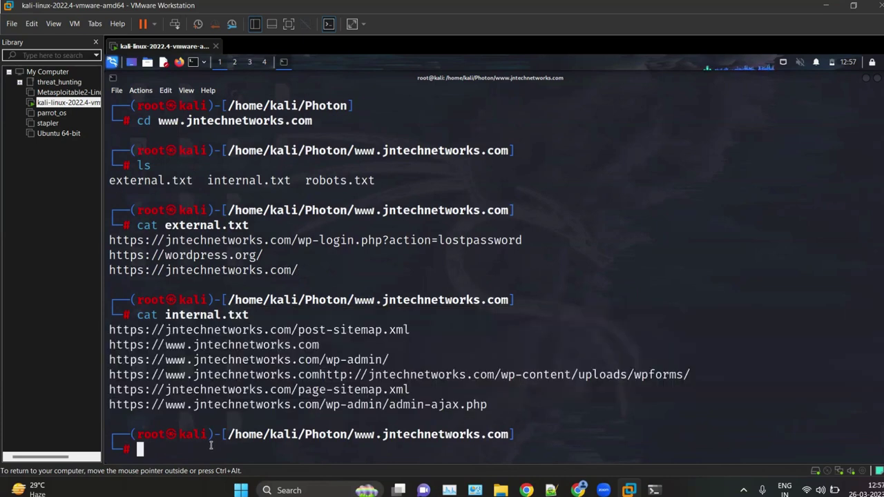
Step: Print robots.txt to review its three URLs, then switch to Notepad++
{"action": "type", "text": "cat robots.txt"}
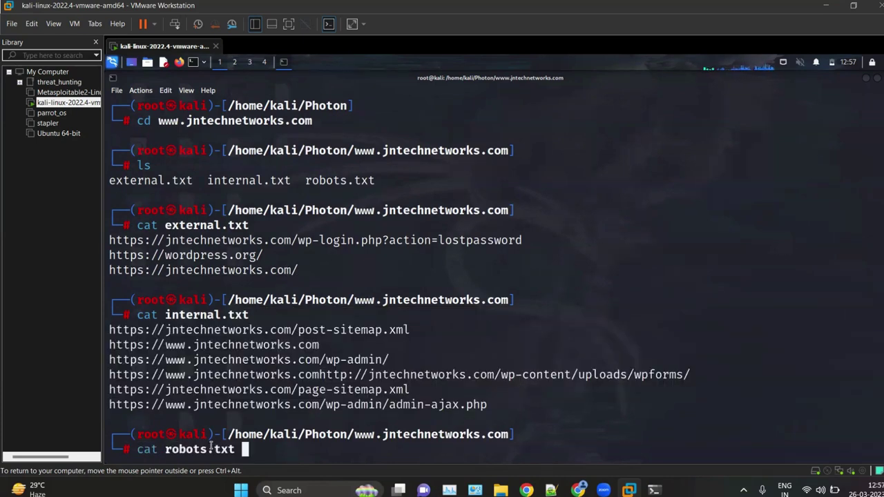
{"action": "key", "text": "Return"}
{"action": "left_click_drag", "start_coordinate": [558, 408], "coordinate": [103, 380]}
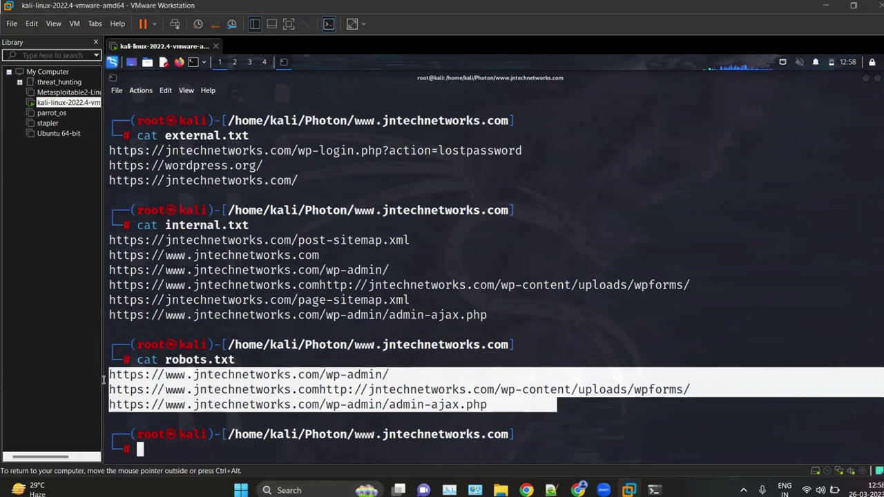
{"action": "left_click", "coordinate": [325, 315]}
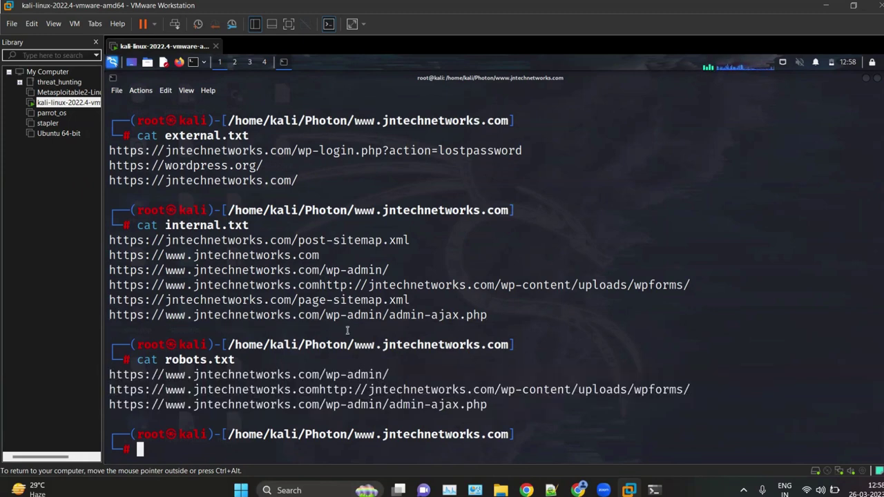
{"action": "scroll", "coordinate": [347, 330], "scroll_direction": "up", "scroll_amount": 5}
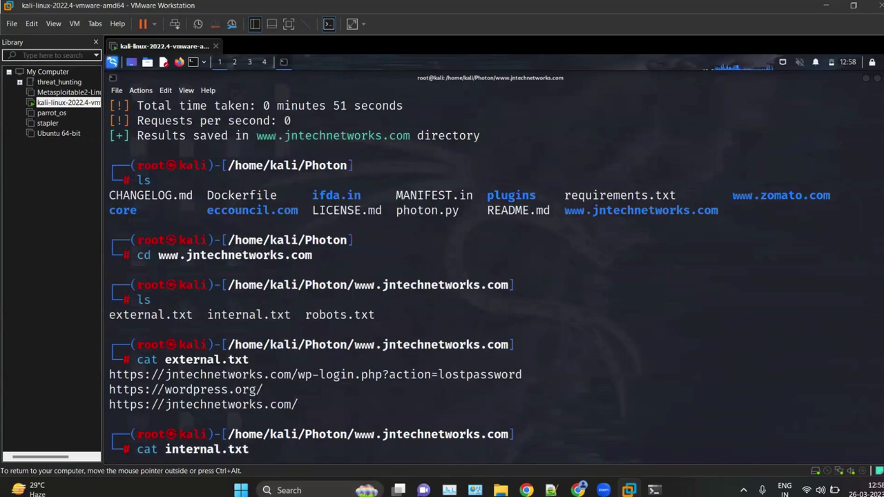
{"action": "key", "text": "alt+Tab"}
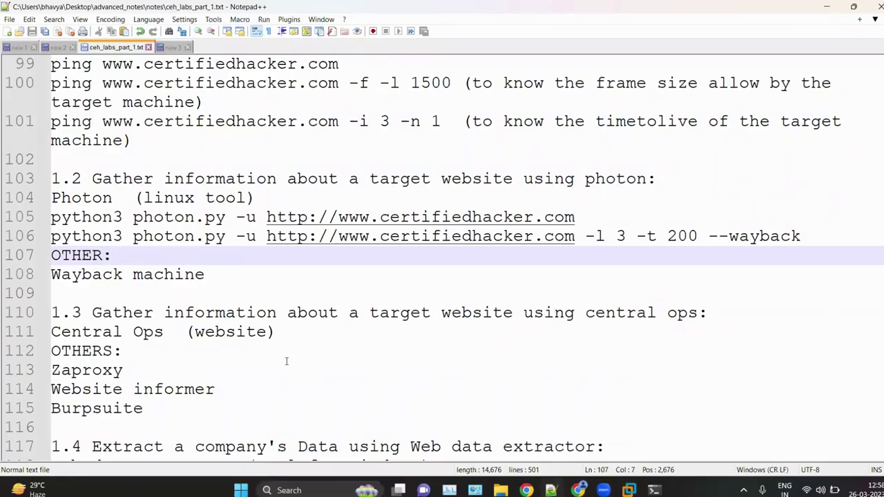
Step: Scroll the CEH notes down to the cewl wordlist section, then bring Chrome's Photon page forward
{"action": "scroll", "coordinate": [156, 271], "scroll_direction": "down", "scroll_amount": 18}
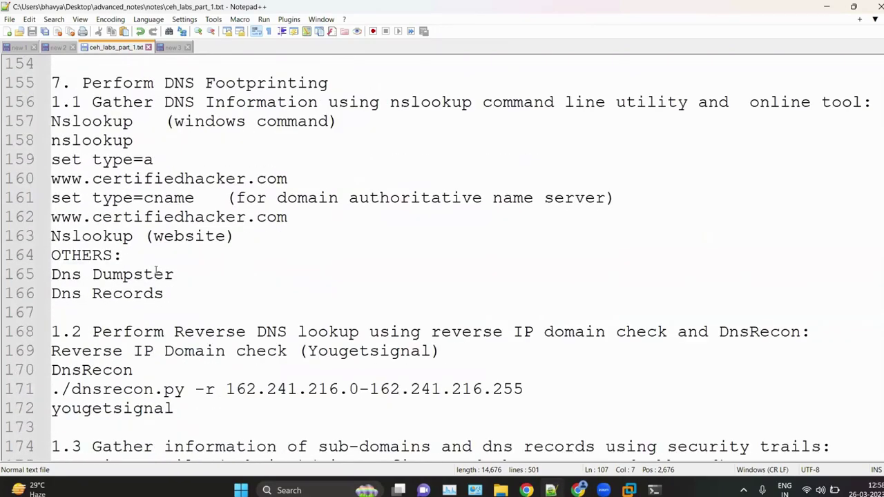
{"action": "scroll", "coordinate": [156, 272], "scroll_direction": "down", "scroll_amount": 20}
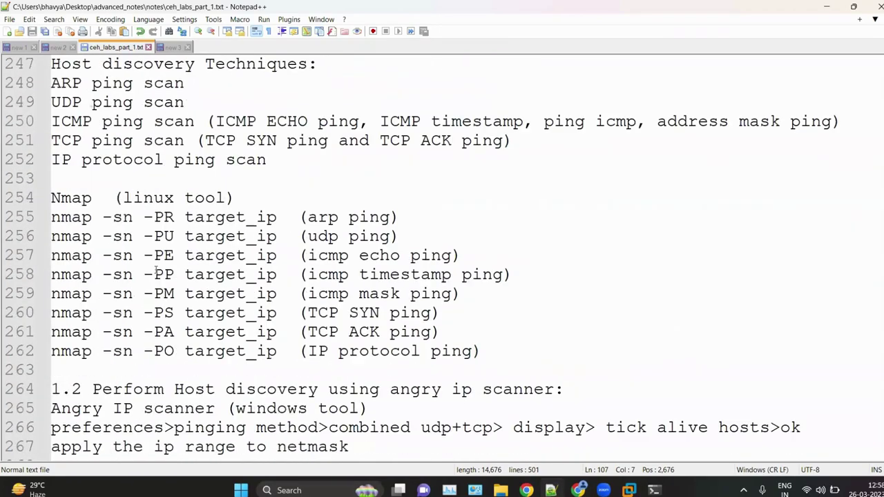
{"action": "scroll", "coordinate": [156, 272], "scroll_direction": "down", "scroll_amount": 8}
{"action": "scroll", "coordinate": [156, 271], "scroll_direction": "up", "scroll_amount": 20}
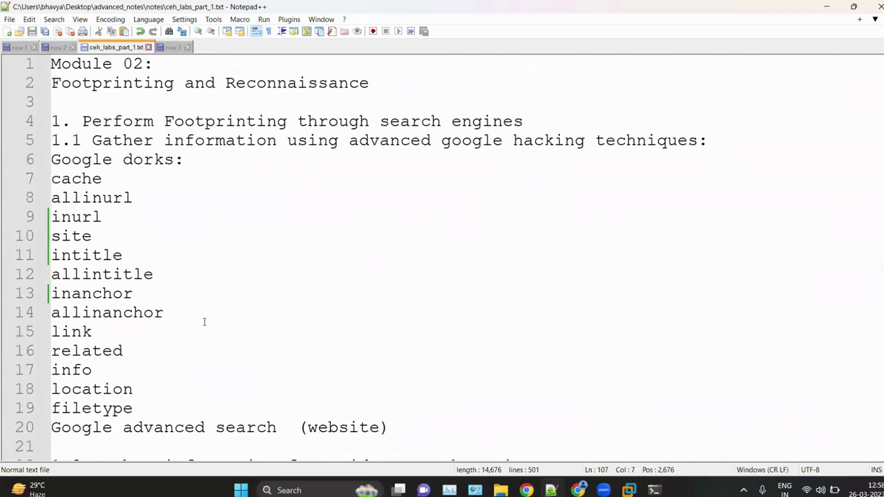
{"action": "scroll", "coordinate": [204, 322], "scroll_direction": "down", "scroll_amount": 20}
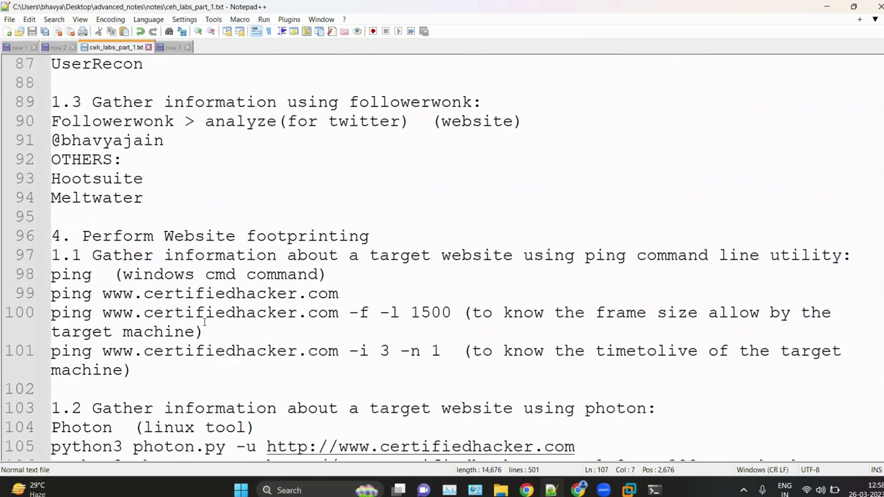
{"action": "scroll", "coordinate": [203, 322], "scroll_direction": "down", "scroll_amount": 10}
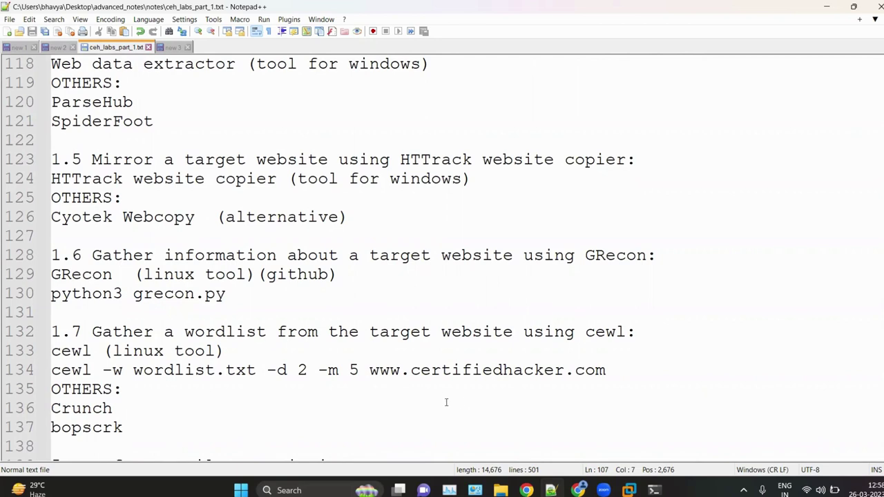
{"action": "left_click", "coordinate": [579, 490]}
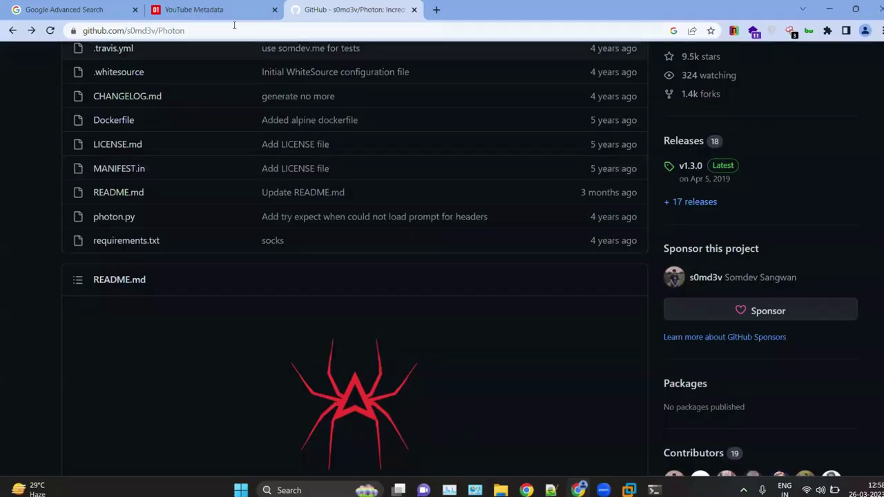
Step: Google 'linux journey' in a new tab and open the Linux Journey home page
{"action": "left_click", "coordinate": [436, 10]}
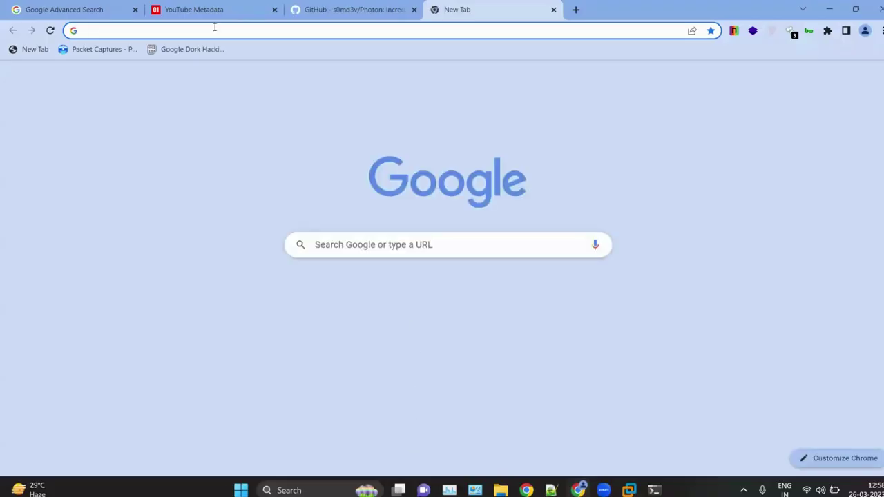
{"action": "type", "text": "linux "}
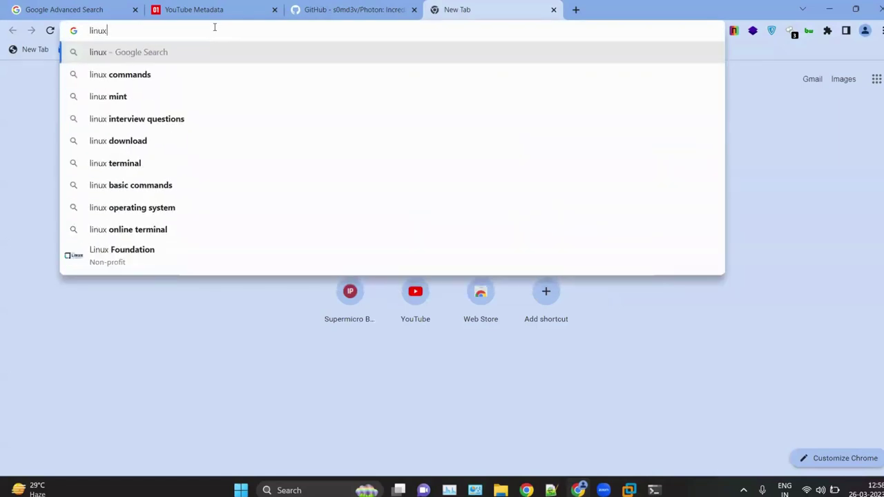
{"action": "type", "text": "jo"}
{"action": "key", "text": "Down"}
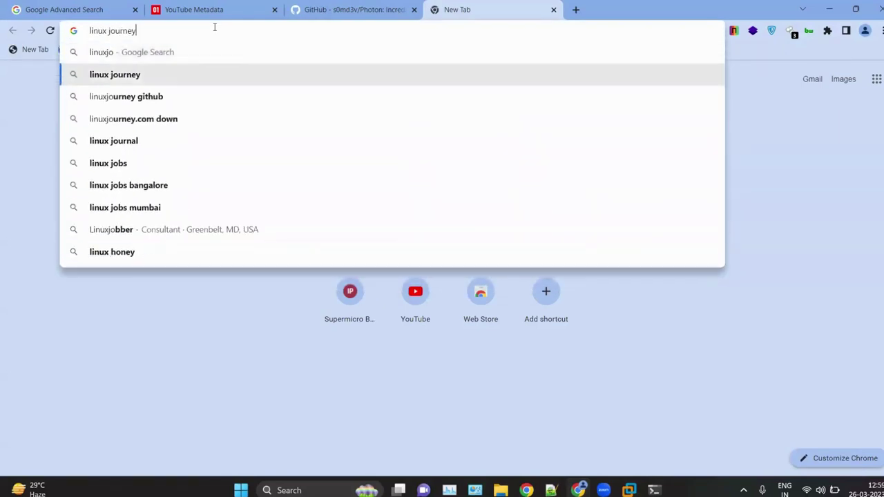
{"action": "key", "text": "Return"}
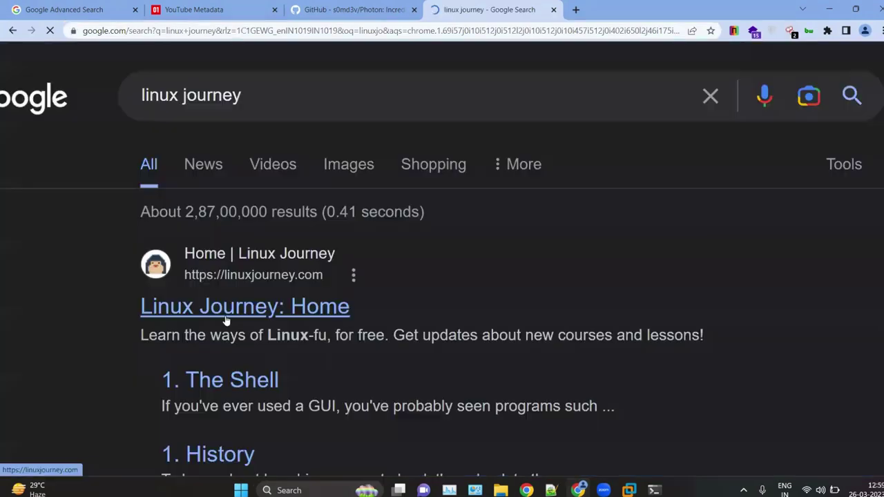
{"action": "left_click", "coordinate": [225, 313]}
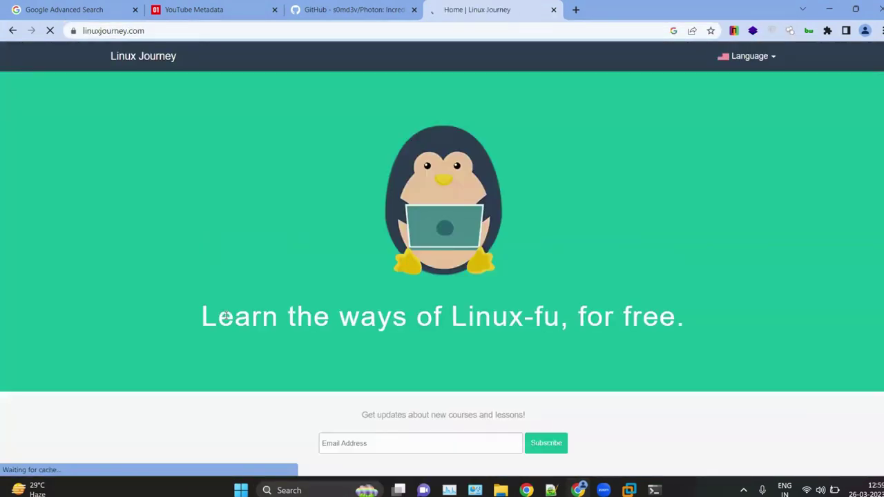
Step: Scroll down the linuxjourney.com home page through the course cards to Networking Nomad
{"action": "scroll", "coordinate": [226, 316], "scroll_direction": "down", "scroll_amount": 5}
{"action": "scroll", "coordinate": [86, 285], "scroll_direction": "down", "scroll_amount": 2}
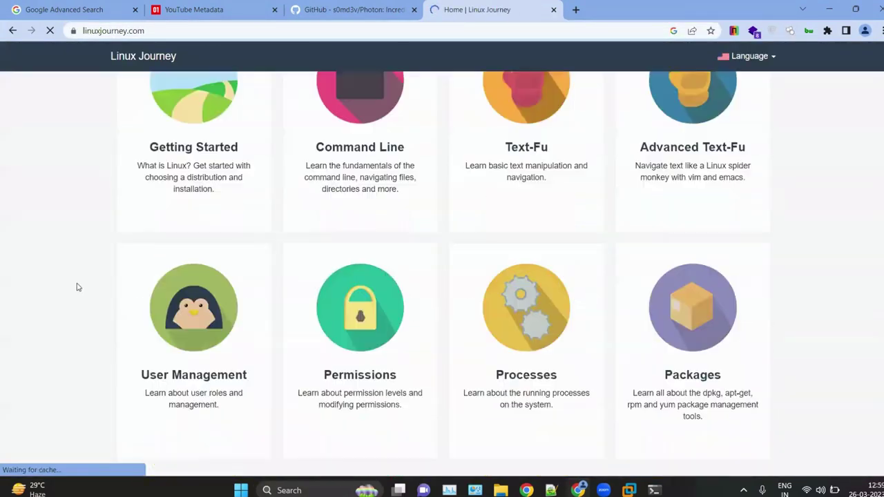
{"action": "scroll", "coordinate": [78, 287], "scroll_direction": "down", "scroll_amount": 6}
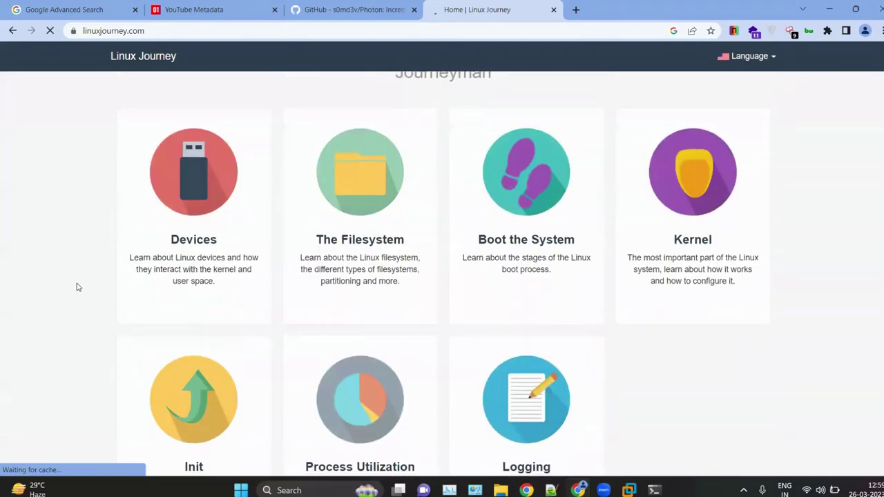
{"action": "scroll", "coordinate": [78, 288], "scroll_direction": "down", "scroll_amount": 5}
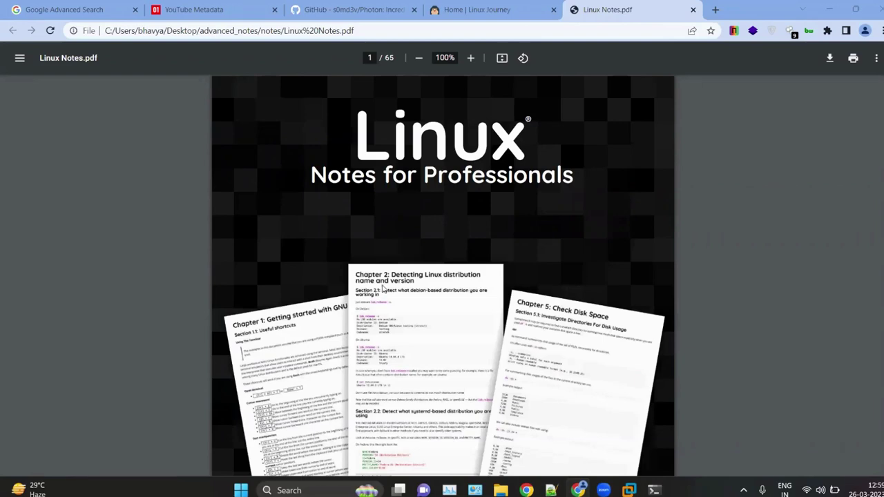
Step: Scroll through the Linux Notes.pdf contents pages, then return to the Linux Journey tab
{"action": "scroll", "coordinate": [437, 284], "scroll_direction": "down", "scroll_amount": 4}
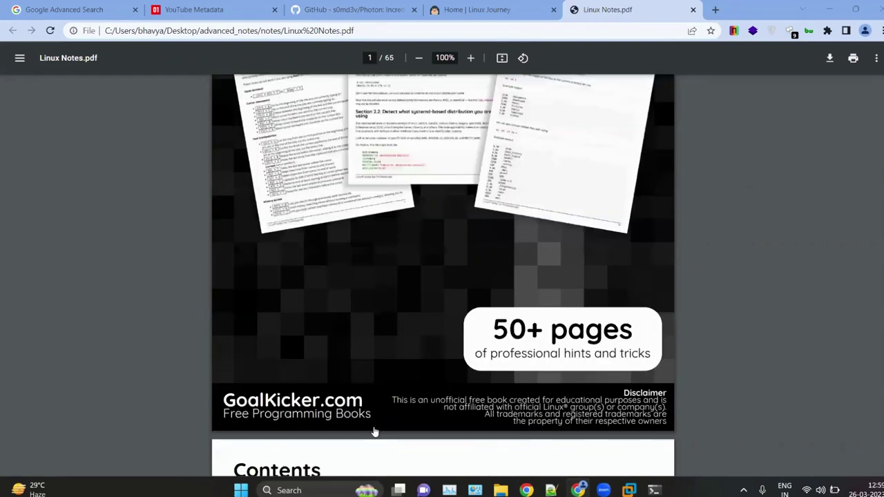
{"action": "scroll", "coordinate": [357, 337], "scroll_direction": "down", "scroll_amount": 4}
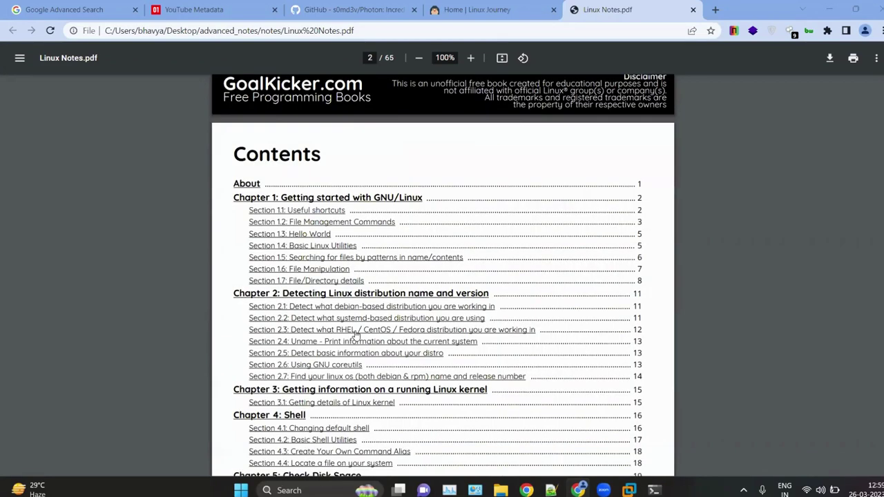
{"action": "scroll", "coordinate": [371, 231], "scroll_direction": "down", "scroll_amount": 3}
{"action": "scroll", "coordinate": [371, 230], "scroll_direction": "down", "scroll_amount": 4}
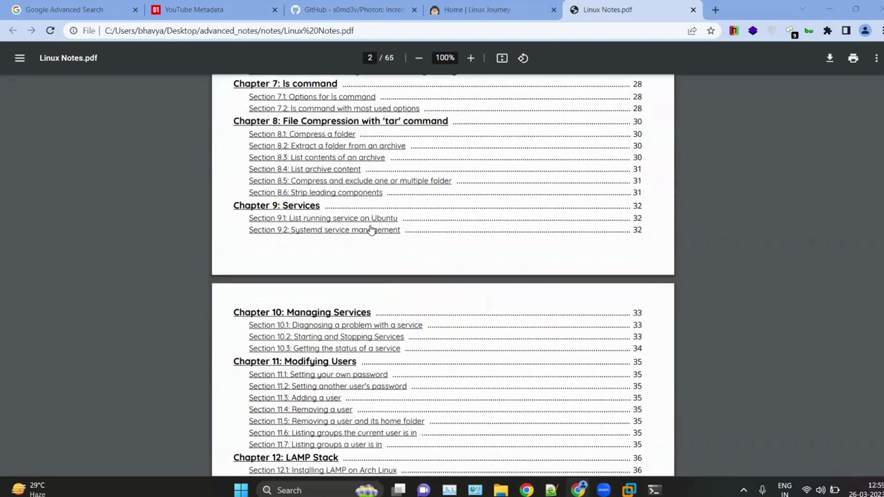
{"action": "scroll", "coordinate": [371, 230], "scroll_direction": "down", "scroll_amount": 6}
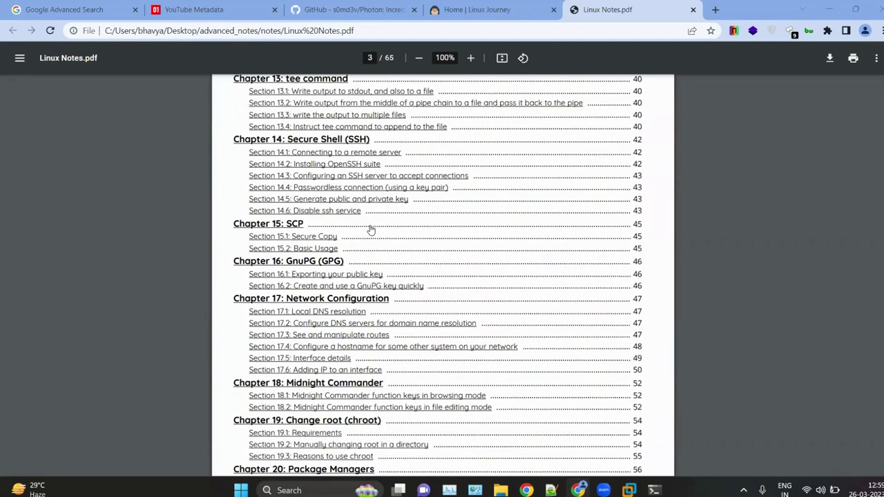
{"action": "scroll", "coordinate": [371, 230], "scroll_direction": "down", "scroll_amount": 4}
{"action": "scroll", "coordinate": [431, 369], "scroll_direction": "down", "scroll_amount": 7}
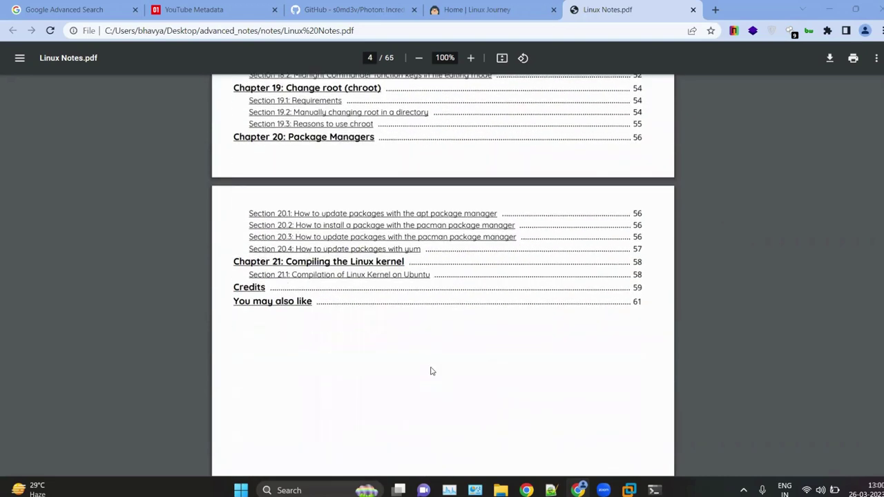
{"action": "scroll", "coordinate": [414, 276], "scroll_direction": "down", "scroll_amount": 3}
{"action": "scroll", "coordinate": [406, 182], "scroll_direction": "up", "scroll_amount": 8}
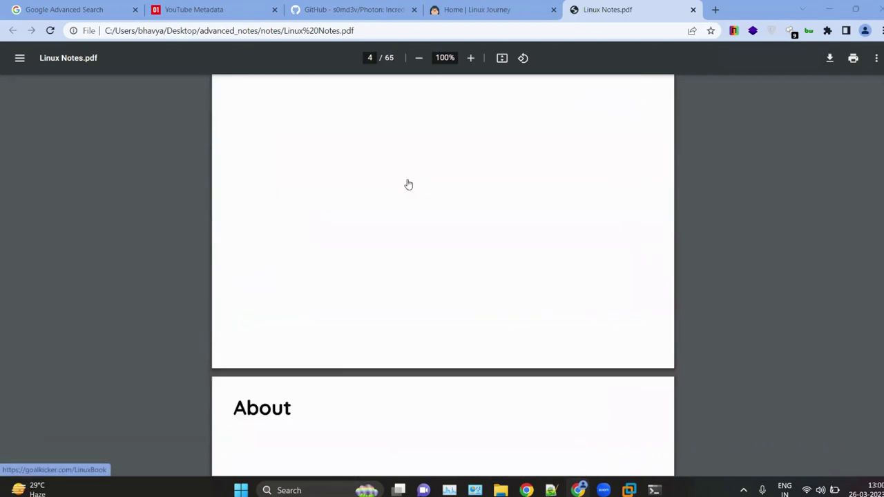
{"action": "scroll", "coordinate": [408, 183], "scroll_direction": "up", "scroll_amount": 10}
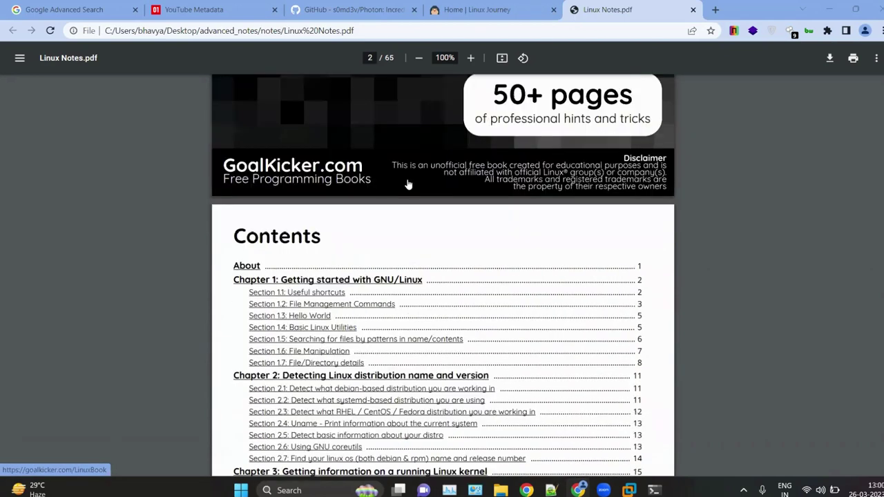
{"action": "scroll", "coordinate": [408, 184], "scroll_direction": "up", "scroll_amount": 2}
{"action": "scroll", "coordinate": [427, 126], "scroll_direction": "up", "scroll_amount": 2, "text": "ctrl"}
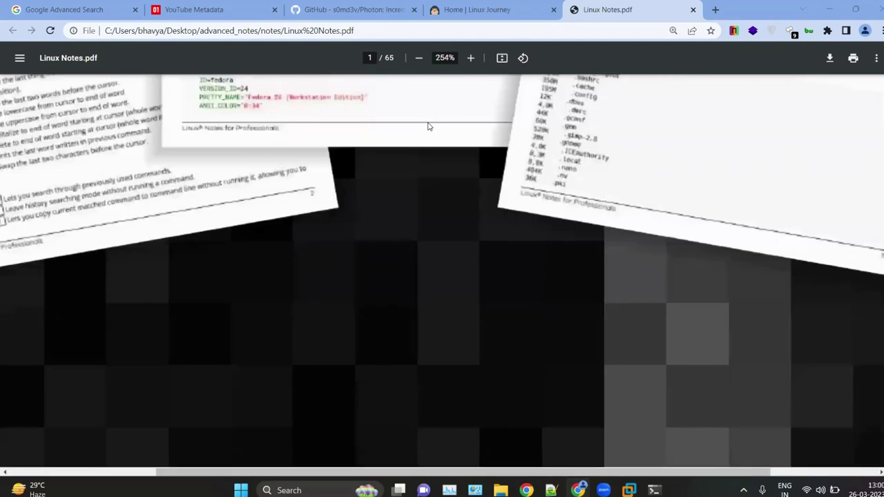
{"action": "scroll", "coordinate": [428, 127], "scroll_direction": "down", "scroll_amount": 5, "text": "ctrl"}
{"action": "scroll", "coordinate": [465, 255], "scroll_direction": "down", "scroll_amount": 10}
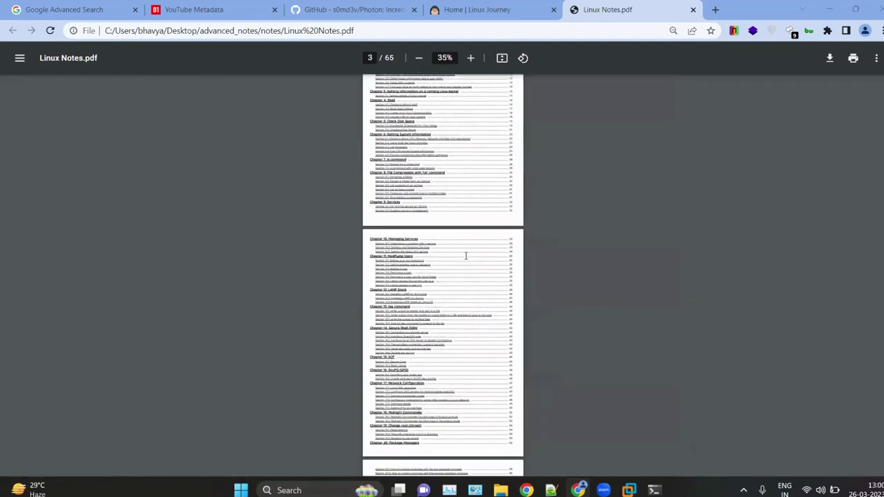
{"action": "scroll", "coordinate": [466, 255], "scroll_direction": "up", "scroll_amount": 2, "text": "ctrl"}
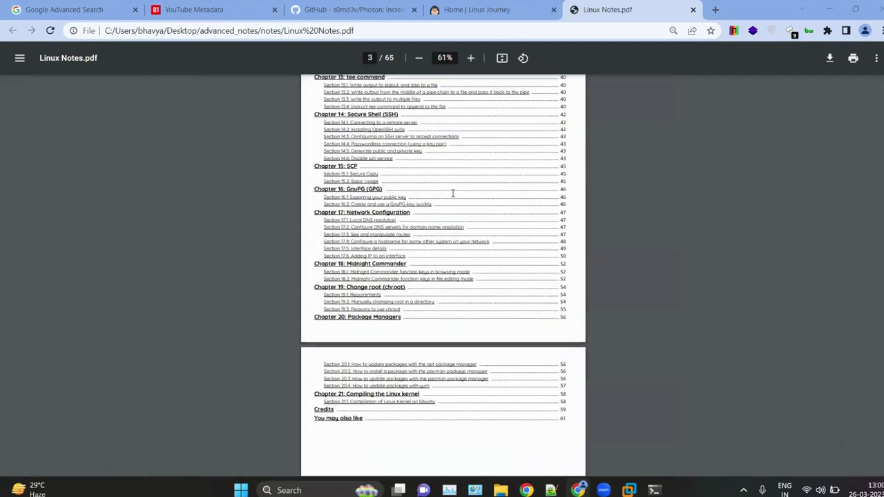
{"action": "scroll", "coordinate": [453, 193], "scroll_direction": "up", "scroll_amount": 3, "text": "ctrl"}
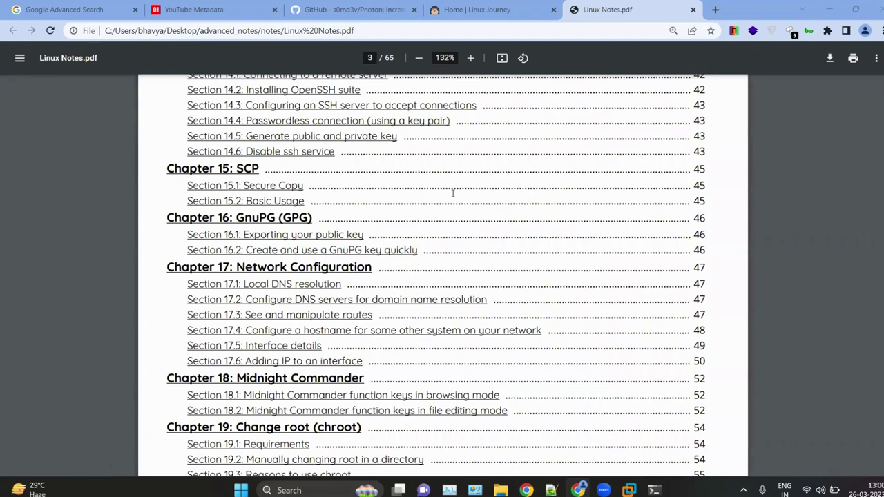
{"action": "scroll", "coordinate": [453, 192], "scroll_direction": "up", "scroll_amount": 4}
{"action": "key", "text": "ctrl+shift+Tab"}
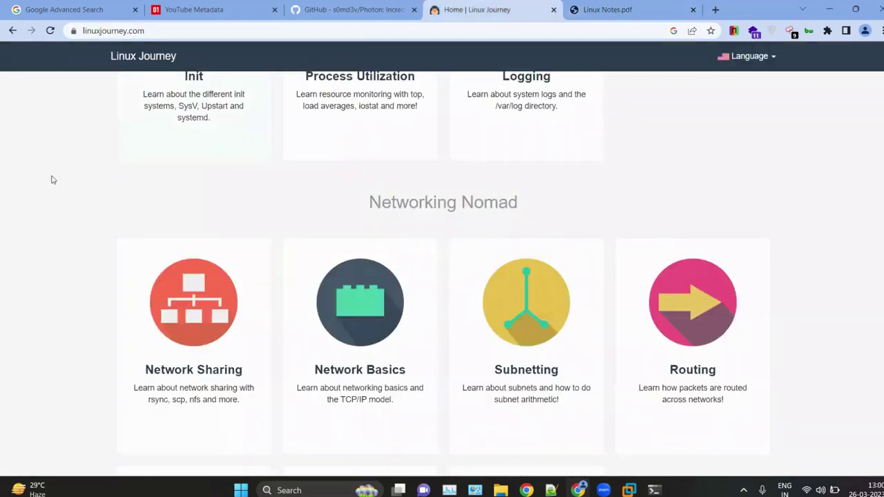
{"action": "scroll", "coordinate": [138, 193], "scroll_direction": "up", "scroll_amount": 10}
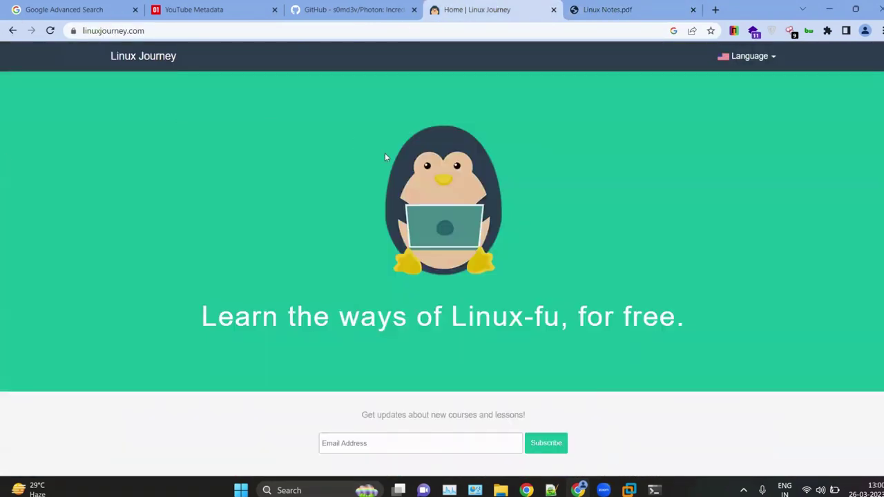
{"action": "scroll", "coordinate": [204, 309], "scroll_direction": "down", "scroll_amount": 5}
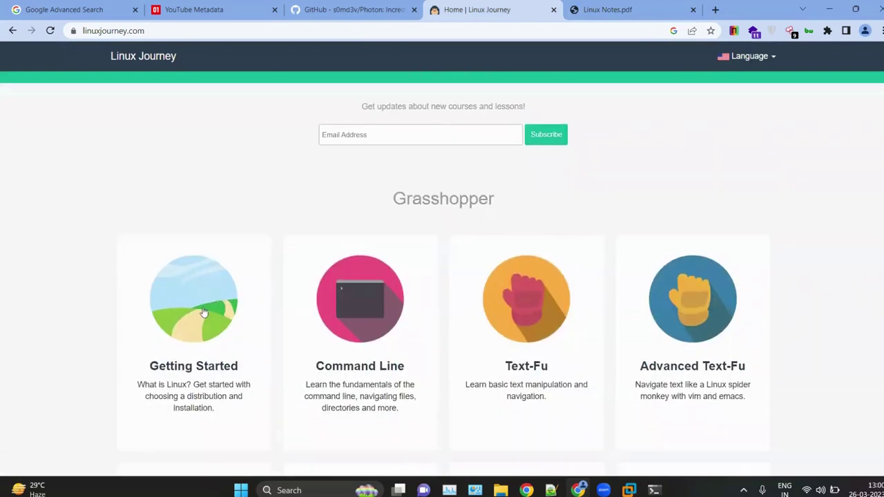
{"action": "scroll", "coordinate": [108, 179], "scroll_direction": "down", "scroll_amount": 3}
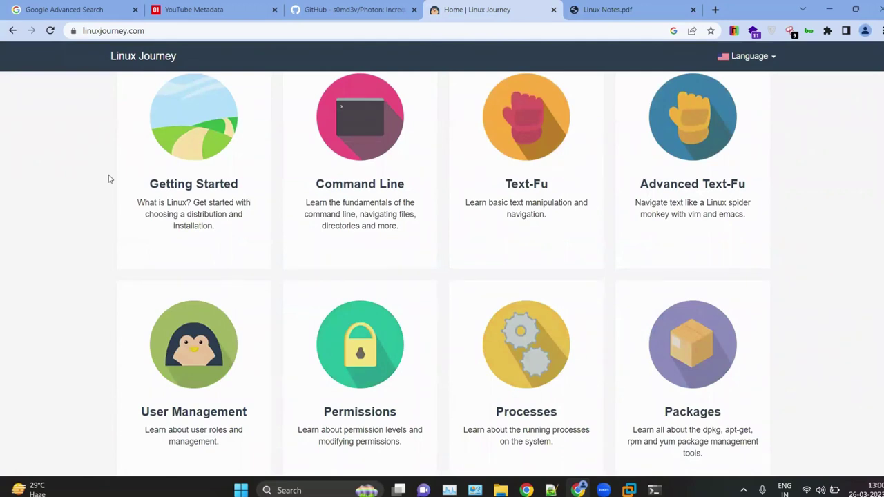
Step: Bring up the Linux Notes.pdf tab, scroll back to its 'Linux Notes for Professionals' cover page, and raise the volume
{"action": "left_click", "coordinate": [604, 7]}
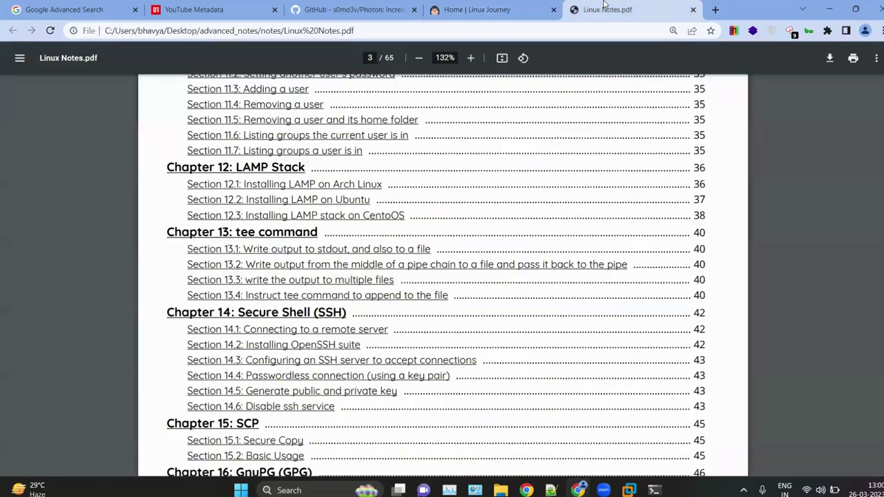
{"action": "scroll", "coordinate": [474, 196], "scroll_direction": "down", "scroll_amount": 2, "text": "ctrl"}
{"action": "scroll", "coordinate": [253, 224], "scroll_direction": "down", "scroll_amount": 1, "text": "ctrl"}
{"action": "scroll", "coordinate": [253, 224], "scroll_direction": "up", "scroll_amount": 5}
{"action": "scroll", "coordinate": [253, 225], "scroll_direction": "up", "scroll_amount": 3, "text": "ctrl"}
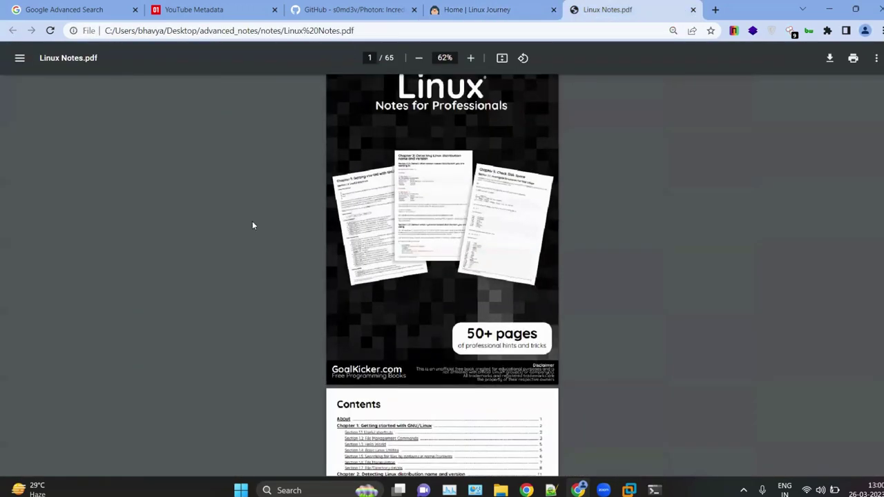
{"action": "scroll", "coordinate": [252, 224], "scroll_direction": "up", "scroll_amount": 2}
{"action": "scroll", "coordinate": [252, 225], "scroll_direction": "up", "scroll_amount": 2, "text": "ctrl"}
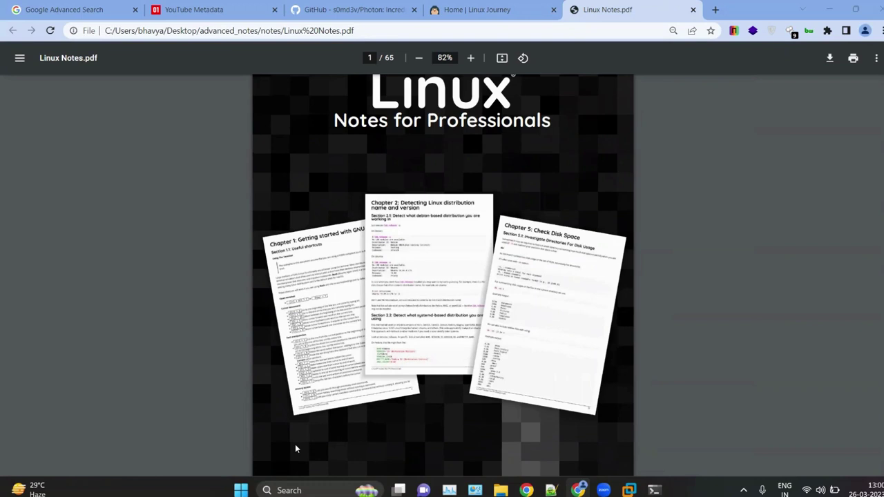
{"action": "key", "text": "XF86AudioRaiseVolume"}
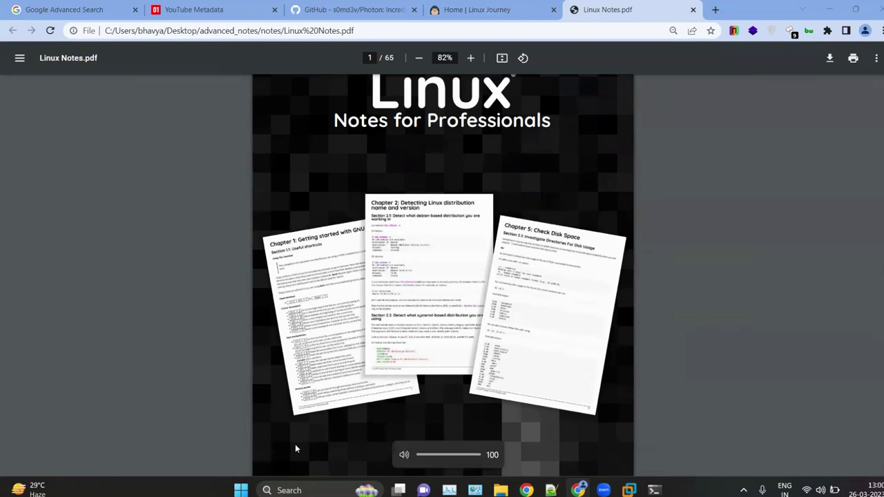